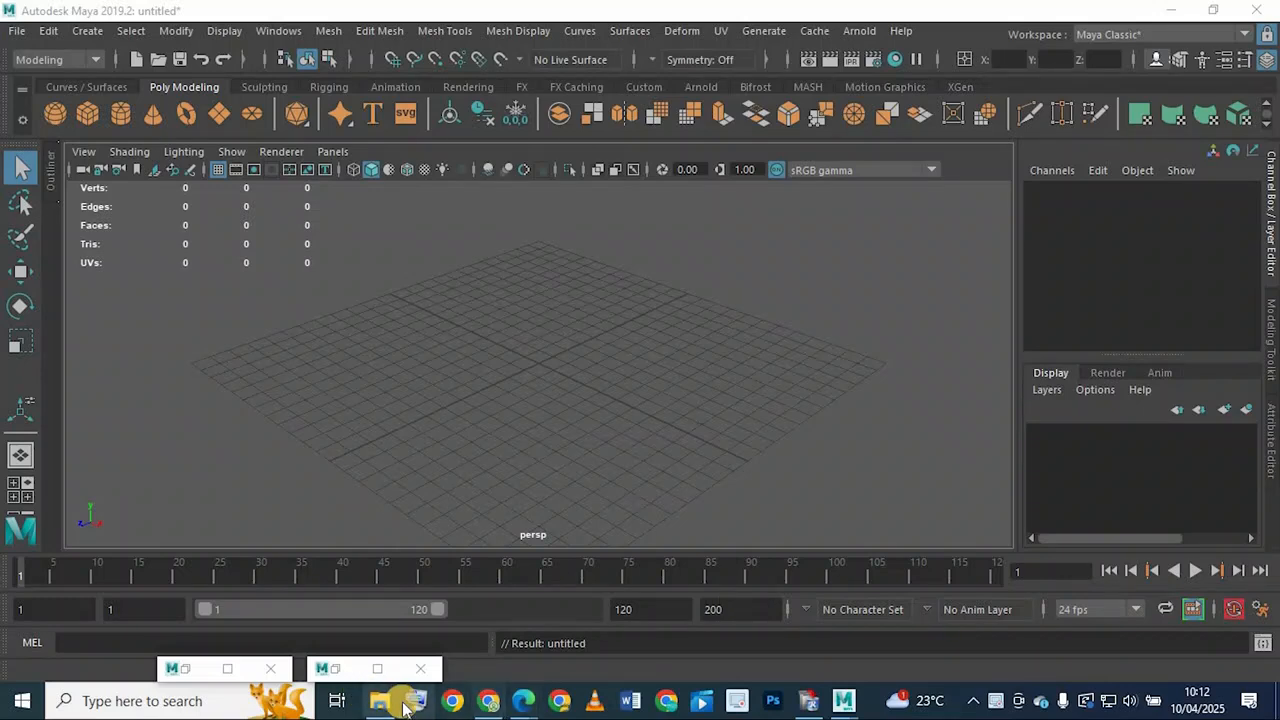
Switch to Chrome with the first user profile and search Google Images for "human headshots"
left_click(410, 670)
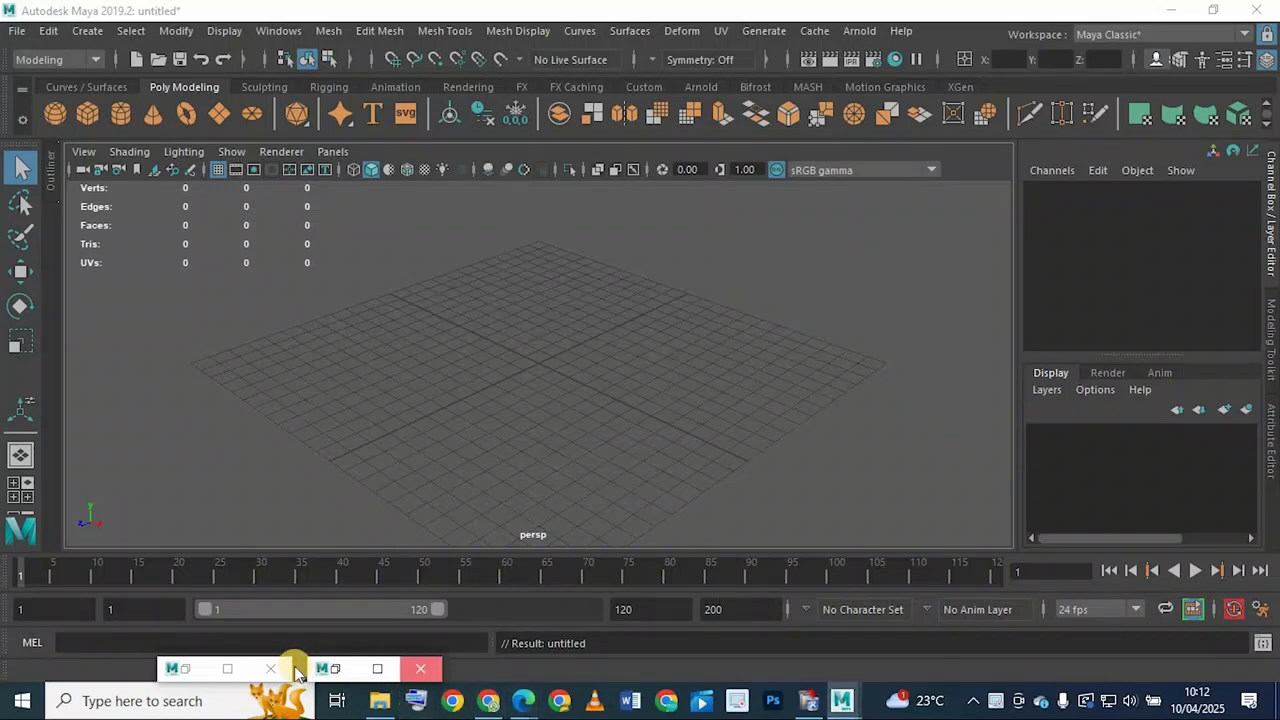
left_click(454, 702)
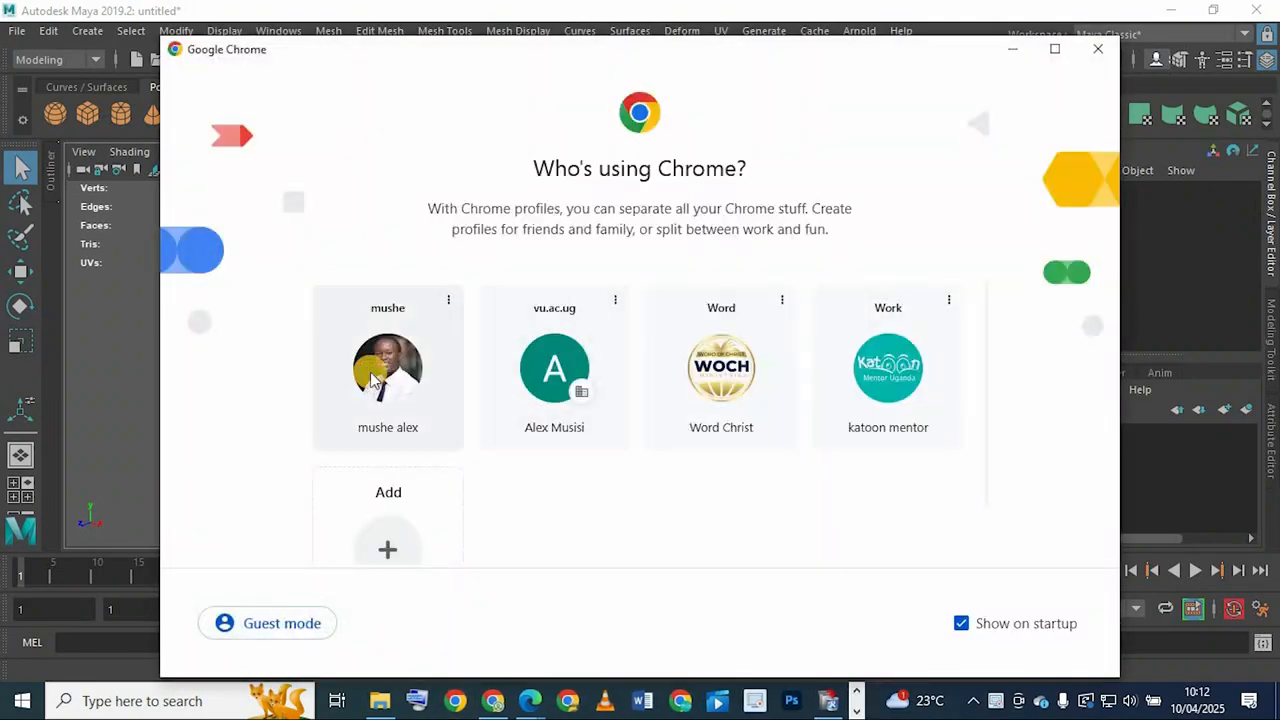
left_click(388, 368)
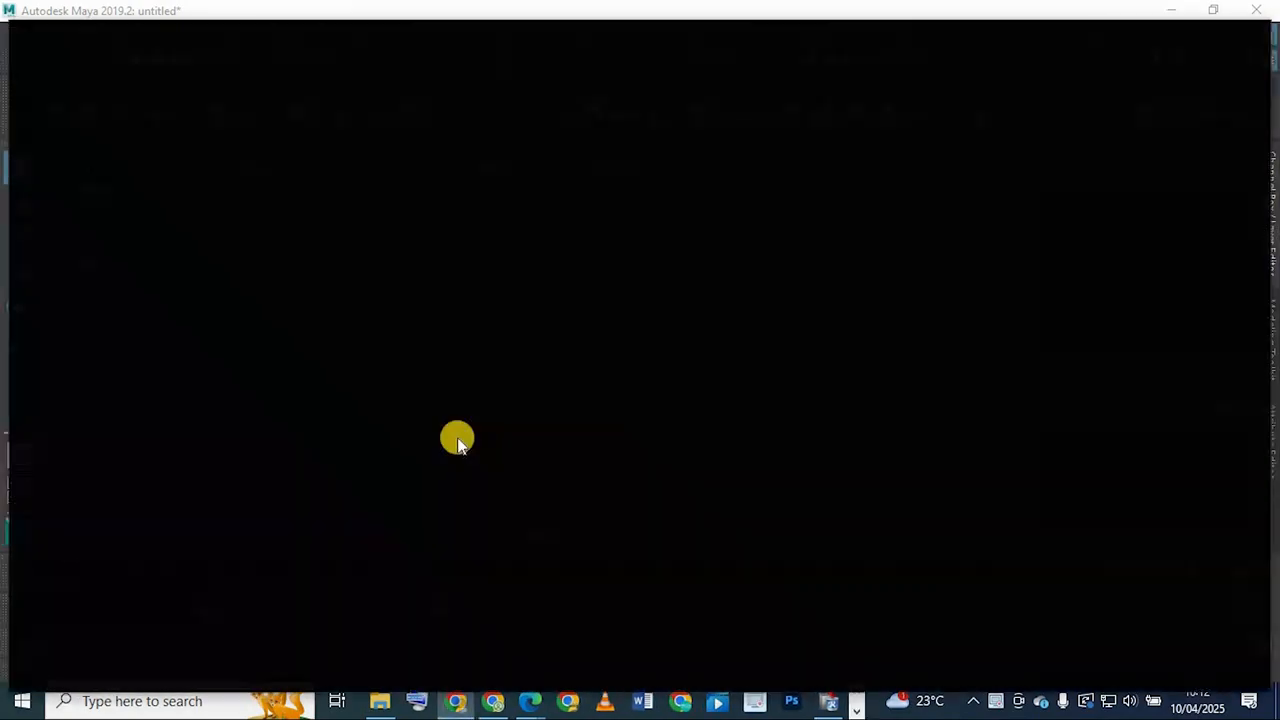
left_click(545, 420)
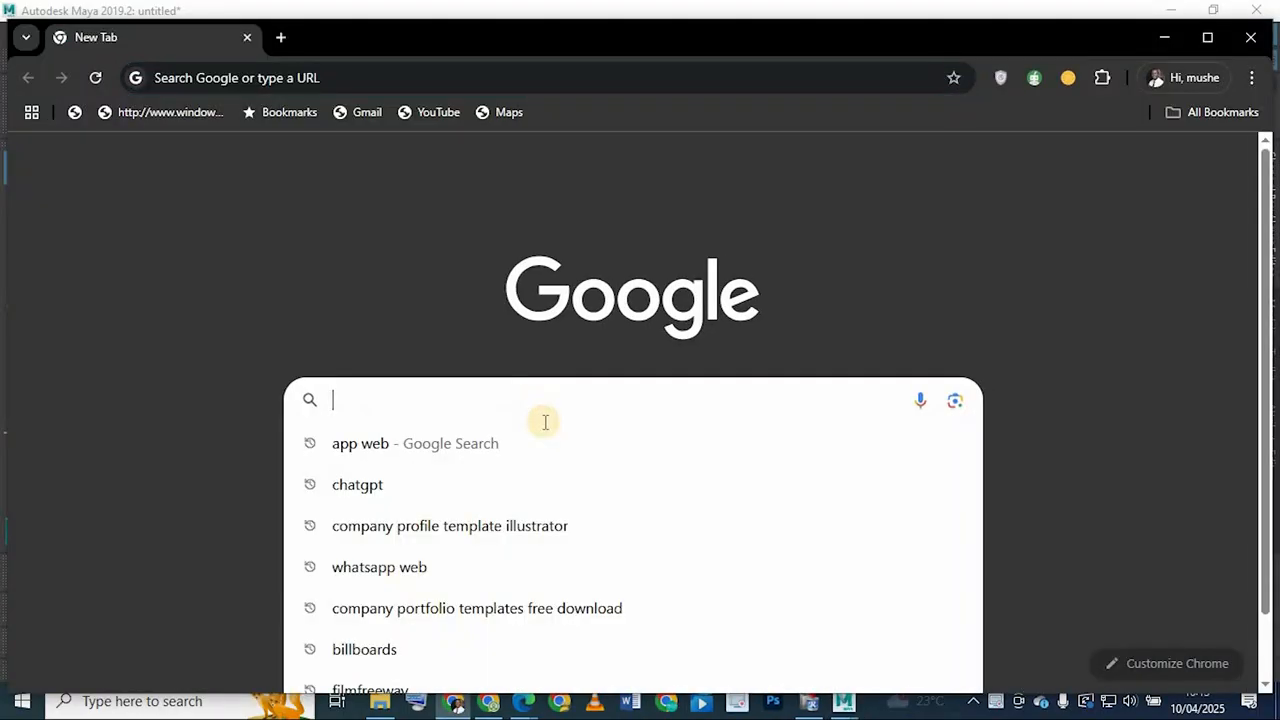
type("hum")
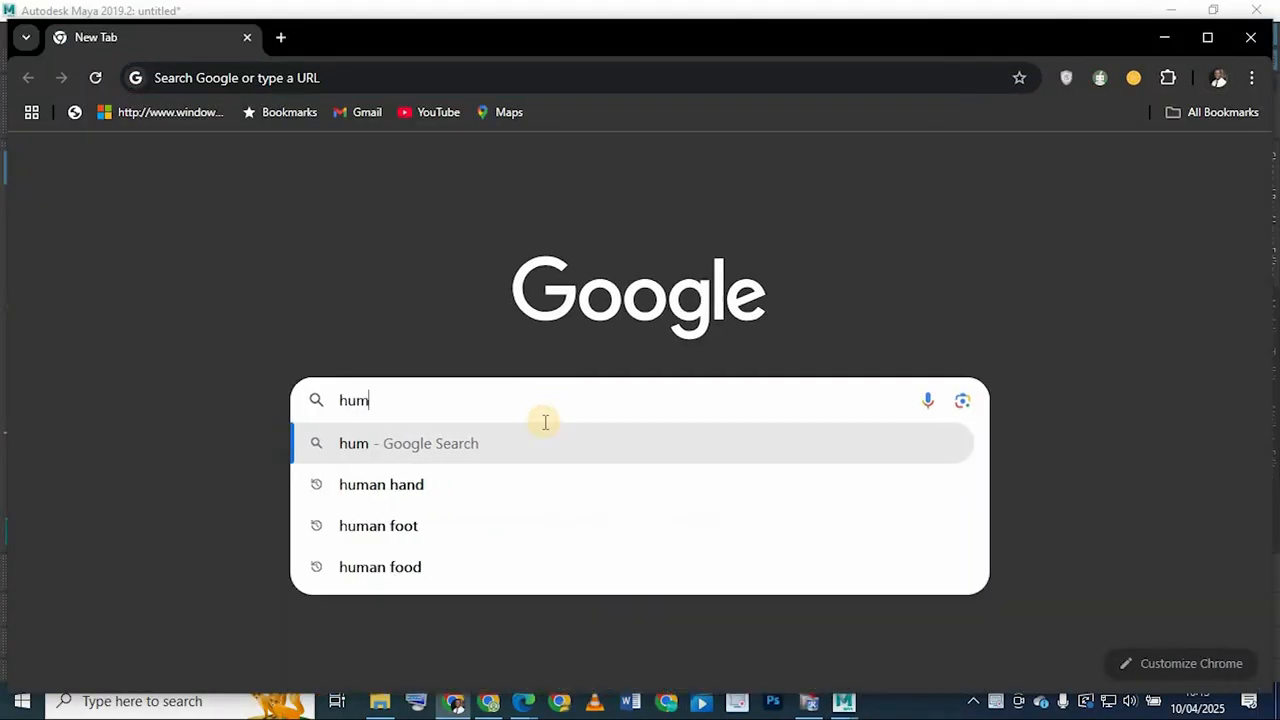
type("an ch")
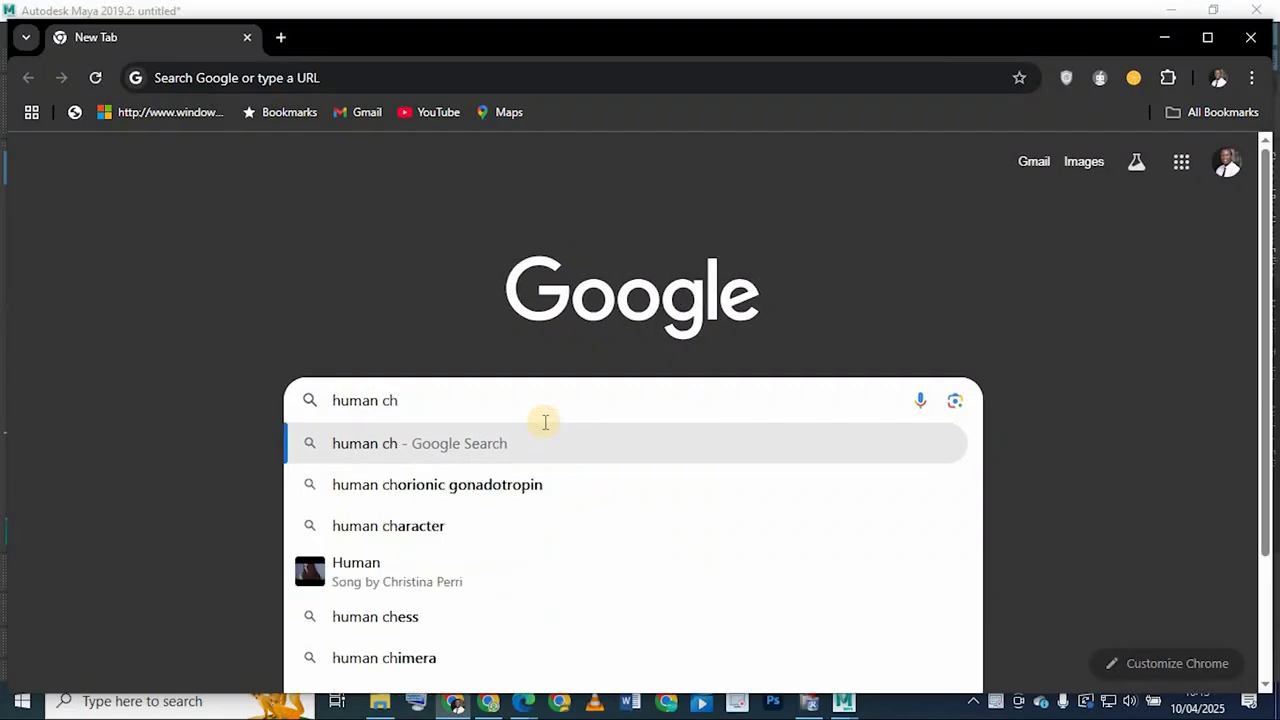
key("BackSpace")
key("BackSpace")
type("headshots")
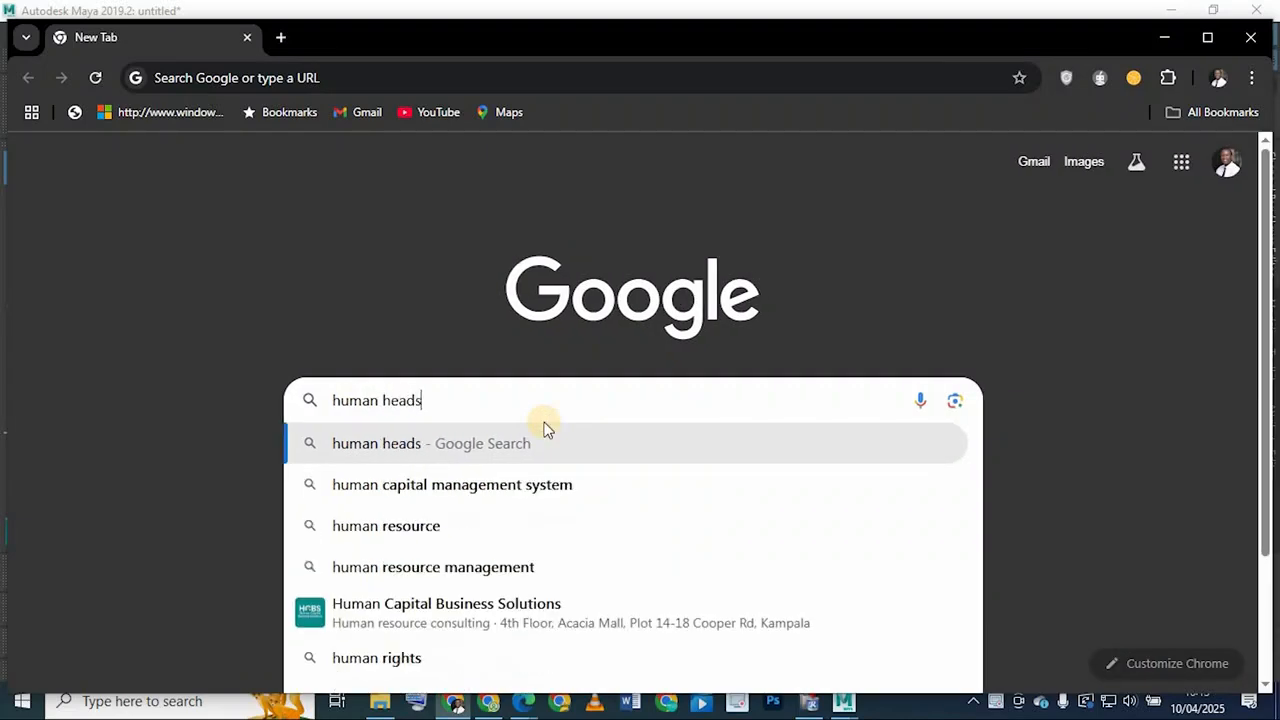
key("Return")
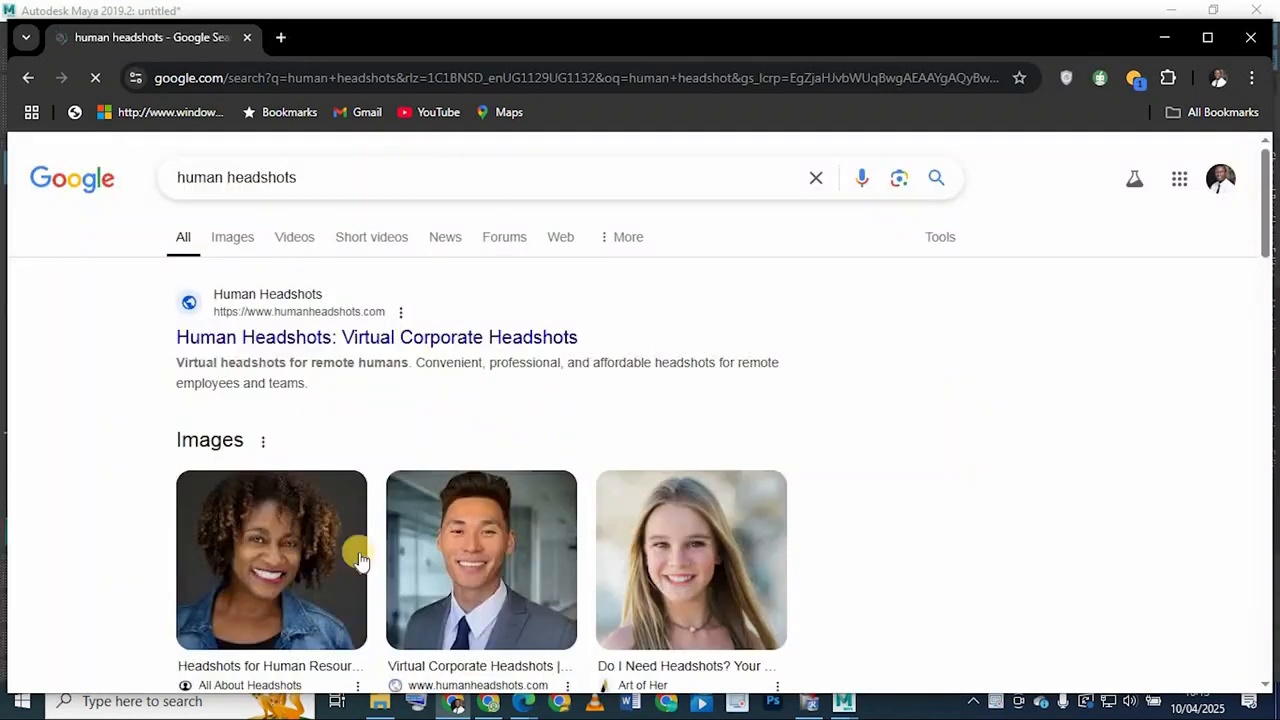
left_click(230, 242)
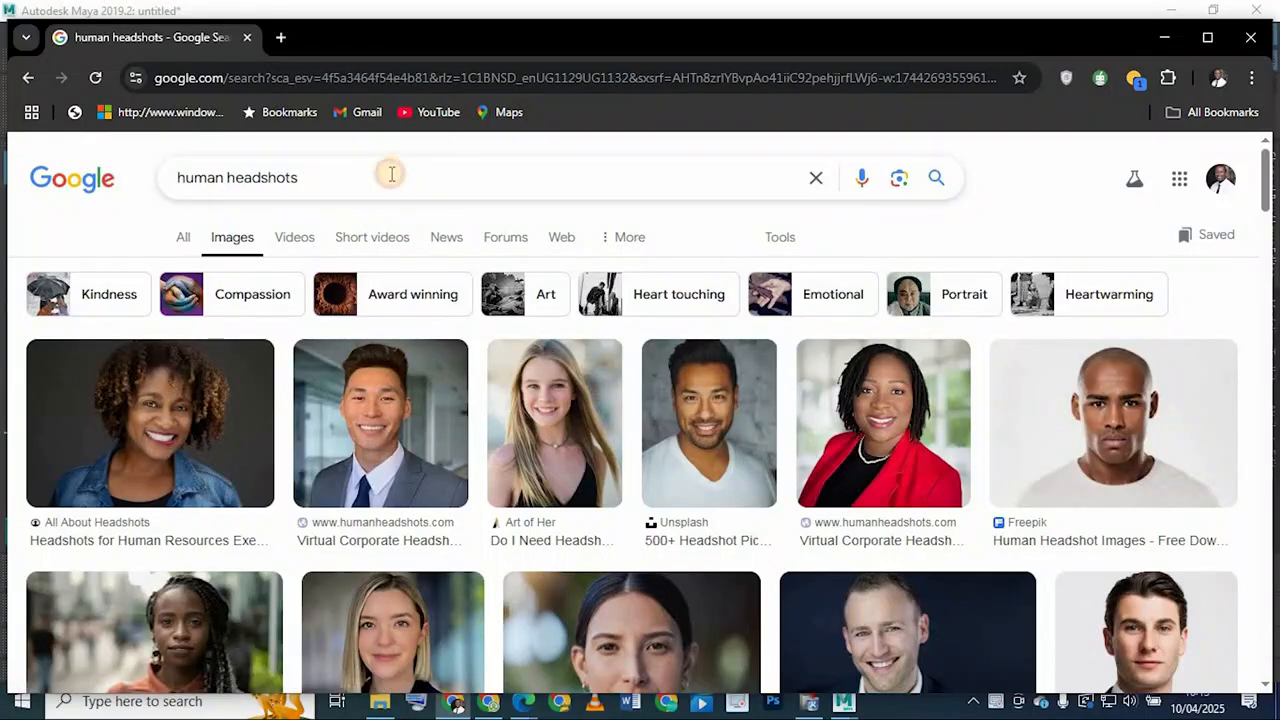
Refine the image search to "human headshots african" and browse the resulting headshots
left_click(398, 190)
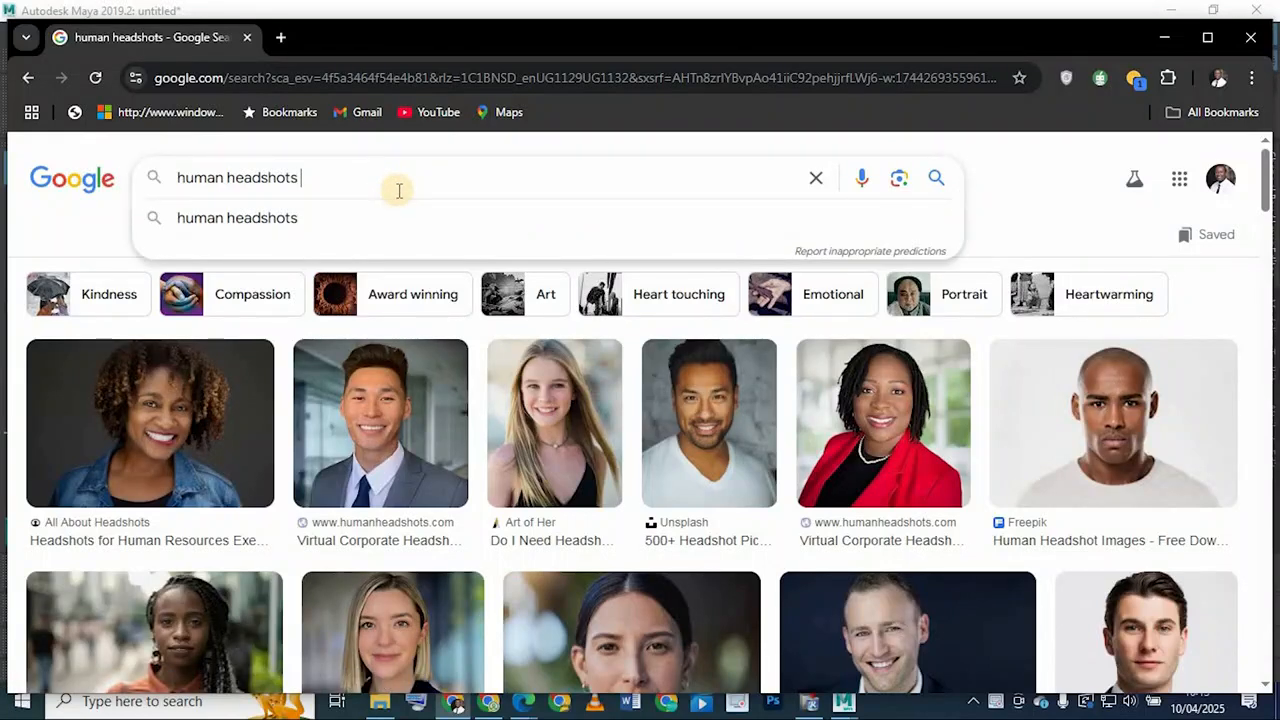
type("afican")
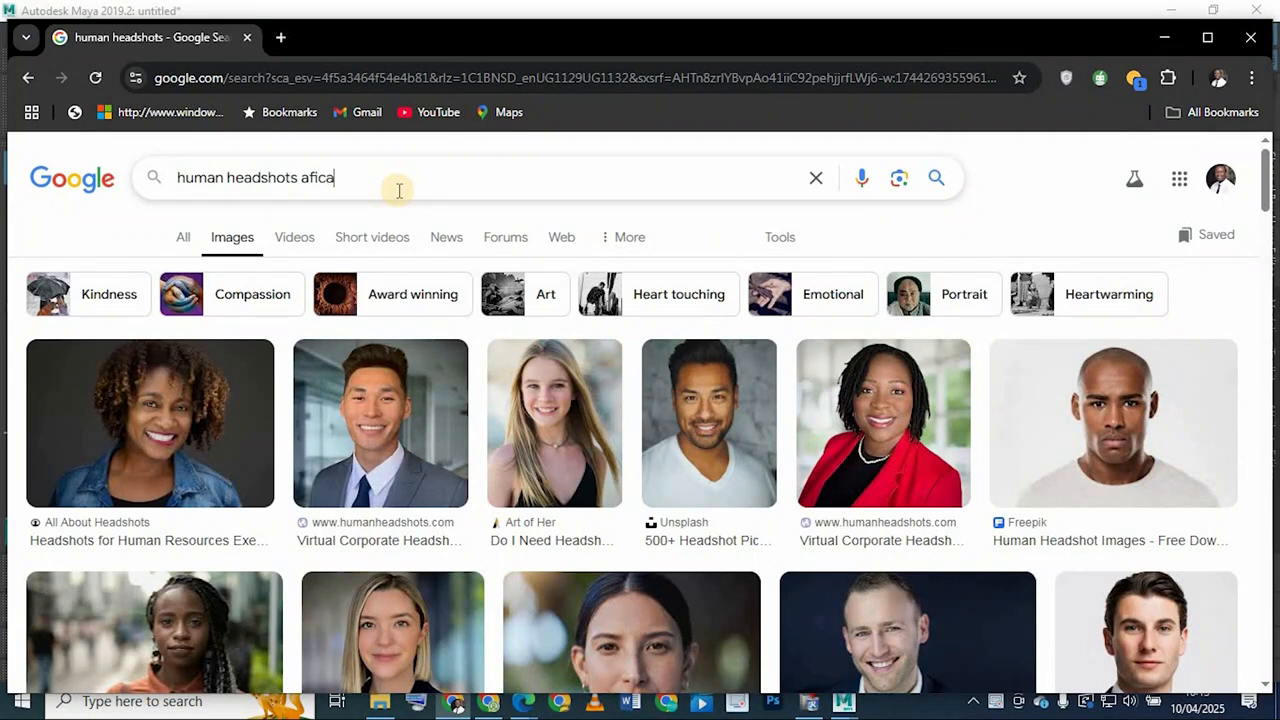
key("BackSpace")
key("BackSpace")
key("BackSpace")
type("rican")
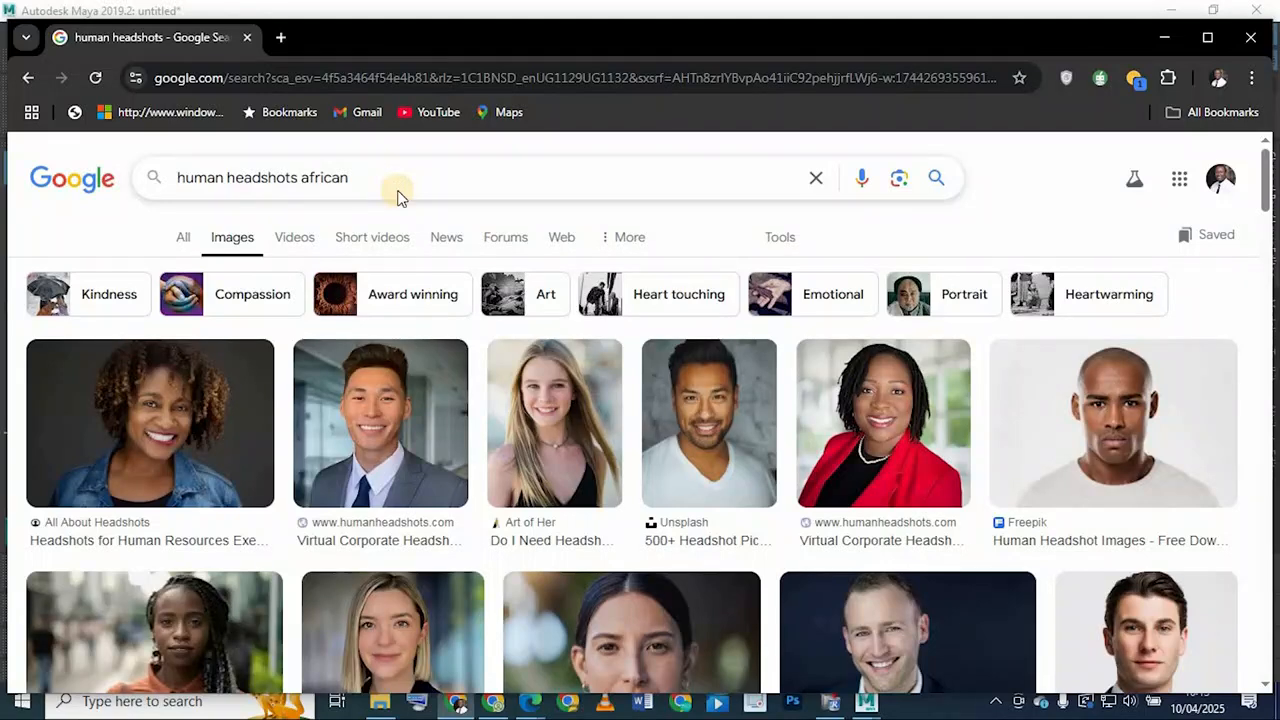
key("Return")
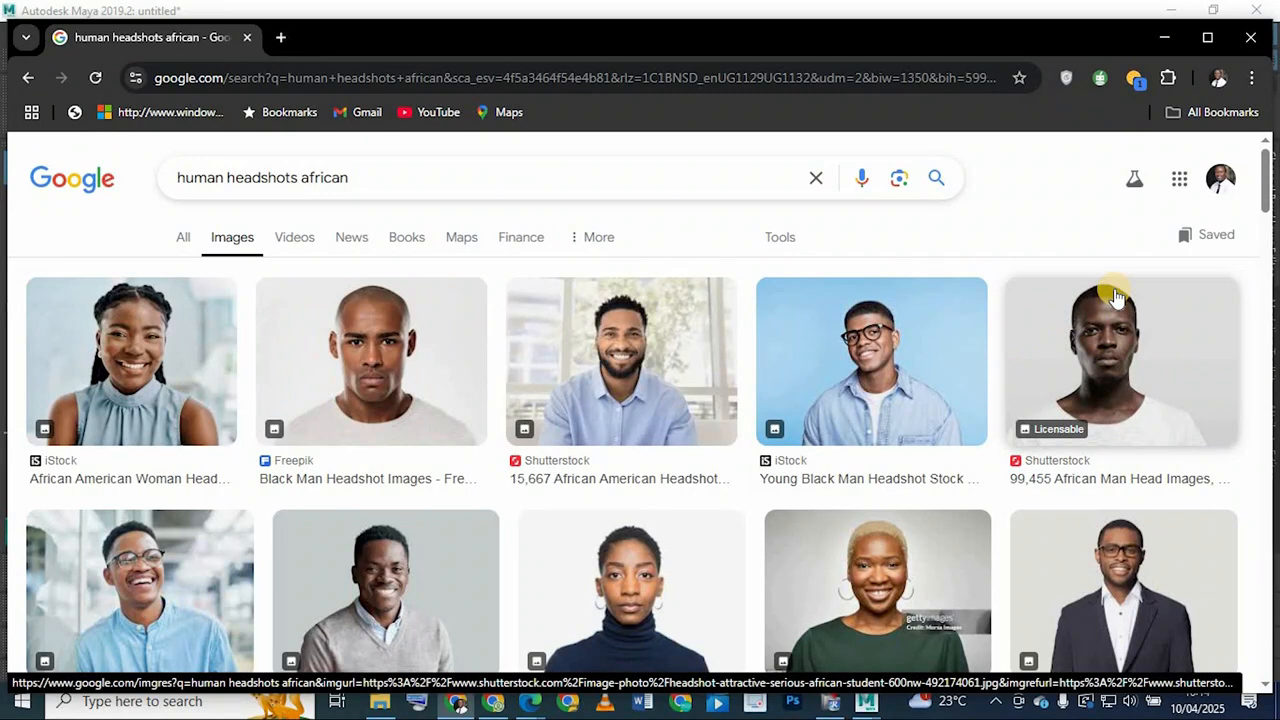
scroll(800, 390, "down", 2)
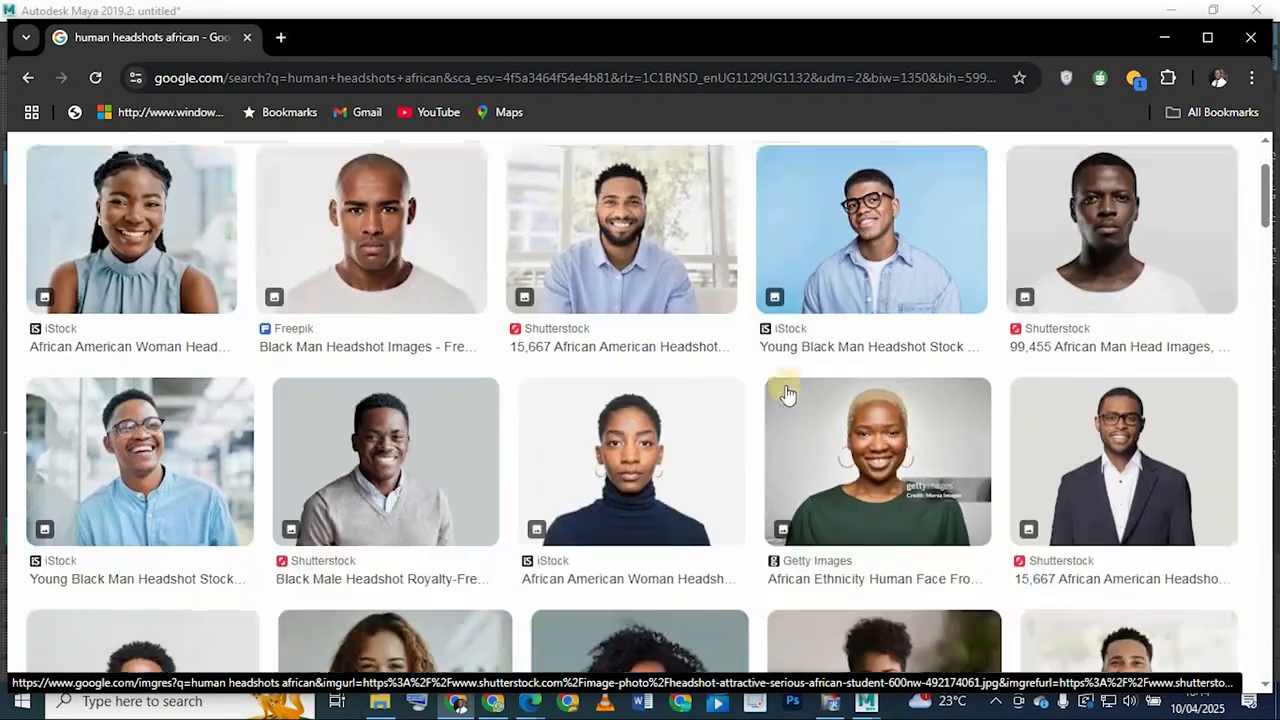
scroll(785, 385, "down", 4)
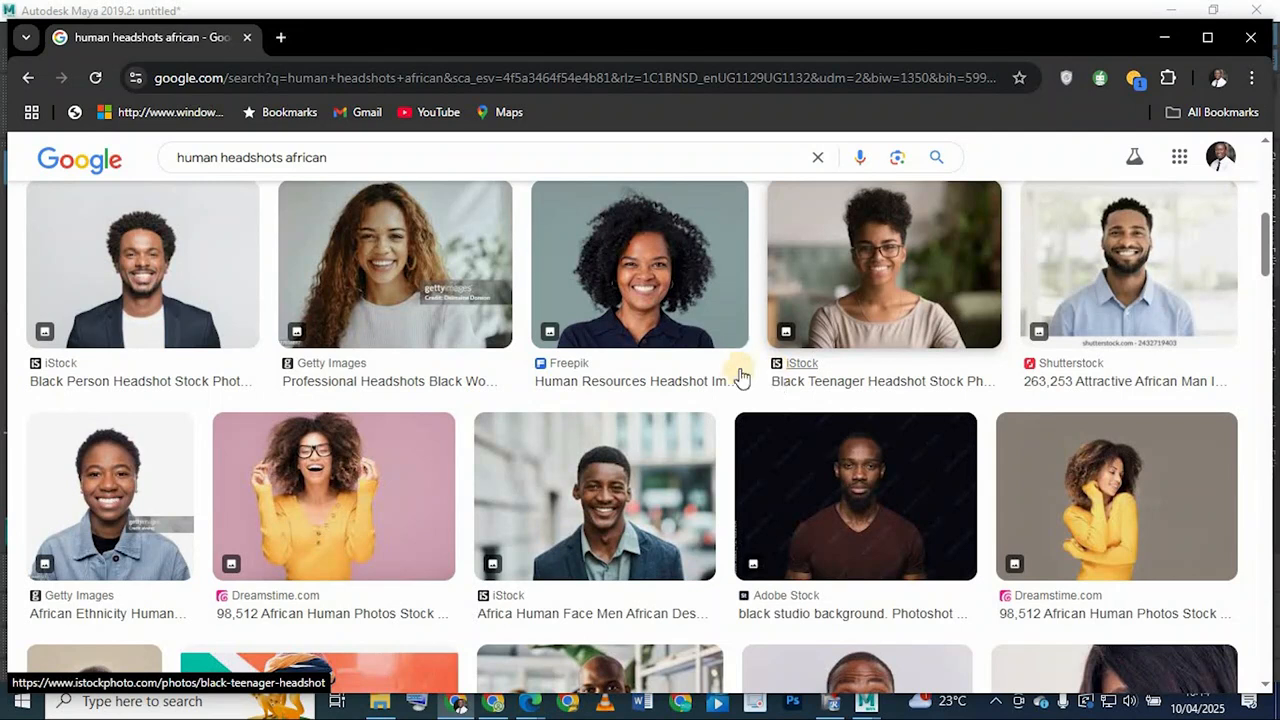
scroll(1134, 246, "up", 5)
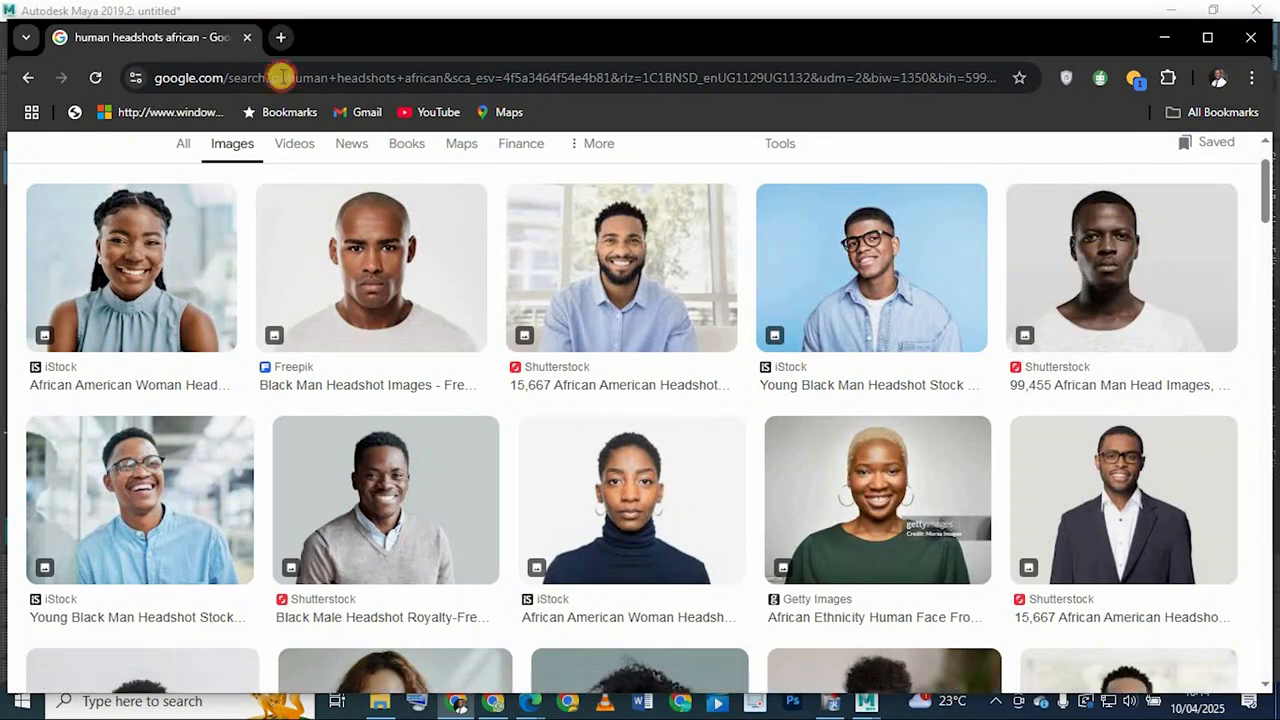
Search Google Images for "character face modeling" in a new browser tab
left_click(284, 38)
left_click(410, 377)
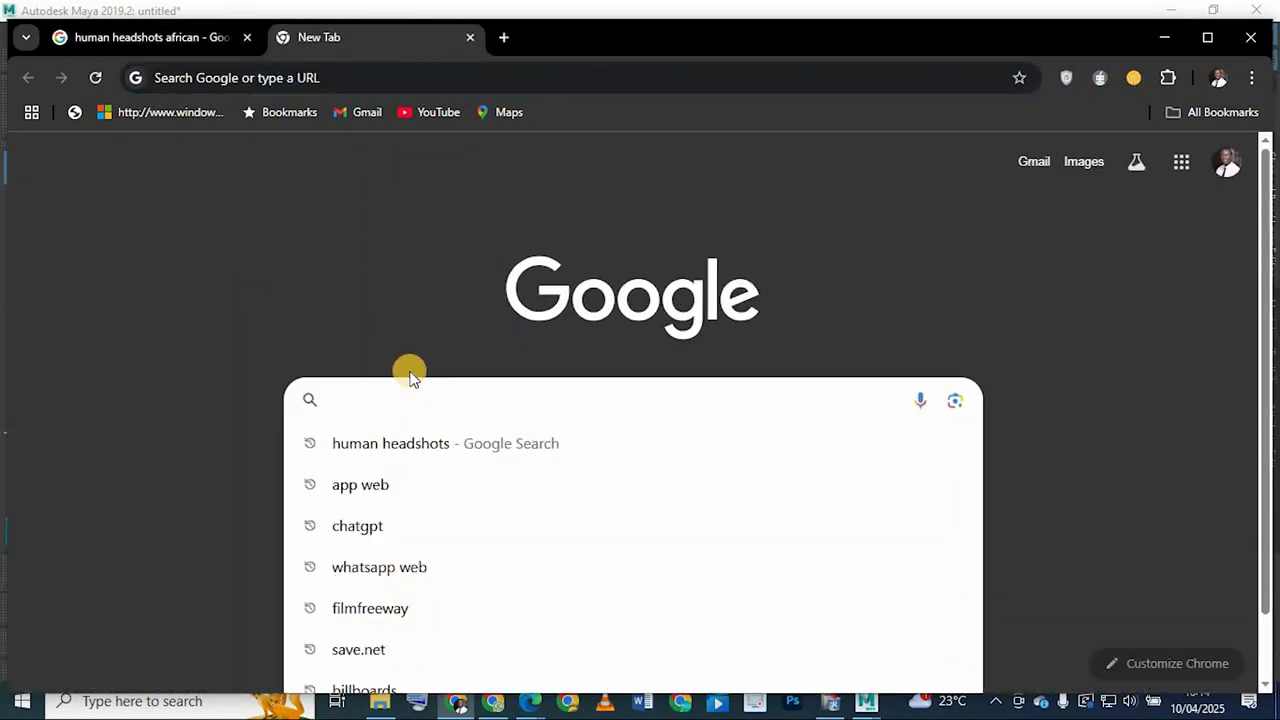
type("charcter face")
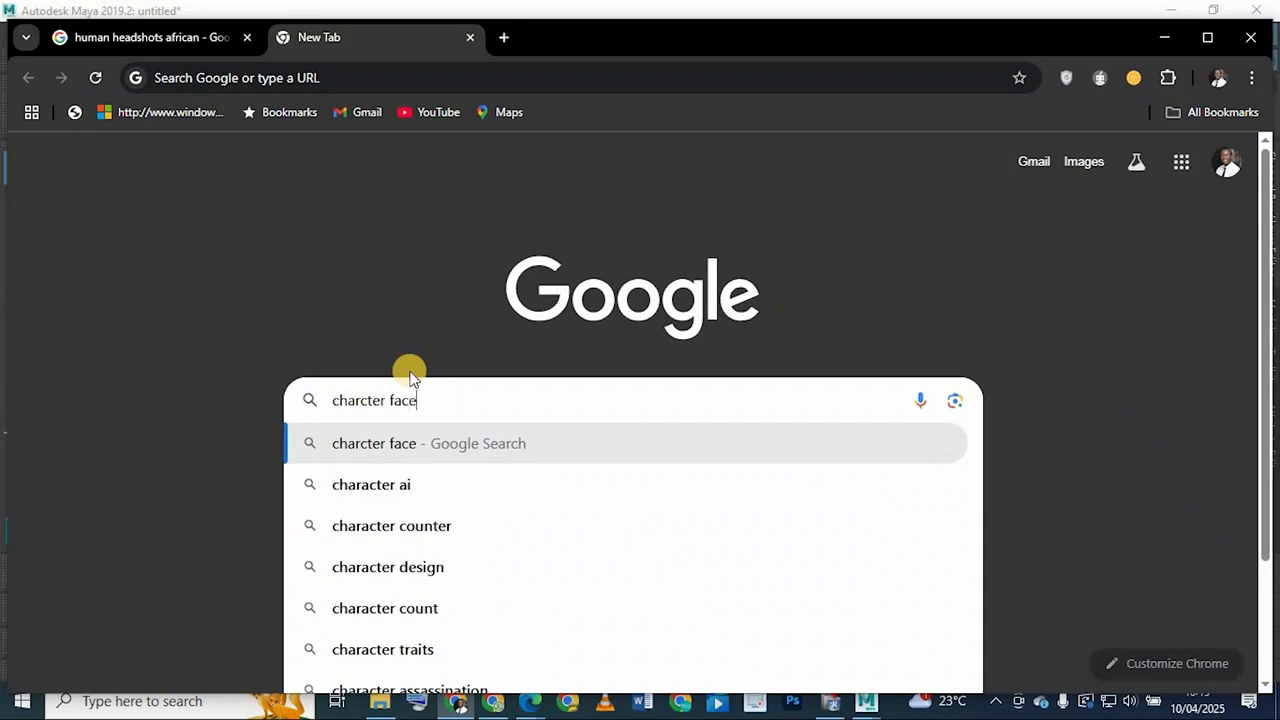
type(" modeling")
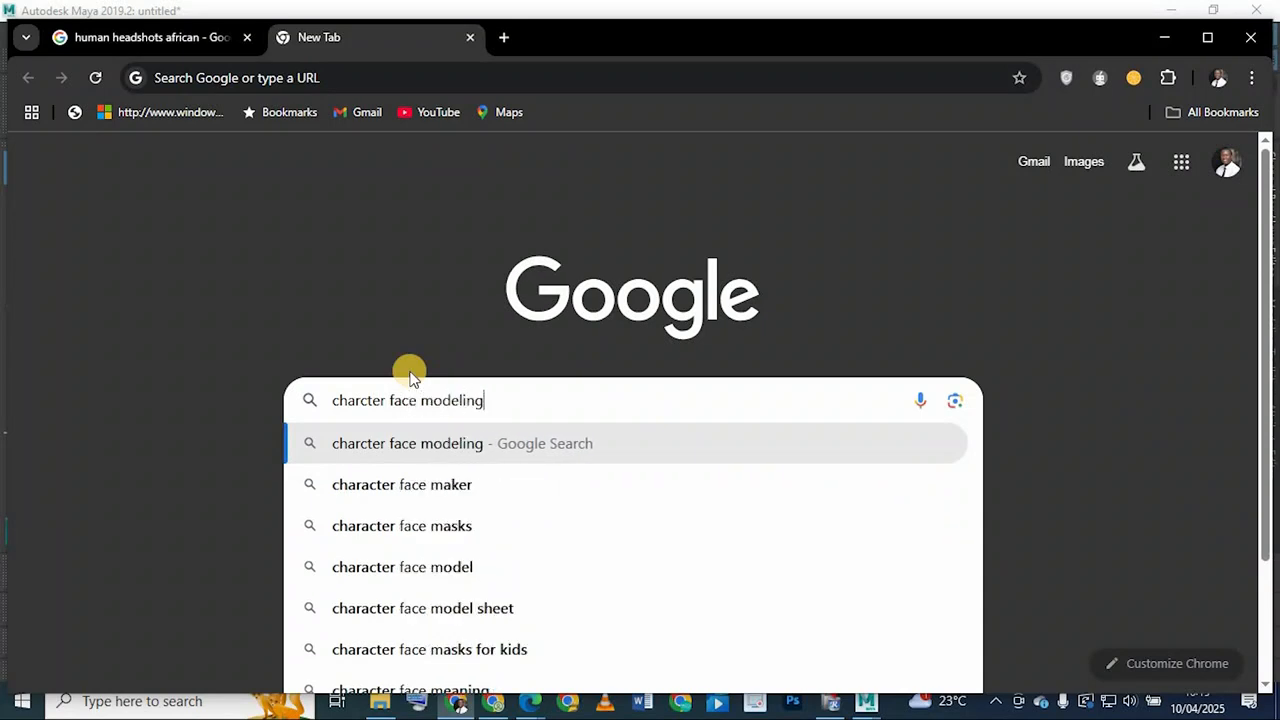
key("Return")
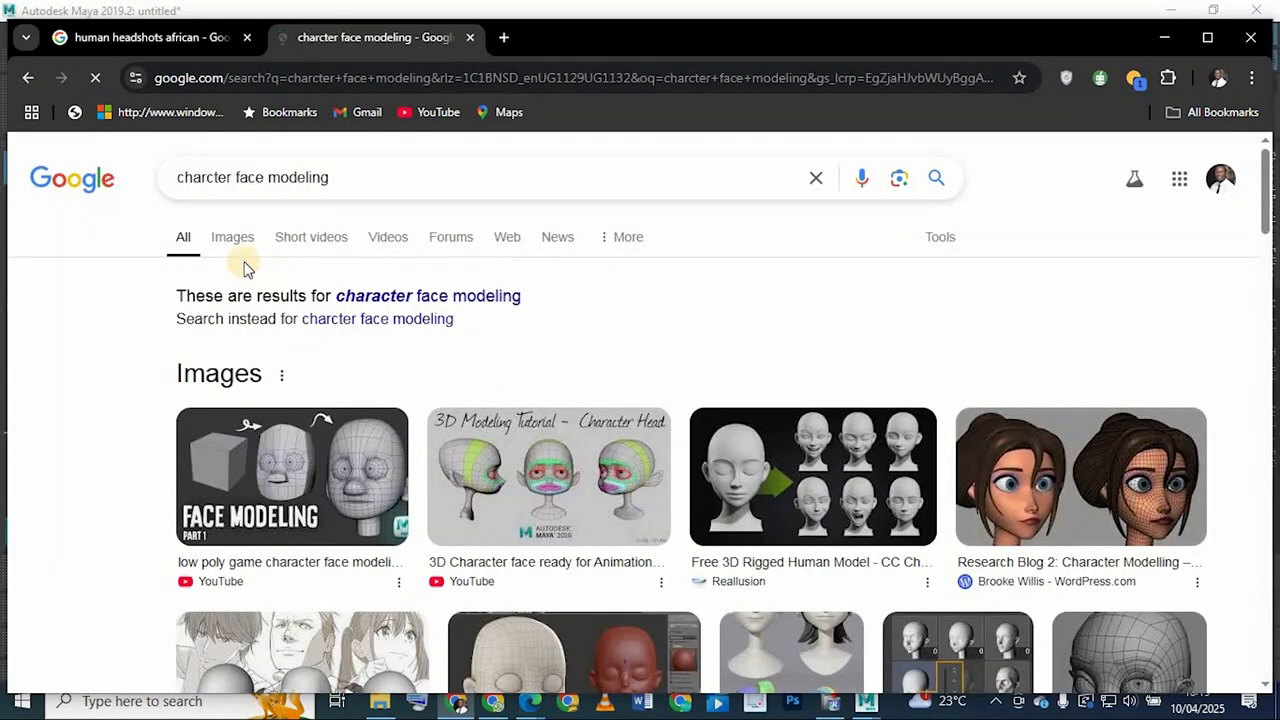
left_click(245, 245)
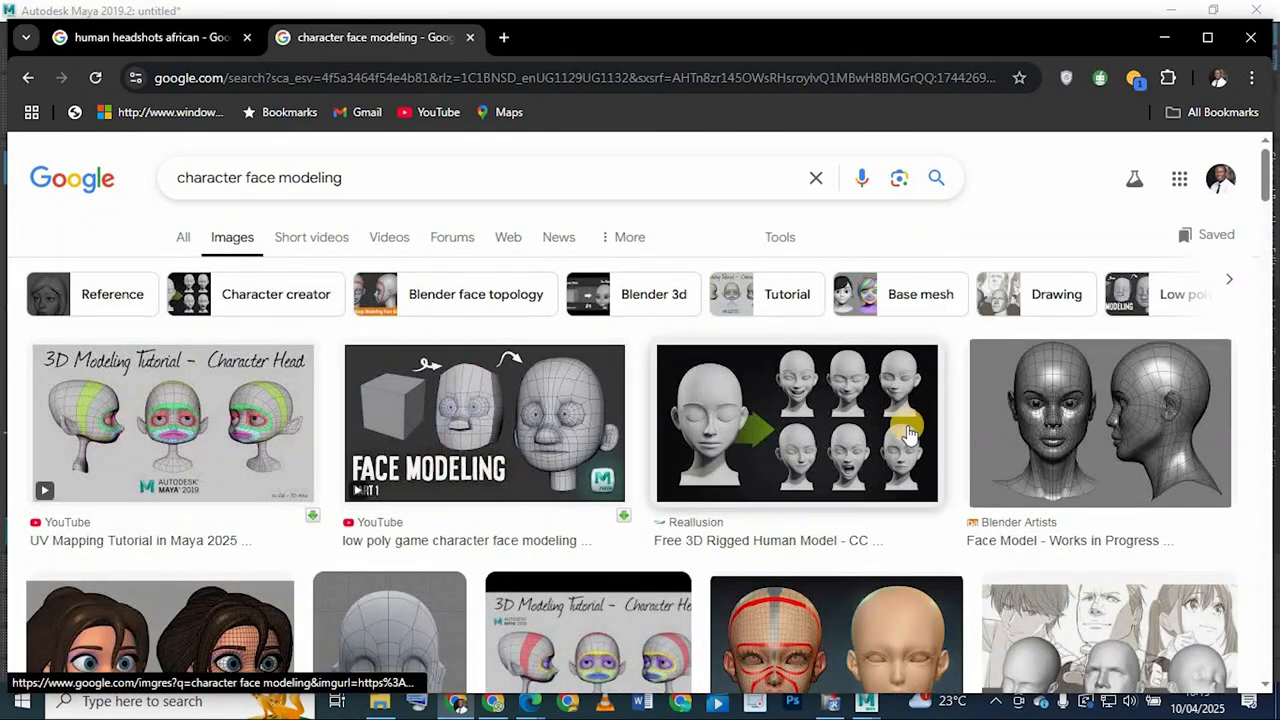
Compare the African headshot results with the face modeling results, and examine the head topology and face modeling references
left_click(175, 45)
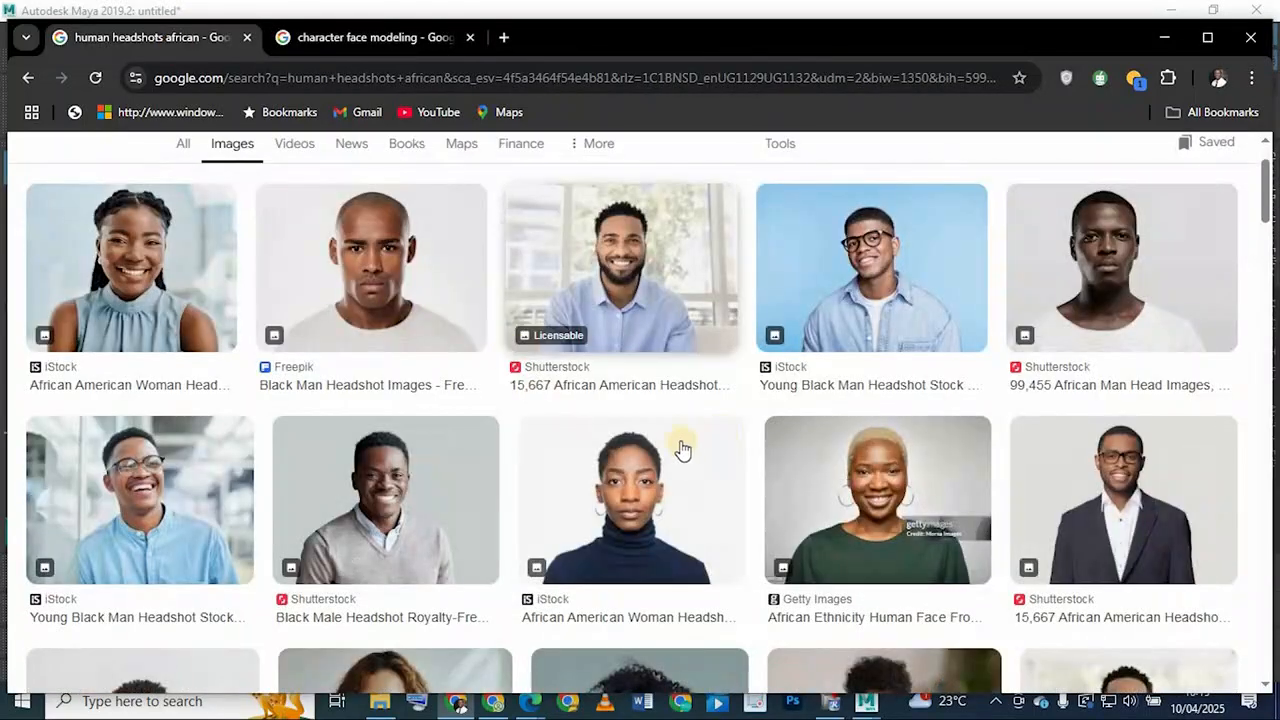
left_click(405, 37)
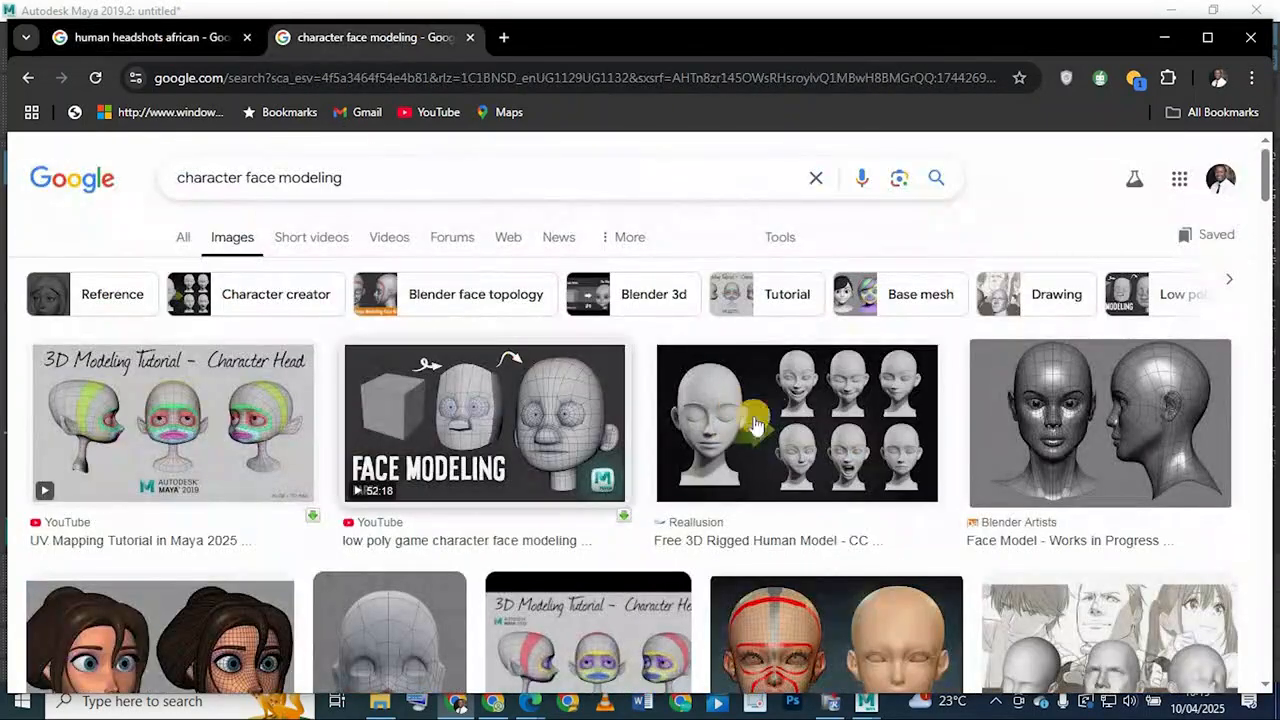
scroll(765, 430, "down", 3)
scroll(772, 505, "down", 3)
scroll(775, 490, "up", 3)
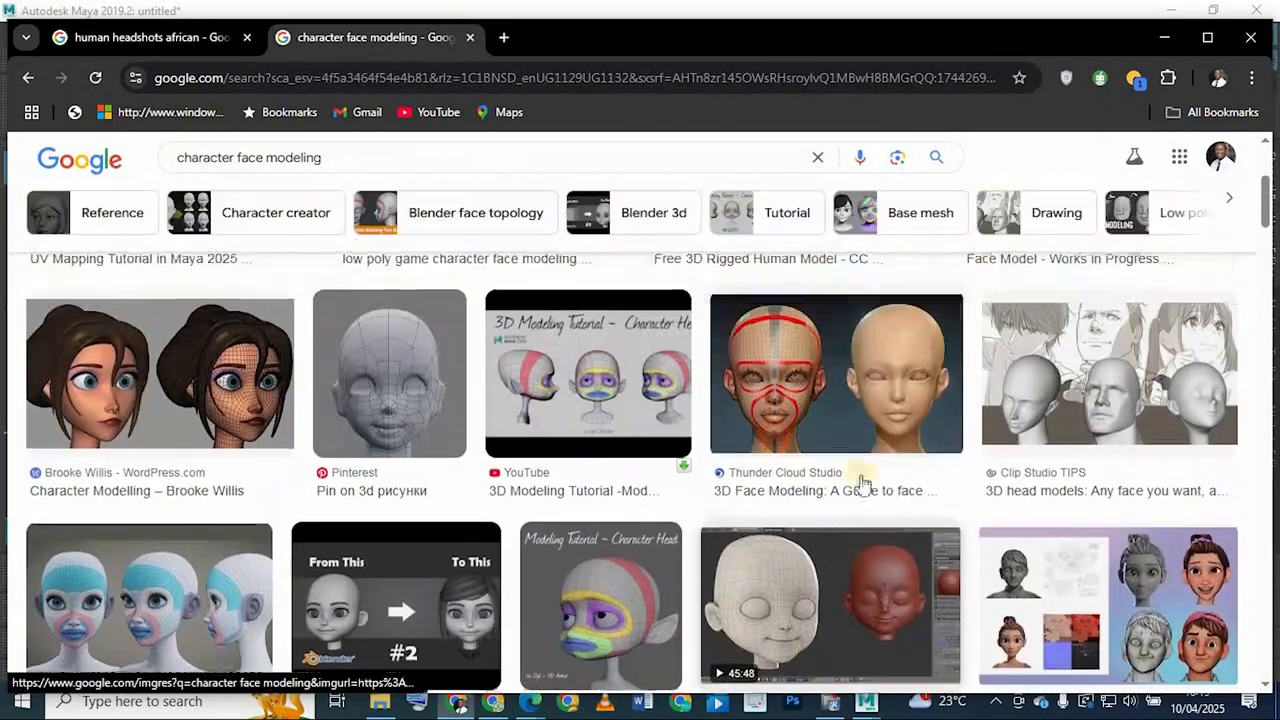
scroll(580, 523, "down", 4)
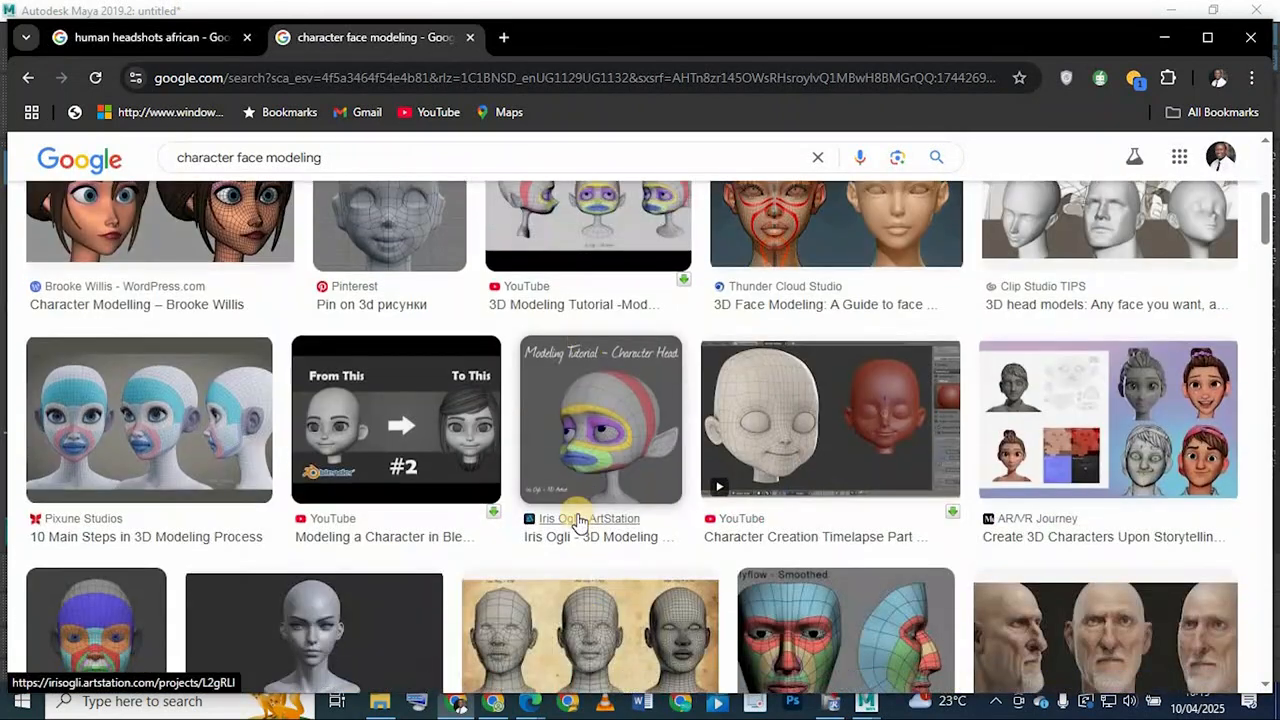
scroll(490, 490, "down", 4)
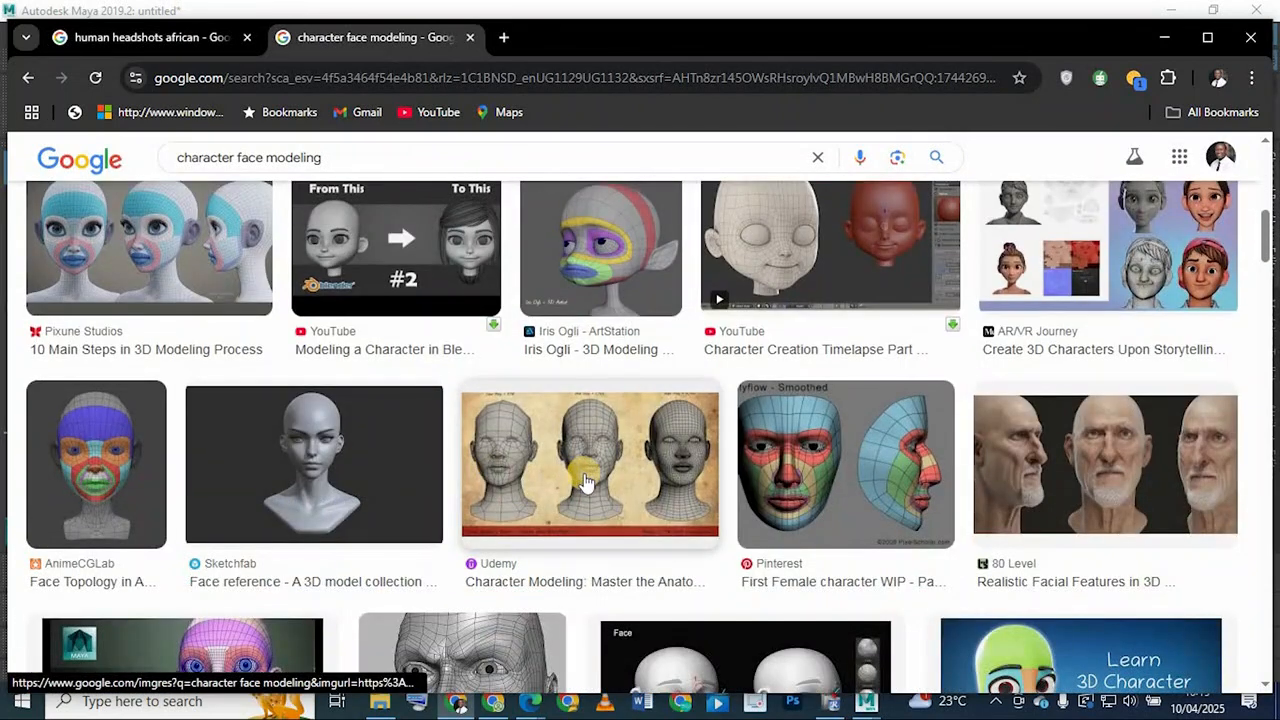
scroll(576, 476, "up", 3)
scroll(590, 475, "up", 1)
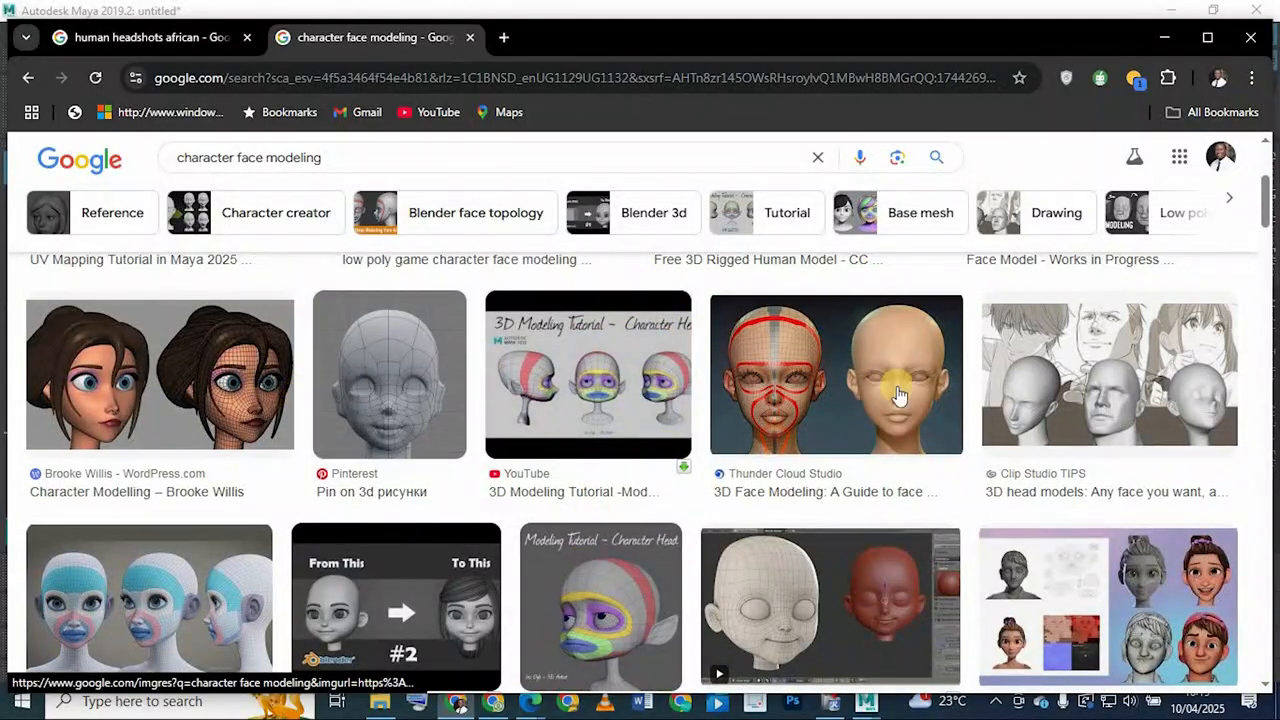
scroll(878, 428, "down", 2)
scroll(878, 428, "down", 1)
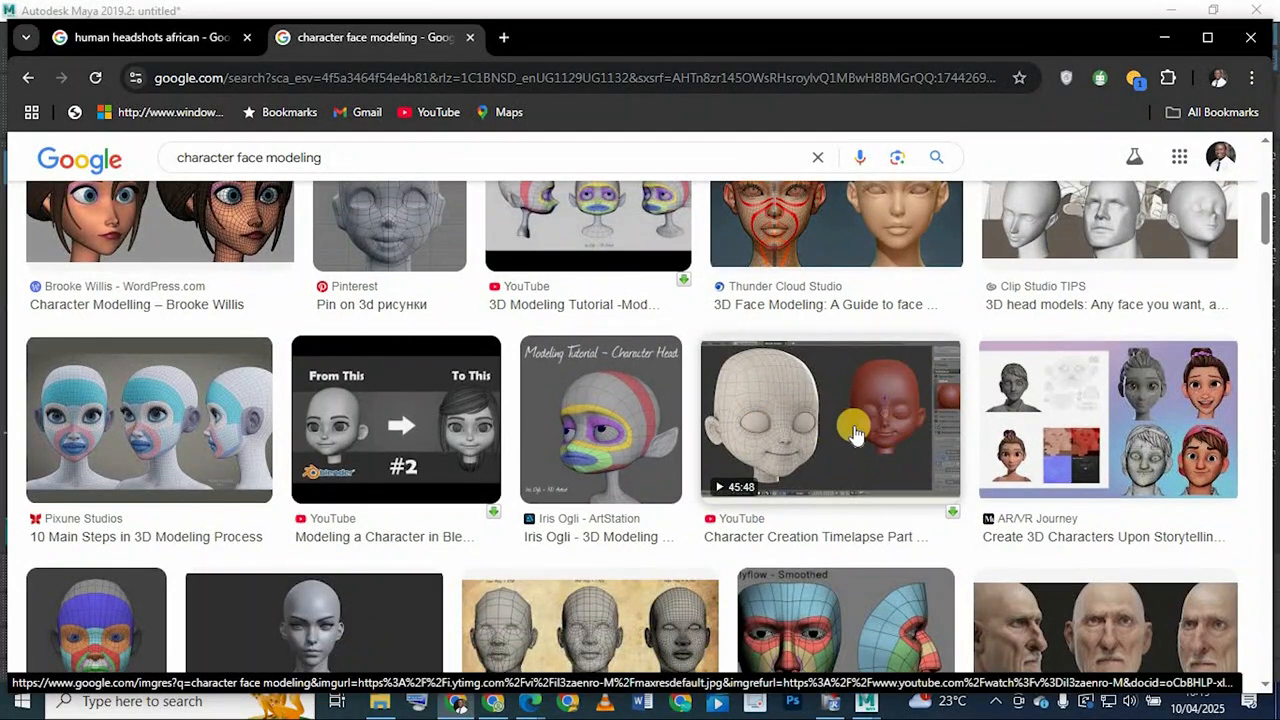
scroll(851, 429, "down", 2)
scroll(840, 440, "up", 2)
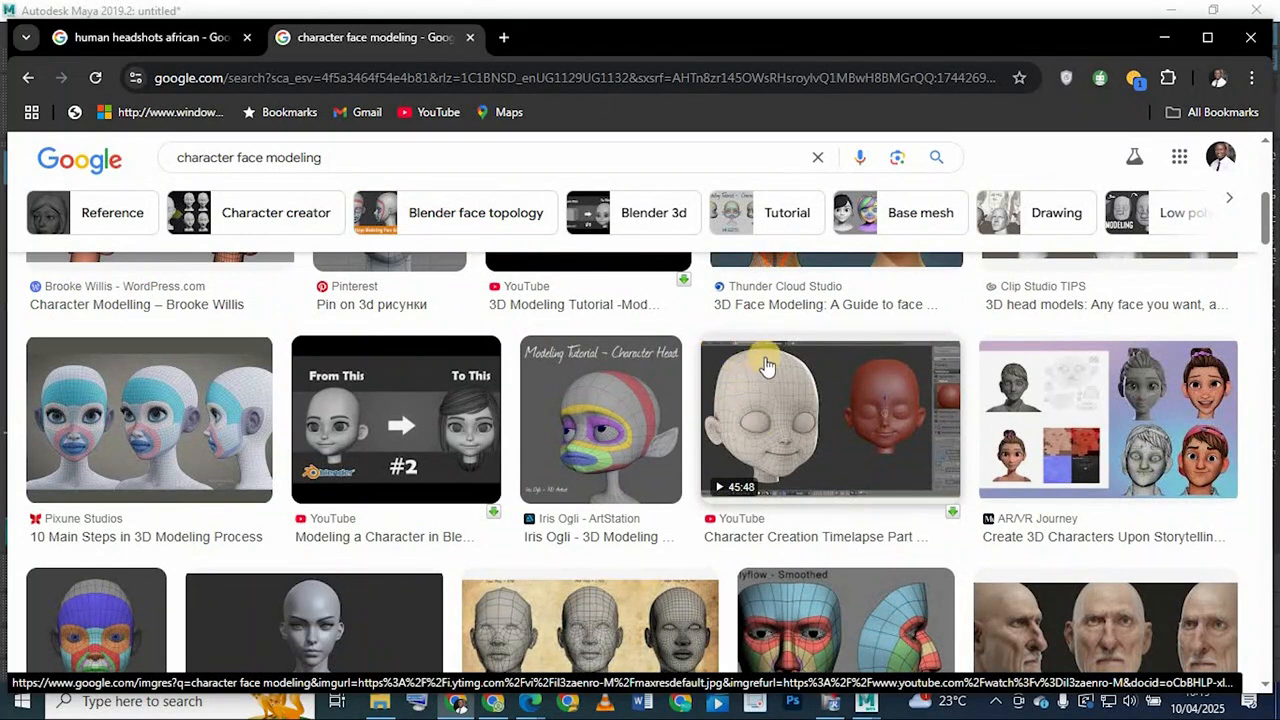
scroll(780, 490, "down", 2)
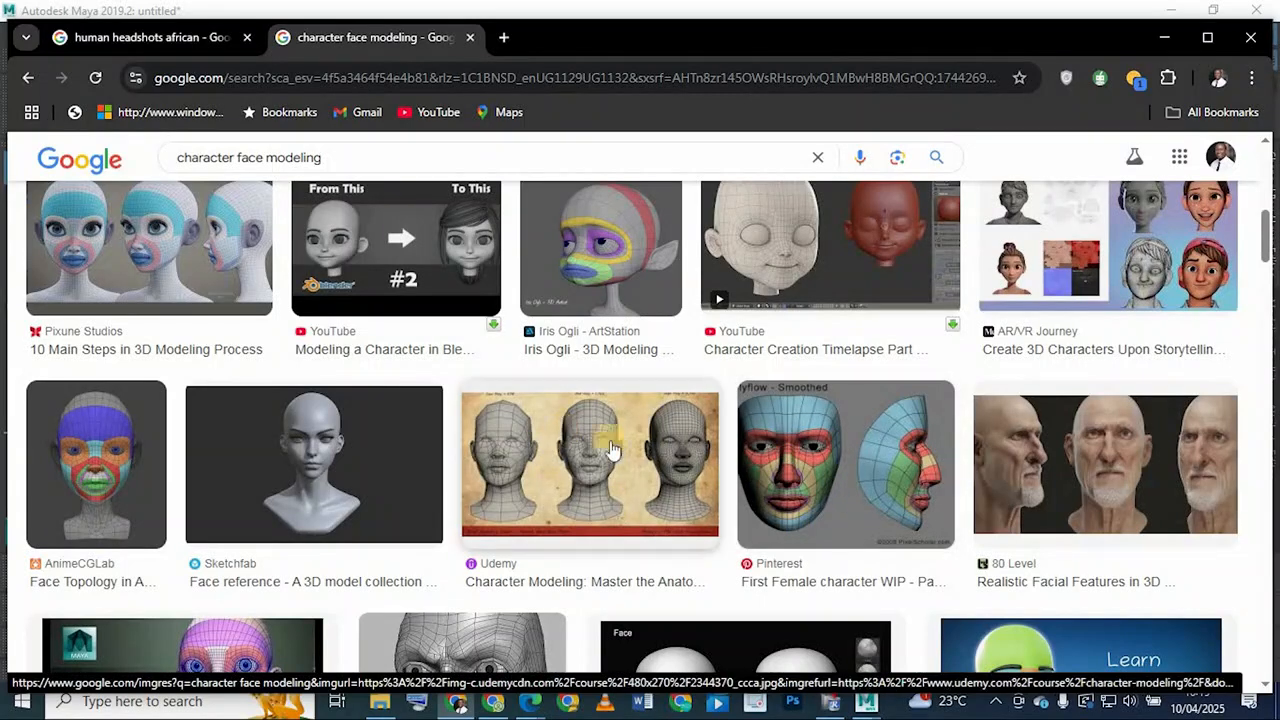
scroll(840, 235, "down", 2)
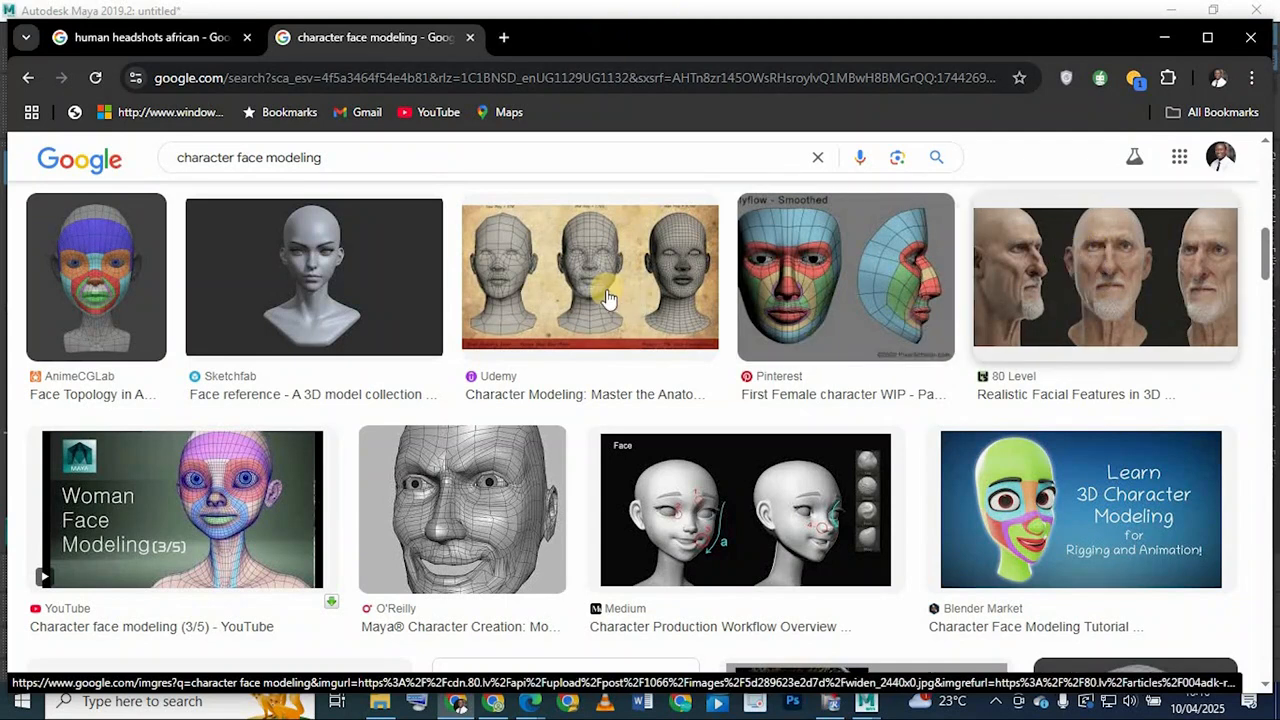
scroll(388, 355, "up", 3)
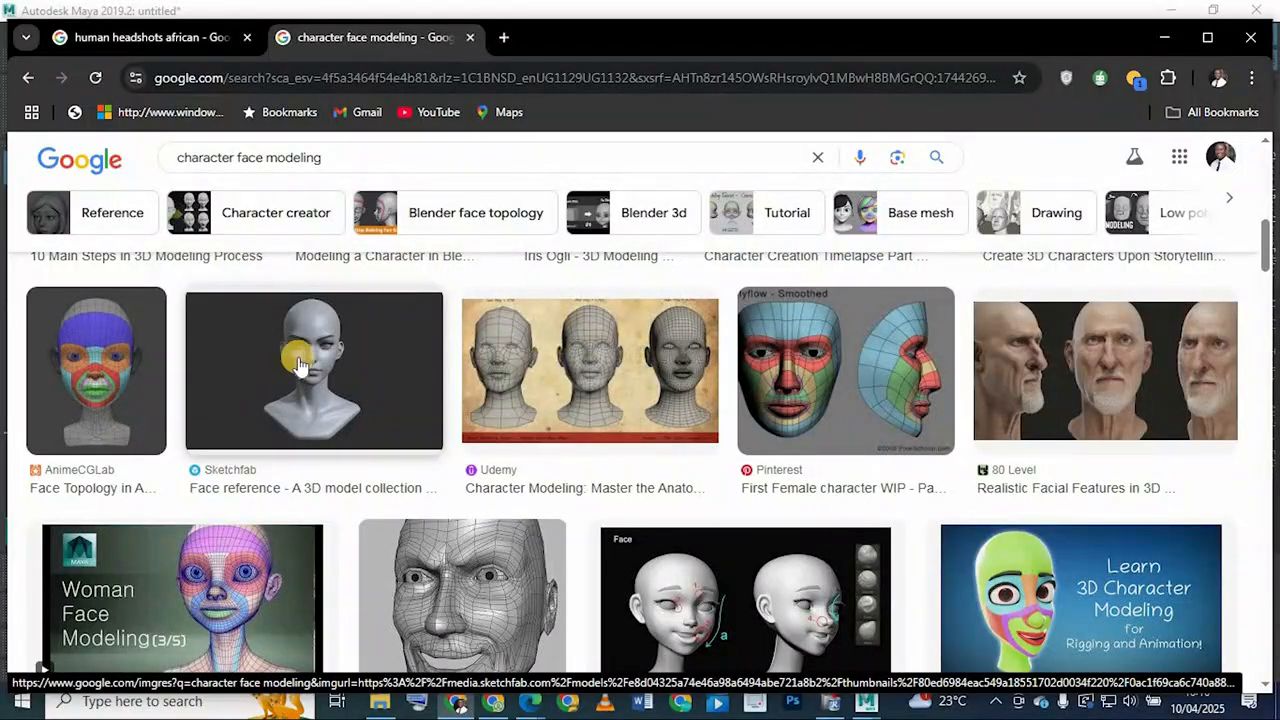
scroll(290, 368, "down", 5)
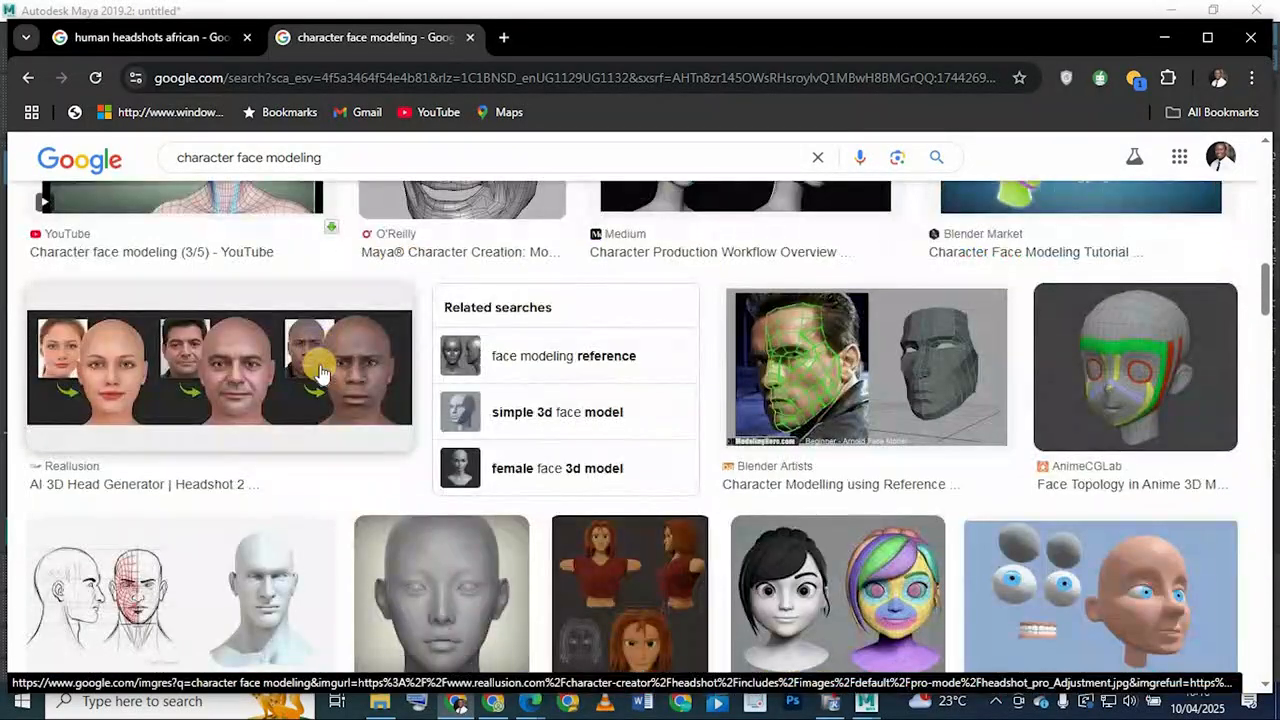
scroll(320, 372, "down", 1)
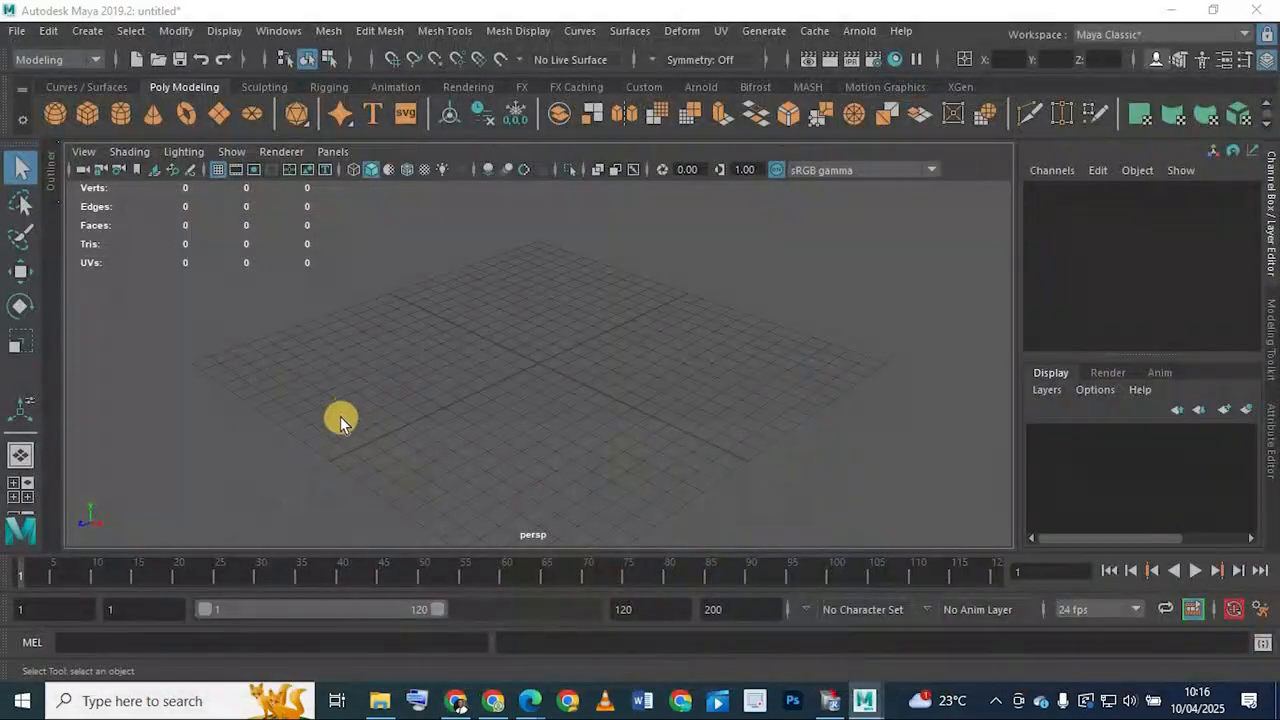
Switch to Maya and place a polygon sphere on the grid in the perspective view
left_click(55, 113)
left_click(410, 380)
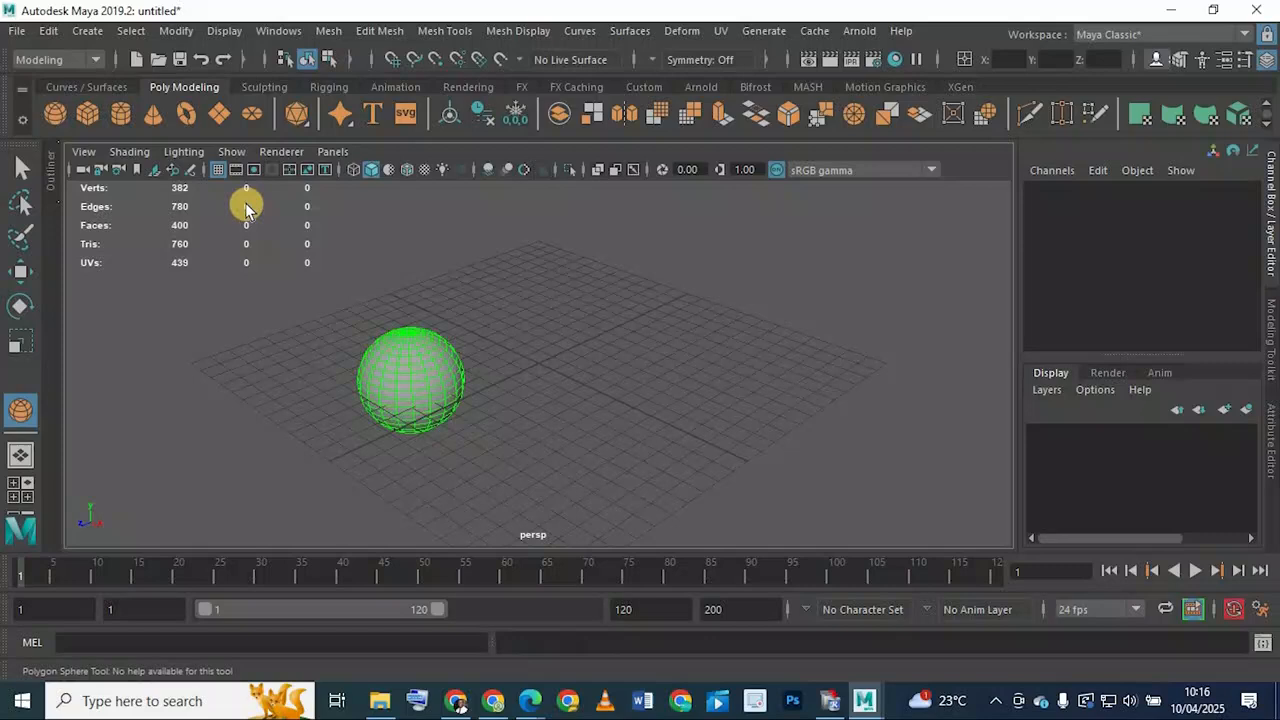
left_click(87, 113)
left_click_drag(524, 362, 550, 380)
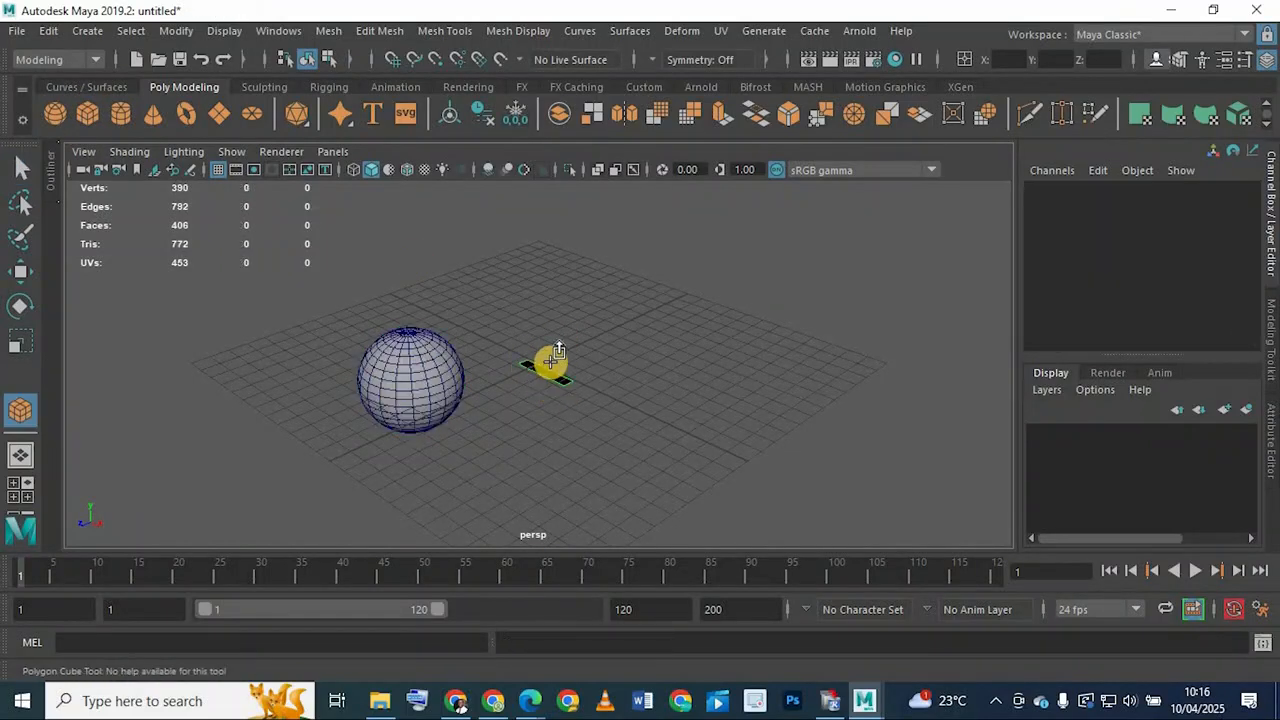
left_click(486, 429)
key("Delete")
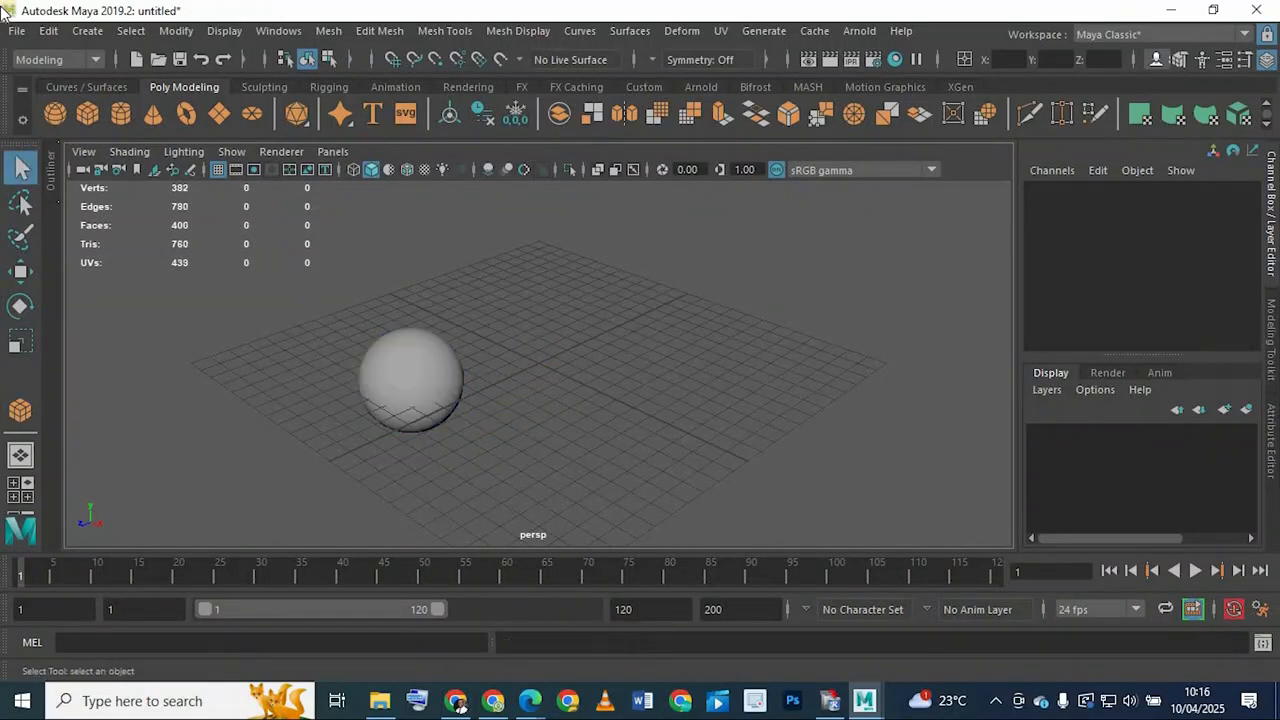
Draw a polygon cube behind the sphere at about X -1.4, Z -1.2, and a polygon cylinder beside it at about X 5.9, Z -5.5
left_click(87, 113)
left_click_drag(534, 390, 536, 312)
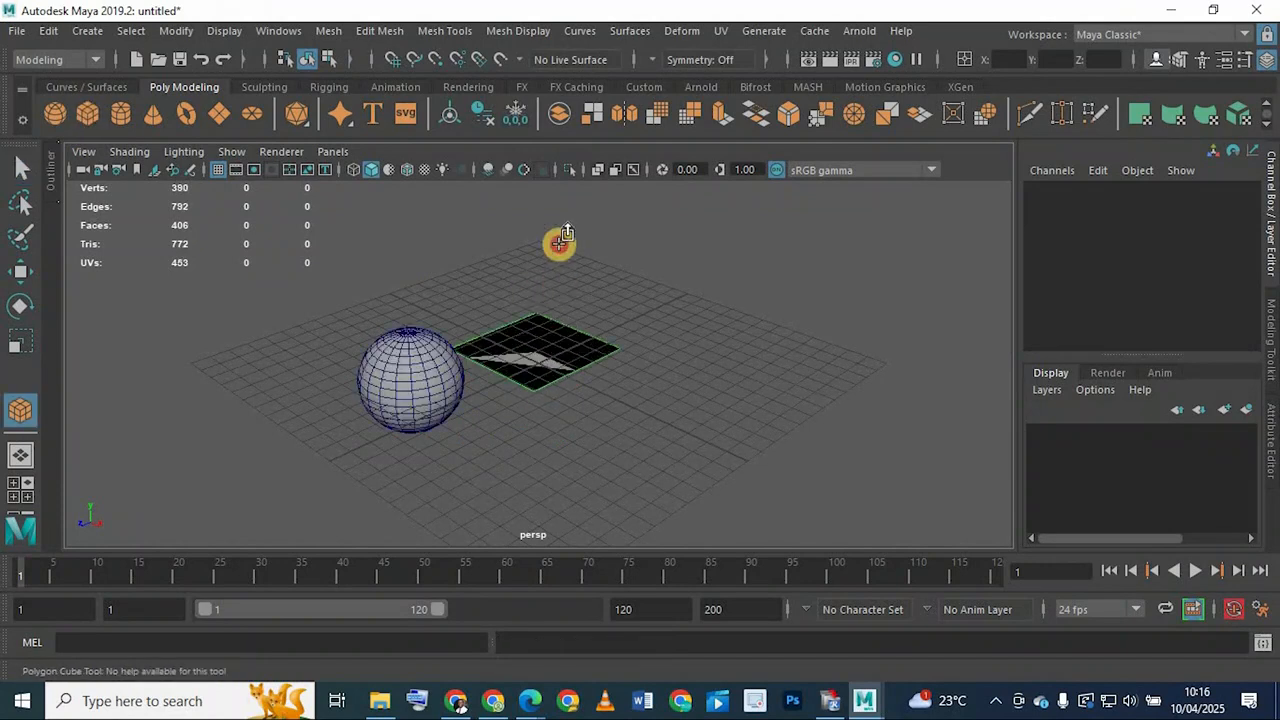
left_click(557, 243)
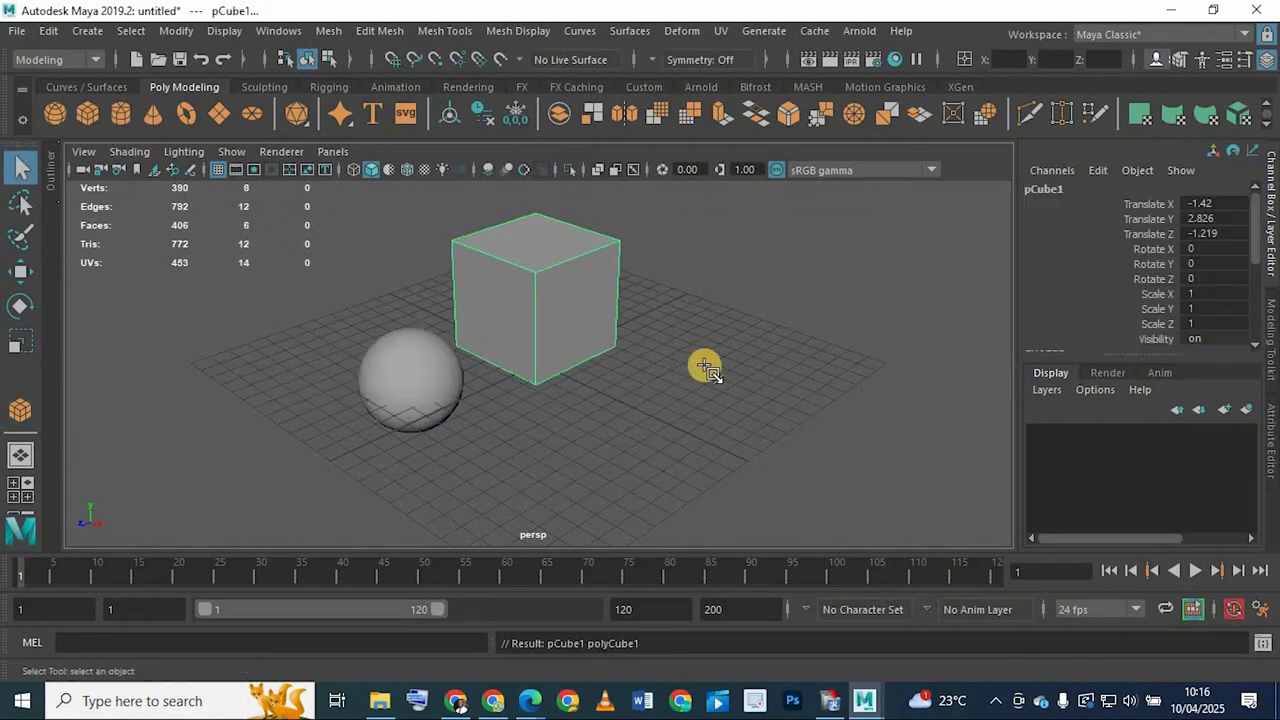
left_click_drag(706, 366, 727, 338)
left_click_drag(733, 253, 734, 240)
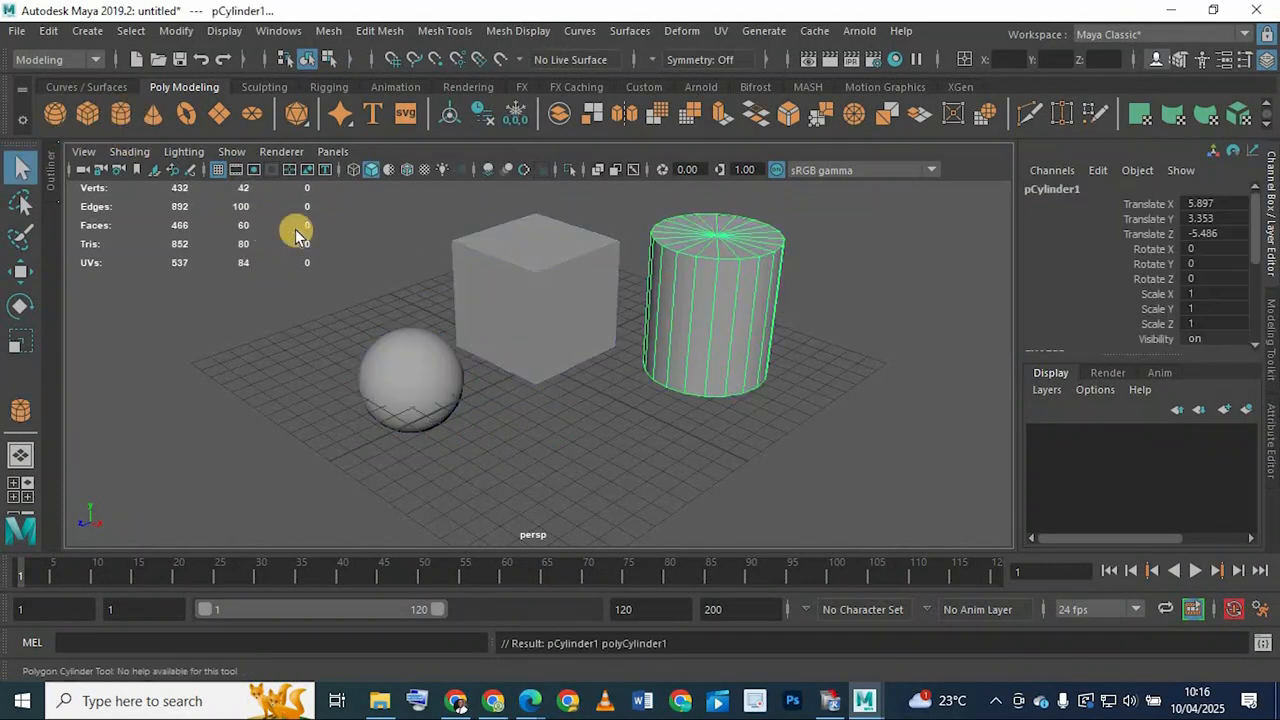
Draw a polygon torus beside the cylinder at about X 13.4, Z -5, and select the sphere
left_click(185, 122)
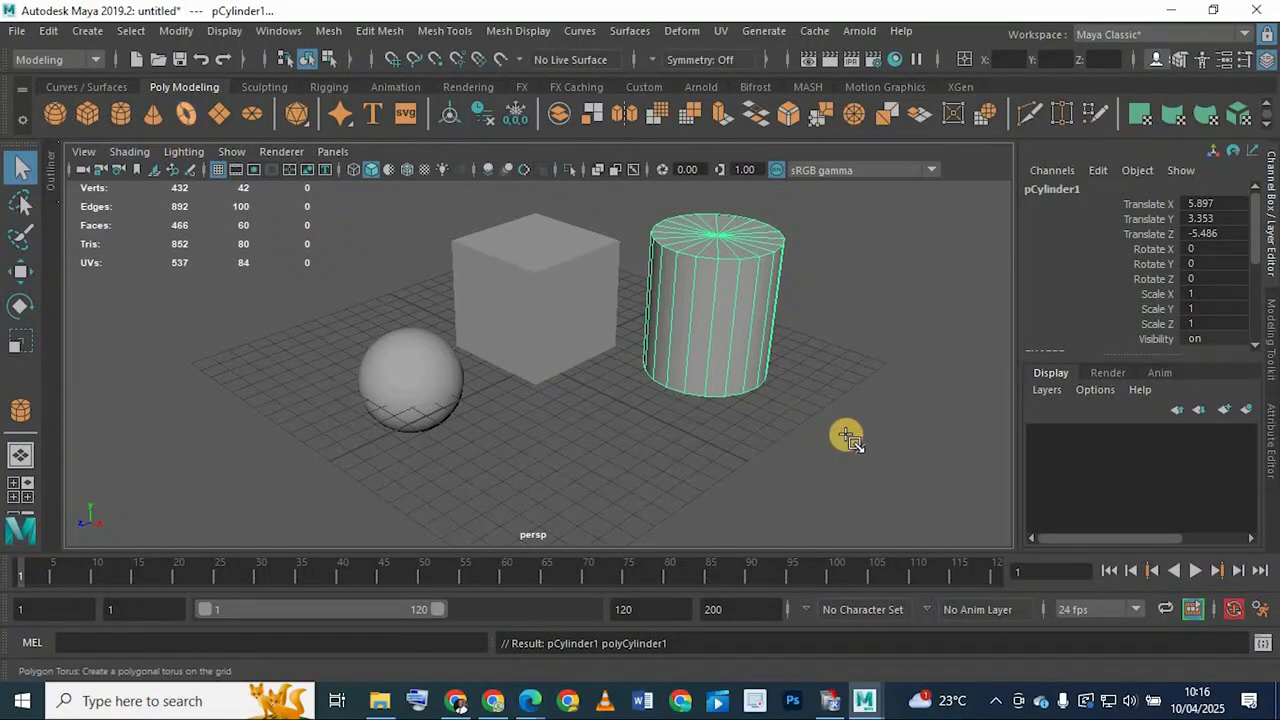
left_click_drag(860, 440, 645, 418)
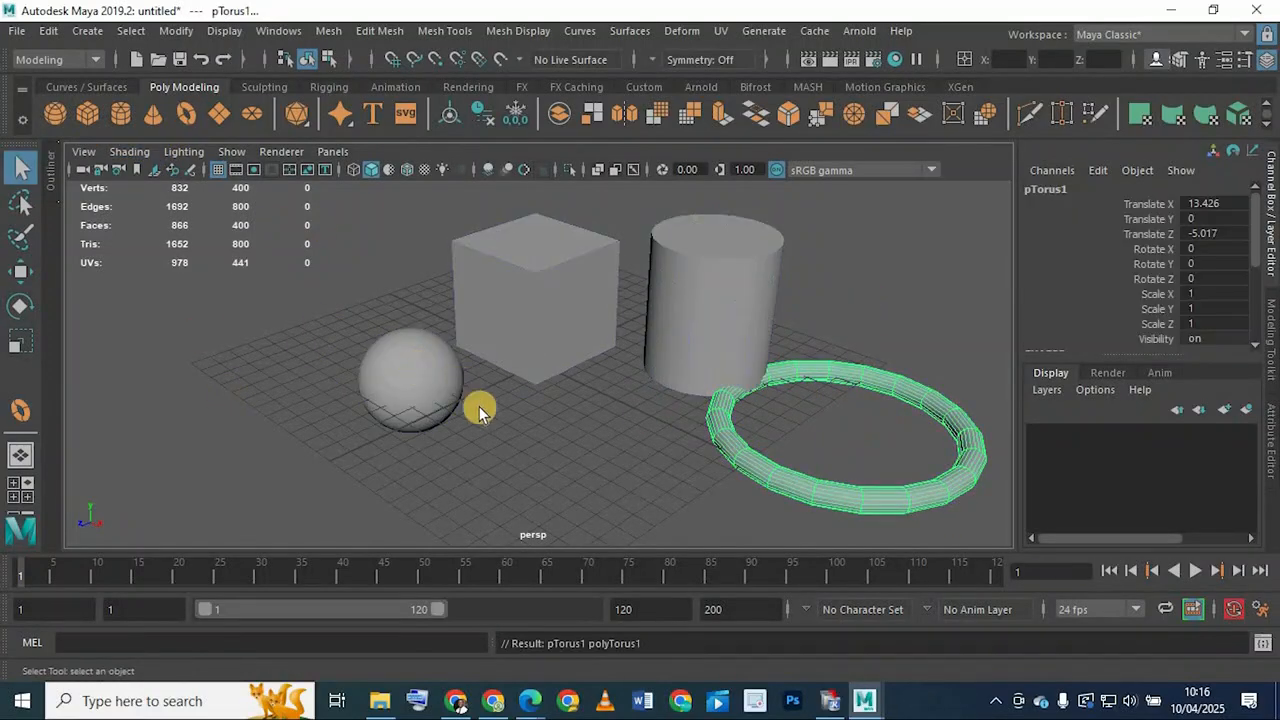
left_click_drag(536, 418, 479, 445, "alt")
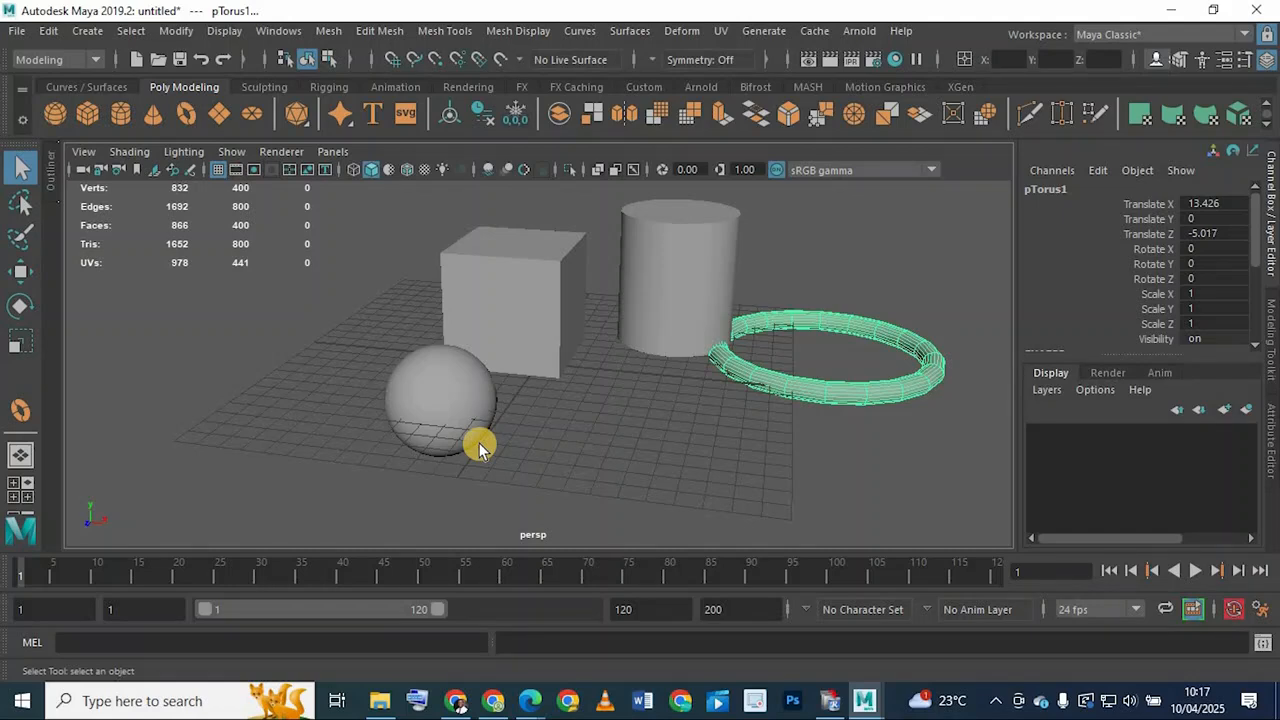
left_click(408, 400)
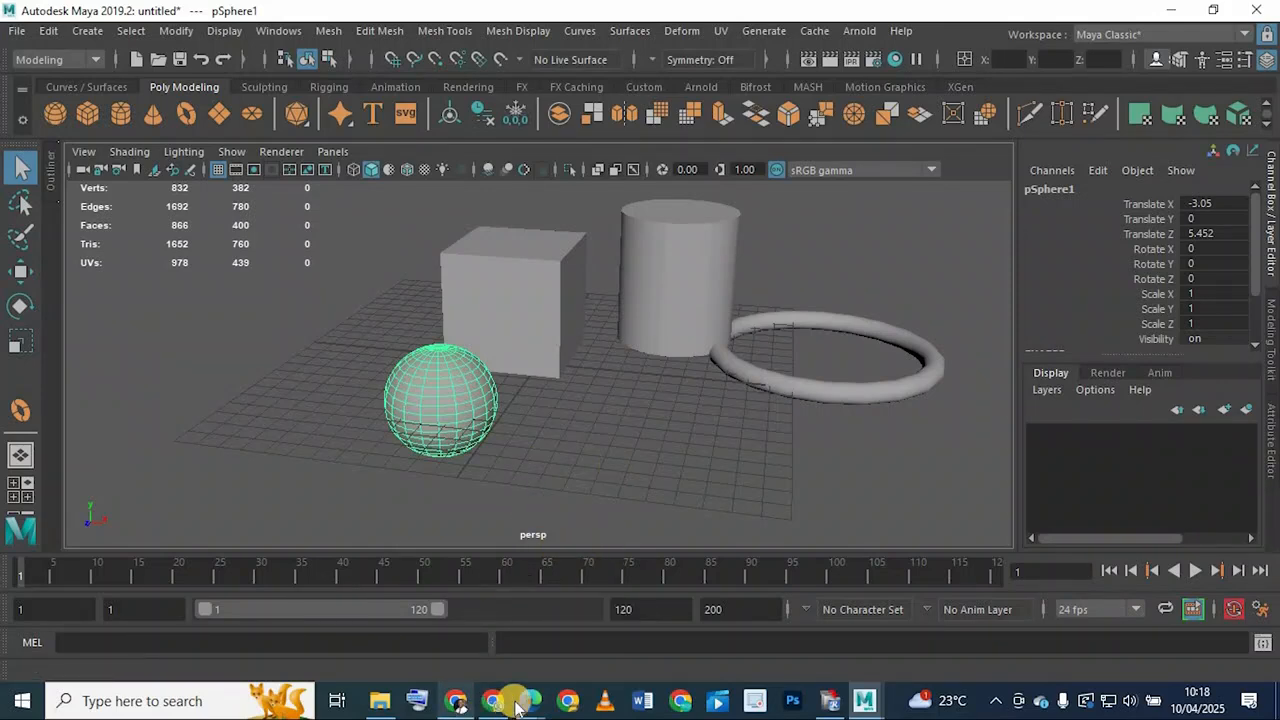
Switch to Chrome and examine the variety of faces and head shapes in the "human headshots african" image results
mouse_move(459, 706)
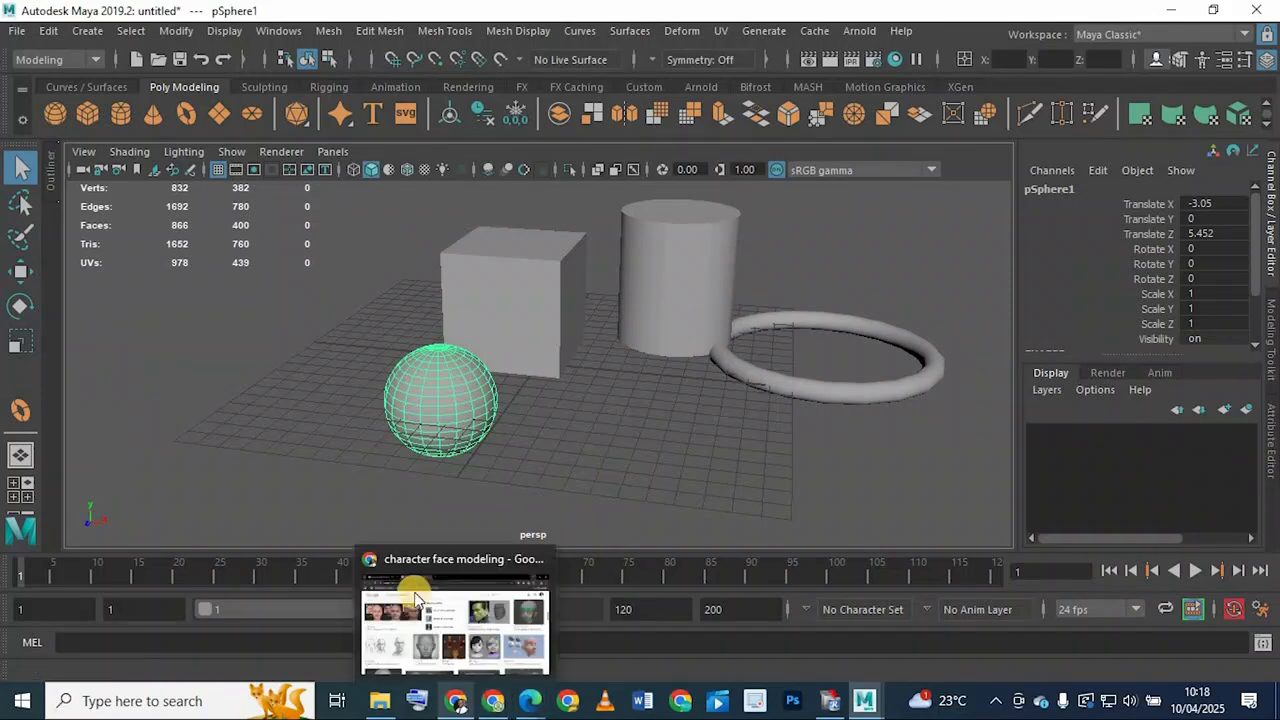
left_click(491, 531)
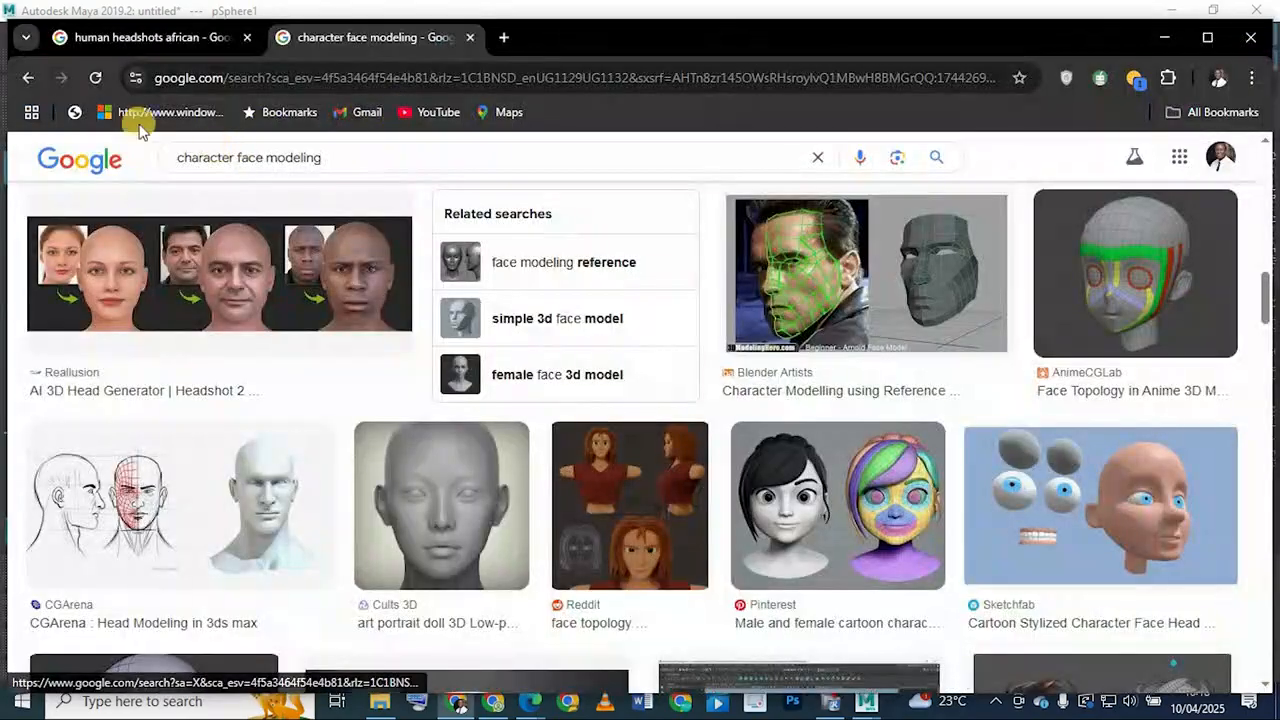
left_click(152, 37)
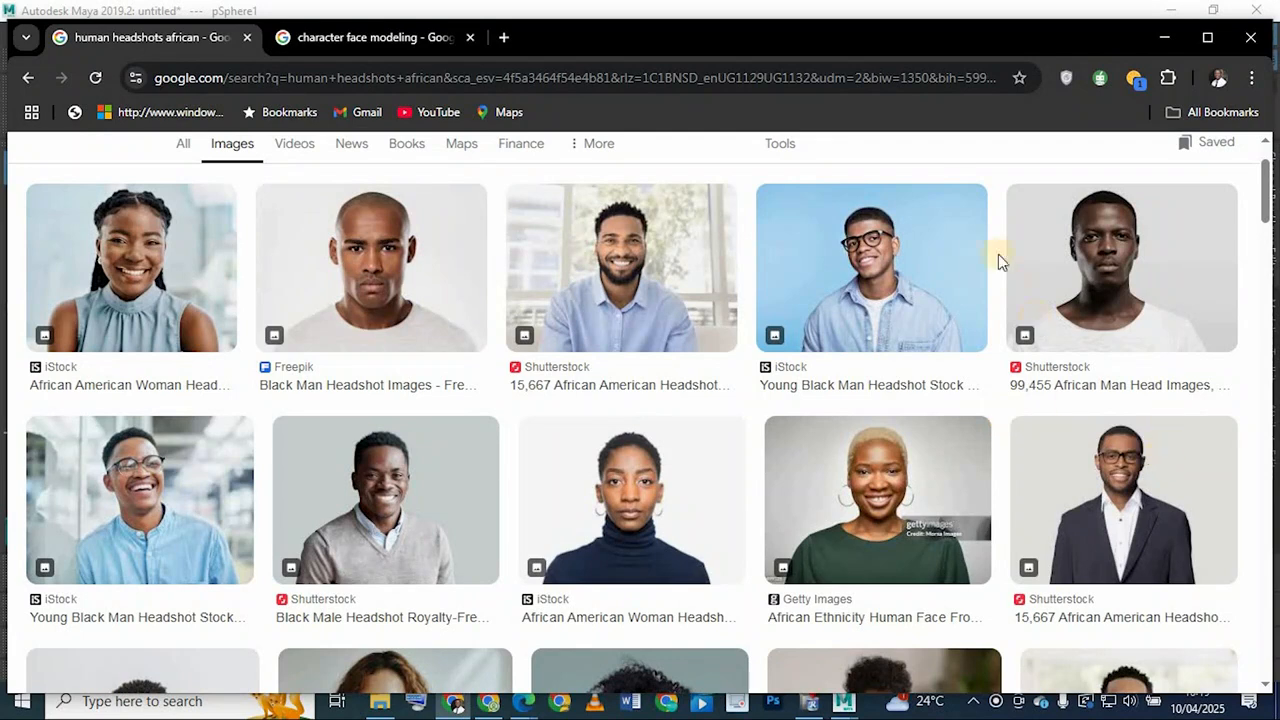
scroll(655, 350, "down", 2)
scroll(655, 349, "down", 1)
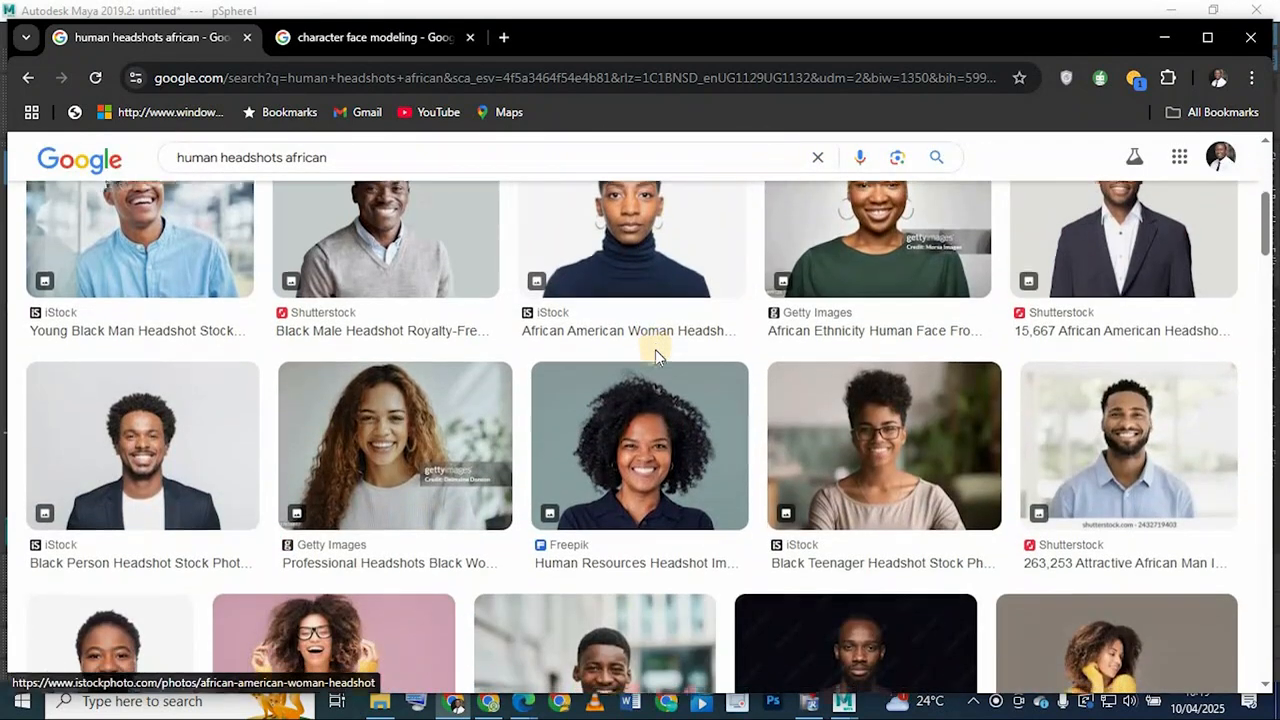
scroll(655, 349, "down", 5)
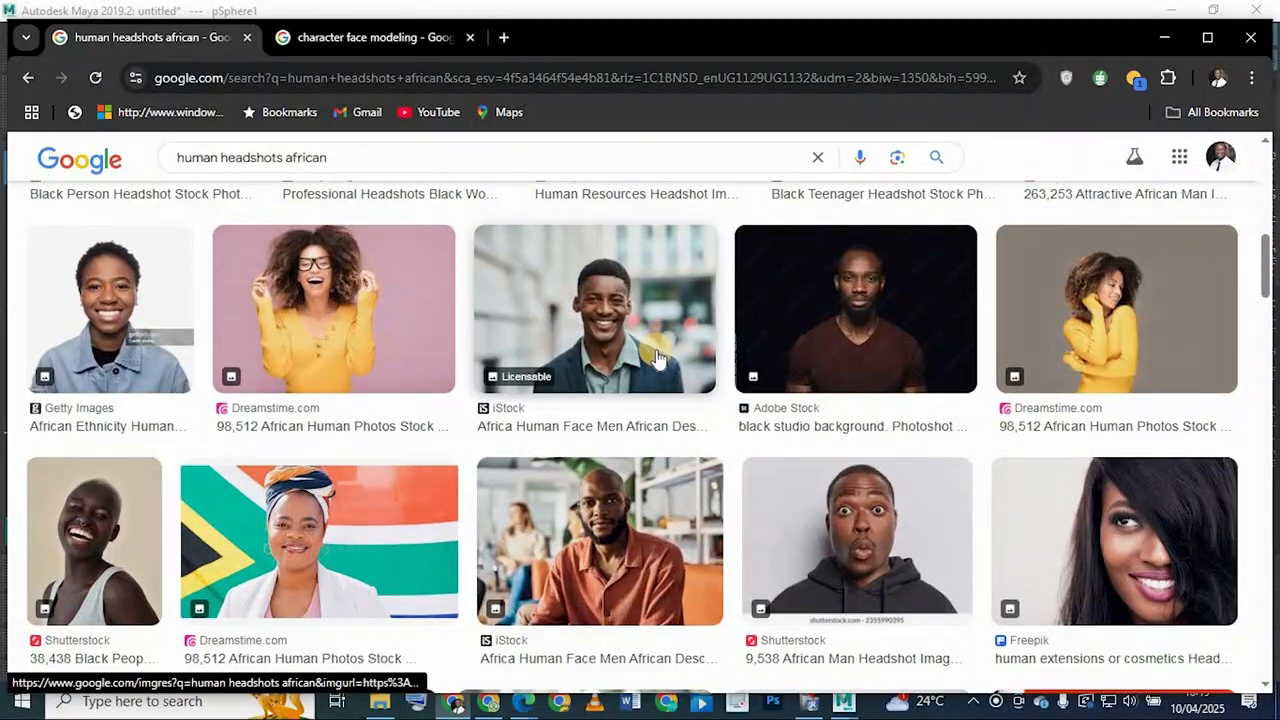
scroll(660, 358, "down", 4)
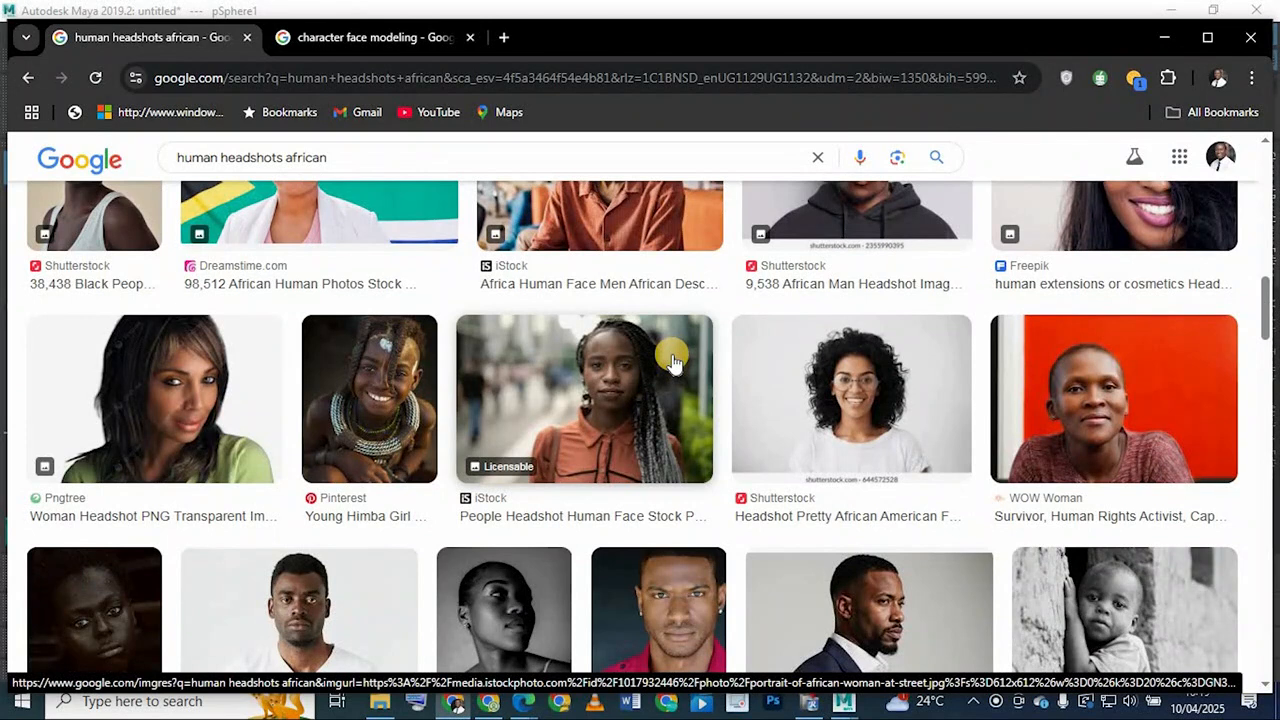
scroll(673, 362, "down", 3)
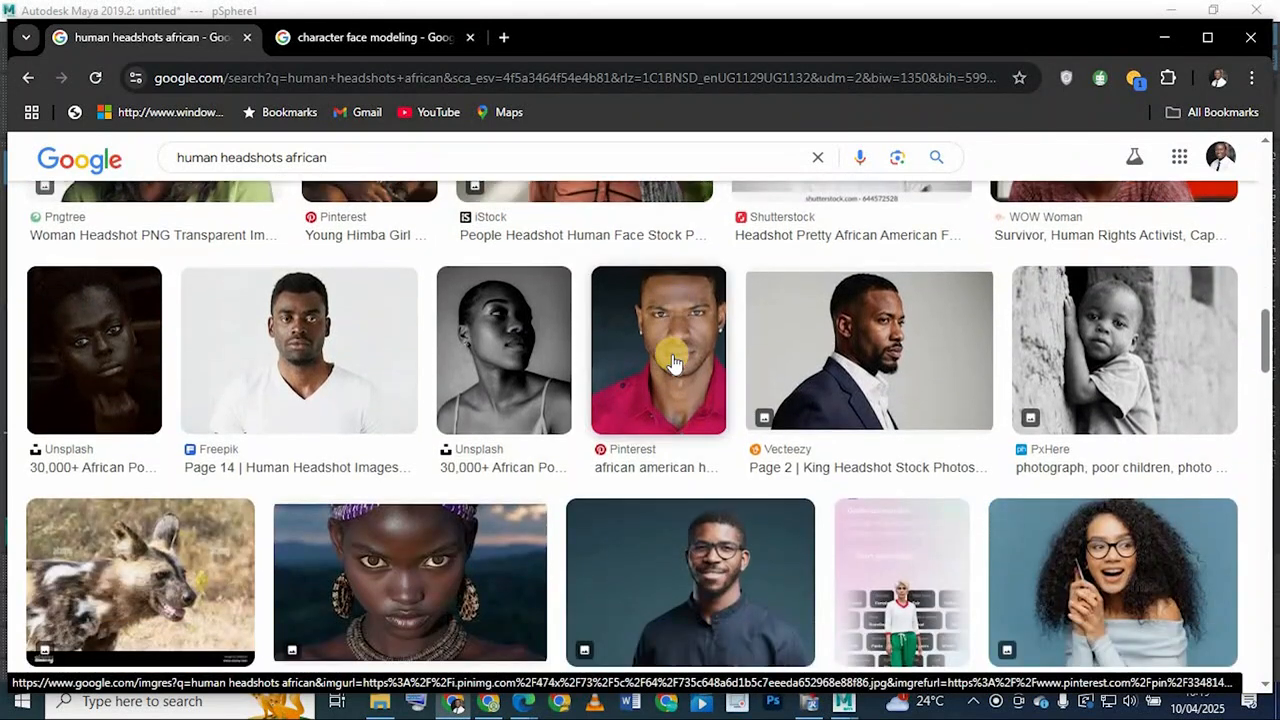
scroll(673, 362, "down", 3)
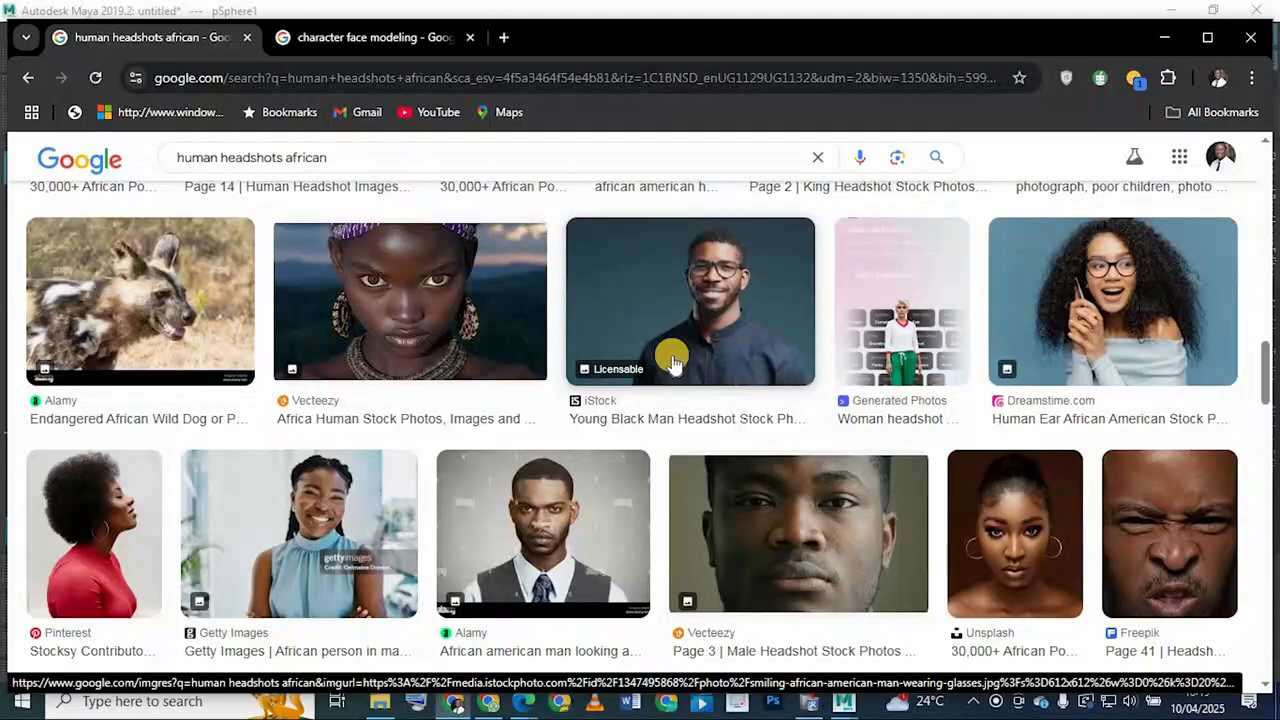
scroll(673, 362, "down", 4)
scroll(677, 363, "down", 2)
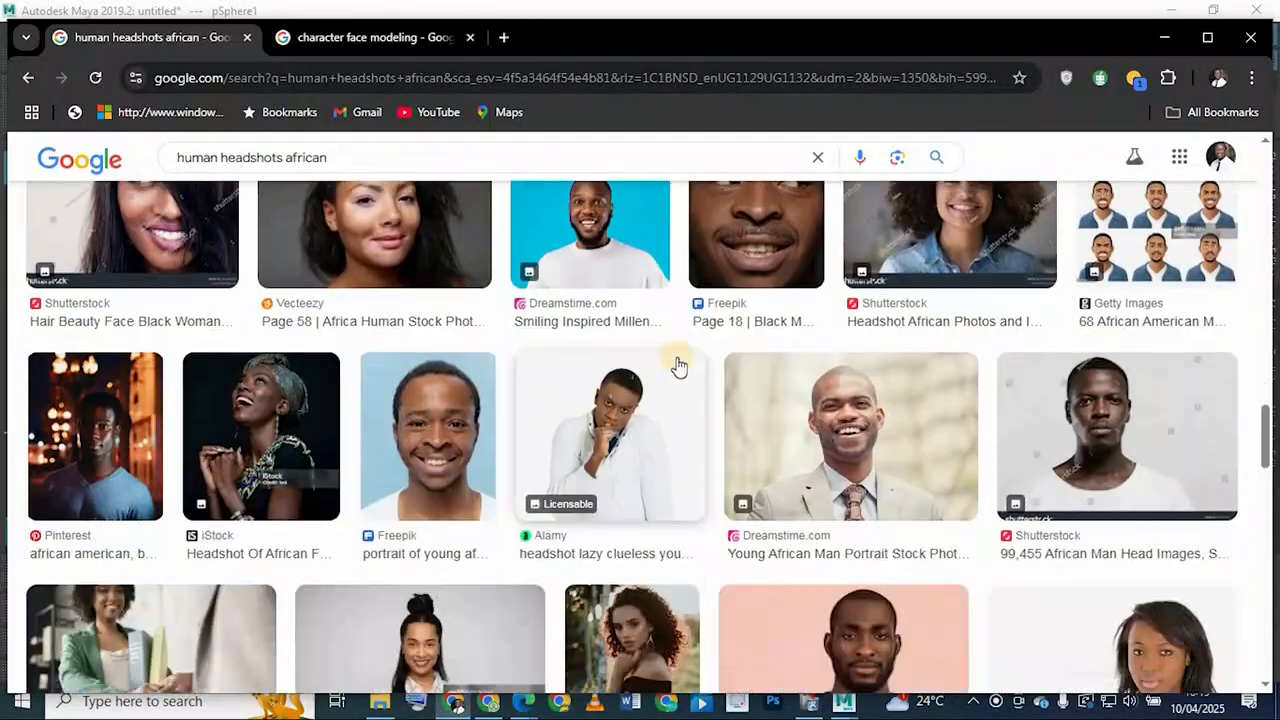
scroll(680, 366, "down", 3)
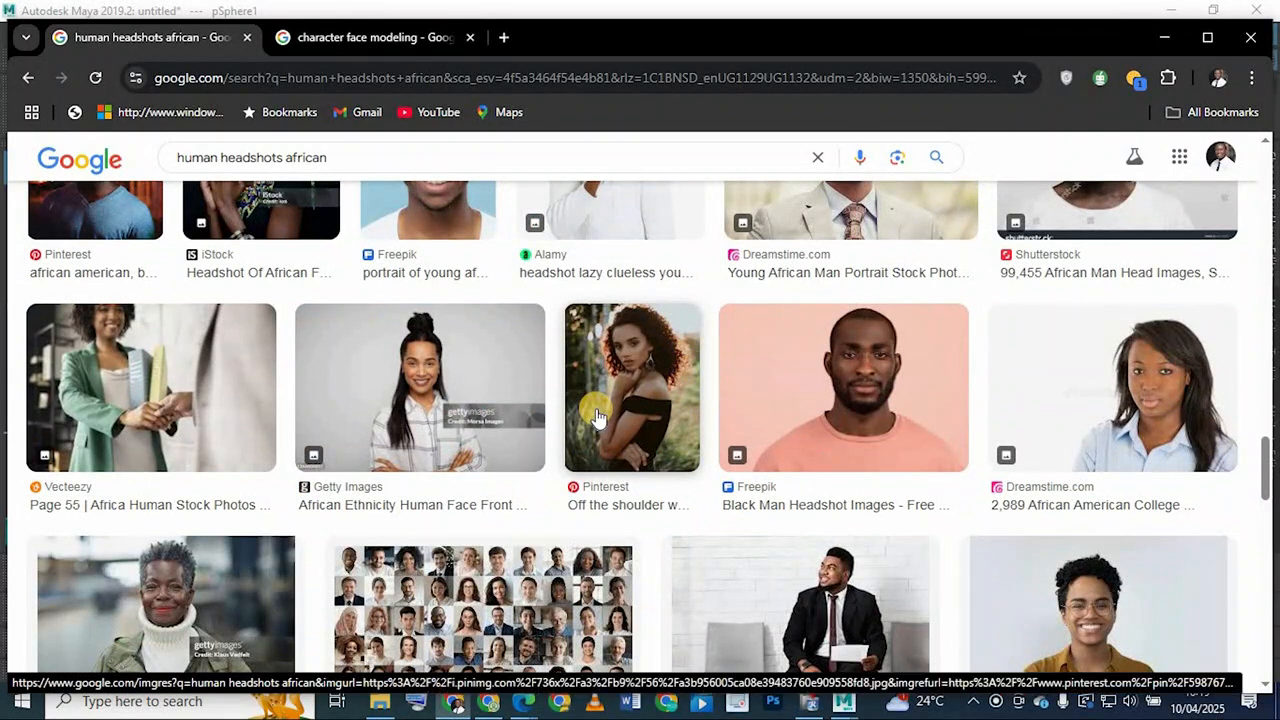
scroll(525, 440, "down", 3)
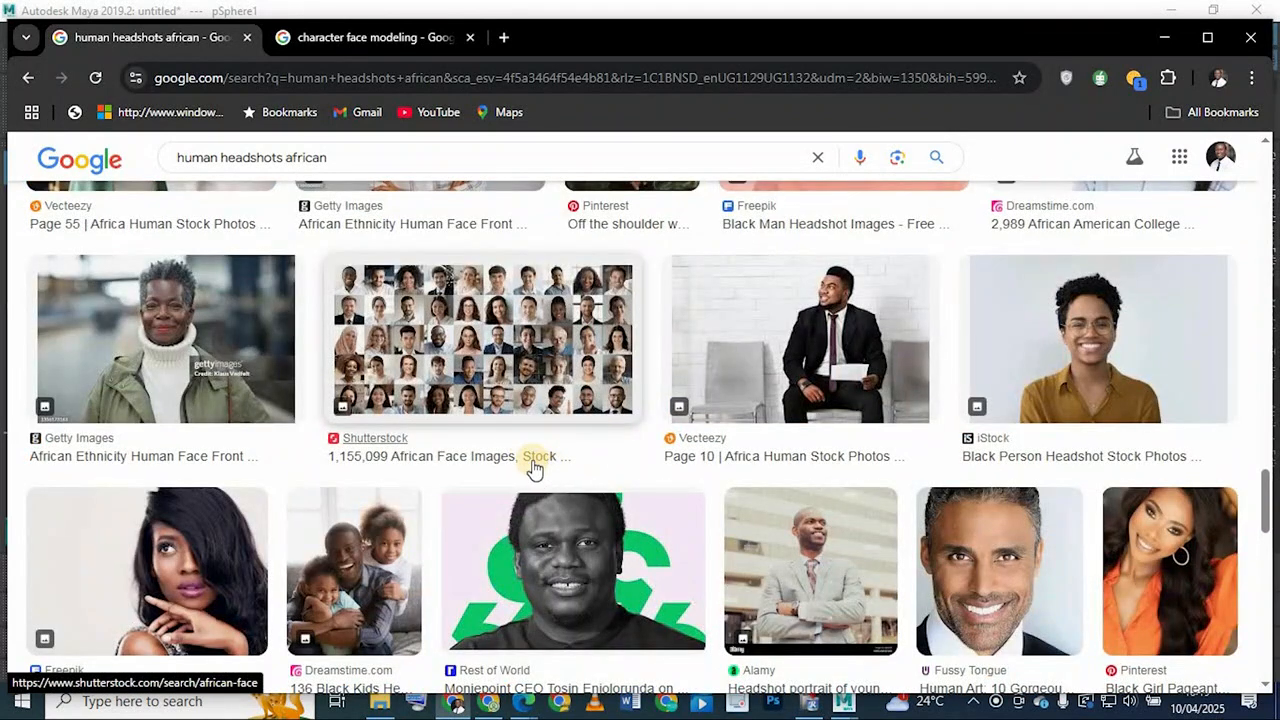
scroll(633, 392, "down", 3)
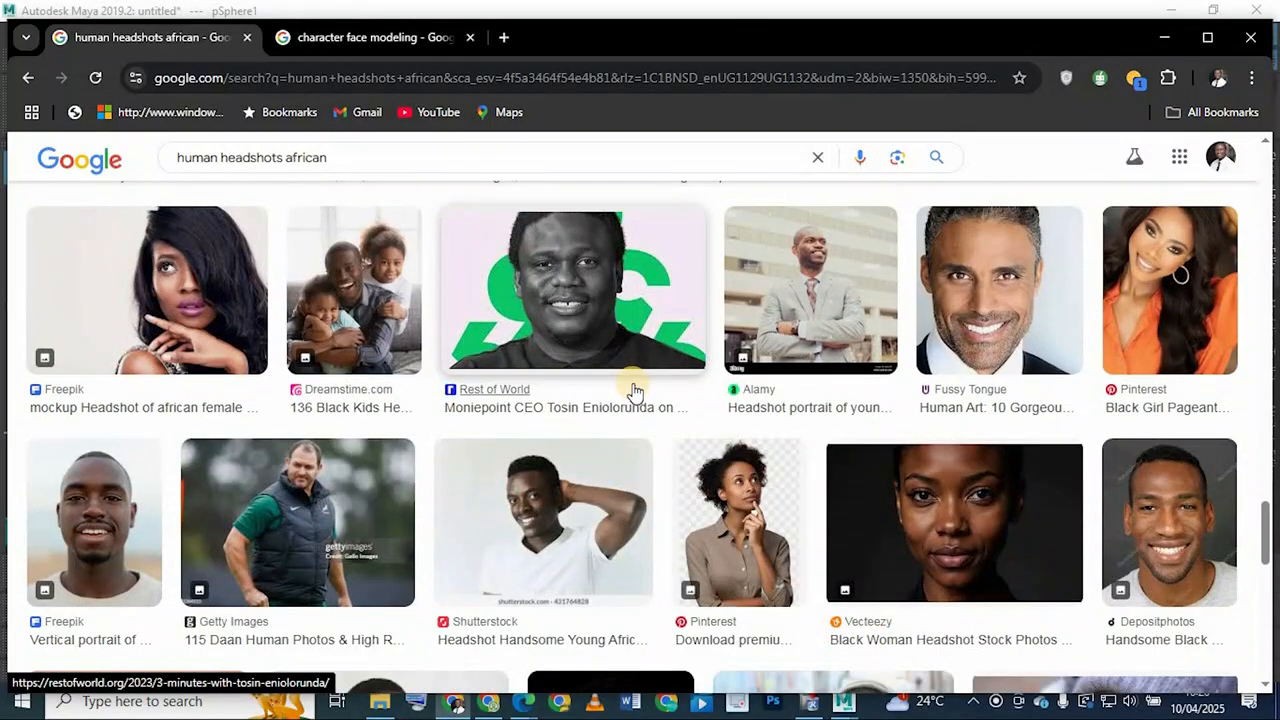
Switch back to Maya, select the polygon sphere instead of the cube, and examine the edges meeting at its top pole
left_click(1161, 37)
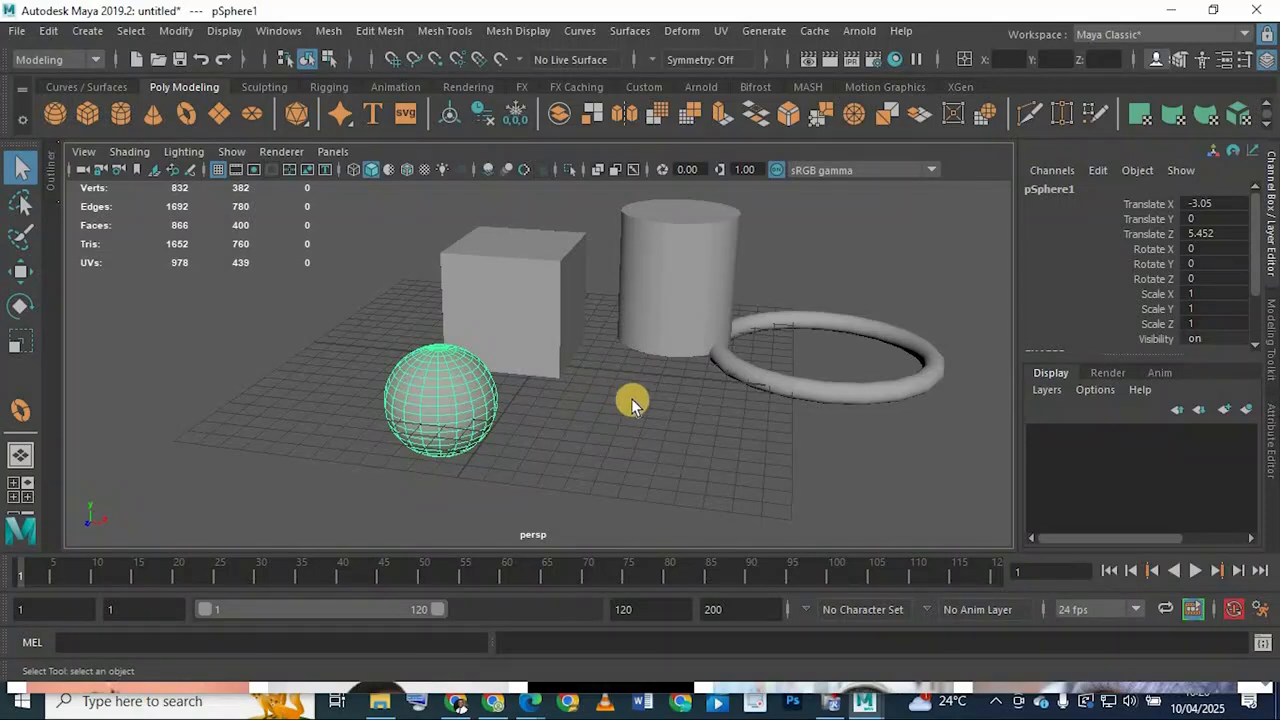
left_click(559, 287)
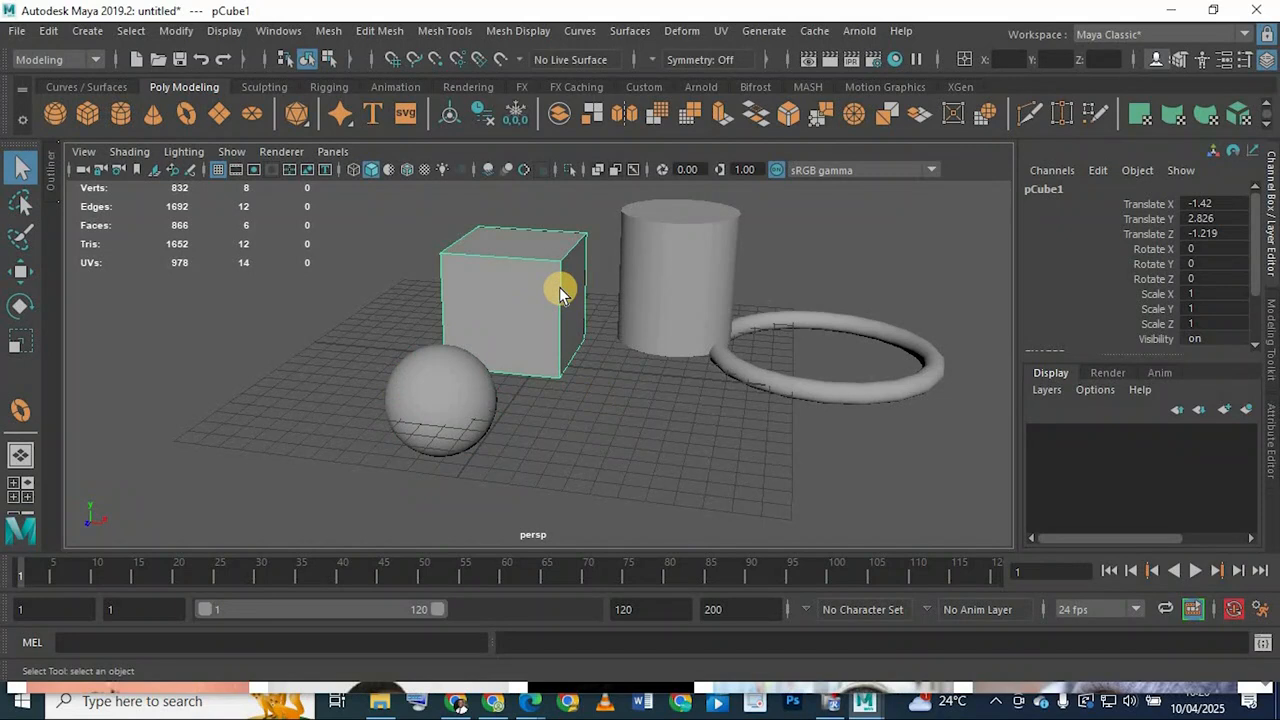
left_click(373, 399)
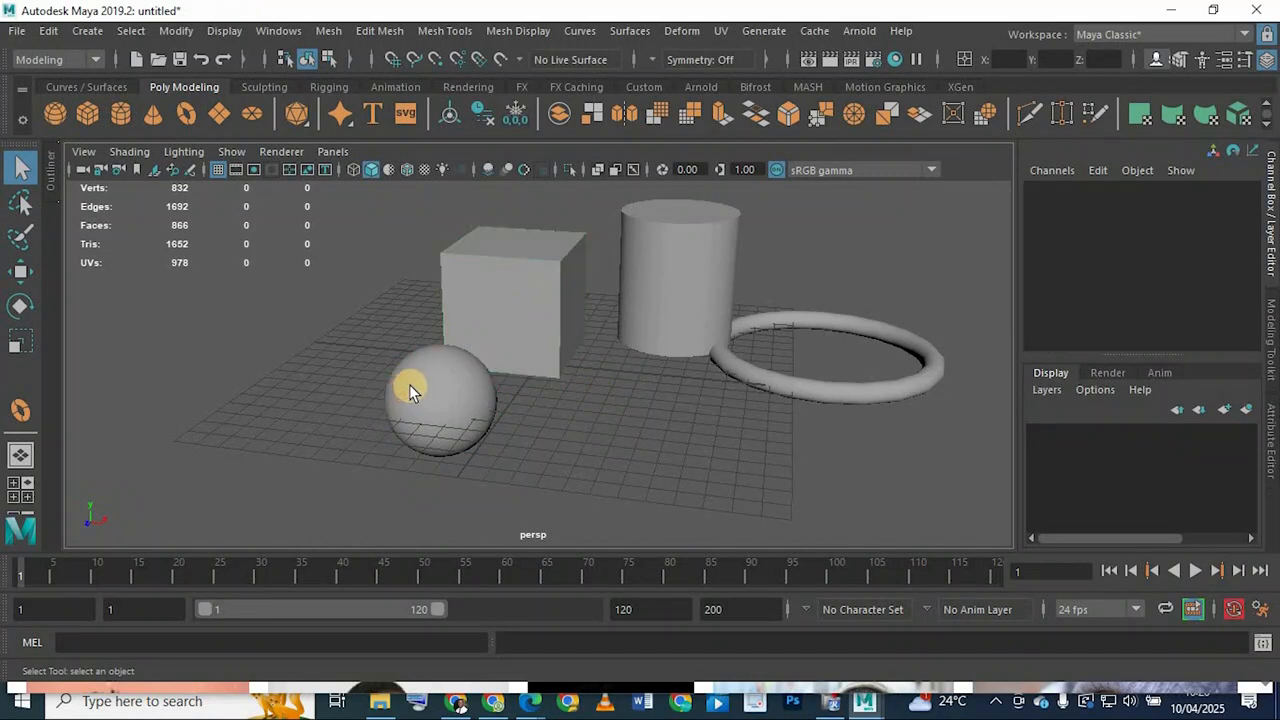
left_click(409, 390)
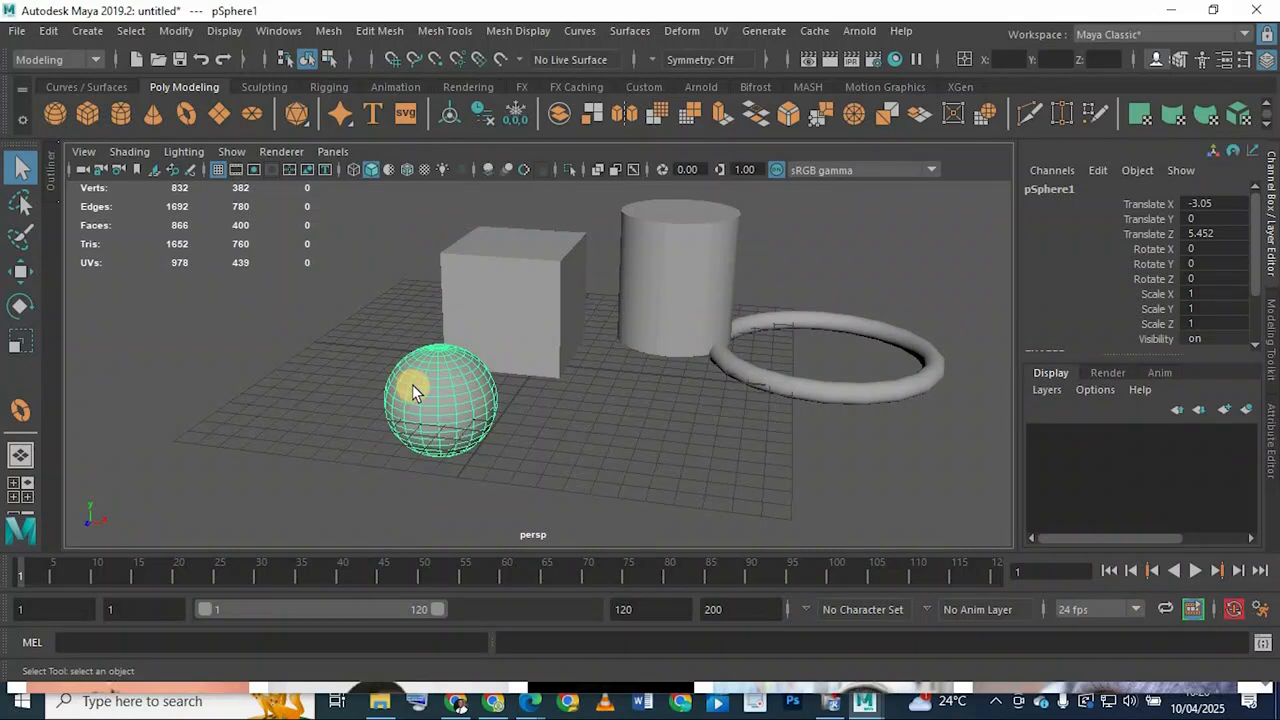
left_click_drag(584, 214, 643, 300, "alt")
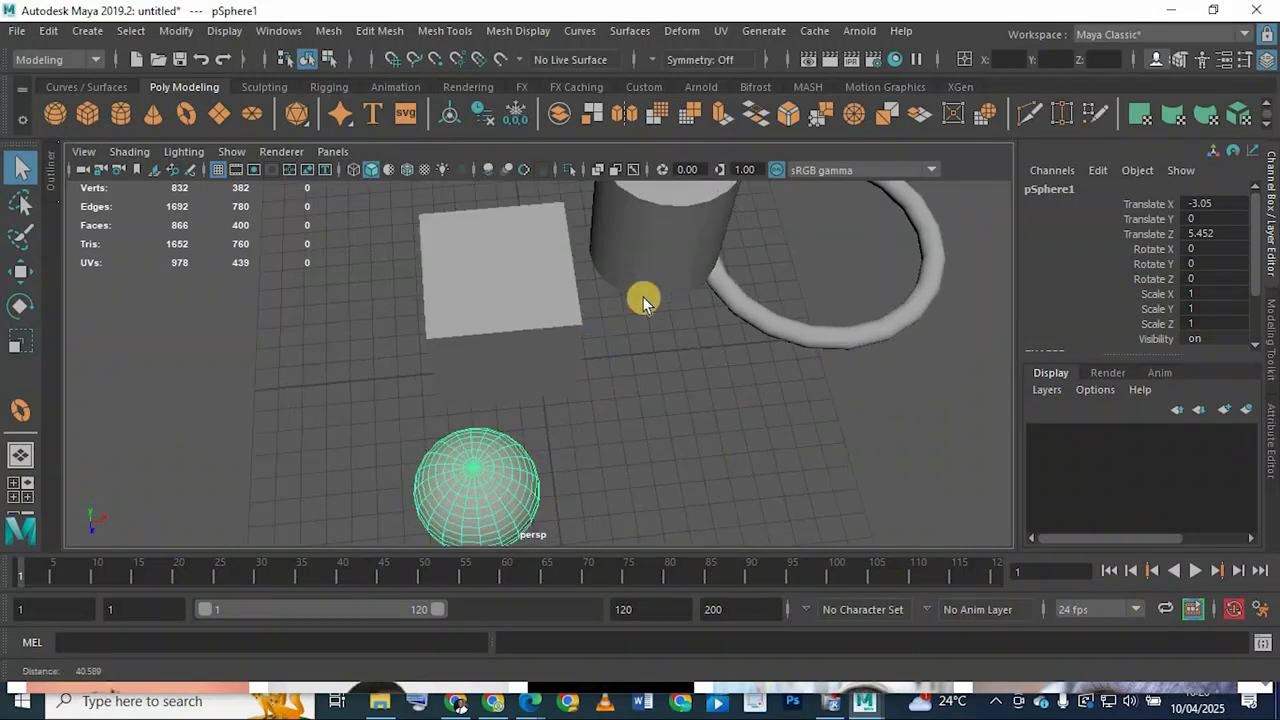
scroll(643, 300, "up", 2)
middle_click_drag(628, 520, 754, 380, "alt")
scroll(358, 407, "up", 7)
middle_click_drag(358, 407, 434, 423, "alt")
scroll(440, 410, "up", 3)
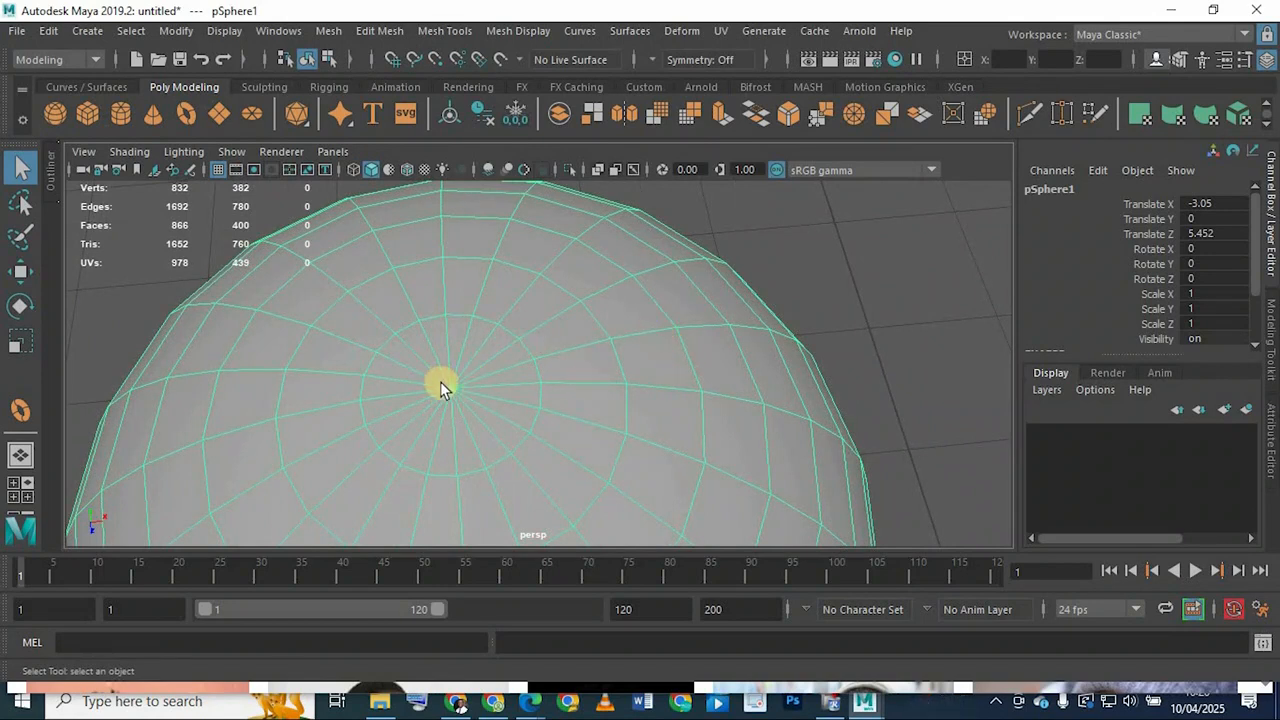
Put the sphere in edge selection mode and select several edge loops radiating from its top pole, one after another
right_click_drag(677, 355, 676, 120)
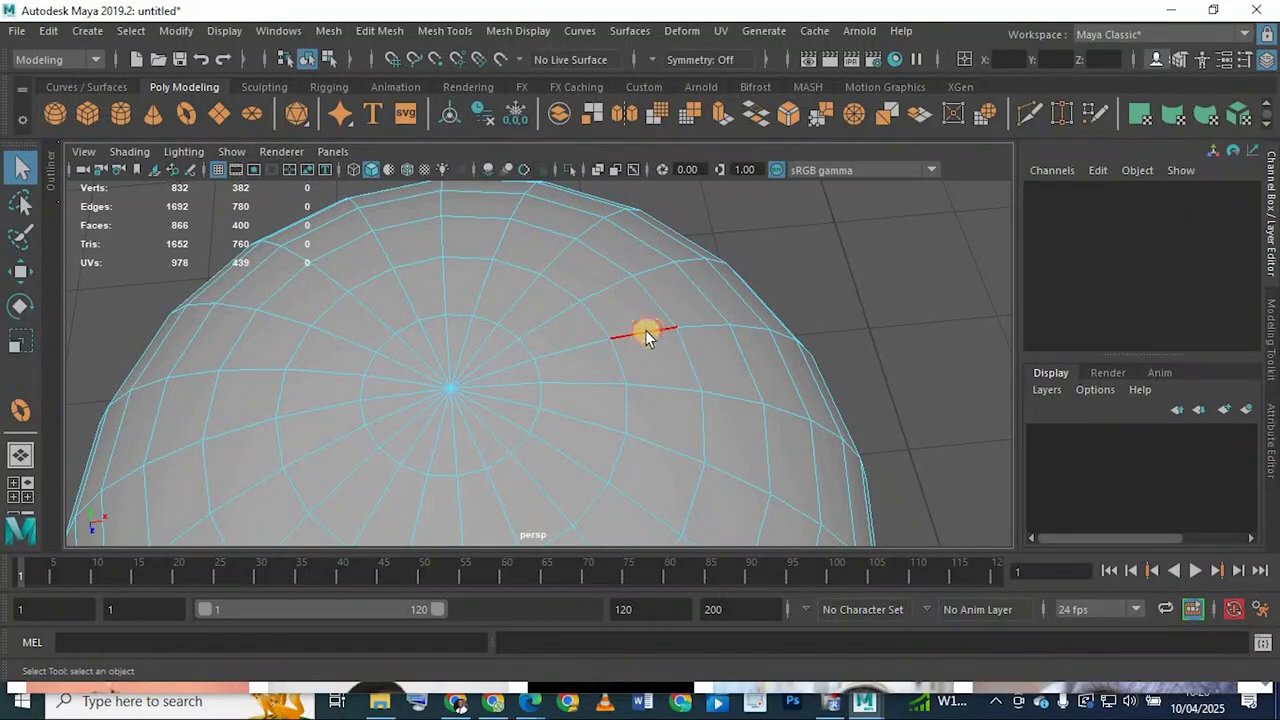
double_click(645, 330)
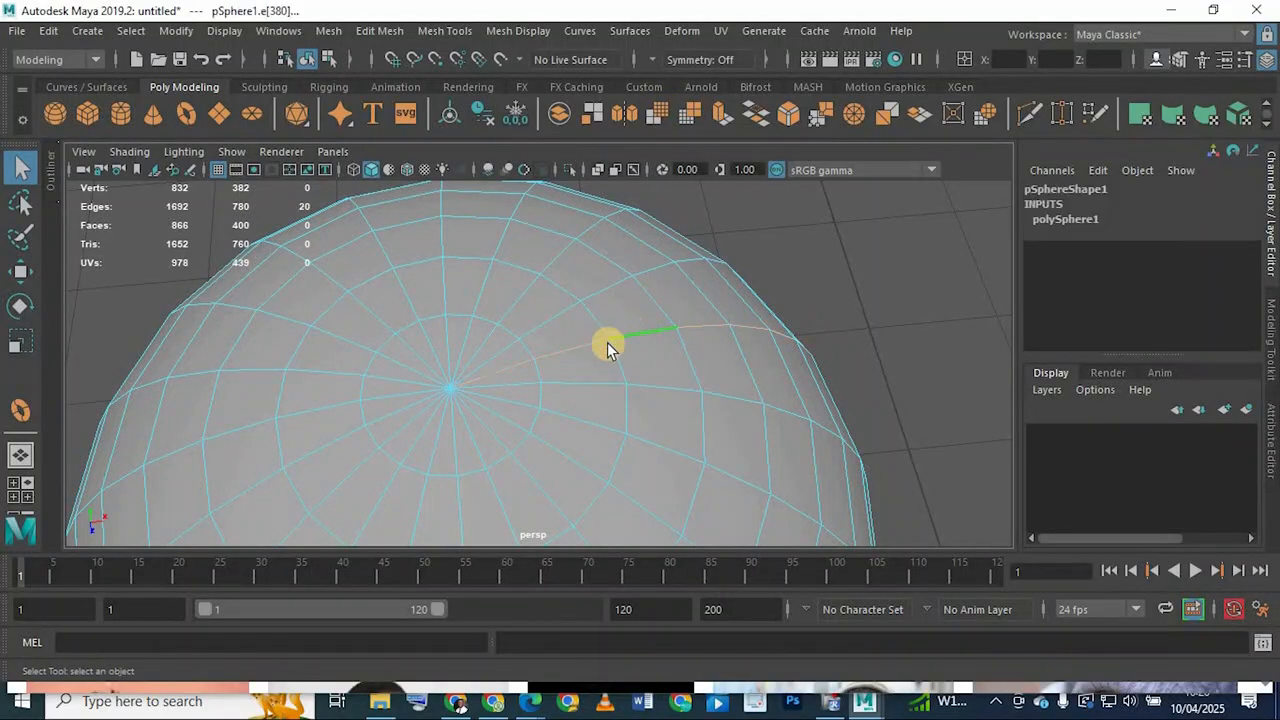
double_click(455, 440)
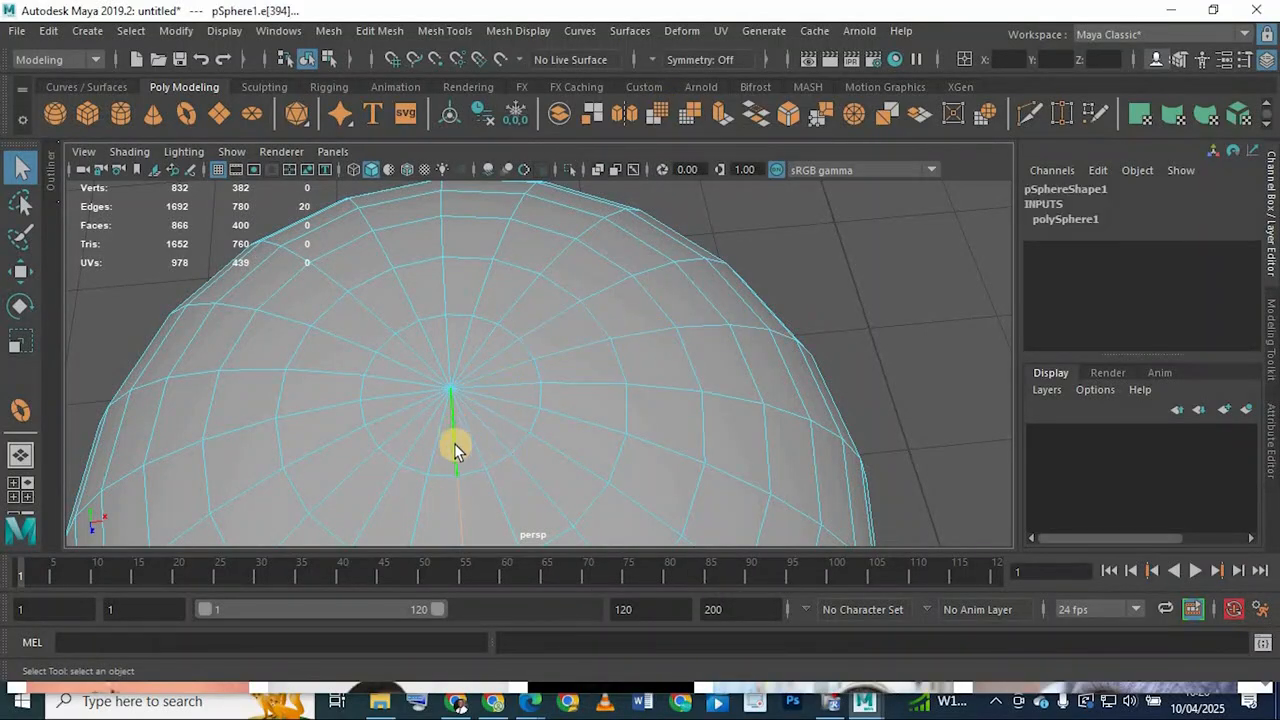
double_click(449, 263)
scroll(455, 320, "down", 5)
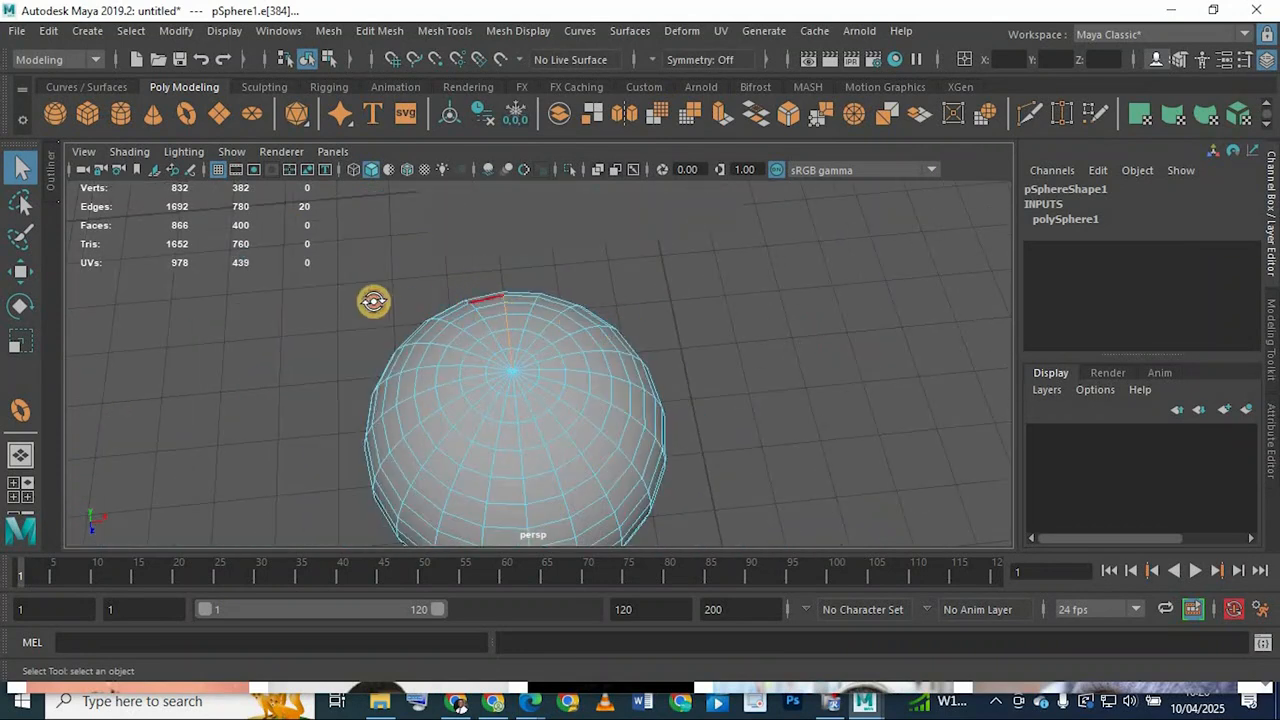
Select ring edge loops around the sphere's top pole, ending with a vertical edge loop, and inspect it from the side
left_click_drag(371, 300, 609, 356, "alt")
double_click(503, 360)
double_click(609, 357)
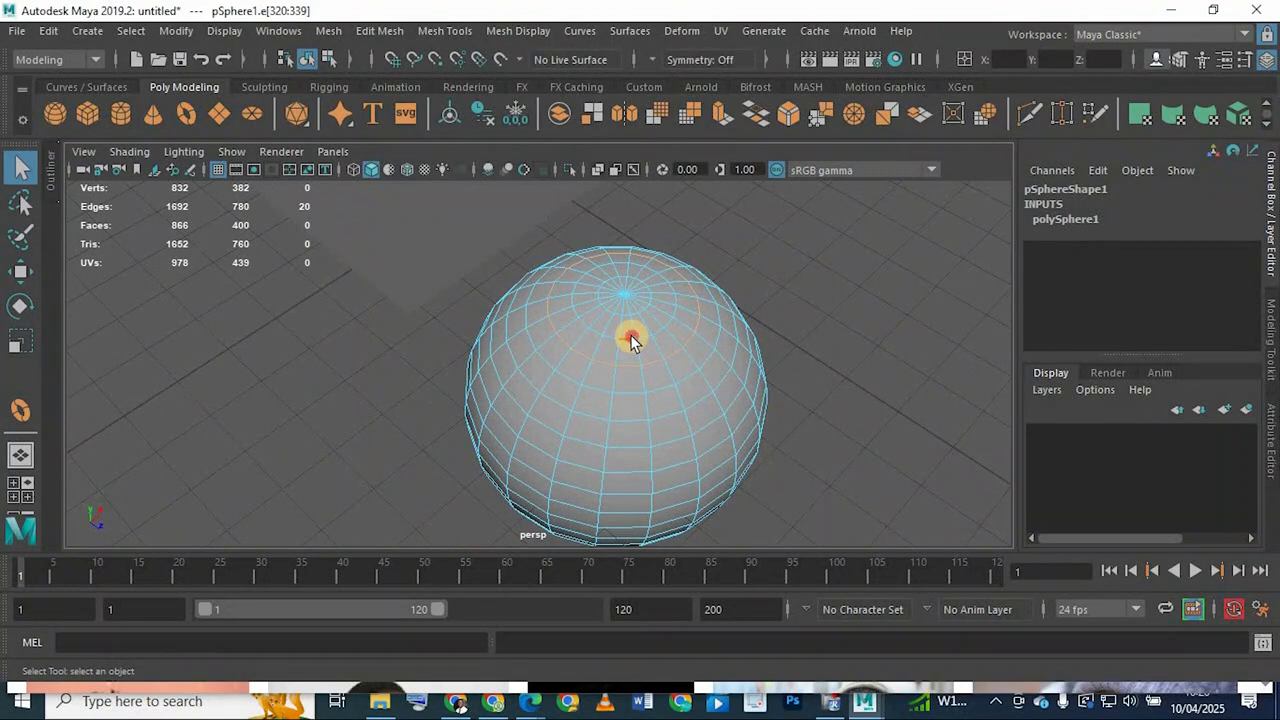
double_click(630, 335)
double_click(628, 318)
left_click_drag(600, 320, 812, 388, "alt")
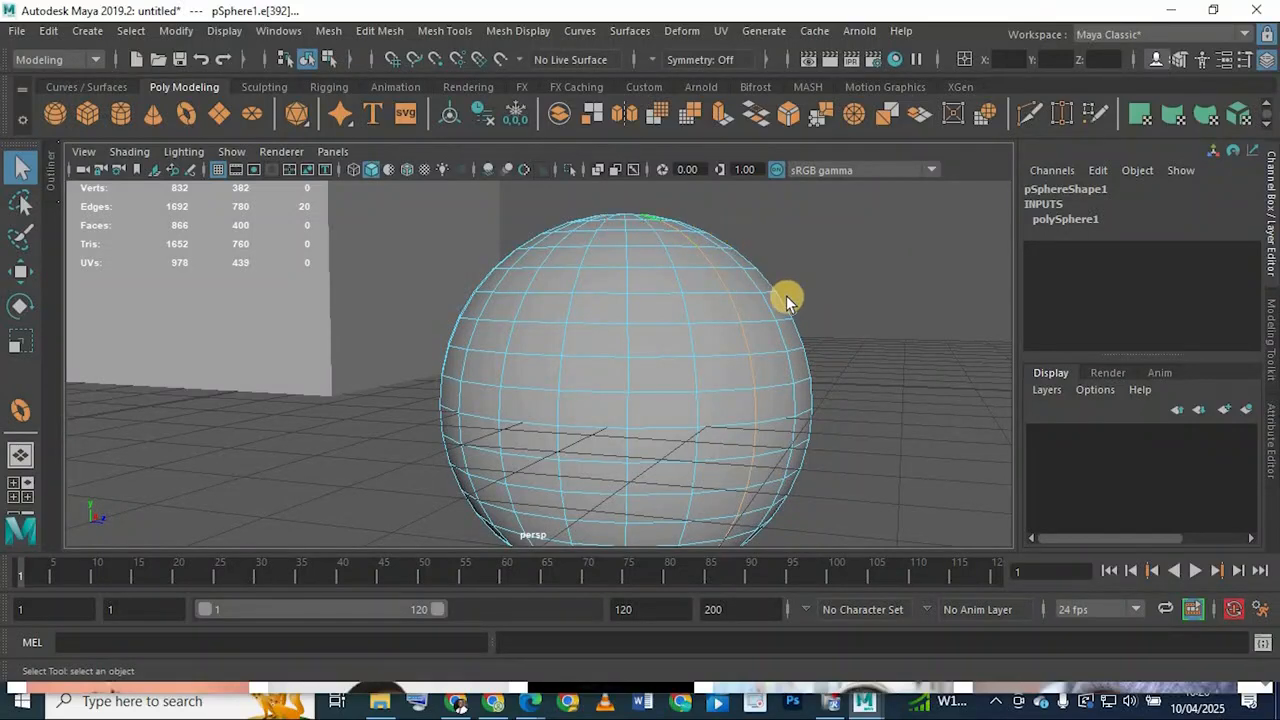
left_click_drag(771, 371, 681, 497, "alt")
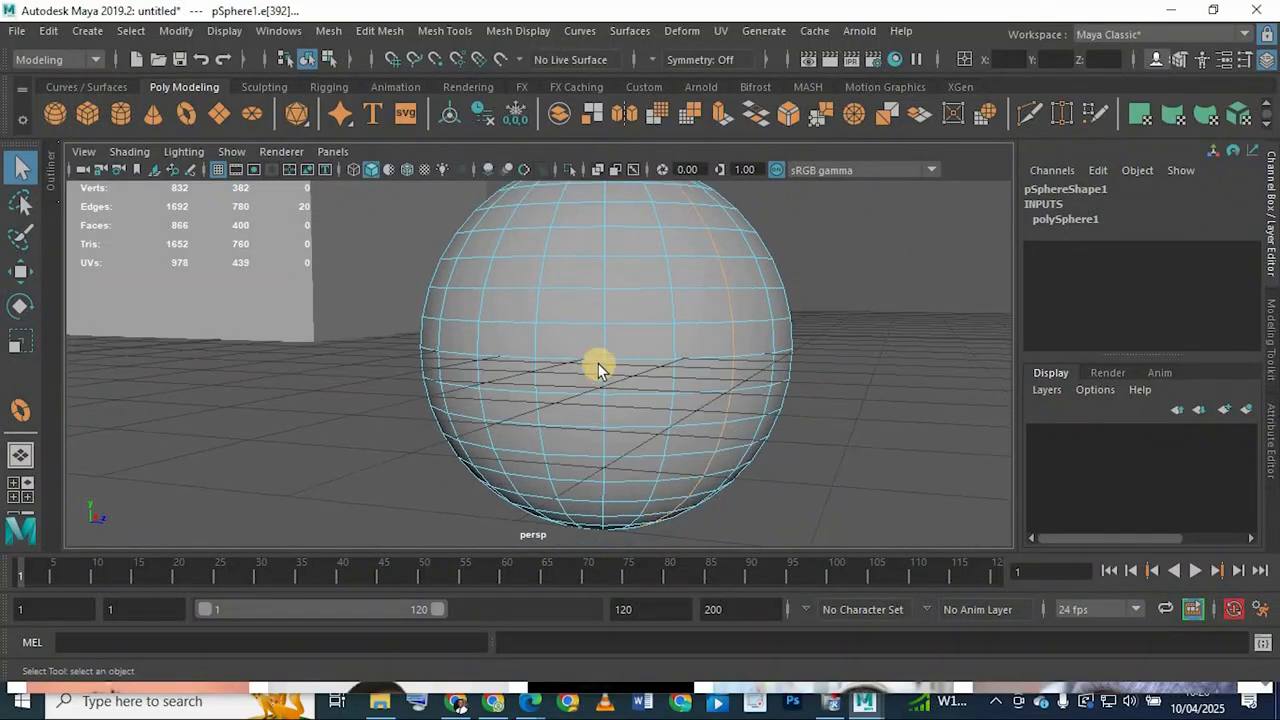
key("a")
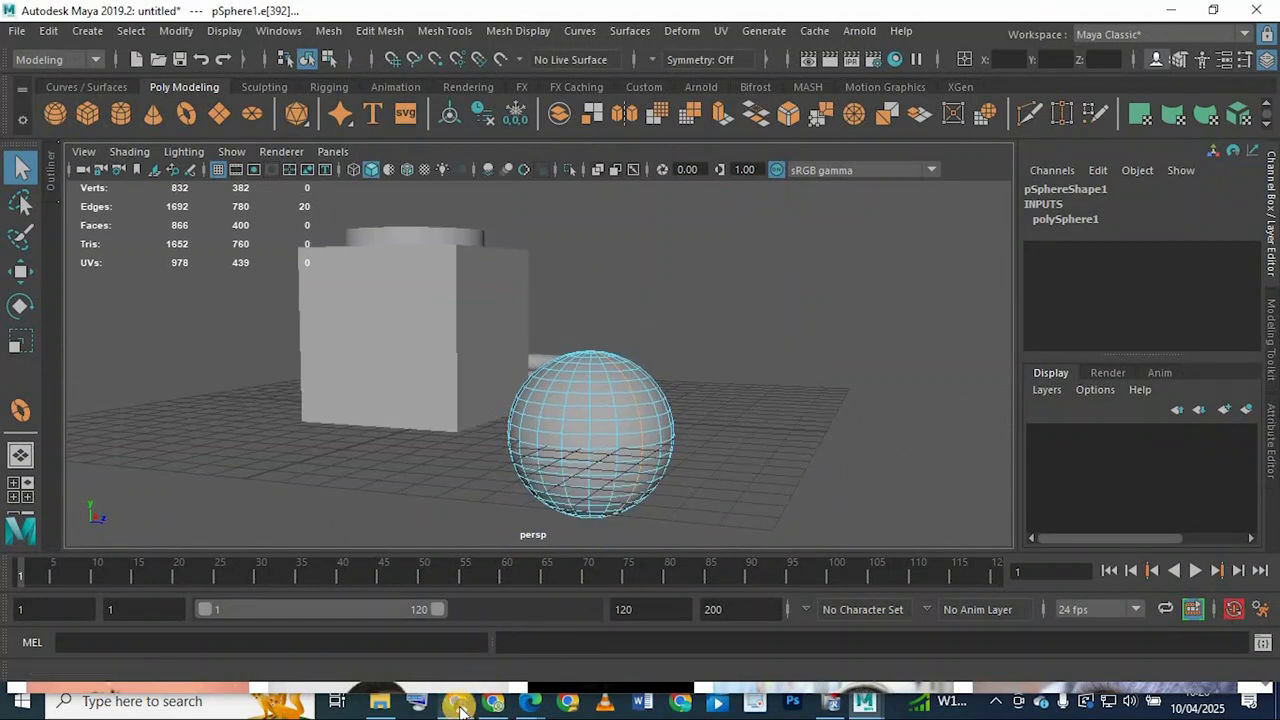
Switch to Chrome, browse more of the "human headshots african" image results for face references, and return to Maya
left_click(457, 701)
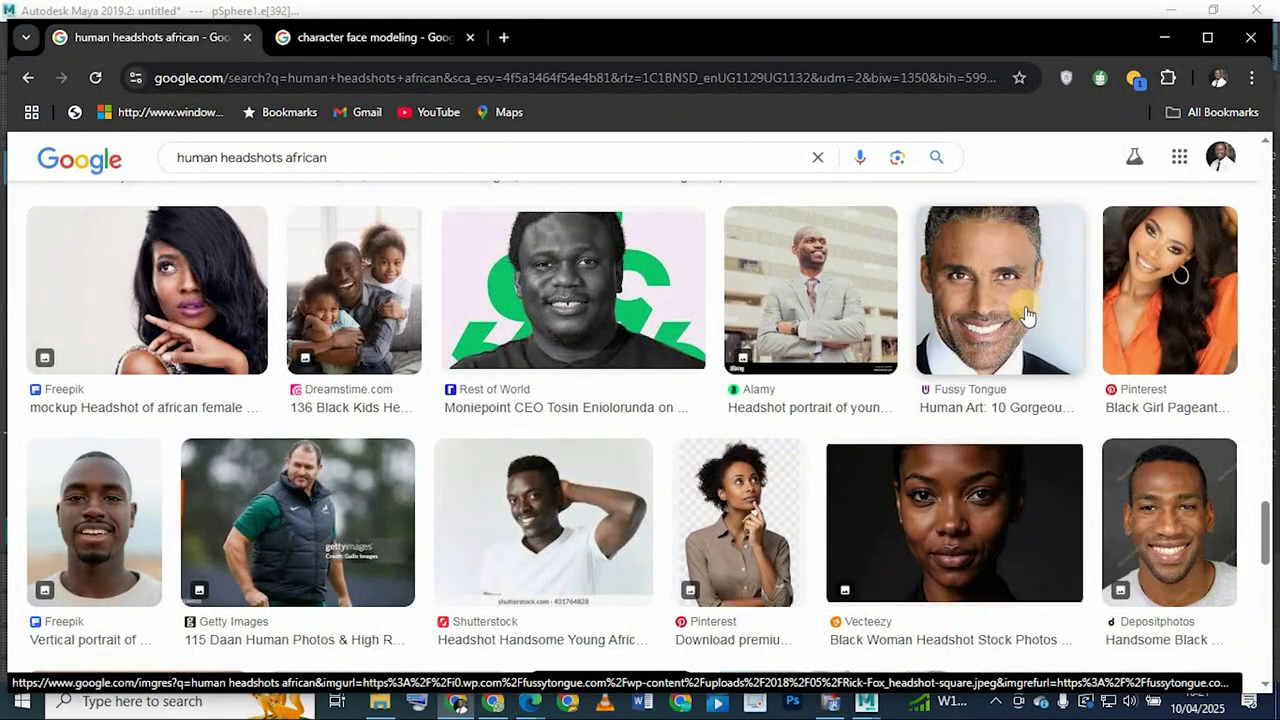
scroll(737, 400, "down", 5)
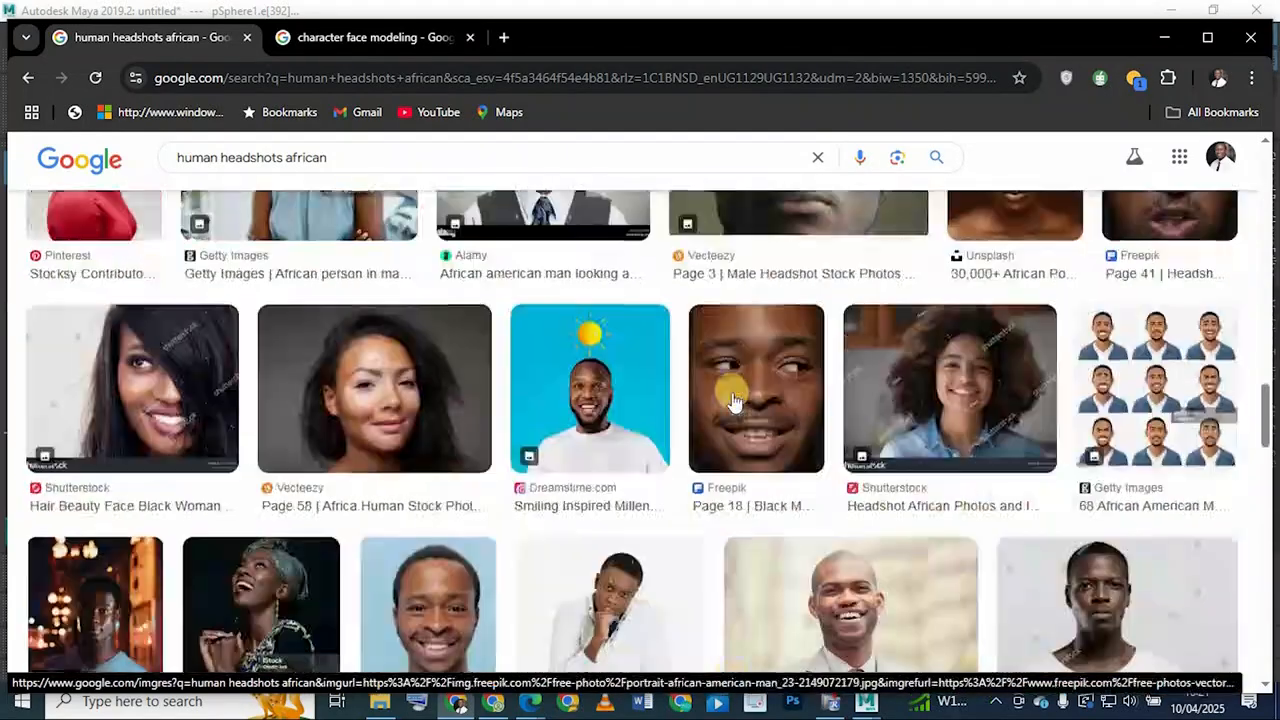
scroll(733, 403, "up", 3)
scroll(735, 403, "up", 15)
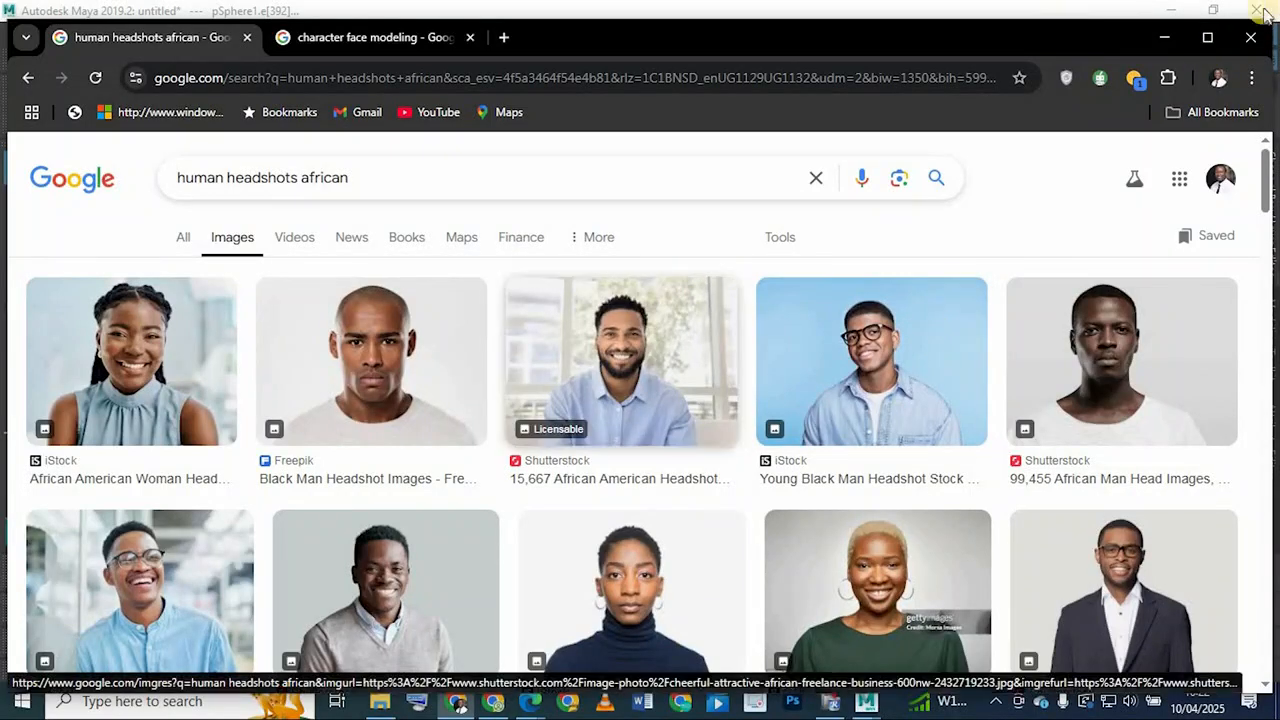
left_click(1164, 37)
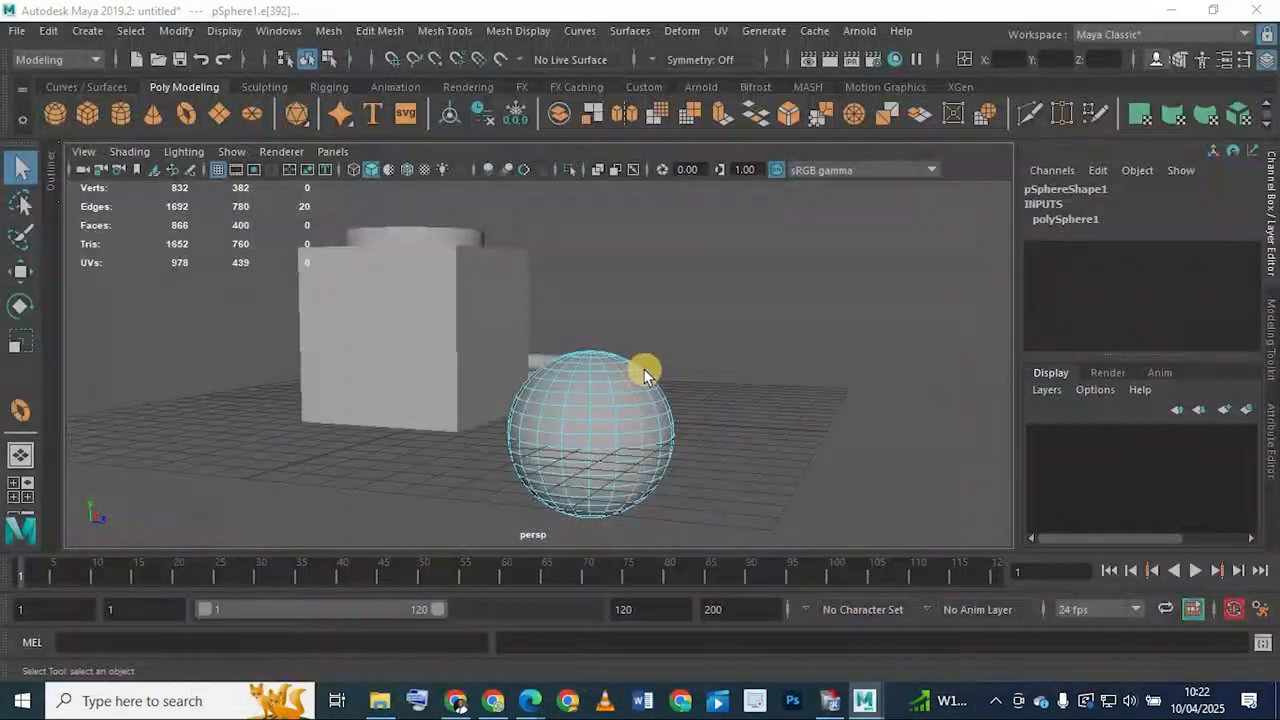
Return the sphere to object mode, then delete the sphere, cylinder, torus and cube to empty the scene
left_click_drag(603, 403, 554, 386, "alt")
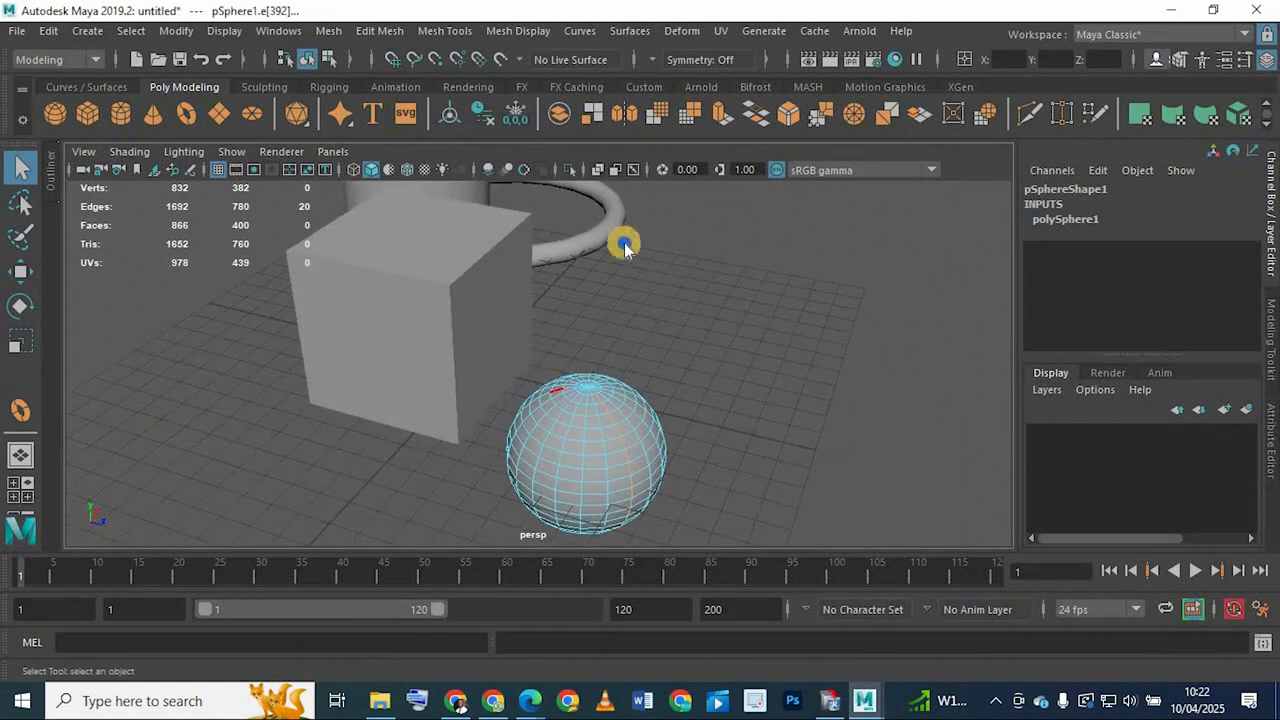
right_click_drag(623, 243, 617, 420)
key("Delete")
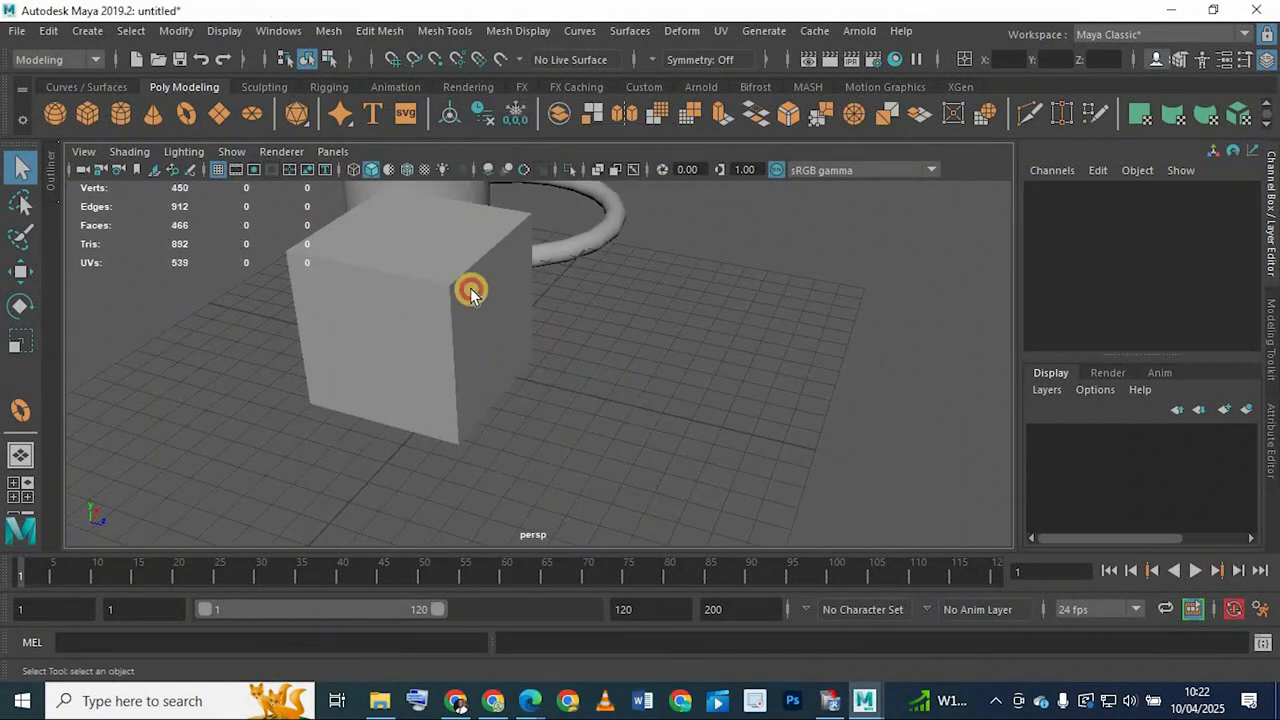
left_click(489, 266)
left_click_drag(457, 374, 470, 340, "alt")
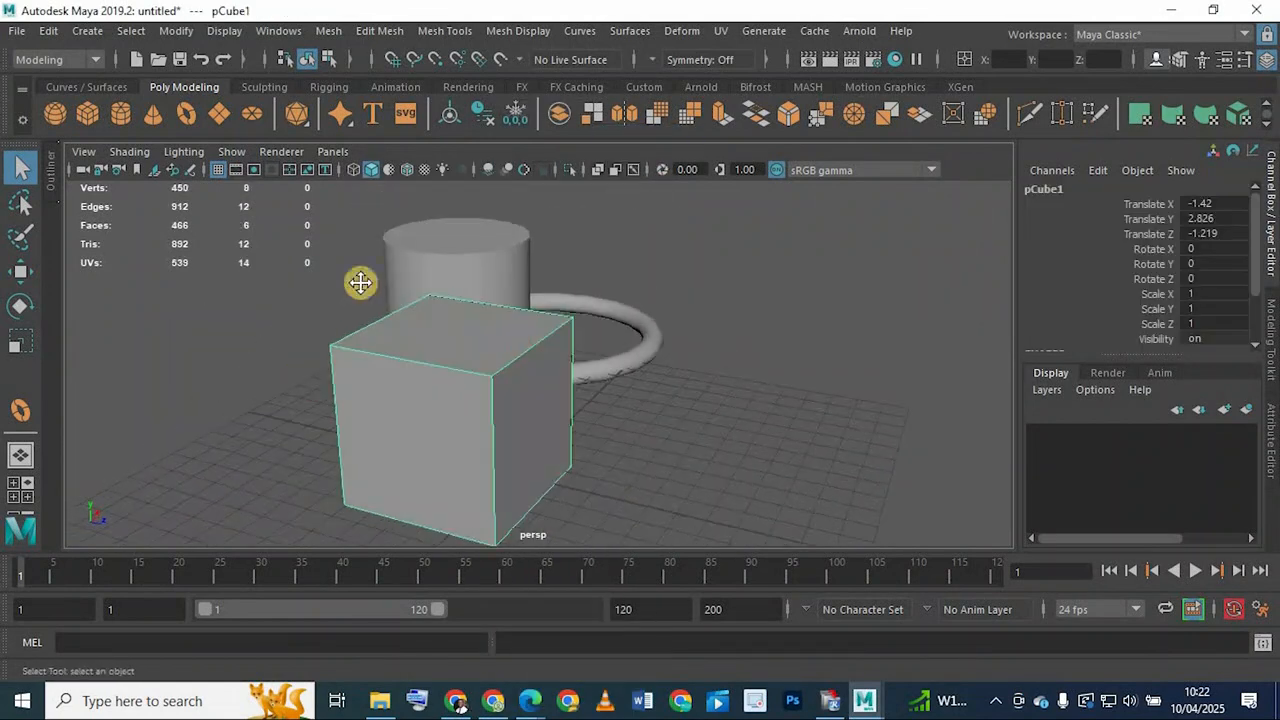
left_click_drag(361, 283, 855, 355, "alt")
left_click_drag(515, 205, 780, 516)
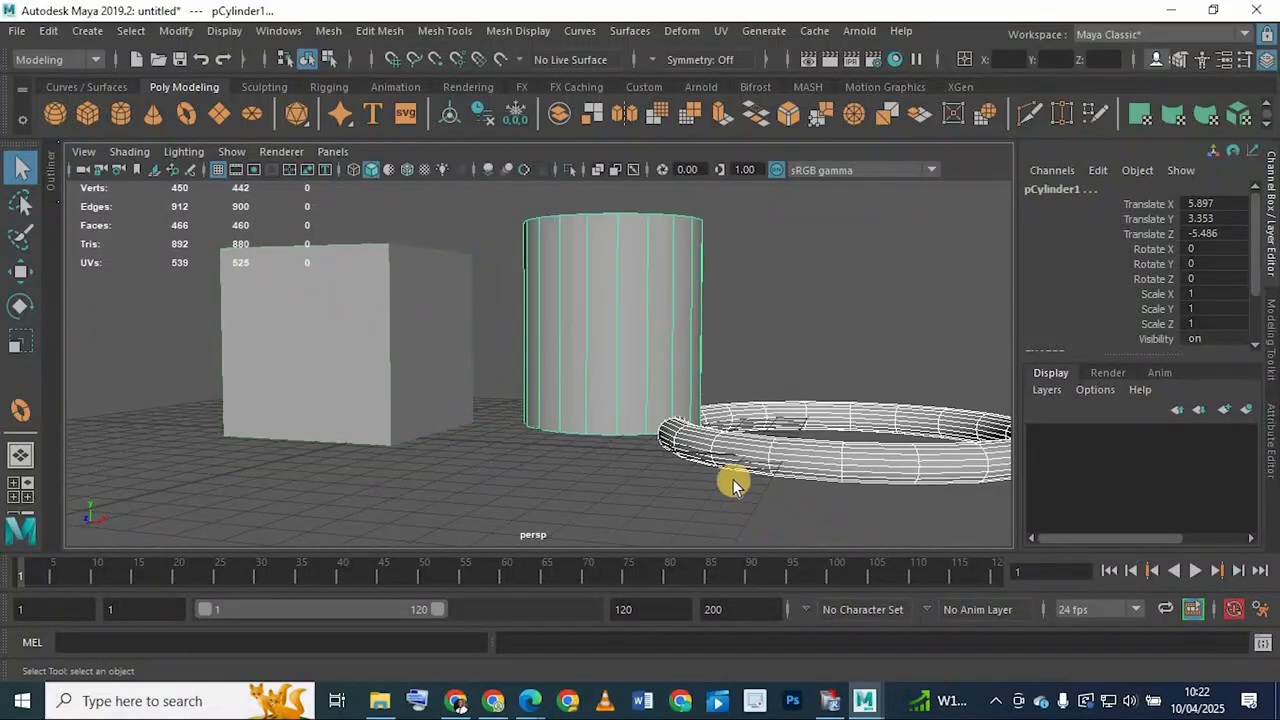
key("Delete")
left_click(333, 380)
key("Delete")
Create a new polygon cube at the centre of the grid
key("backslash")
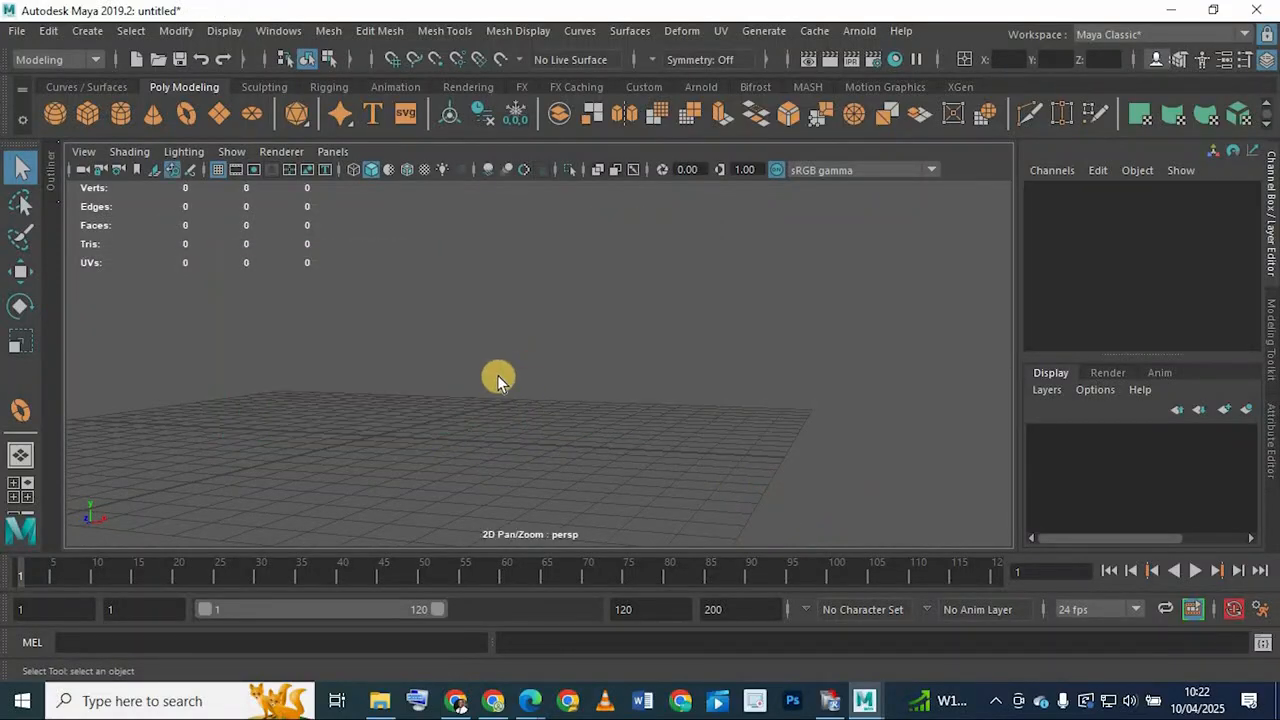
left_click_drag(552, 358, 90, 527, "alt")
left_click_drag(304, 454, 326, 463, "alt")
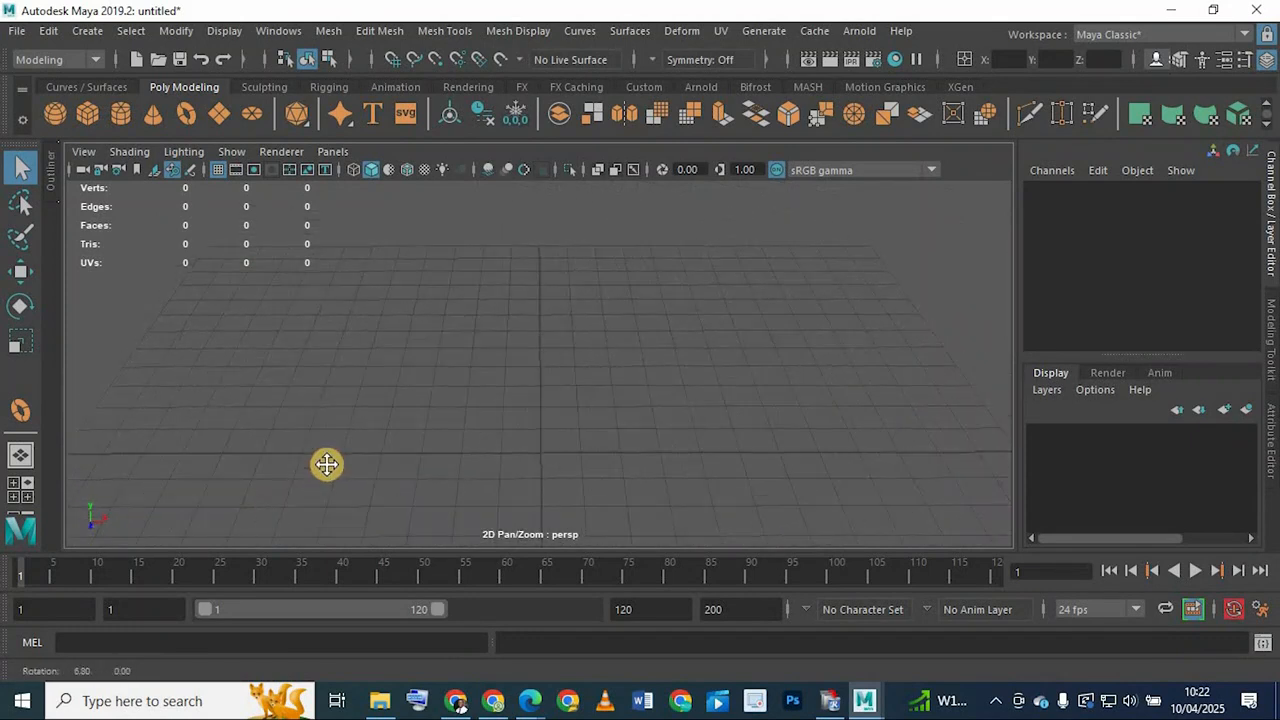
scroll(378, 405, "down", 5)
scroll(390, 357, "up", 1)
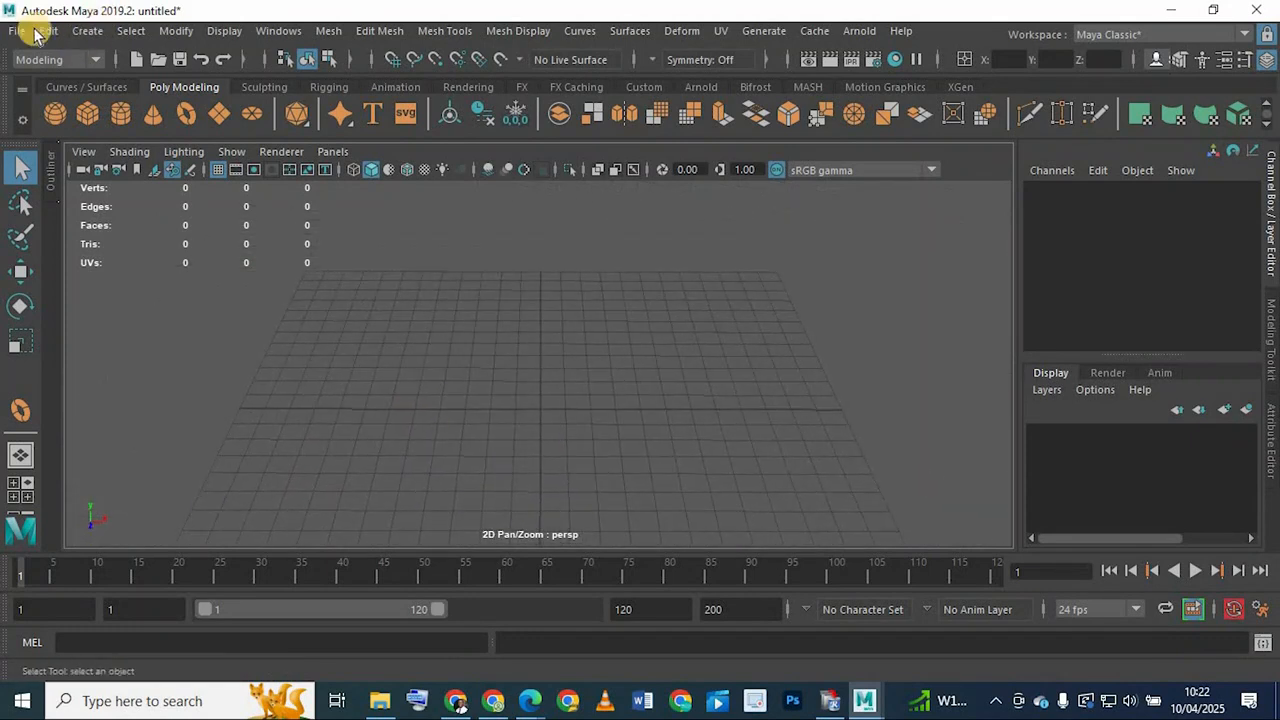
left_click(89, 114)
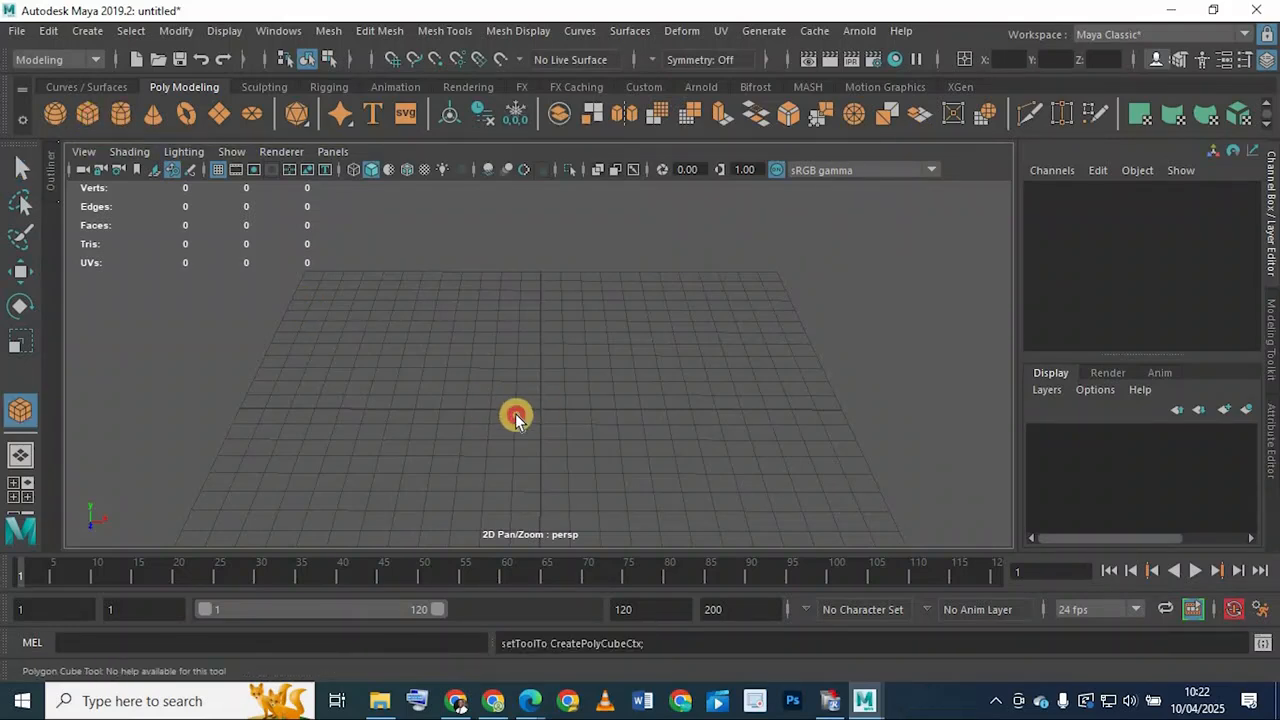
left_click(535, 411)
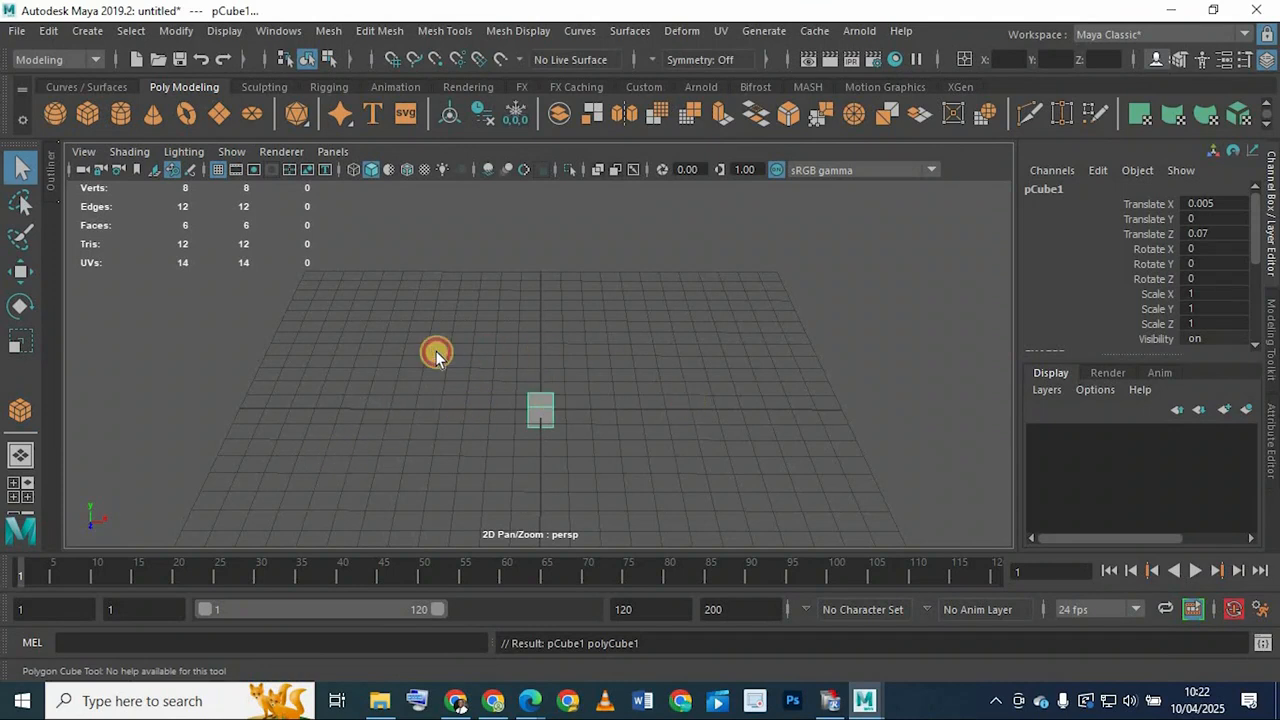
Examine the new cube up close, including its top face, side faces and corners
left_click_drag(436, 354, 512, 337, "alt")
scroll(512, 337, "up", 4)
middle_click_drag(322, 290, 497, 368, "alt")
scroll(457, 349, "up", 5)
left_click_drag(457, 349, 474, 357, "alt")
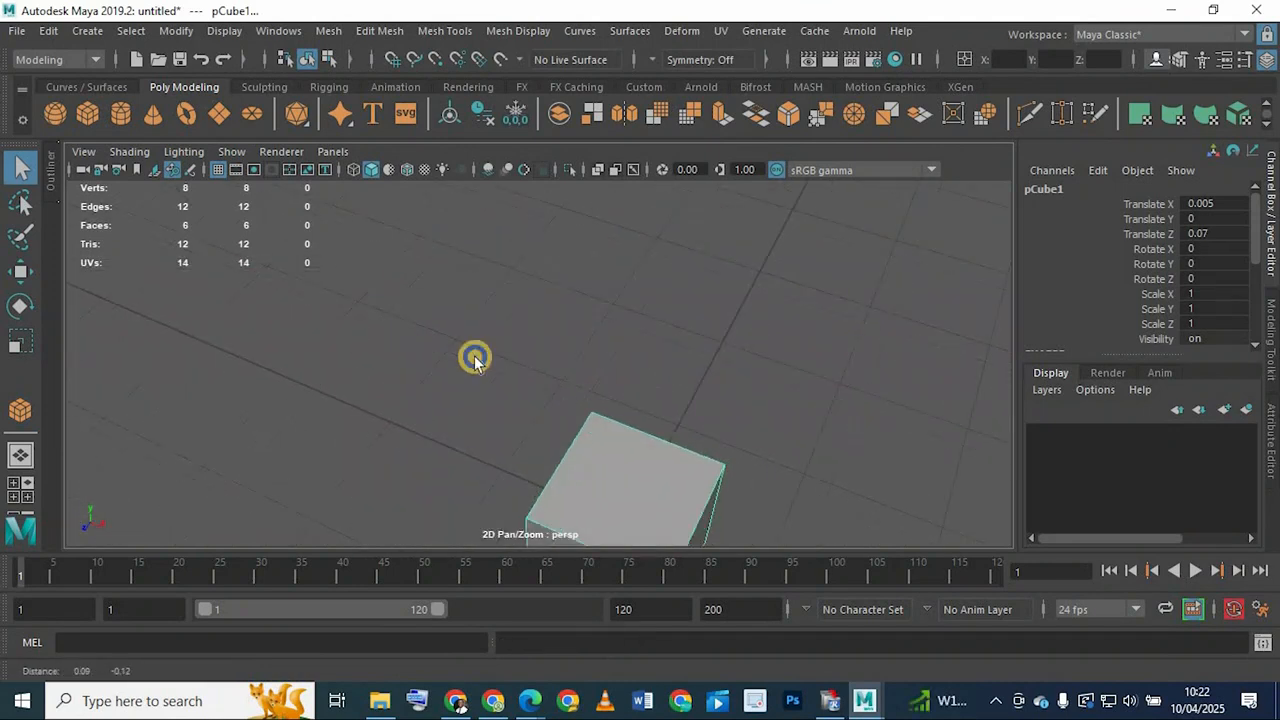
middle_click_drag(474, 357, 461, 345, "alt")
scroll(461, 345, "up", 2)
left_click_drag(461, 345, 450, 268, "alt")
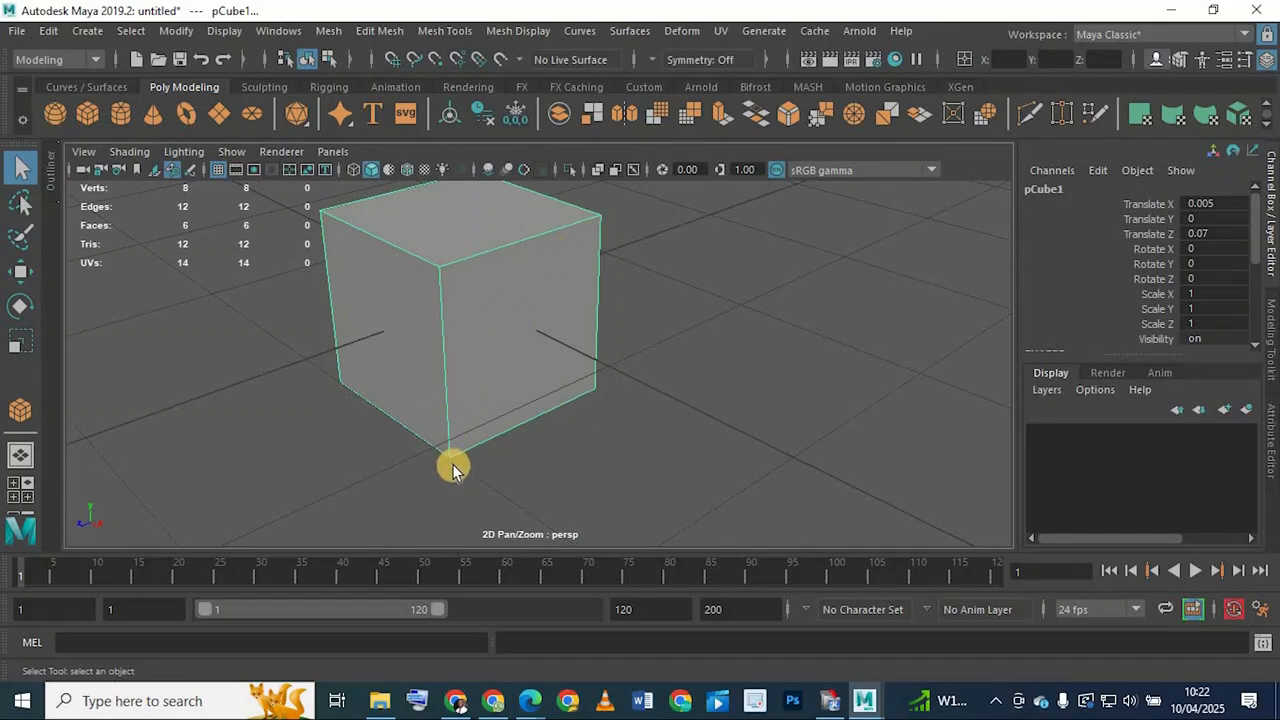
Enlarge the cube uniformly, setting its Scale X, Y and Z to 13
scroll(565, 360, "down", 8)
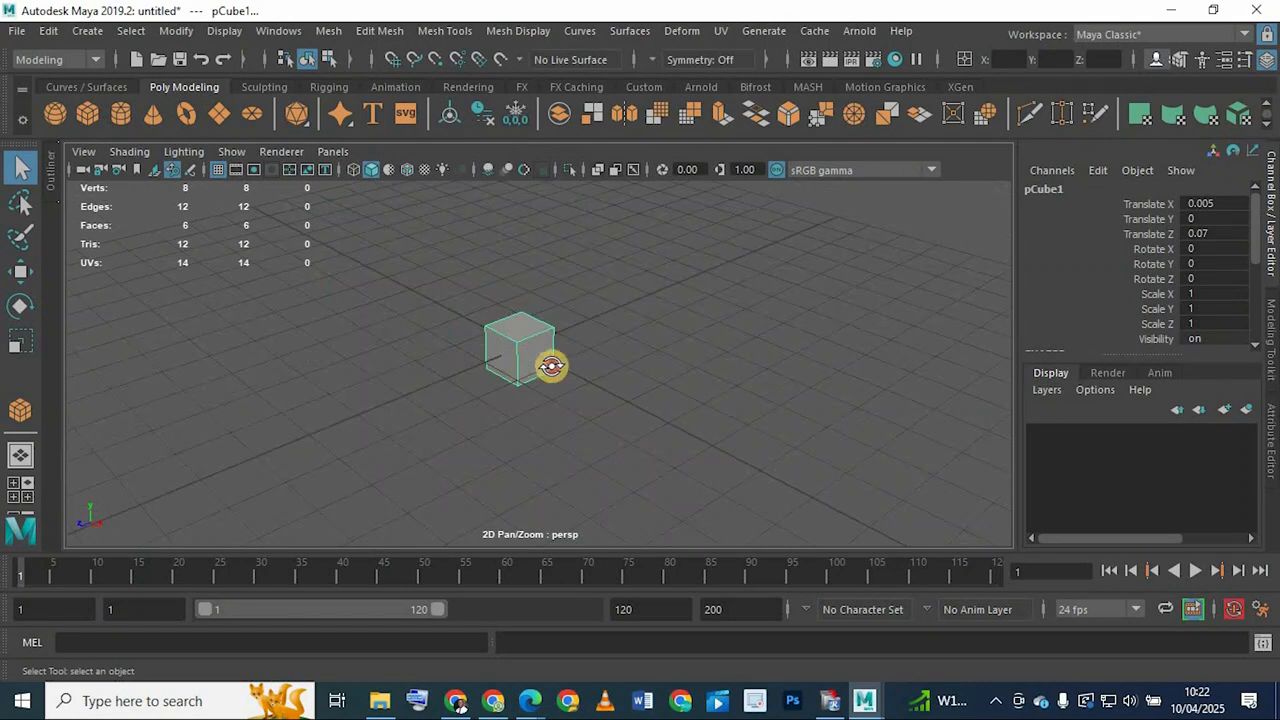
left_click_drag(551, 363, 697, 406, "alt")
key("r")
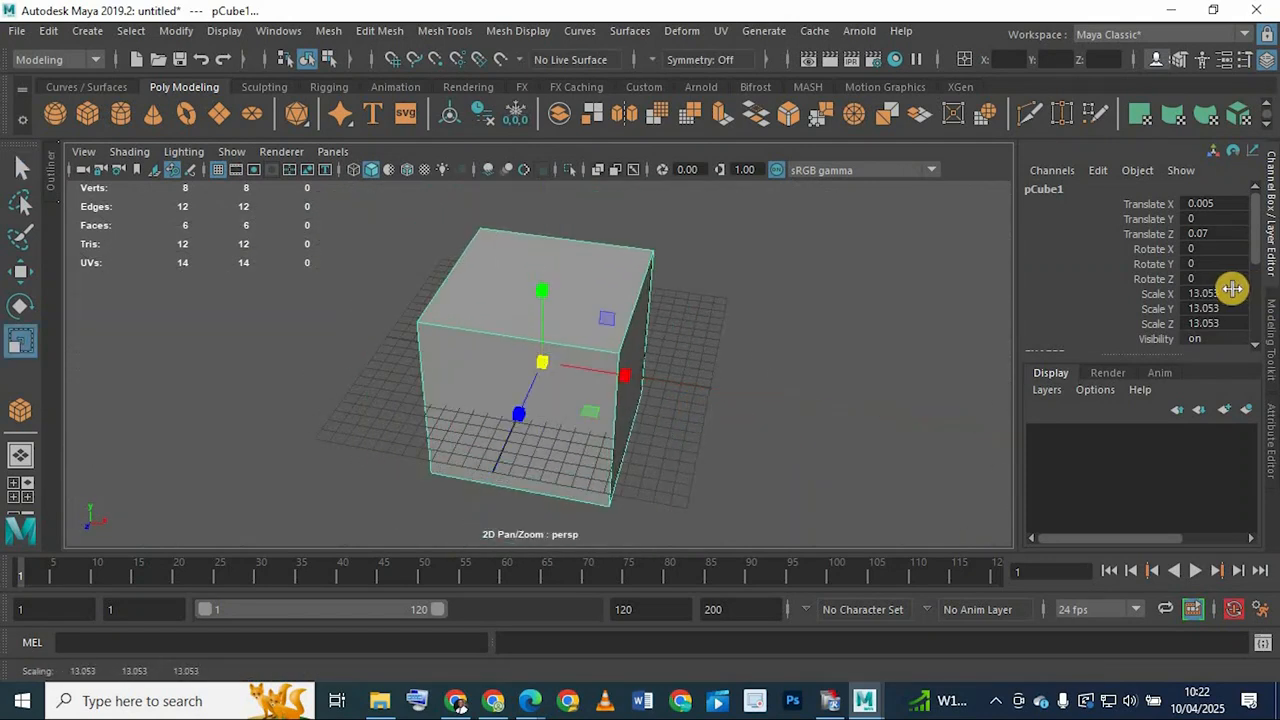
left_click_drag(1205, 293, 1208, 326)
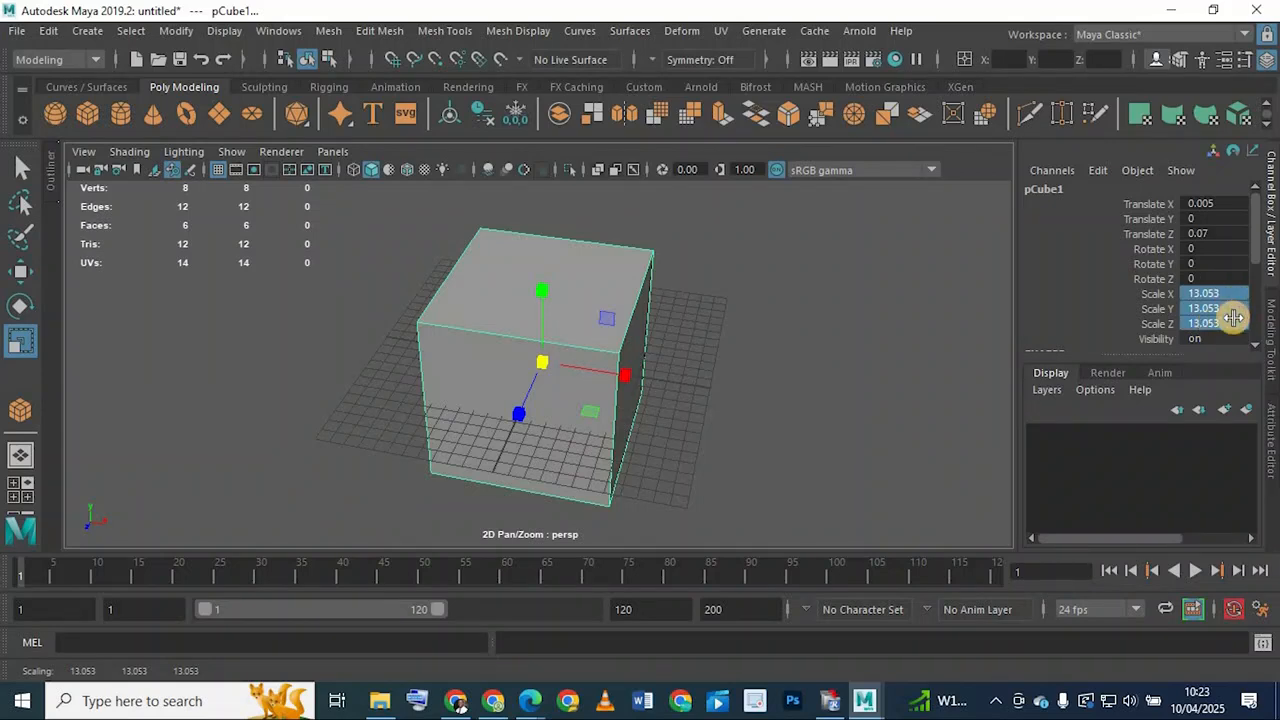
left_click_drag(1233, 318, 1223, 322)
type("1")
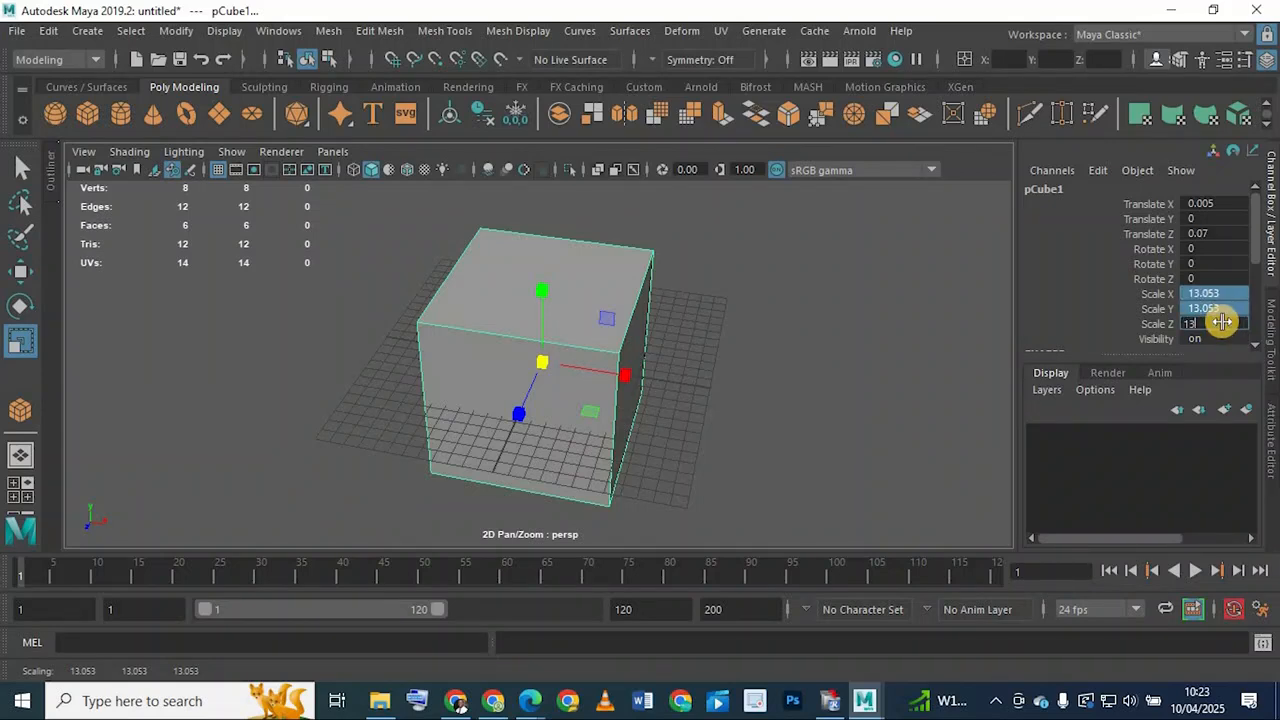
type("3")
key("Return")
left_click_drag(566, 317, 793, 311, "alt")
left_click(650, 320)
left_click(652, 321)
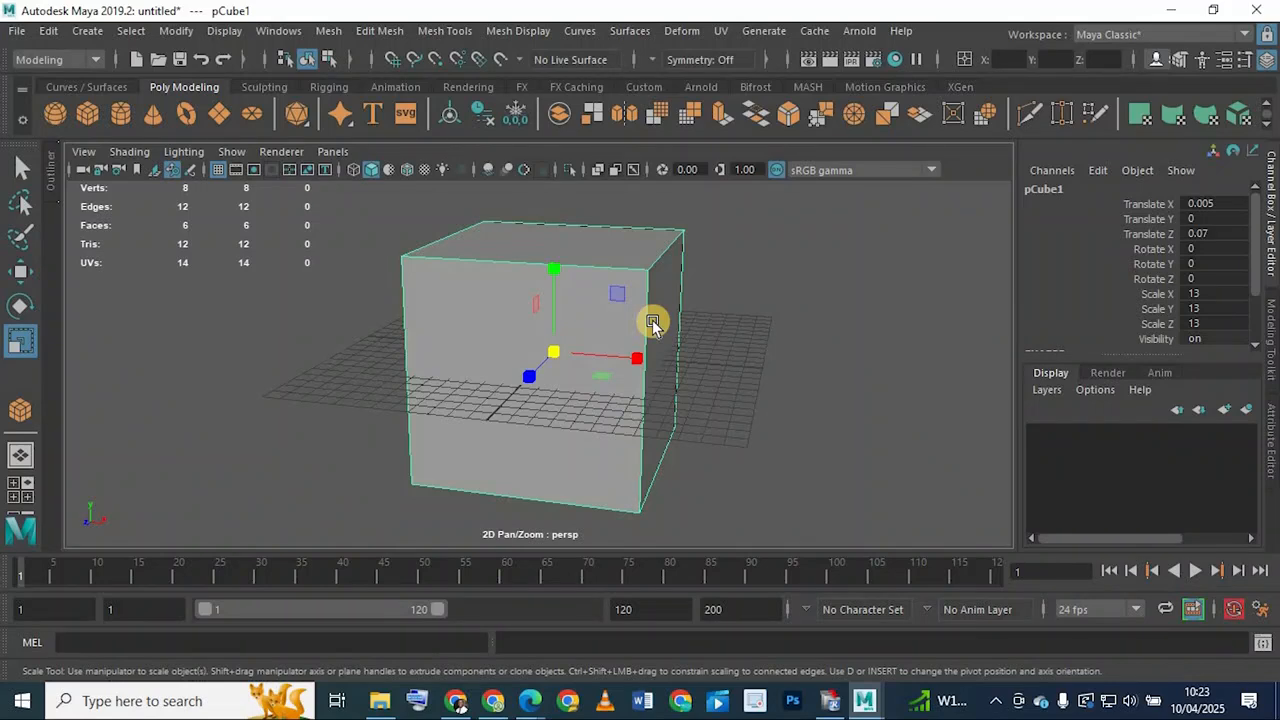
Insert one horizontal and one vertical edge loop through the cube's middle, using Multiple edge loops with the number set to 1
scroll(289, 124, "down", 1)
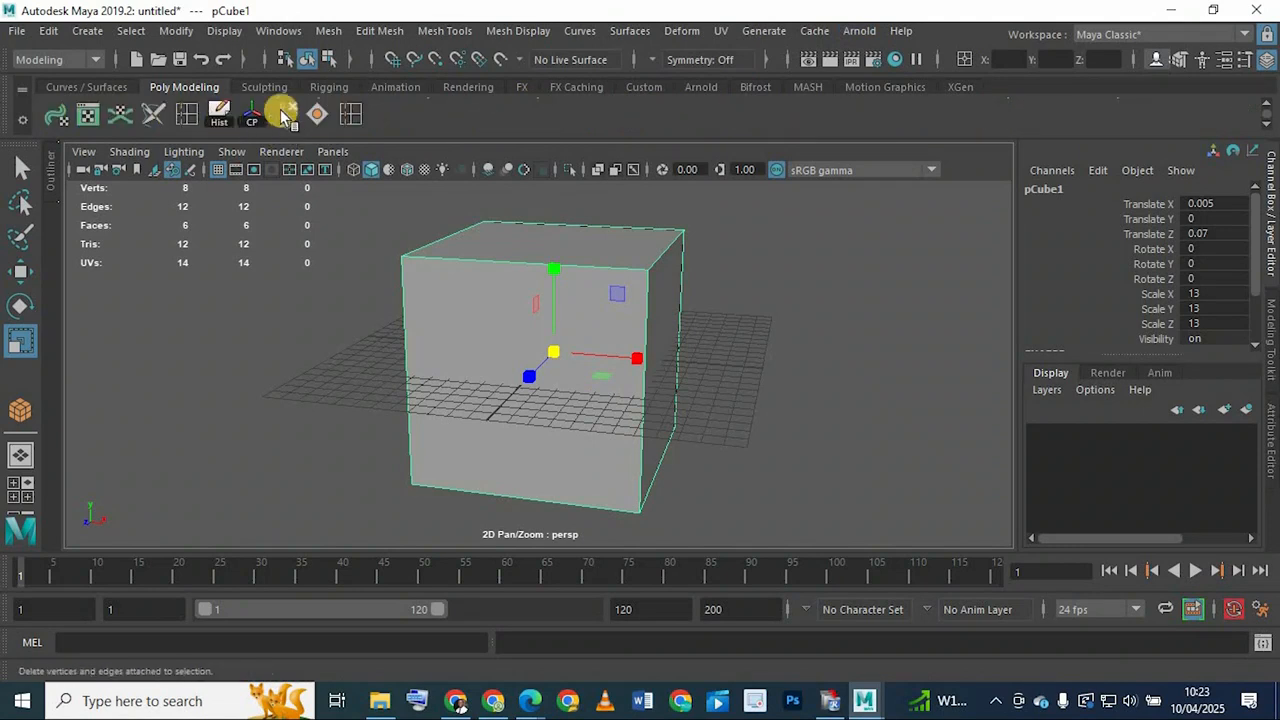
left_click(367, 34)
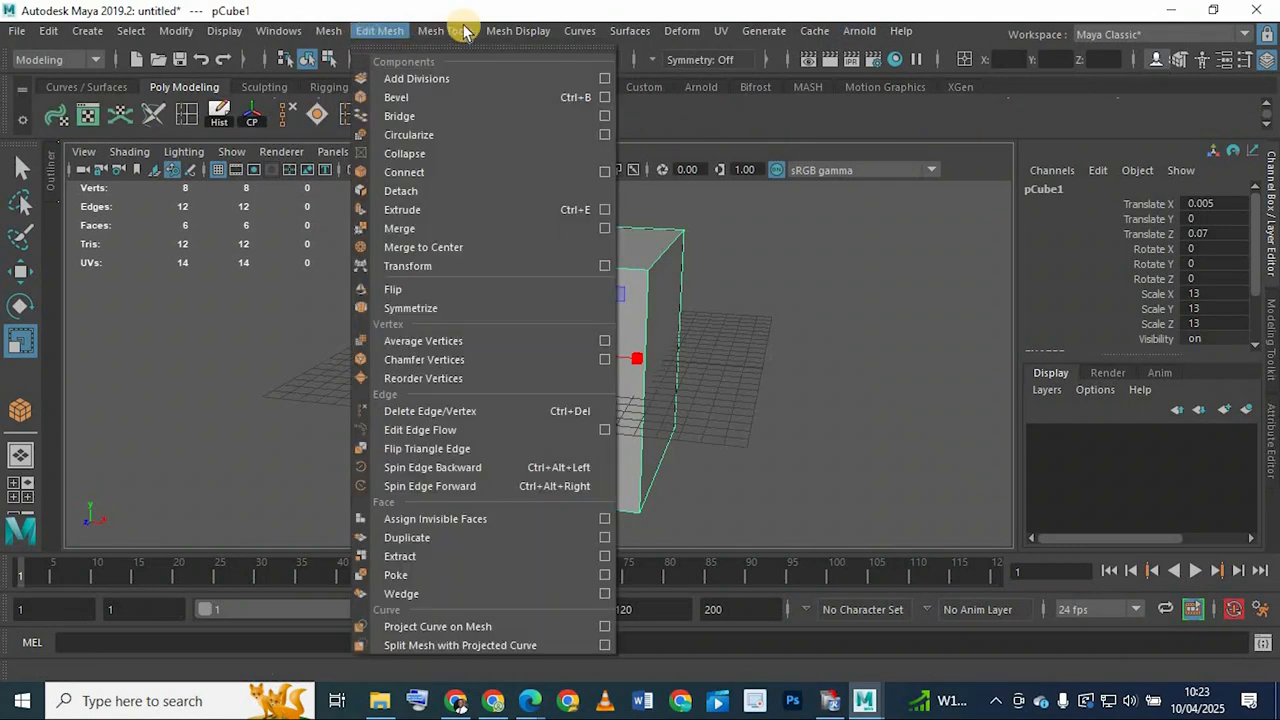
mouse_move(450, 28)
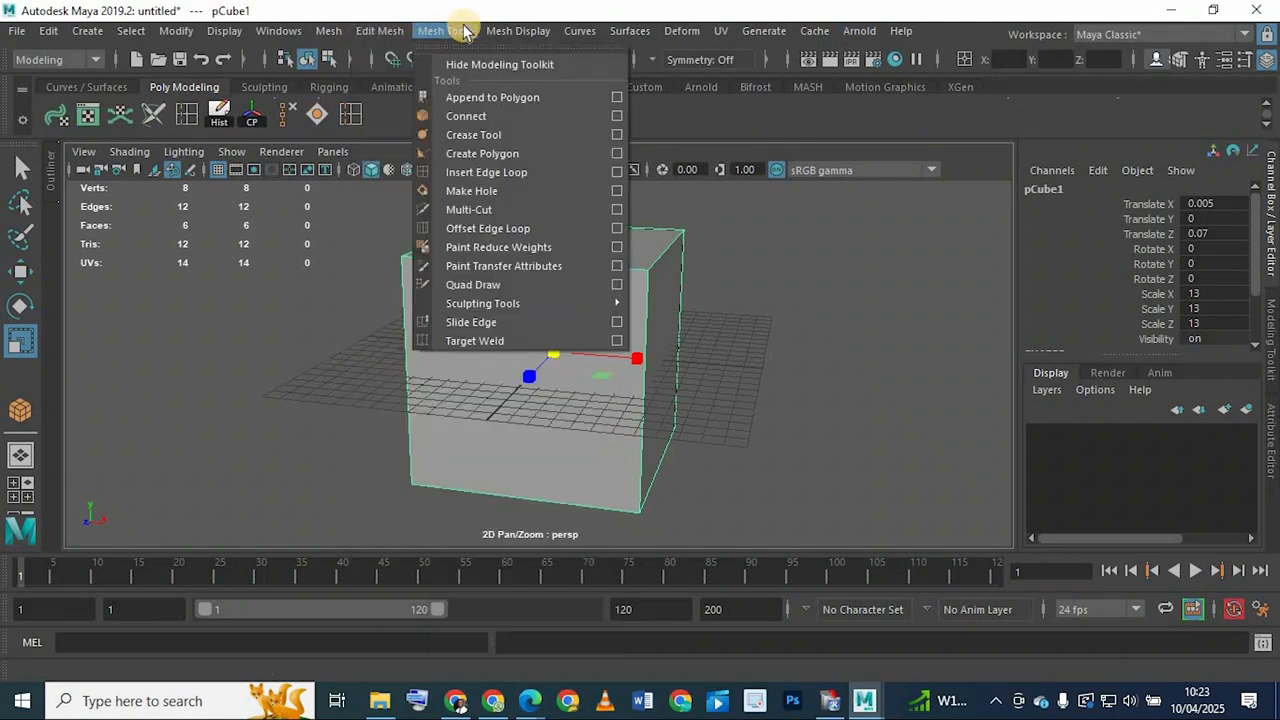
left_click(615, 175)
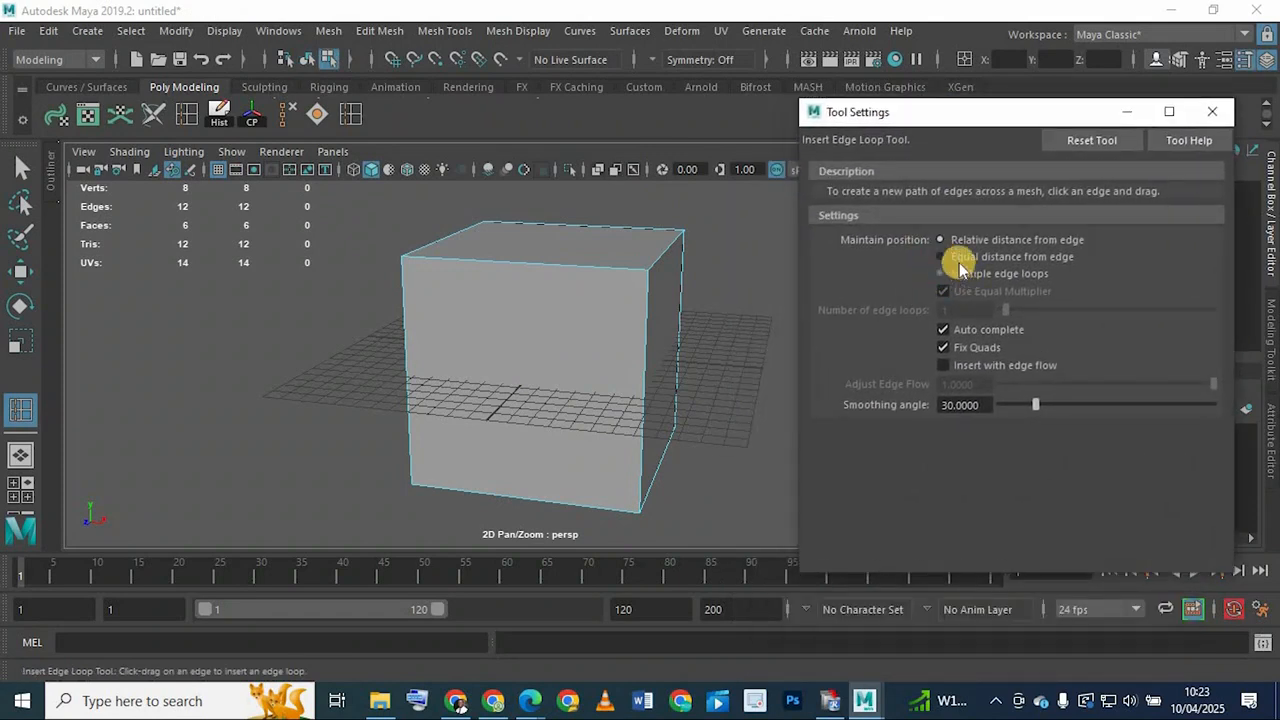
left_click(958, 272)
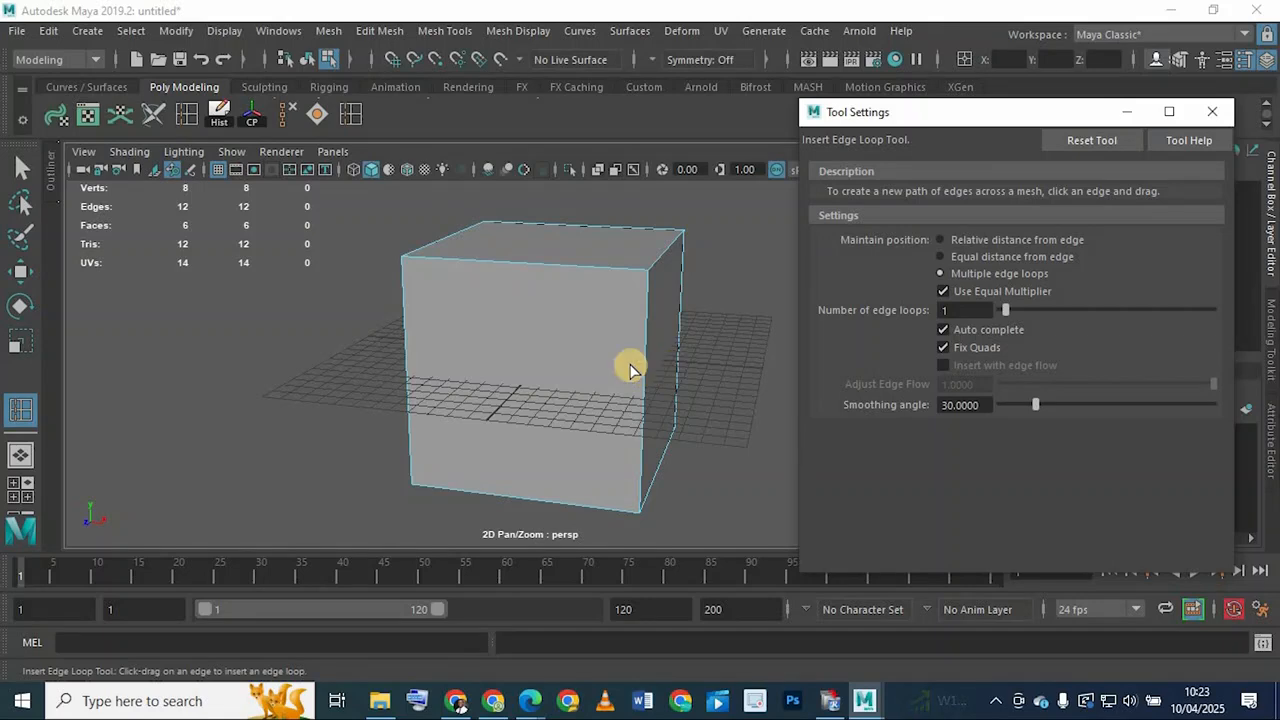
left_click(645, 380)
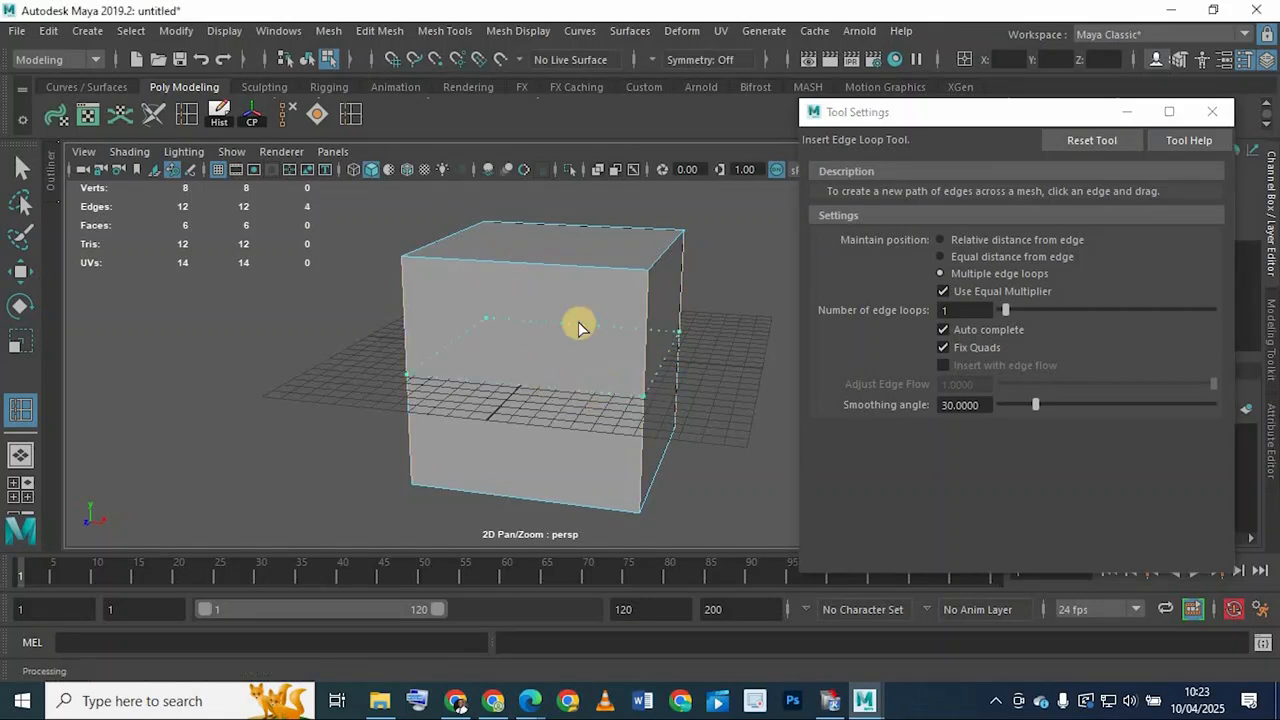
left_click(527, 267)
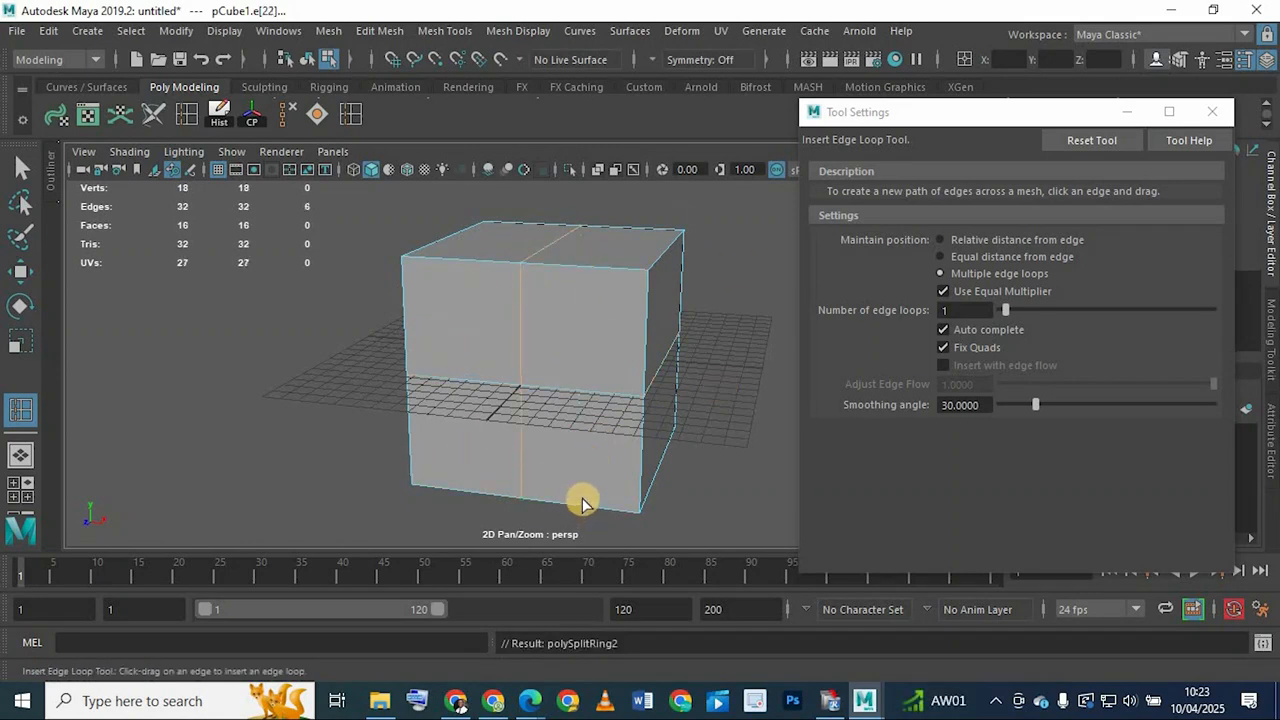
Undo both inserted edge loops and return the cube to object mode
key("ctrl+z")
key("ctrl+z")
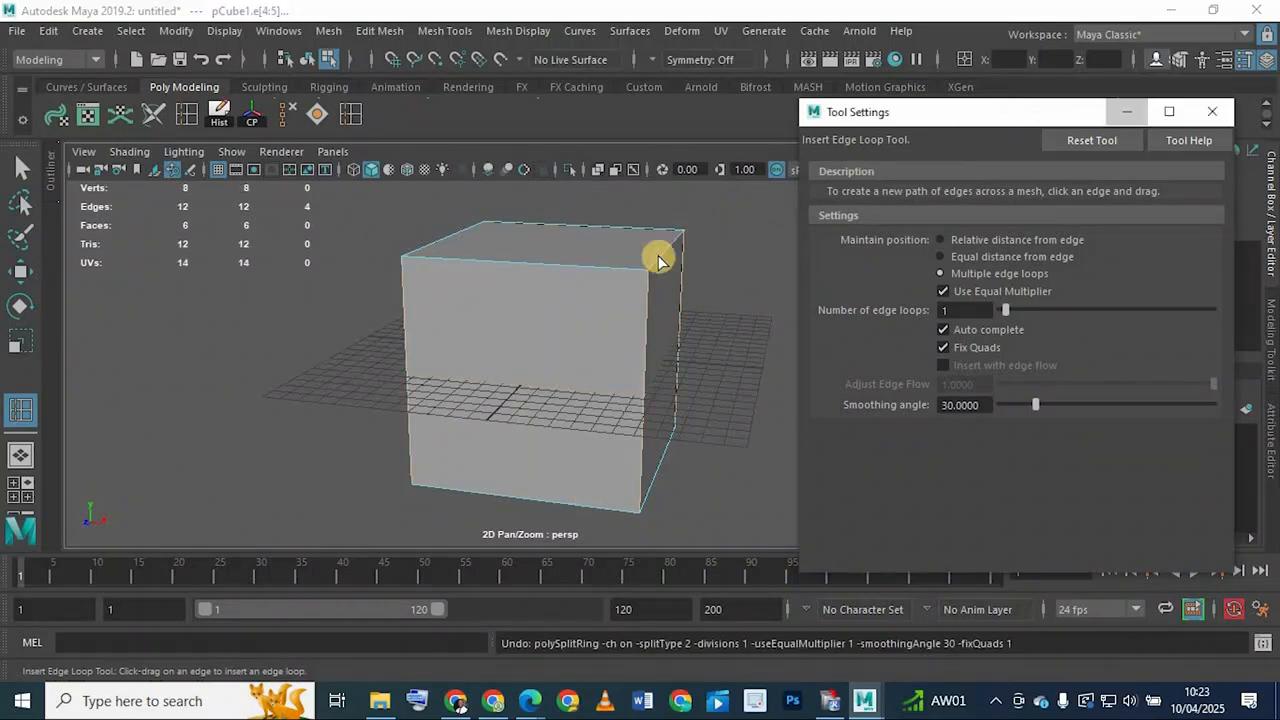
key("q")
right_click_drag(552, 311, 633, 265)
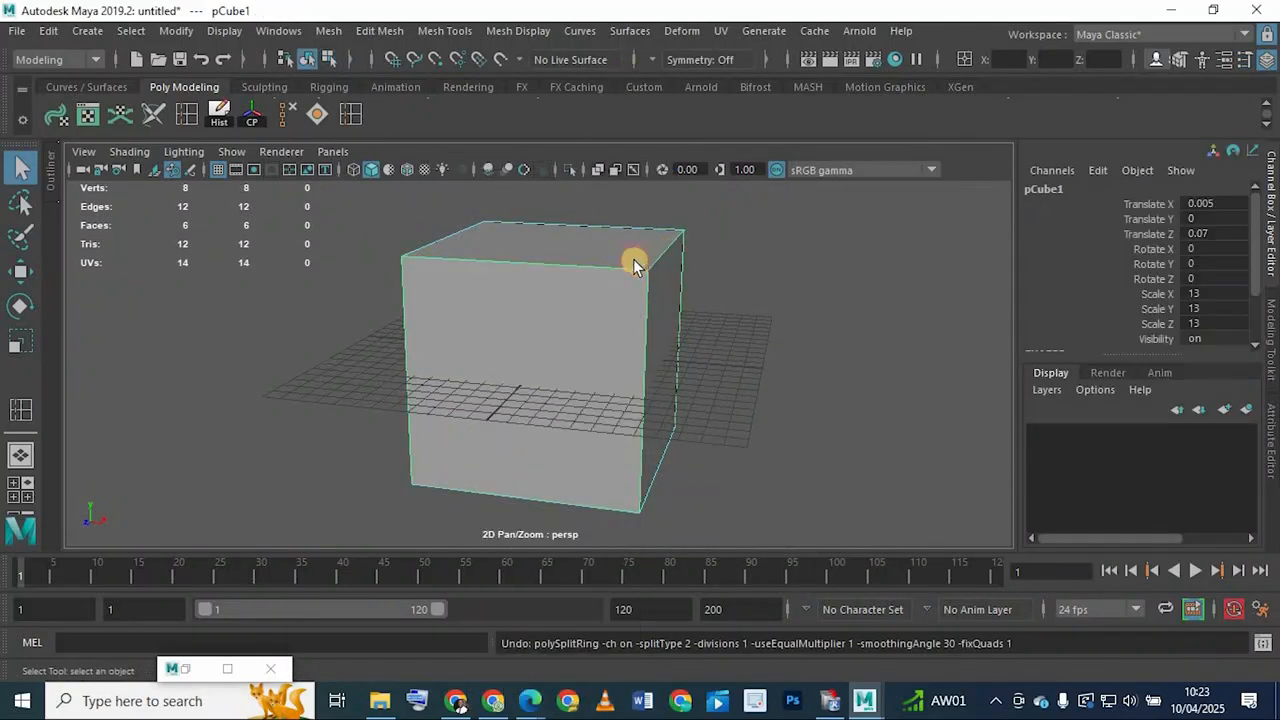
left_click(621, 274)
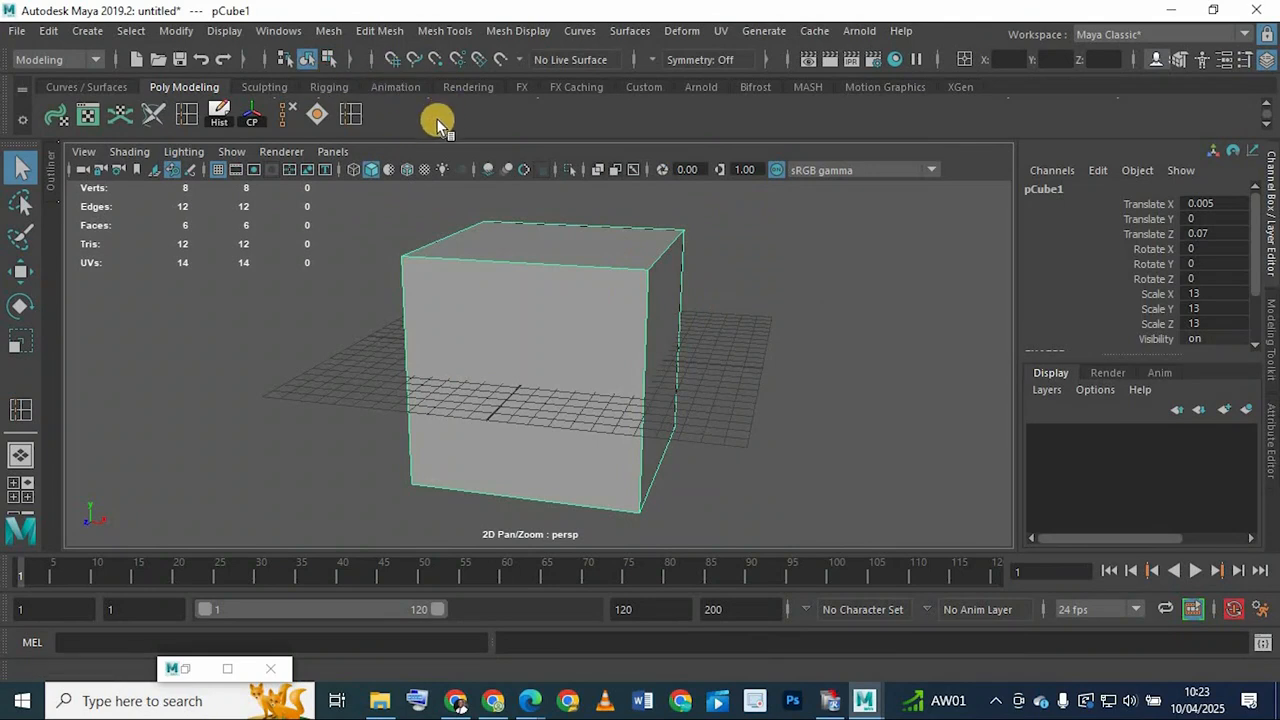
Smooth the cube with 1 division and reselect the rounded mesh to inspect its faces
scroll(436, 118, "up", 1)
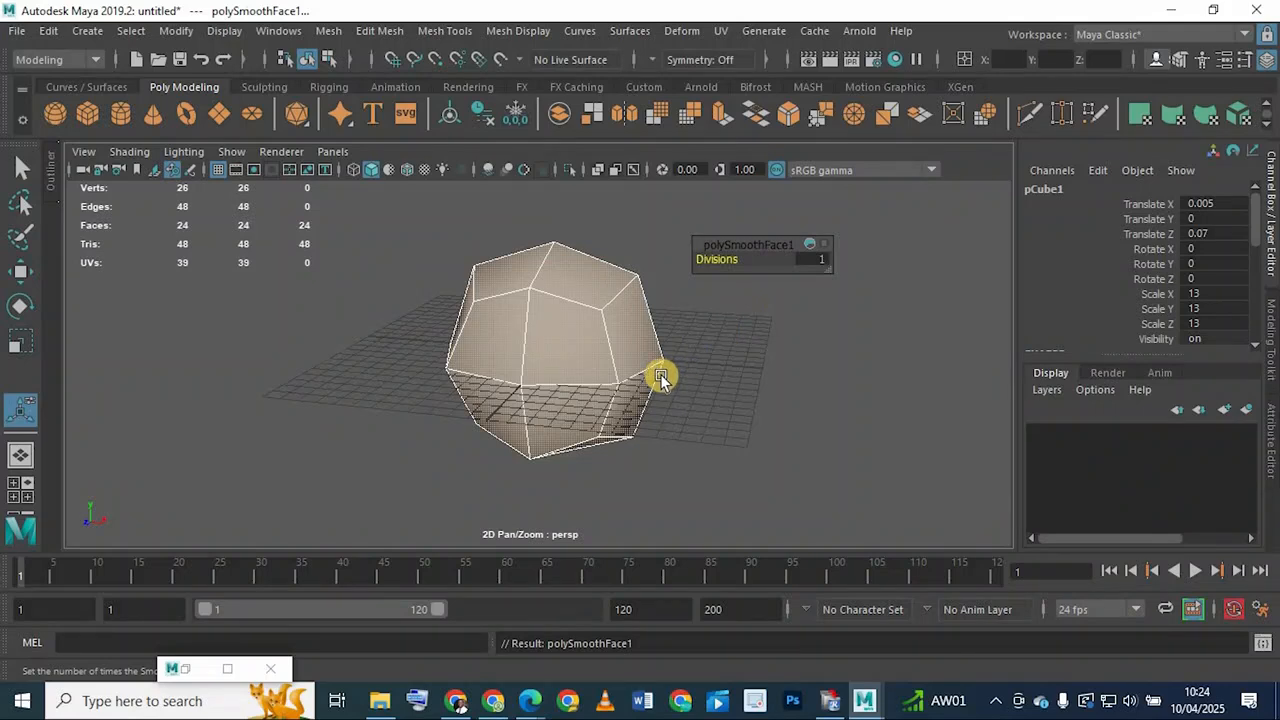
left_click(686, 349)
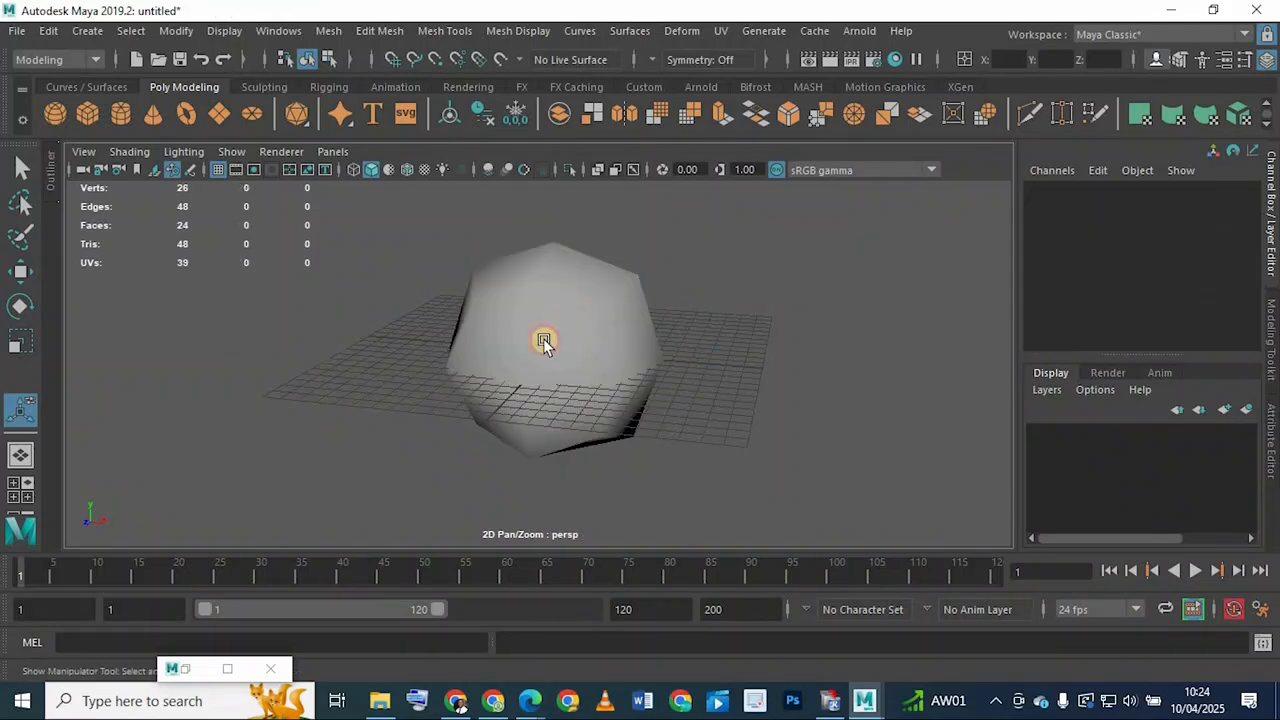
left_click(543, 338)
left_click_drag(543, 338, 597, 346, "alt")
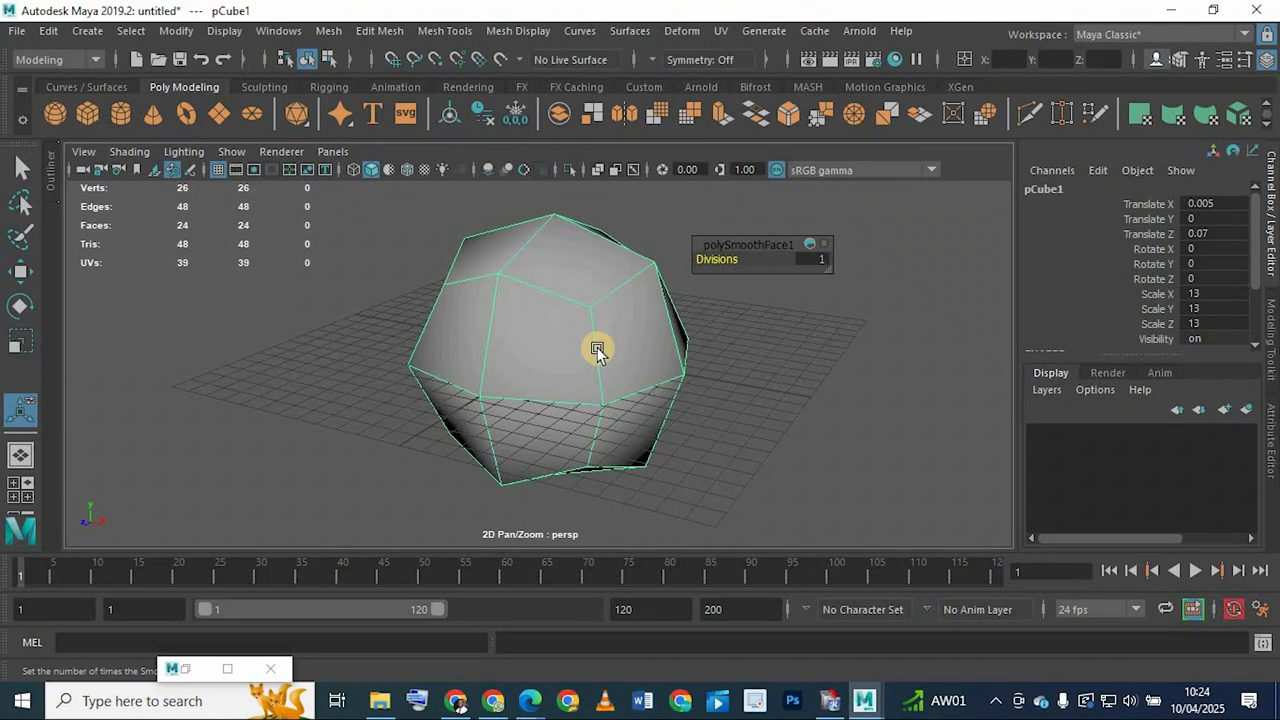
Stretch the smoothed cube vertically to a Scale Y of about 18.36
left_click_drag(575, 308, 591, 316, "alt")
key("r")
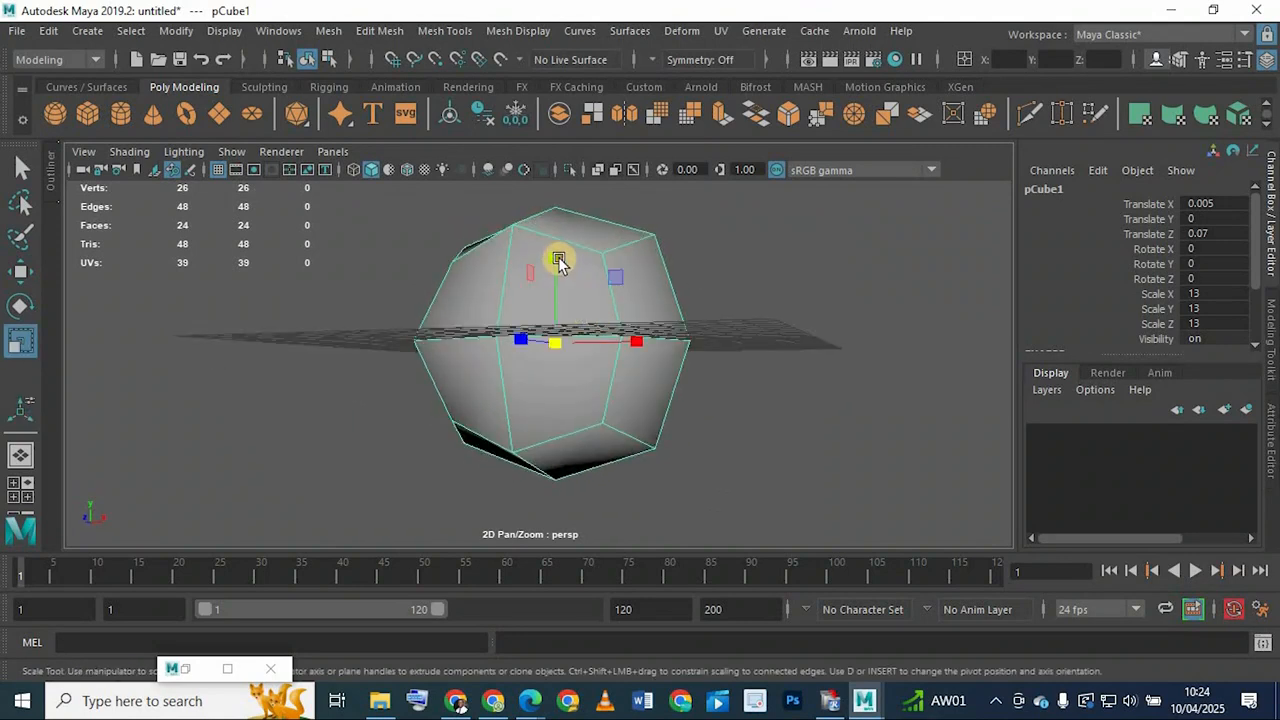
left_click_drag(557, 257, 555, 228)
left_click_drag(470, 295, 472, 290)
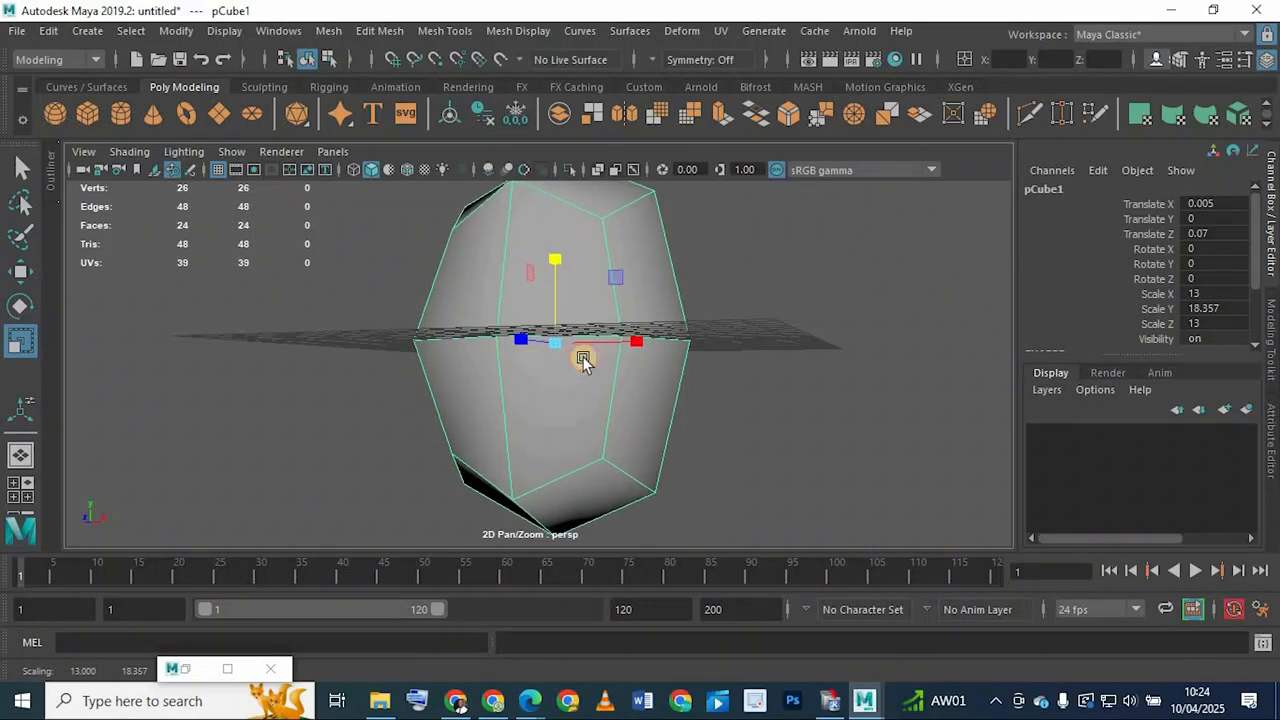
Try to scale the stretched mesh's bottom vertices uniformly, undo the scaling and return to object mode
left_click_drag(583, 357, 479, 333, "alt")
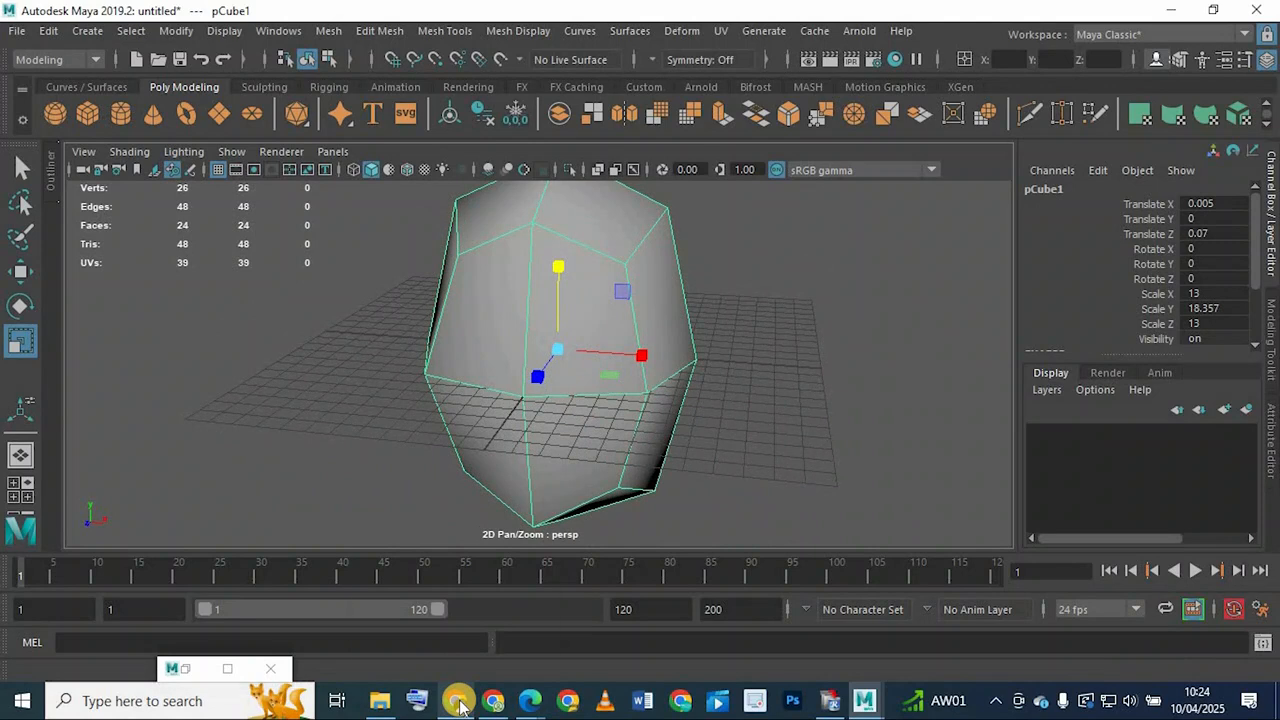
mouse_move(461, 706)
mouse_move(465, 606)
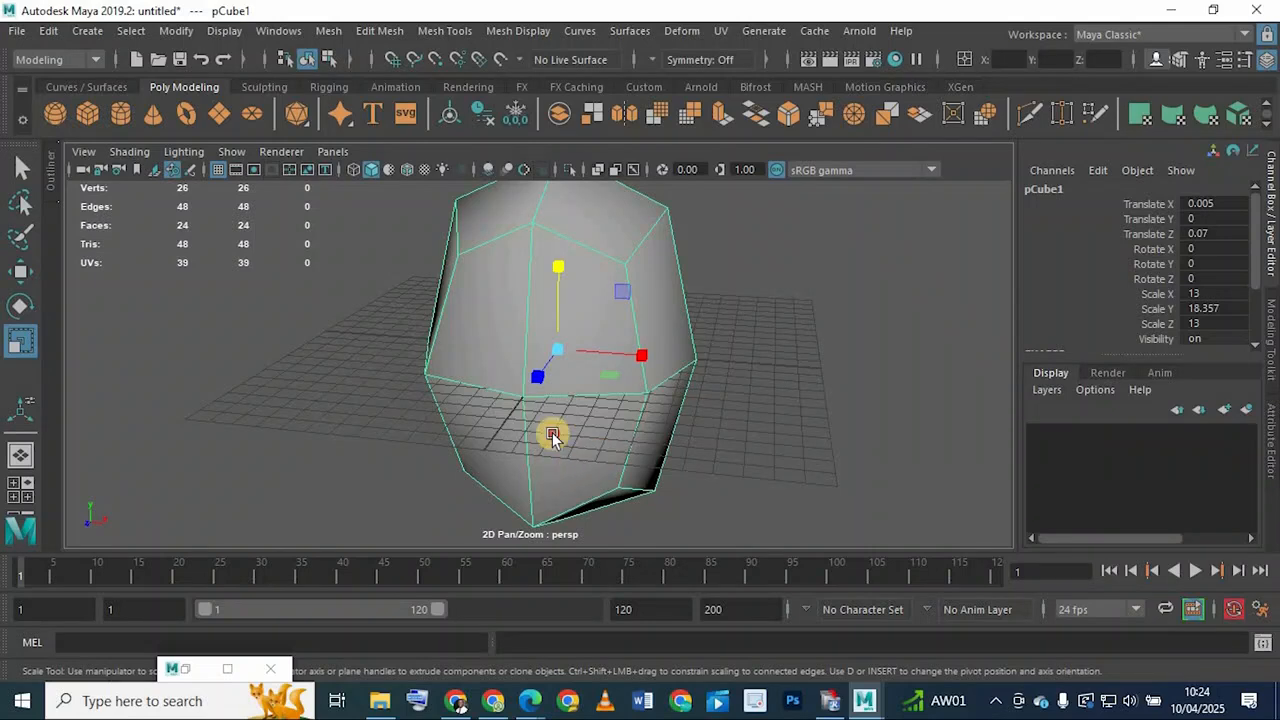
left_click_drag(551, 434, 514, 380, "alt")
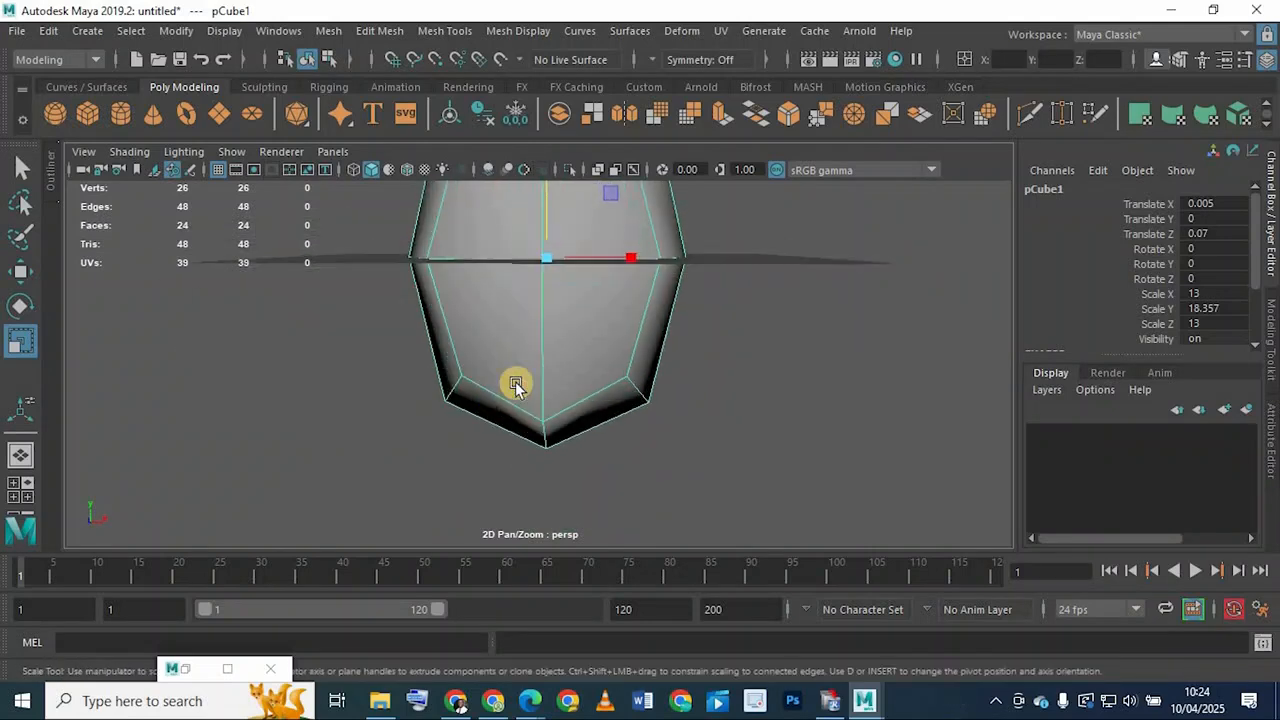
right_click(591, 338)
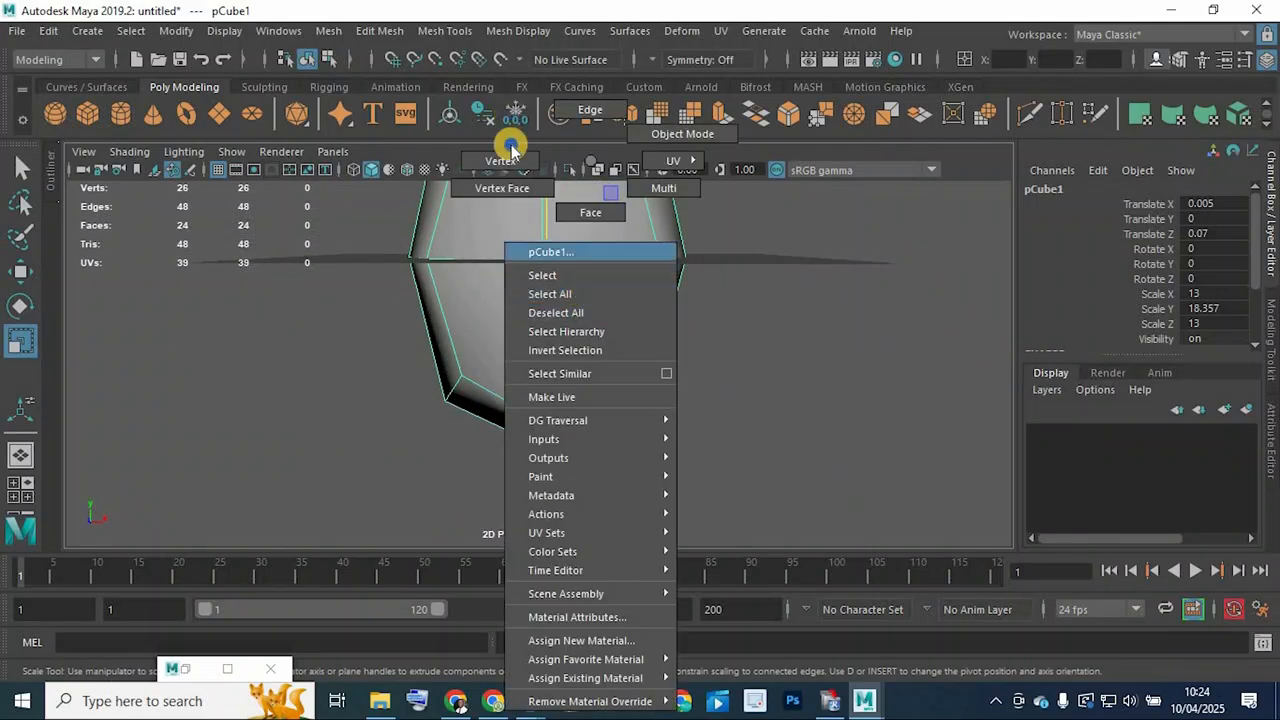
right_click_drag(591, 338, 409, 348)
left_click_drag(409, 348, 748, 535)
left_click_drag(527, 460, 555, 408, "alt")
key("ctrl+z")
key("ctrl+z")
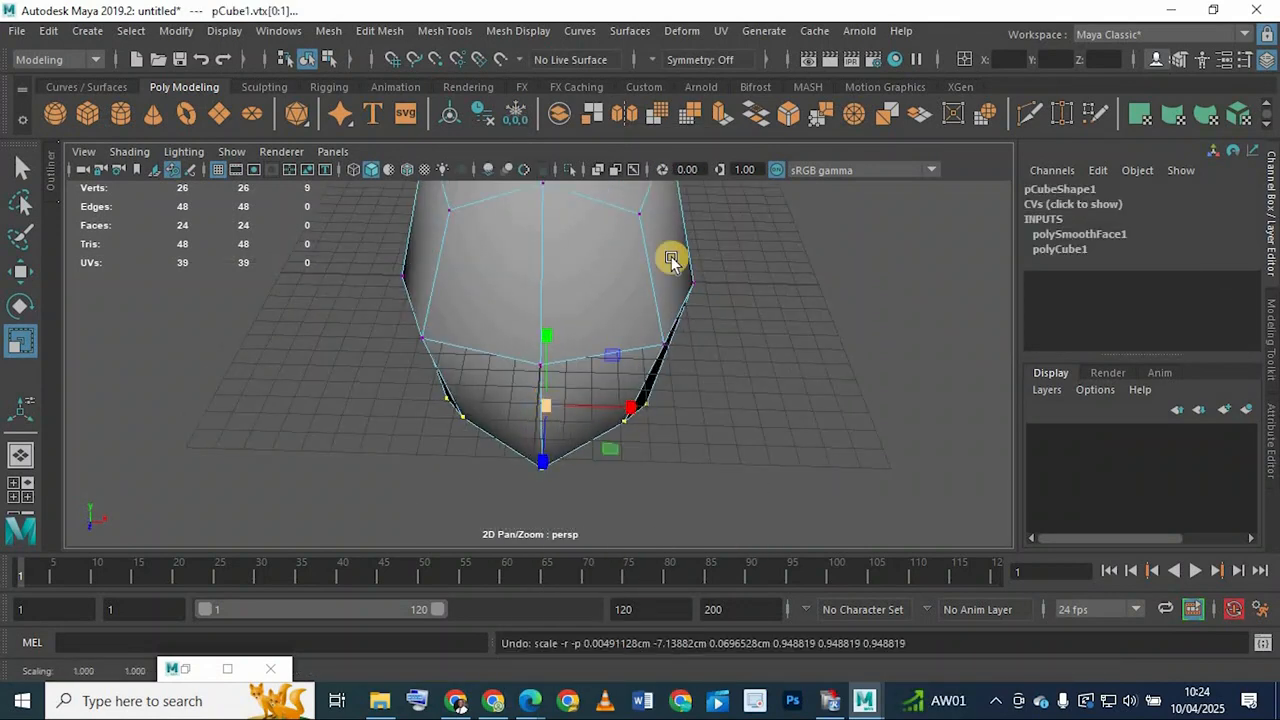
right_click_drag(633, 237, 697, 135)
Smooth the stretched mesh again with 1 division and reselect it in object mode
left_click_drag(594, 256, 634, 364, "alt")
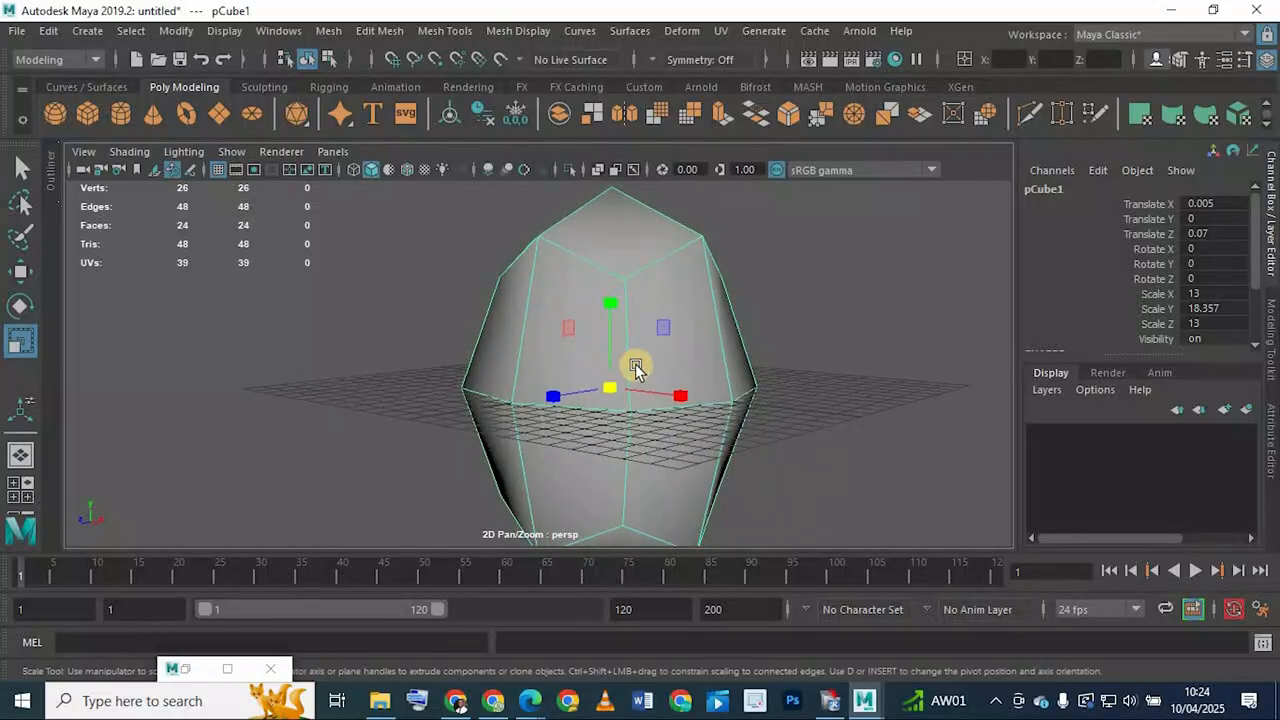
left_click(665, 124)
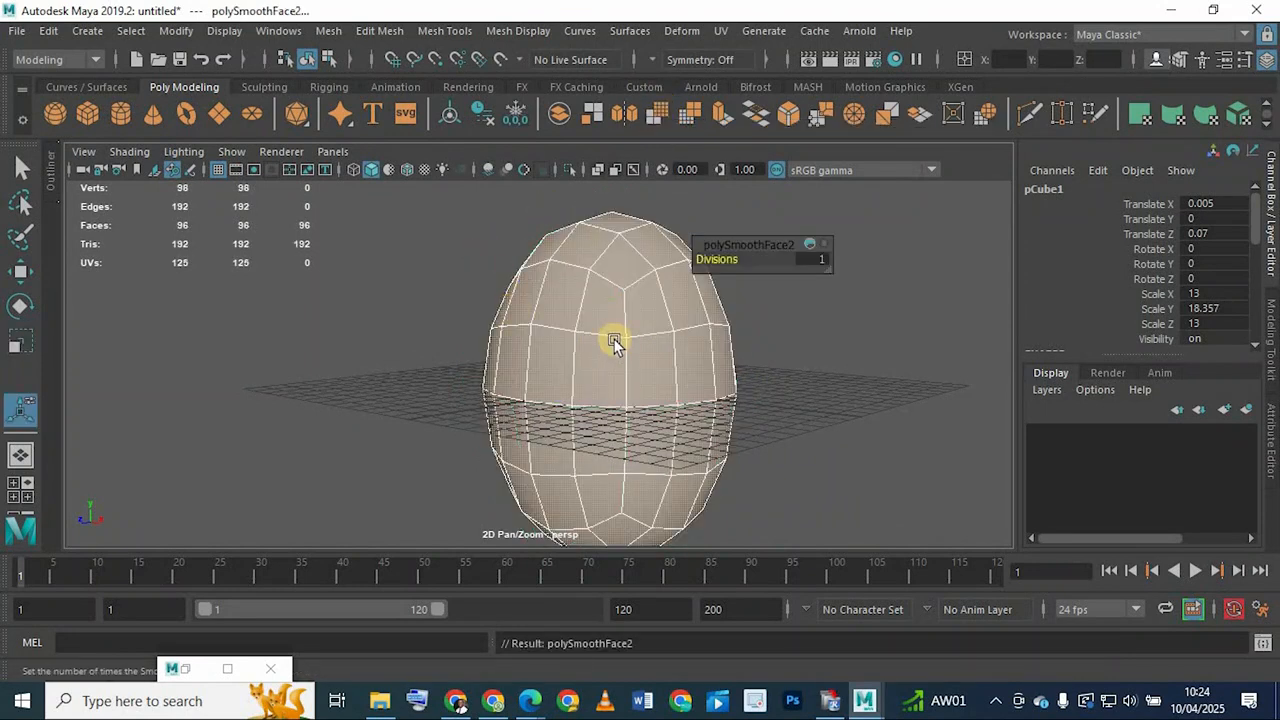
left_click_drag(545, 320, 637, 319, "alt")
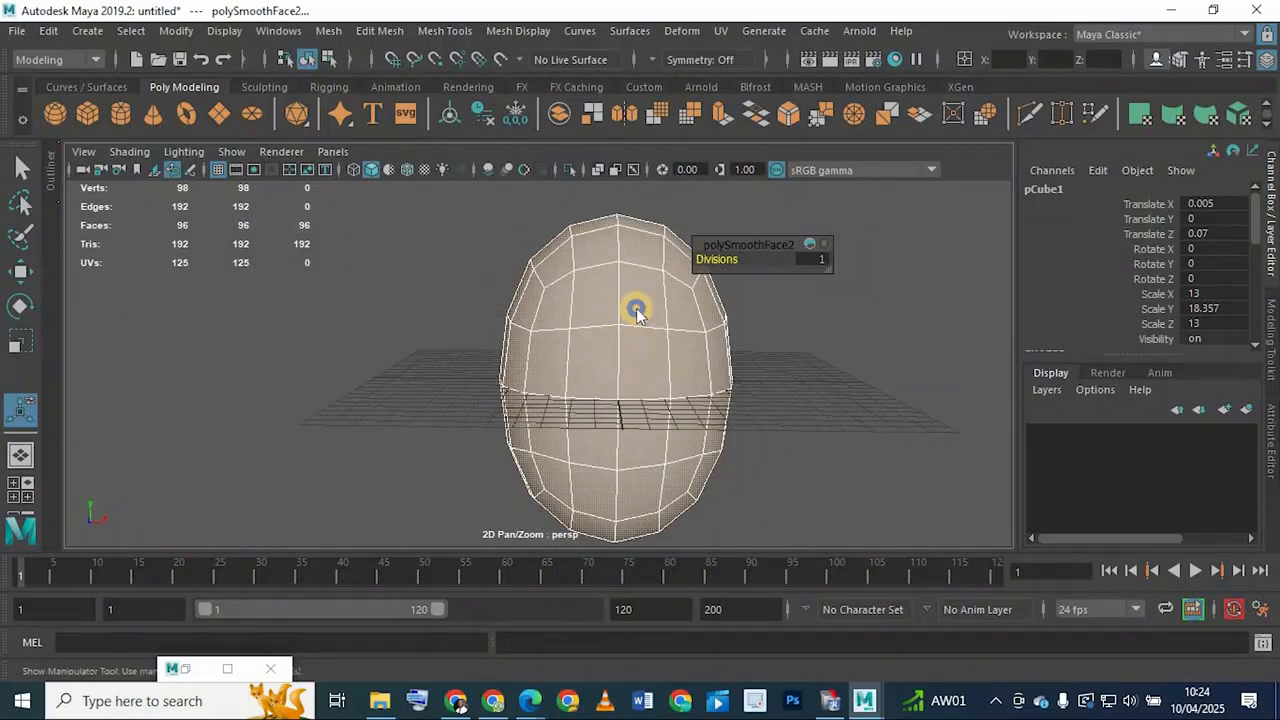
right_click_drag(636, 309, 828, 233)
key("q")
left_click(491, 326)
left_click(640, 320)
left_click_drag(640, 320, 585, 334, "alt")
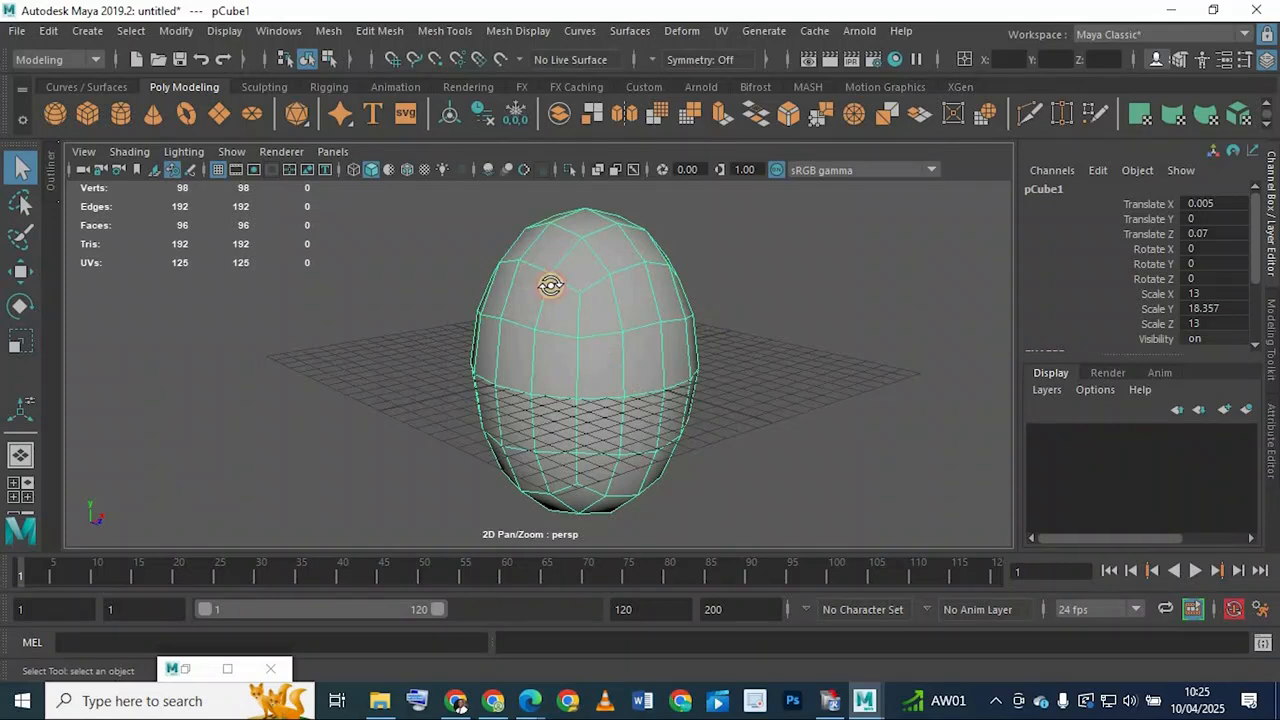
Examine the egg-shaped mesh's topology from all around in perspective and in the top, front and side views
left_click_drag(551, 286, 610, 285, "alt")
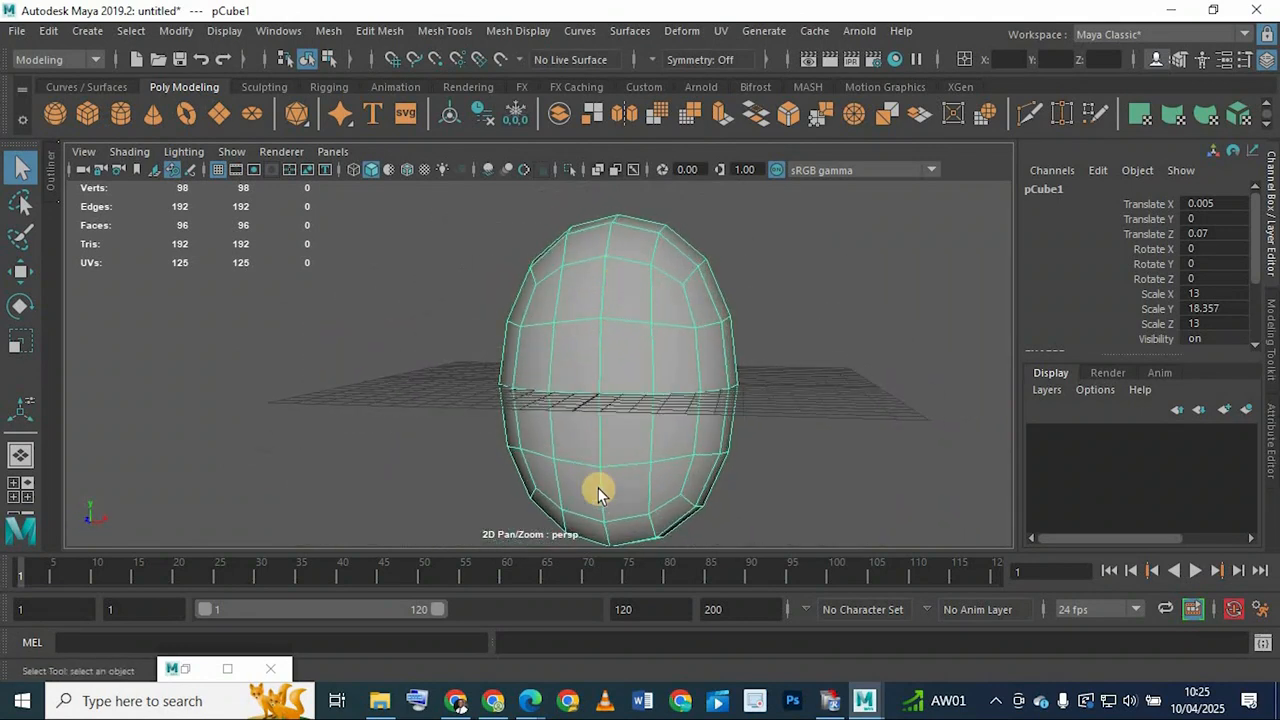
left_click_drag(577, 362, 532, 345, "alt")
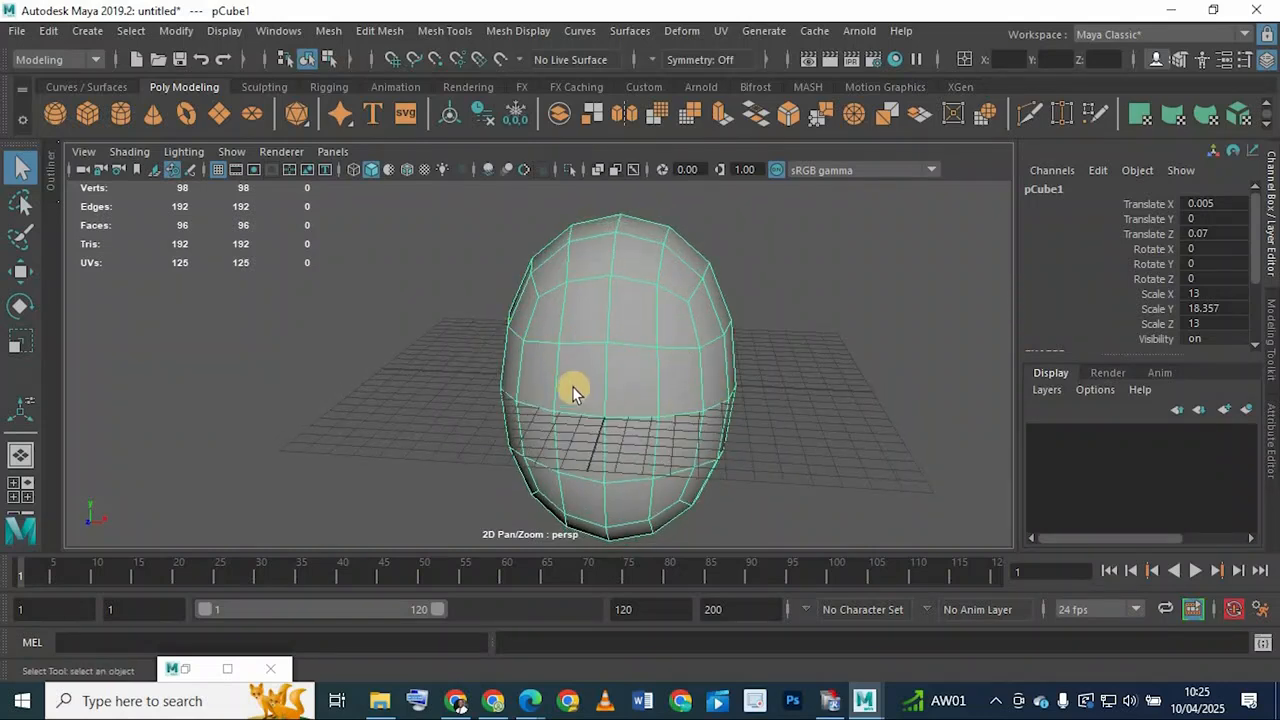
left_click_drag(572, 386, 458, 371, "alt")
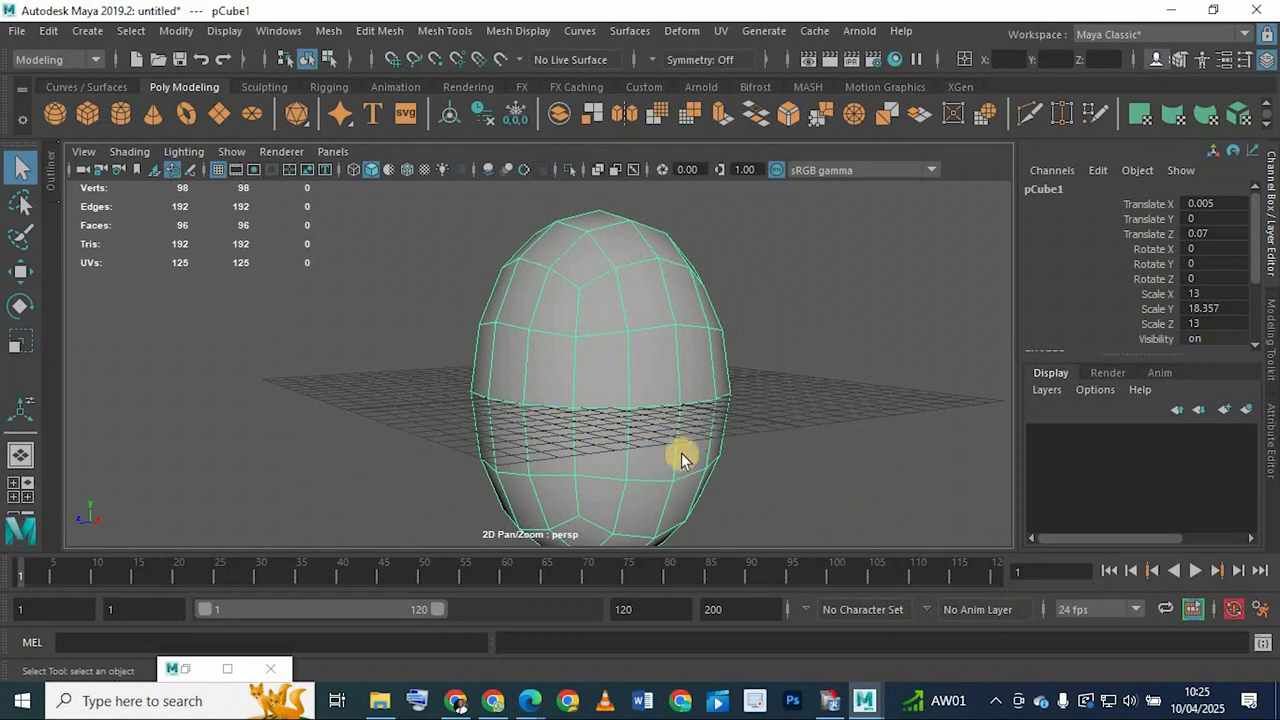
left_click_drag(693, 396, 649, 344, "alt")
middle_click_drag(563, 445, 557, 354, "alt")
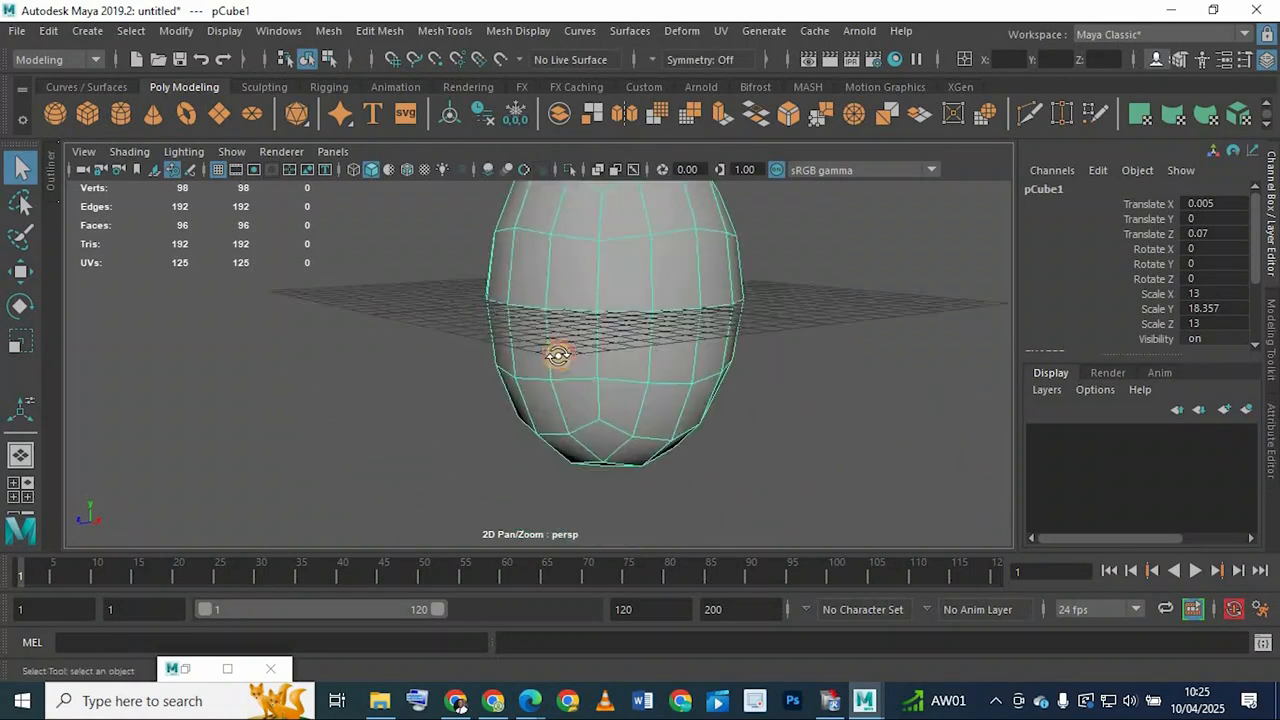
left_click_drag(557, 354, 613, 367, "alt")
key("space")
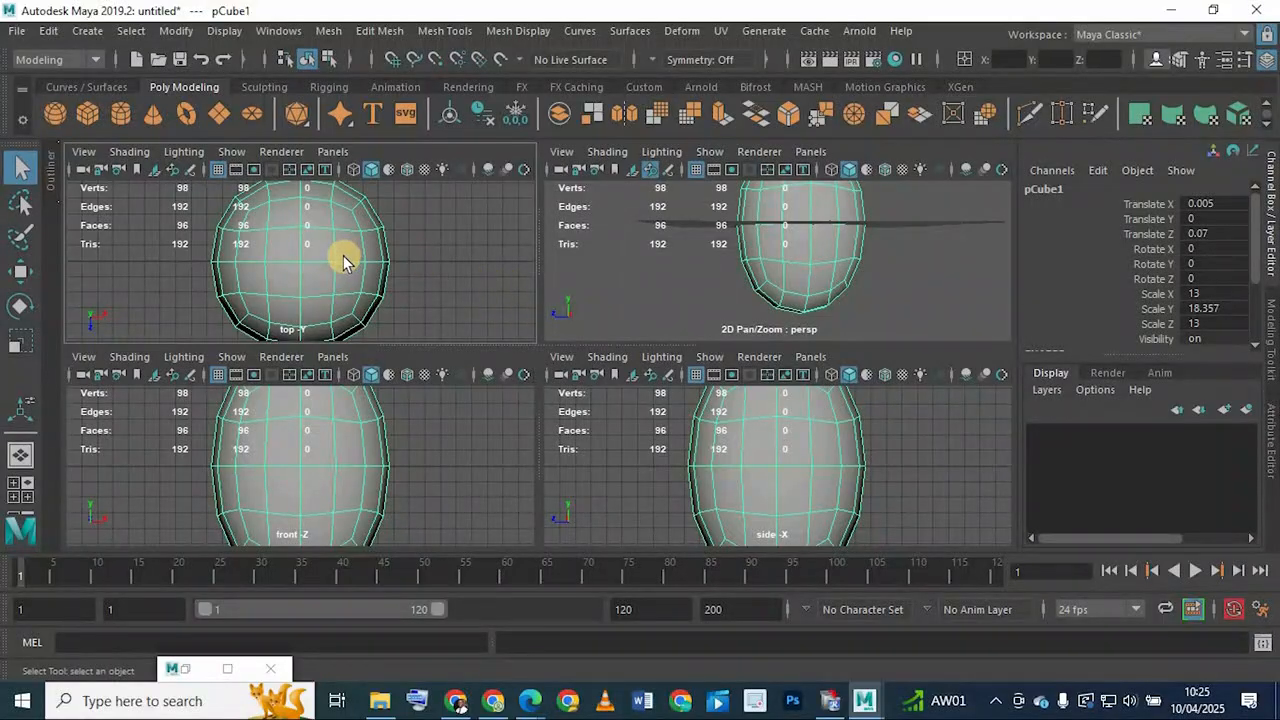
scroll(343, 260, "down", 3)
scroll(313, 470, "down", 2)
scroll(721, 476, "down", 3)
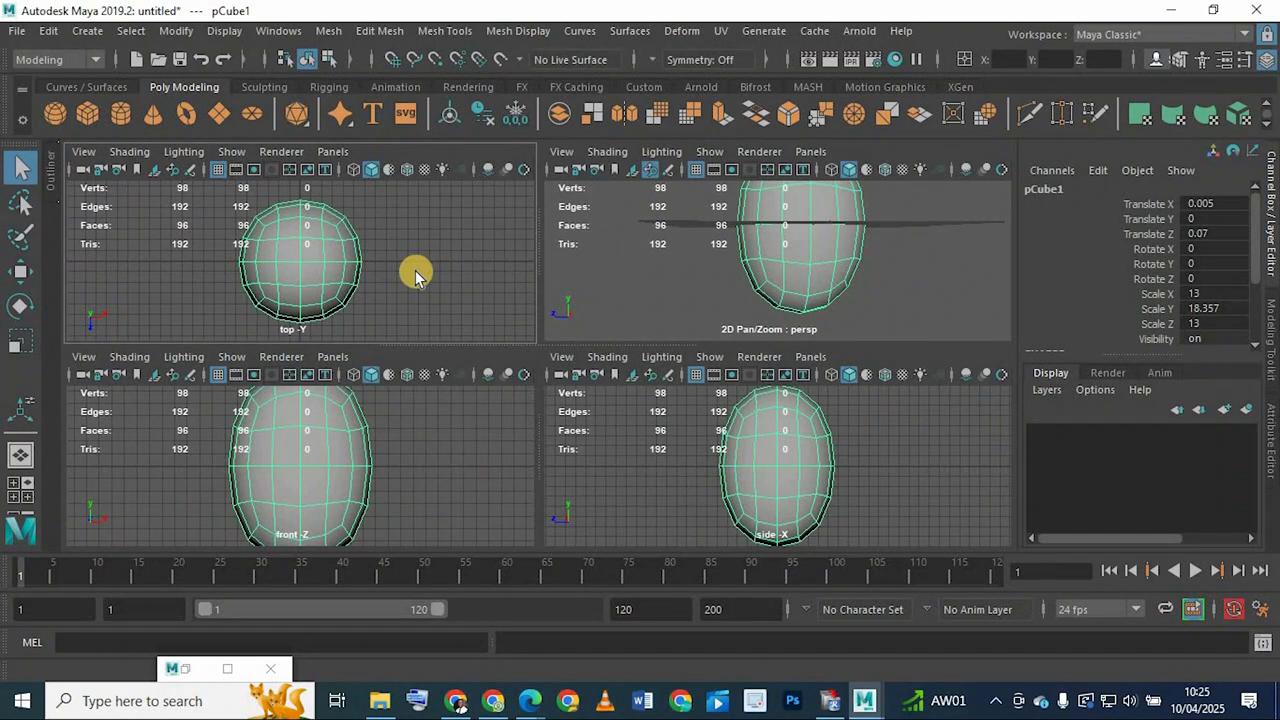
middle_click_drag(297, 295, 178, 271, "alt")
middle_click_drag(306, 457, 318, 446, "alt")
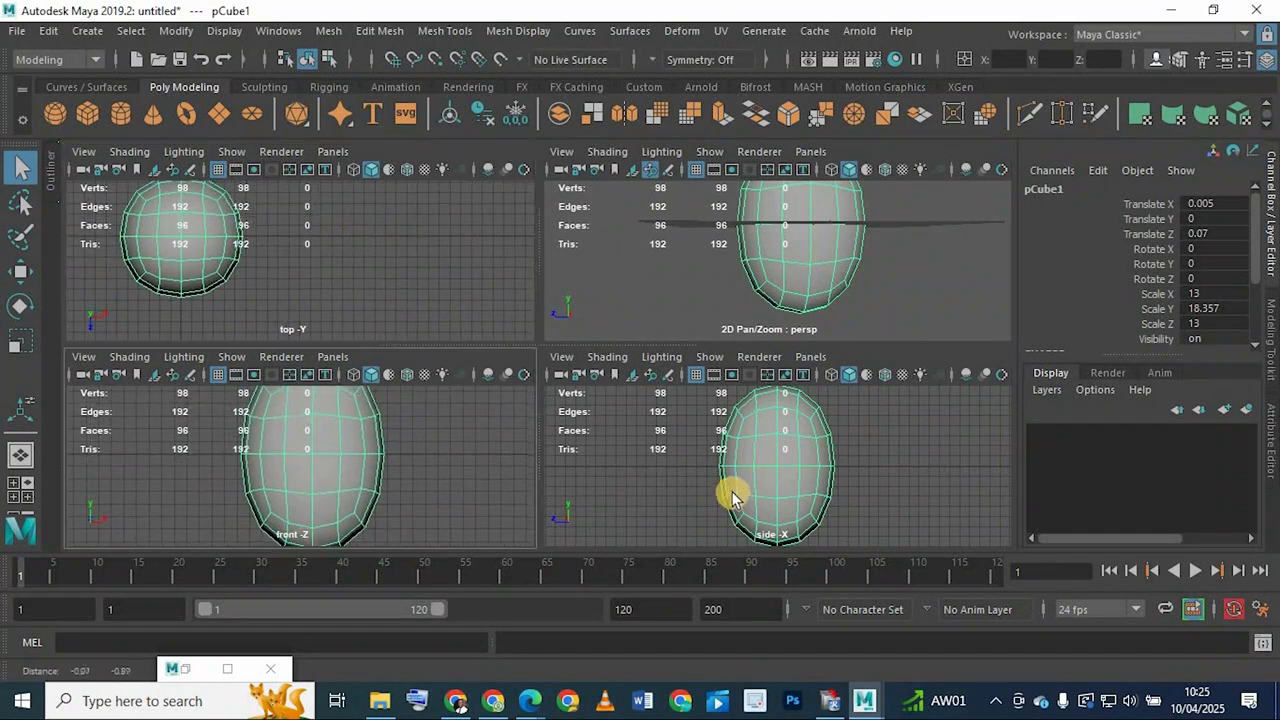
middle_click_drag(713, 476, 714, 463, "alt")
key("space")
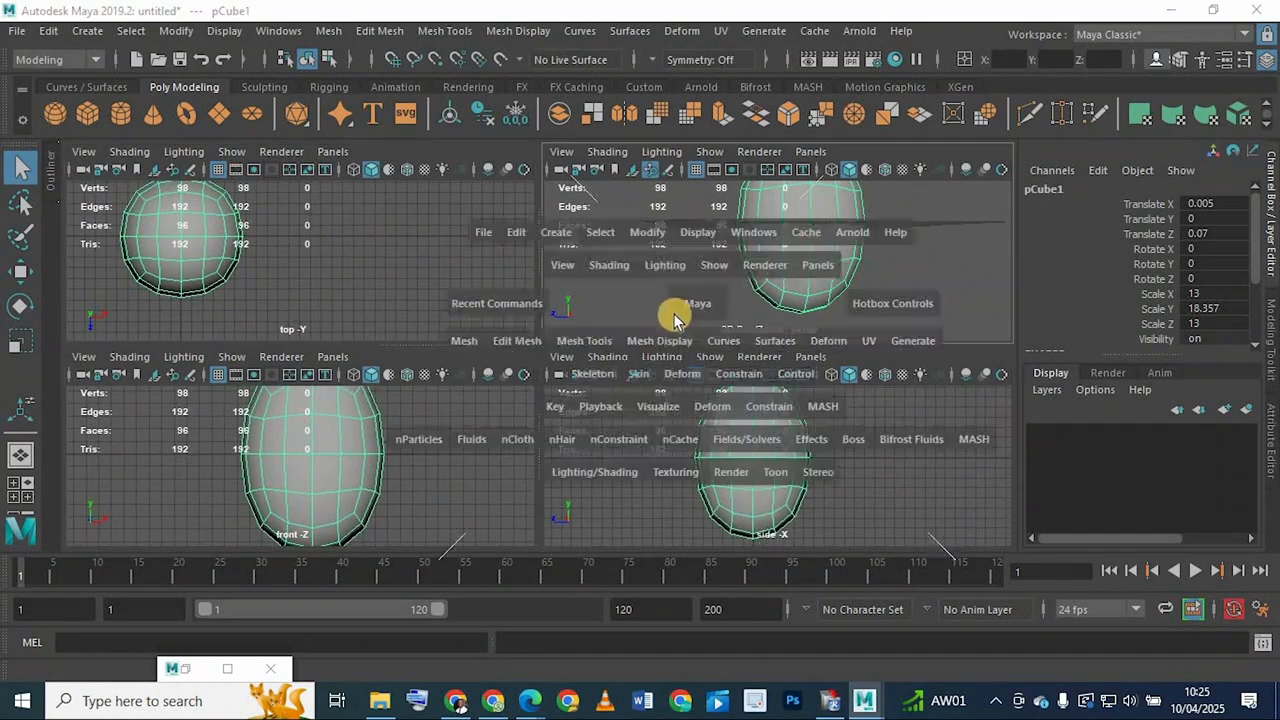
left_click_drag(508, 383, 588, 380, "alt")
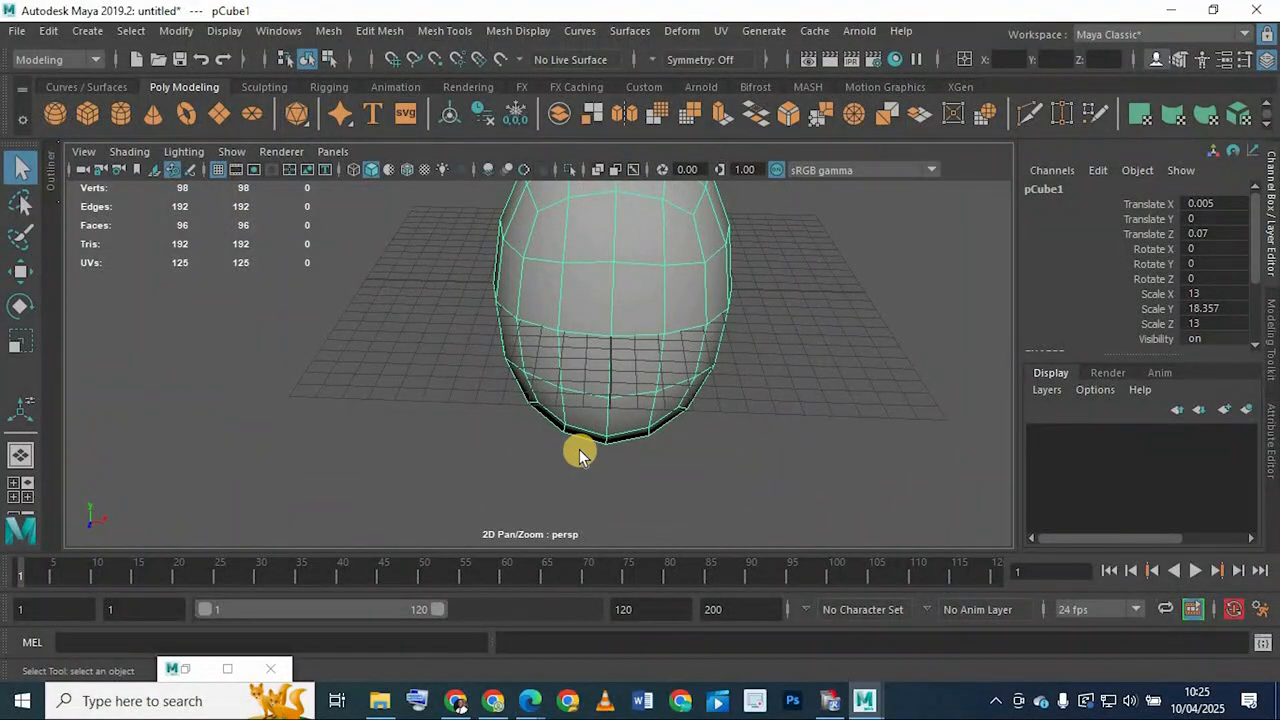
left_click_drag(714, 374, 705, 472, "alt")
Show the side view alone in wireframe and switch the mesh to vertex selection
key("space")
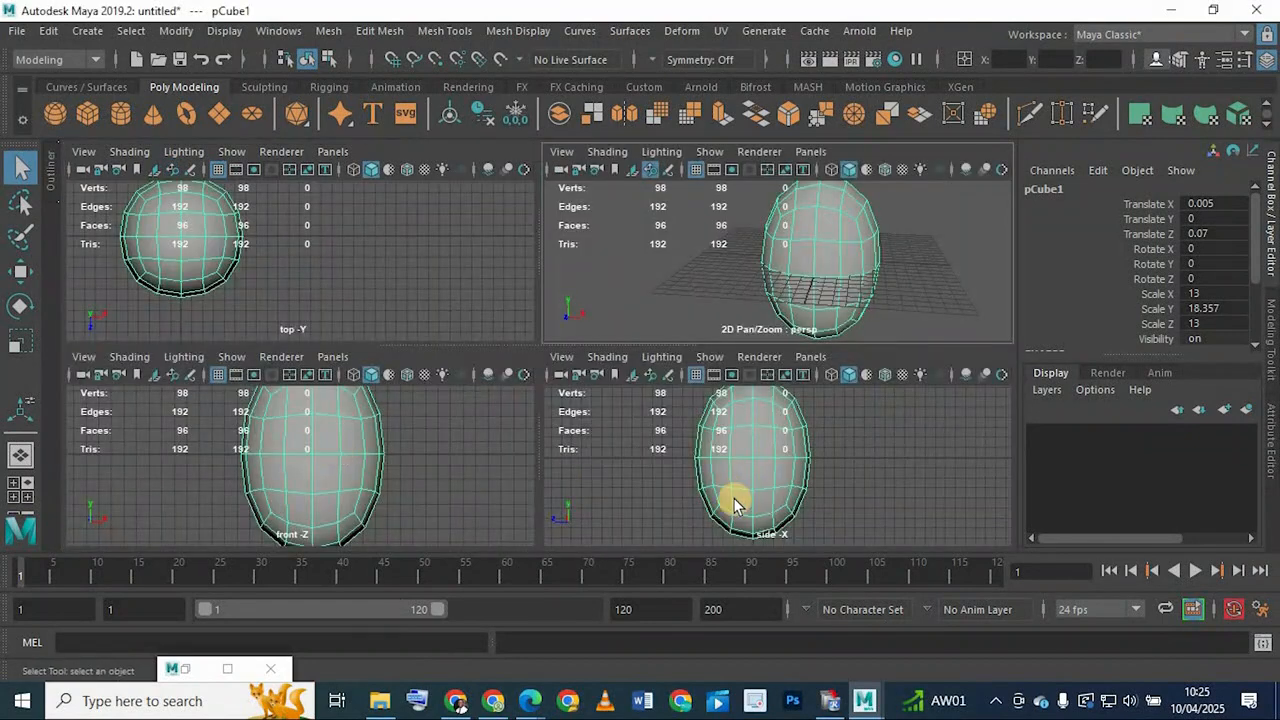
left_click(720, 450)
key("space")
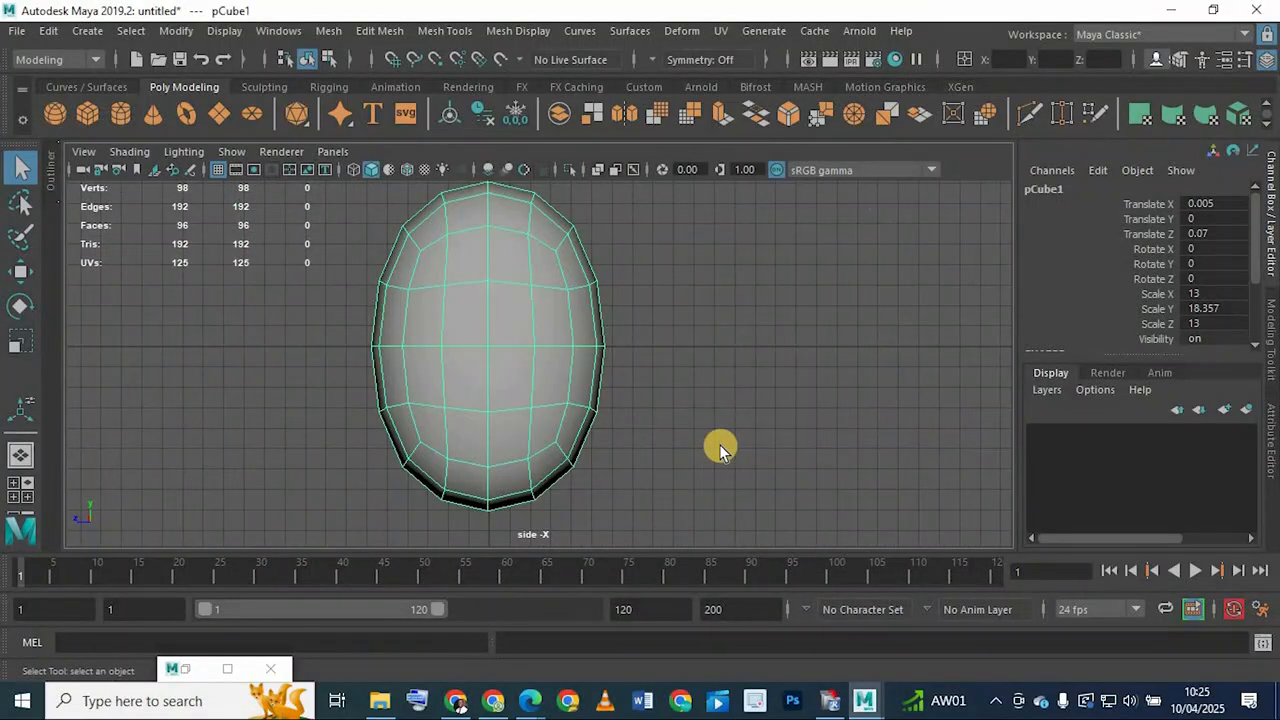
key("4")
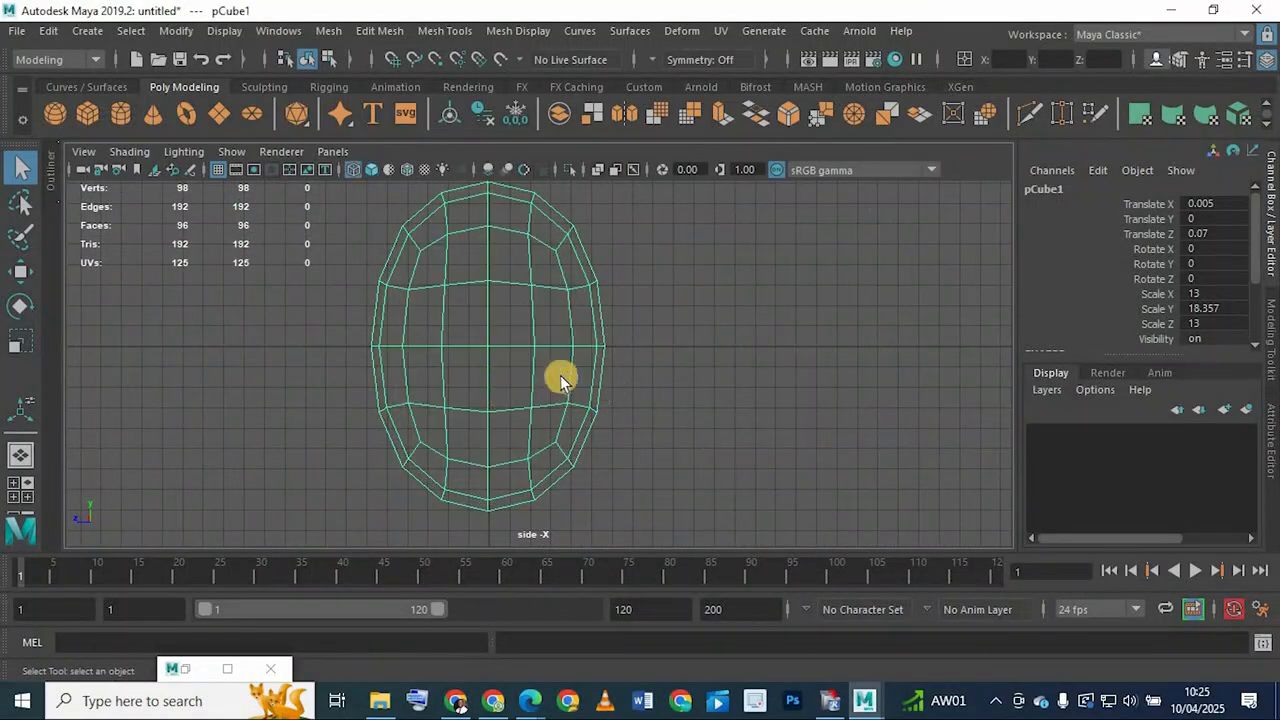
middle_click_drag(570, 412, 679, 414, "alt")
scroll(679, 414, "up", 1)
right_click_drag(655, 215, 607, 198)
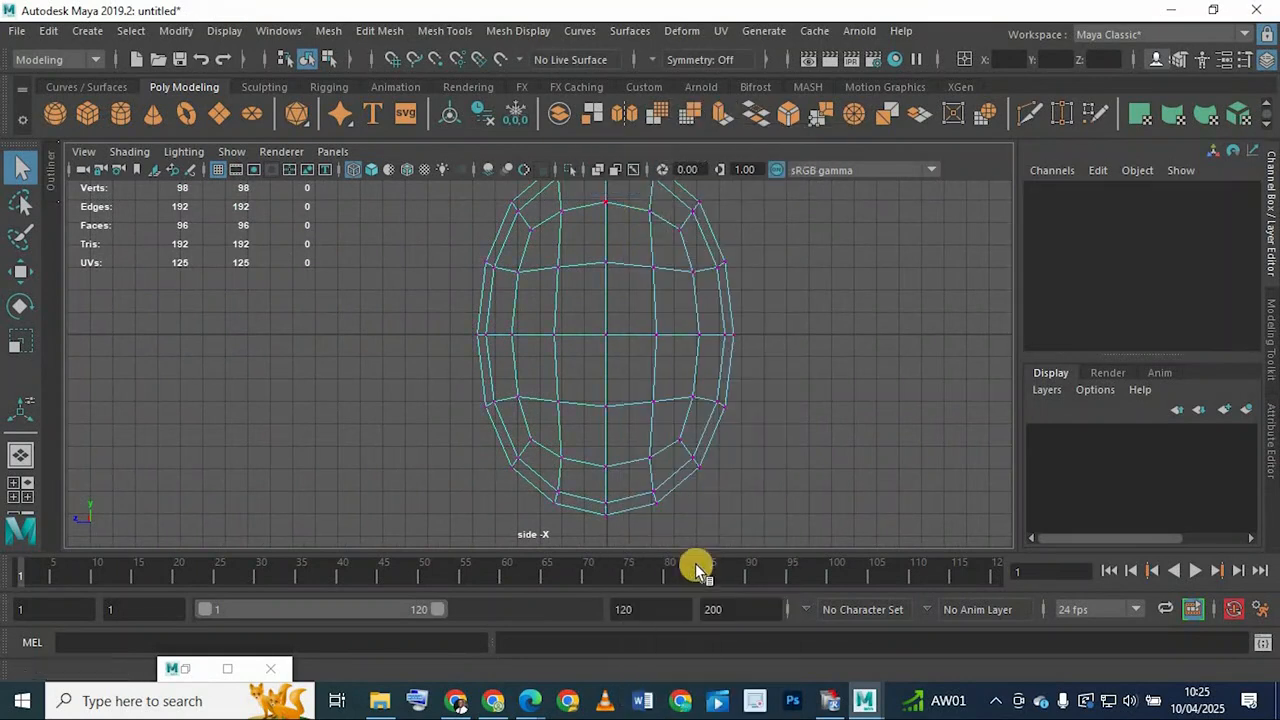
Switch to Chrome and search Google Images for "human headshots african model sheets"
left_click(456, 700)
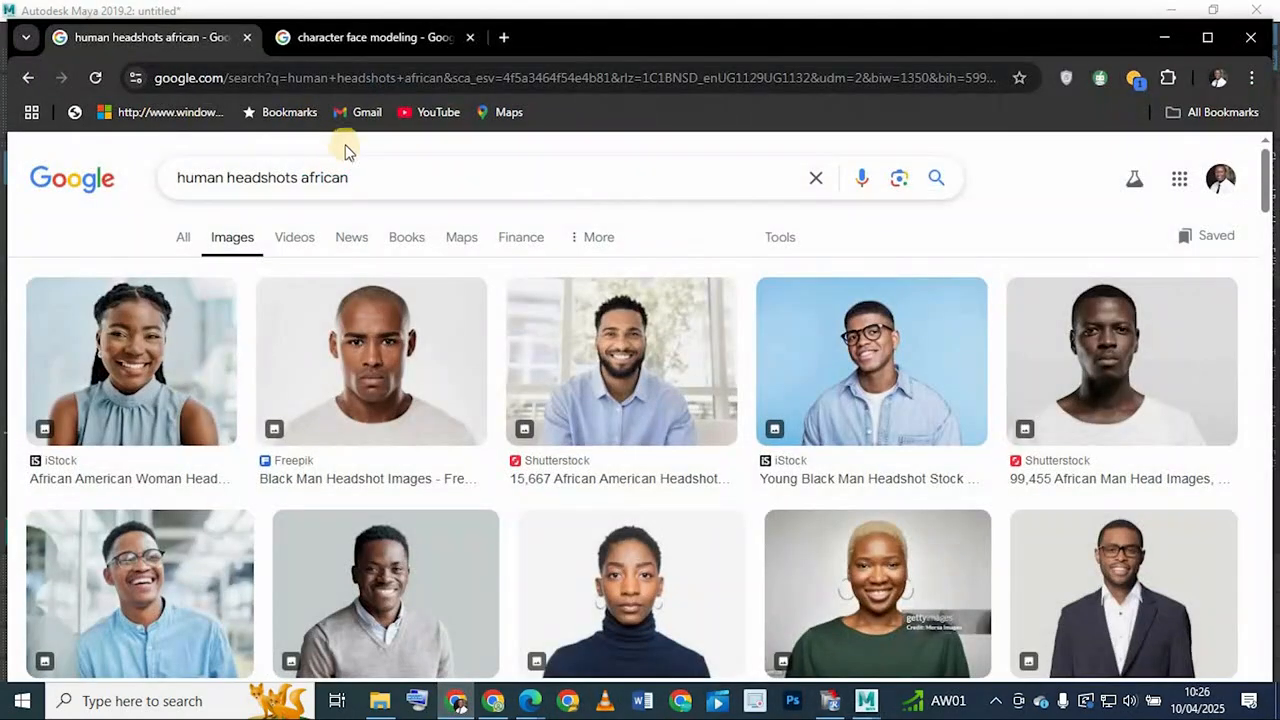
left_click(353, 178)
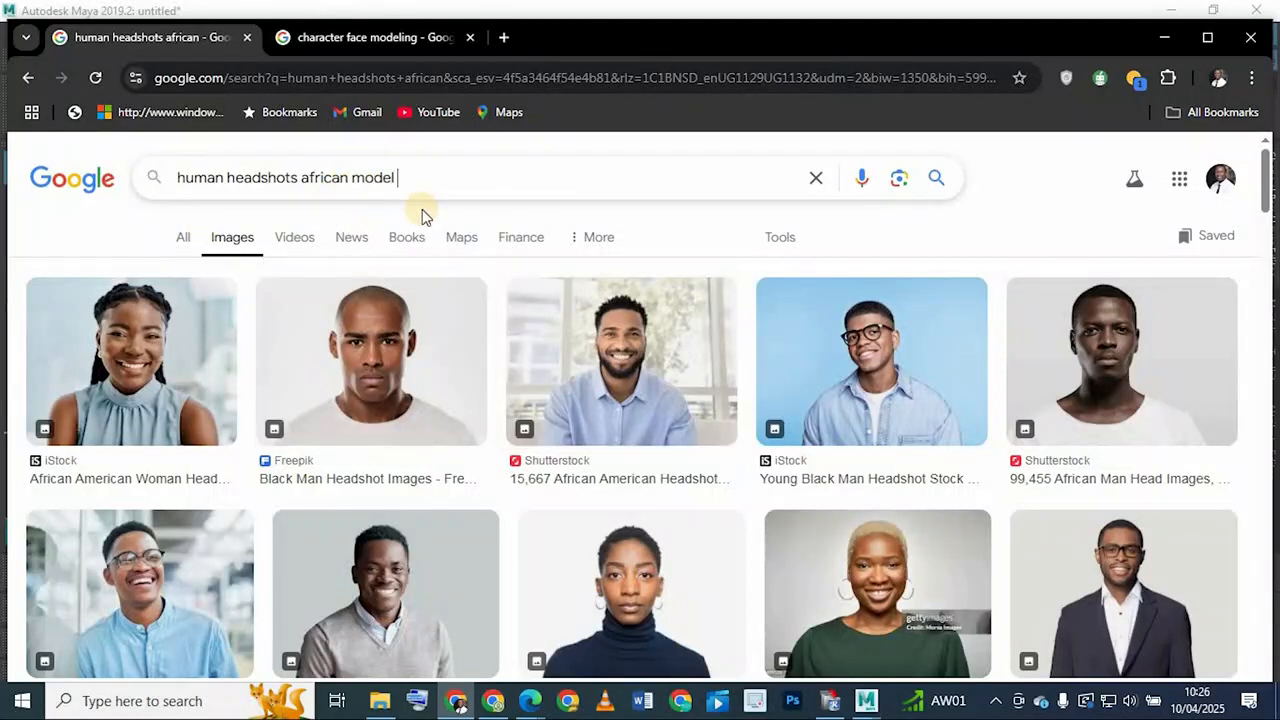
key("Return")
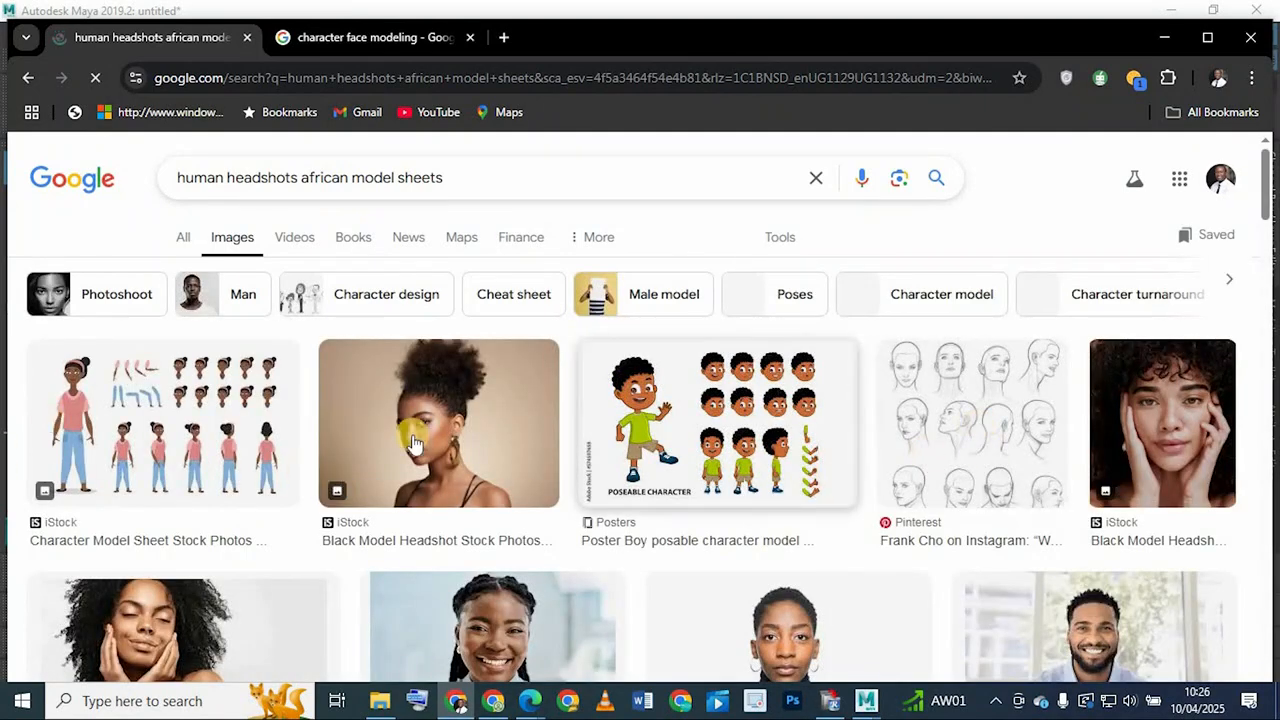
Browse the image results for head drawings and open the preview of DeviantArt's Male Head Model Sheet with front and profile views
scroll(880, 456, "down", 3)
scroll(880, 456, "up", 3)
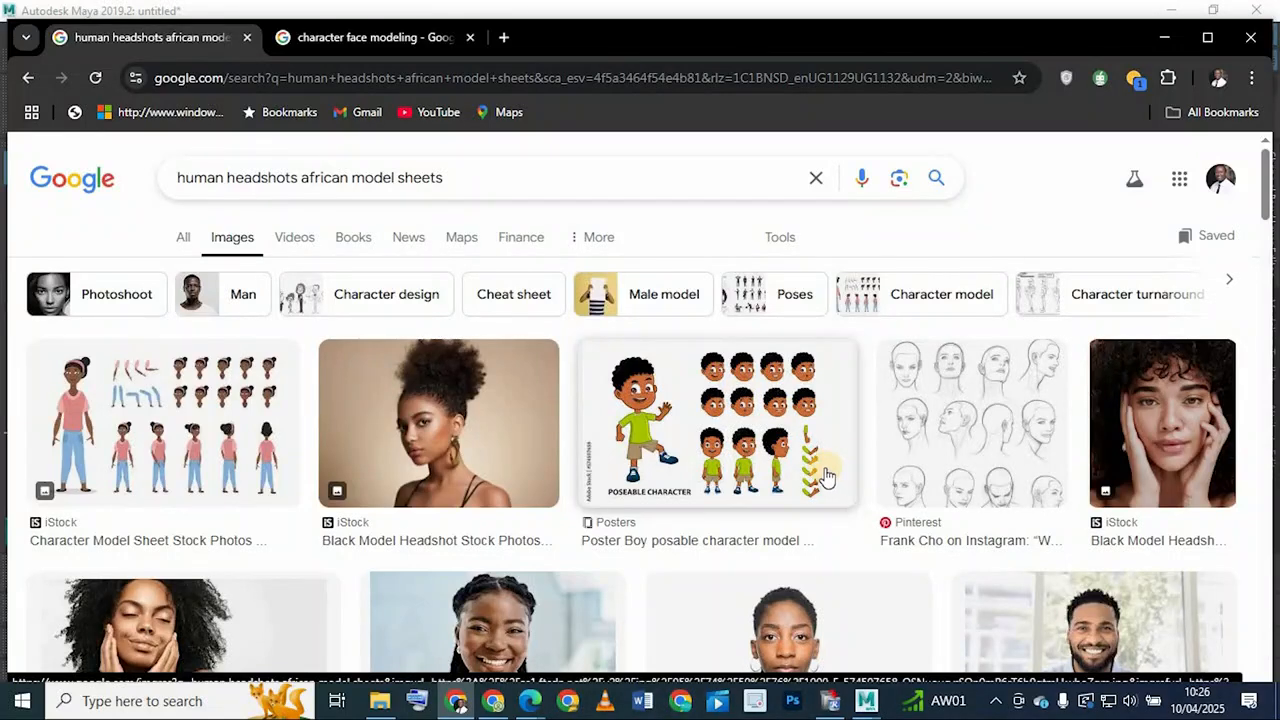
scroll(440, 490, "down", 7)
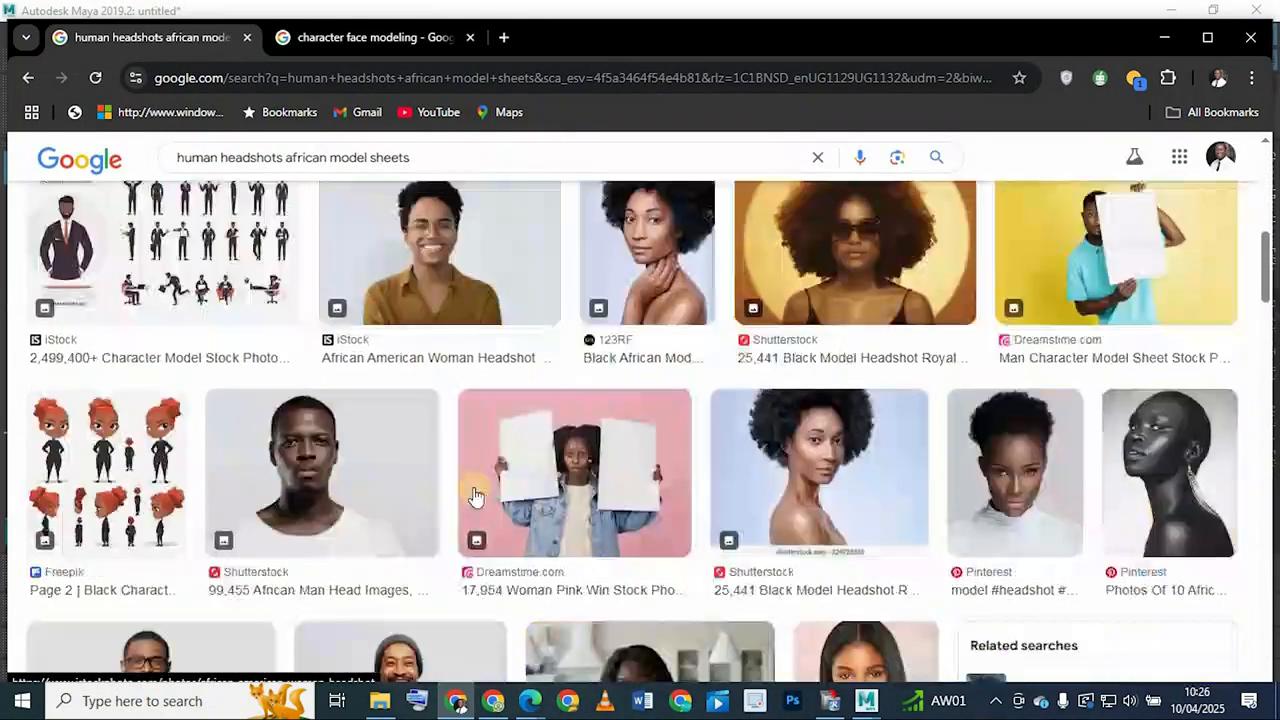
scroll(475, 497, "down", 3)
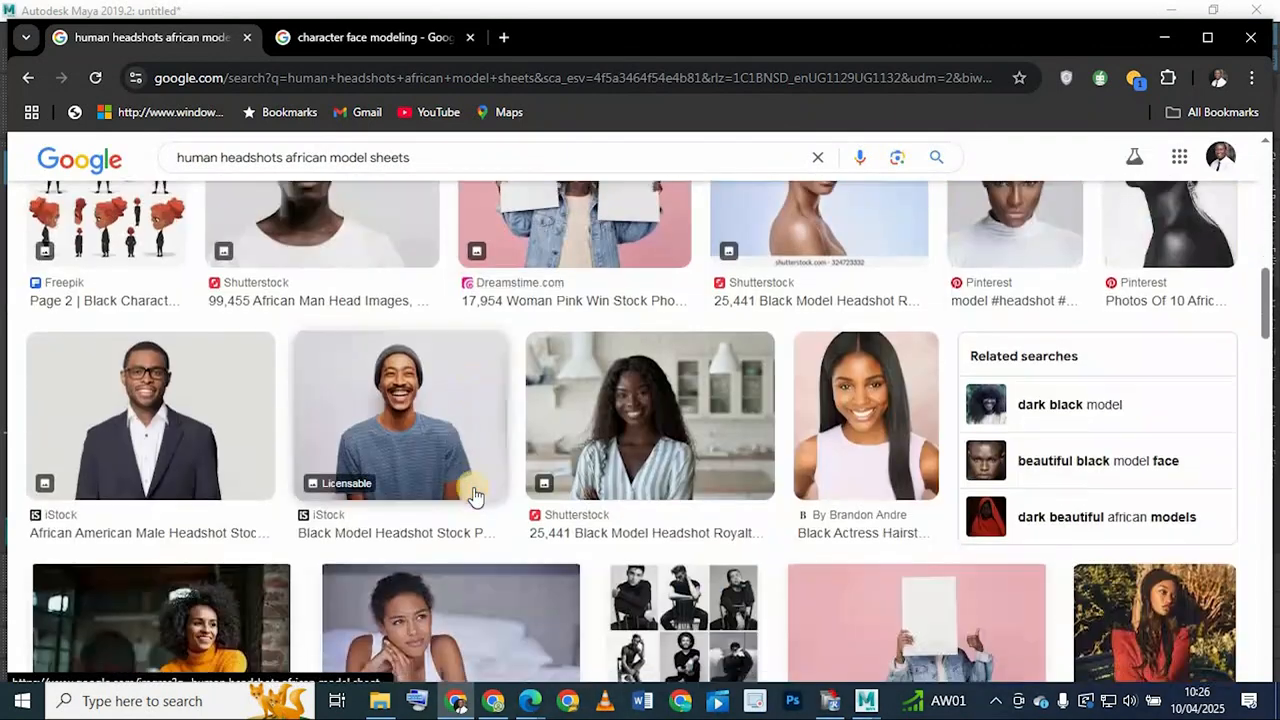
scroll(477, 498, "up", 5)
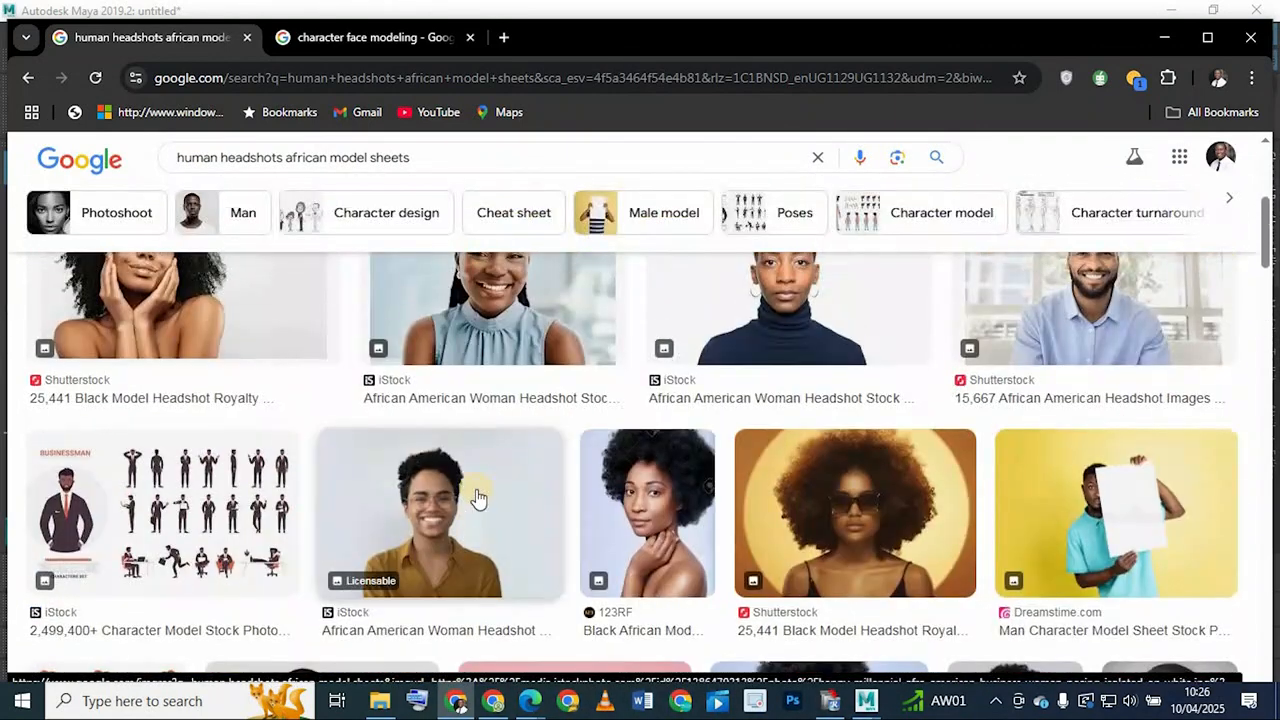
scroll(495, 493, "up", 4)
scroll(715, 455, "up", 1)
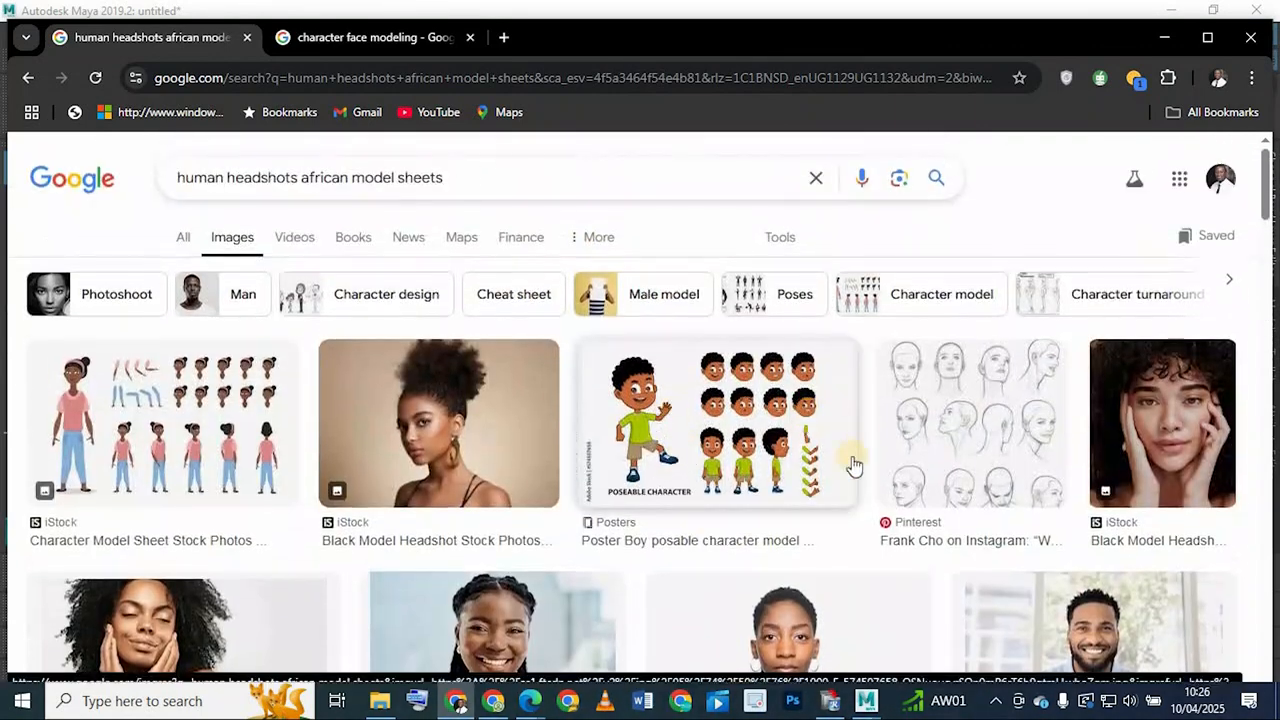
left_click(957, 427)
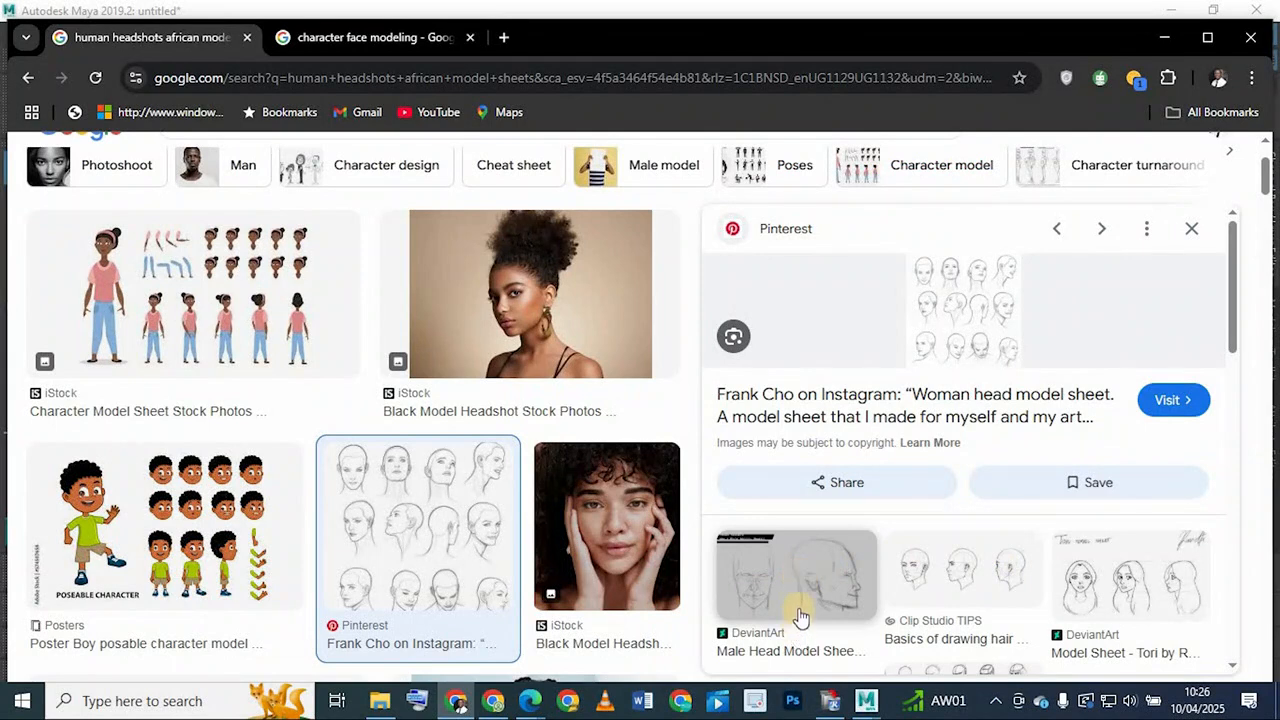
left_click(800, 573)
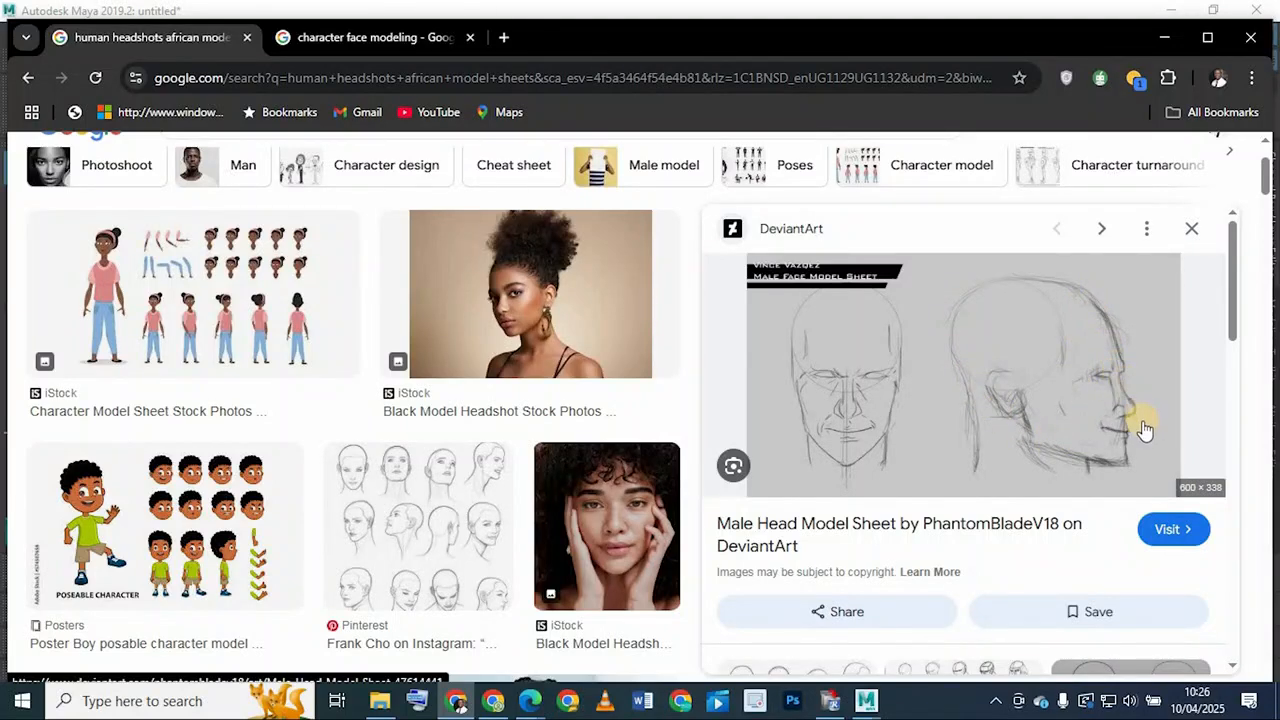
Return to Maya and move the front vertices of the mesh's lower part forward in the side view to form the jaw
left_click(1165, 37)
scroll(592, 352, "down", 3)
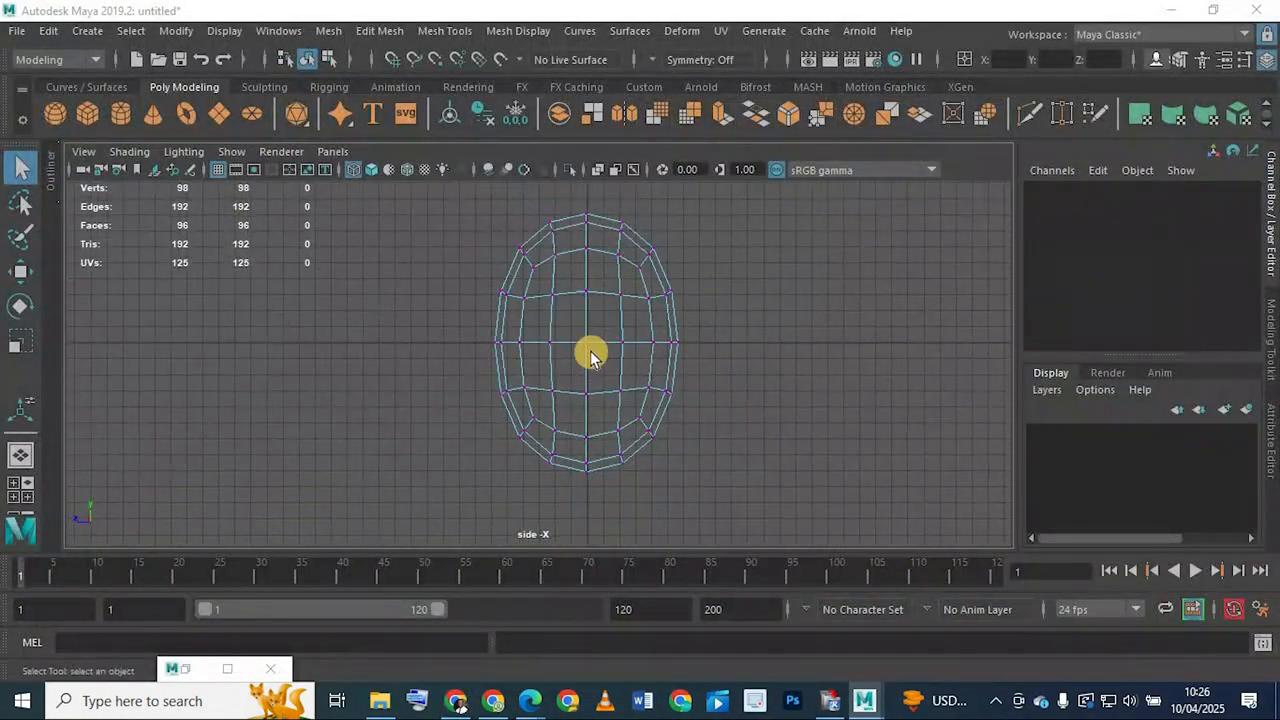
scroll(566, 384, "up", 2)
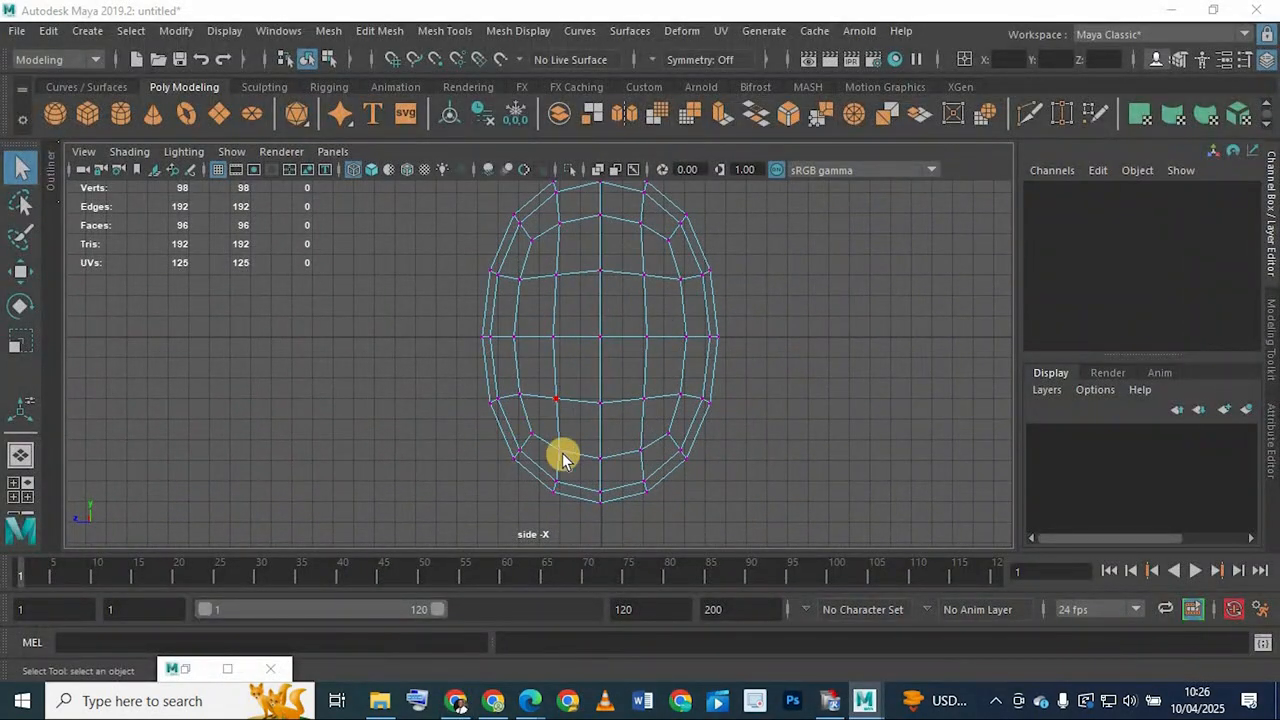
left_click_drag(460, 368, 774, 553)
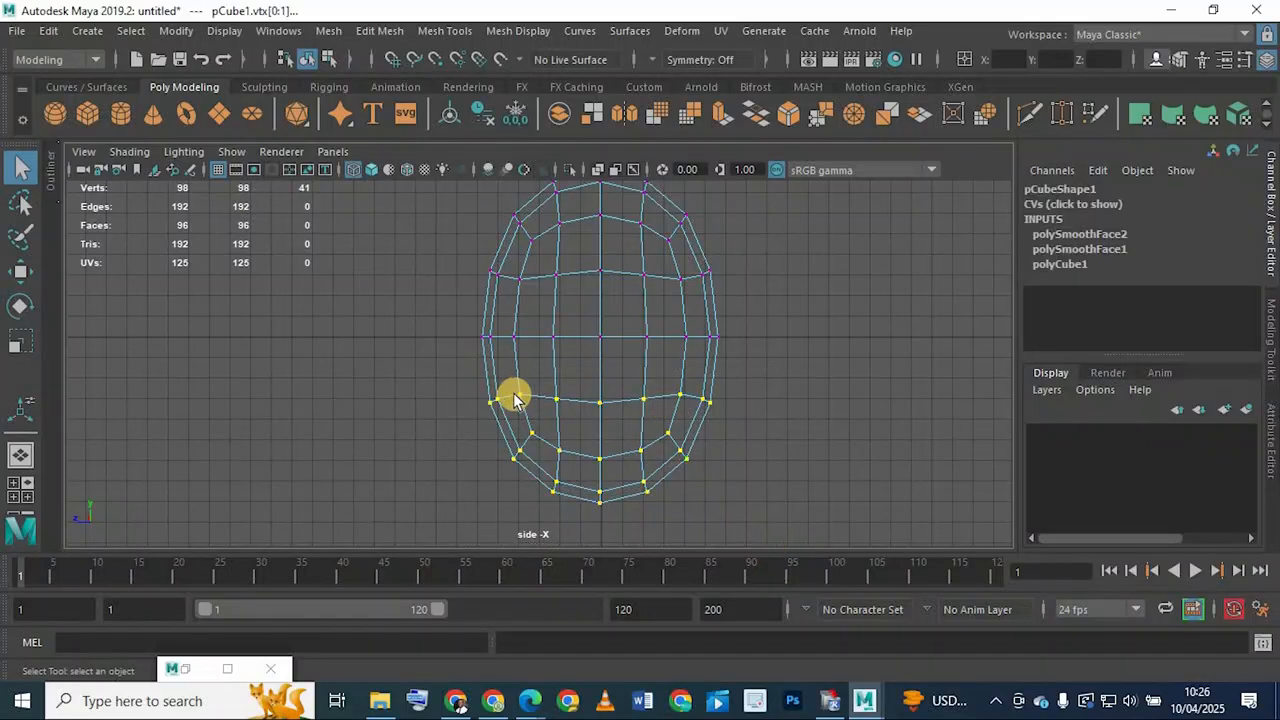
left_click_drag(463, 369, 580, 538)
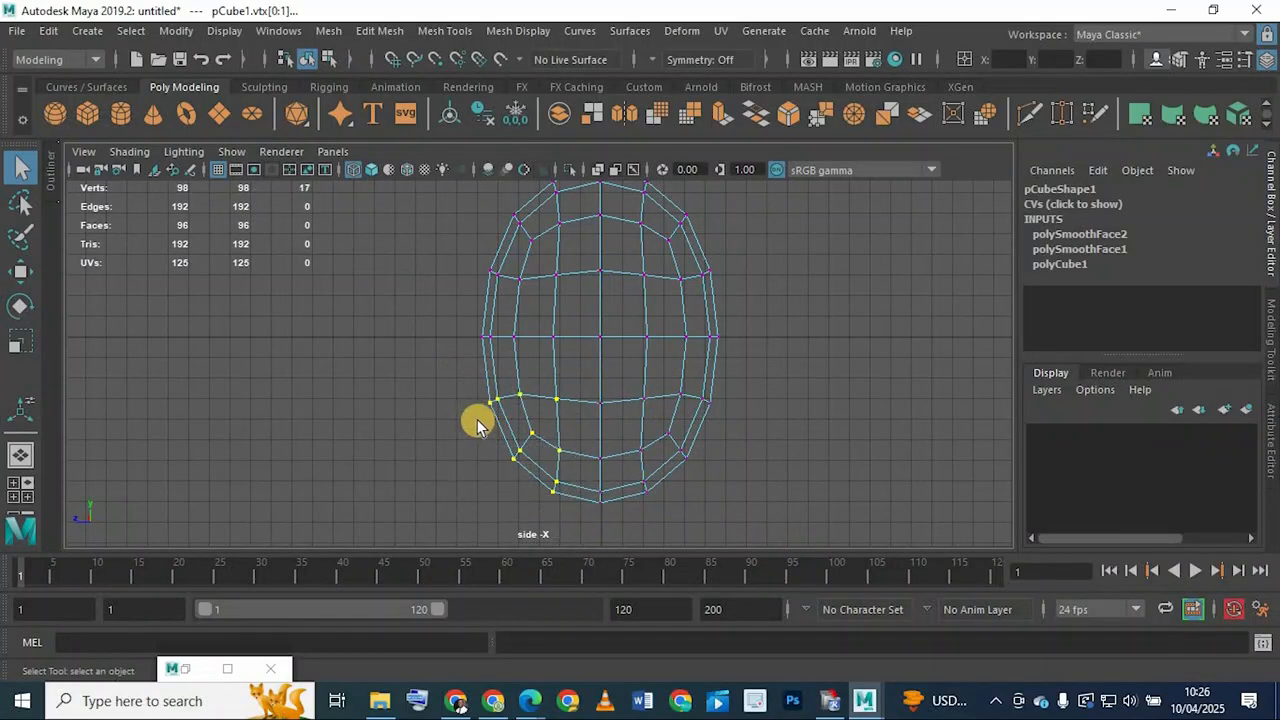
left_click_drag(459, 368, 760, 572)
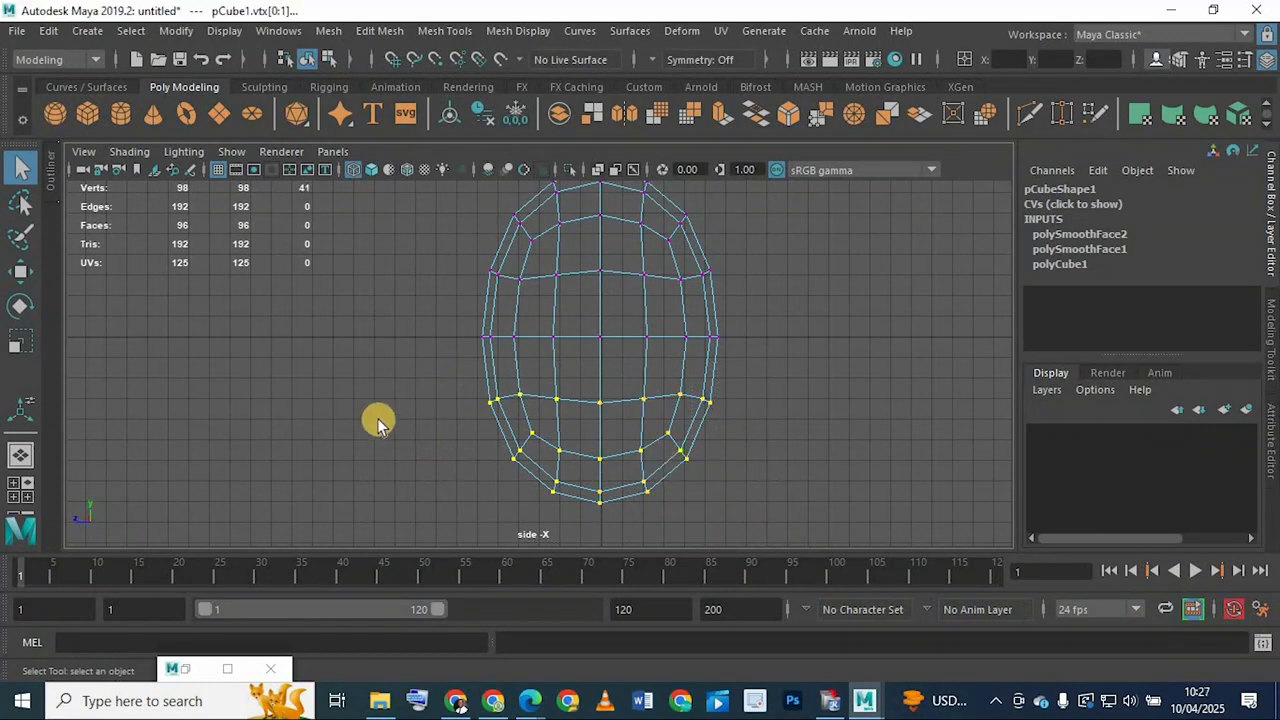
left_click_drag(515, 443, 516, 444)
left_click_drag(468, 369, 549, 511)
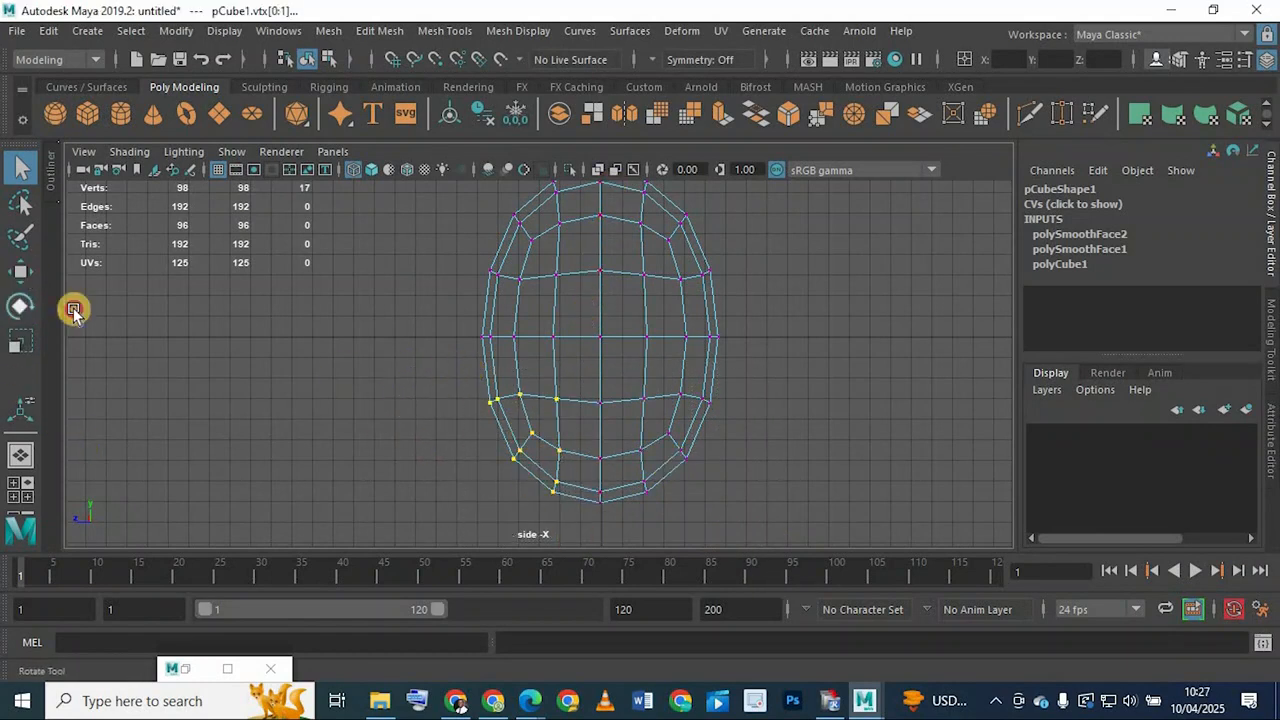
key("w")
left_click(446, 439)
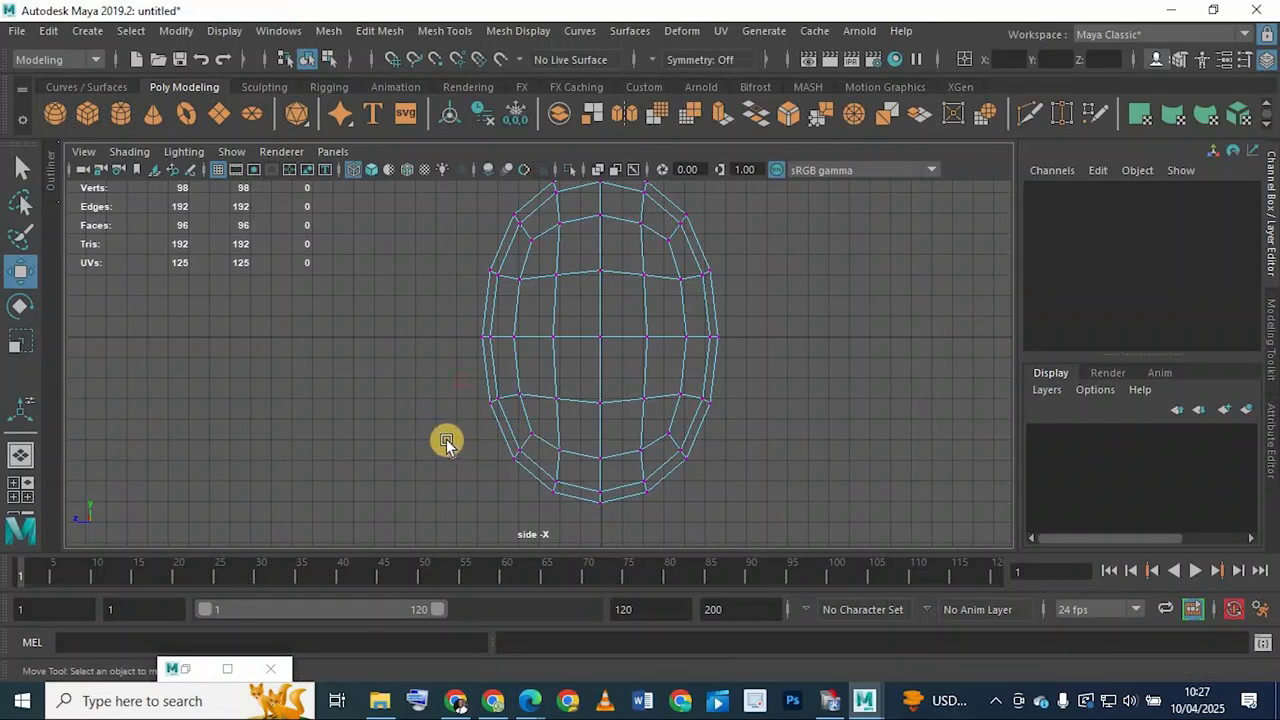
key("ctrl+z")
left_click_drag(434, 443, 414, 438)
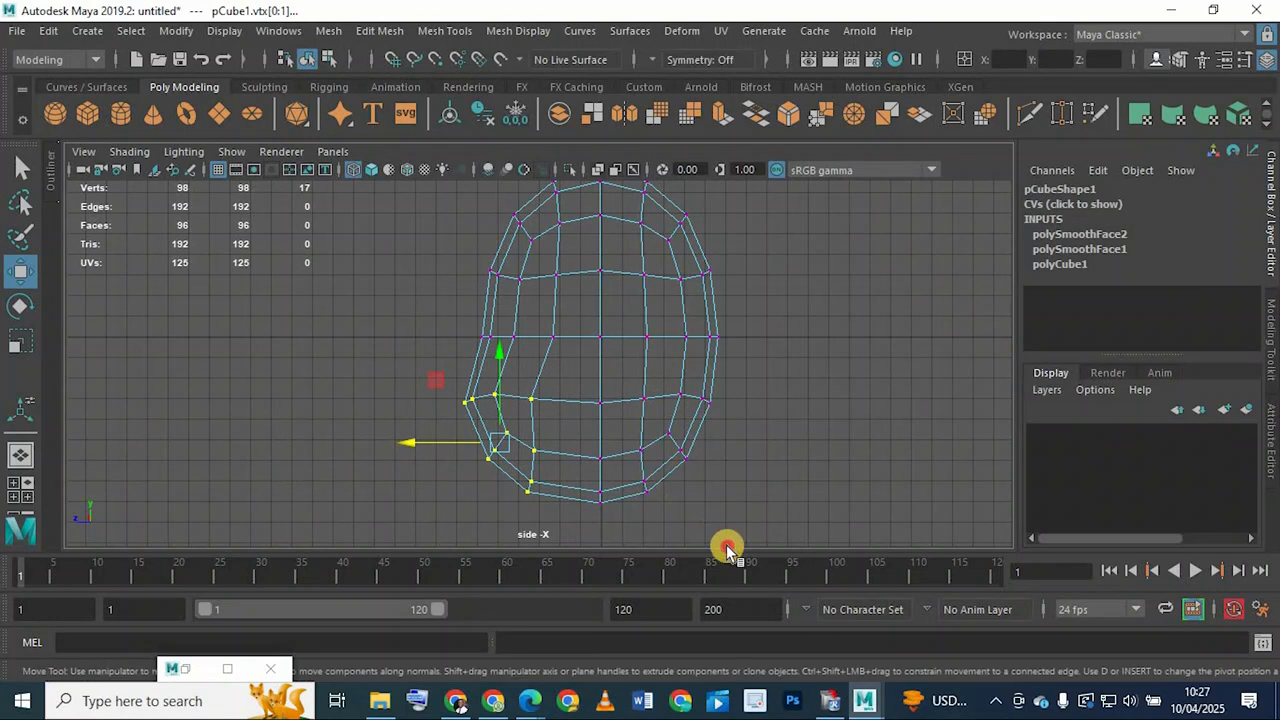
Move the back vertices of the mesh's lower part forward toward the face to form the nape
left_click_drag(728, 546, 608, 386)
left_click_drag(575, 446, 564, 443)
middle_click_drag(657, 360, 731, 433, "alt")
scroll(728, 362, "up", 2)
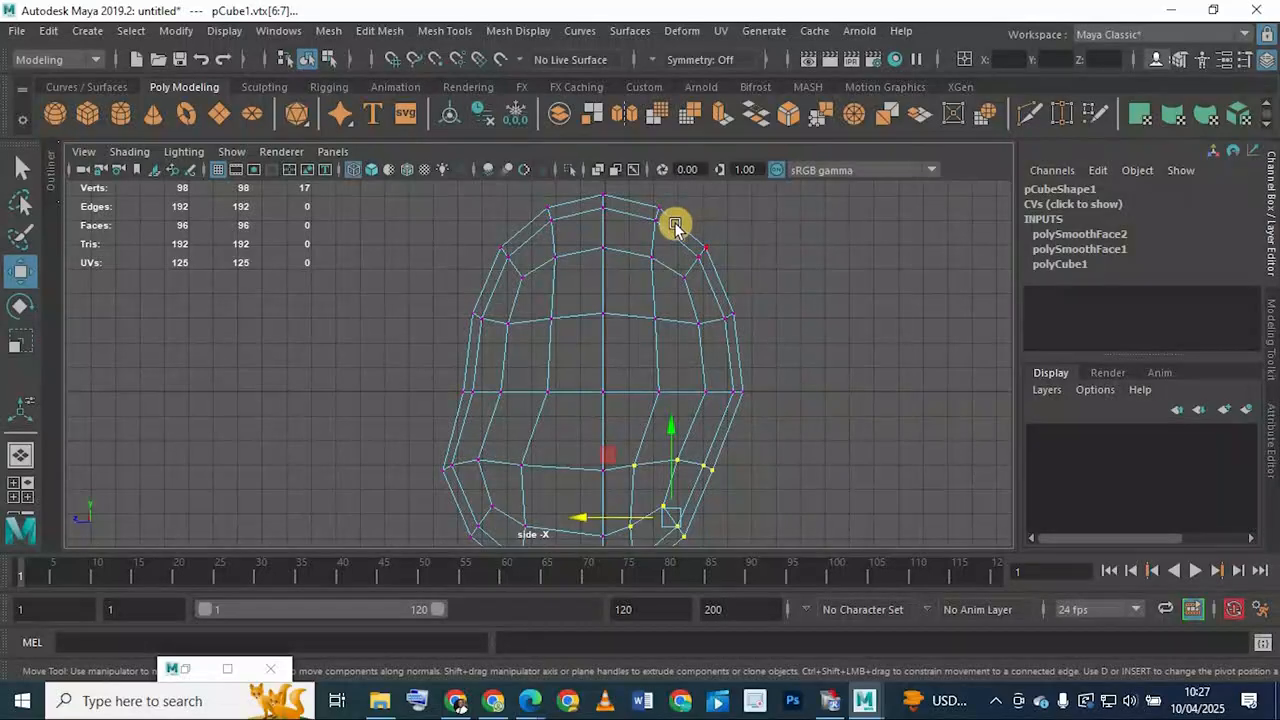
Move the vertices at the upper back of the head slightly backward to fill out the skull
left_click_drag(745, 334, 748, 336)
left_click_drag(655, 287, 660, 288)
key("ctrl+z")
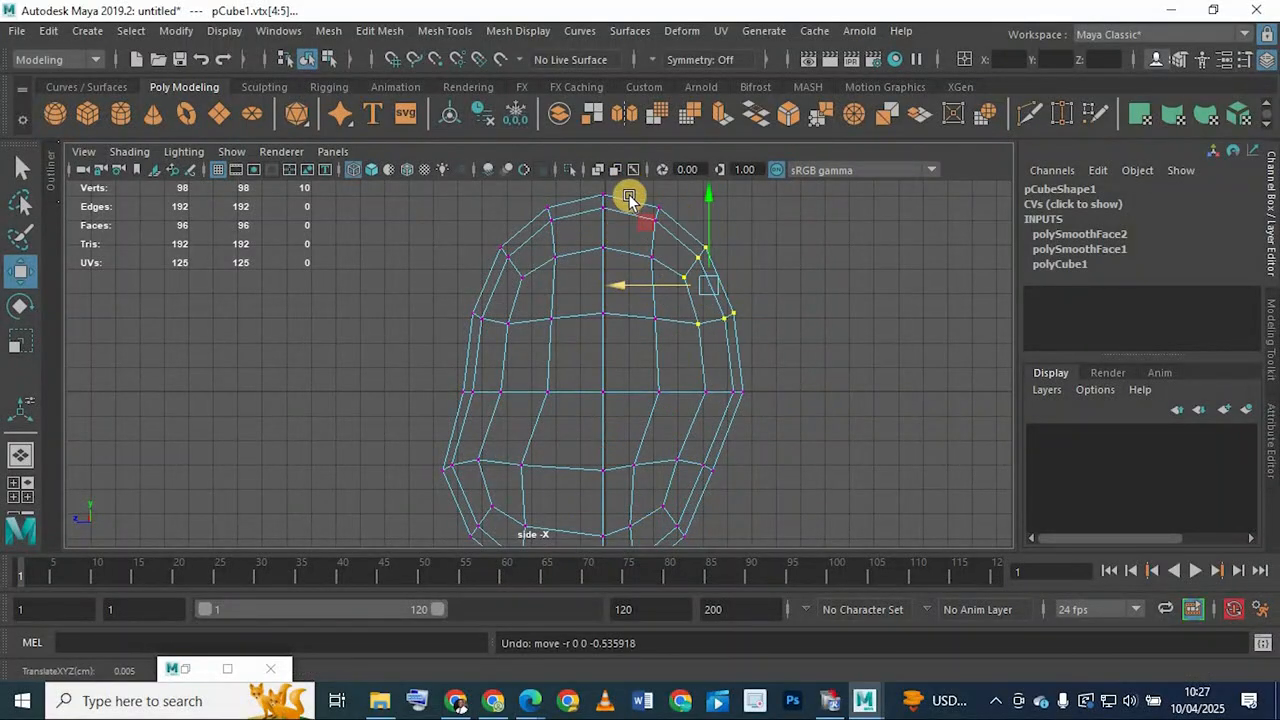
left_click_drag(755, 367, 632, 190)
left_click_drag(615, 266, 624, 269)
Move the outermost vertices at the lower back of the head slightly further forward to deepen the neck curve
middle_click_drag(650, 498, 663, 443, "alt")
left_click_drag(779, 540, 652, 404)
left_click_drag(600, 445, 591, 443)
middle_click_drag(526, 408, 575, 446, "alt")
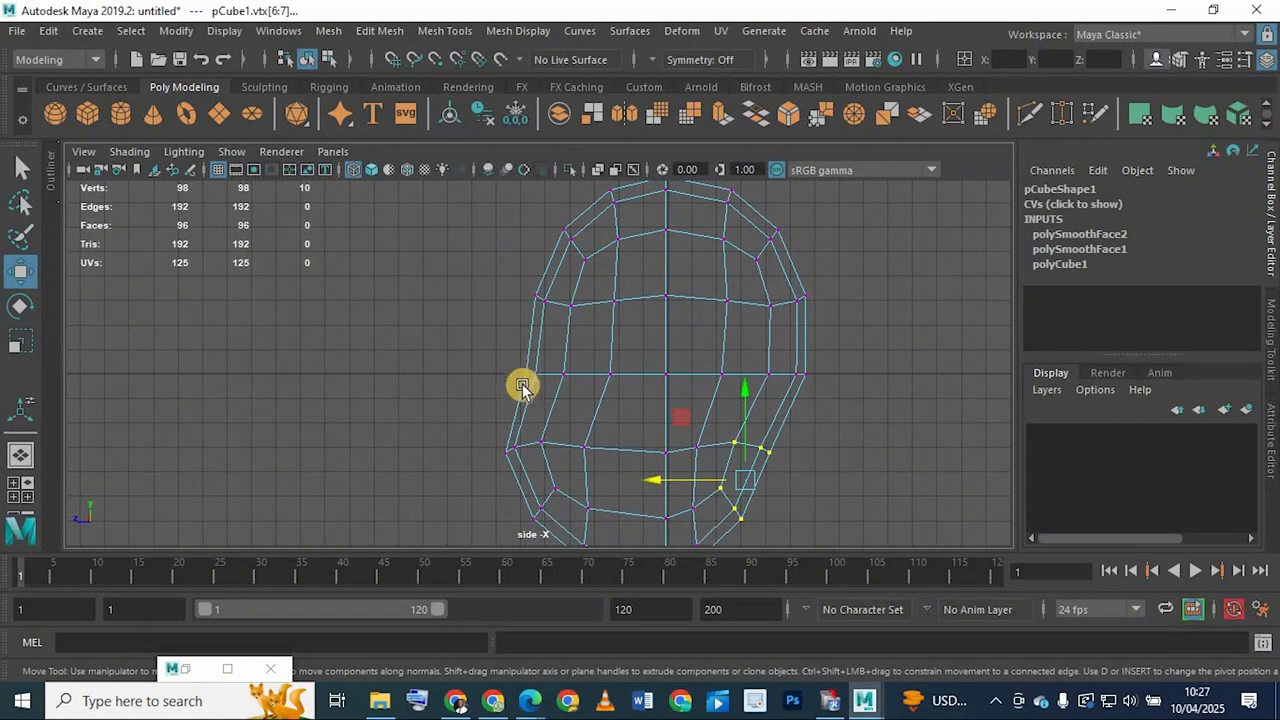
middle_click_drag(497, 453, 495, 386, "alt")
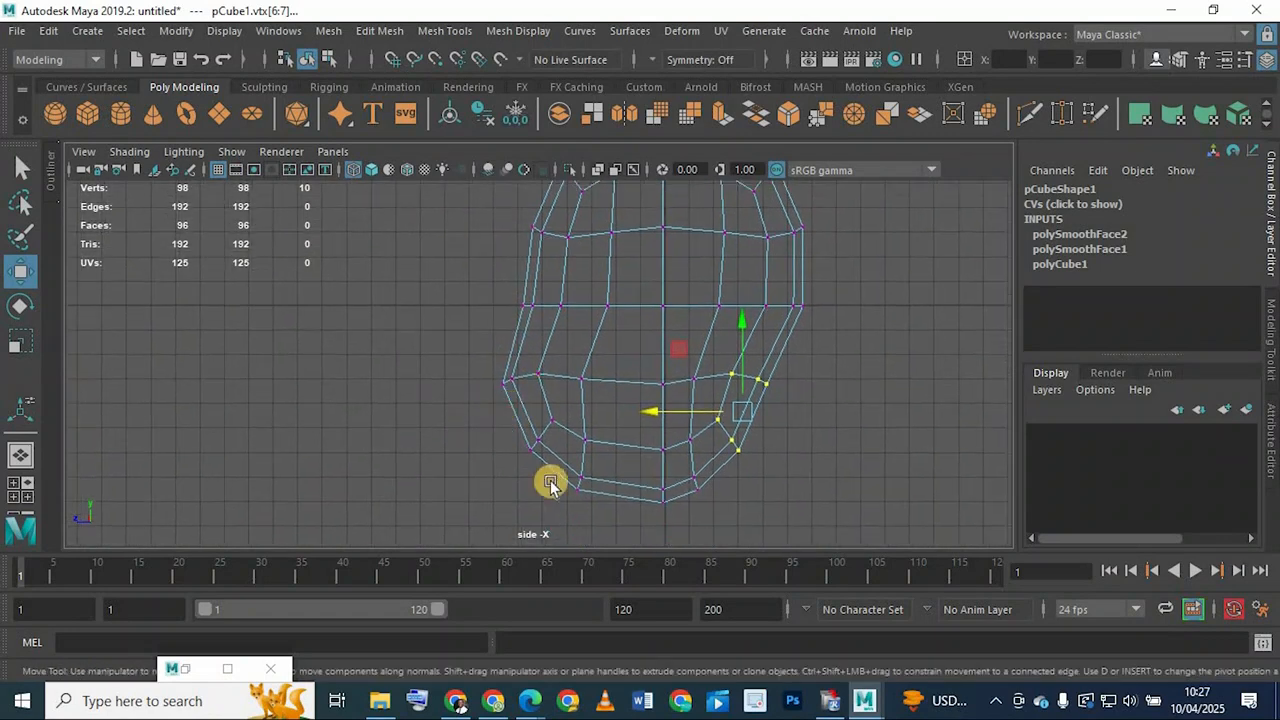
Show the perspective view alone, return the mesh to object mode and select the whole head
key("space")
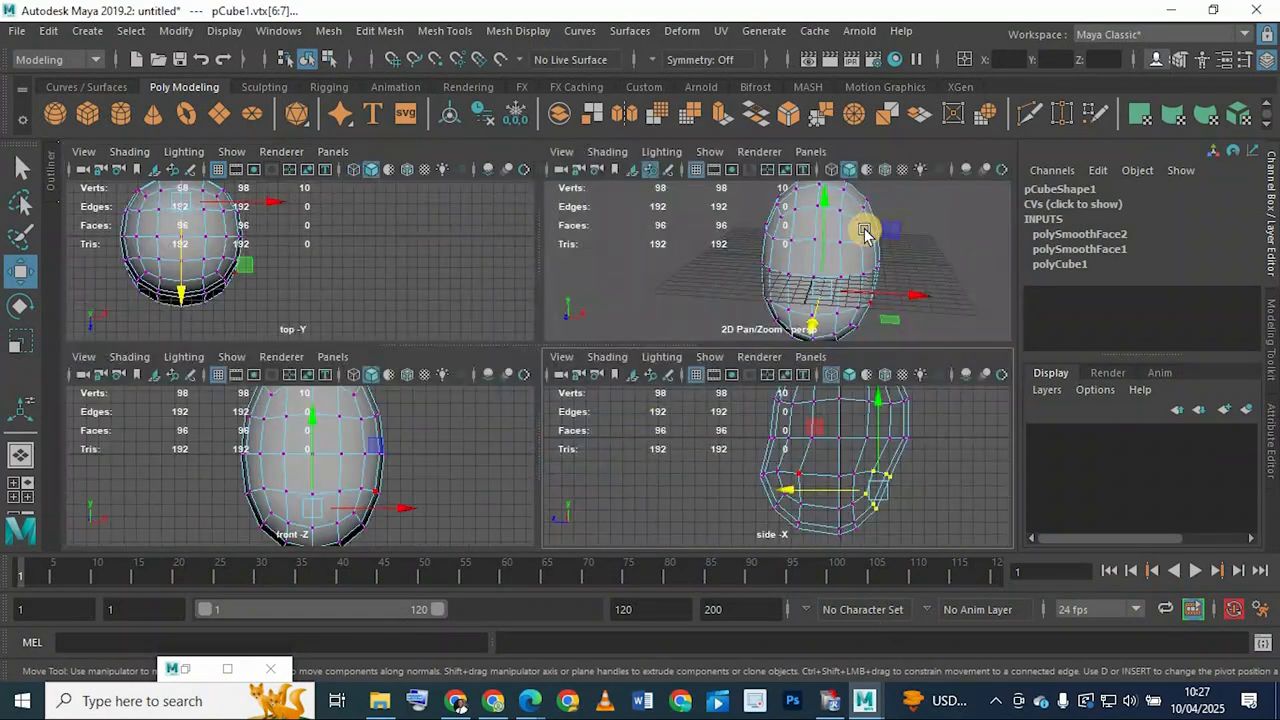
key("space")
left_click_drag(518, 348, 486, 334, "alt")
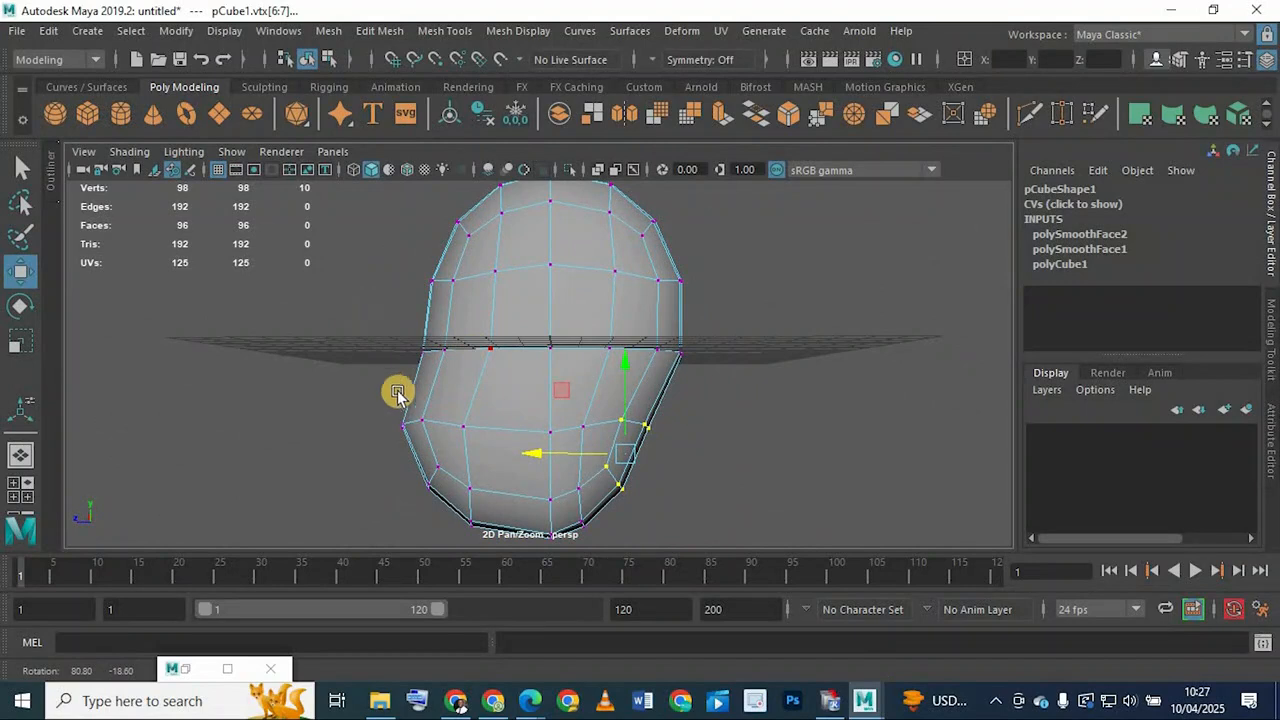
left_click_drag(560, 380, 831, 143, "alt")
right_click_drag(745, 160, 838, 134)
left_click(700, 315)
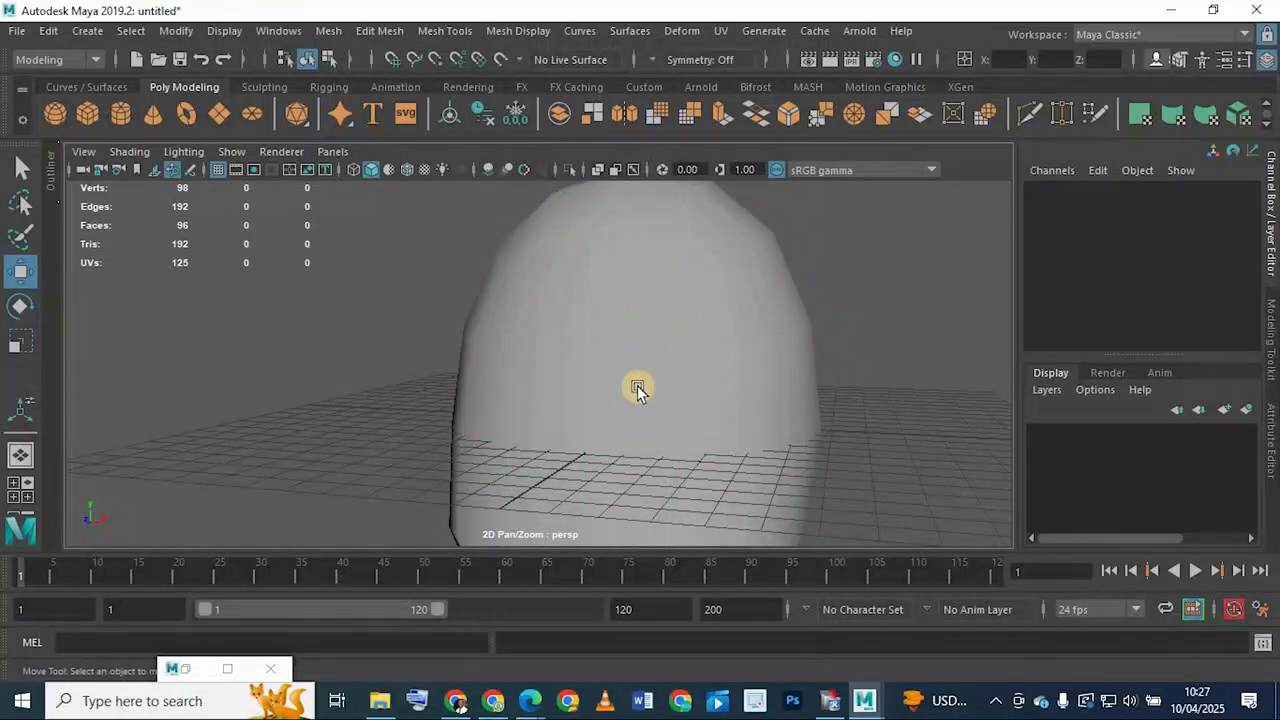
left_click(634, 393)
Examine the front of the head around its middle edge line from several angles in perspective
middle_click_drag(588, 391, 561, 349, "alt")
left_click_drag(561, 349, 634, 374, "alt")
scroll(632, 390, "up", 3)
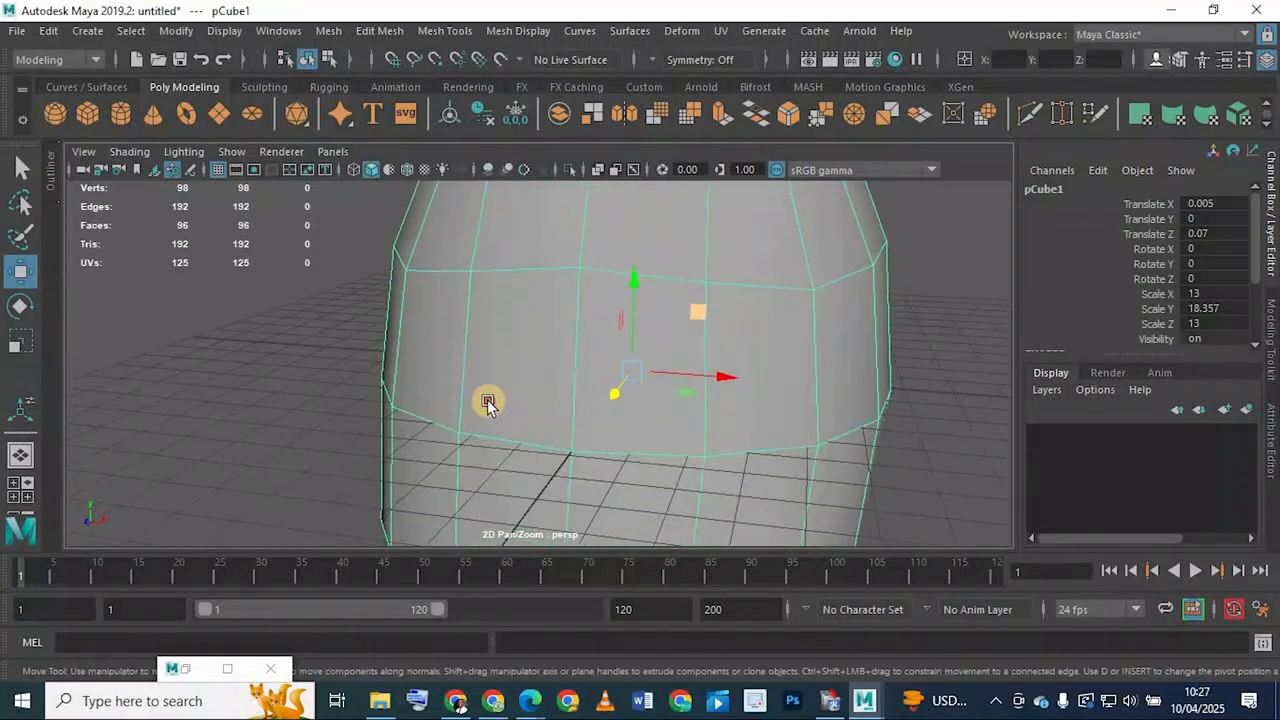
scroll(487, 400, "down", 5)
left_click_drag(487, 400, 558, 372, "alt")
scroll(580, 398, "up", 4)
left_click_drag(597, 329, 517, 317, "alt")
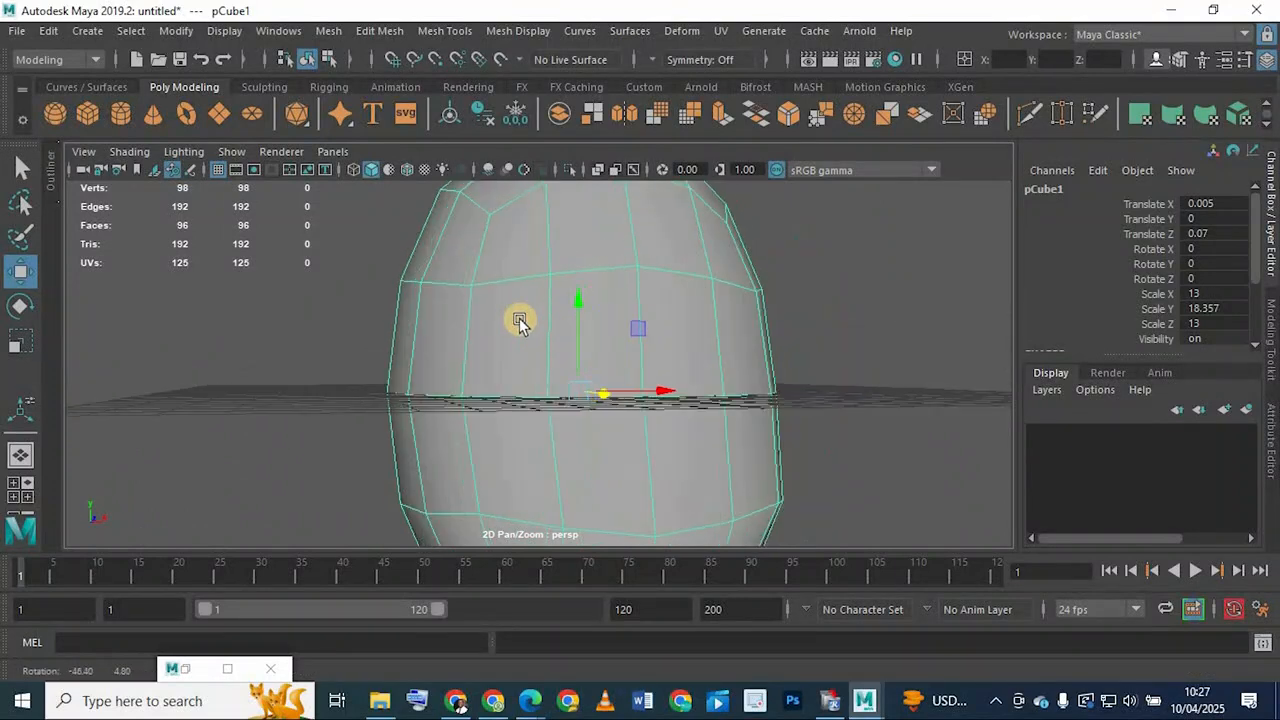
left_click_drag(680, 317, 628, 314, "alt")
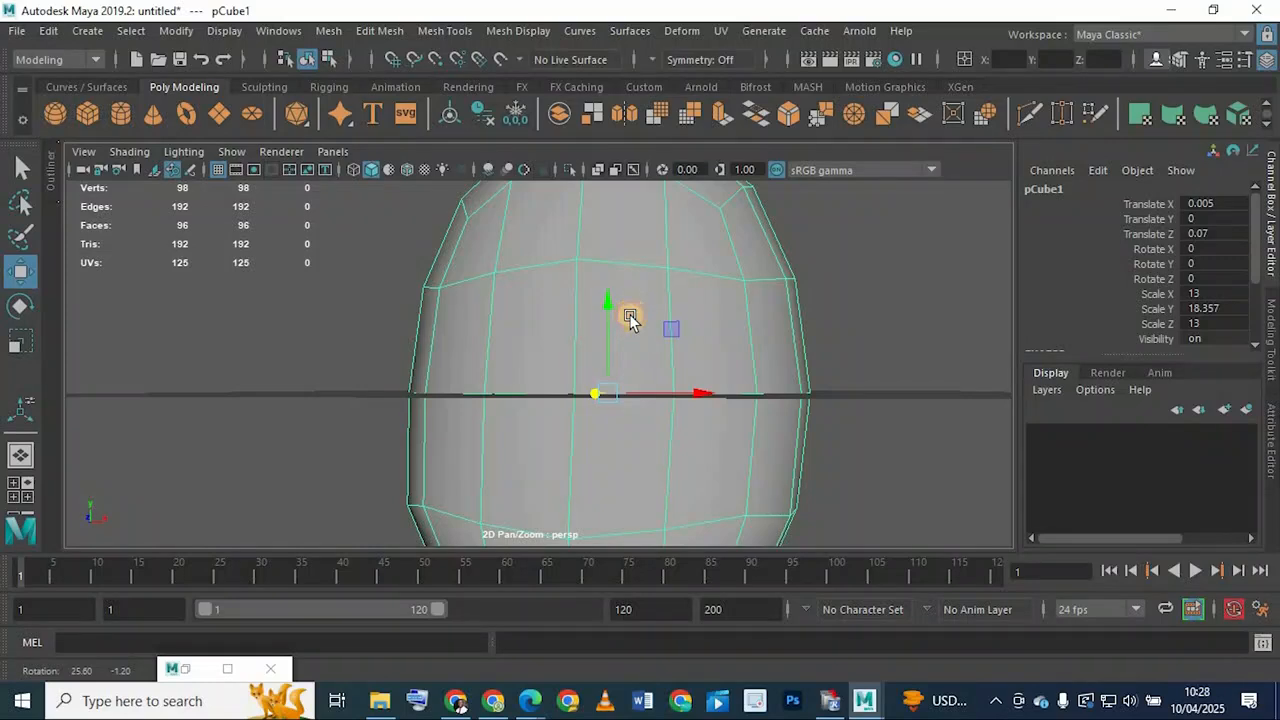
Extrude the two adjacent front faces just above the head's middle edge line and scale them inward for one eye
right_click(712, 250)
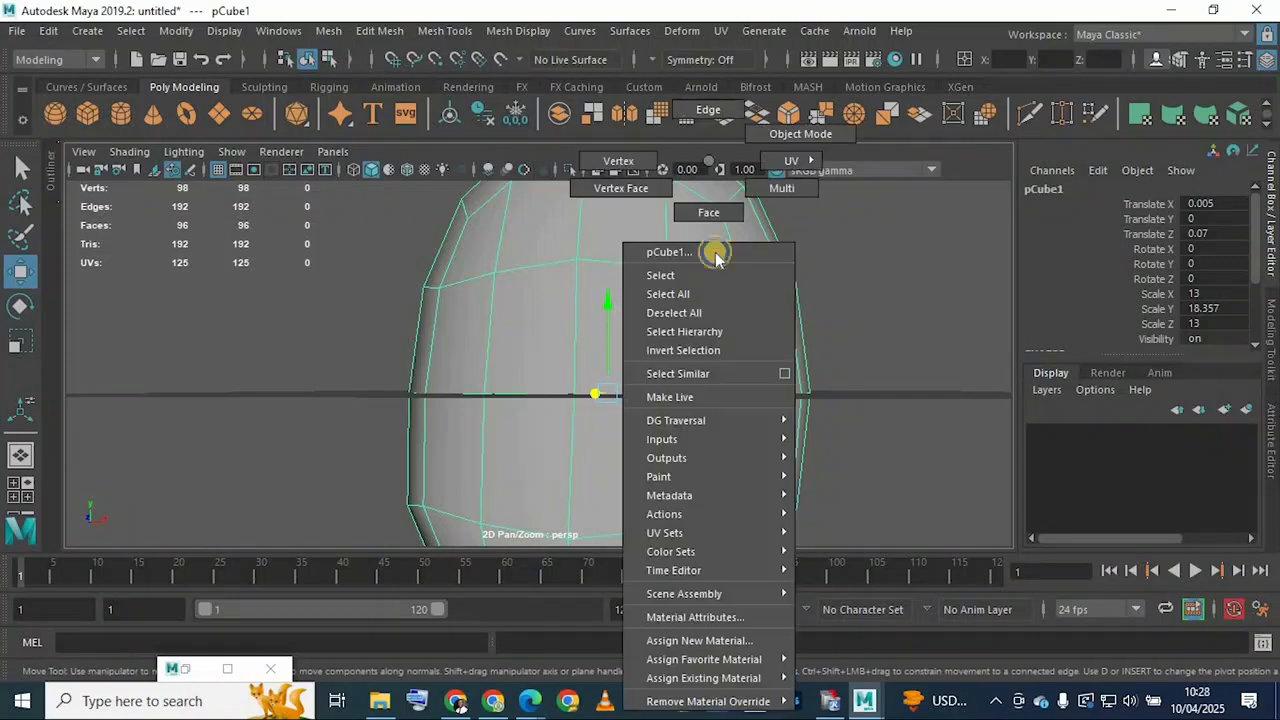
left_click(698, 211)
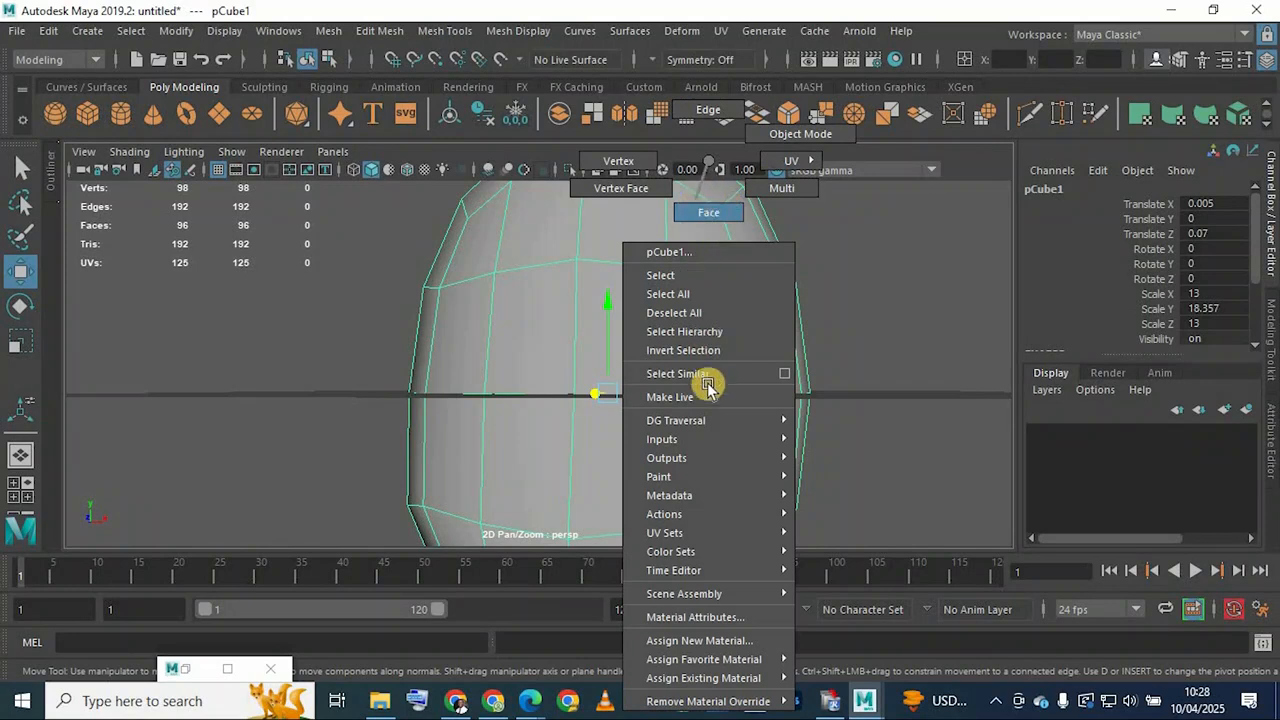
left_click(634, 362)
left_click(634, 362, "shift")
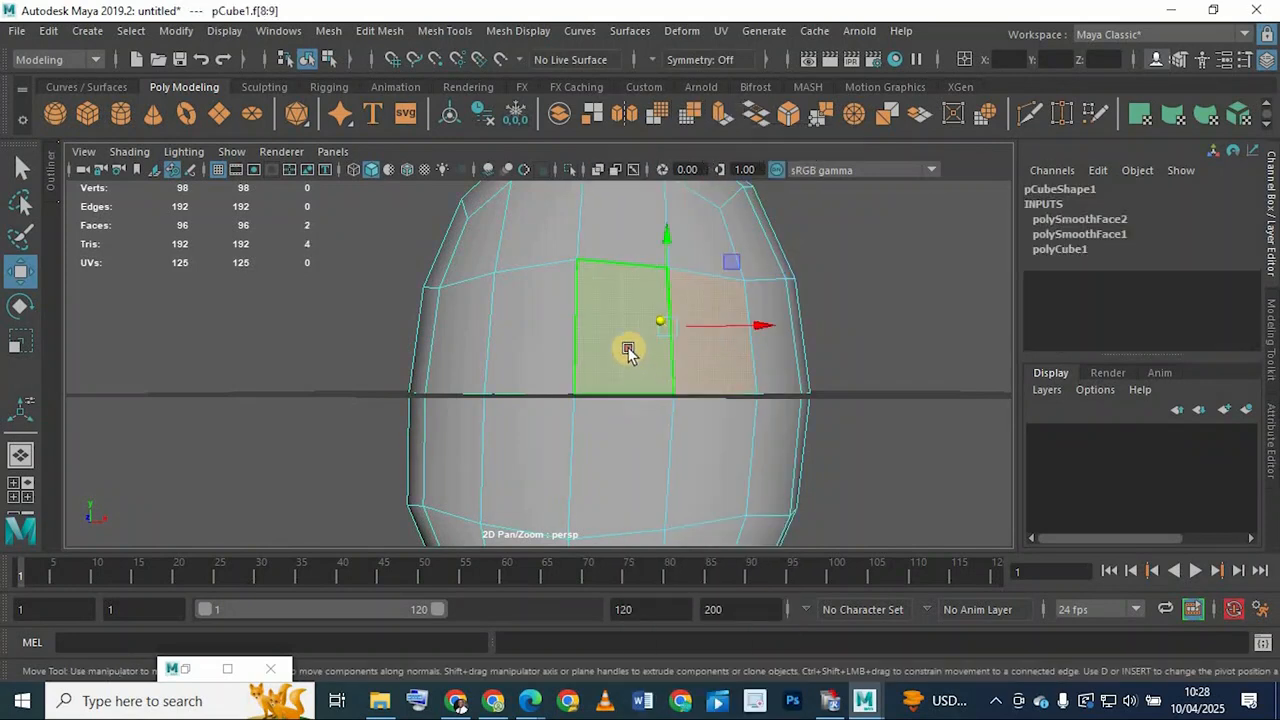
left_click_drag(629, 351, 432, 347, "alt")
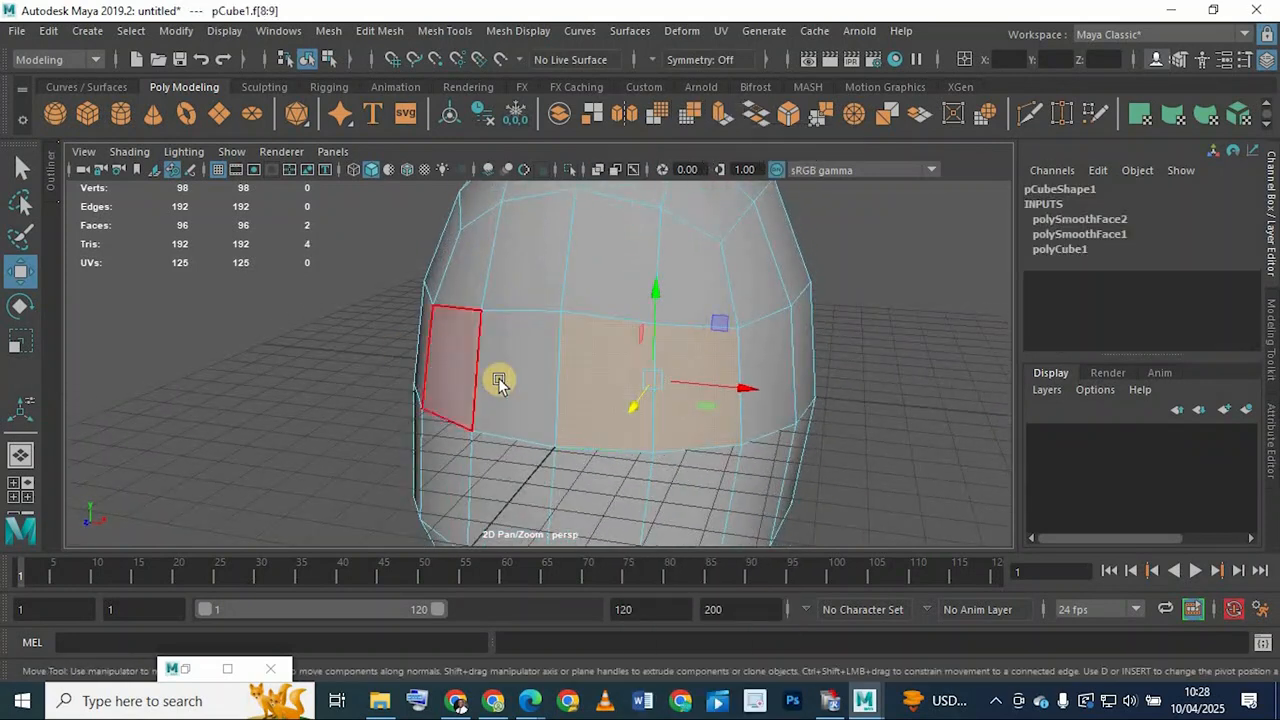
left_click_drag(774, 363, 674, 424, "alt")
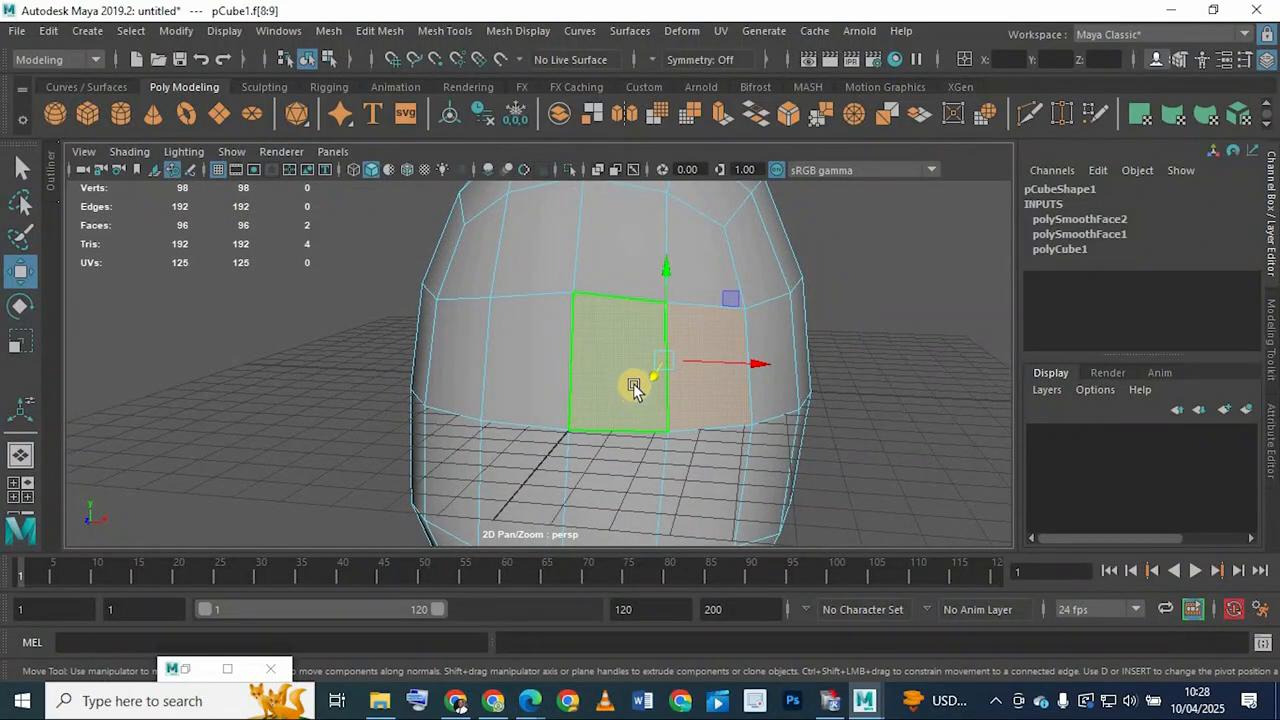
left_click(724, 116)
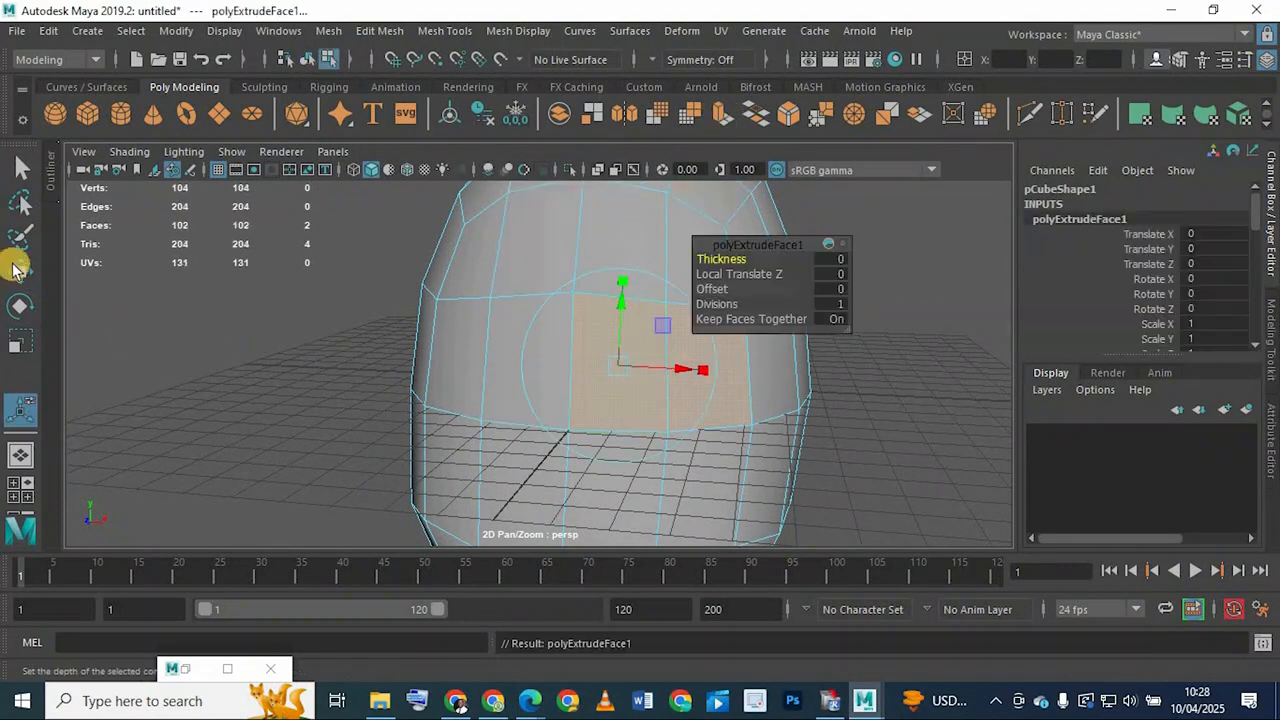
left_click(18, 270)
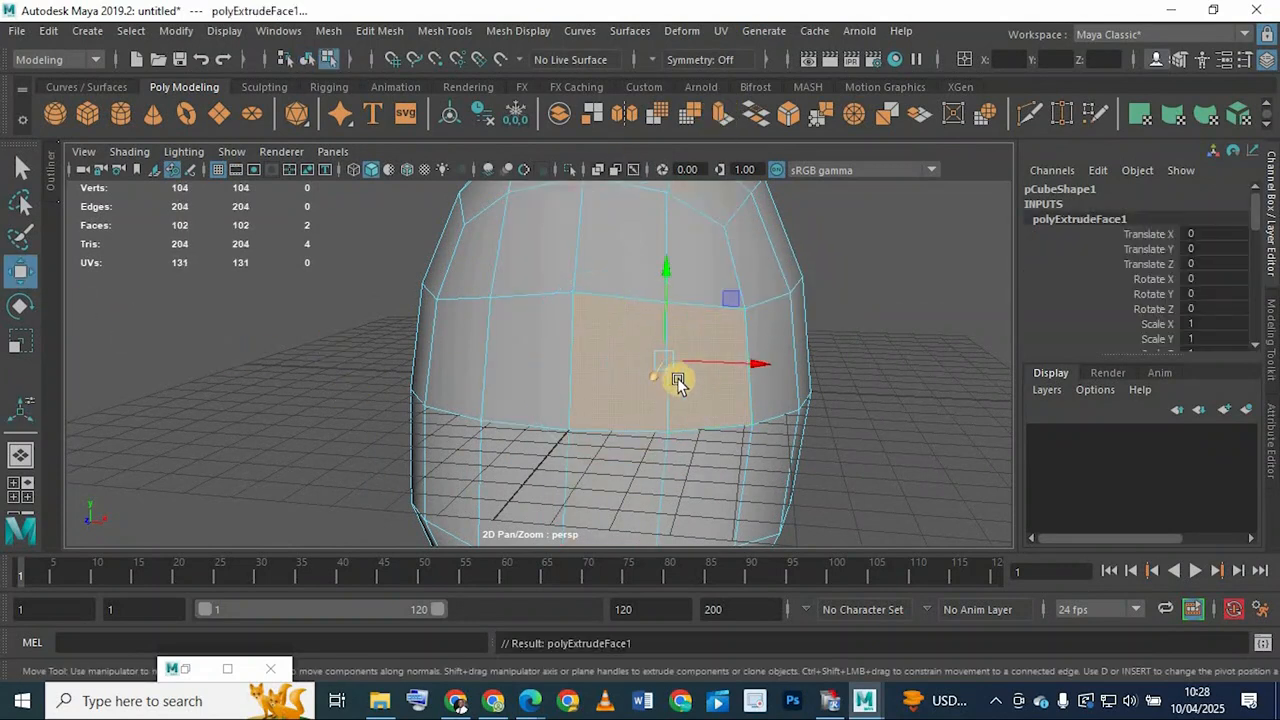
key("r")
left_click_drag(666, 387, 630, 482, "alt")
Move the inset eye faces forward to the head's surface and delete them to open the eye hole
key("w")
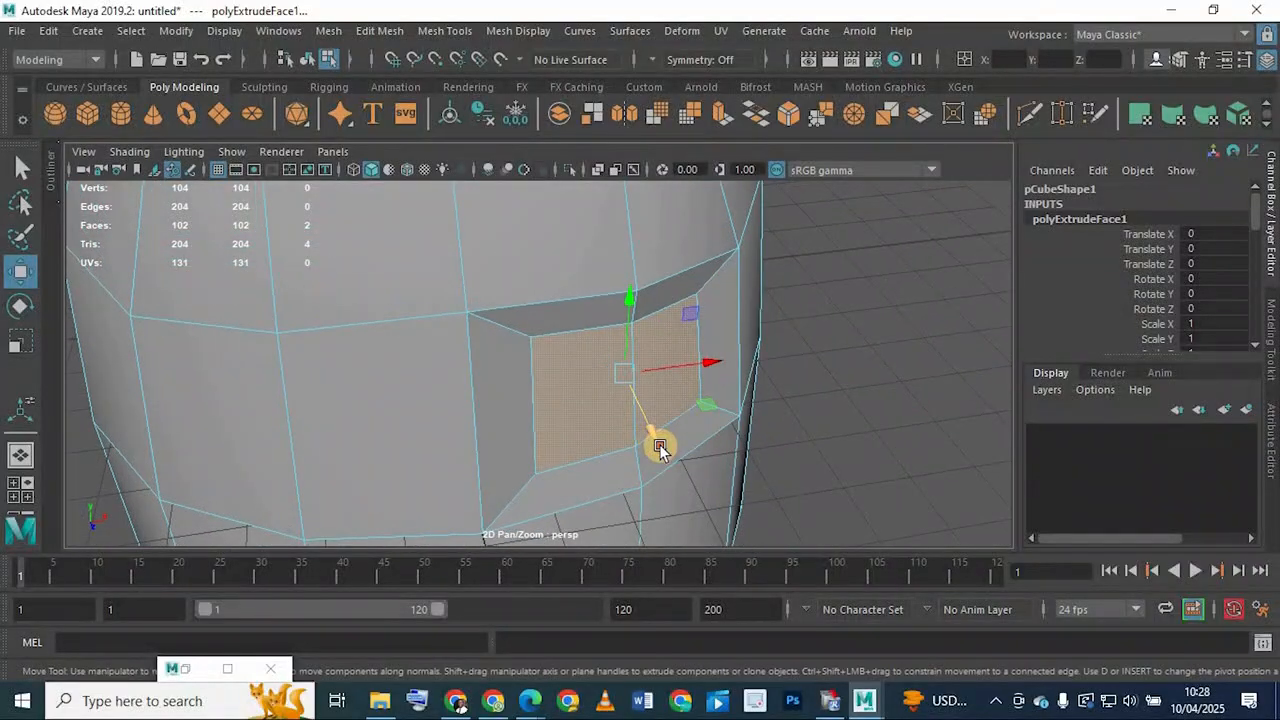
left_click_drag(655, 440, 658, 444)
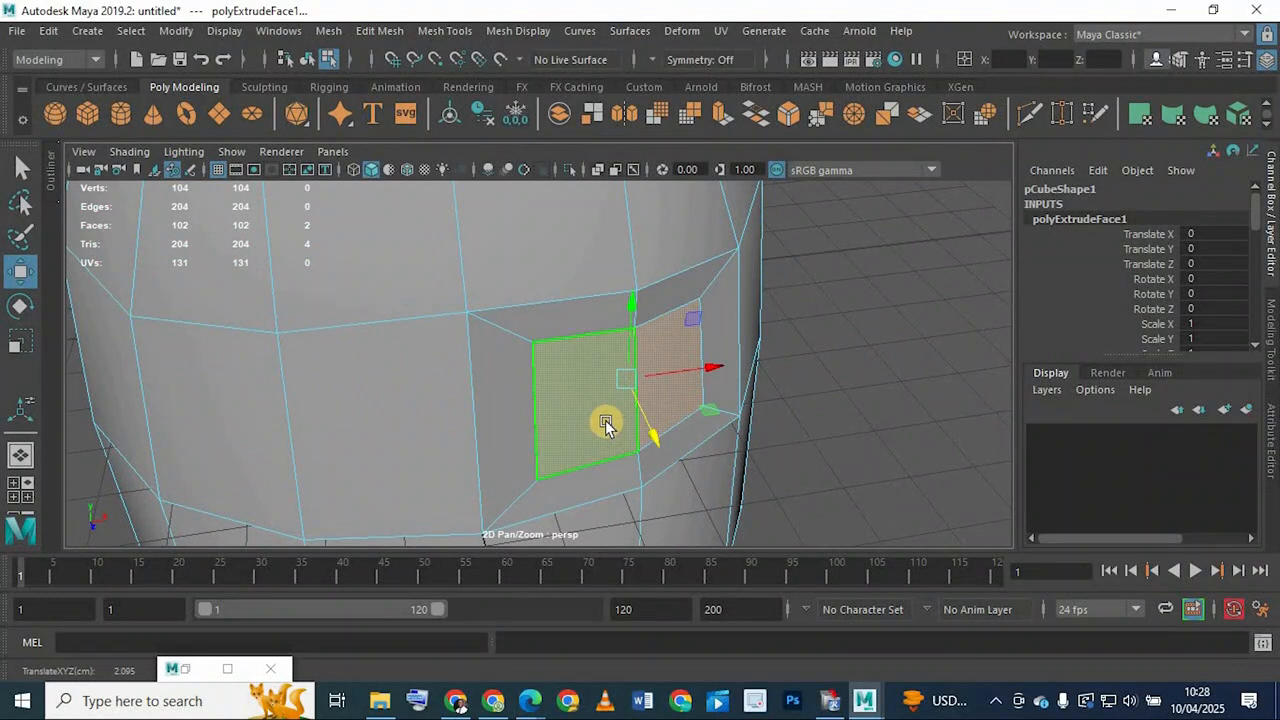
key("Delete")
Raise the short middle edge above the eye hole and lower the one below it to make the opening hexagonal
left_click_drag(609, 288, 637, 306, "alt")
right_click_drag(637, 306, 660, 110)
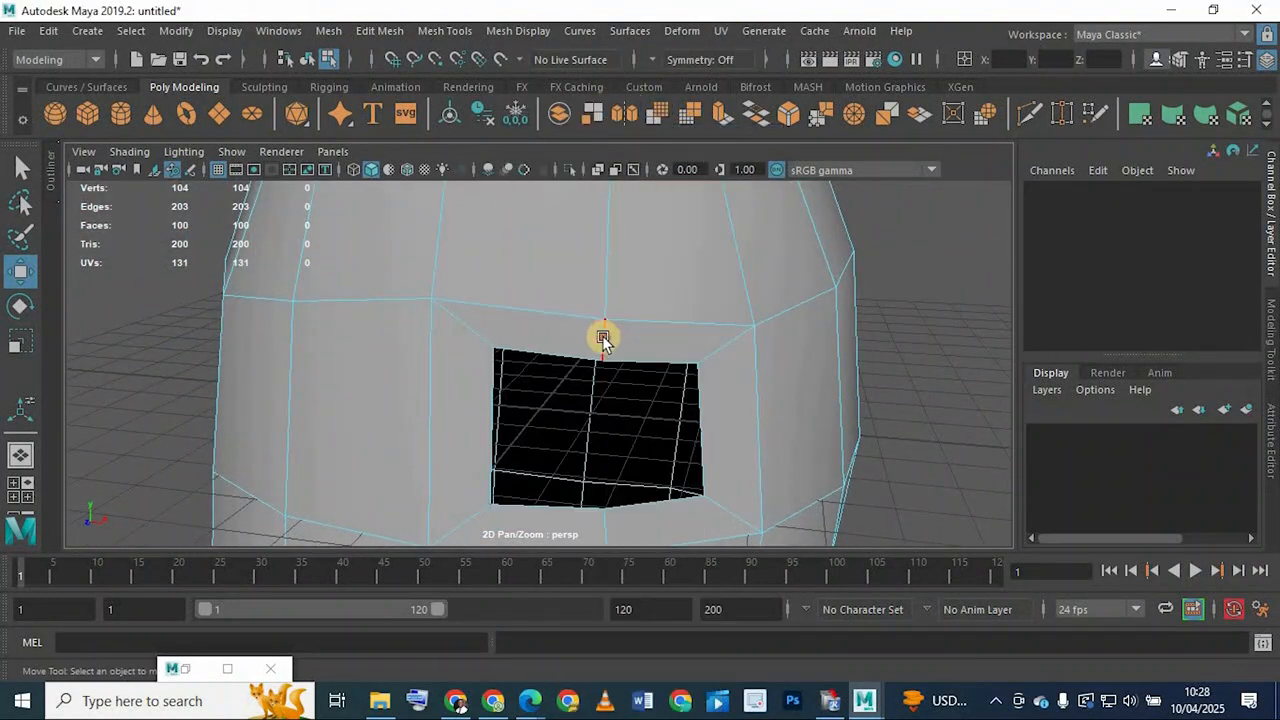
left_click(602, 335)
left_click_drag(611, 228, 612, 209)
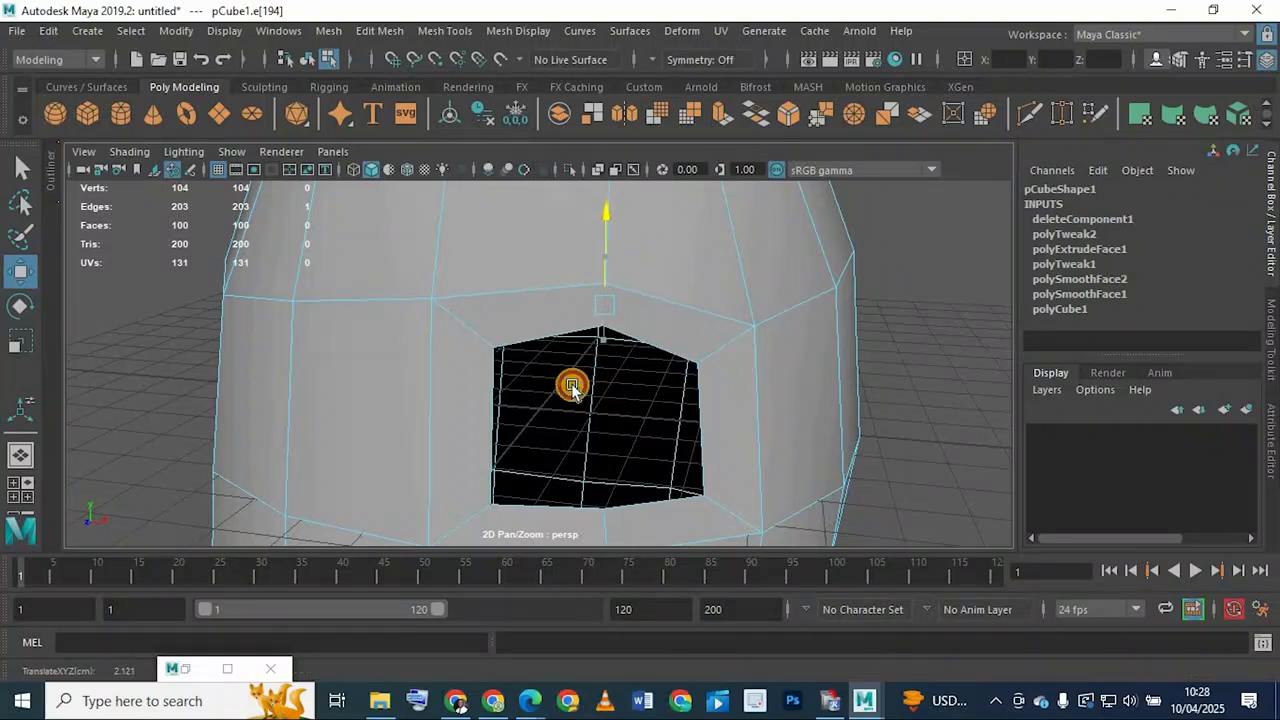
left_click_drag(572, 387, 589, 412, "alt")
left_click(589, 410)
left_click_drag(586, 314, 449, 363)
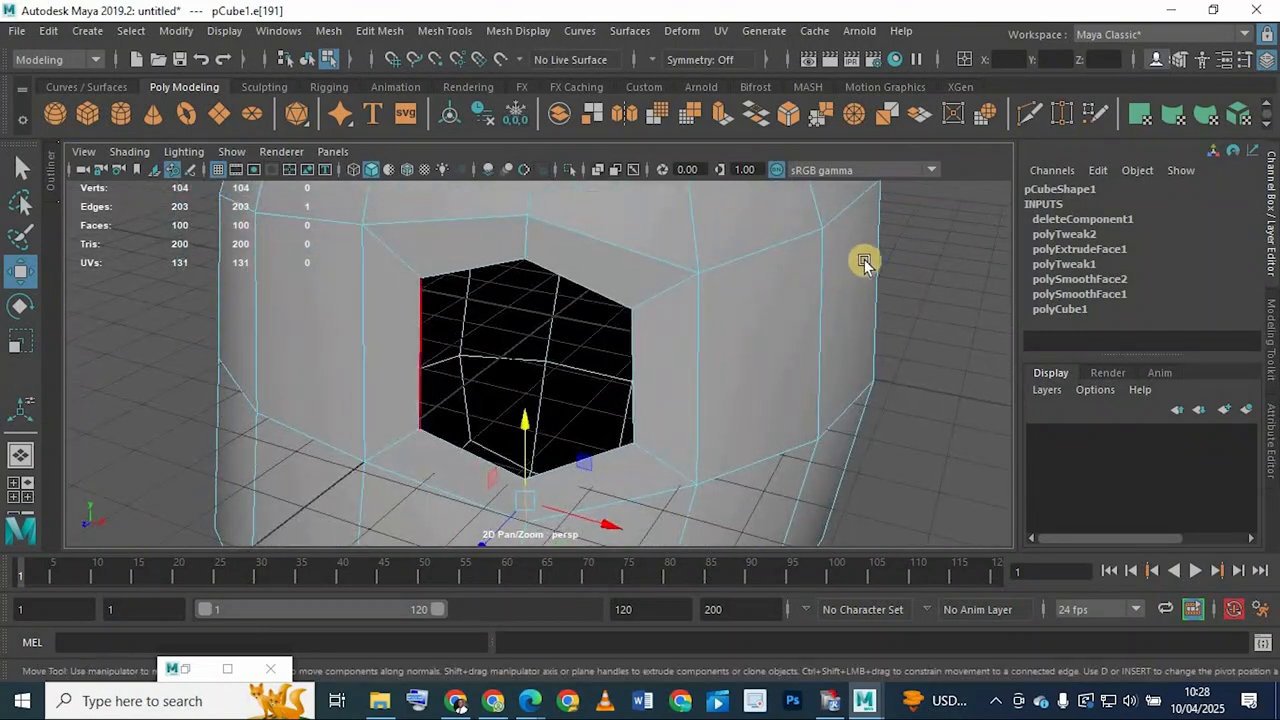
Activate the Insert Edge Loop tool from the Poly Modeling tools with its settings open
left_click(329, 87)
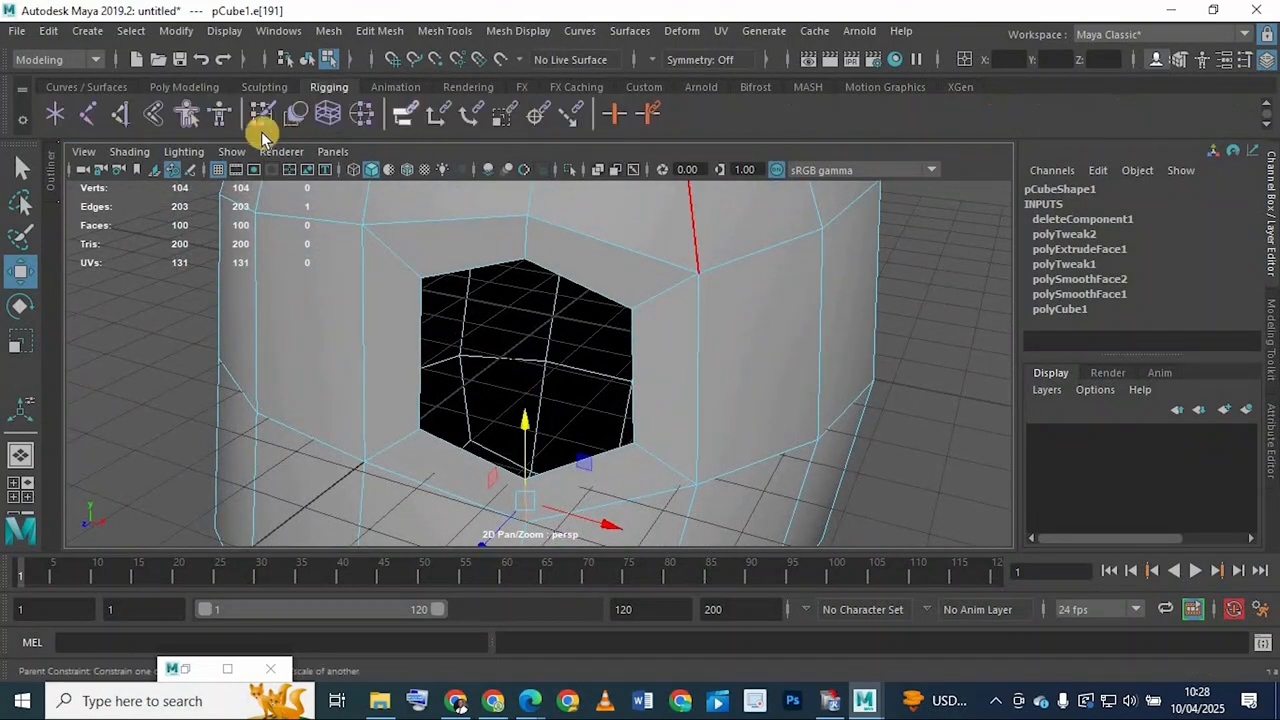
left_click(182, 86)
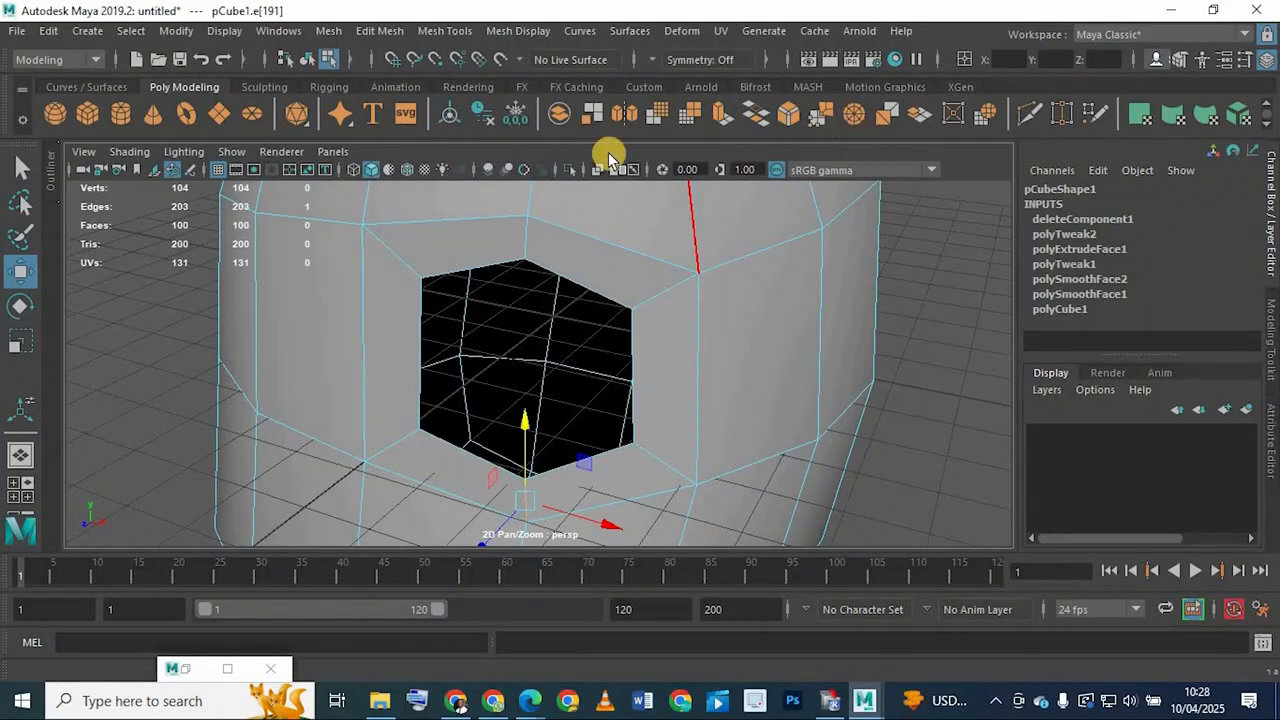
scroll(375, 113, "down", 1)
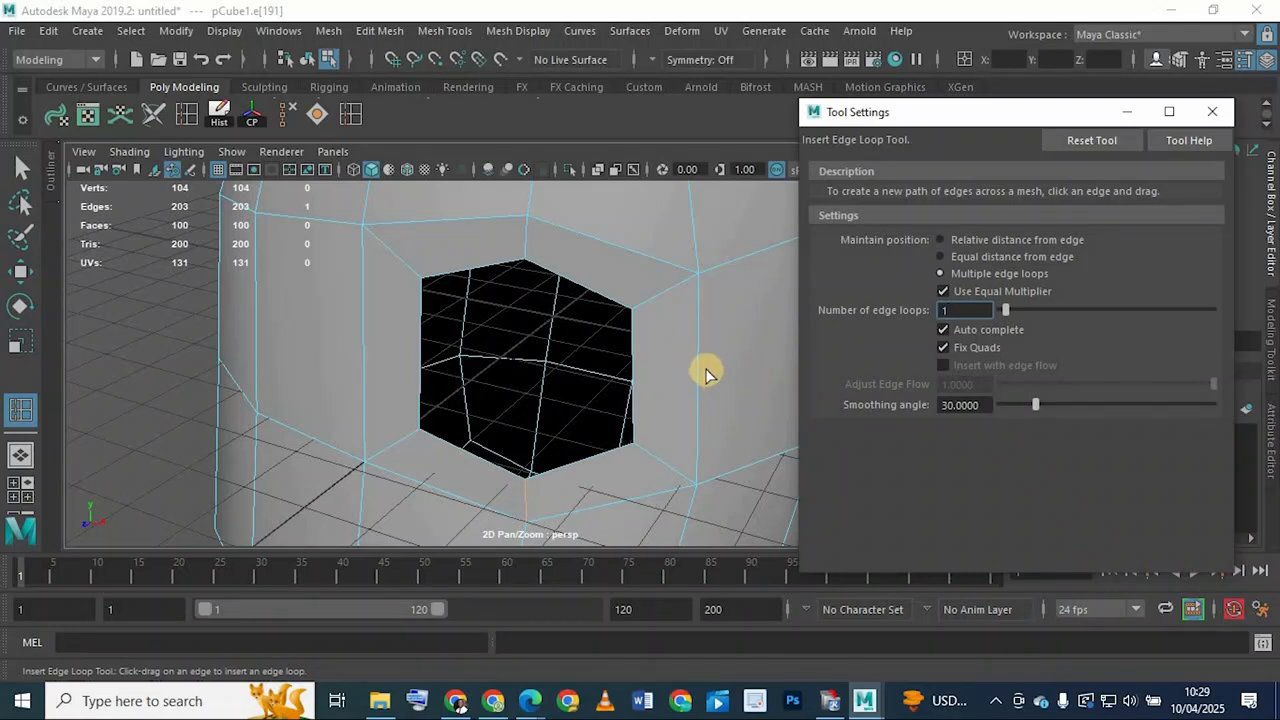
Try to insert a single horizontal edge loop around the head through the eye opening
left_click(559, 447)
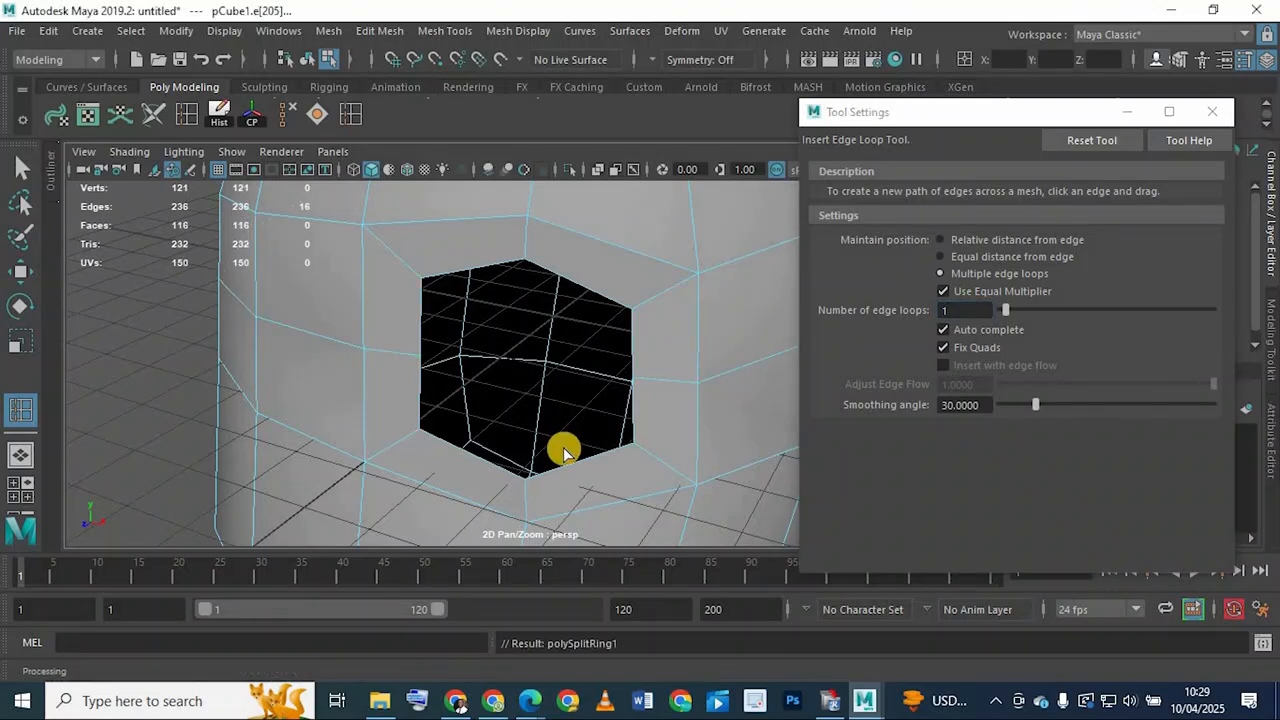
key("ctrl+z")
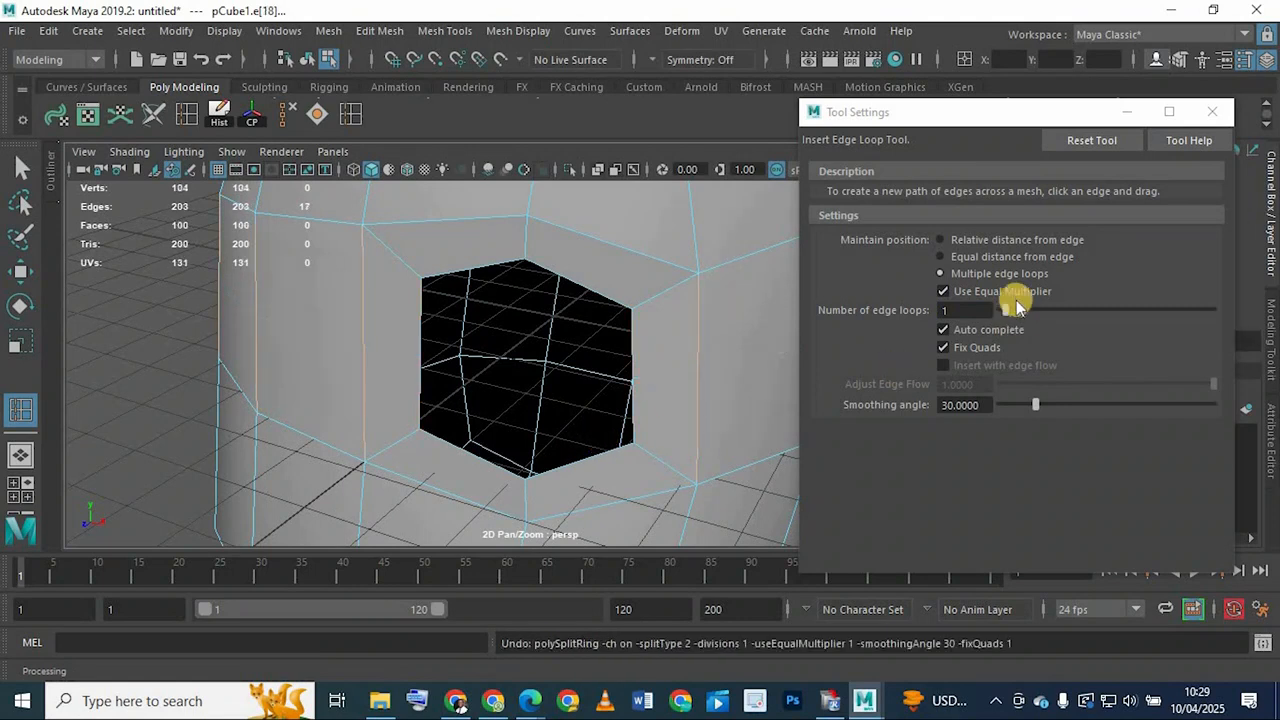
Try to insert a horizontal edge loop through the eye opening using the relative distance from edge option
left_click(946, 244)
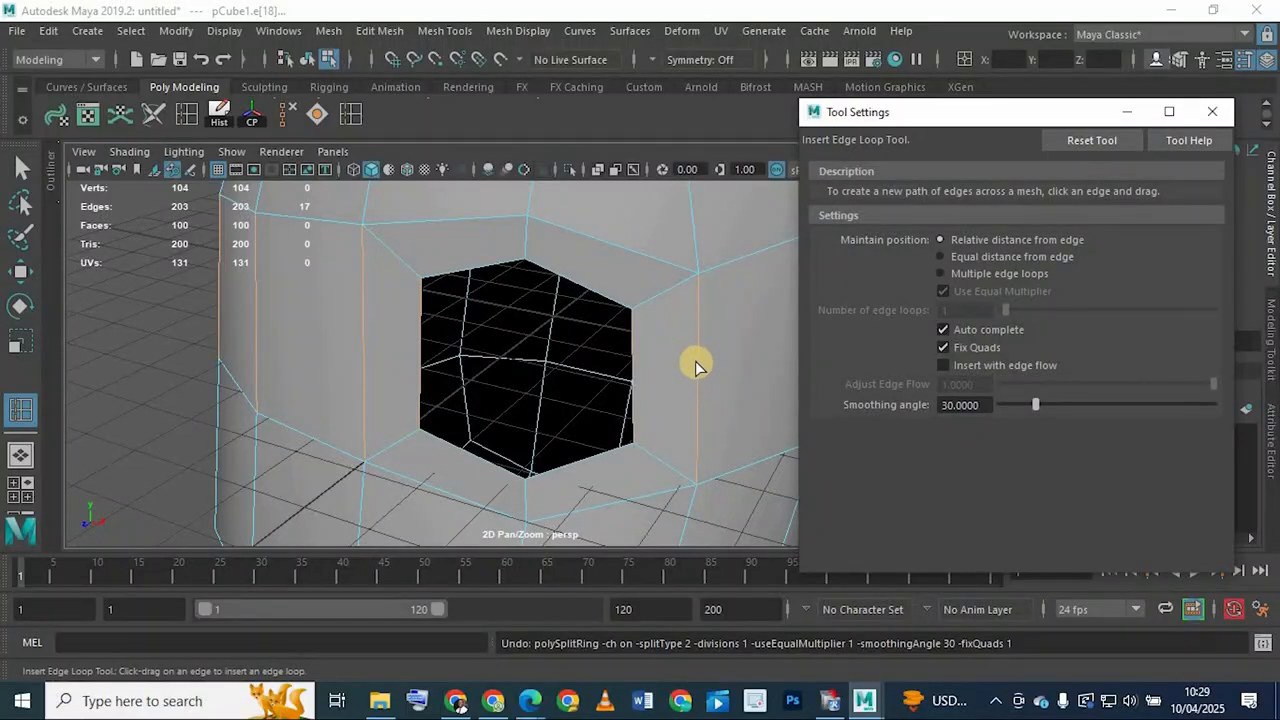
left_click_drag(695, 287, 690, 386)
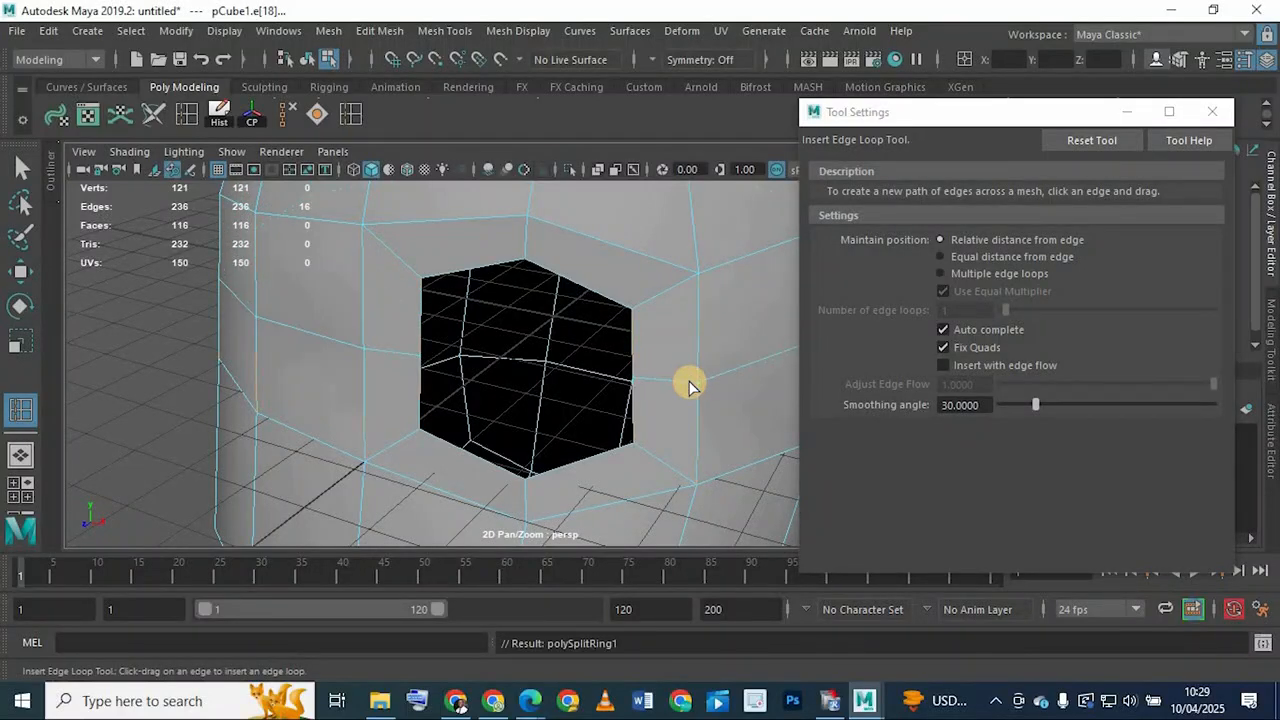
key("ctrl+z")
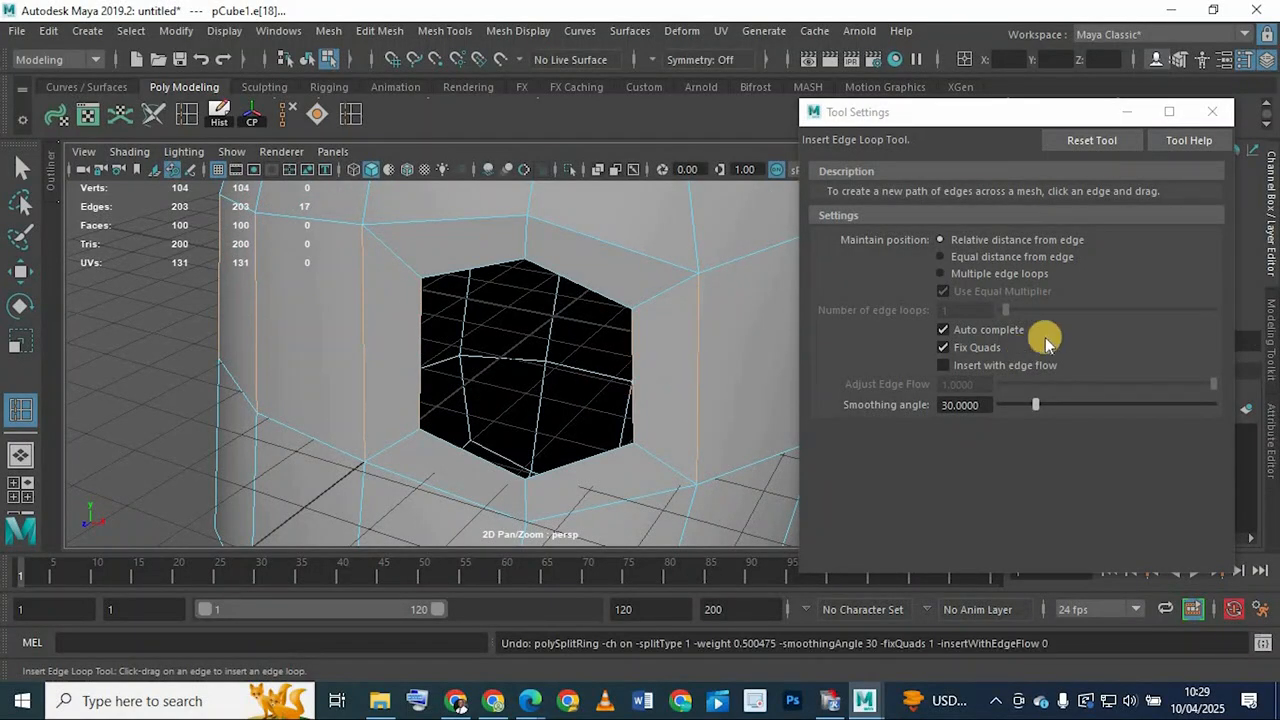
Try to insert two evenly spaced horizontal edge loops through the eye opening using the multiple edge loops option
left_click(940, 274)
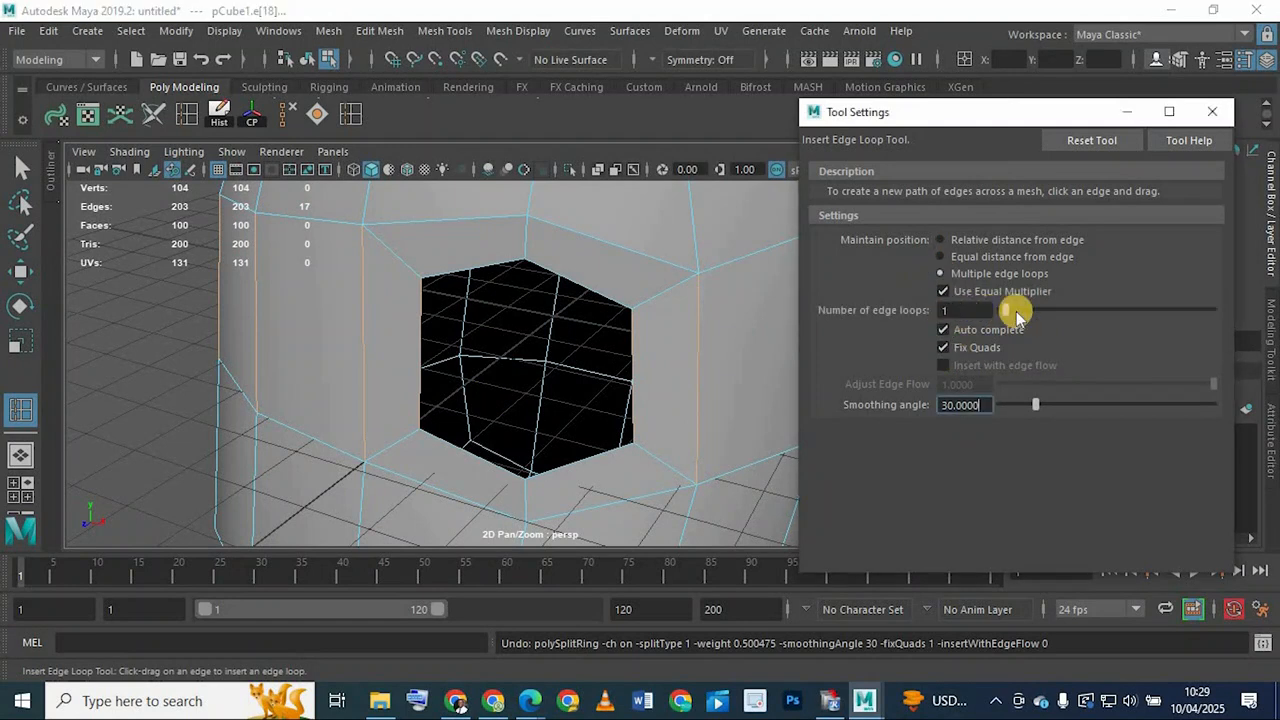
left_click(700, 367)
key("ctrl+z")
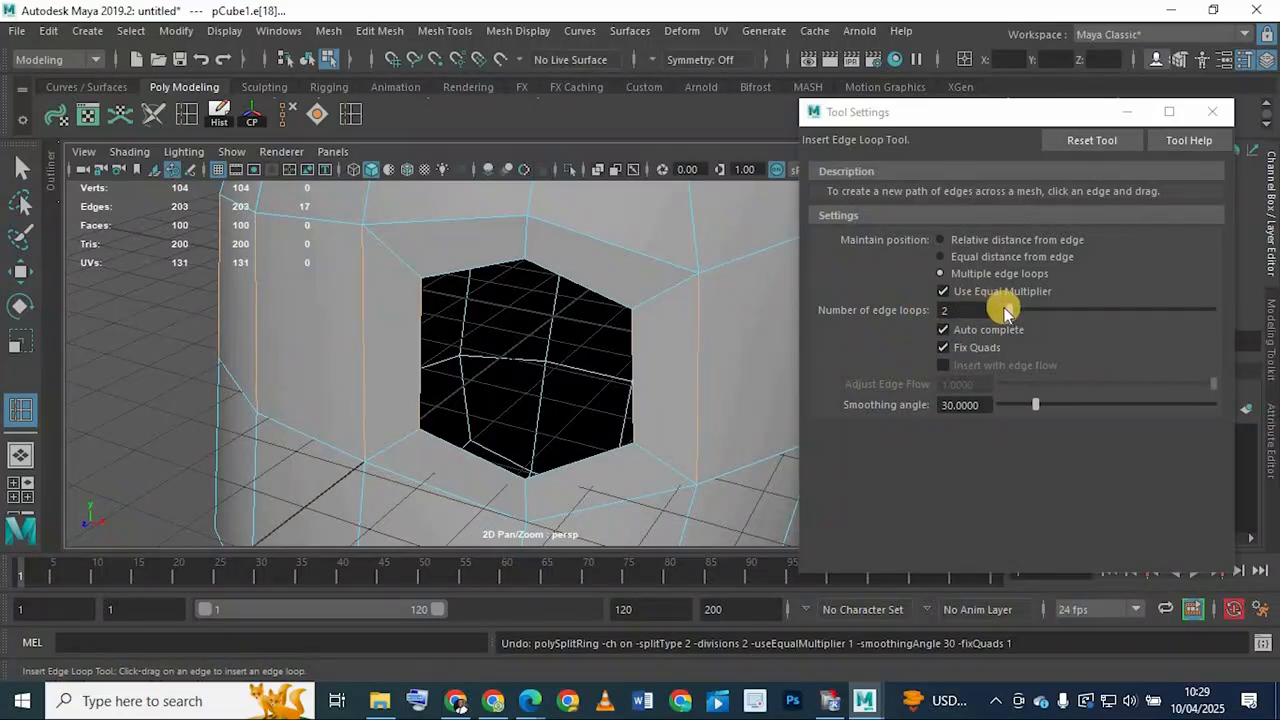
Set the number of edge loops to 1 and insert a horizontal loop around the head through the eye opening
left_click_drag(1007, 312, 1003, 312)
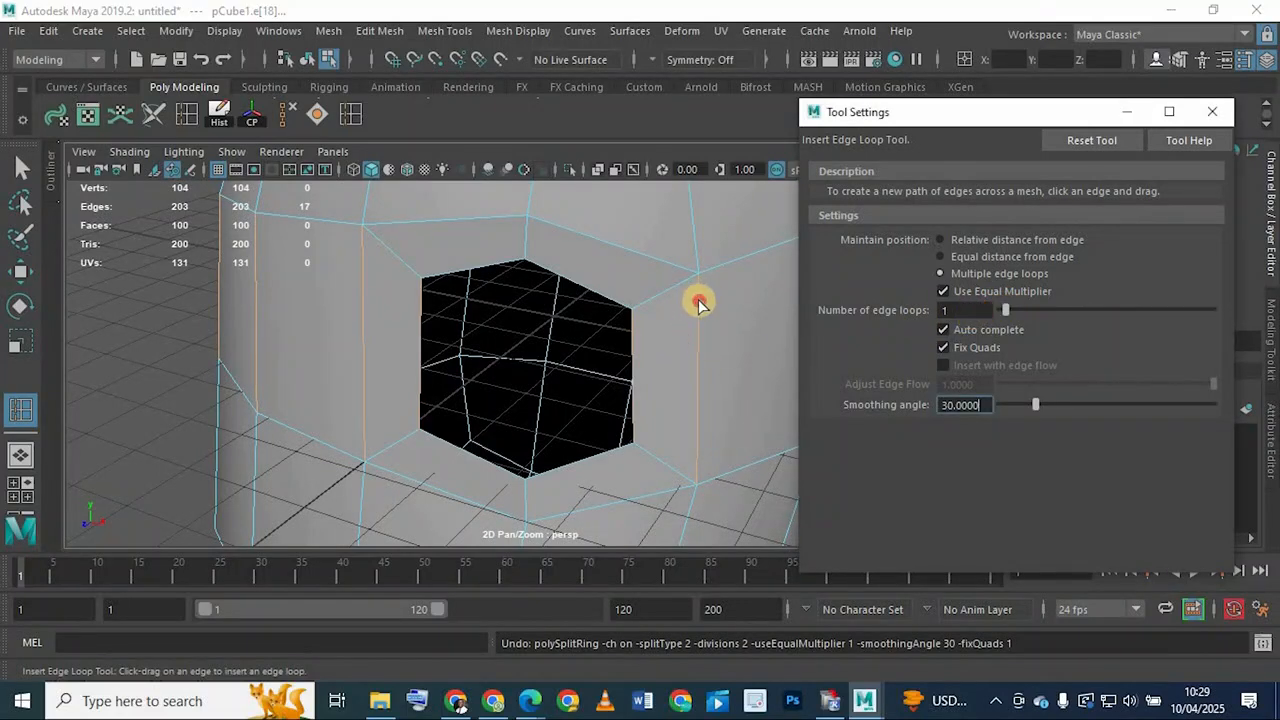
left_click_drag(699, 304, 690, 406)
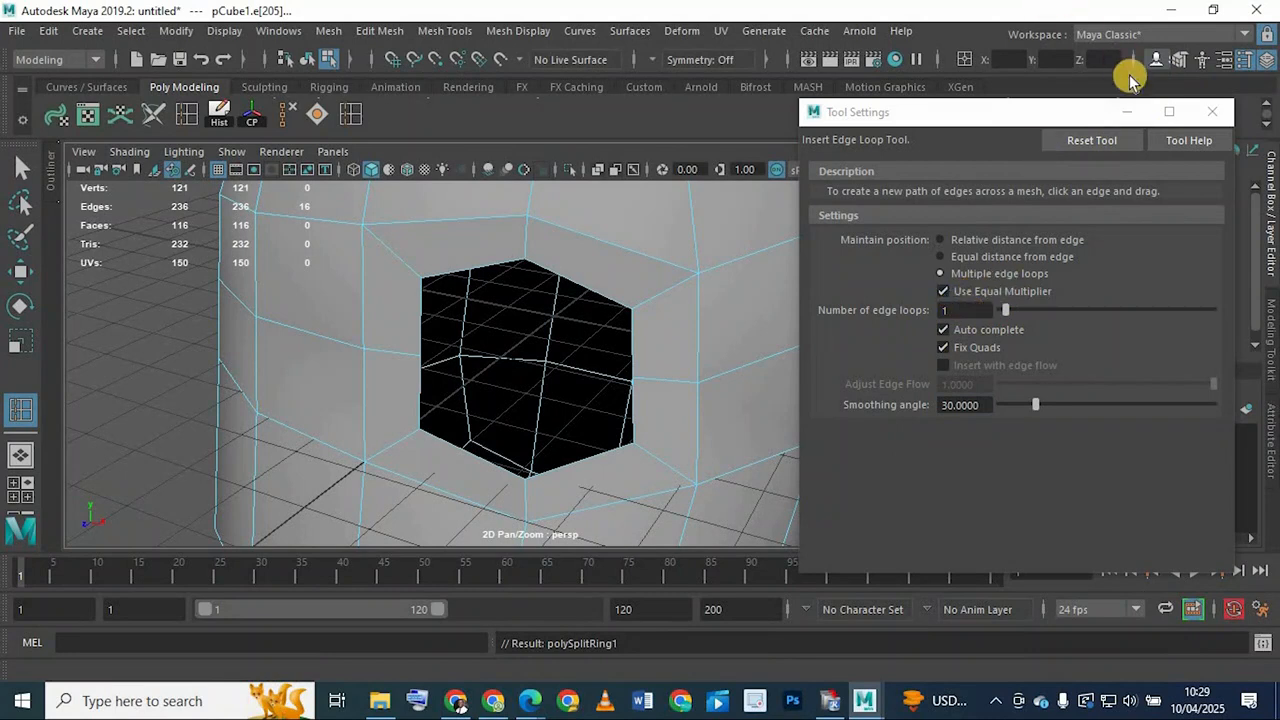
Move the new short horizontal edge beside the eye hole outward along X to round the opening's outer side
right_click(744, 328)
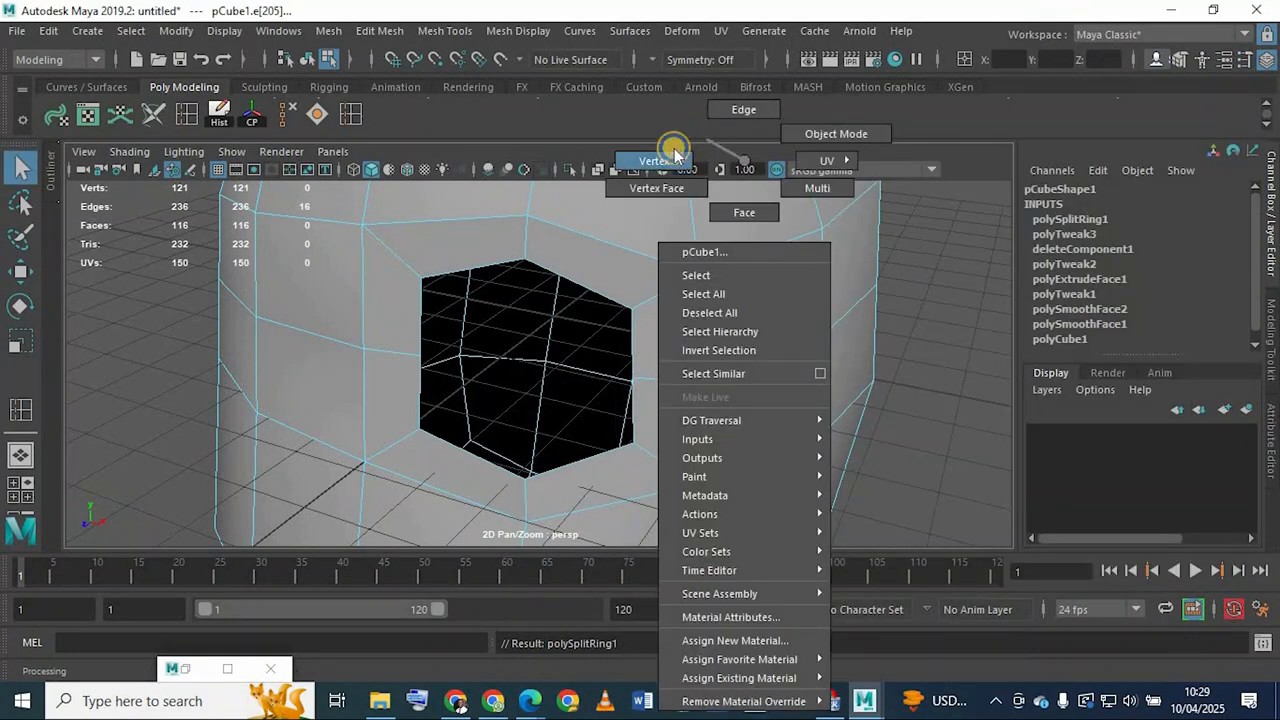
right_click_drag(688, 432, 686, 430)
left_click_drag(723, 388, 632, 316, "alt")
left_click_drag(669, 354, 694, 300, "alt")
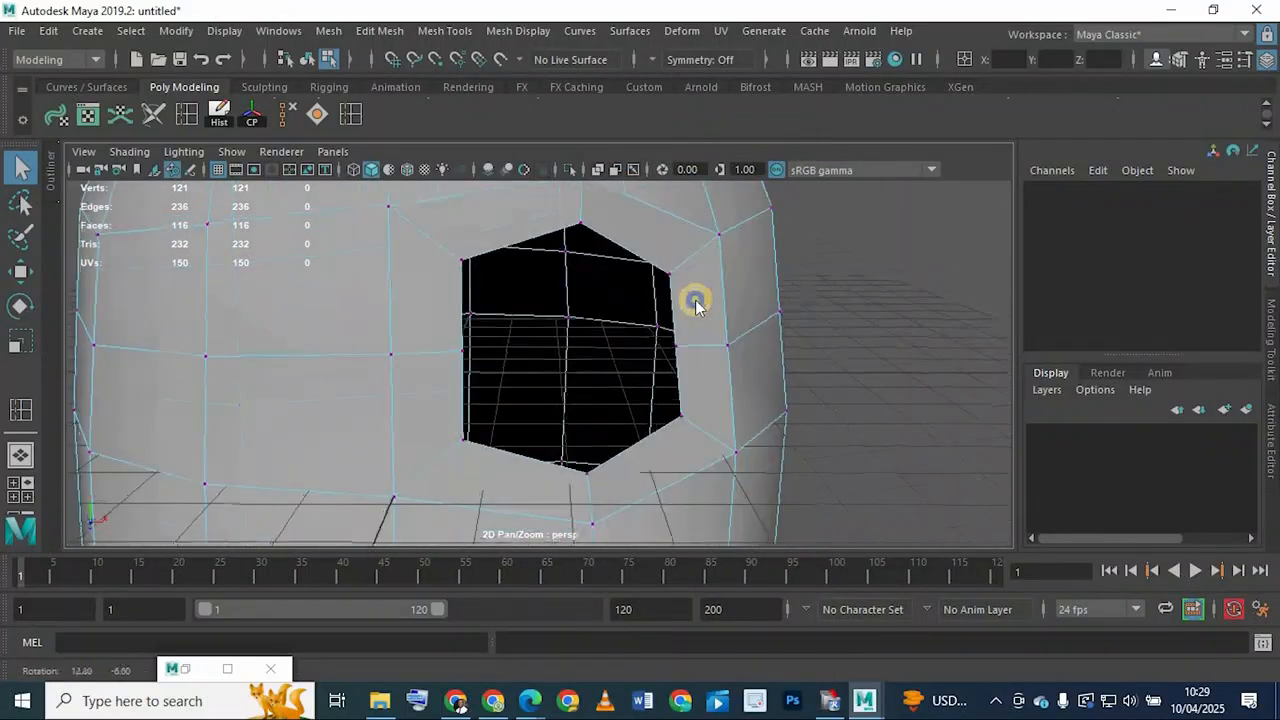
right_click_drag(694, 300, 696, 112)
left_click(717, 344)
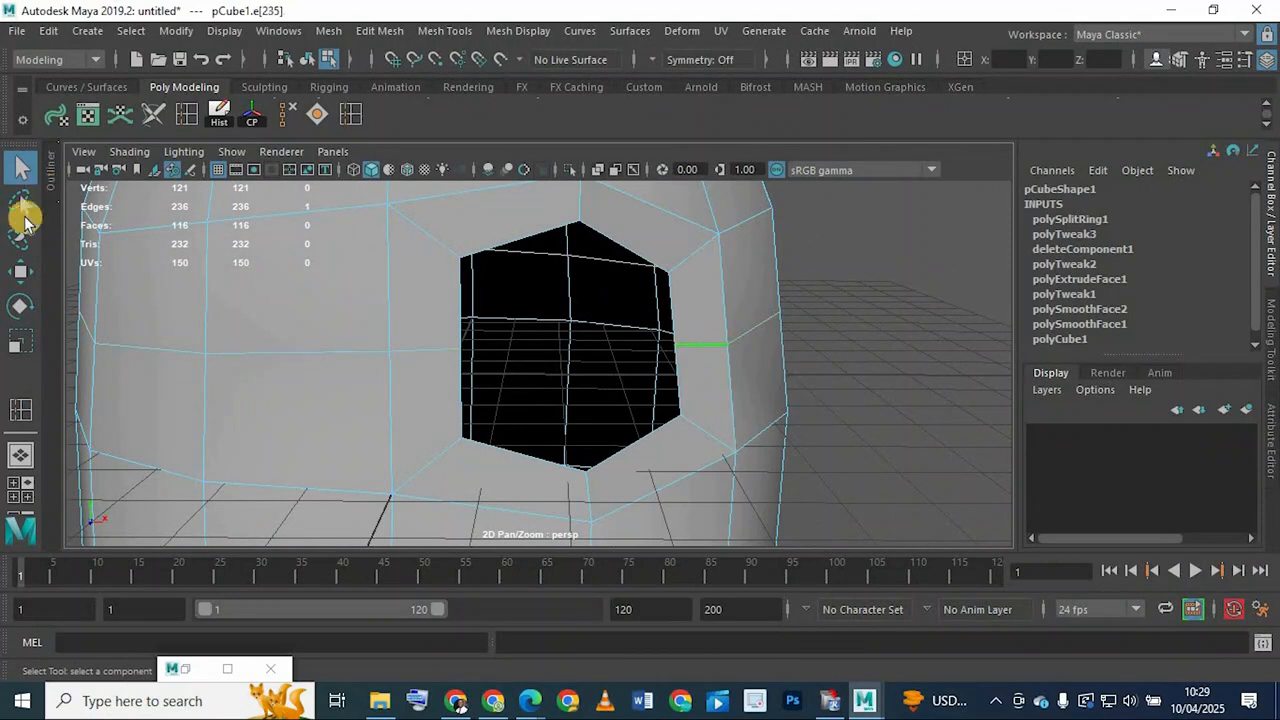
left_click(10, 278)
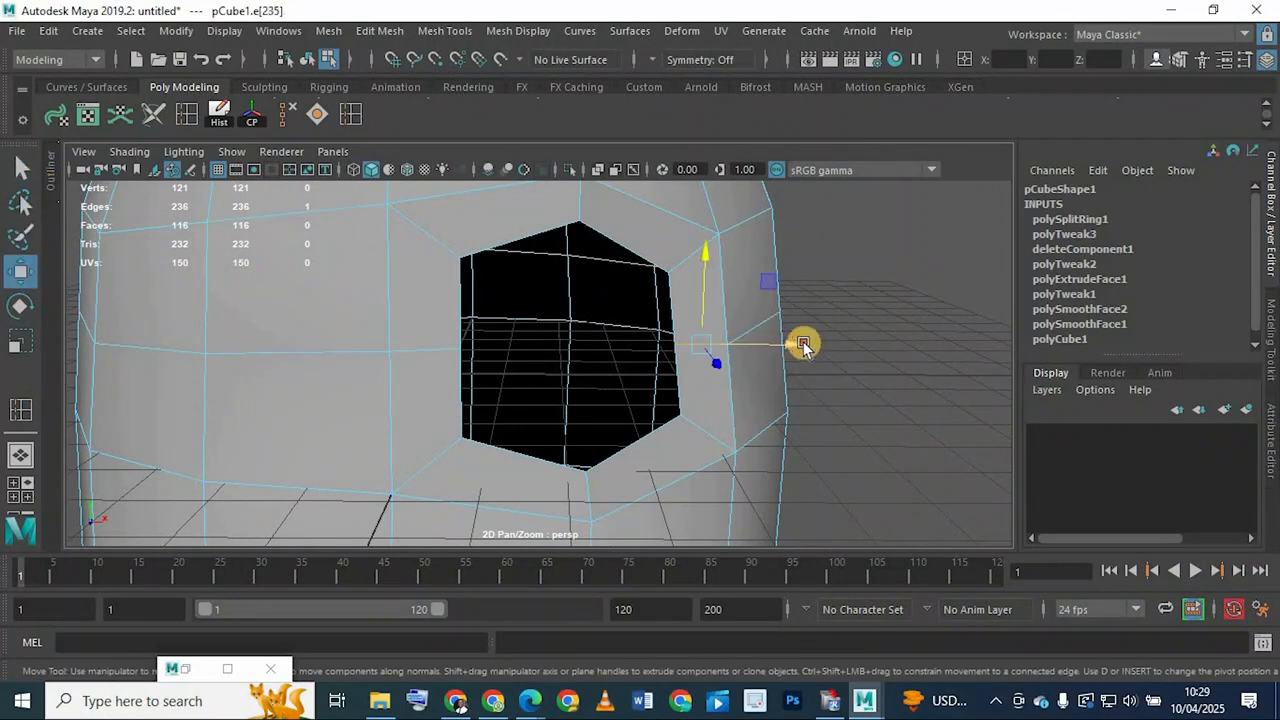
left_click_drag(808, 345, 814, 344)
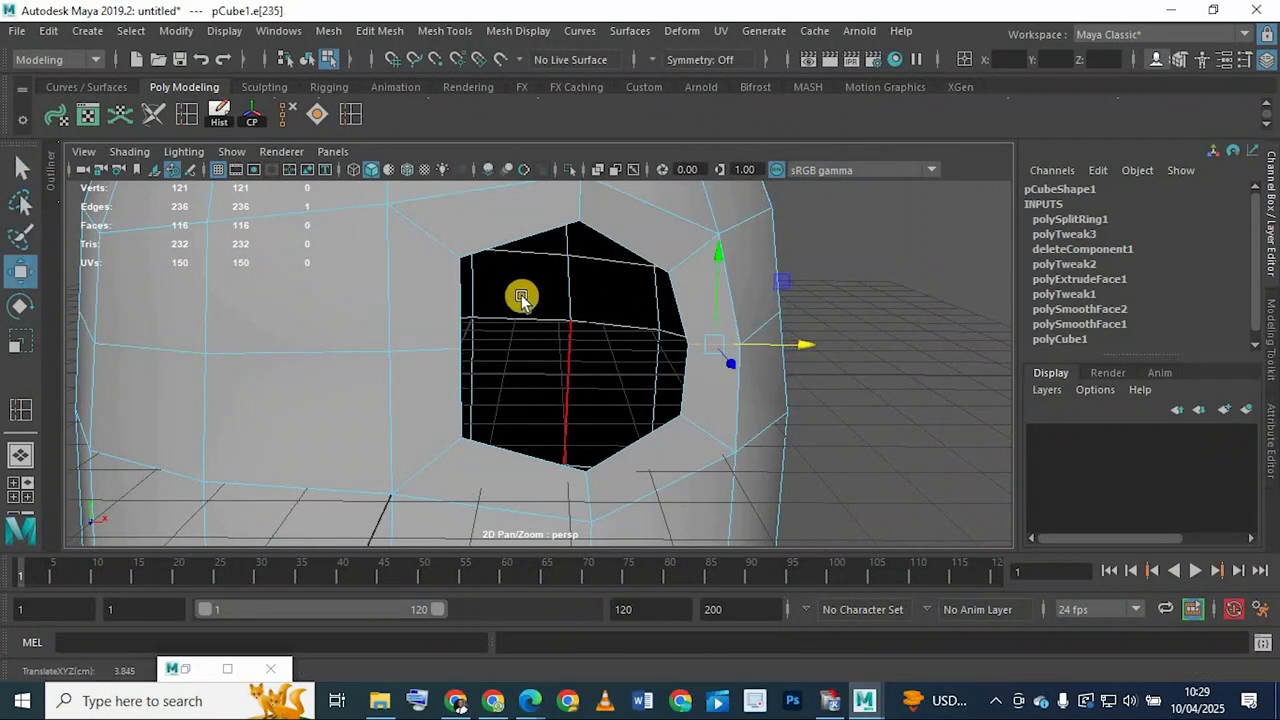
Return to object mode and examine the rounded eye opening on the whole head from near and far
left_click_drag(521, 294, 634, 318, "alt")
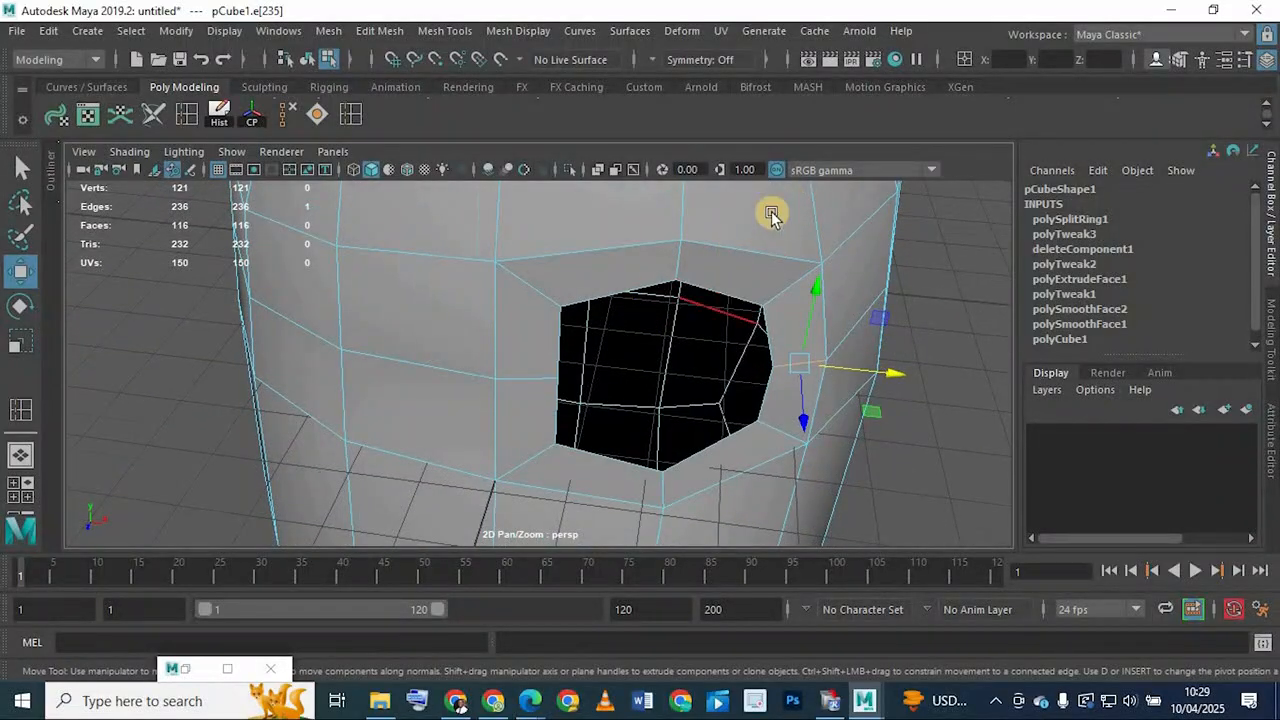
left_click_drag(771, 213, 841, 184, "alt")
right_click_drag(770, 235, 862, 135)
scroll(755, 343, "down", 8)
left_click(755, 343)
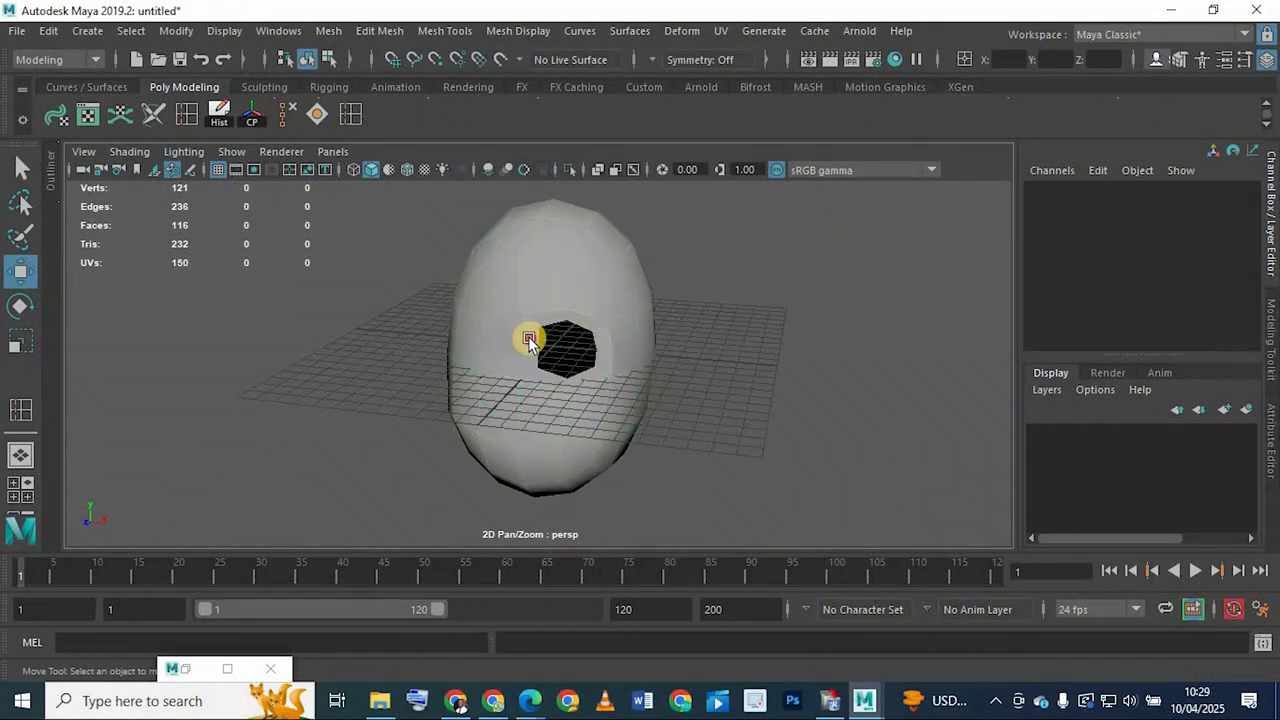
scroll(530, 340, "up", 5)
left_click_drag(530, 340, 609, 320, "alt")
left_click(586, 342)
left_click_drag(340, 275, 382, 341, "alt")
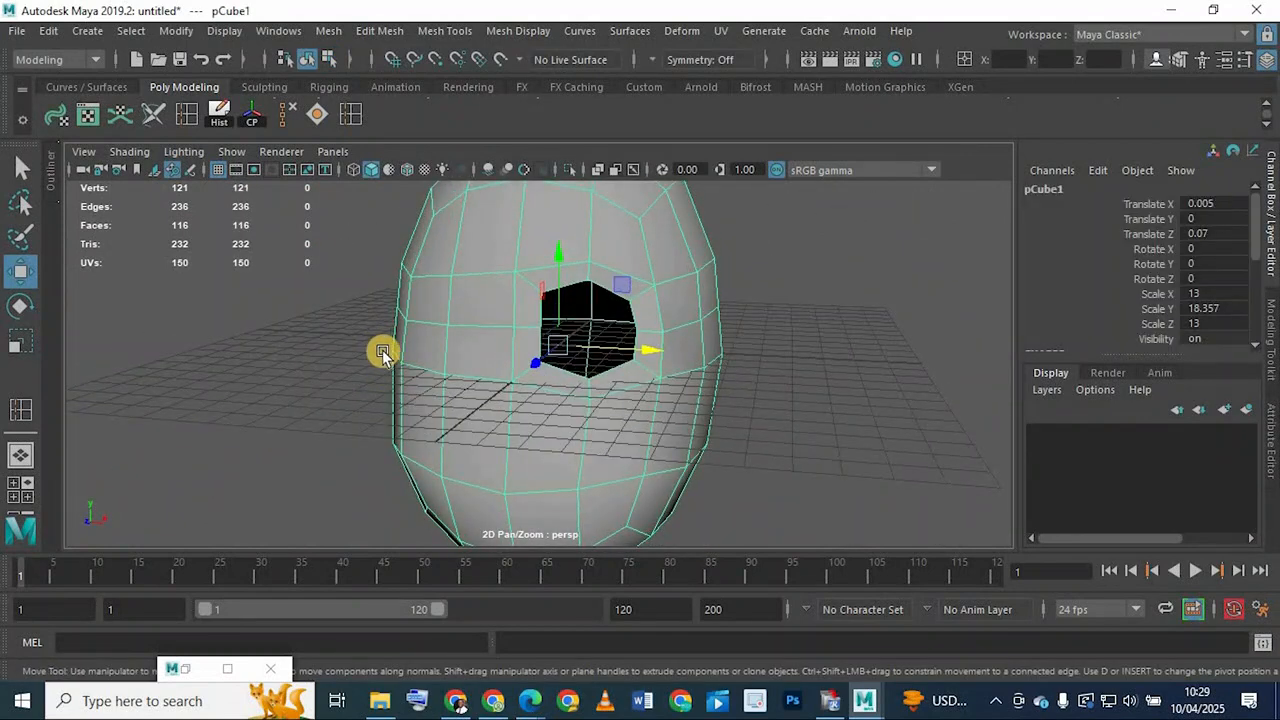
In the wireframe front view, delete all faces of the head half that has no eye opening
right_click_drag(434, 162, 430, 217)
scroll(443, 362, "down", 7)
key("space")
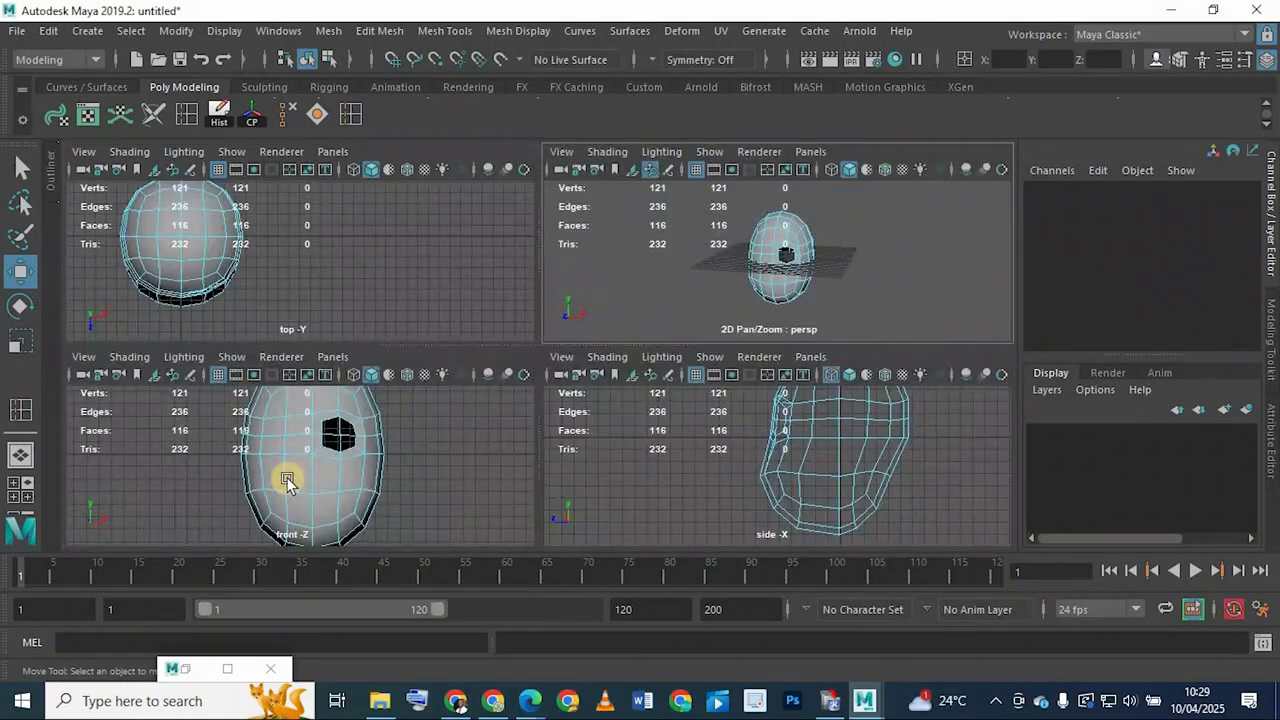
key("space")
scroll(472, 320, "down", 3)
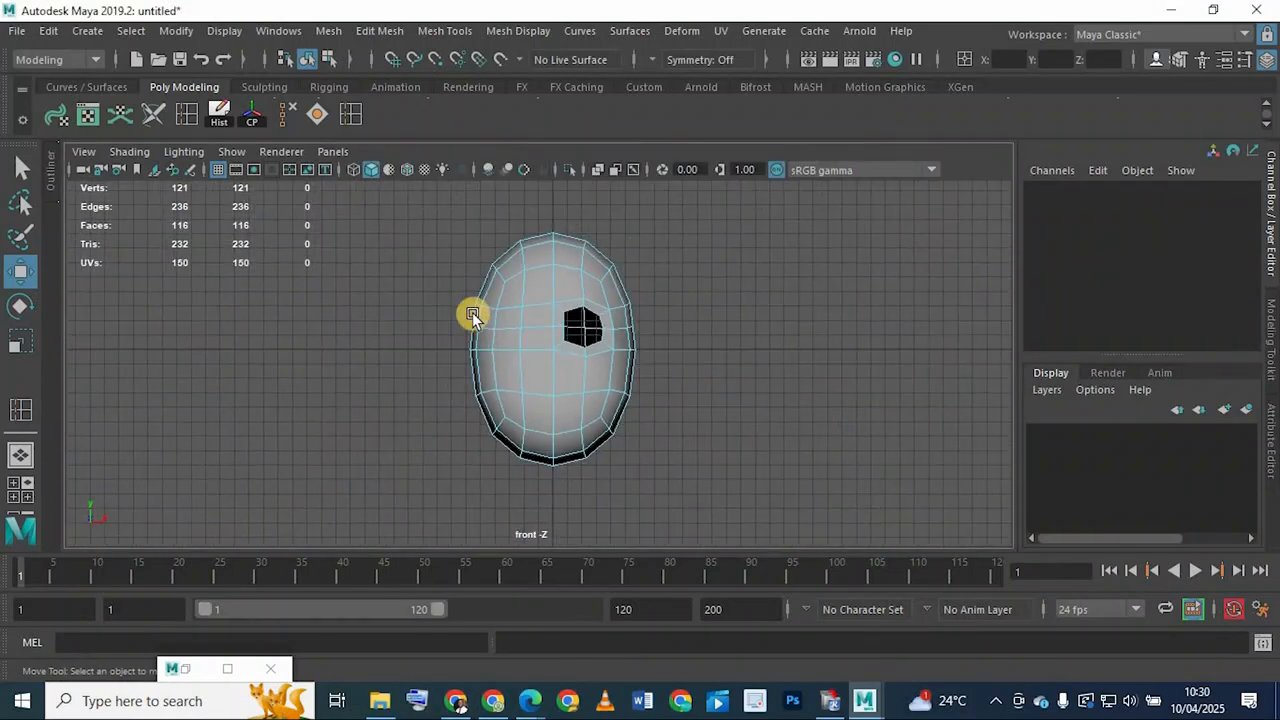
key("4")
middle_click_drag(425, 303, 436, 330, "alt")
left_click_drag(450, 212, 531, 560)
key("Delete")
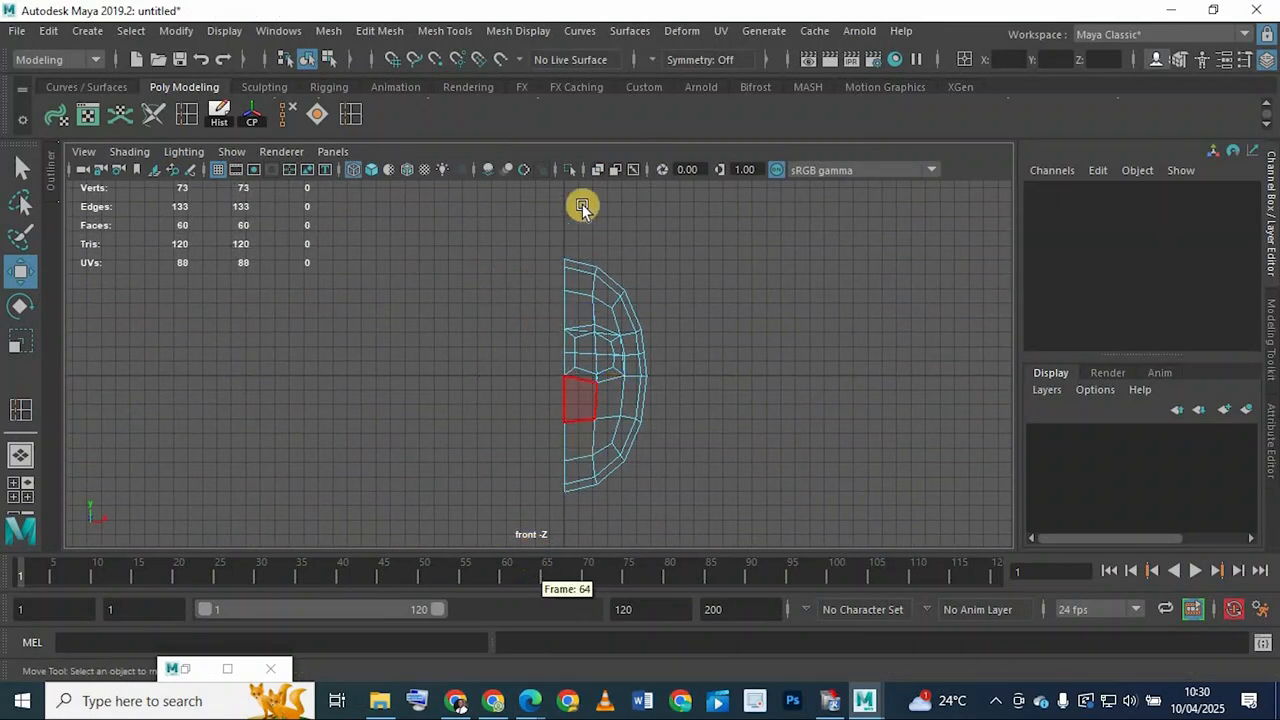
Return the remaining half head to object mode, show it in the perspective view and open the Mirror options
scroll(582, 207, "up", 2)
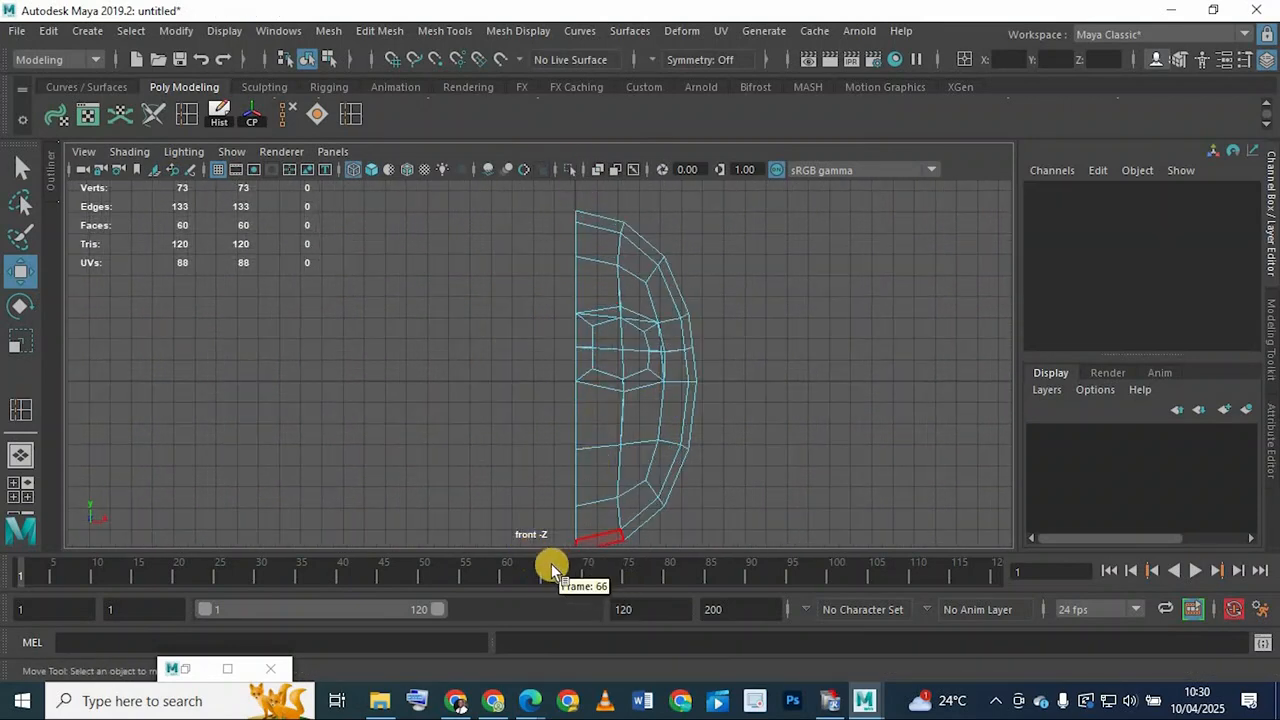
right_click_drag(642, 288, 733, 240)
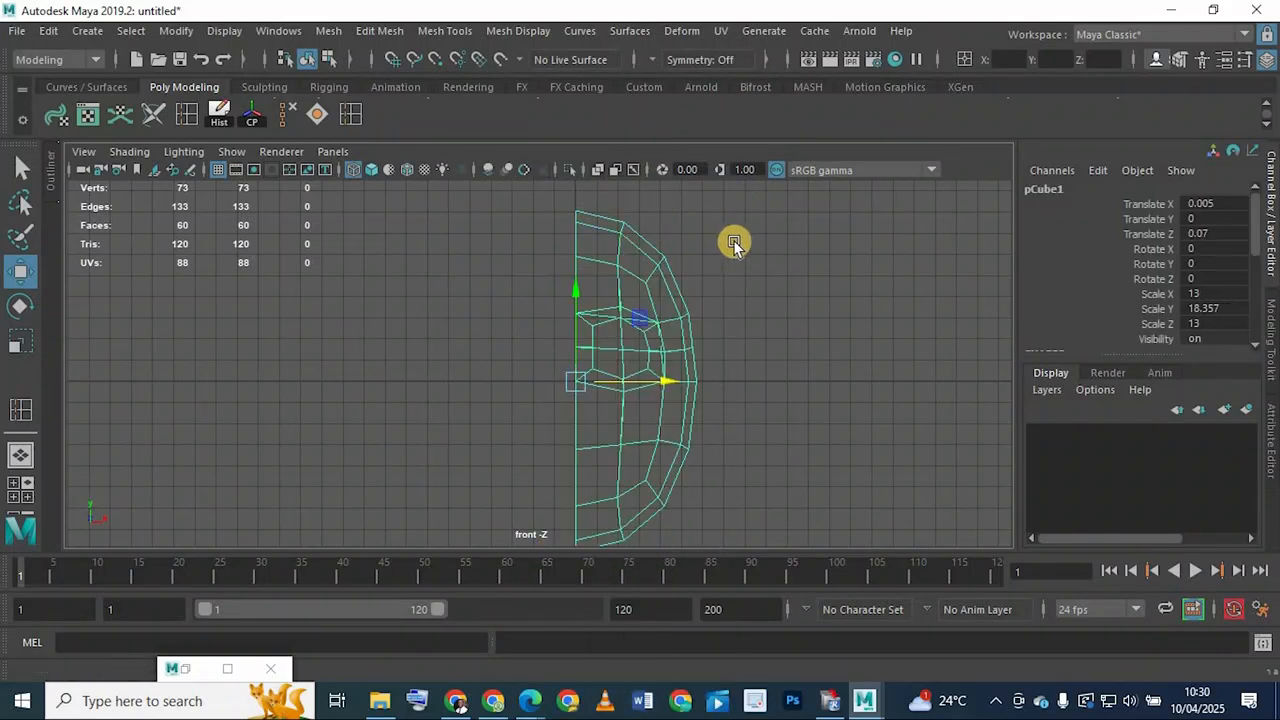
key("space")
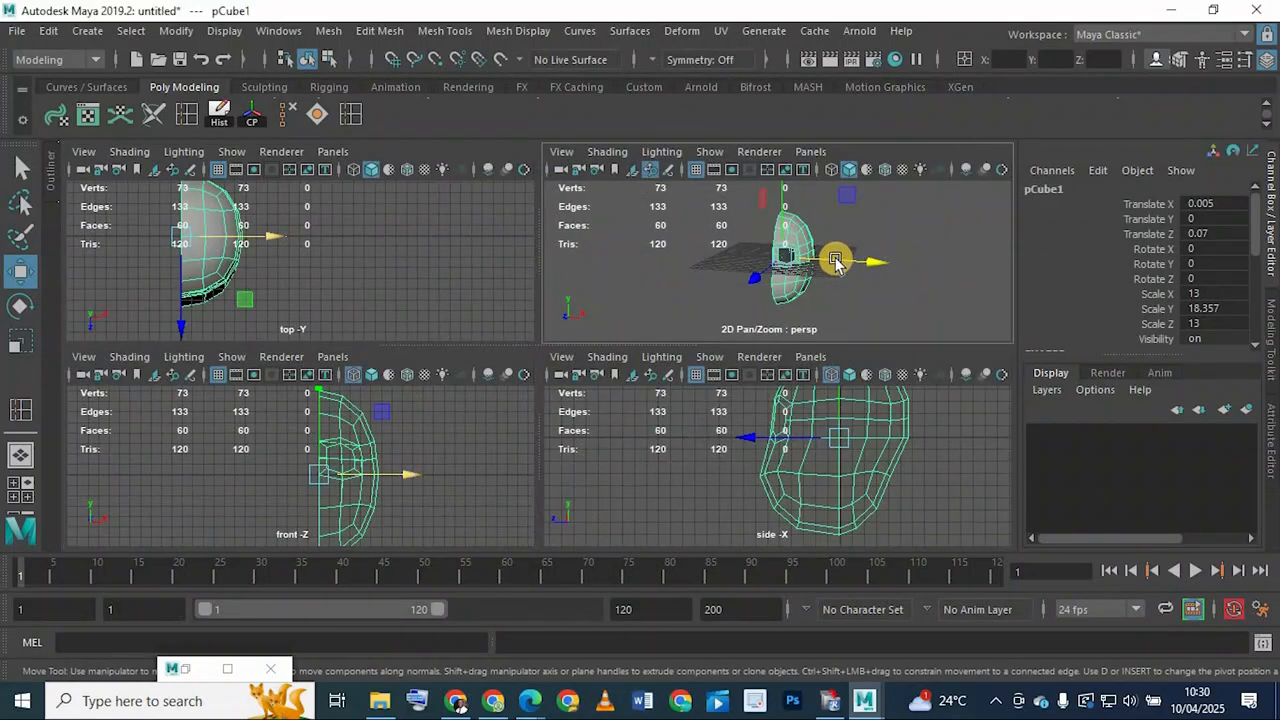
key("space")
left_click(620, 242)
scroll(620, 242, "up", 5)
left_click(556, 244)
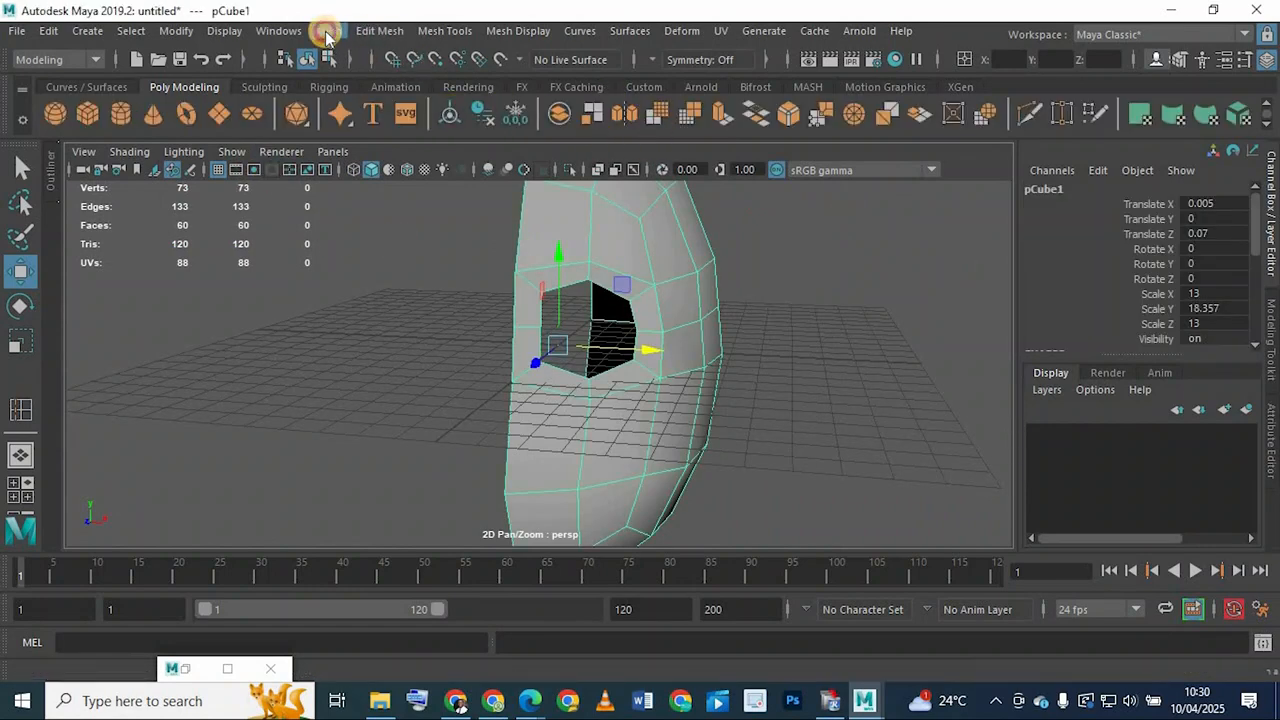
left_click(326, 31)
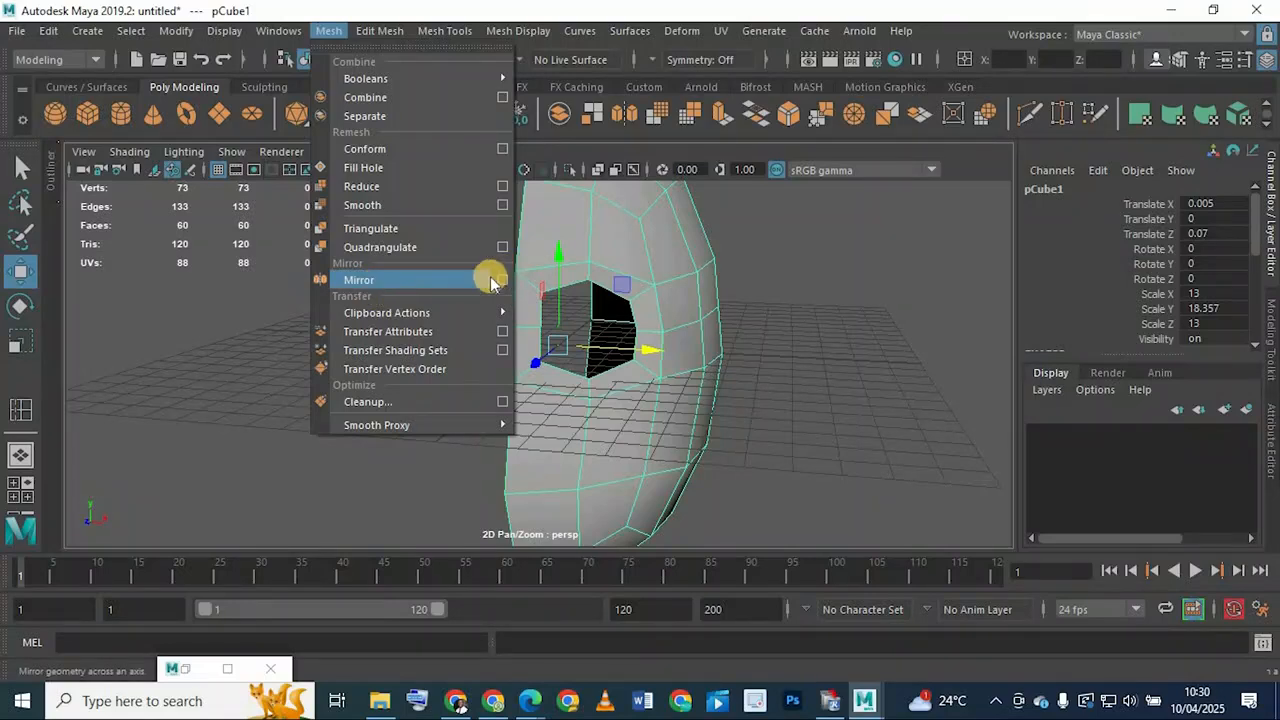
left_click(688, 44)
Restore the minimized Tool Settings window and close it
left_click(764, 32)
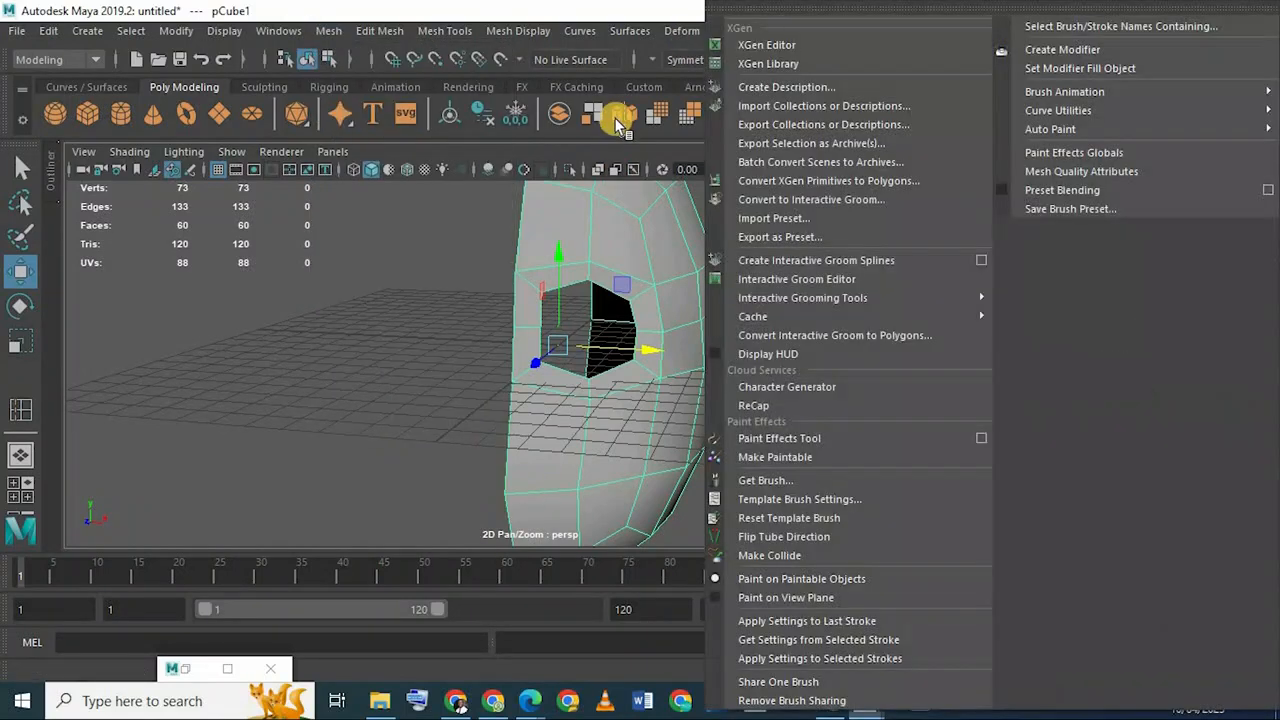
left_click(511, 144)
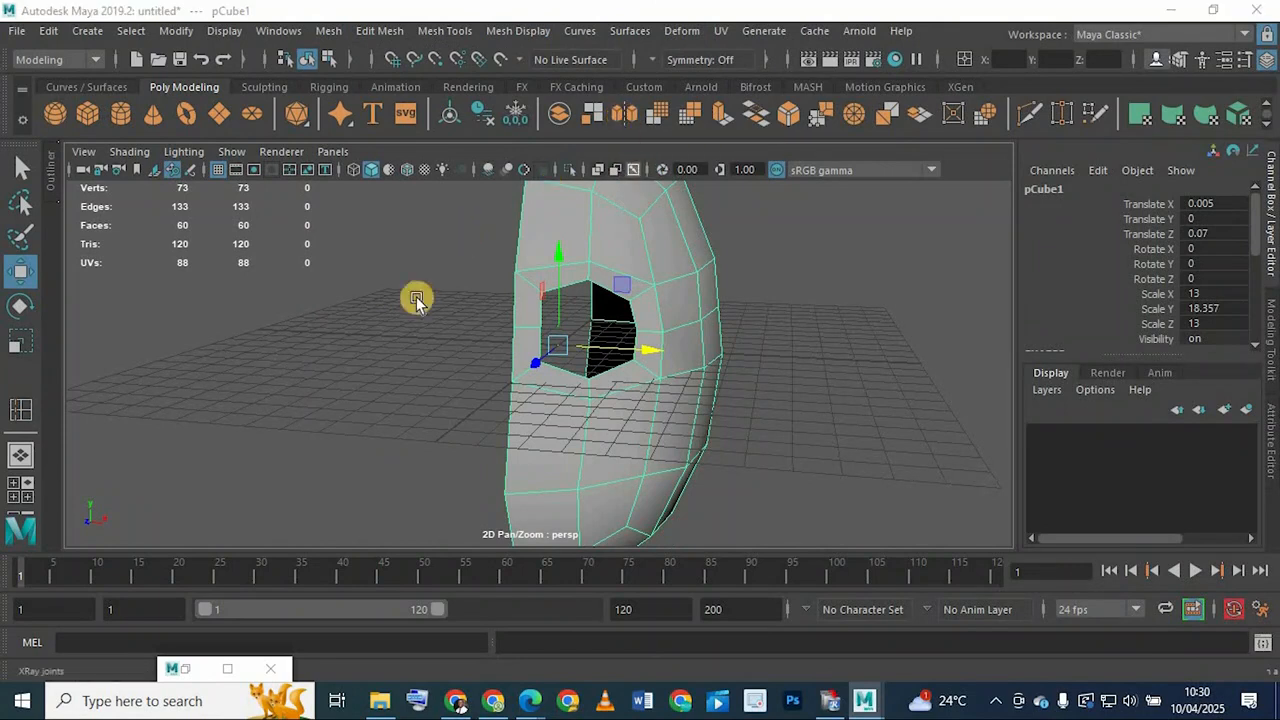
left_click(230, 668)
left_click_drag(737, 8, 888, 154)
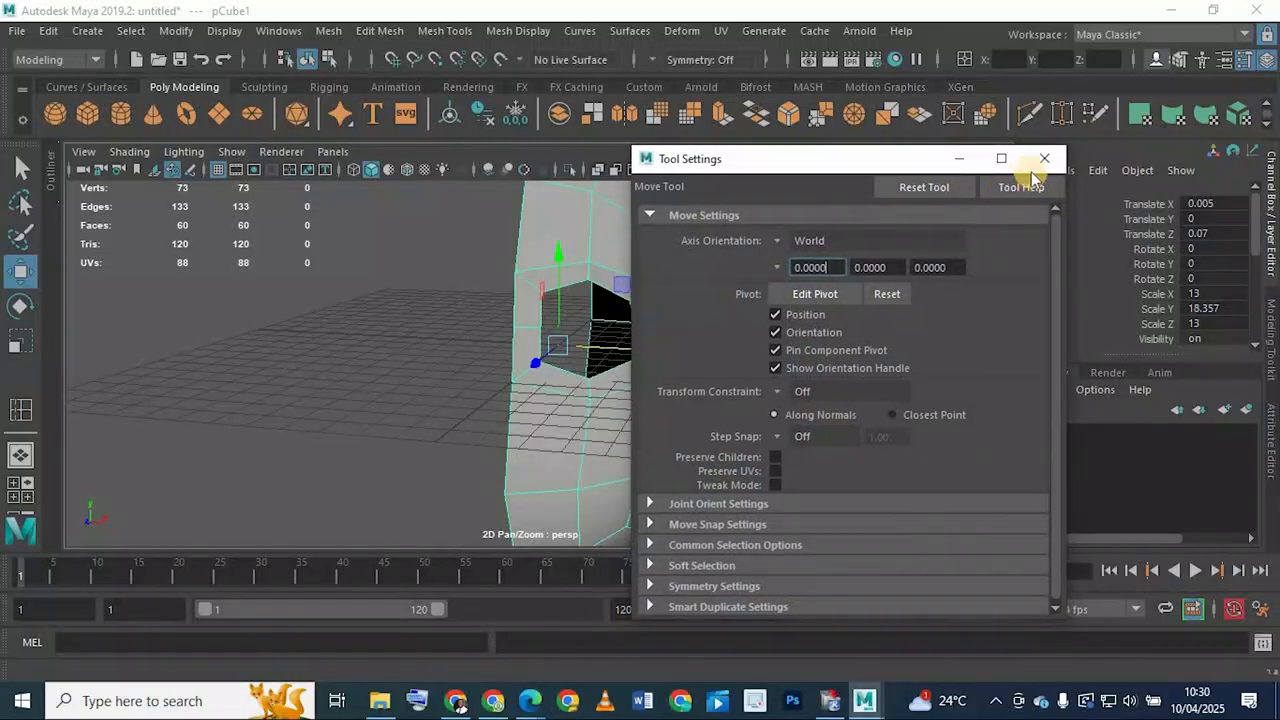
left_click(1048, 156)
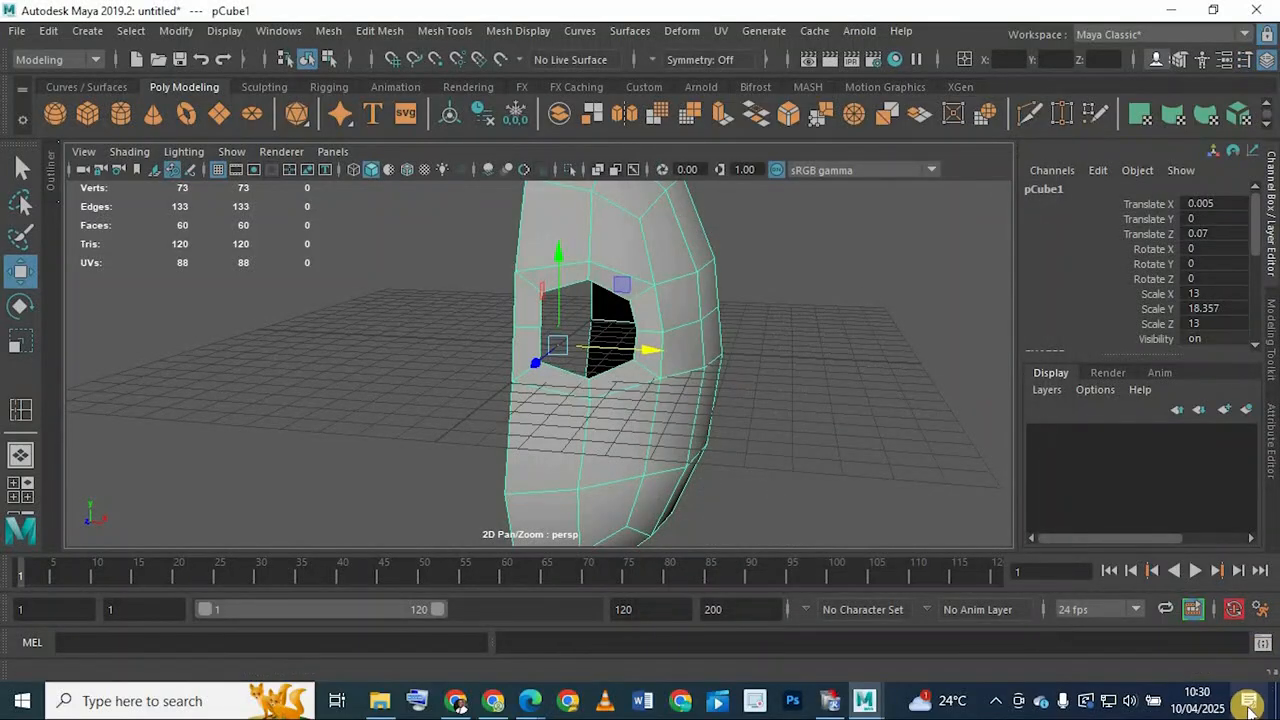
Switch the Windows projection mode to Extend and bring the Mirror Options window onto the main screen
left_click(1255, 703)
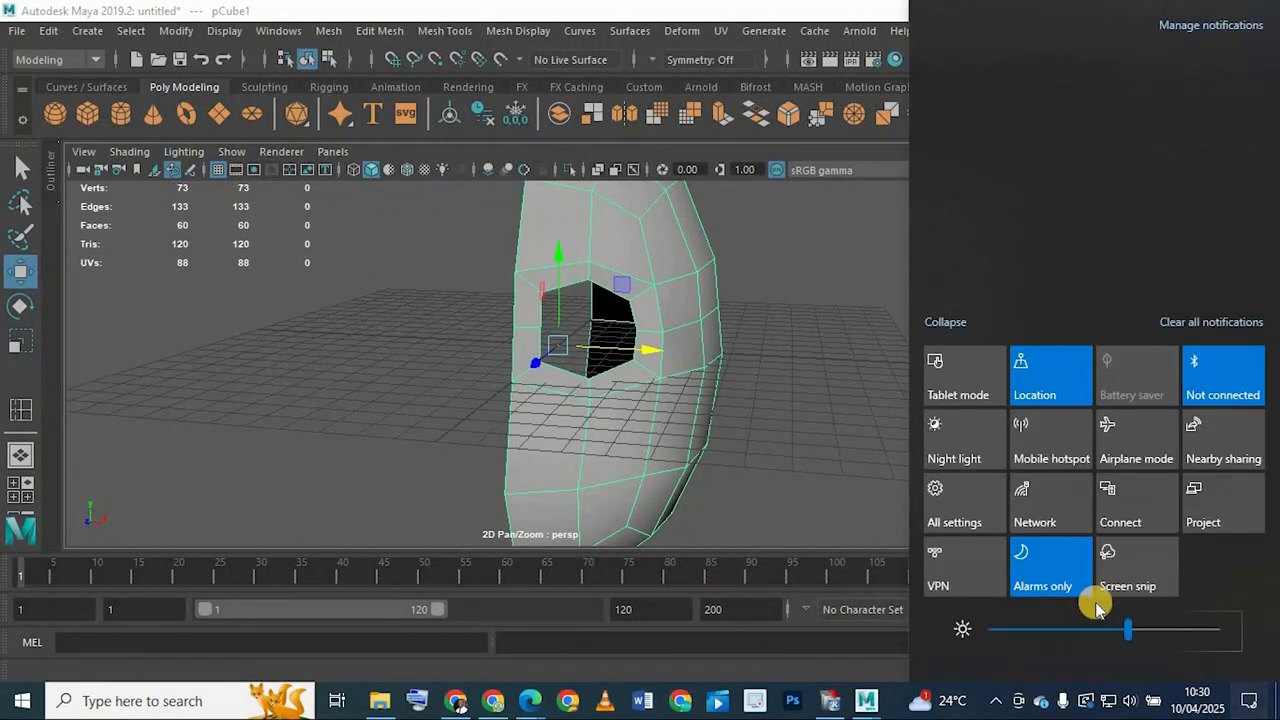
left_click(1200, 518)
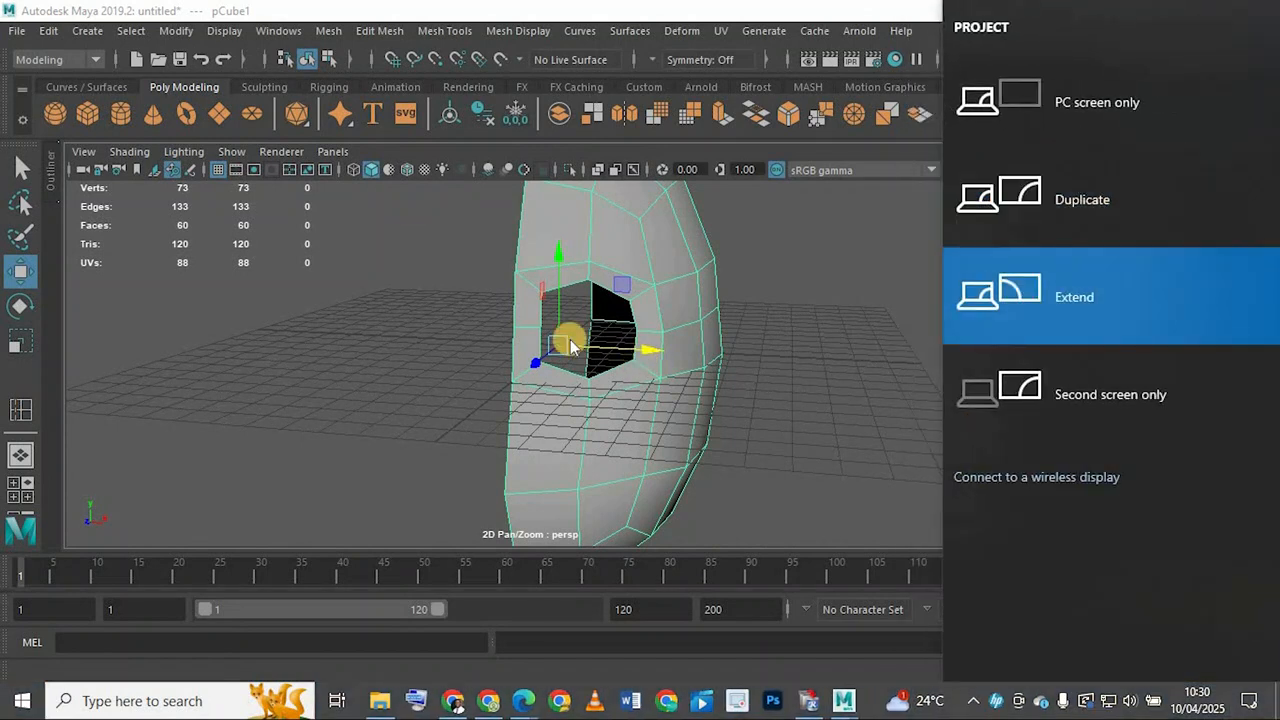
left_click(518, 31)
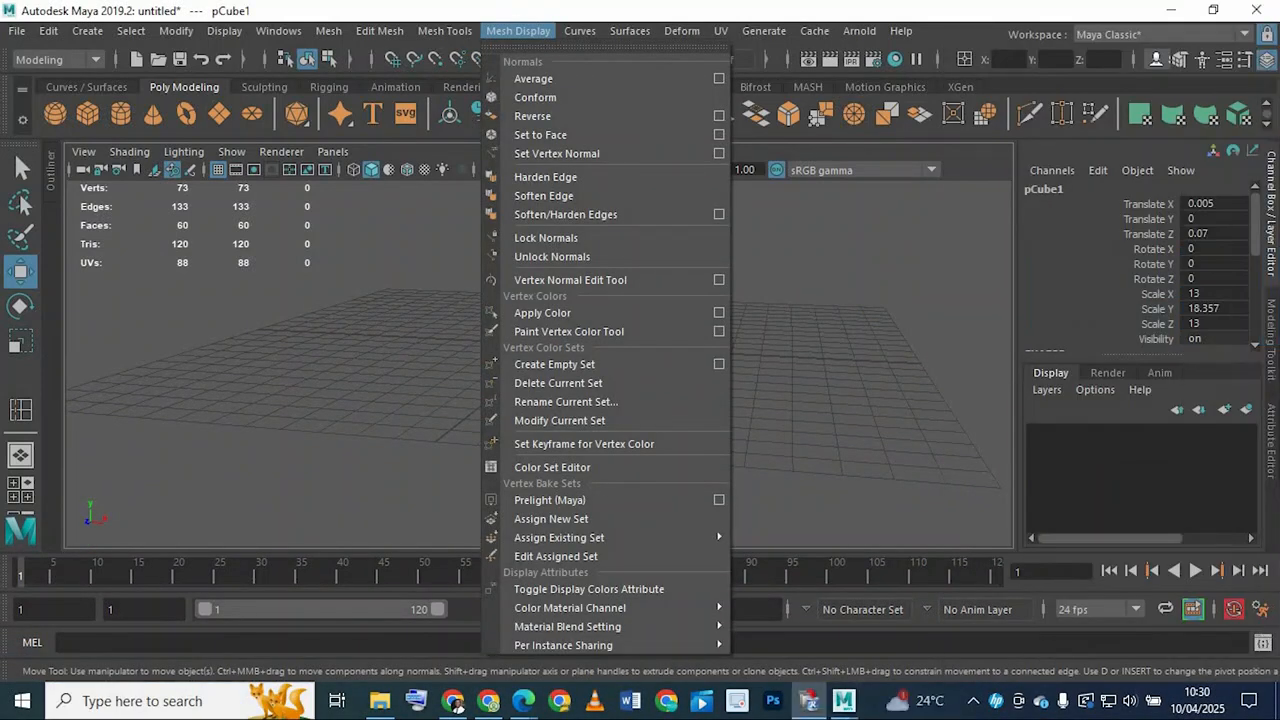
left_click(1119, 502)
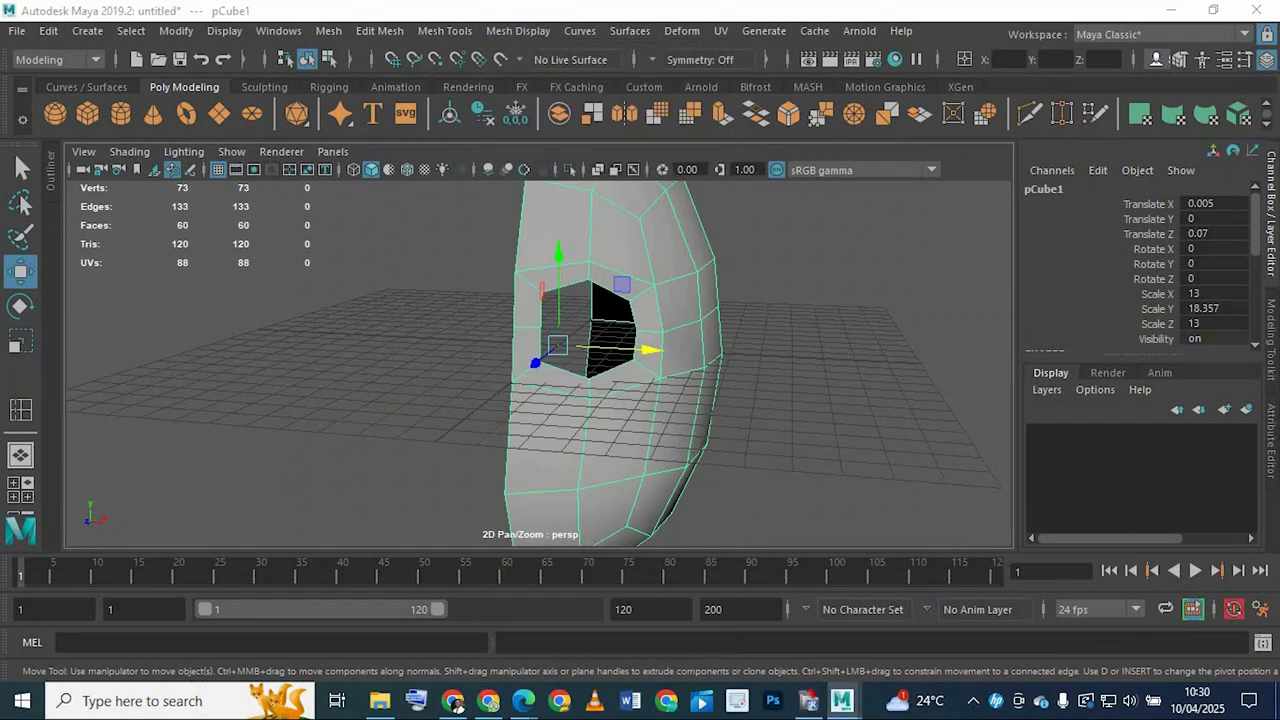
left_click_drag(1278, 430, 693, 157)
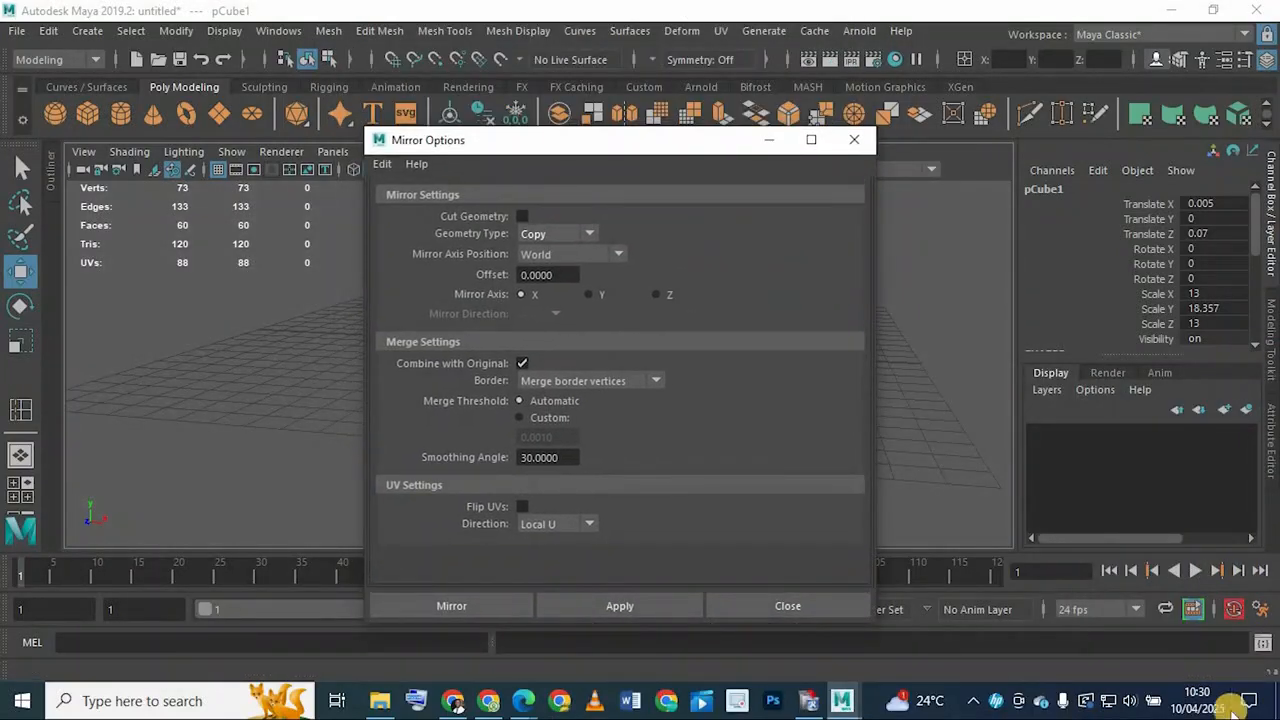
Set the Windows projection mode to Duplicate and move the Mirror Options window clear of the half head's eye opening
left_click(1250, 703)
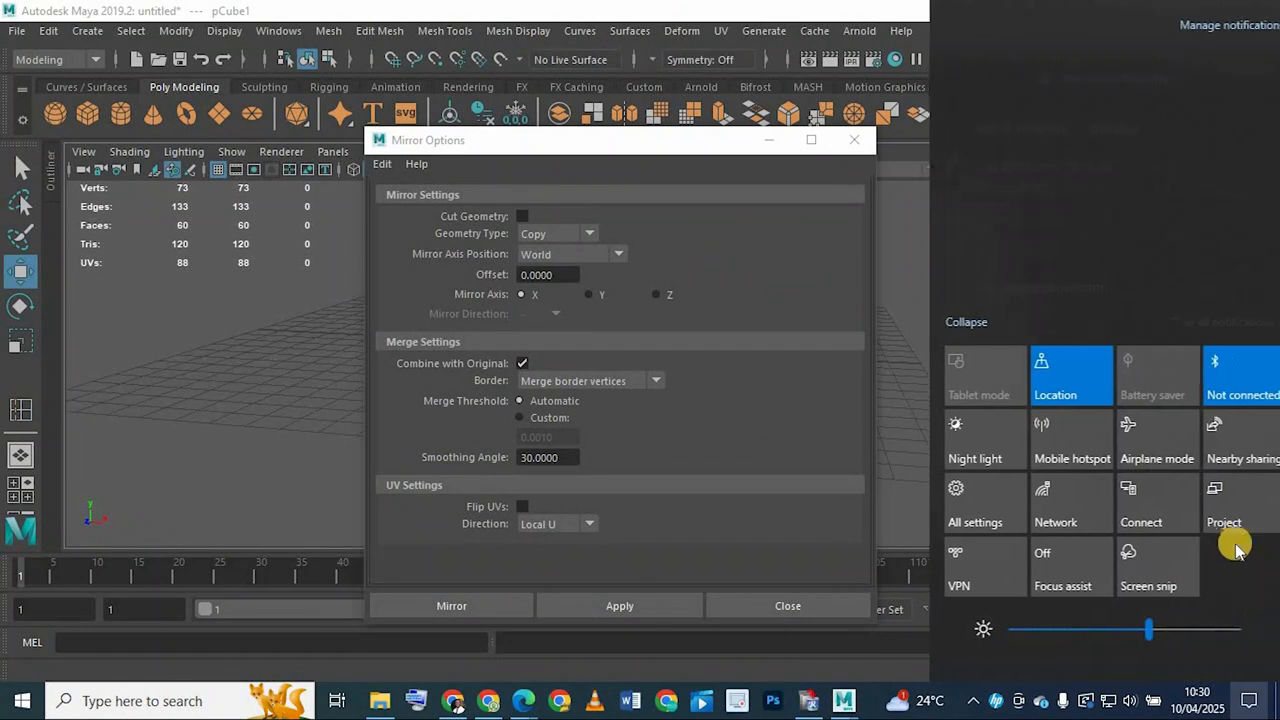
left_click(1057, 221)
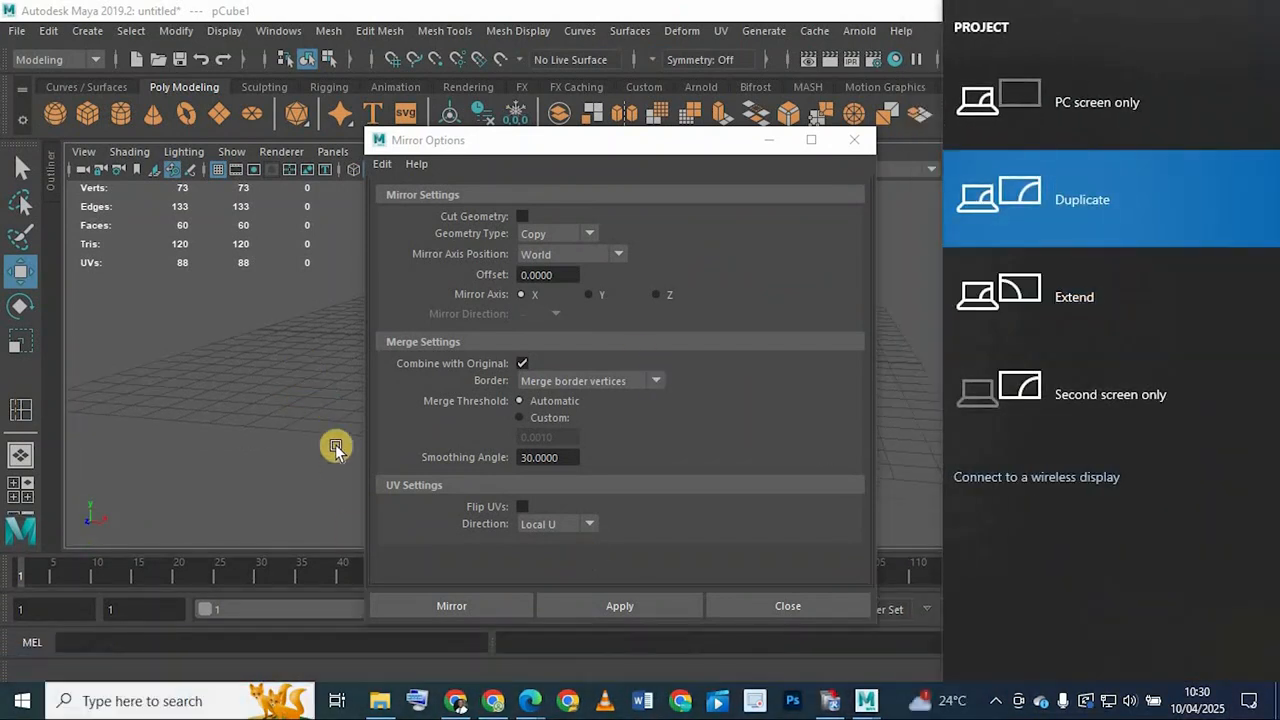
left_click(641, 148)
left_click_drag(641, 148, 945, 165)
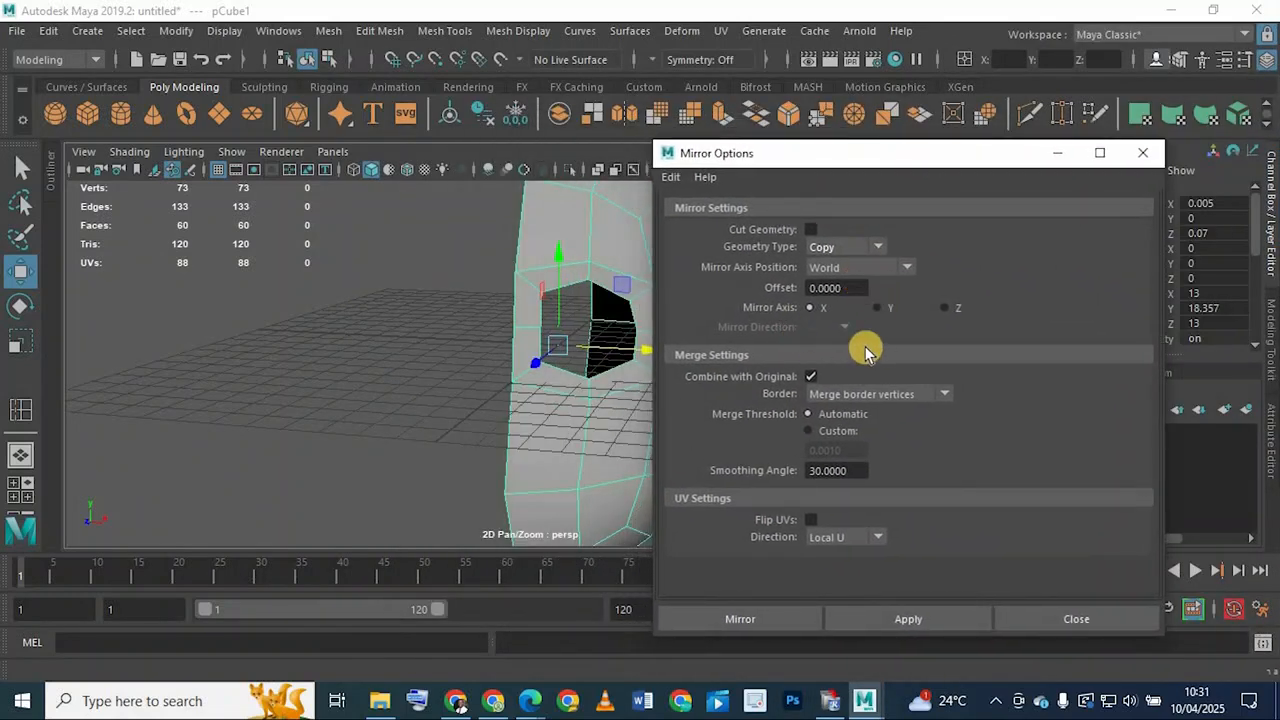
Reset the Mirror options, turn off Cut Geometry, and mirror the half head across the World X axis
left_click_drag(237, 309, 271, 309, "alt")
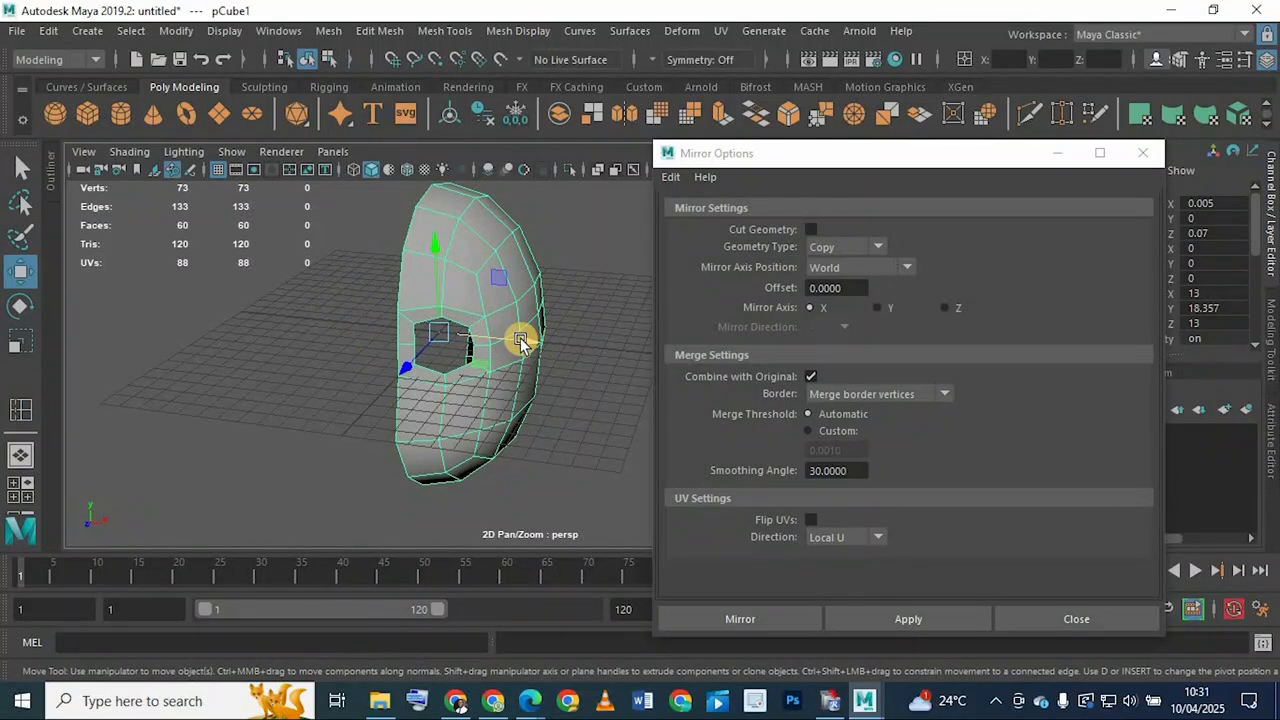
left_click(404, 365)
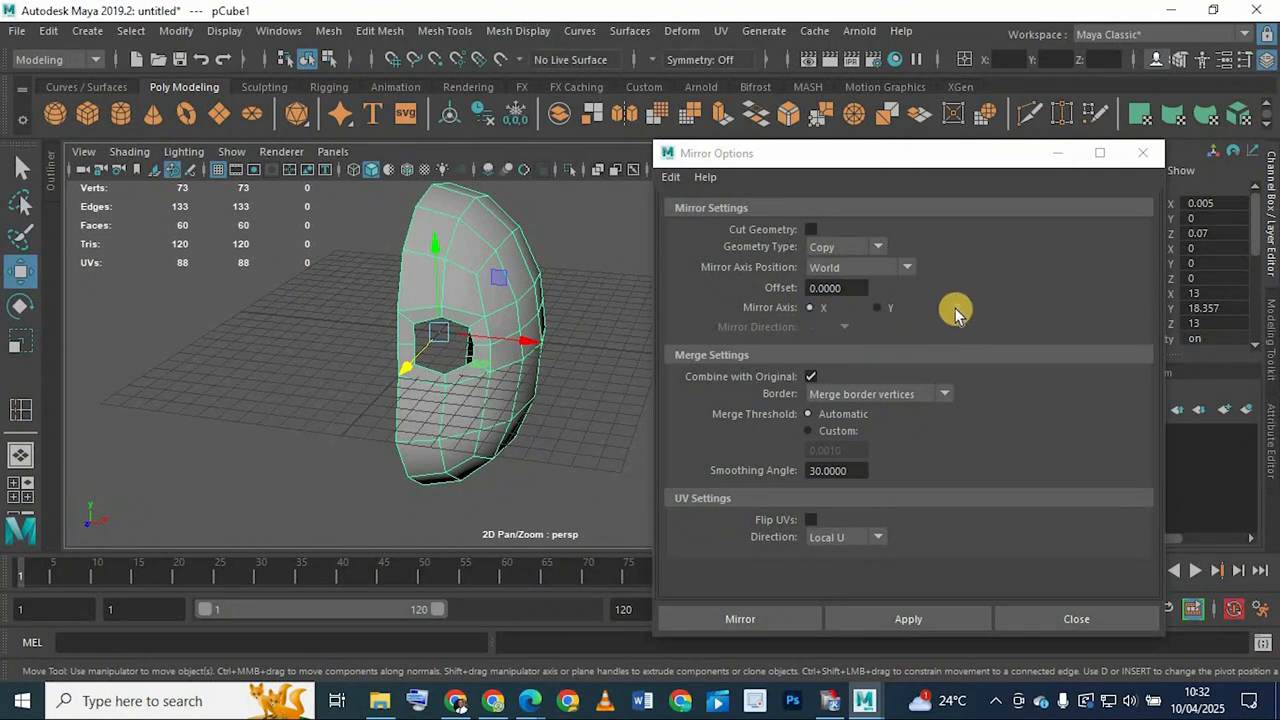
left_click(669, 178)
left_click(729, 207)
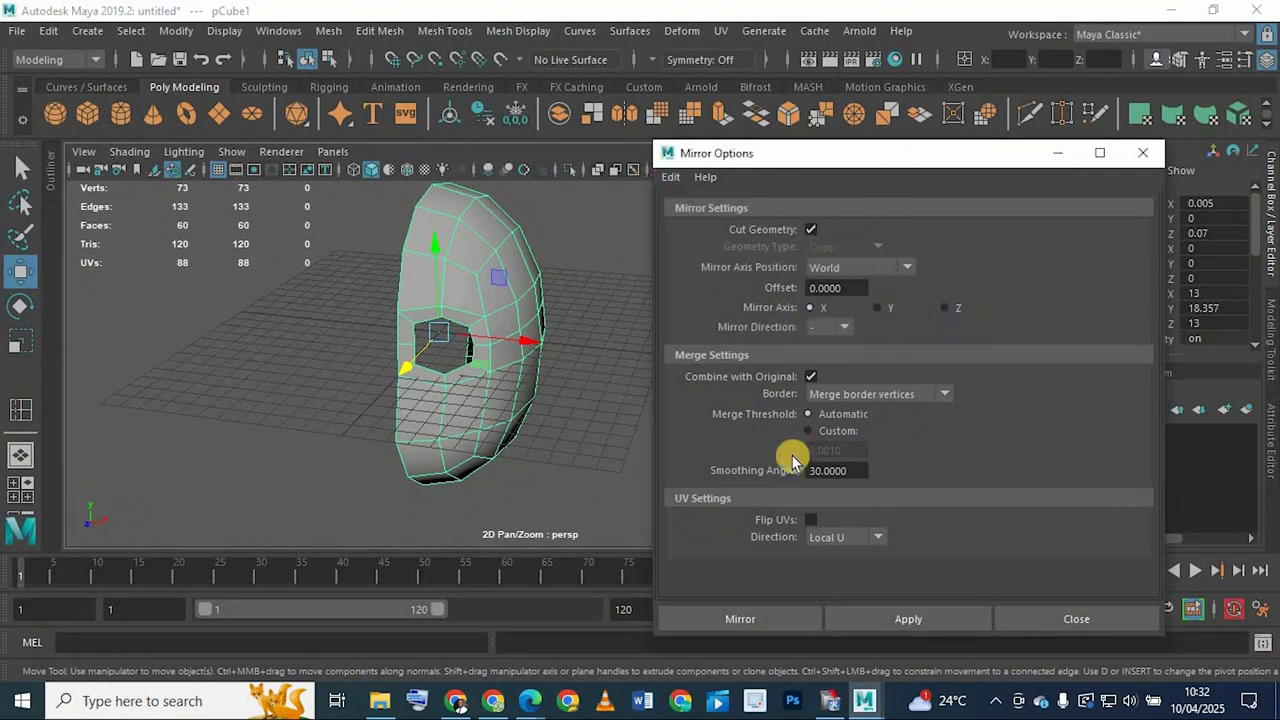
left_click(810, 230)
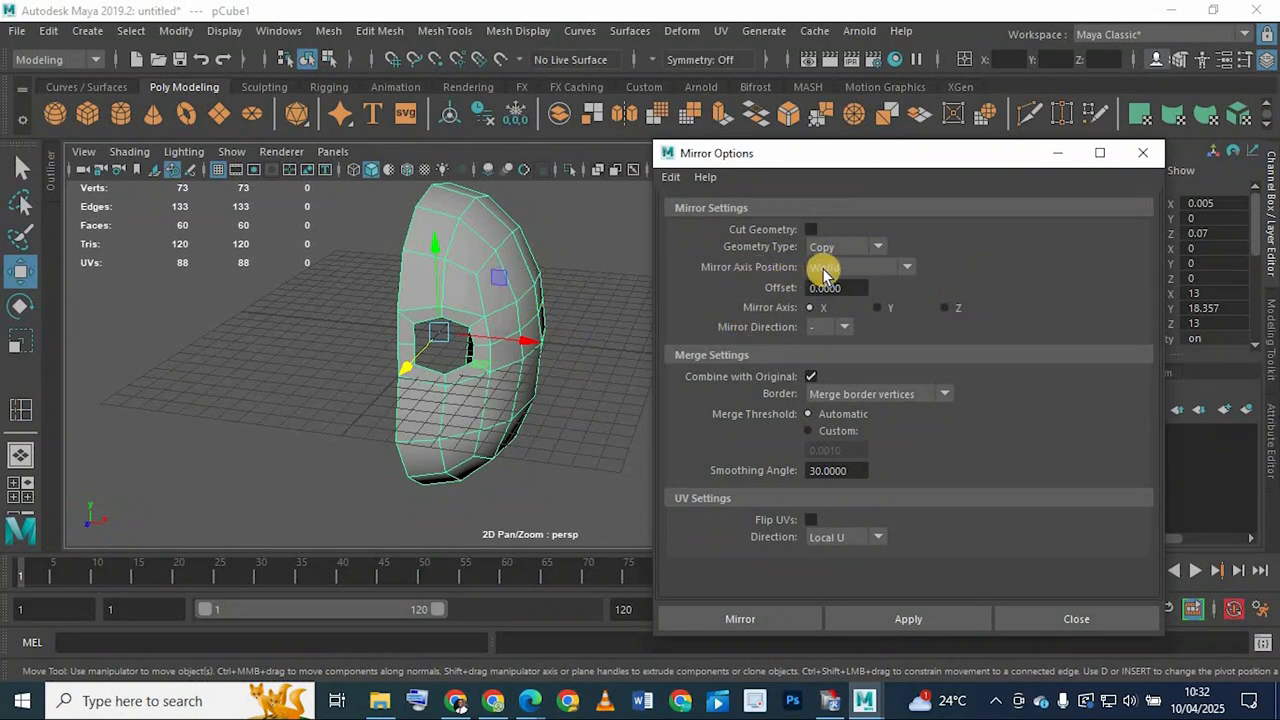
left_click(905, 267)
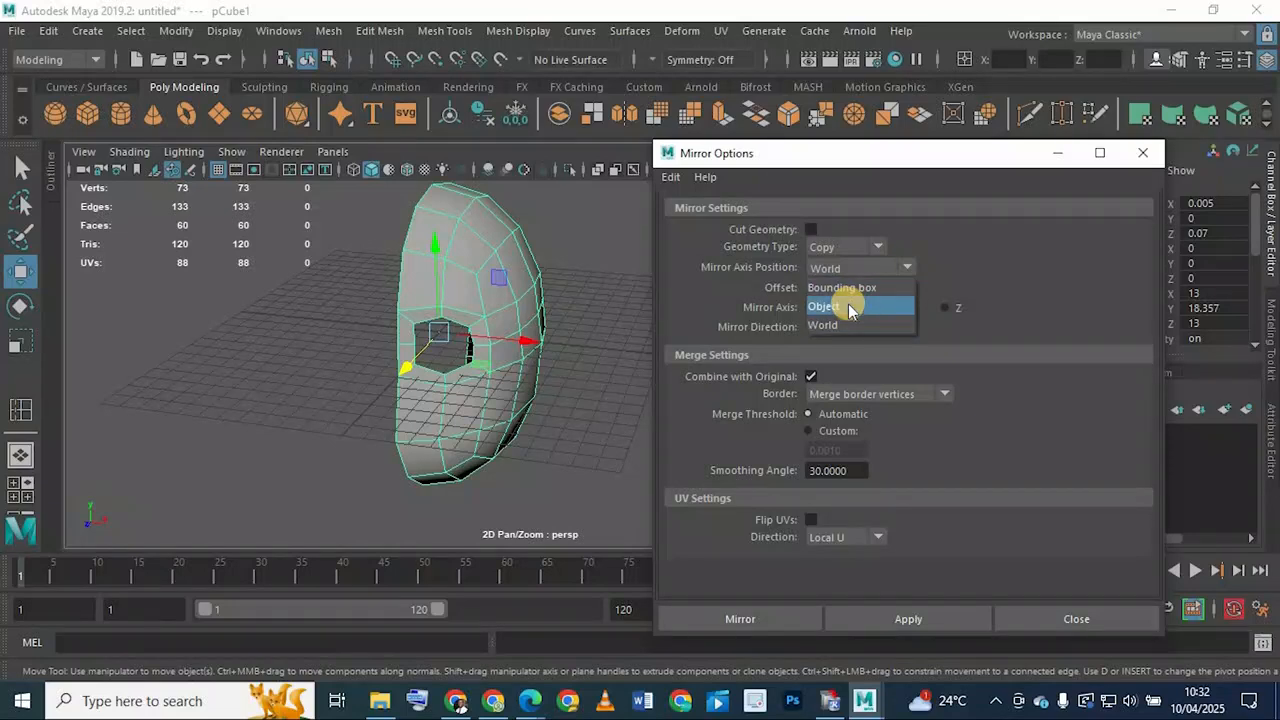
left_click(960, 237)
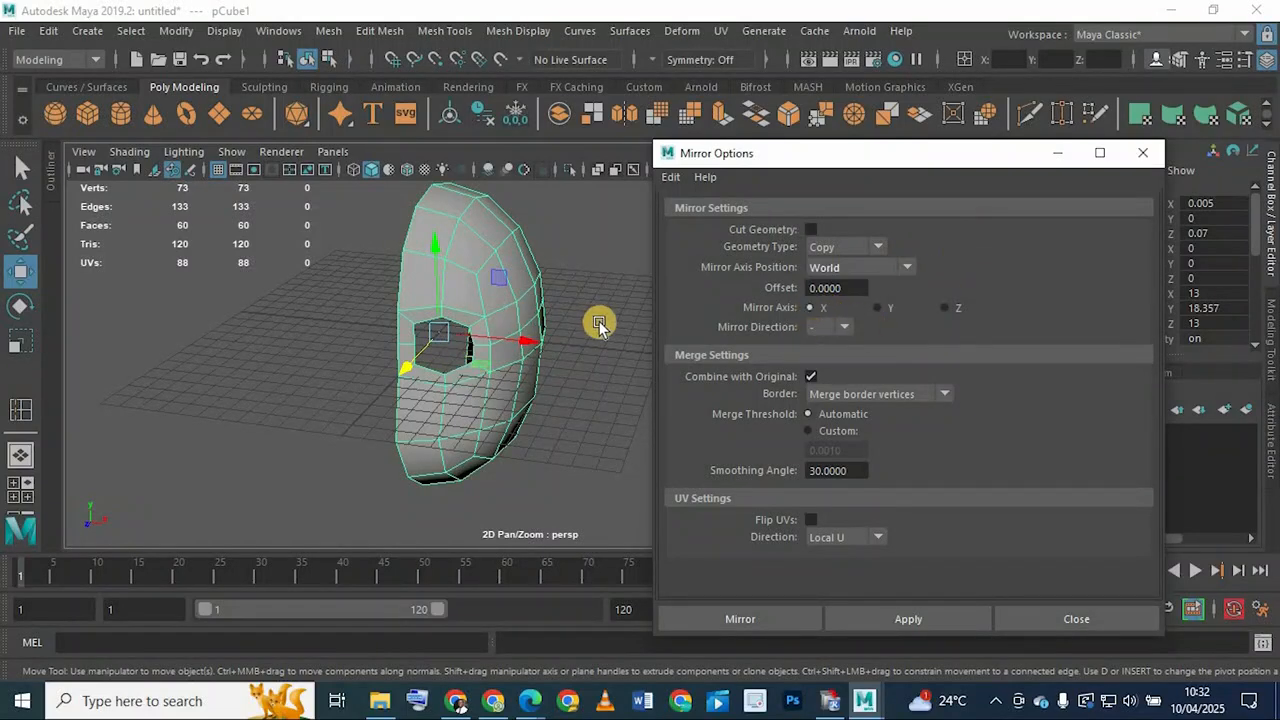
left_click(910, 619)
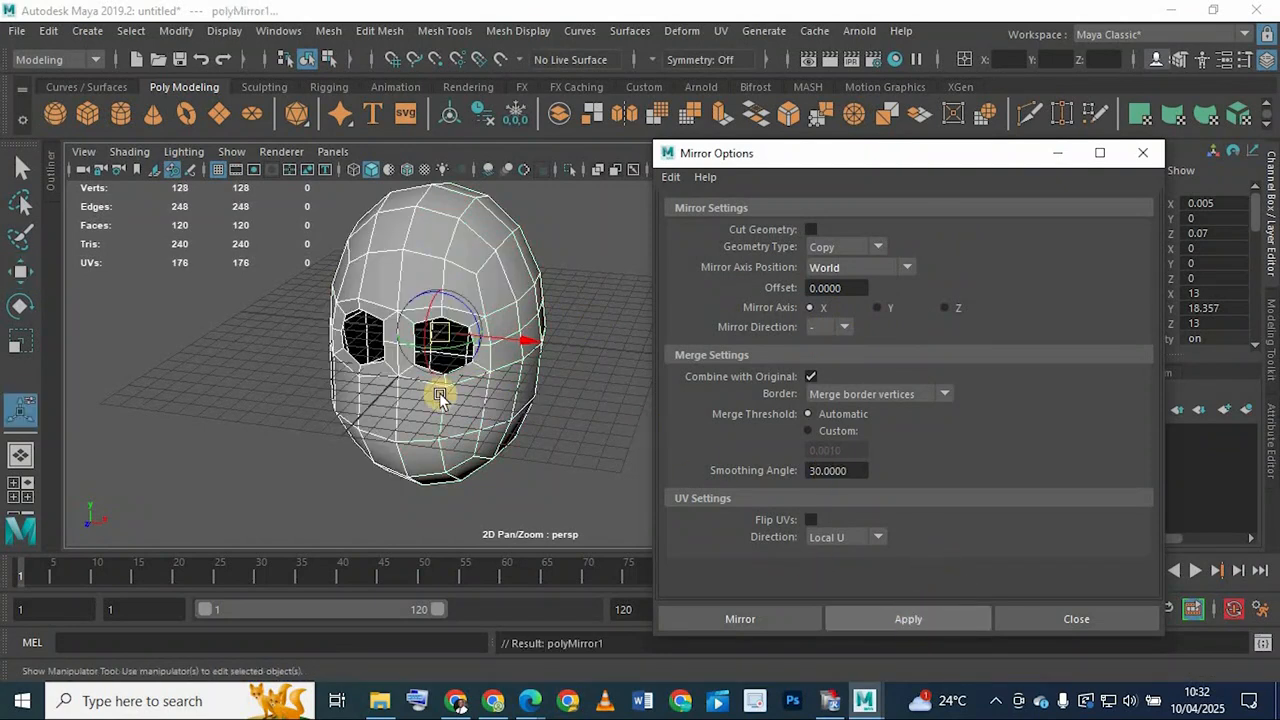
Examine the mirrored head and the seam between its two eye openings from several angles
scroll(360, 360, "up", 5)
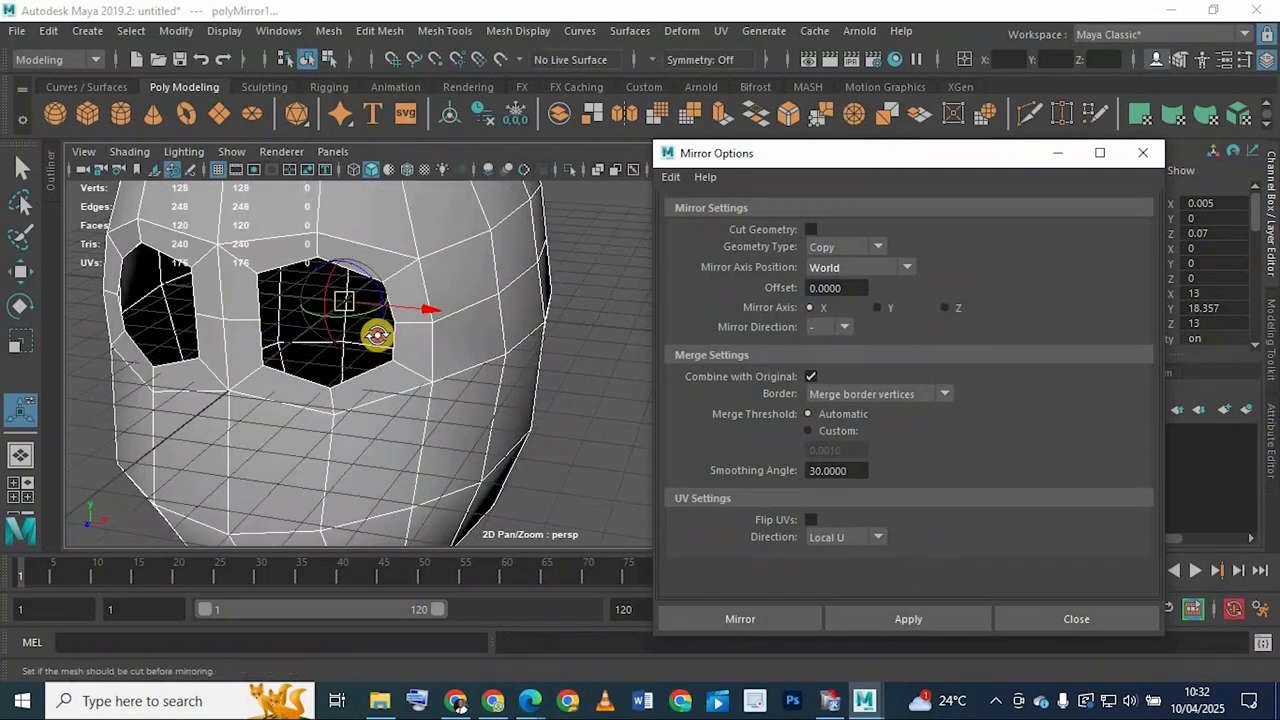
scroll(374, 335, "down", 3)
left_click_drag(374, 335, 508, 292, "alt")
left_click(443, 286)
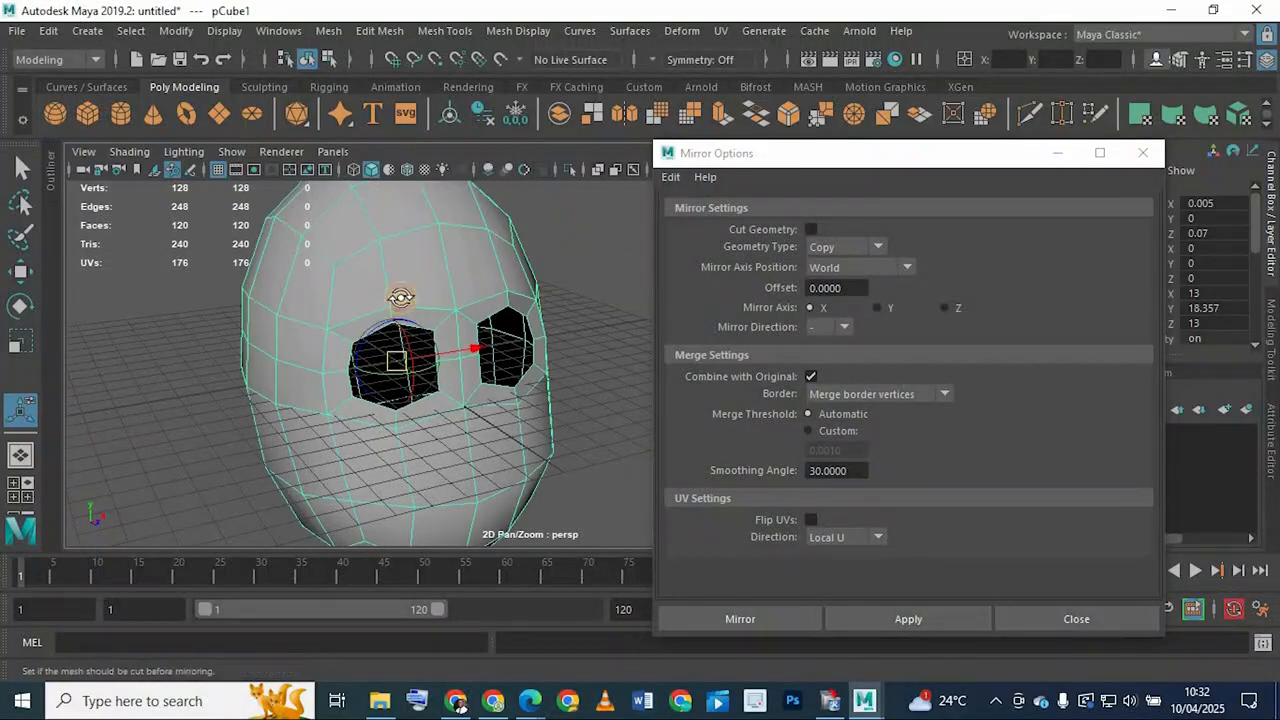
left_click_drag(400, 294, 163, 420, "alt")
scroll(311, 434, "up", 3)
scroll(163, 420, "up", 3)
left_click_drag(304, 453, 422, 268)
middle_click_drag(422, 268, 349, 235, "alt")
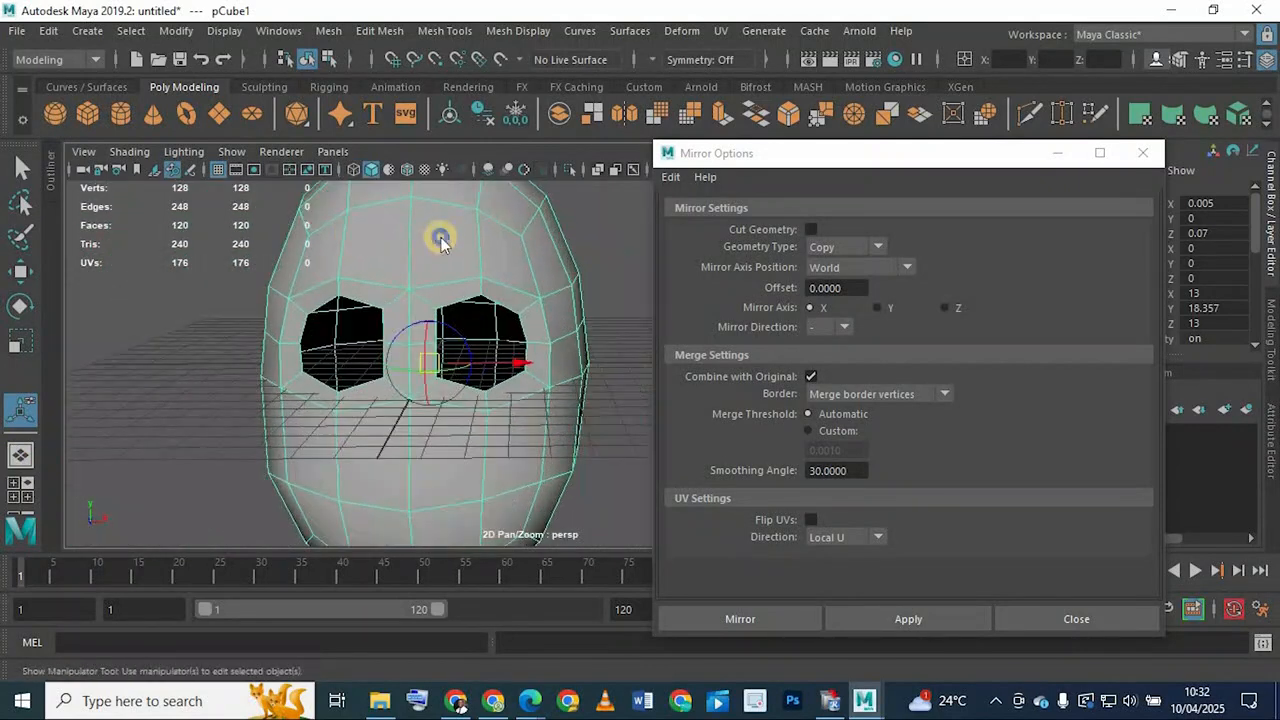
Return the mirrored head to object mode, minimize the Mirror Options window and reselect the head
right_click_drag(440, 238, 526, 112)
left_click(632, 280)
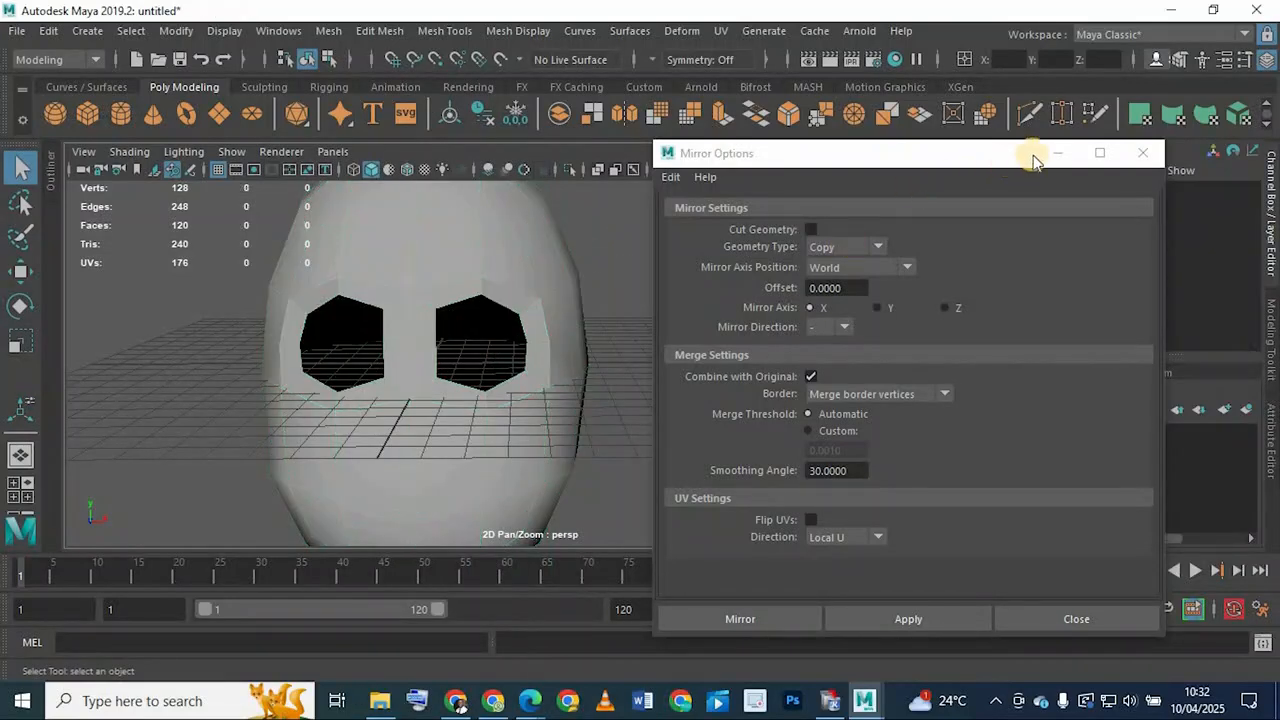
left_click(1058, 153)
scroll(454, 248, "up", 4)
left_click(594, 271)
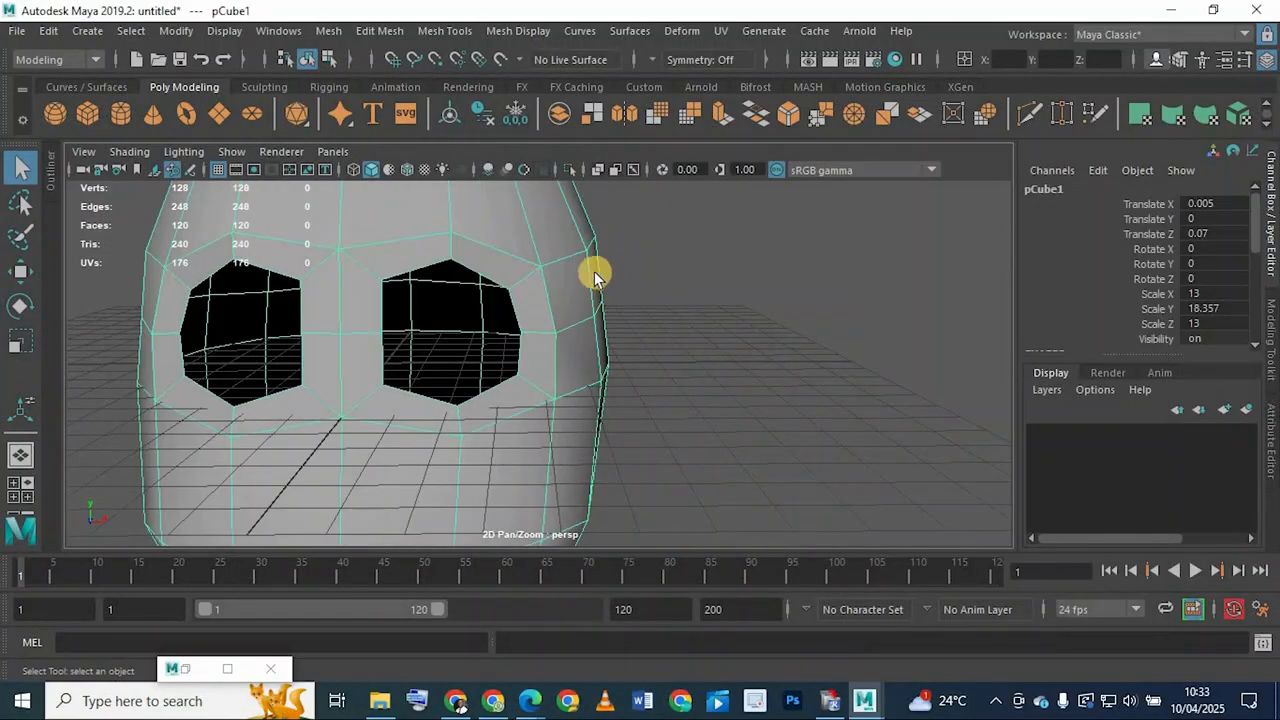
middle_click_drag(374, 335, 550, 333, "alt")
scroll(443, 374, "down", 5)
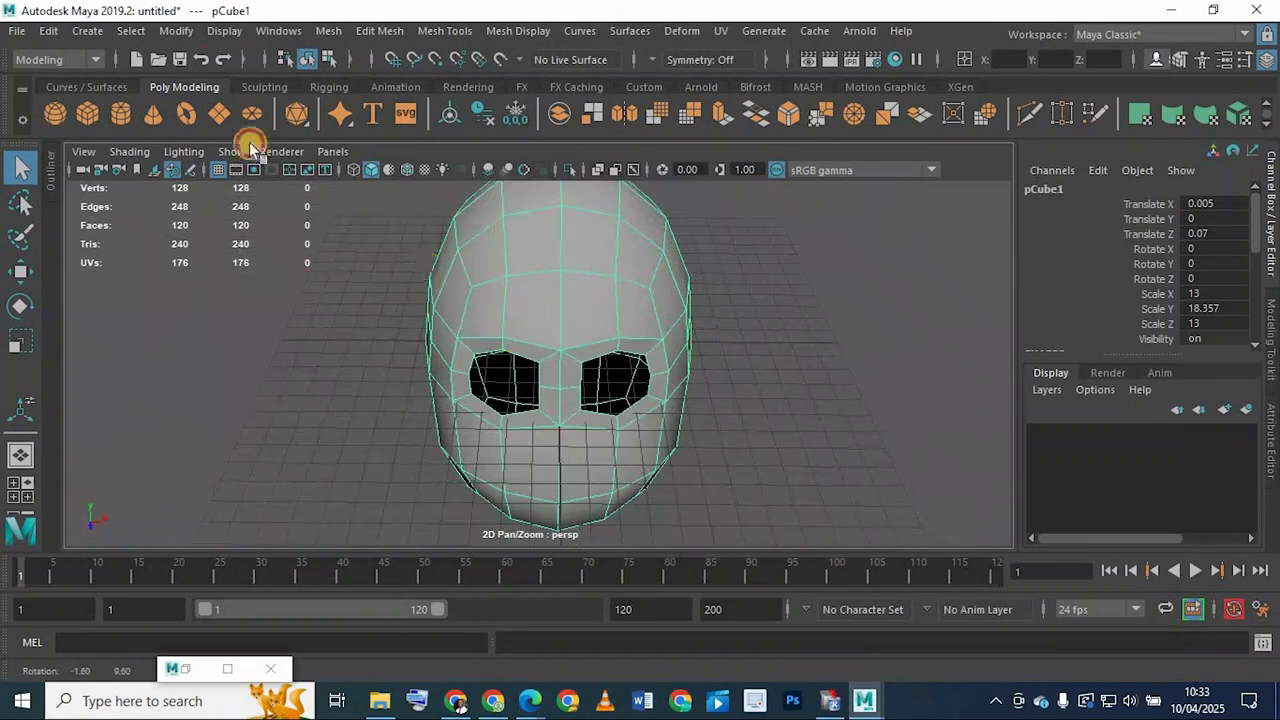
Save the scene to the Desktop as a Maya Binary file named GENEIC HEAD
left_click(185, 59)
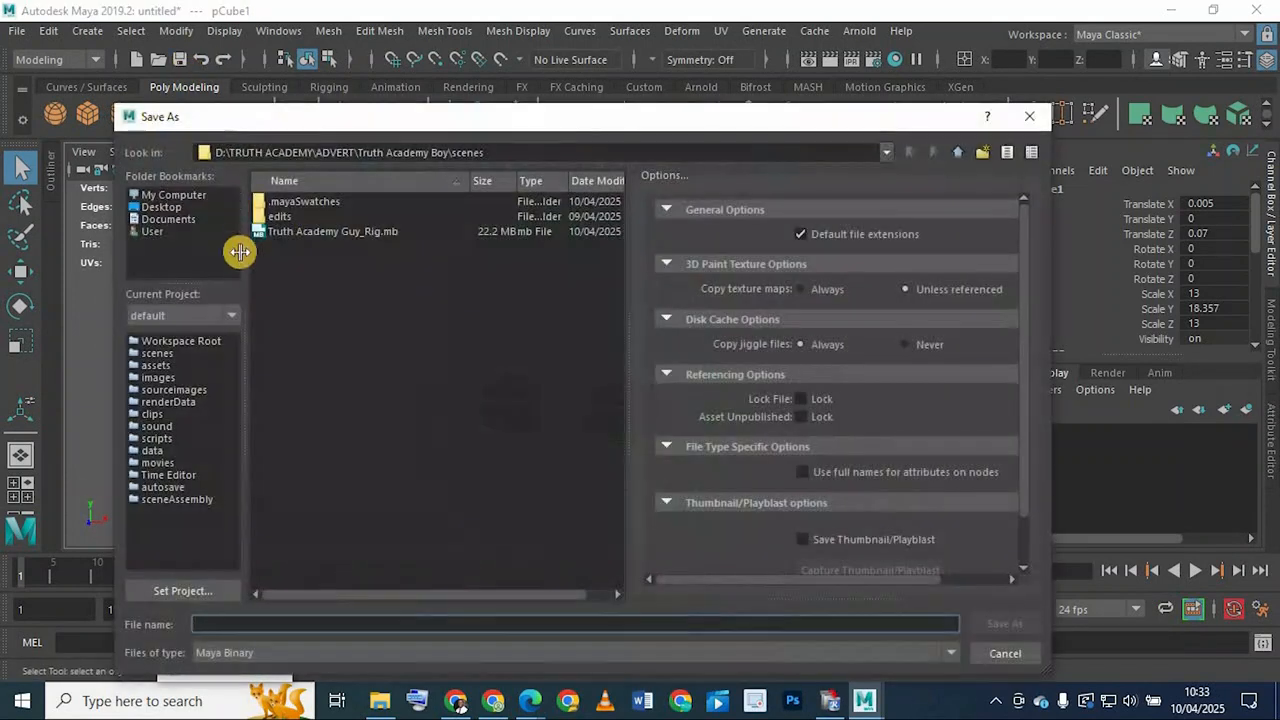
left_click(163, 207)
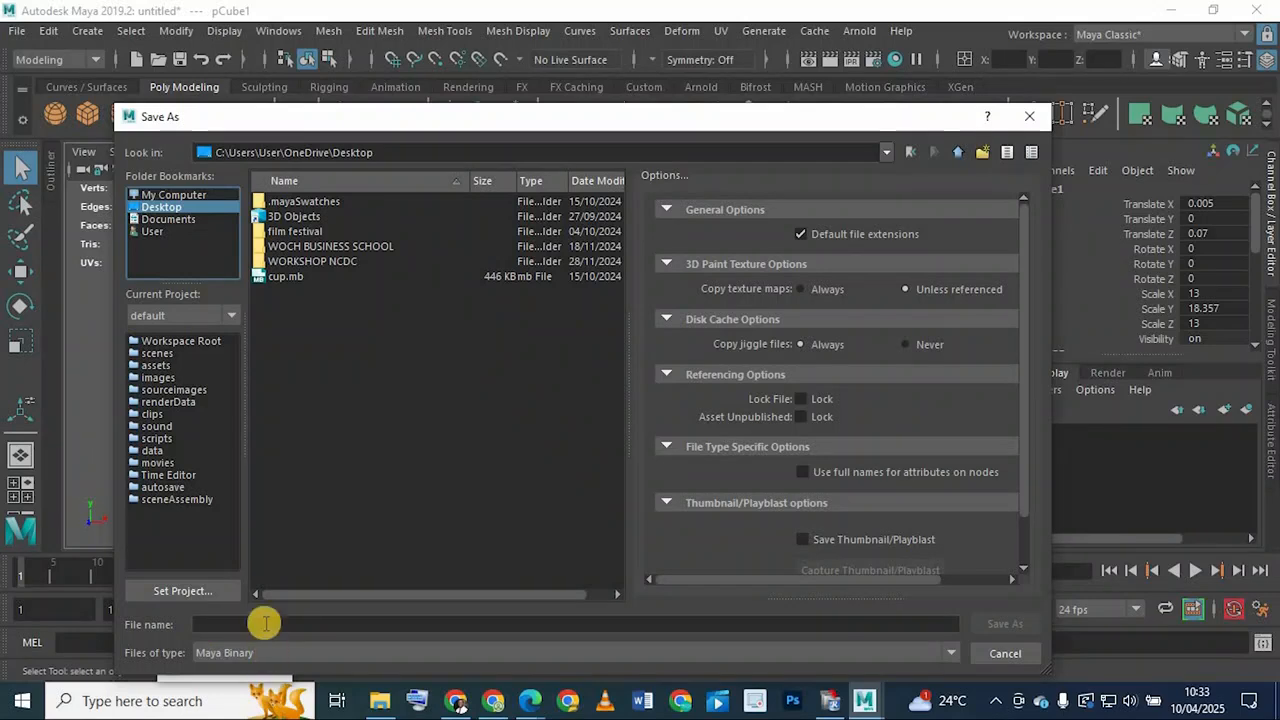
left_click(307, 634)
type("GE")
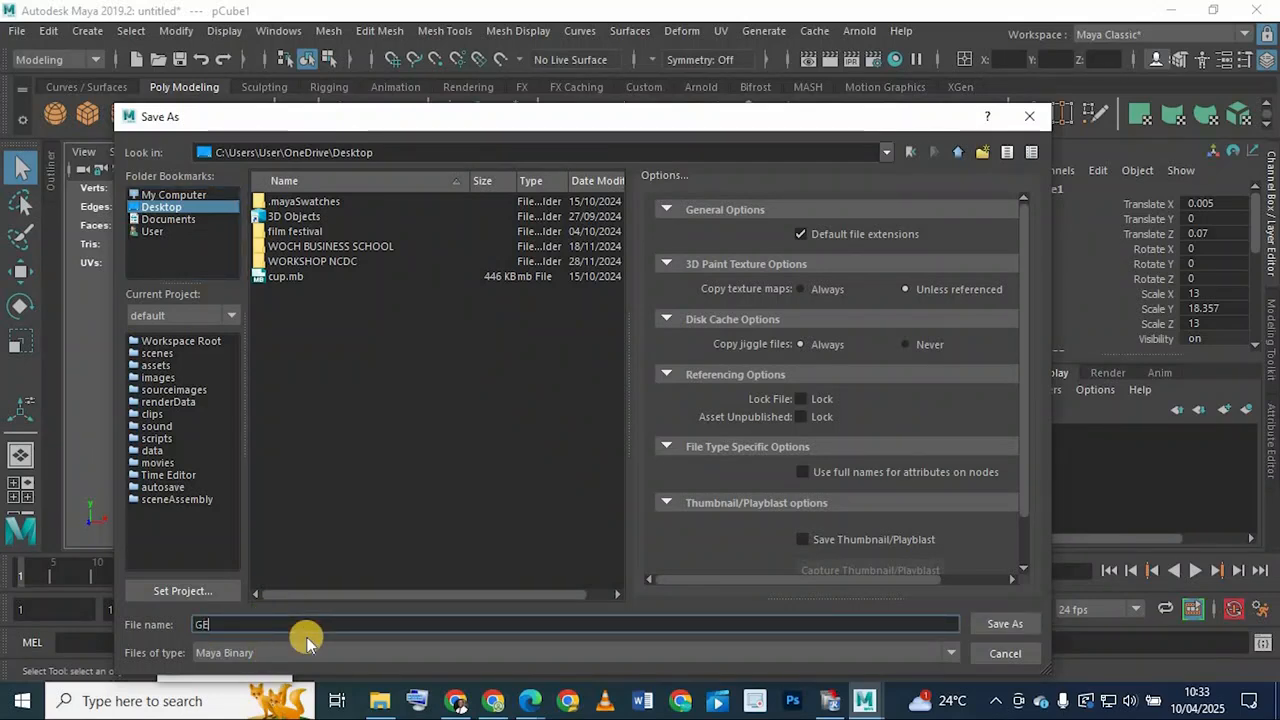
type("NEIC HEAD")
key("Return")
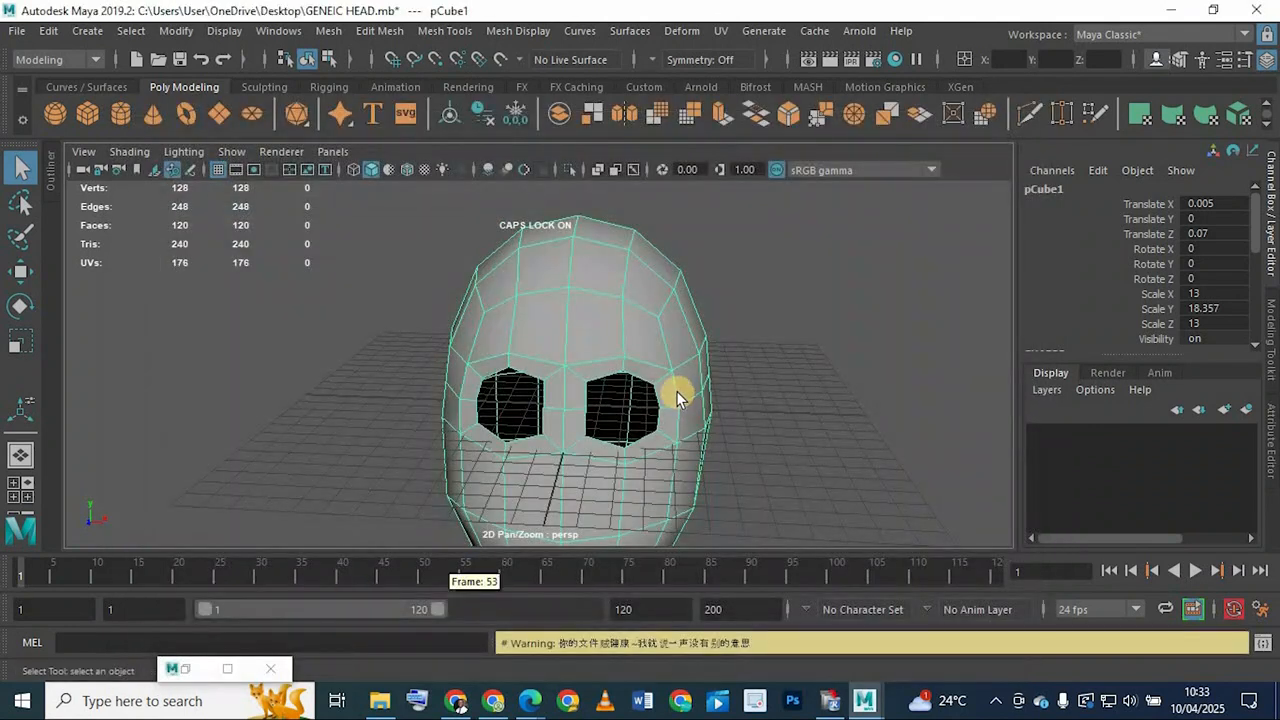
Inspect the head from above, the side and the front, ending close up on both eye openings
scroll(675, 425, "down", 5)
left_click_drag(655, 340, 588, 402, "alt")
scroll(834, 427, "up", 5)
middle_click_drag(790, 425, 610, 342, "alt")
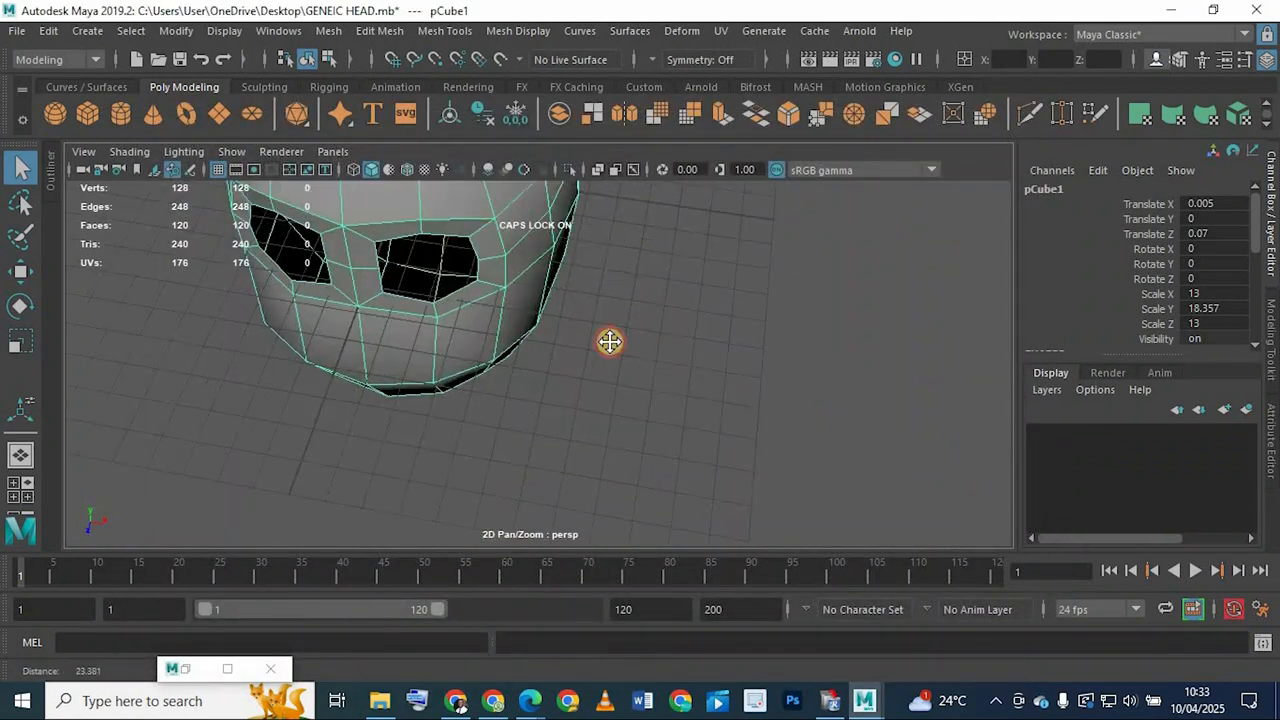
left_click_drag(478, 470, 508, 383, "alt")
middle_click_drag(458, 426, 631, 368, "alt")
left_click_drag(631, 368, 586, 403, "alt")
scroll(586, 403, "up", 3)
middle_click_drag(622, 327, 612, 362, "alt")
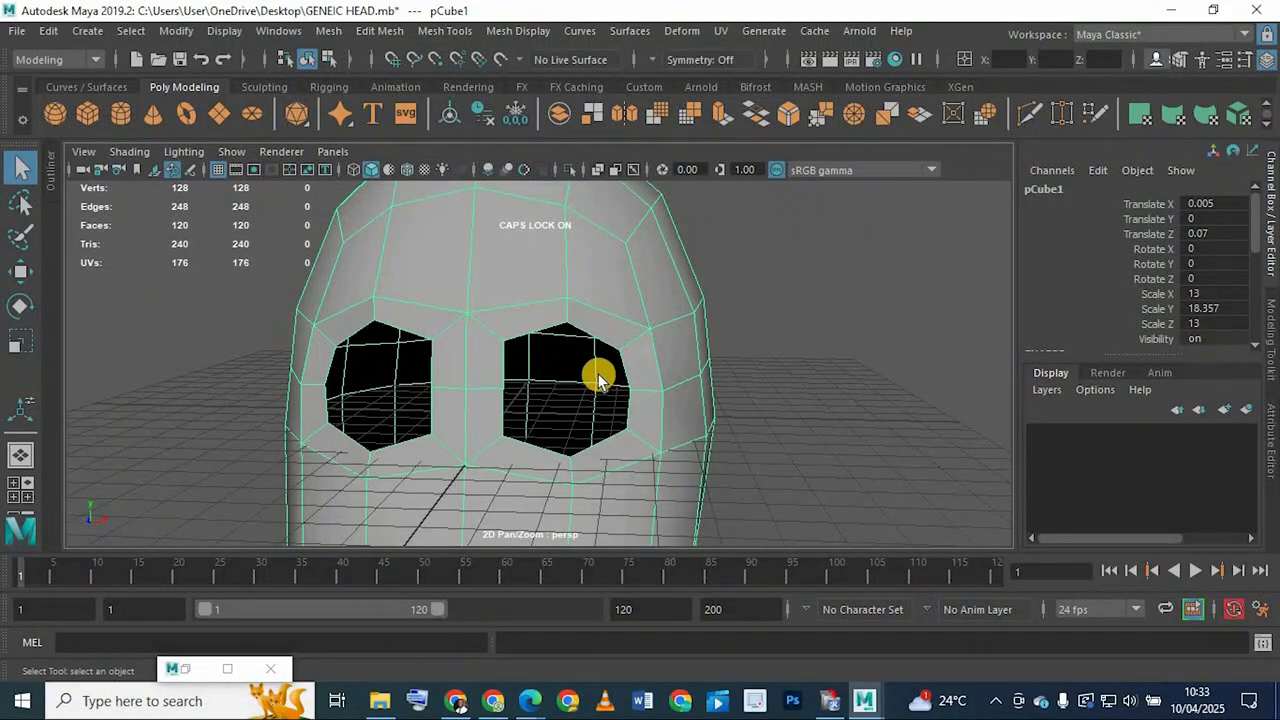
scroll(580, 240, "up", 2)
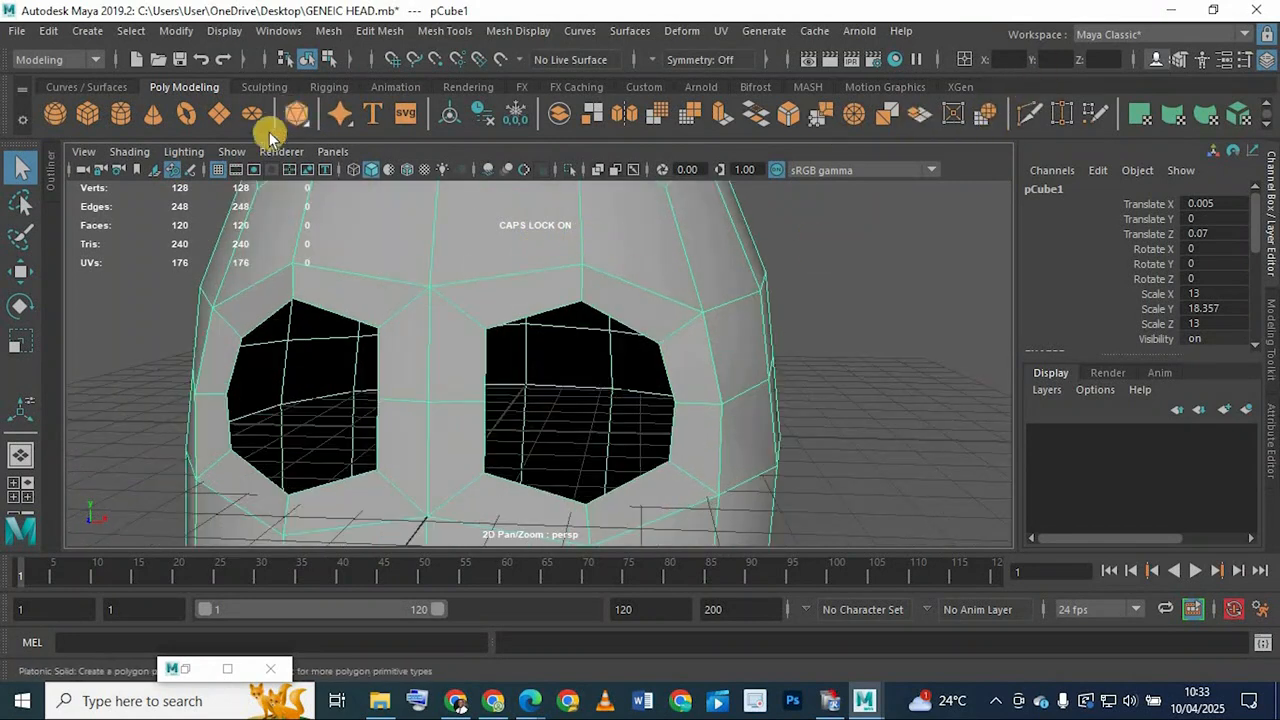
Try inserting one edge loop around one eye opening, undo it and minimize the Insert Edge Loop settings
scroll(269, 132, "down", 2)
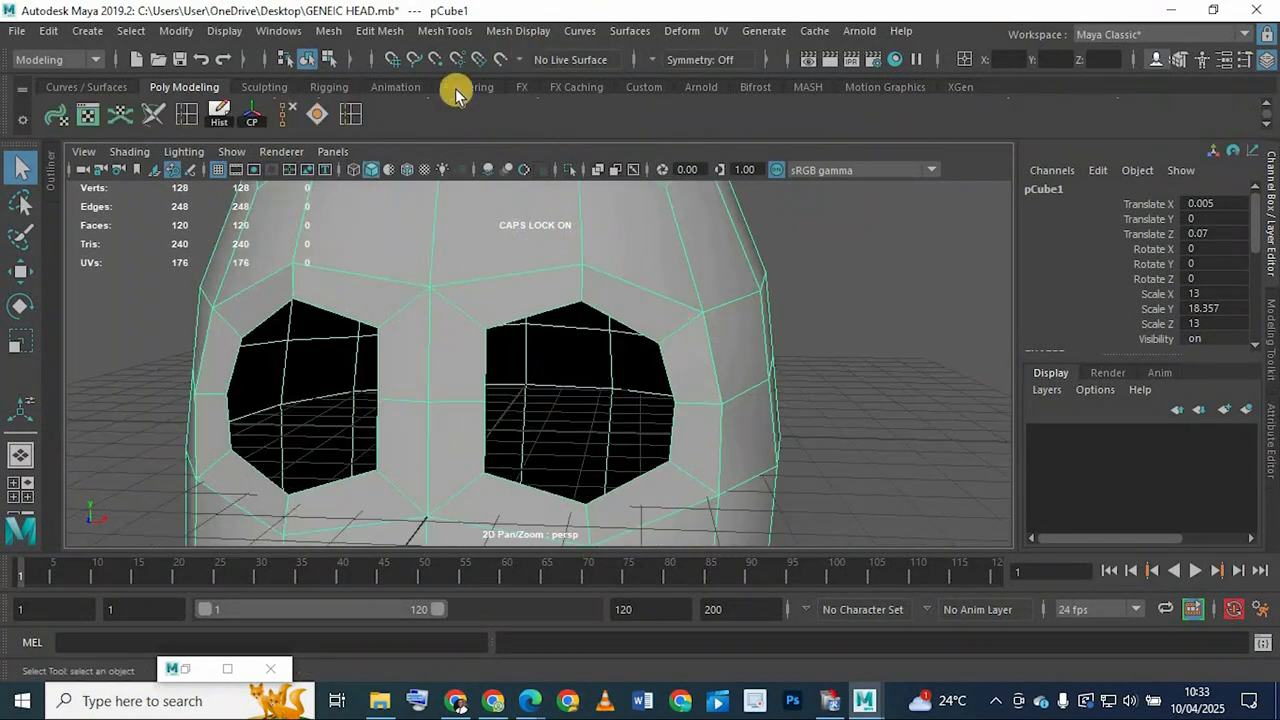
double_click(352, 115)
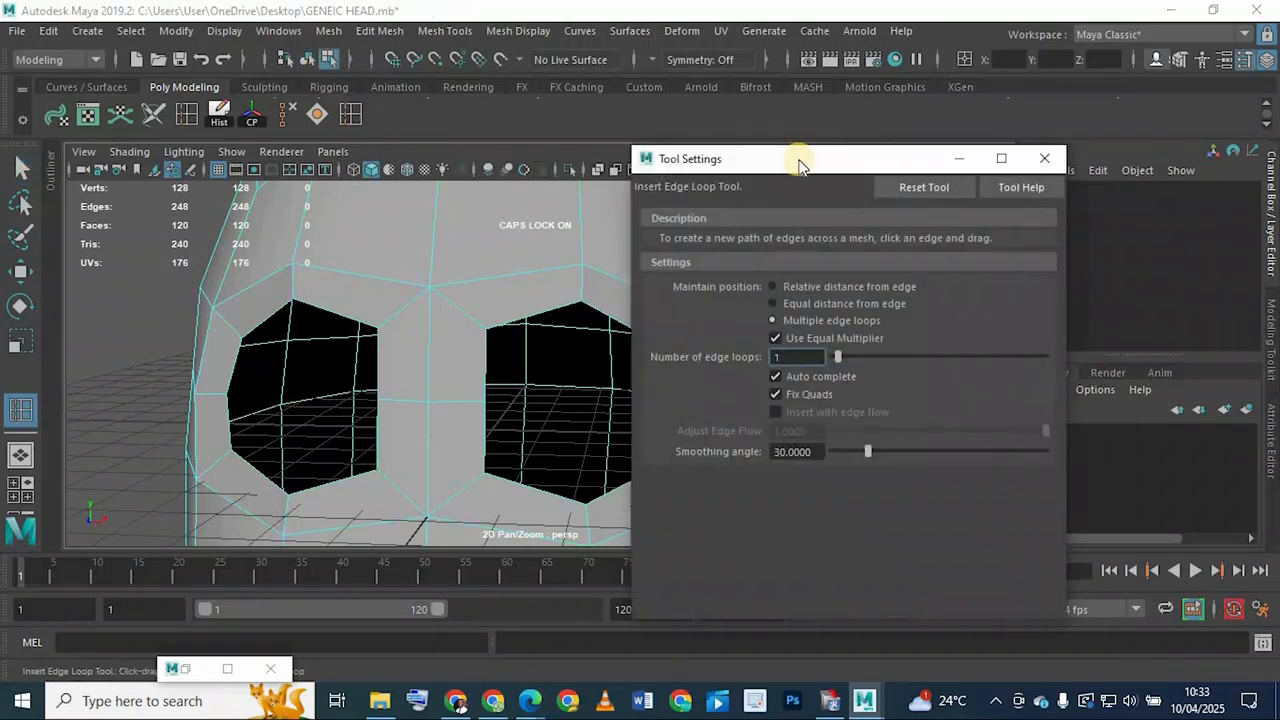
left_click_drag(800, 158, 966, 95)
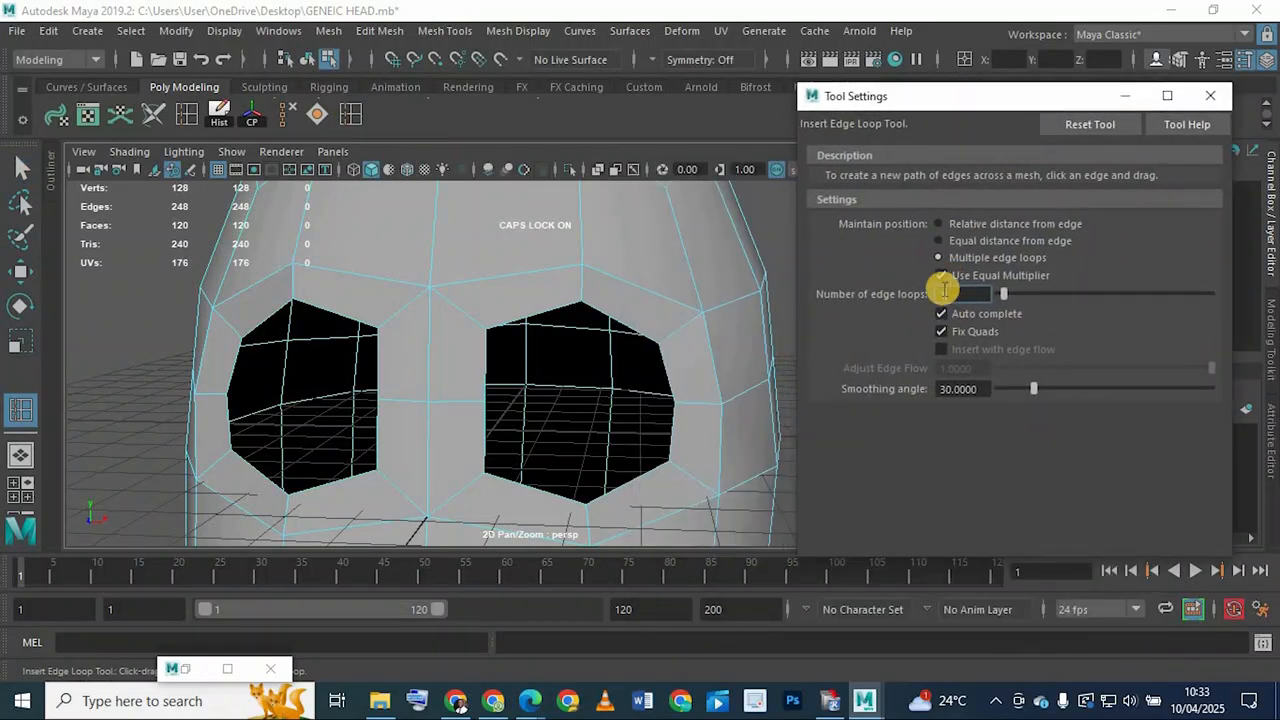
left_click(305, 435)
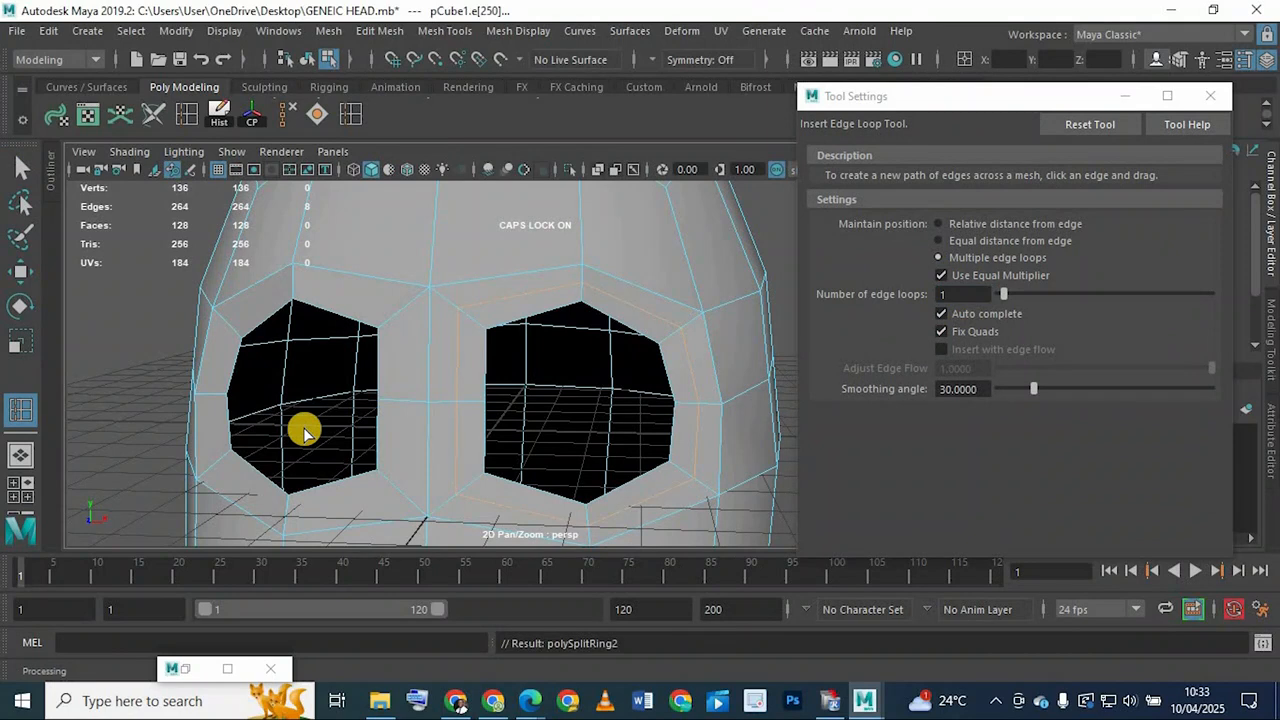
key("ctrl+z")
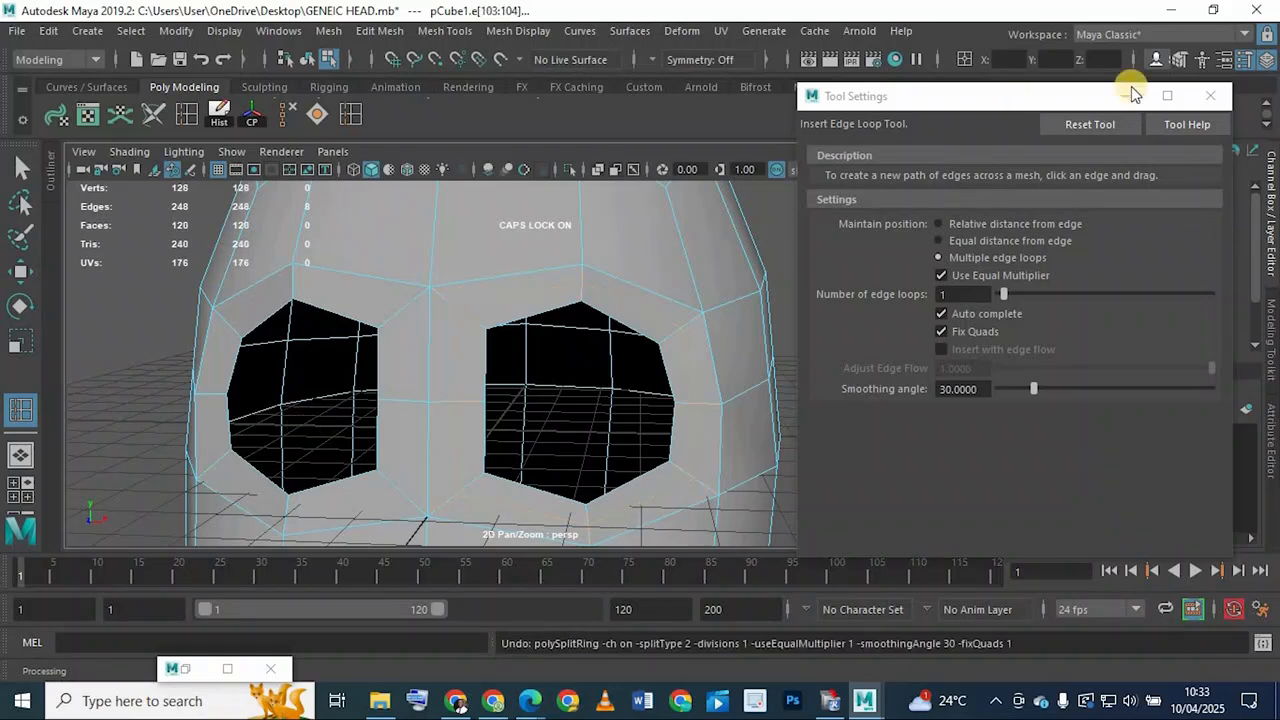
left_click(1119, 96)
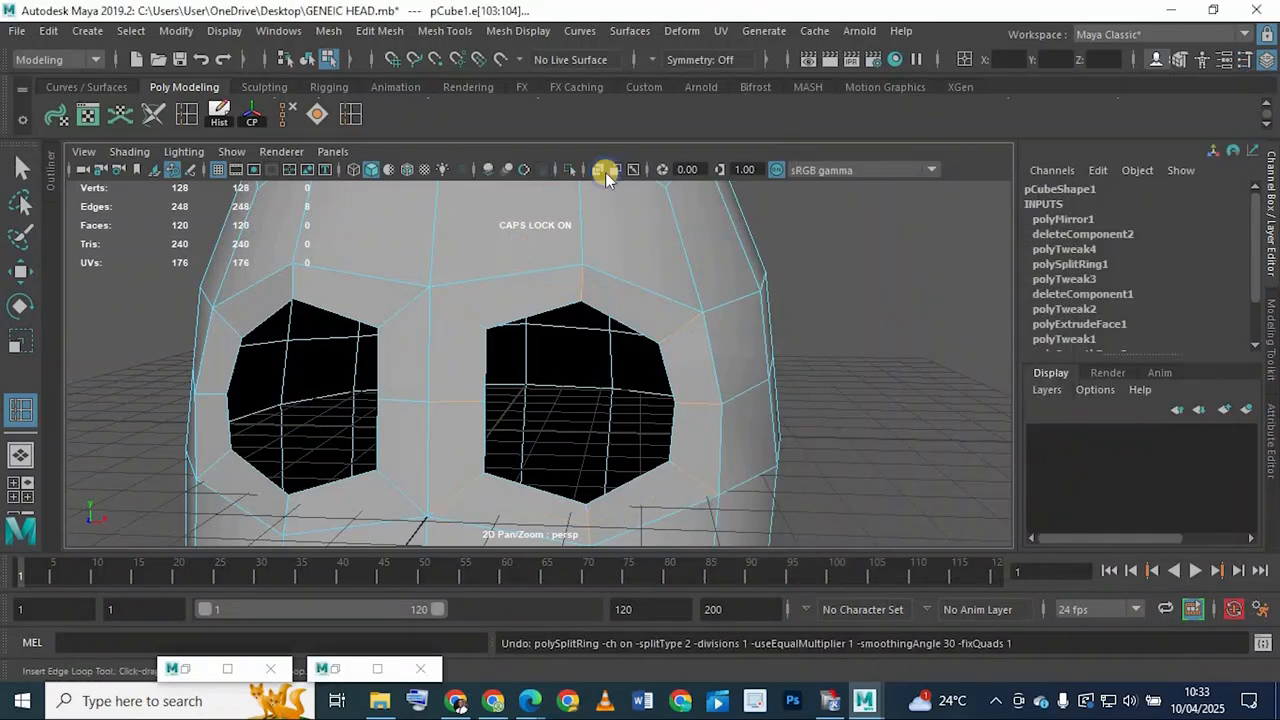
Leave the edge loop tool, reselect the whole head and set the modeling symmetry to Object X
right_click(517, 161)
left_click(22, 167)
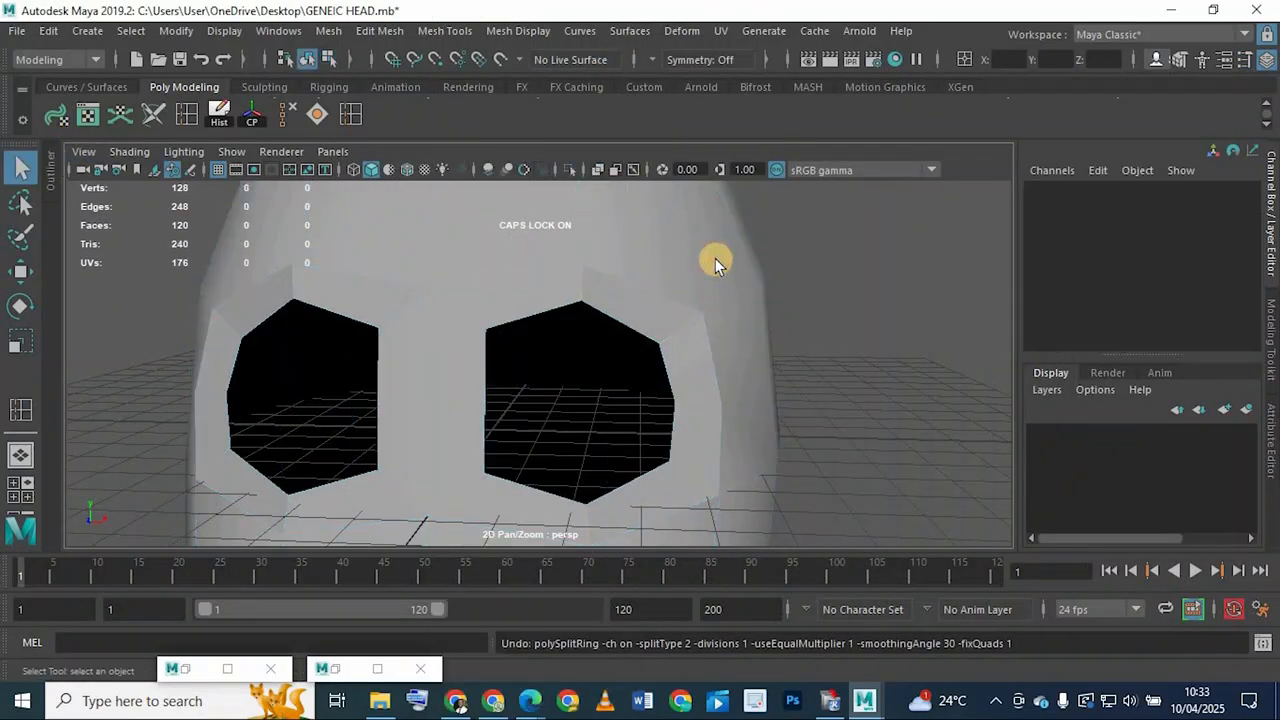
left_click(715, 258)
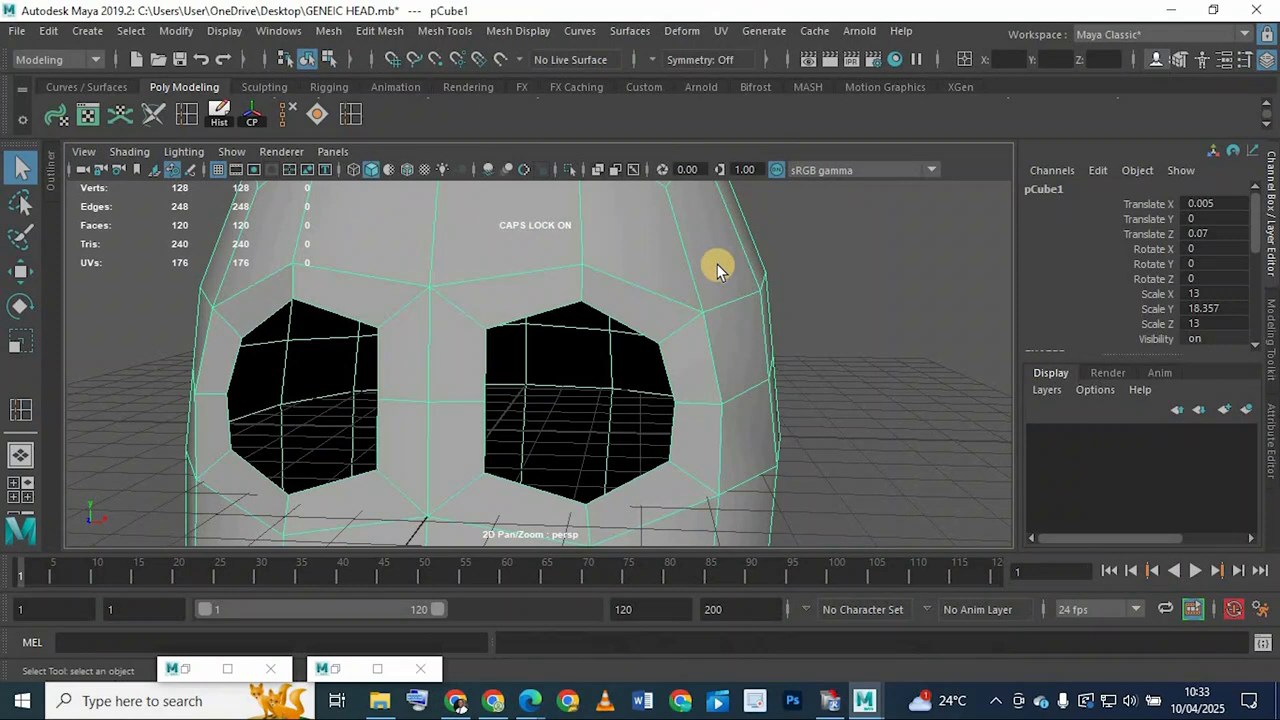
left_click(1272, 328)
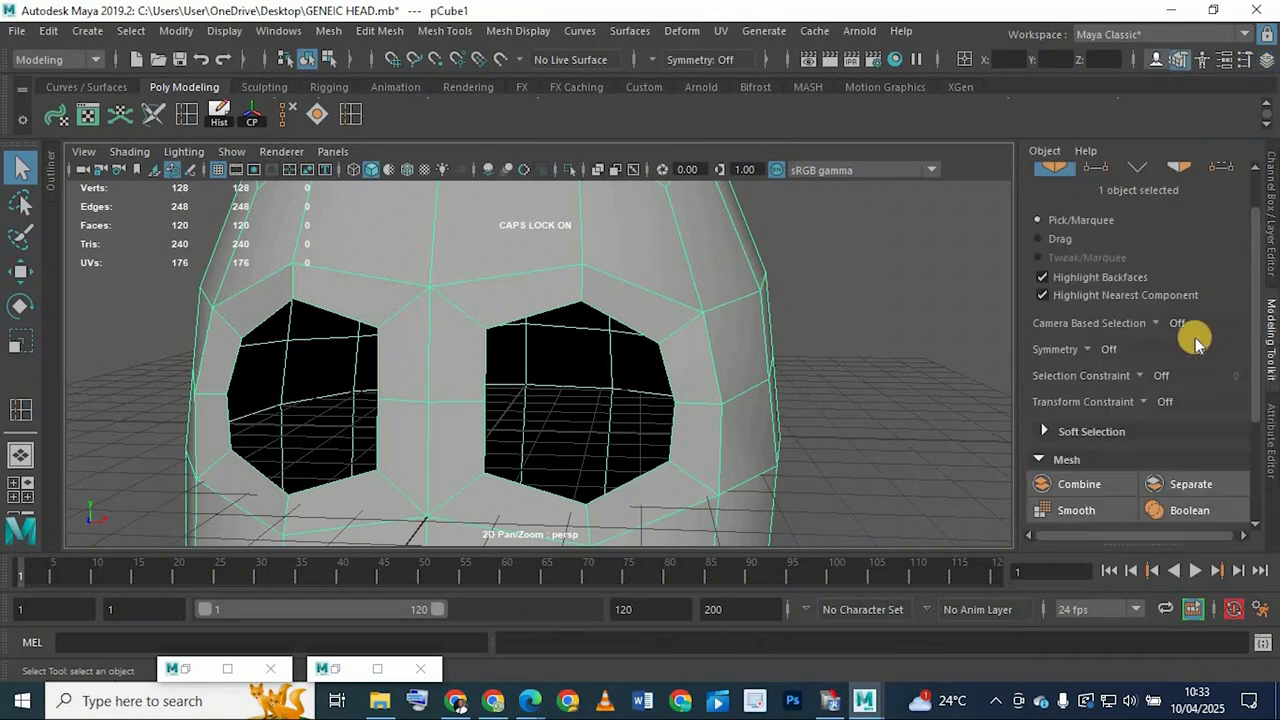
left_click(1092, 347)
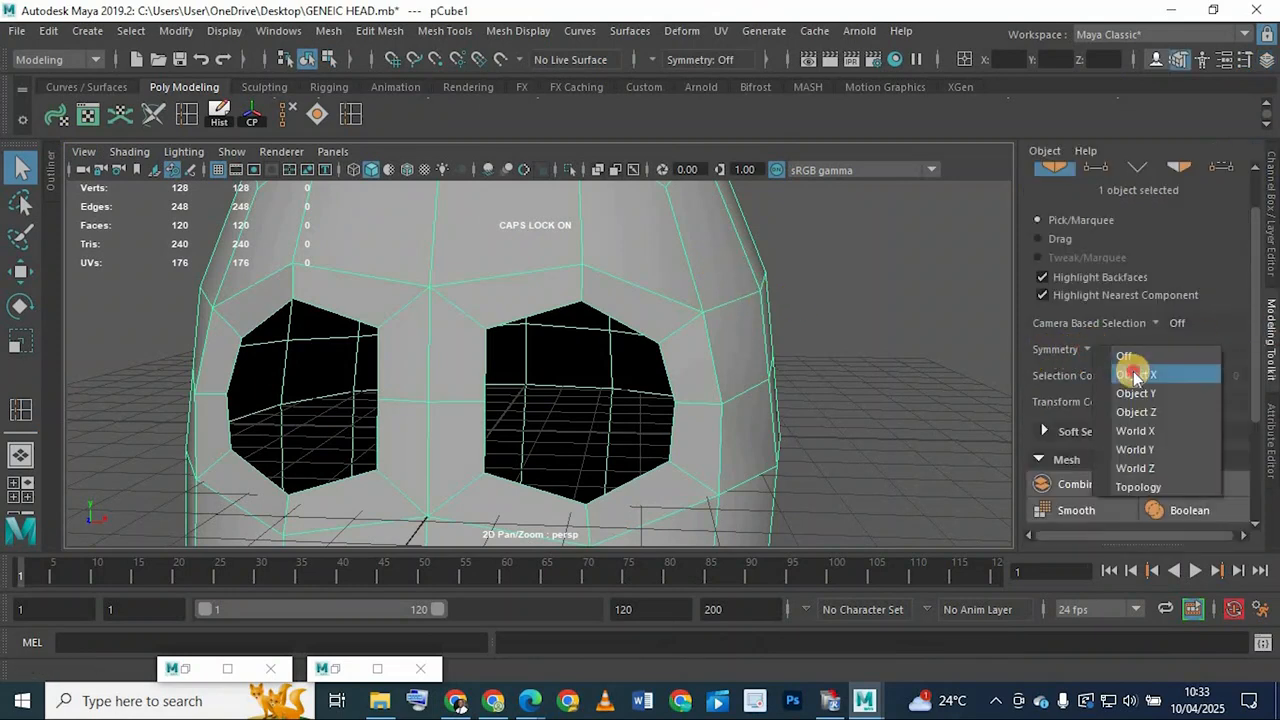
left_click(1135, 374)
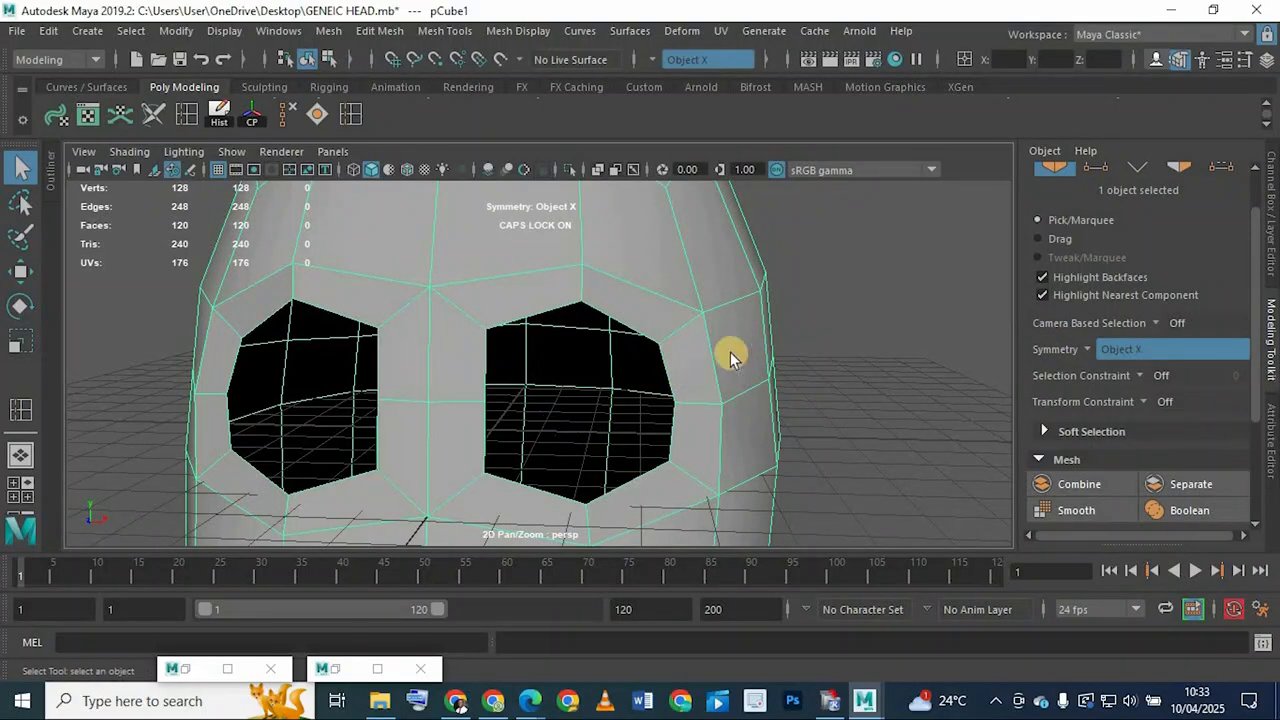
Move the middle vertex on the inner edge of each eye opening symmetrically toward the head's center line
right_click_drag(468, 358, 359, 171)
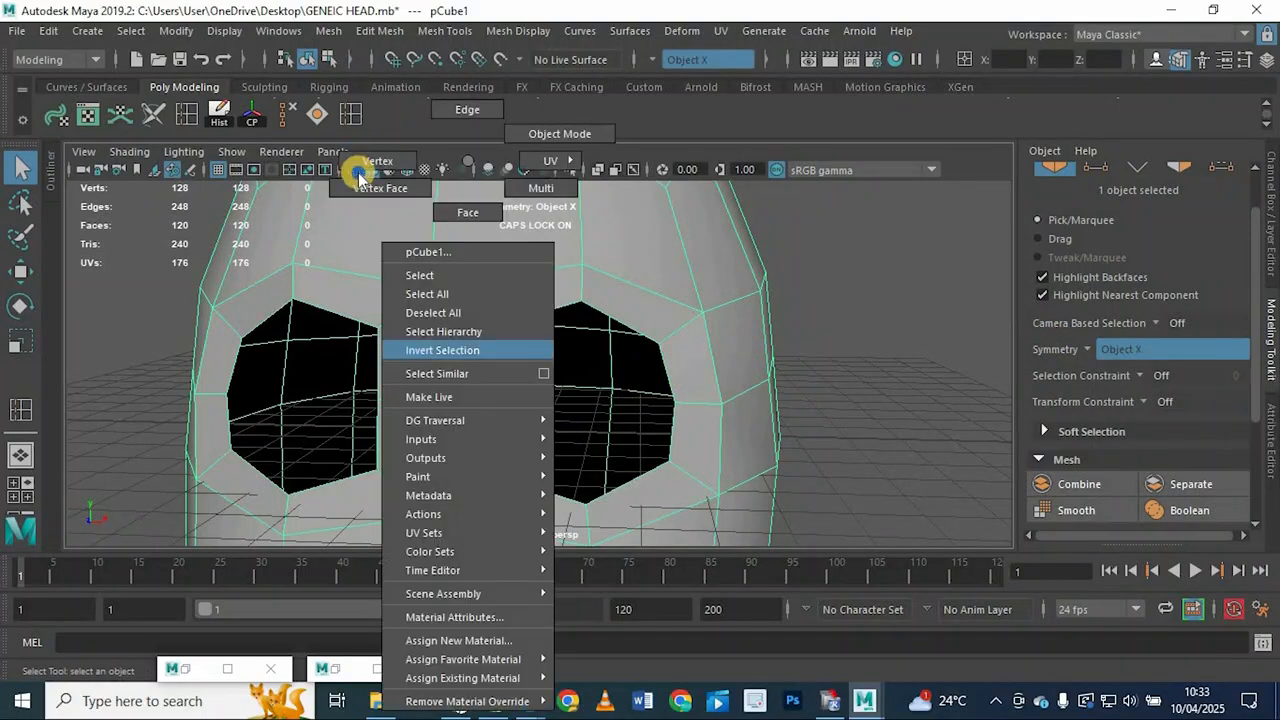
left_click(486, 400)
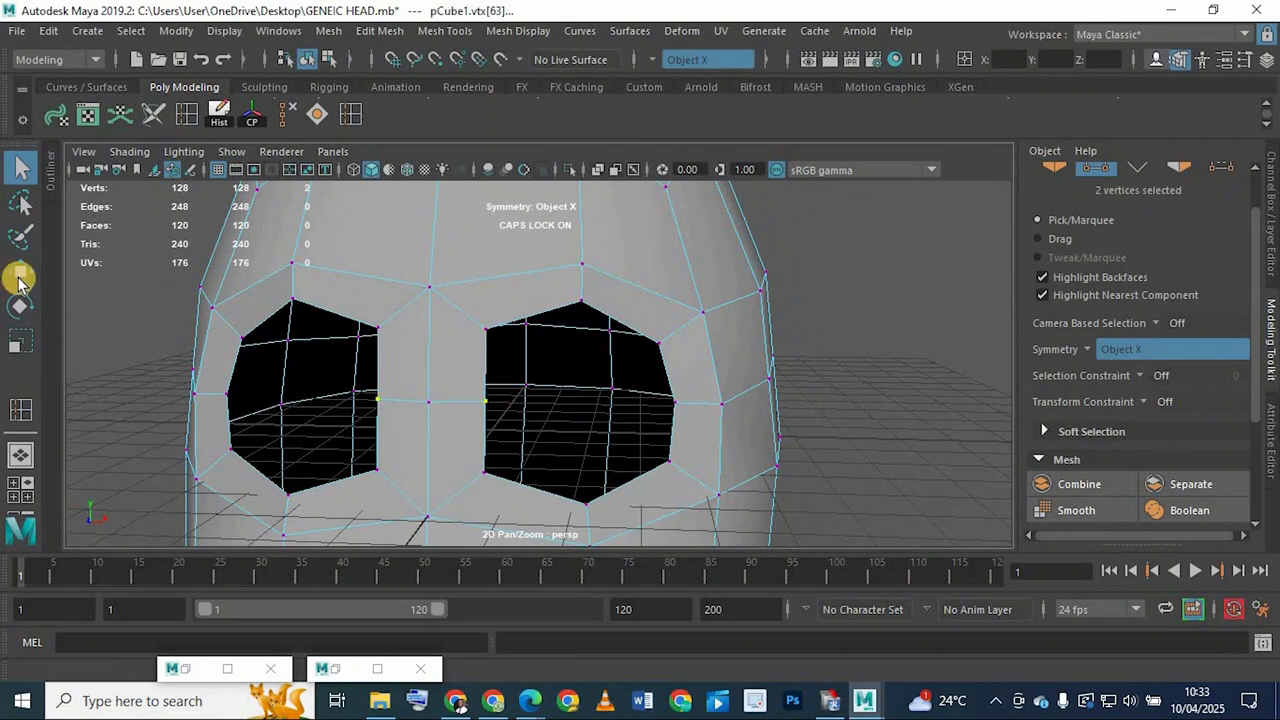
key("w")
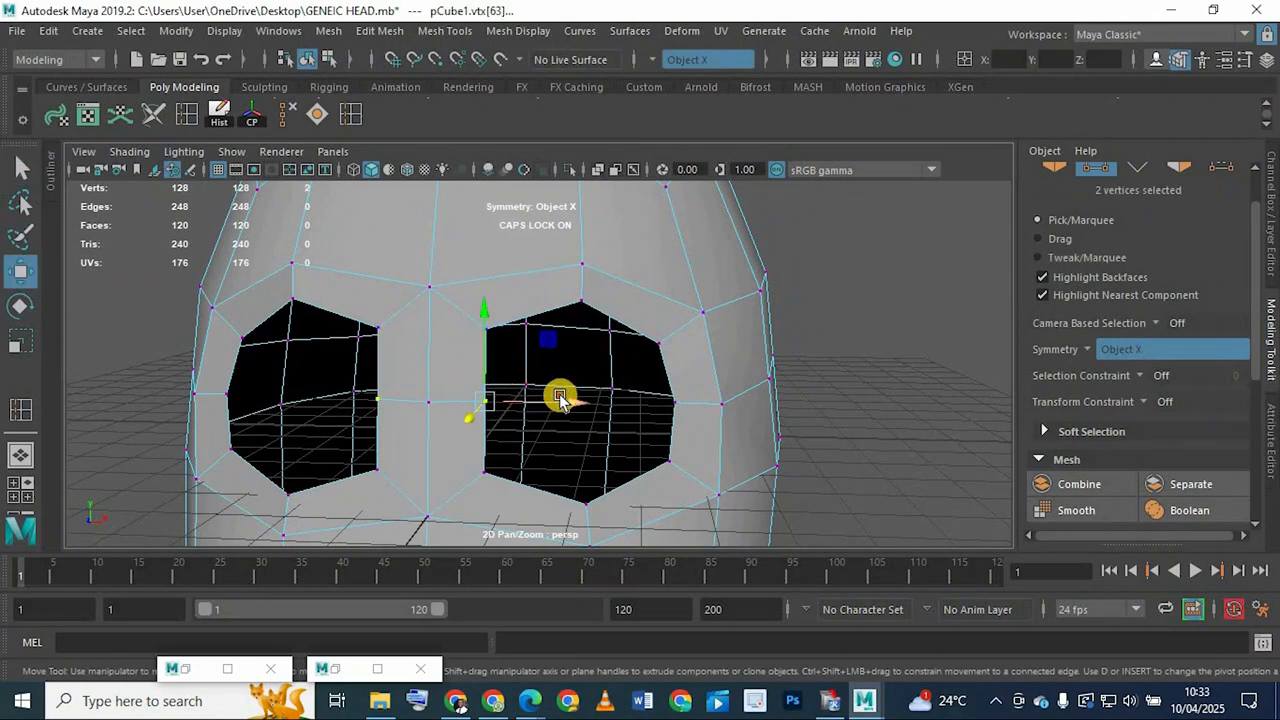
left_click_drag(560, 398, 526, 374)
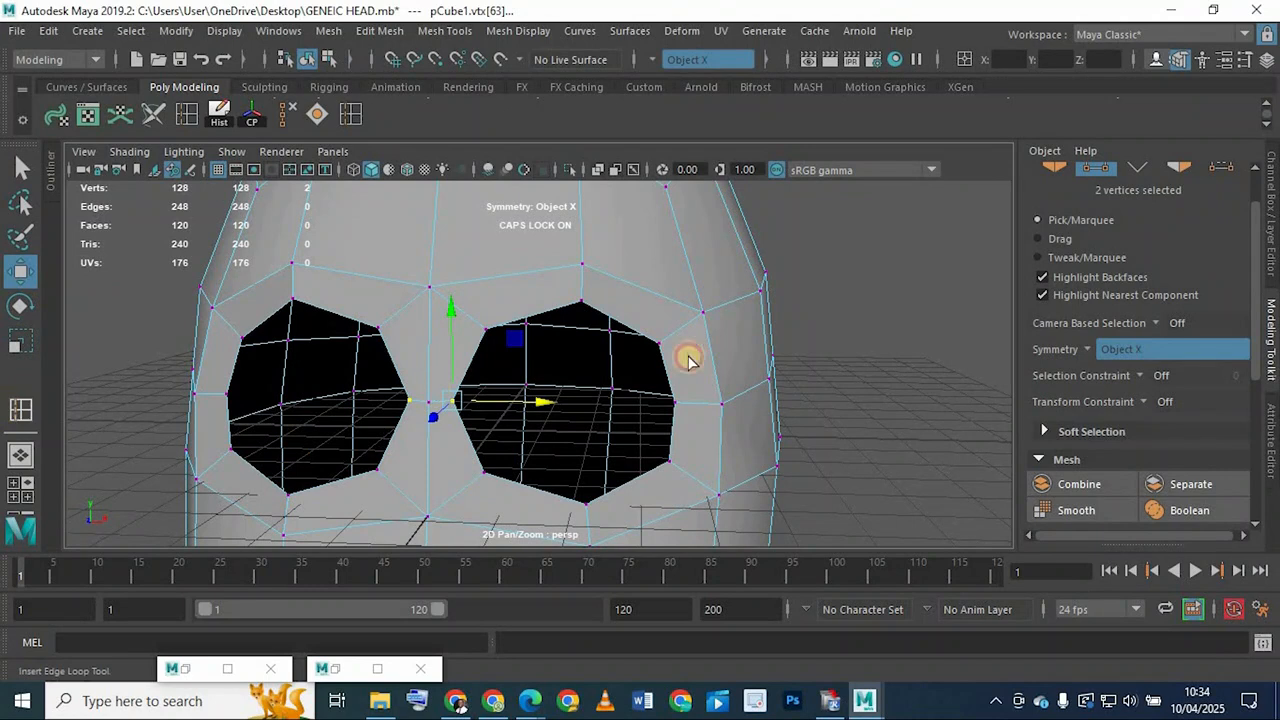
Insert one edge loop around each eye opening symmetrically and minimize the Insert Edge Loop settings
left_click(700, 403)
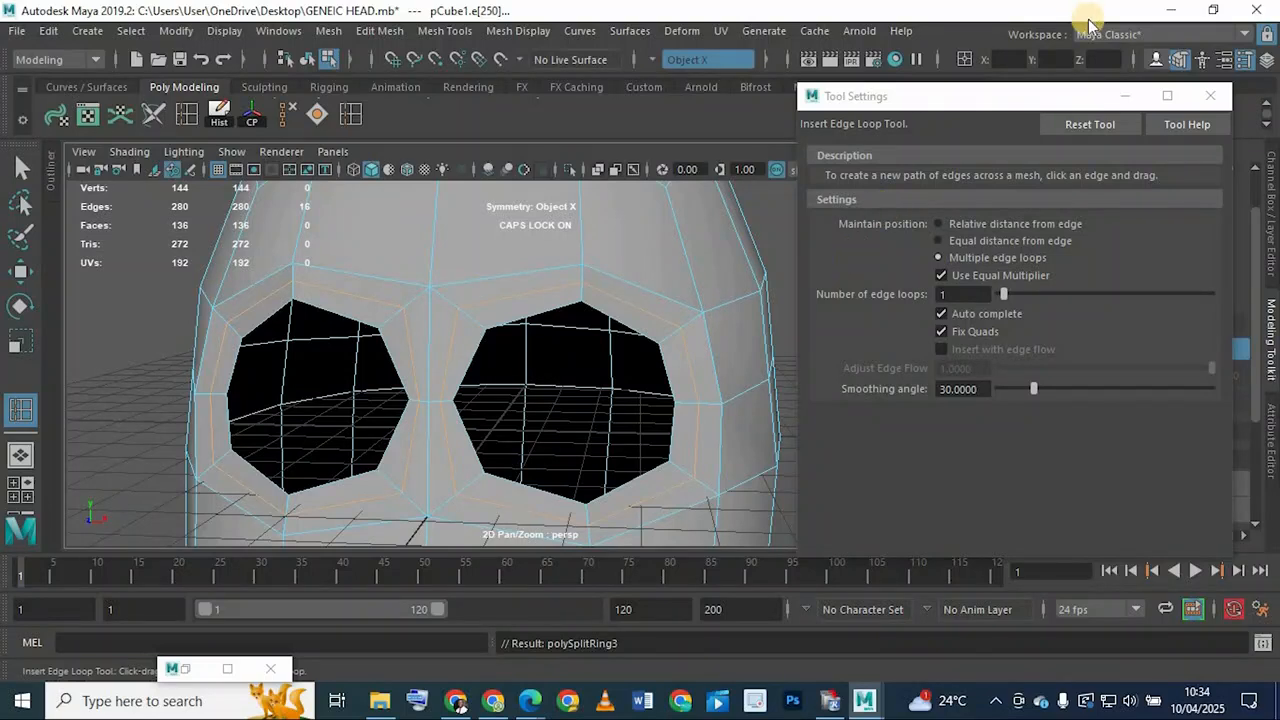
left_click(1120, 95)
scroll(472, 340, "down", 5)
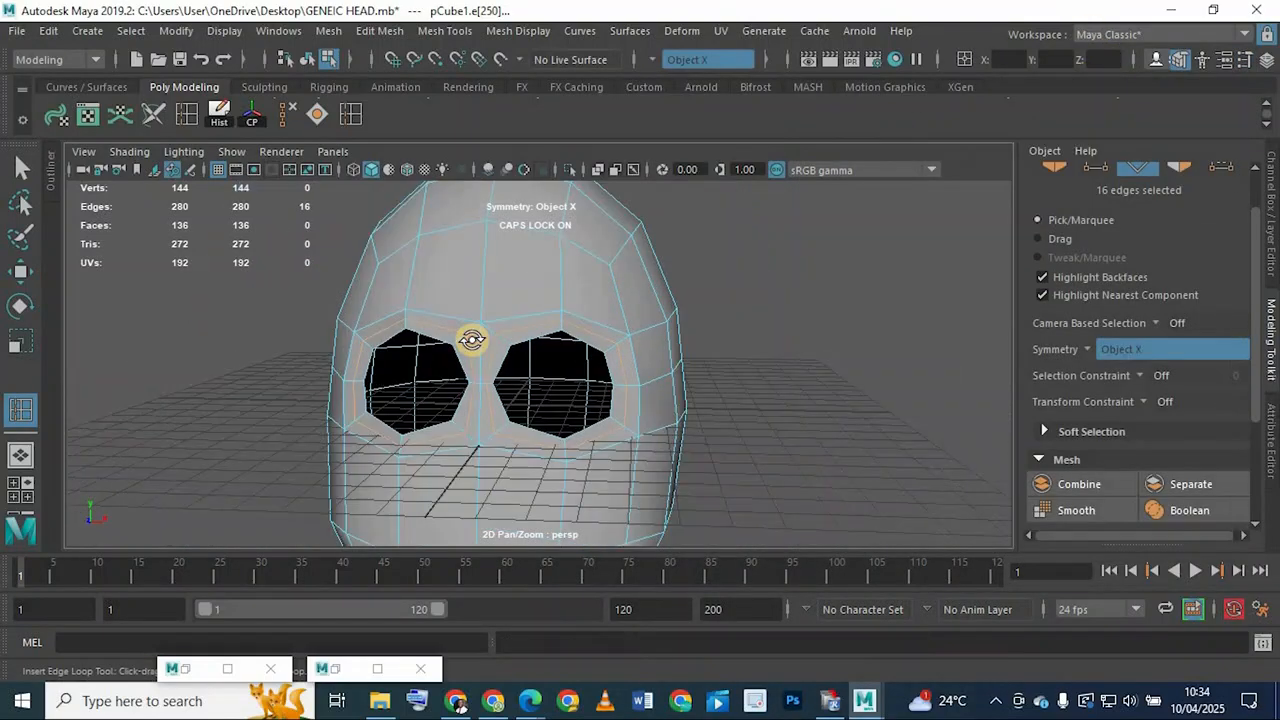
Examine the new edge loops around both eye openings from several angles, including the bridge between the eyes
left_click_drag(469, 246, 505, 276, "alt")
middle_click_drag(532, 540, 597, 486, "alt")
scroll(598, 440, "up", 5)
middle_click_drag(606, 325, 600, 414, "alt")
left_click_drag(495, 388, 520, 383, "alt")
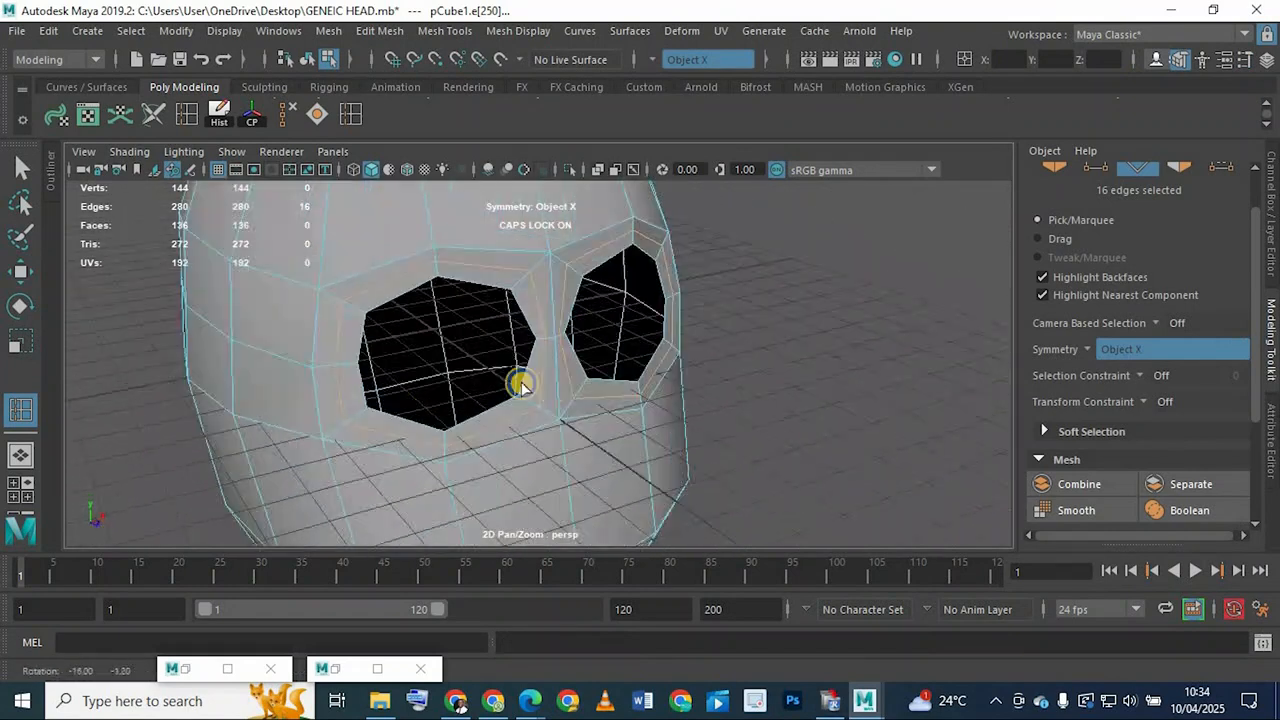
scroll(400, 395, "up", 5)
middle_click_drag(350, 399, 354, 404, "alt")
left_click_drag(354, 404, 559, 354, "alt")
scroll(559, 354, "up", 3)
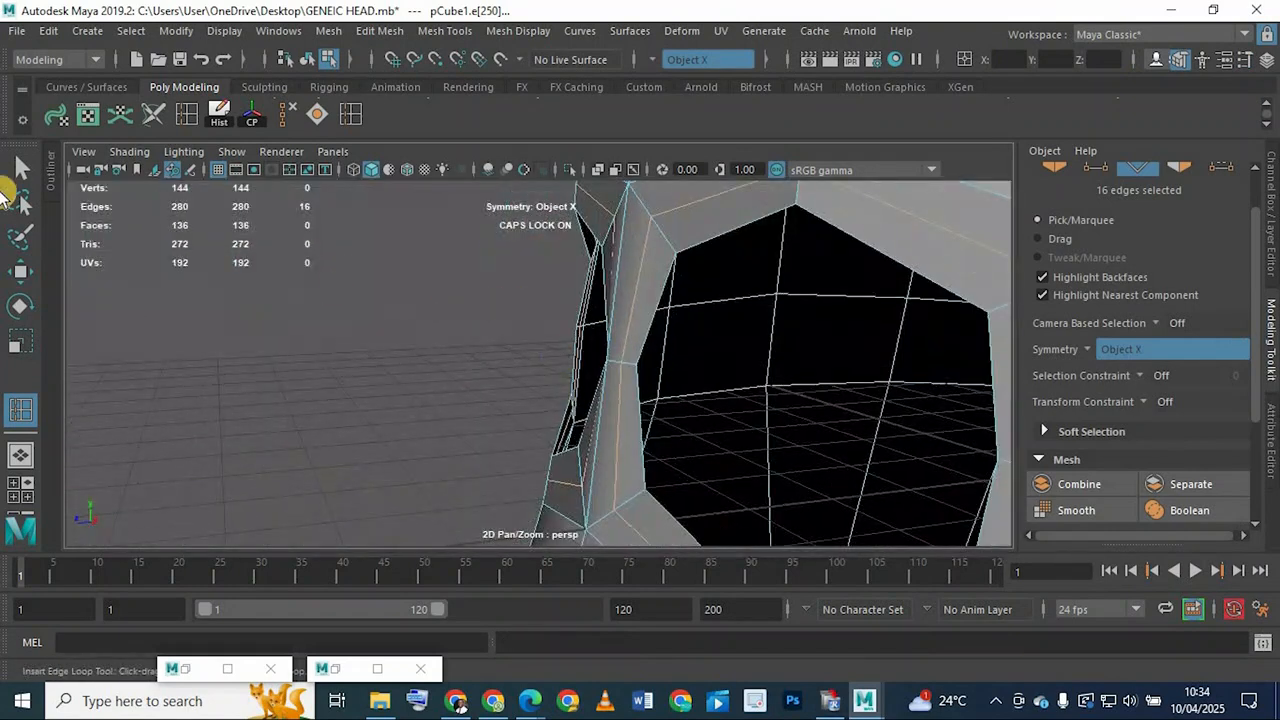
Leave the edge loop tool and select the short edges across the bridge between the eye openings
left_click(16, 274)
right_click_drag(634, 251, 546, 156)
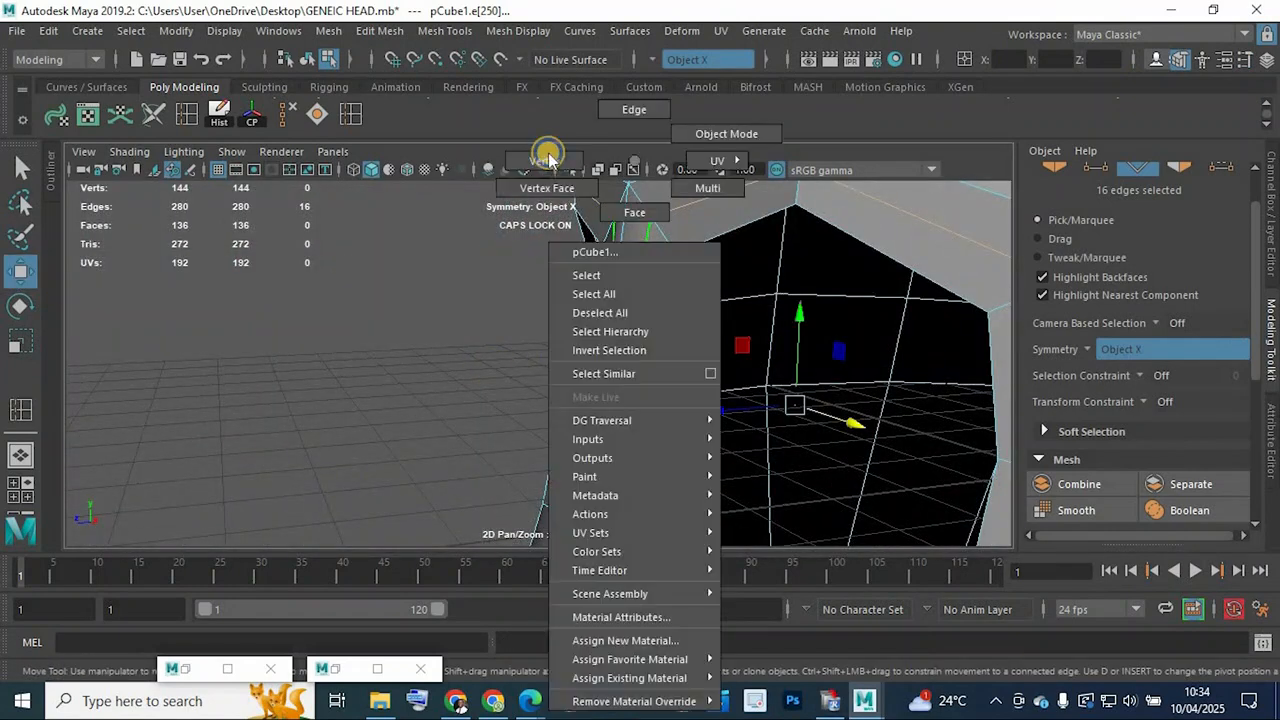
left_click_drag(557, 397, 694, 343, "alt")
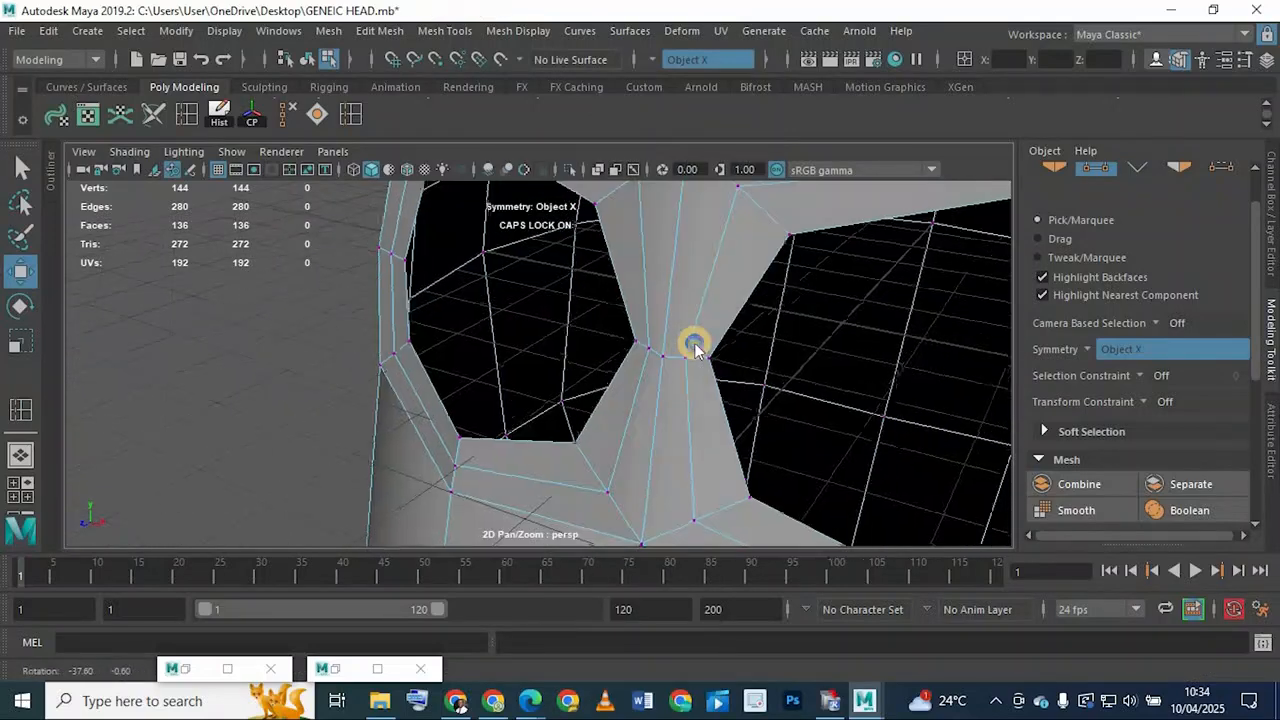
right_click_drag(694, 343, 682, 103)
scroll(757, 348, "up", 3)
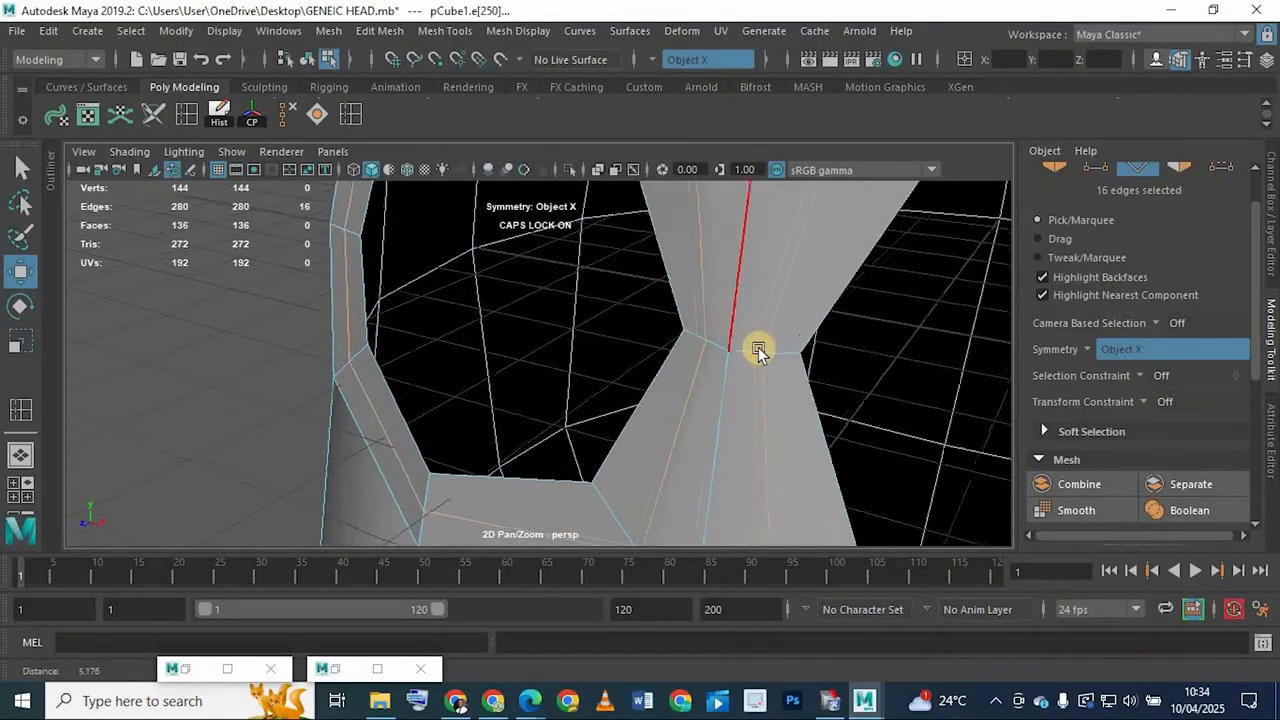
left_click(745, 350)
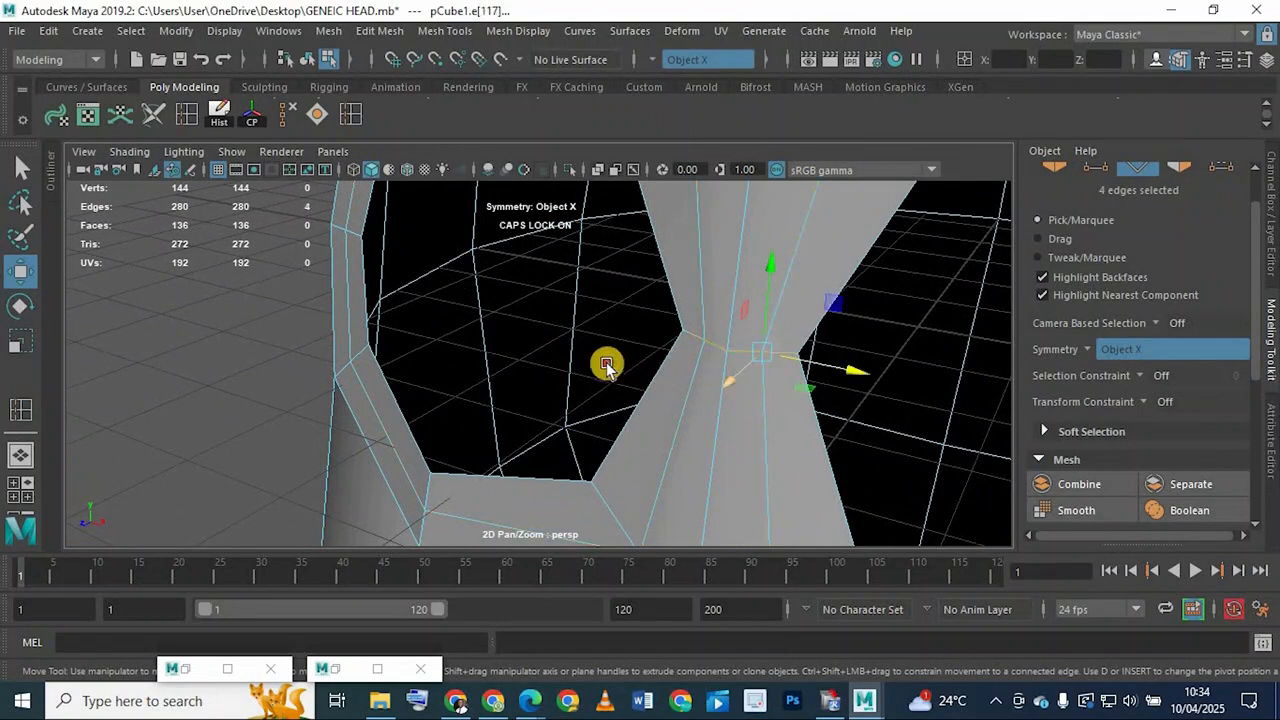
left_click_drag(606, 363, 660, 399, "alt")
left_click_drag(660, 399, 646, 361, "alt")
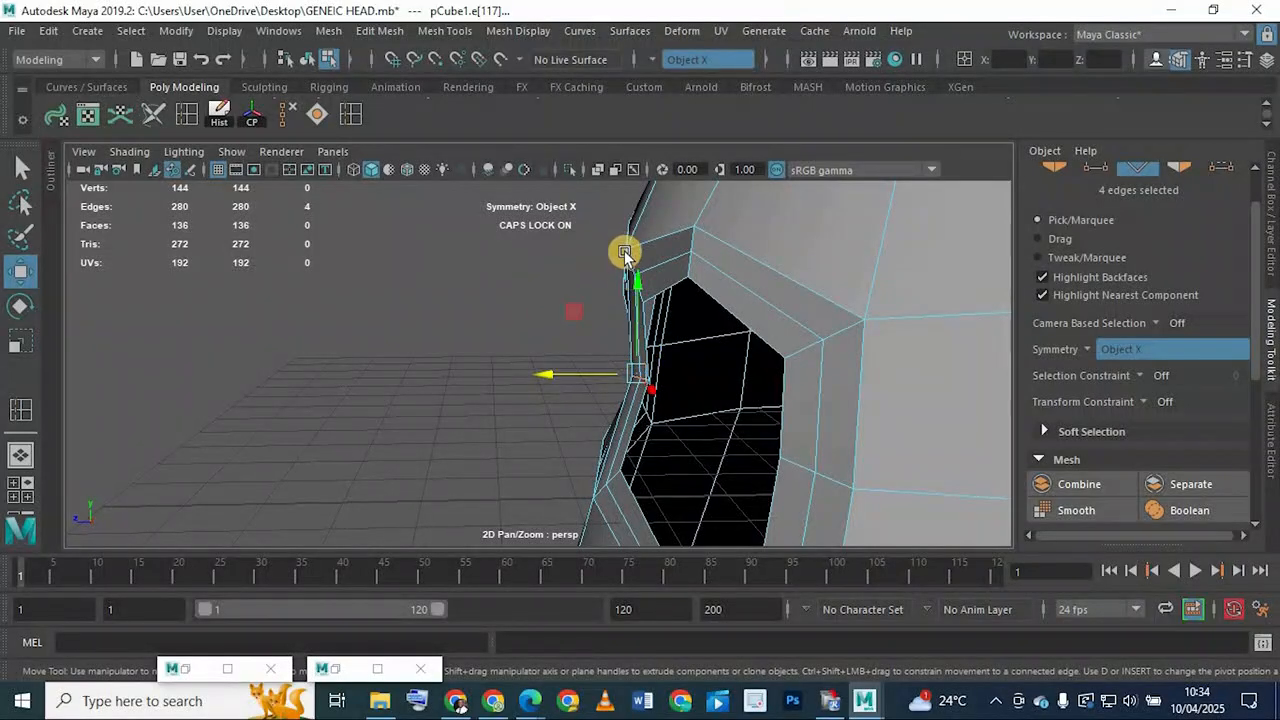
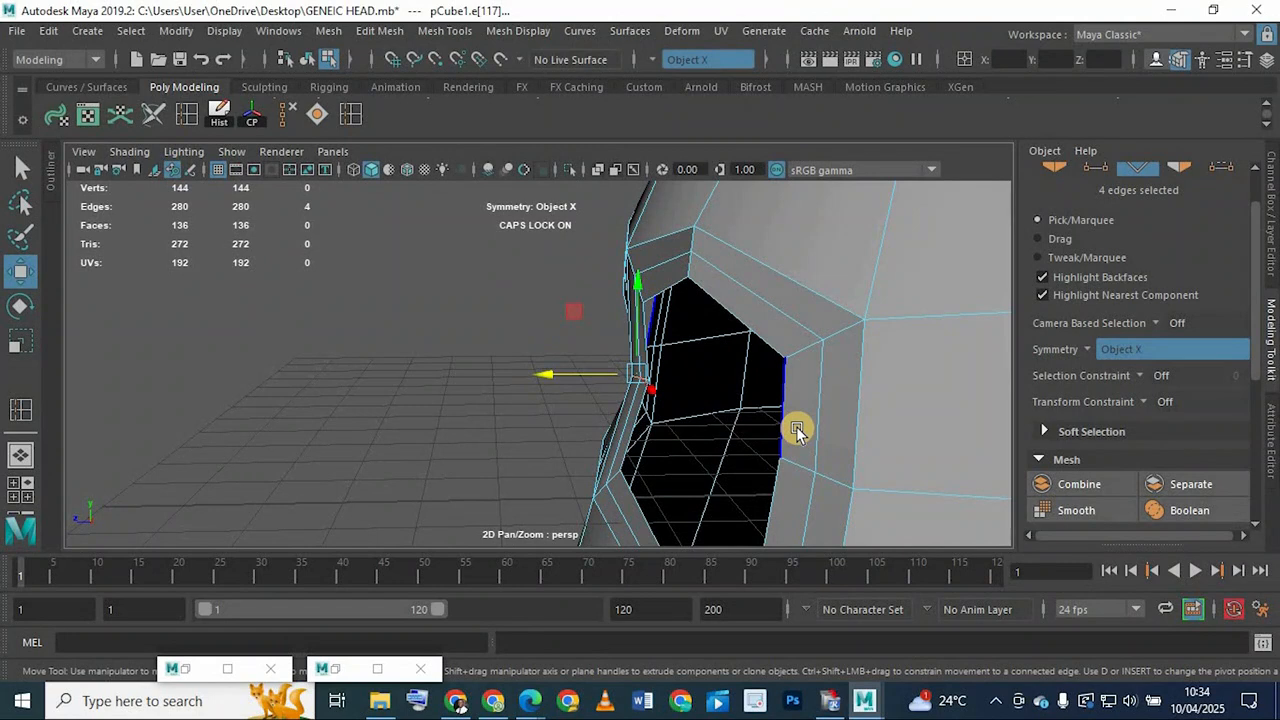
Check the bridge's side profile against the male head model sheet in Chrome and nudge the selected bridge edges slightly in depth
left_click(455, 706)
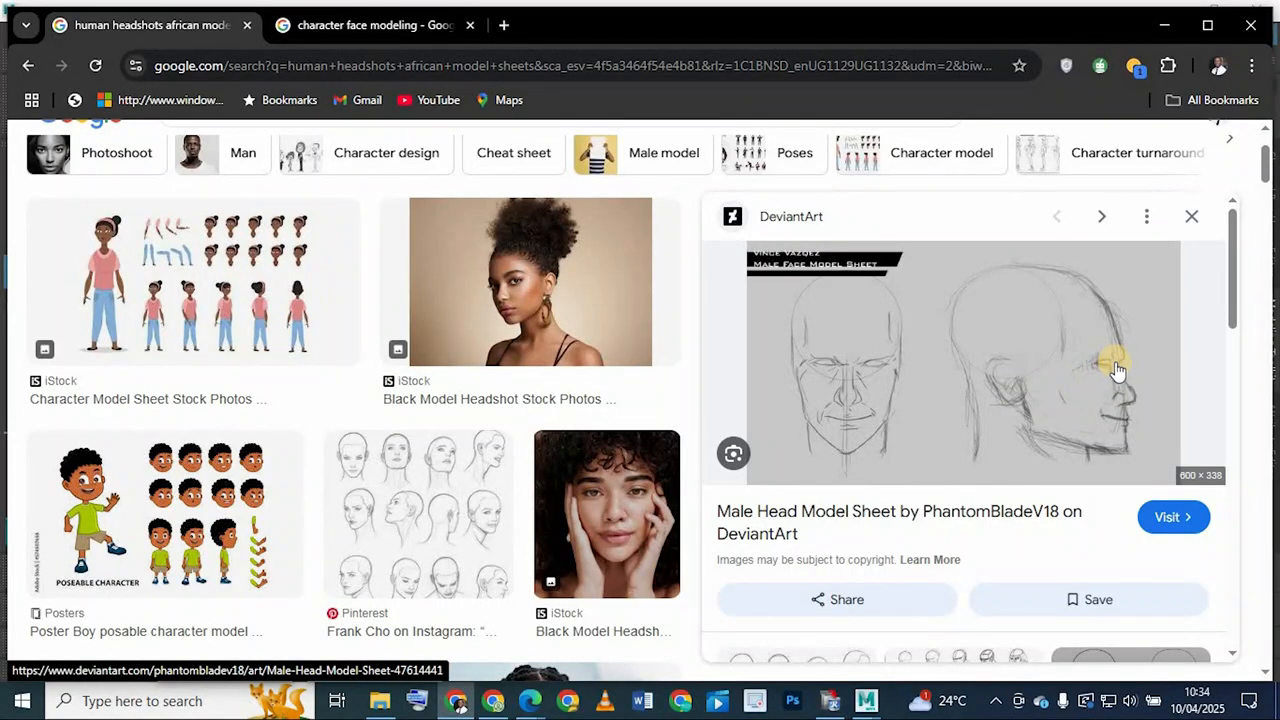
left_click(1161, 28)
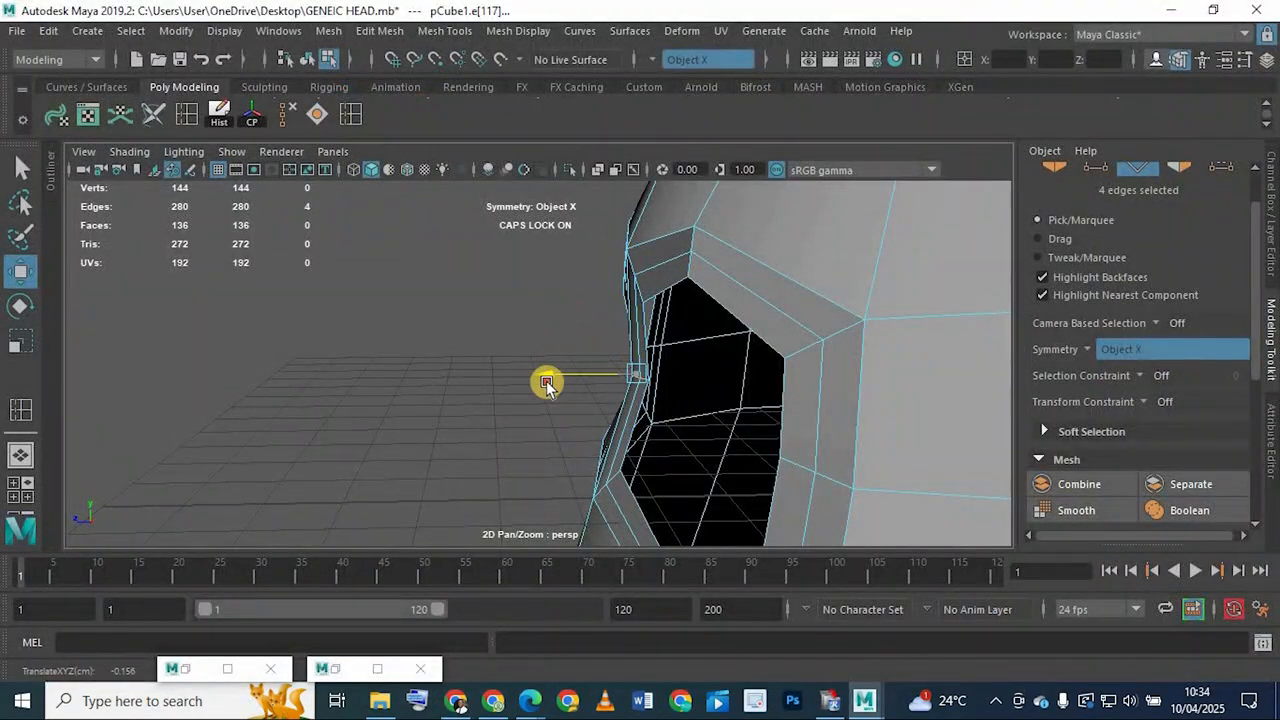
left_click_drag(551, 363, 633, 236, "alt")
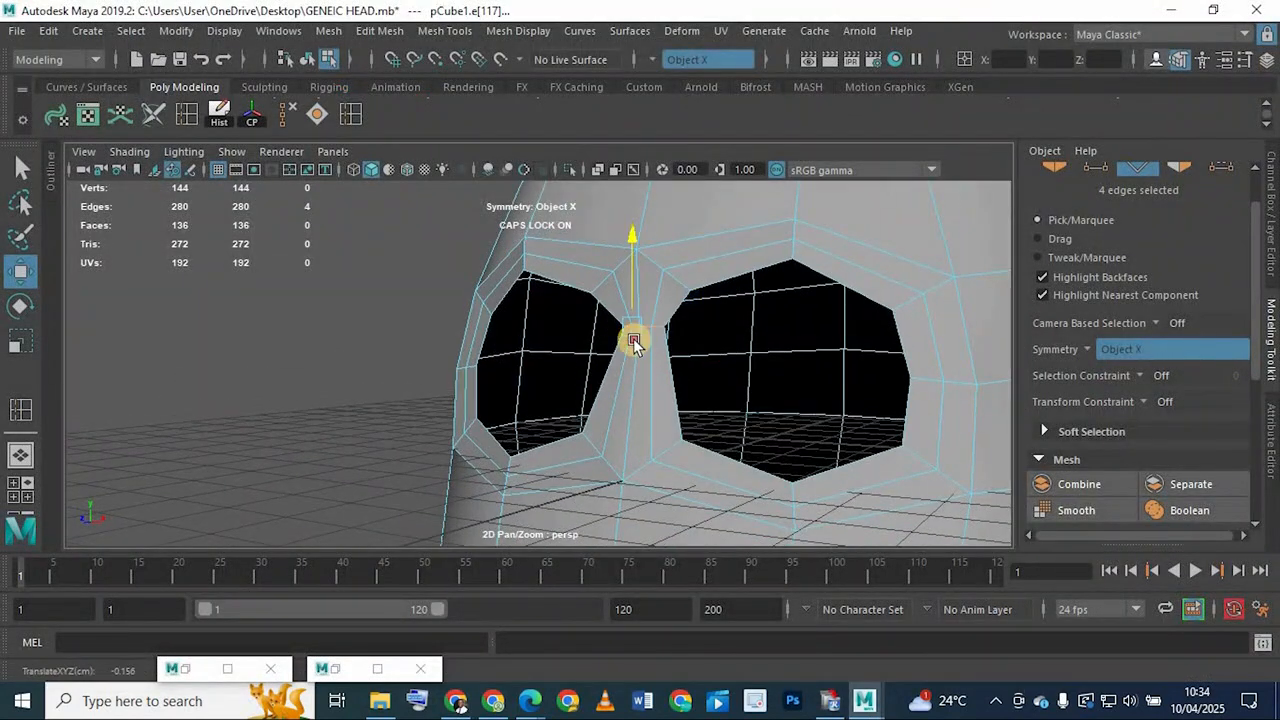
mouse_move(633, 341)
left_mouse_down("alt")
mouse_move(557, 334)
mouse_move(629, 346)
left_mouse_up("alt")
left_click_drag(629, 423, 614, 371, "alt")
In the side view, select the frontmost face vertices below the eye openings and pull them slightly forward
right_click(638, 160)
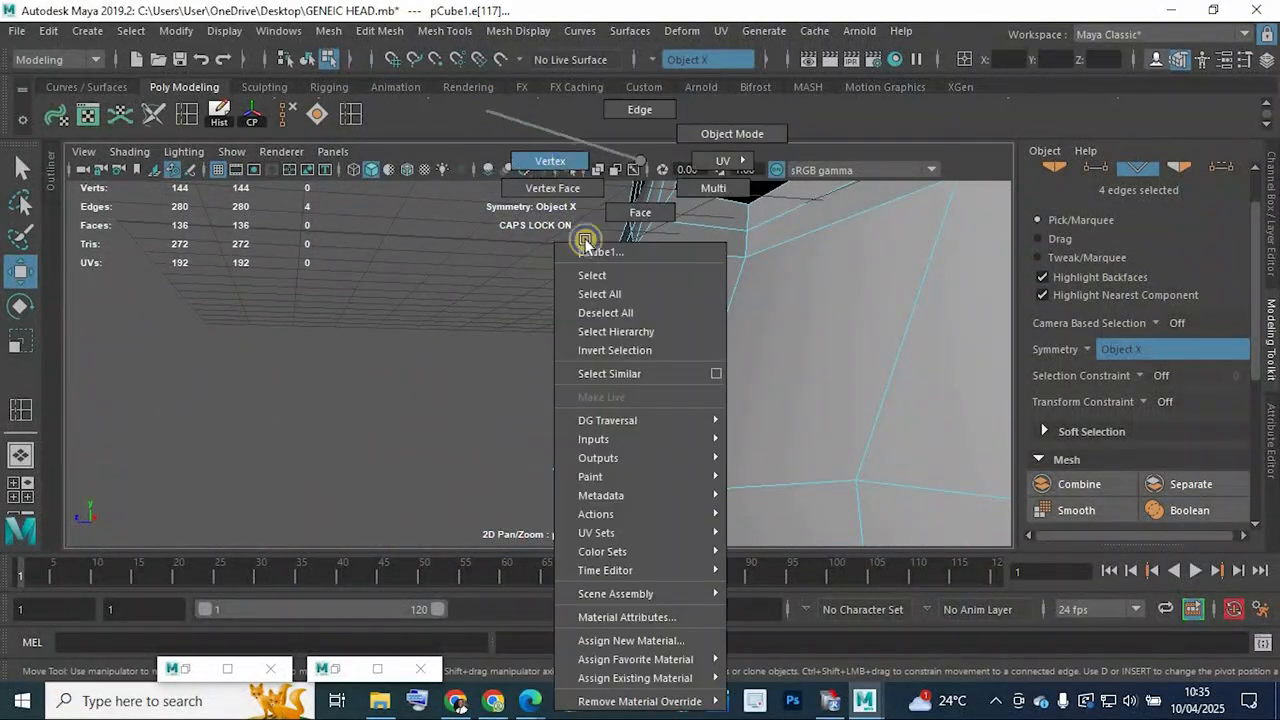
right_click_drag(586, 241, 584, 240)
key("space")
left_click(687, 400)
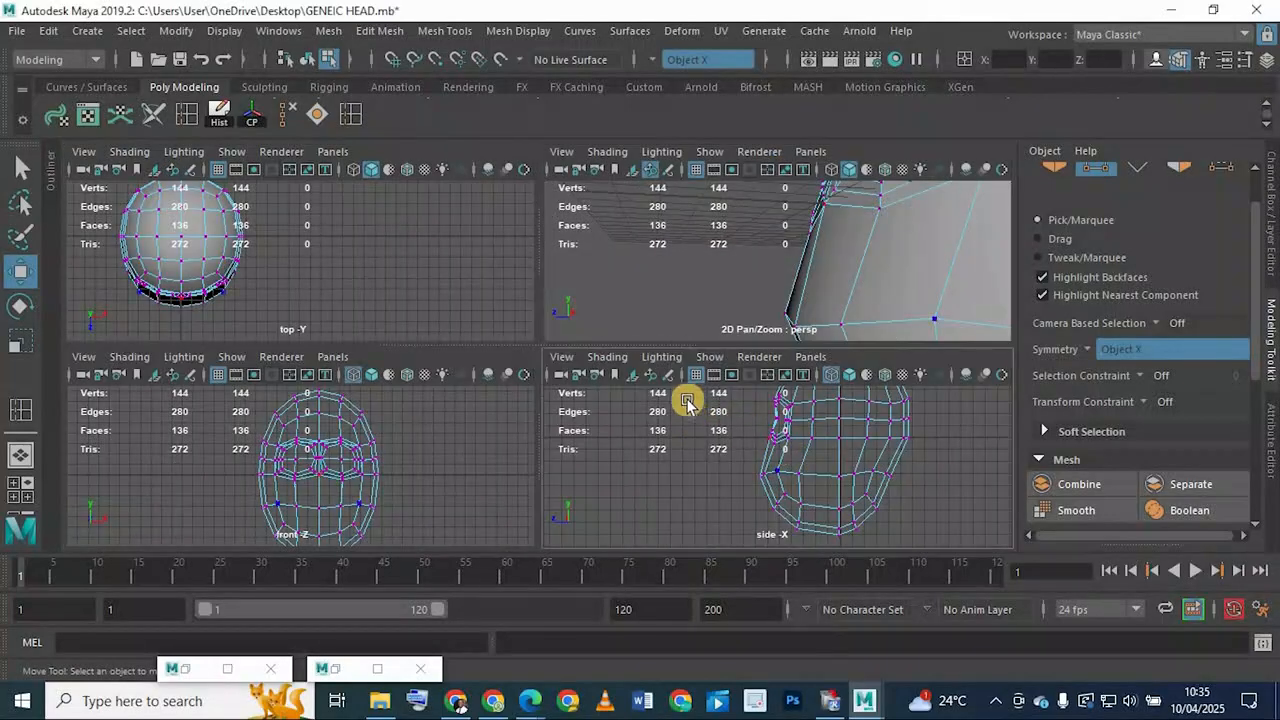
key("space")
scroll(443, 343, "up", 5)
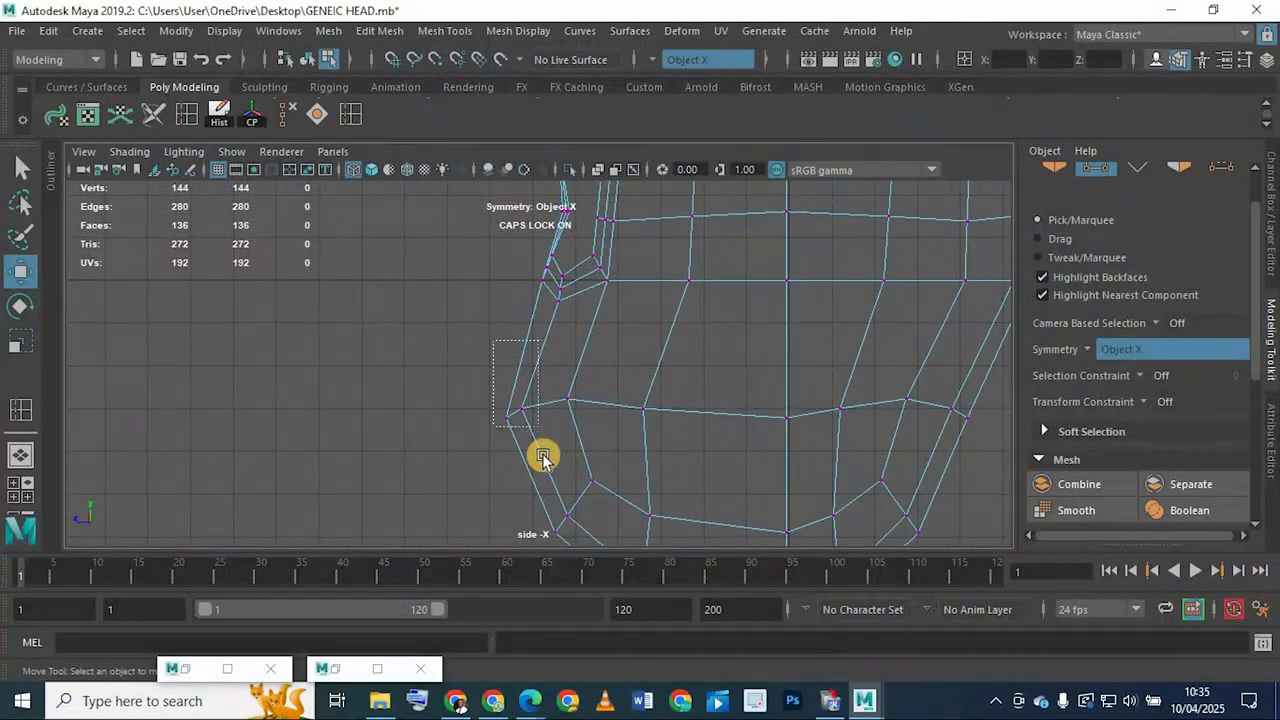
left_click_drag(542, 457, 540, 455)
left_click_drag(415, 411, 407, 406)
Select the group of brow vertices above the eye openings in the side view and pull them slightly forward
middle_click_drag(588, 223, 607, 391, "alt")
scroll(607, 391, "up", 4)
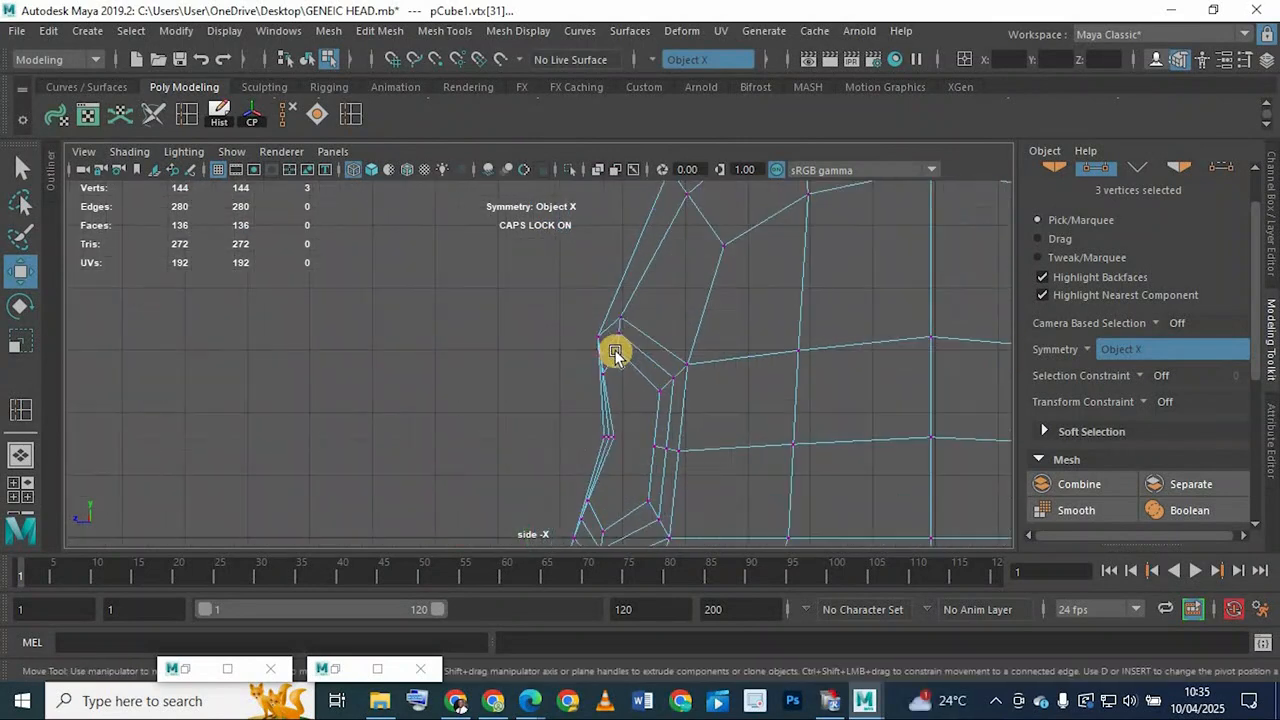
left_click_drag(660, 396, 660, 398)
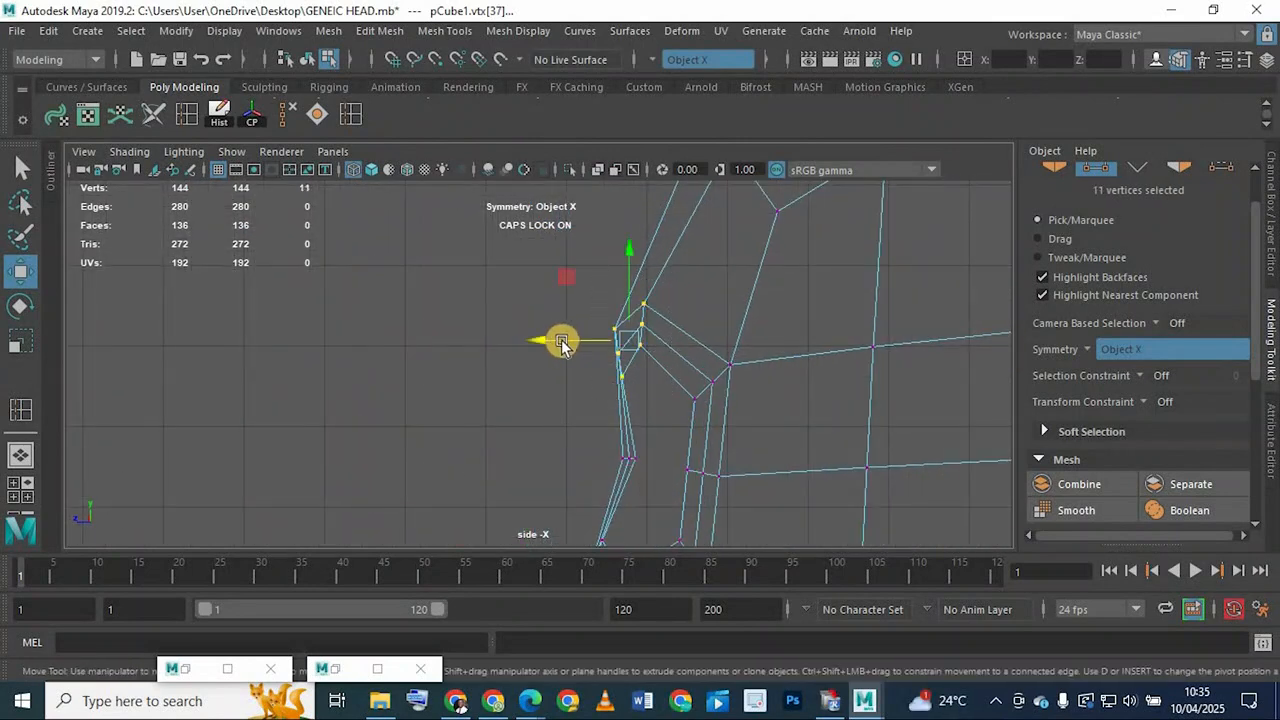
left_click_drag(550, 340, 547, 341)
Return to the perspective view and symmetrically pull the outer forehead vertex pair forward
scroll(508, 337, "down", 4)
middle_click_drag(508, 440, 483, 347, "alt")
key("space")
key("space")
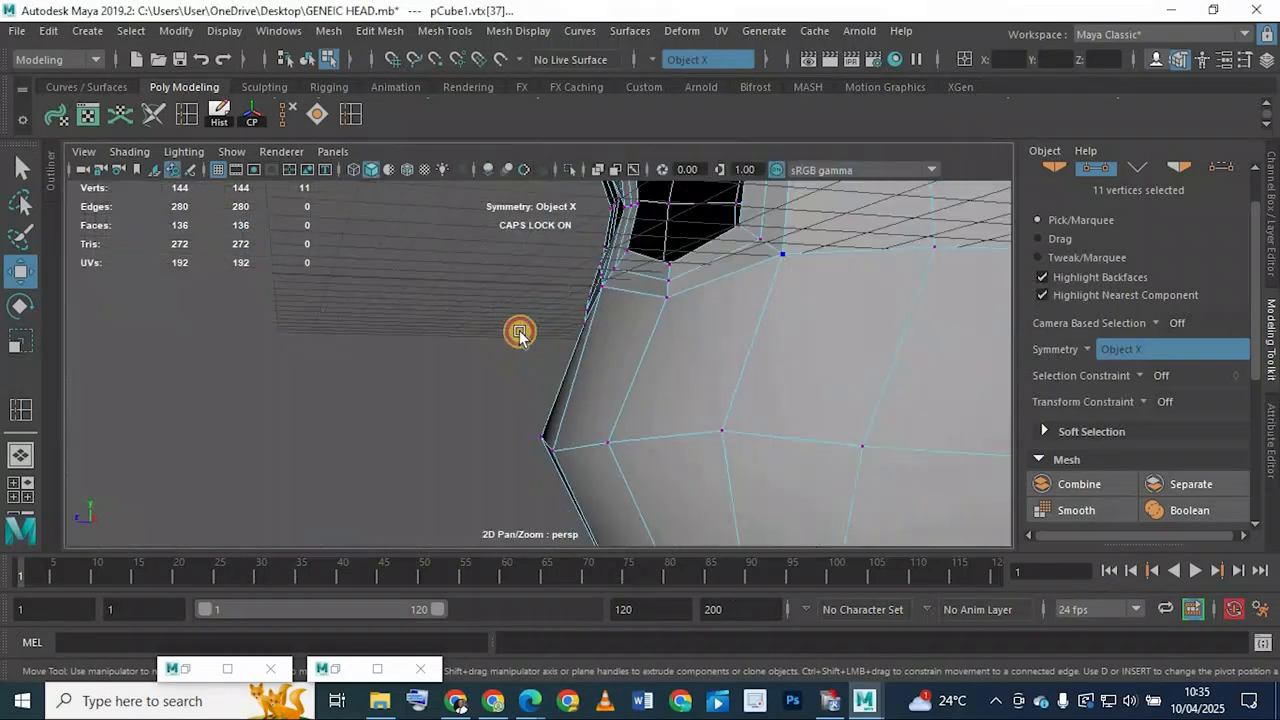
scroll(560, 340, "down", 3)
left_click_drag(577, 347, 425, 387, "alt")
left_click(417, 390)
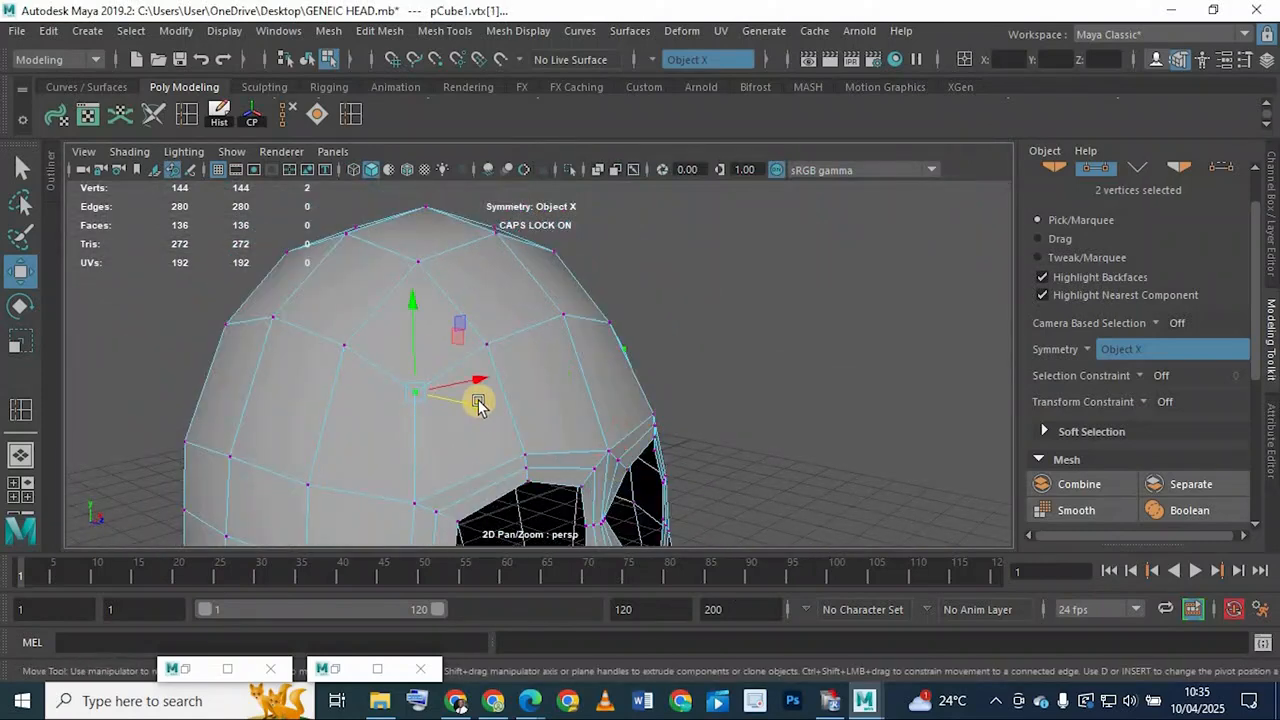
left_click_drag(497, 414, 511, 415)
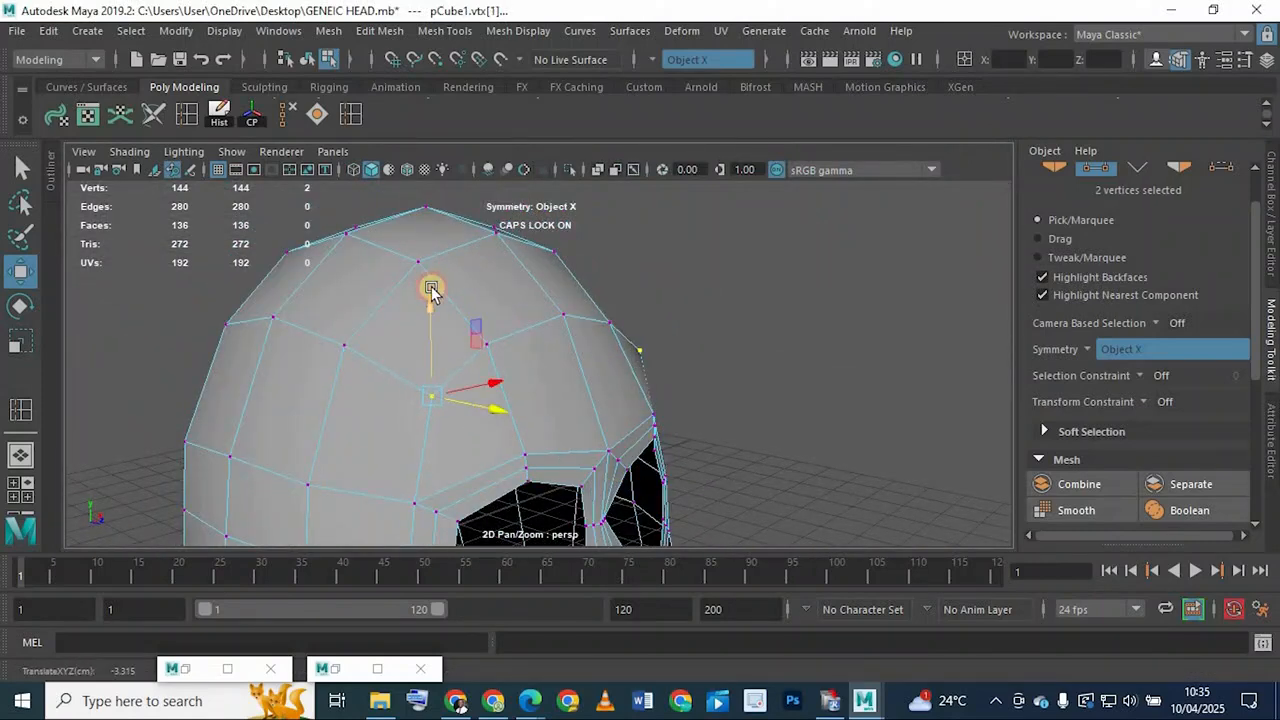
Raise the inner forehead vertex pair on either side of the center line slightly
mouse_move(503, 337)
left_mouse_down("alt")
mouse_move(537, 363)
mouse_move(478, 342)
left_mouse_up("alt")
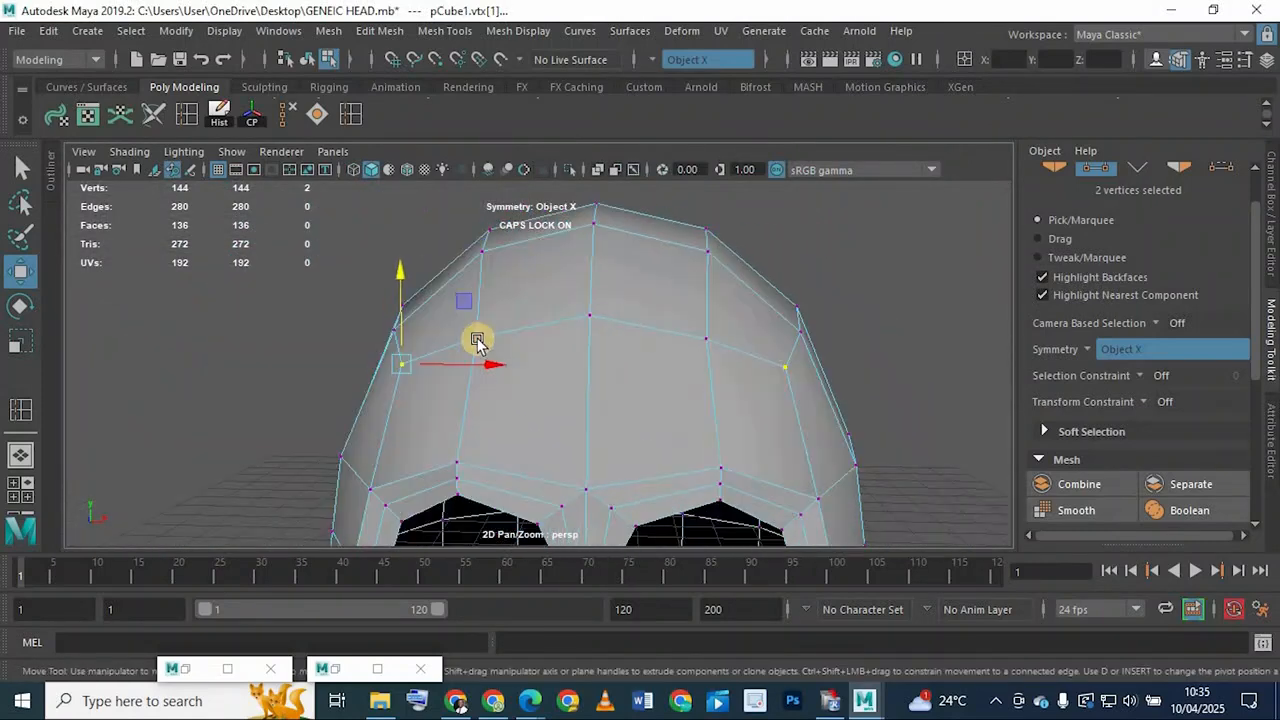
left_click(477, 262)
left_click_drag(477, 251, 475, 243)
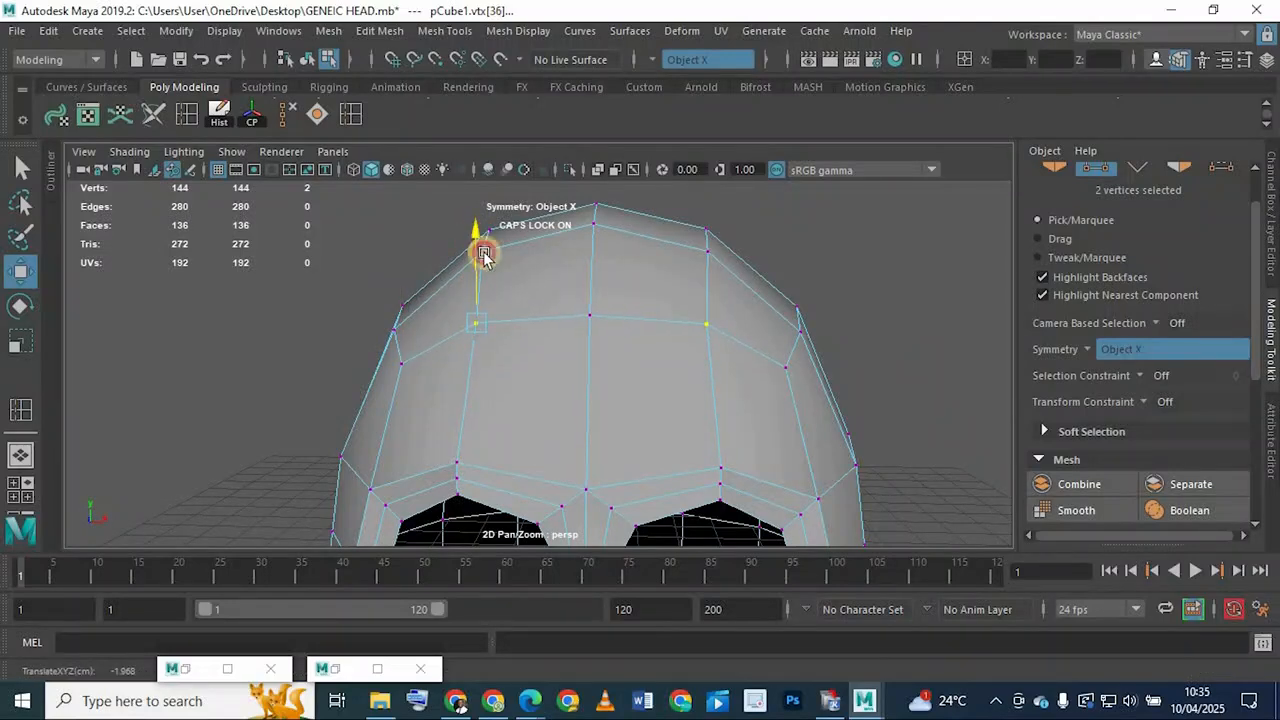
left_click_drag(515, 338, 500, 375, "alt")
Study the human headshot and character face modeling image results in Chrome for the forehead shape, then return to Maya
left_click(457, 702)
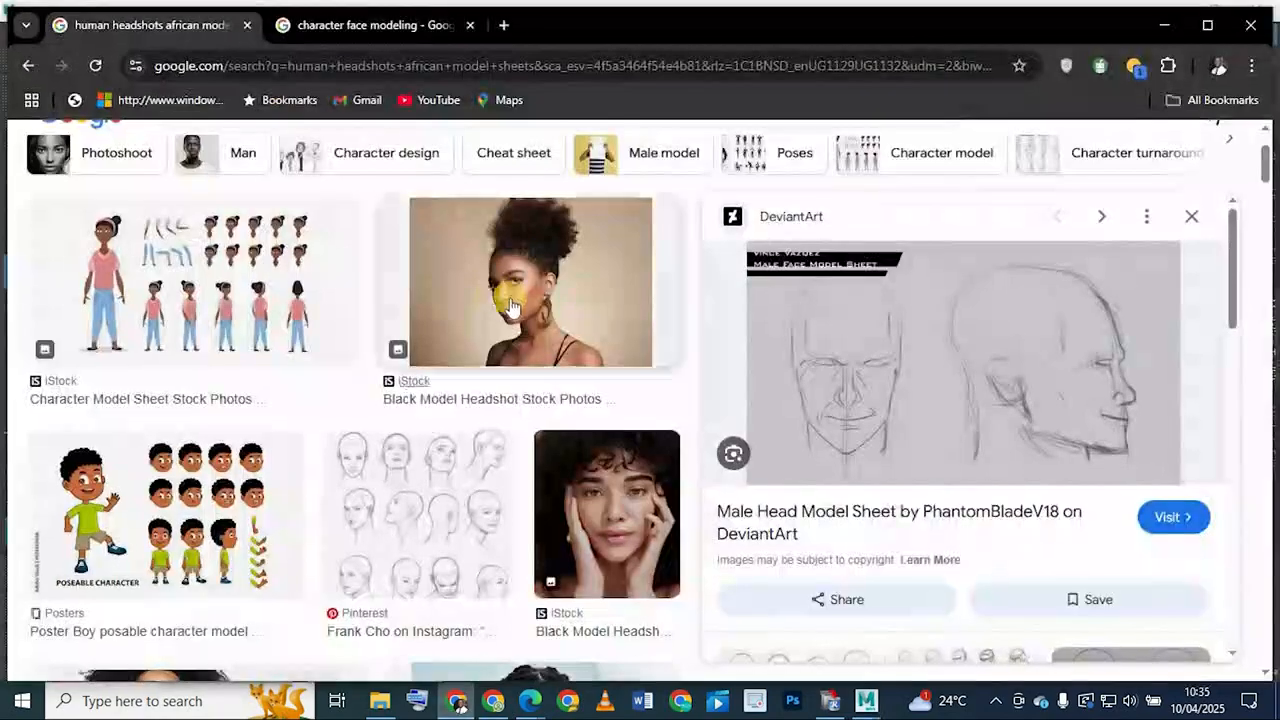
left_click(280, 22)
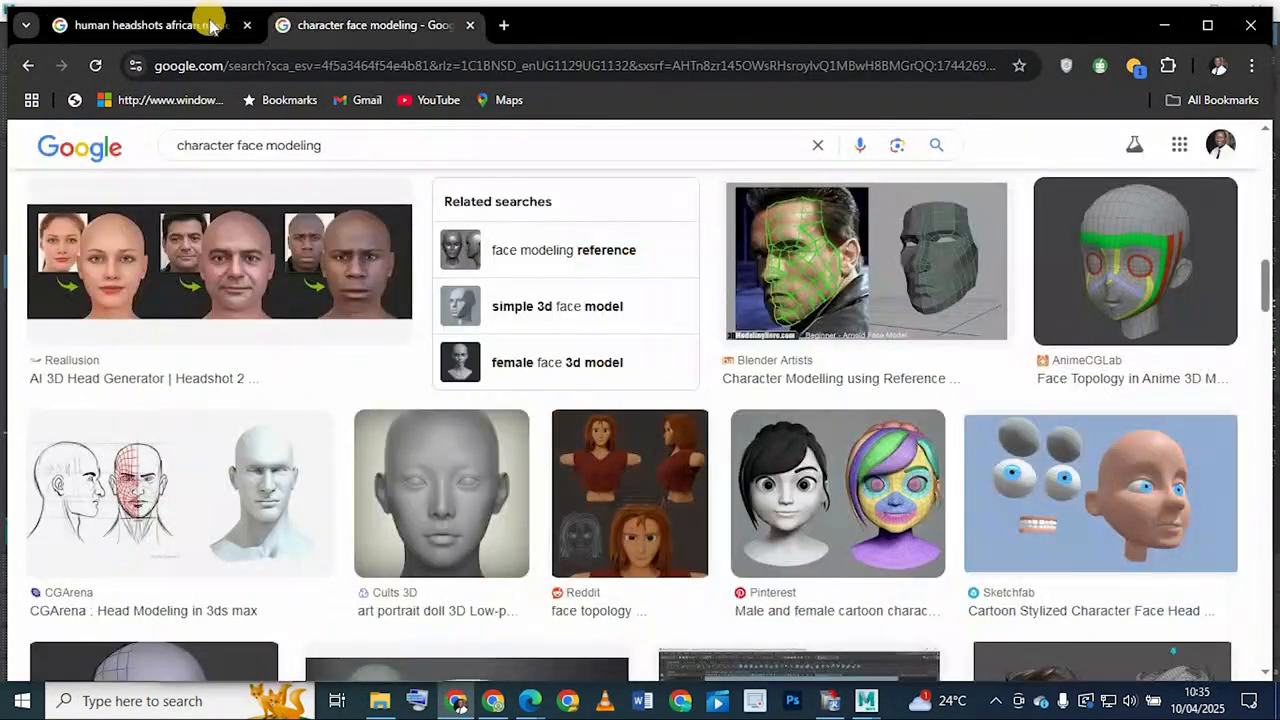
left_click(171, 23)
scroll(497, 310, "up", 1)
scroll(497, 310, "up", 1)
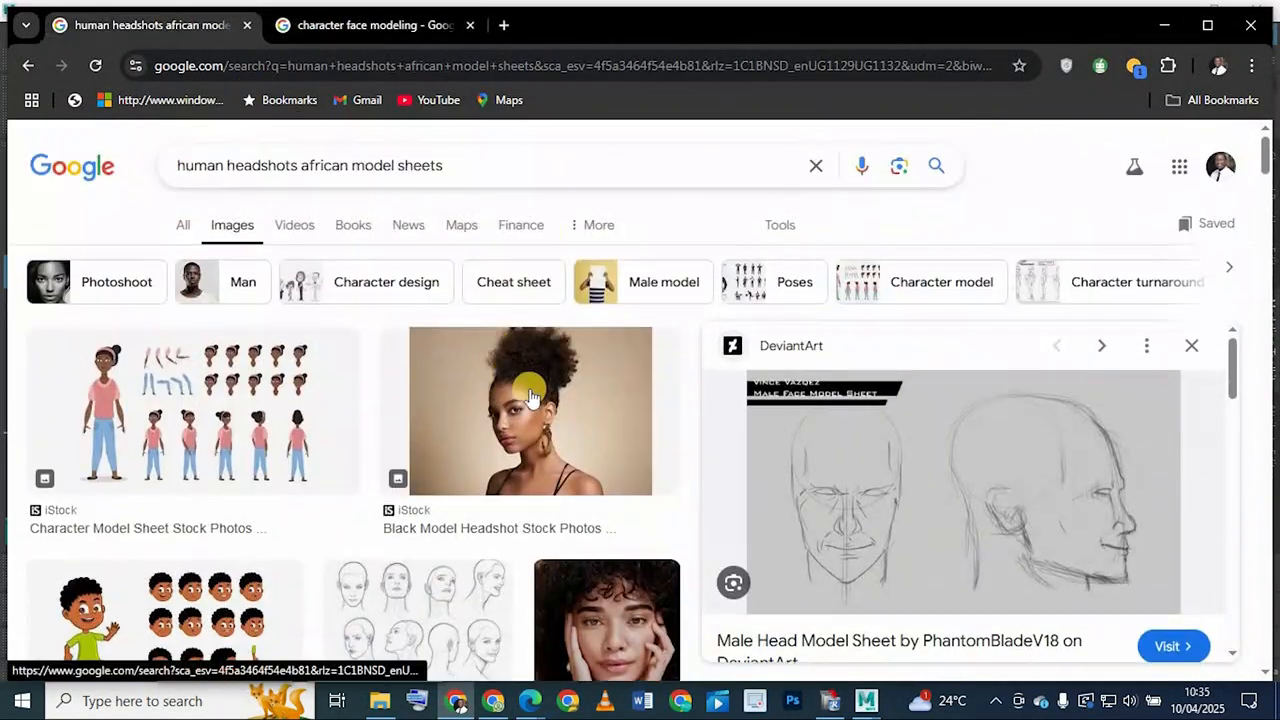
scroll(525, 385, "down", 5)
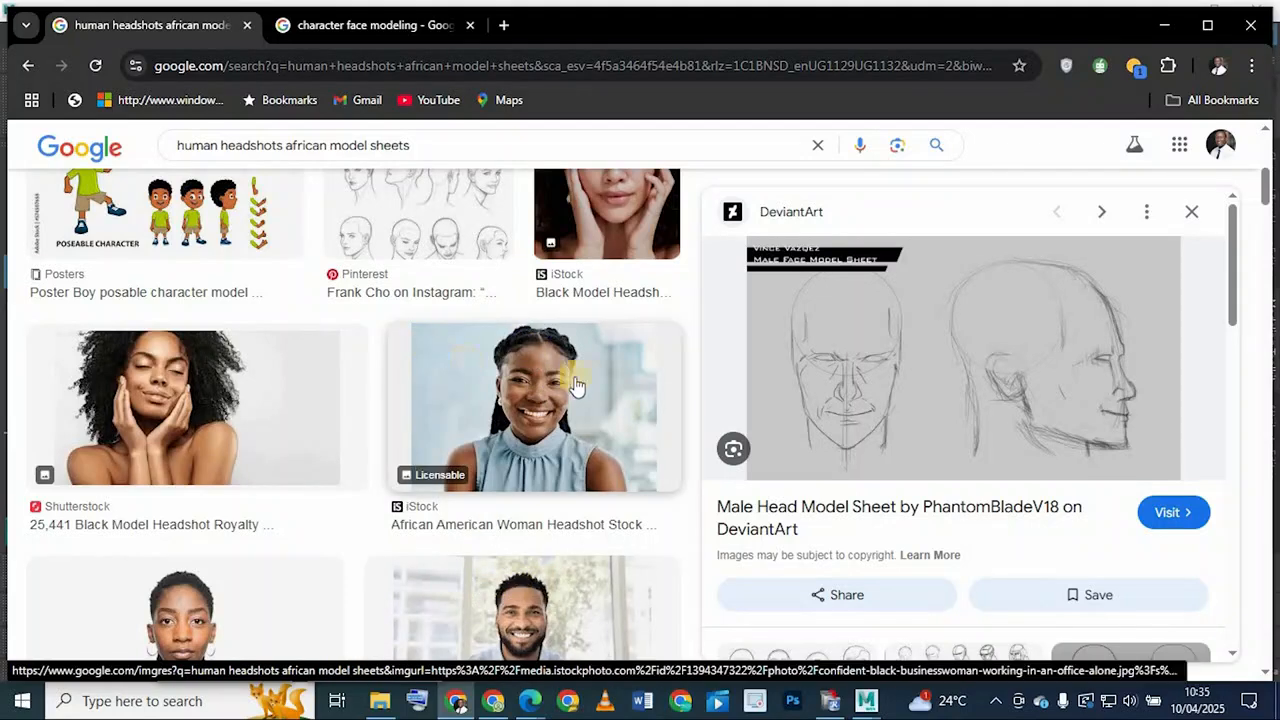
left_click(1164, 25)
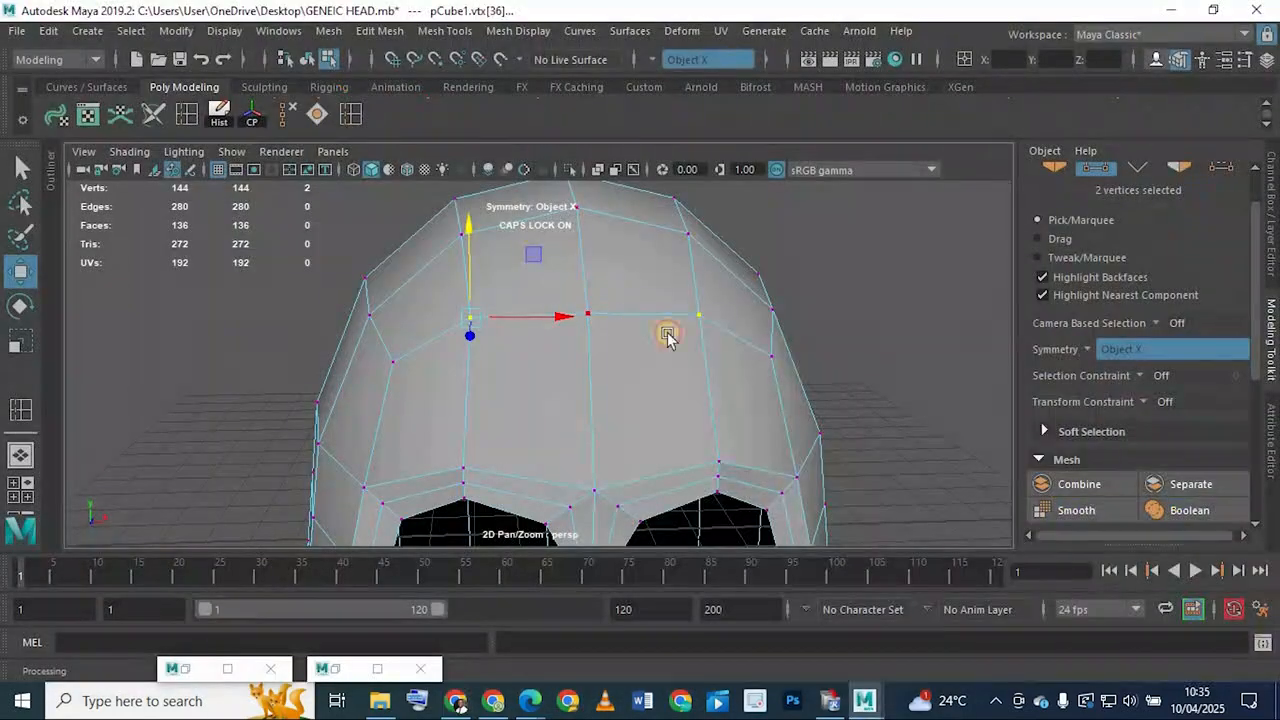
Select the middle forehead vertex and the vertex pair beside it to check the forehead's curve from above and the side
left_click_drag(668, 336, 577, 260, "alt")
left_click(577, 260)
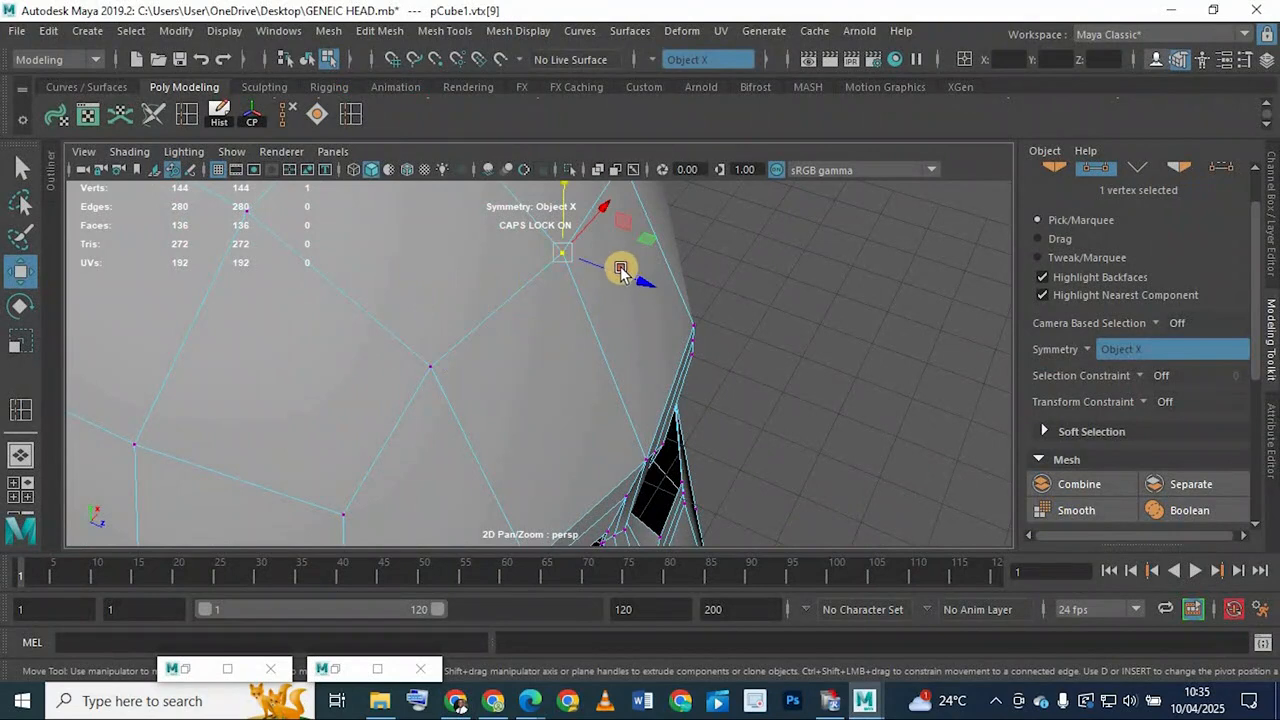
left_click_drag(559, 311, 611, 339, "alt")
left_click(494, 330)
left_click_drag(521, 330, 481, 365, "alt")
left_click_drag(444, 435, 465, 358, "alt")
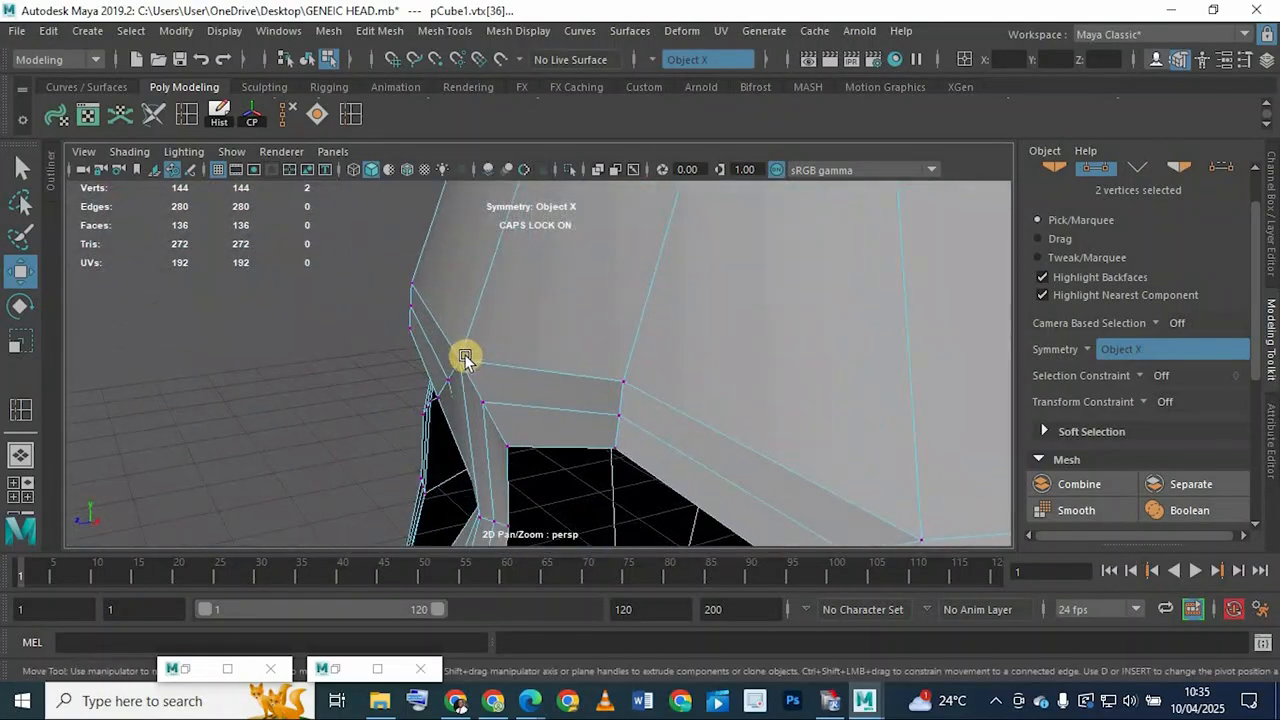
Push the brow vertex pair directly above the eye openings slightly back and preview the head smoothed
left_click(629, 380)
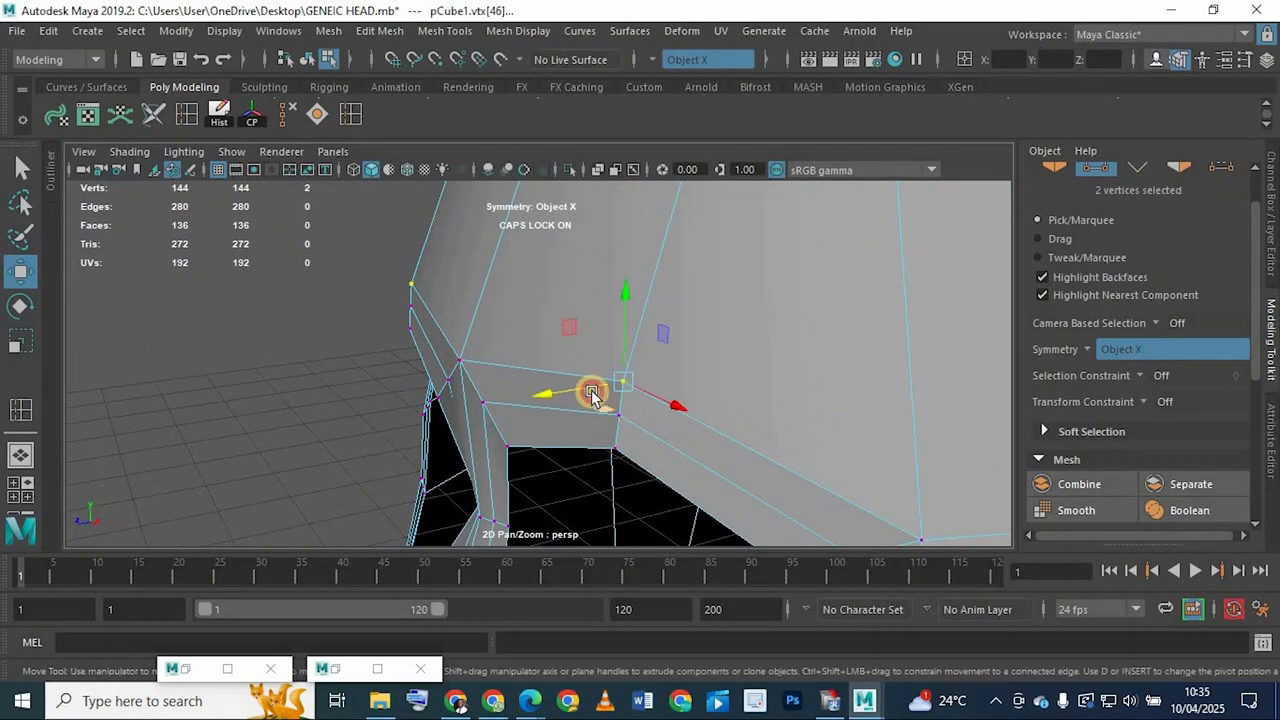
left_click_drag(592, 394, 604, 391)
left_click_drag(550, 330, 563, 366, "alt")
key("3")
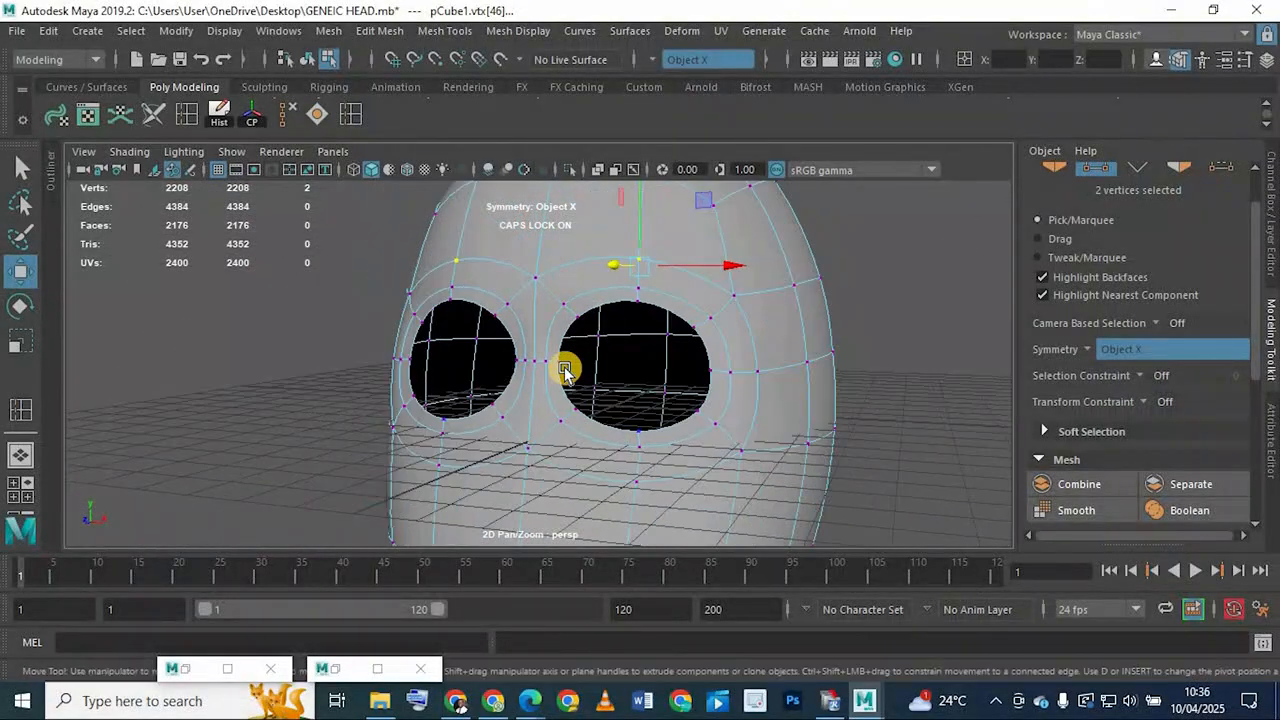
key("1")
Select the complete border edge loops of both eye openings
left_click_drag(491, 329, 857, 266, "alt")
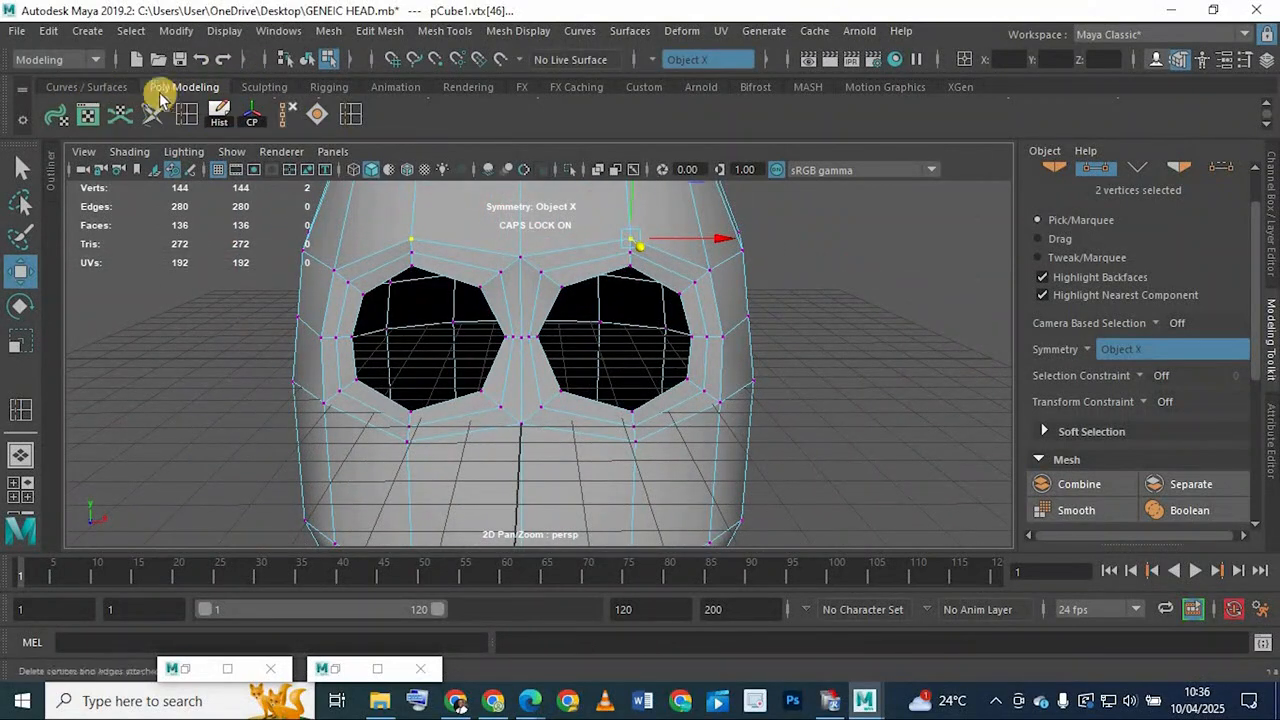
scroll(735, 323, "up", 3)
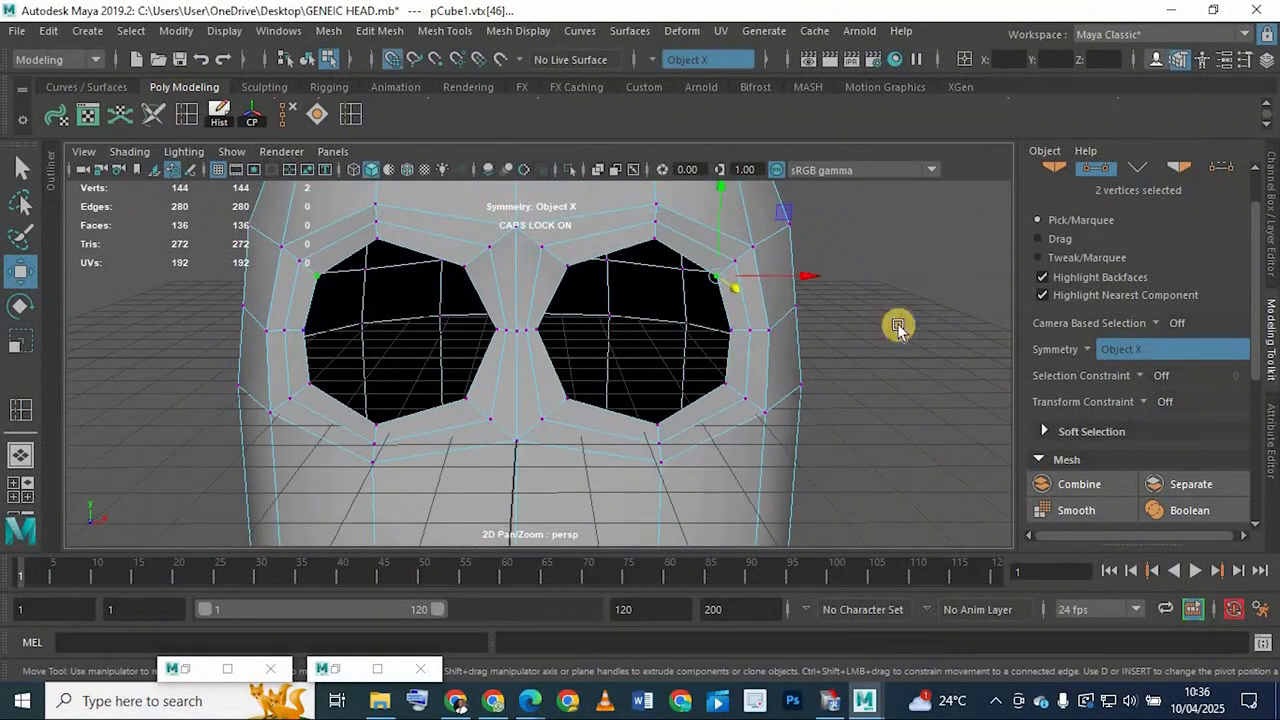
left_click(752, 290)
right_click_drag(755, 290, 749, 210)
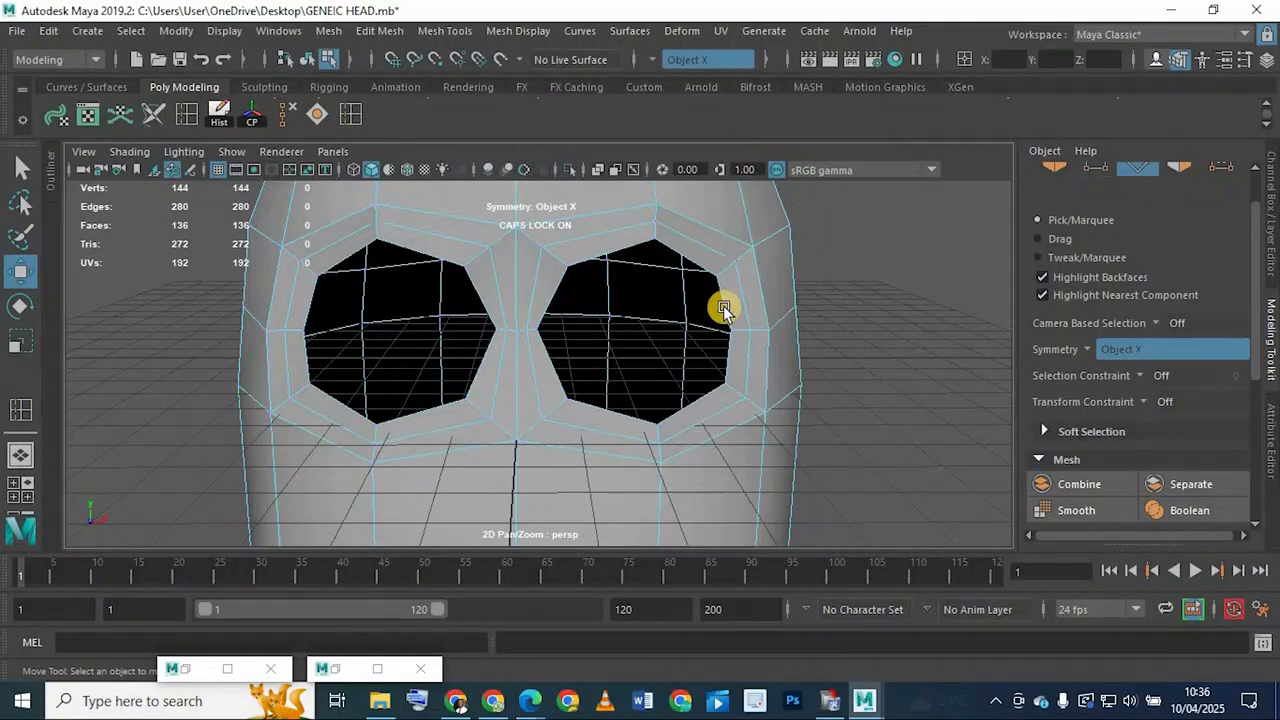
double_click(648, 280)
scroll(540, 340, "up", 3)
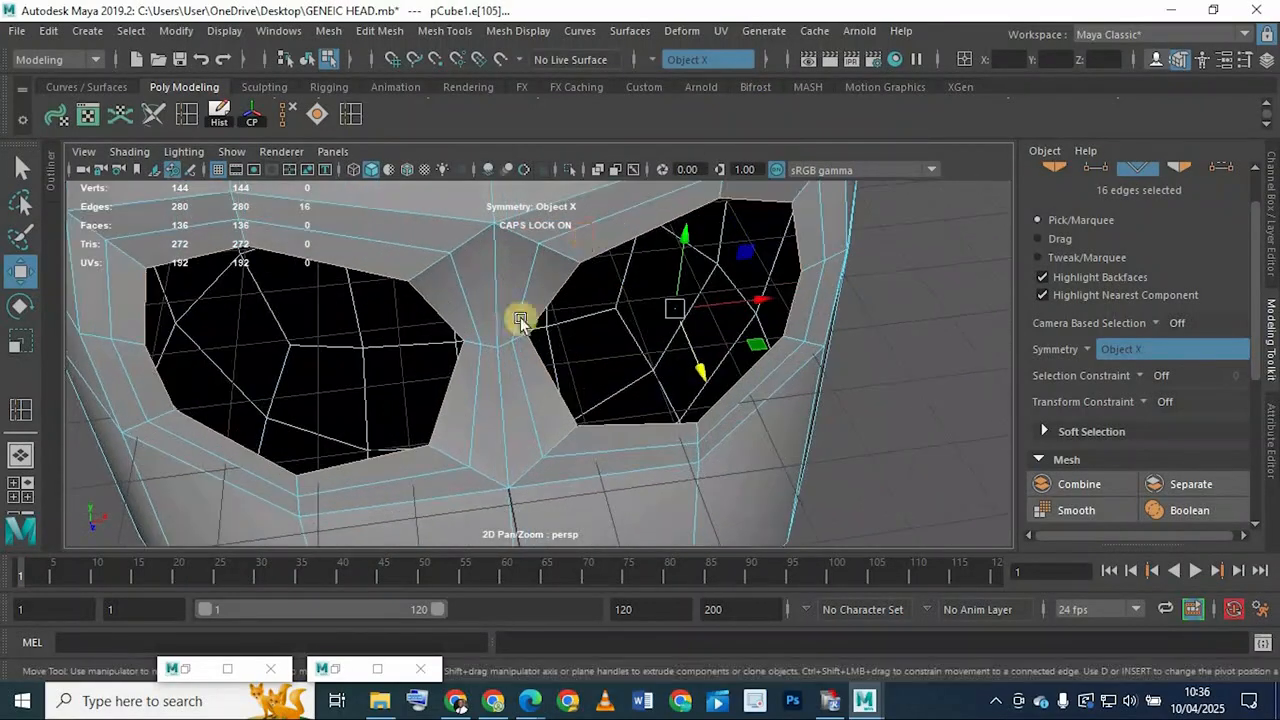
right_click(483, 241)
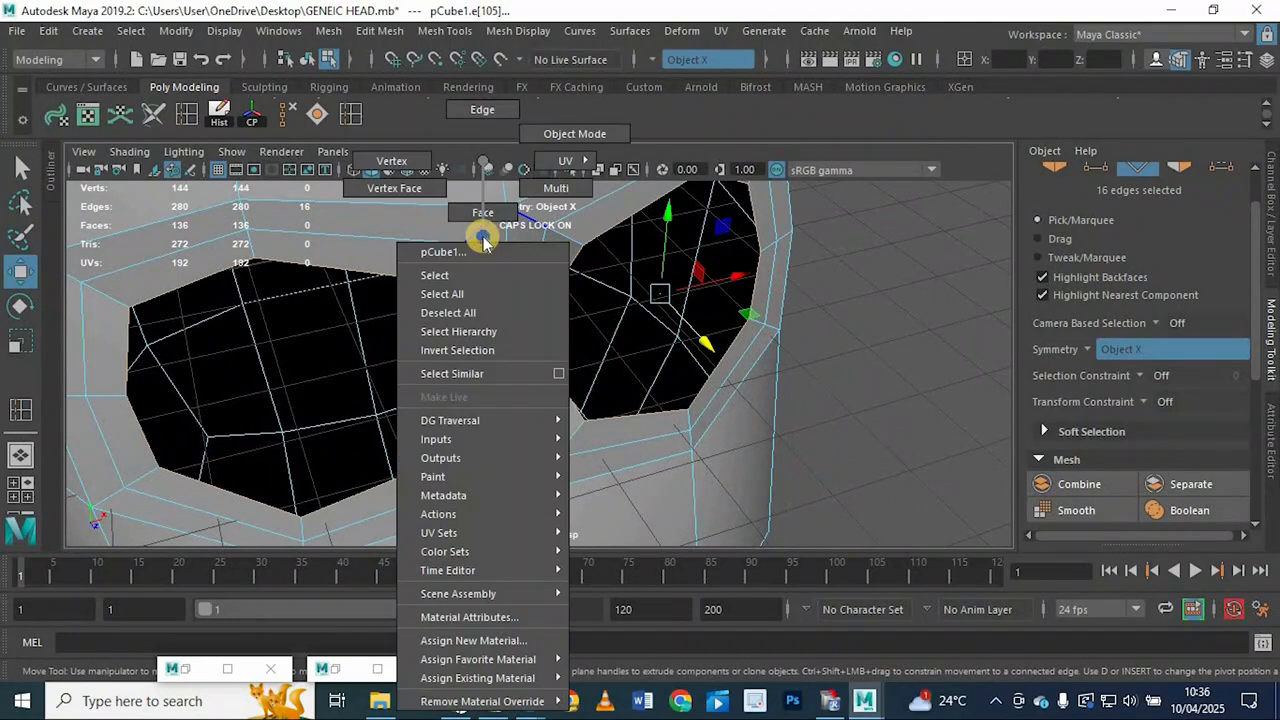
right_click_drag(483, 238, 476, 301)
right_click(488, 284)
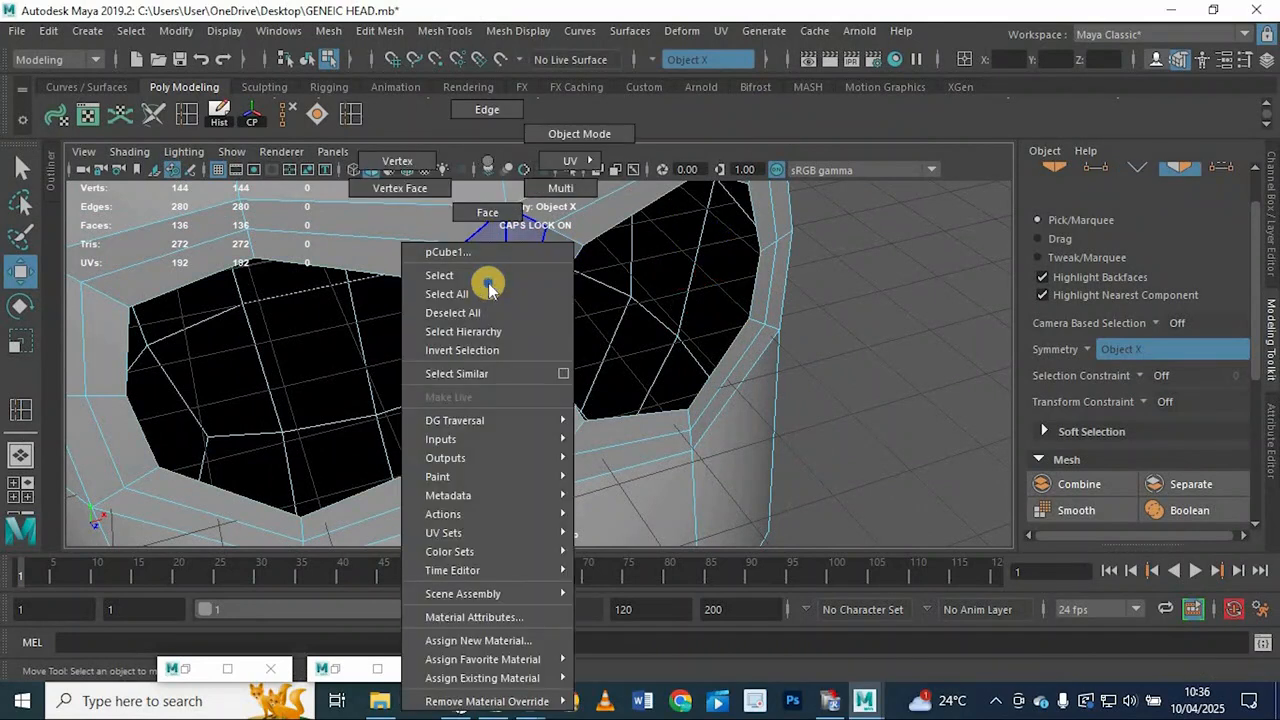
right_click_drag(512, 257, 500, 112)
right_click_drag(540, 216, 605, 238)
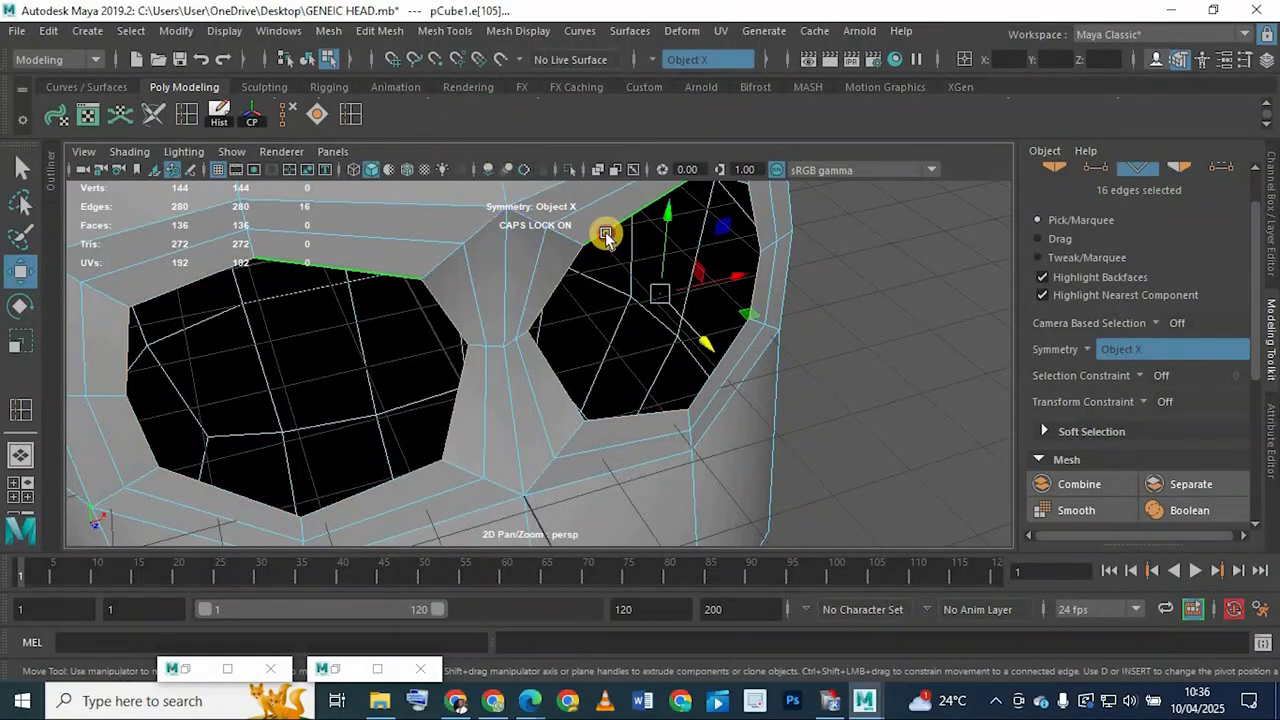
Extrude the eye opening borders and push the new edges back into the head to give the rims thickness
left_click(333, 108)
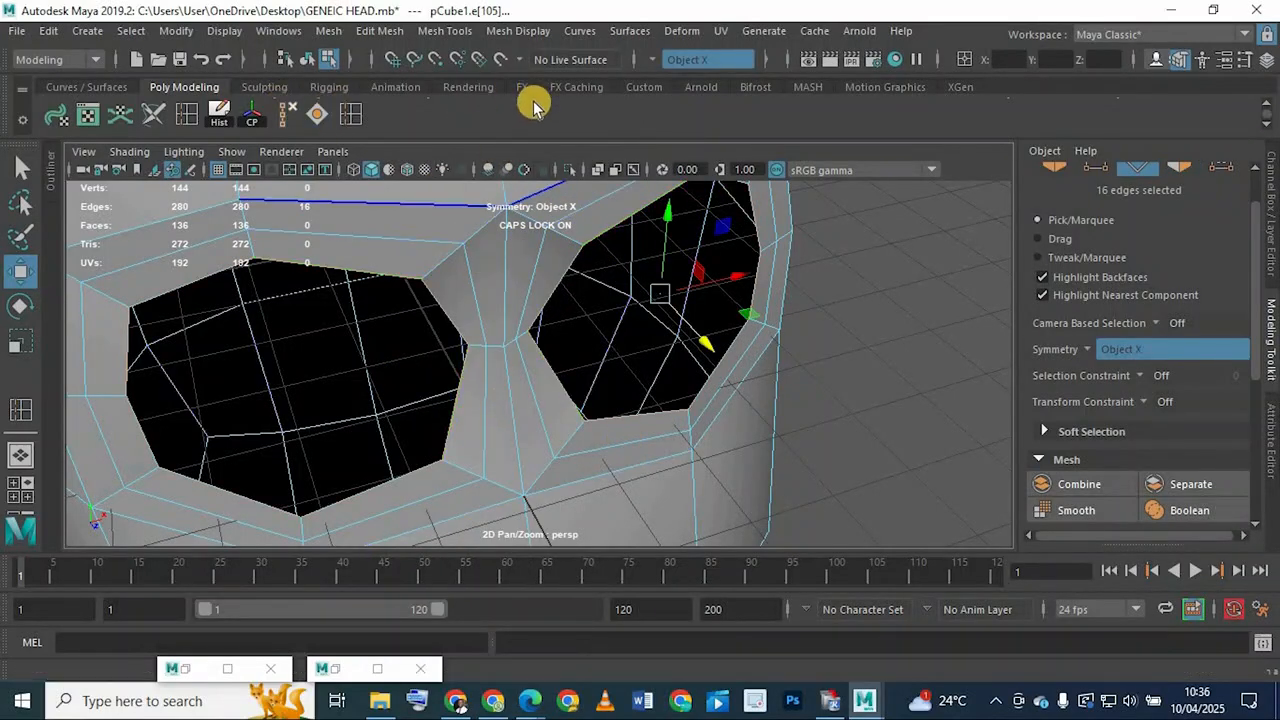
scroll(530, 122, "up", 2)
scroll(266, 86, "down", 1)
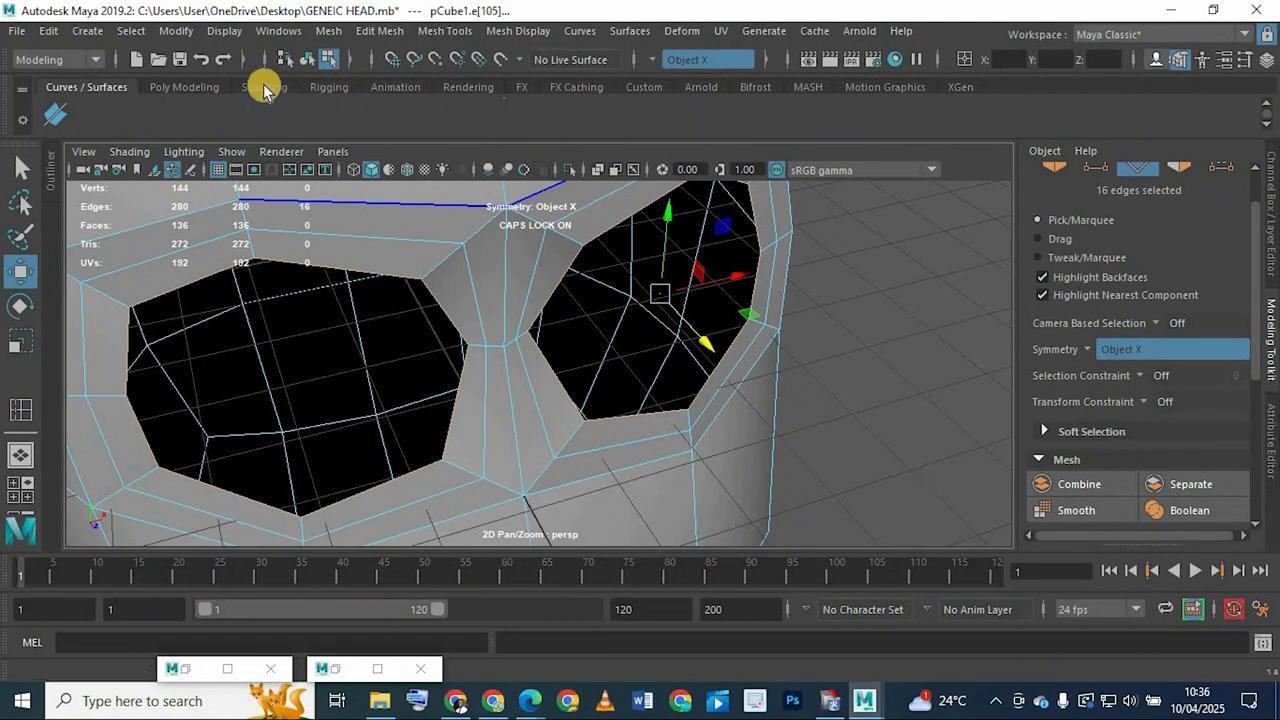
left_click(200, 86)
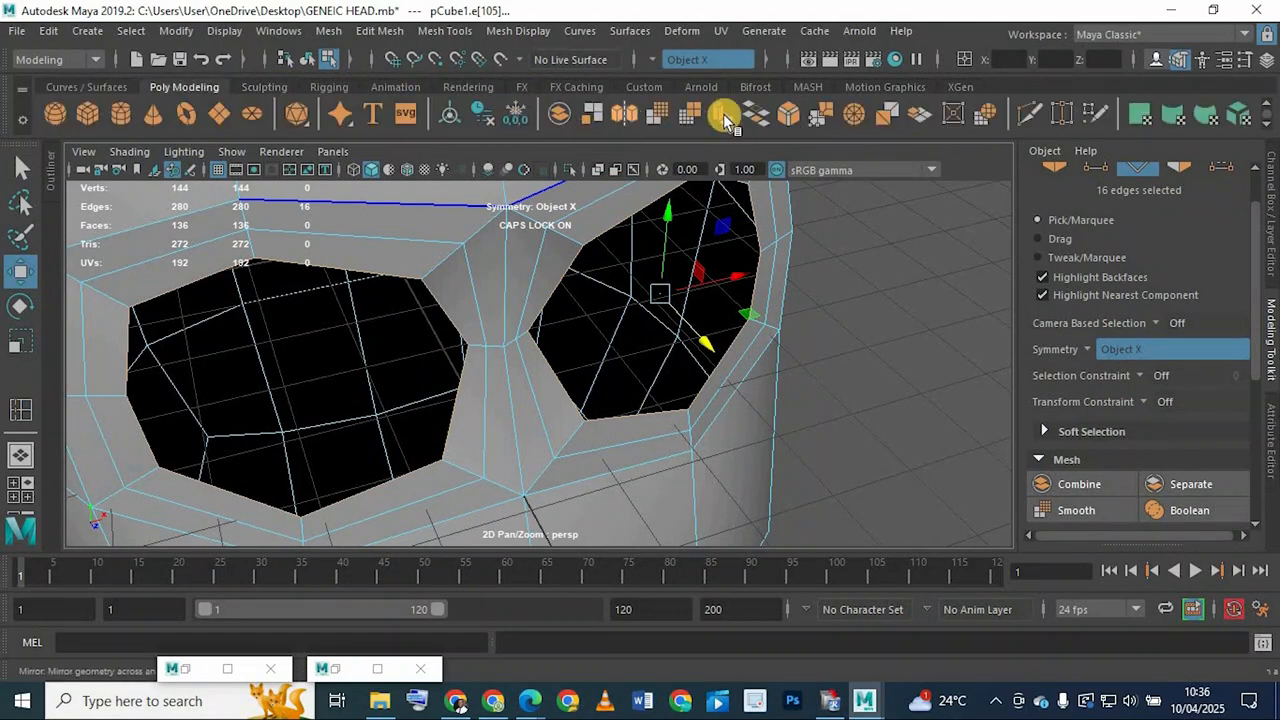
left_click(720, 113)
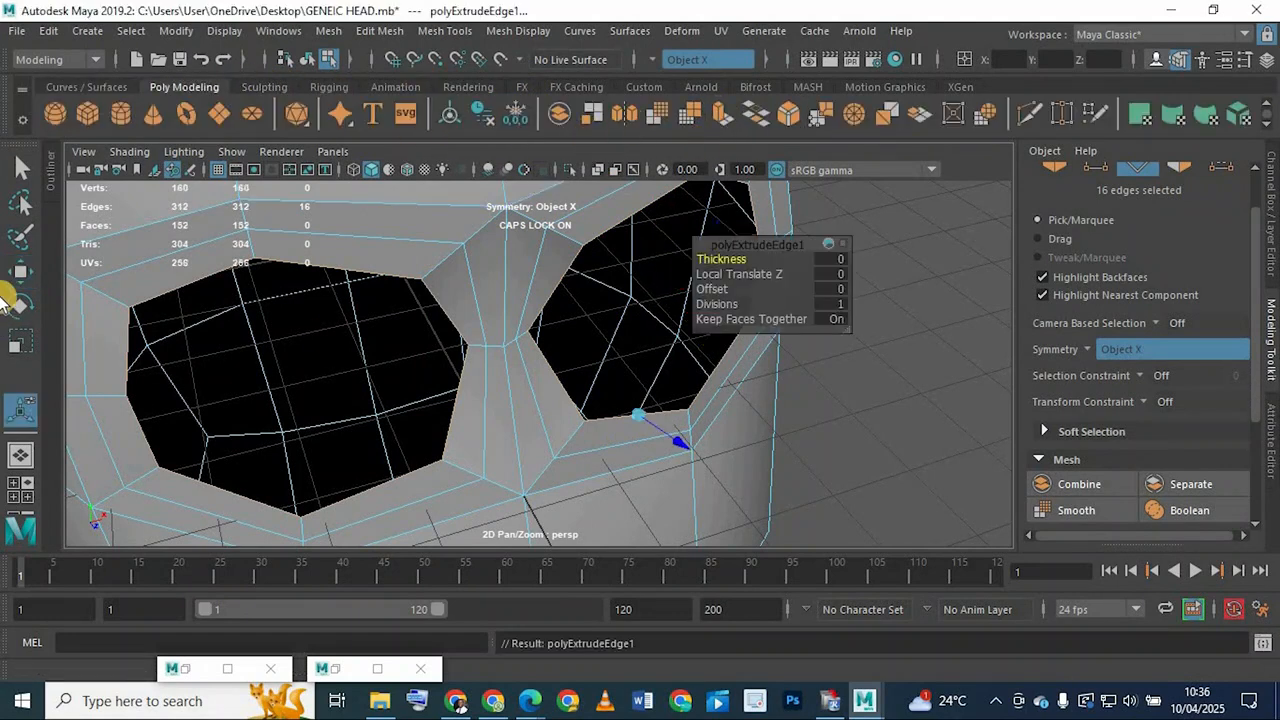
left_click(20, 271)
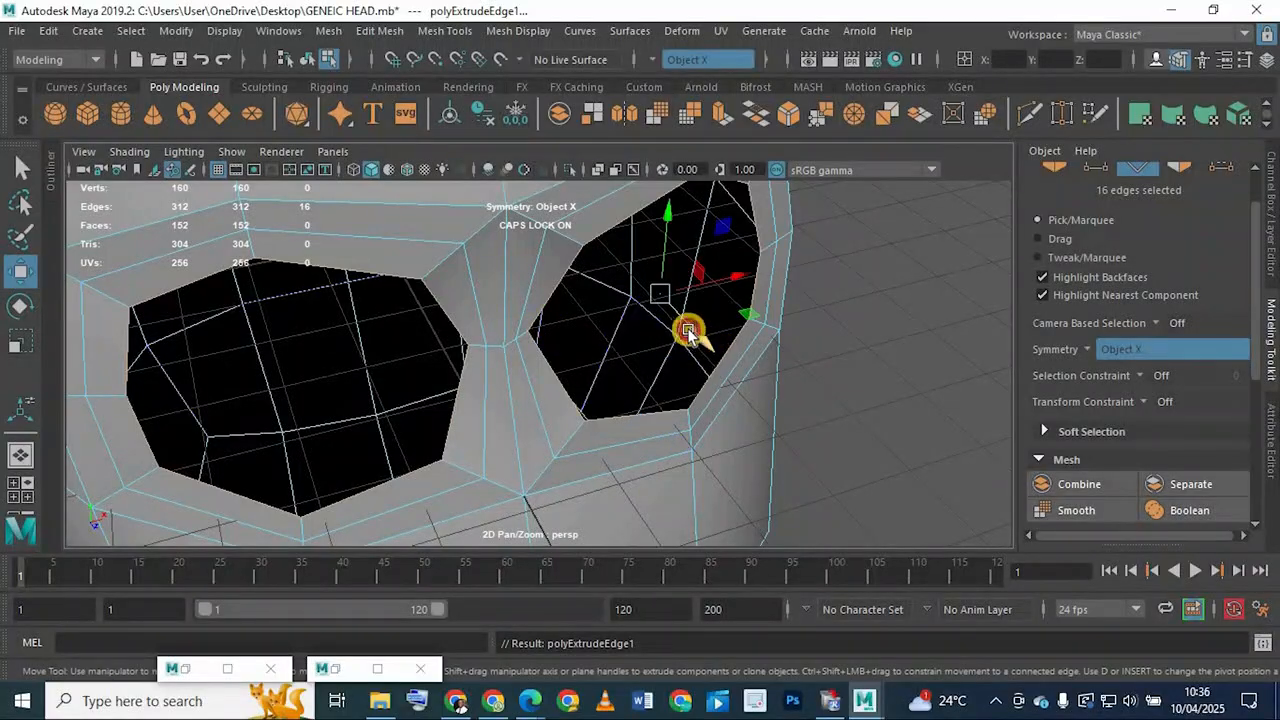
left_click_drag(688, 333, 688, 320)
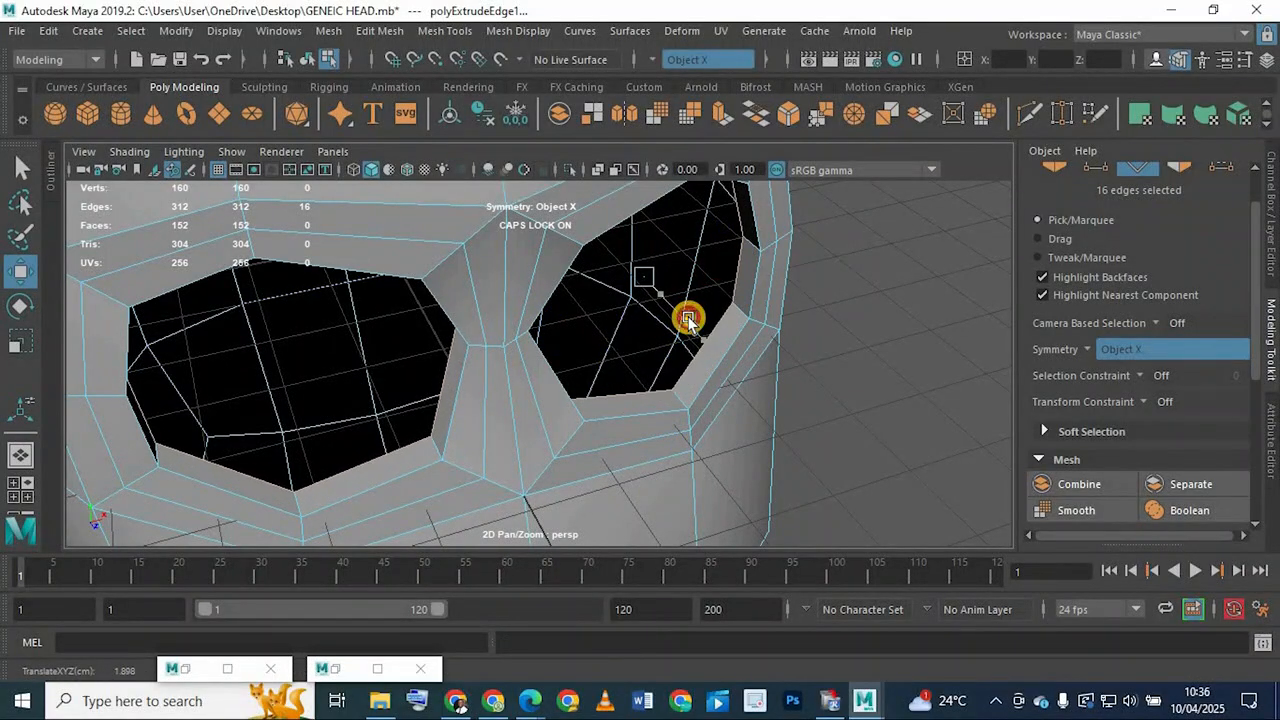
left_click_drag(645, 361, 580, 374, "alt")
scroll(537, 363, "up", 1)
middle_click_drag(484, 325, 497, 368, "alt")
left_click_drag(497, 368, 540, 410, "alt")
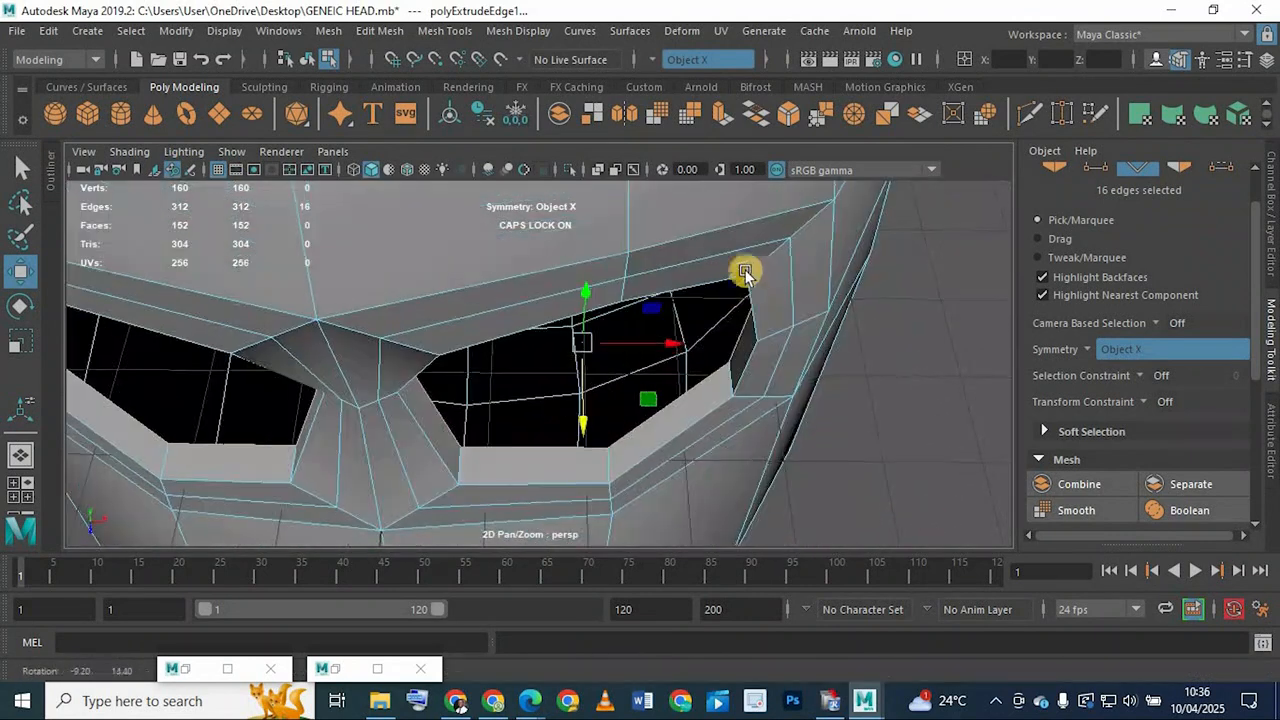
Try shifting the edge loop surrounding each eye opening slightly forward, and undo the move
left_click(751, 249)
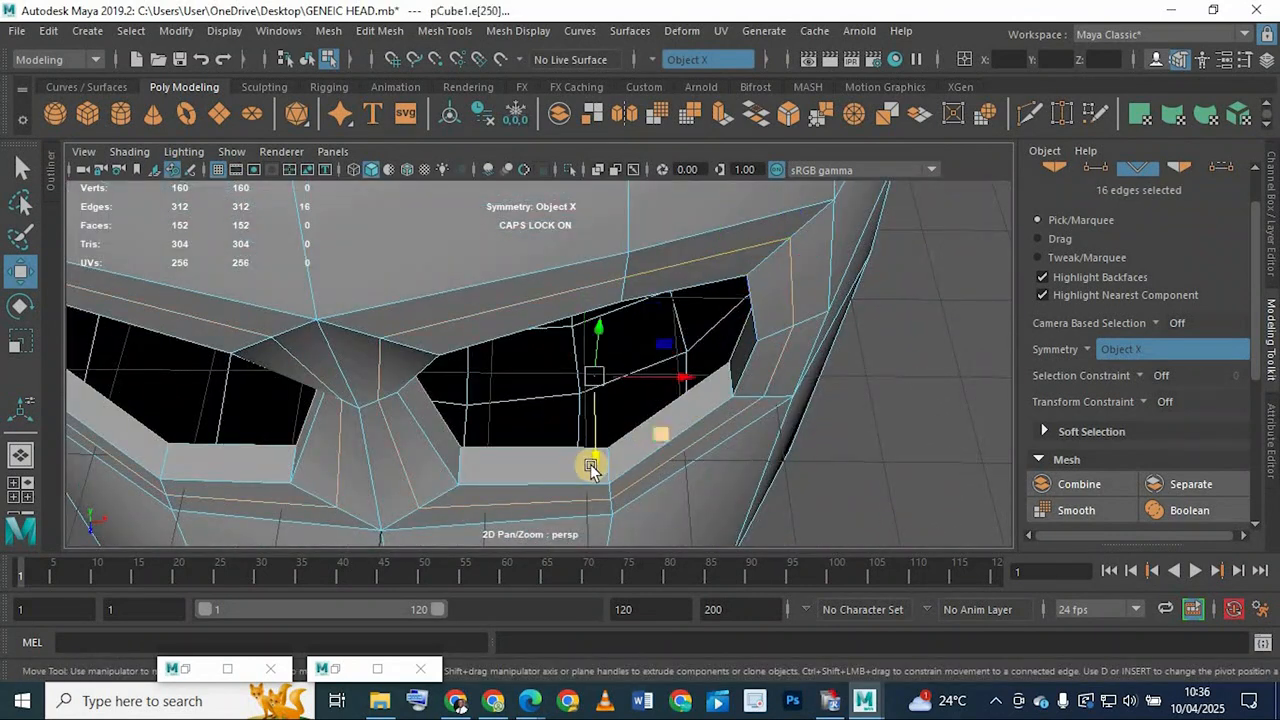
left_click_drag(590, 467, 591, 470)
key("ctrl+z")
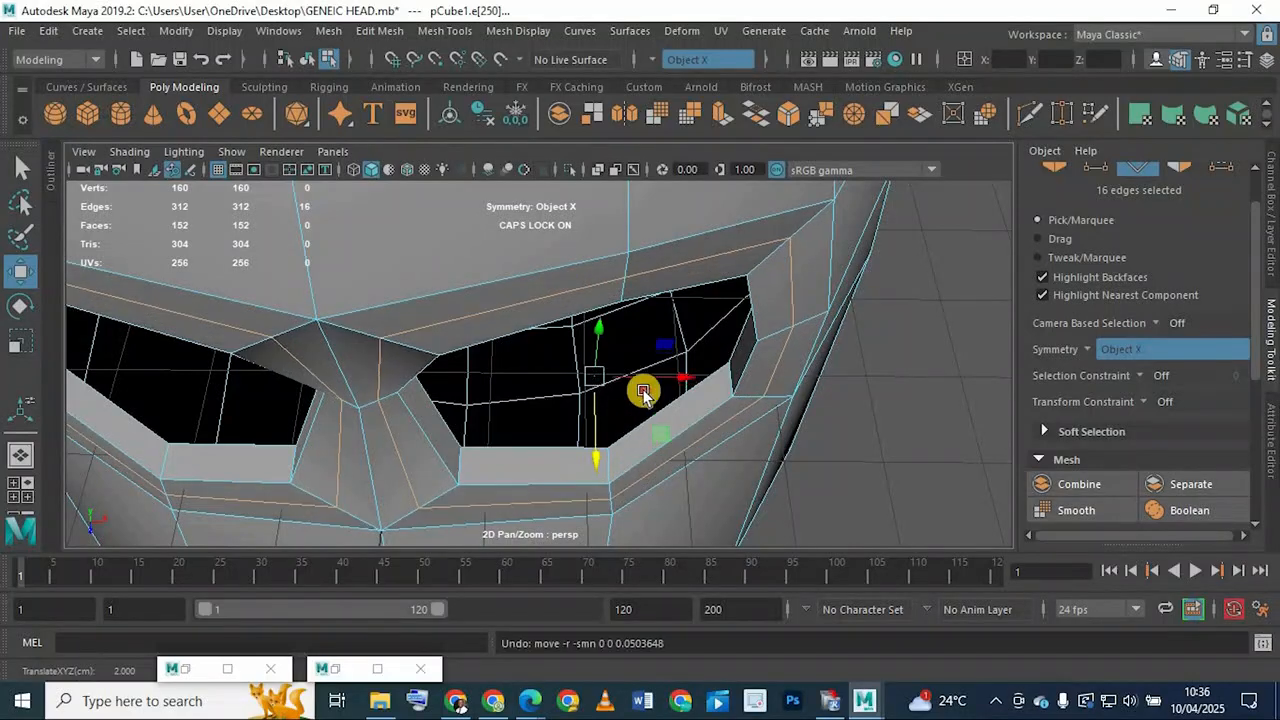
Preview the head smoothed to examine the thickened eye rims, and return to the unsmoothed display
left_click_drag(643, 393, 616, 348, "alt")
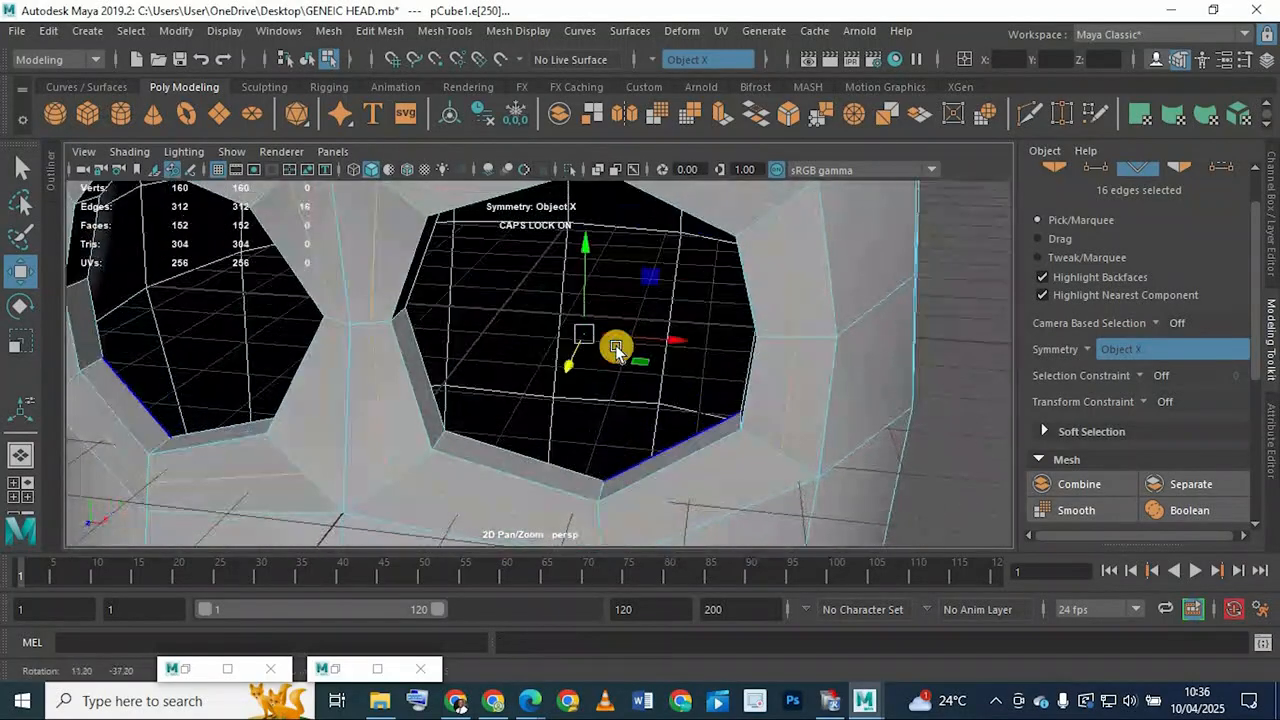
key("3")
left_click_drag(520, 317, 495, 328, "alt")
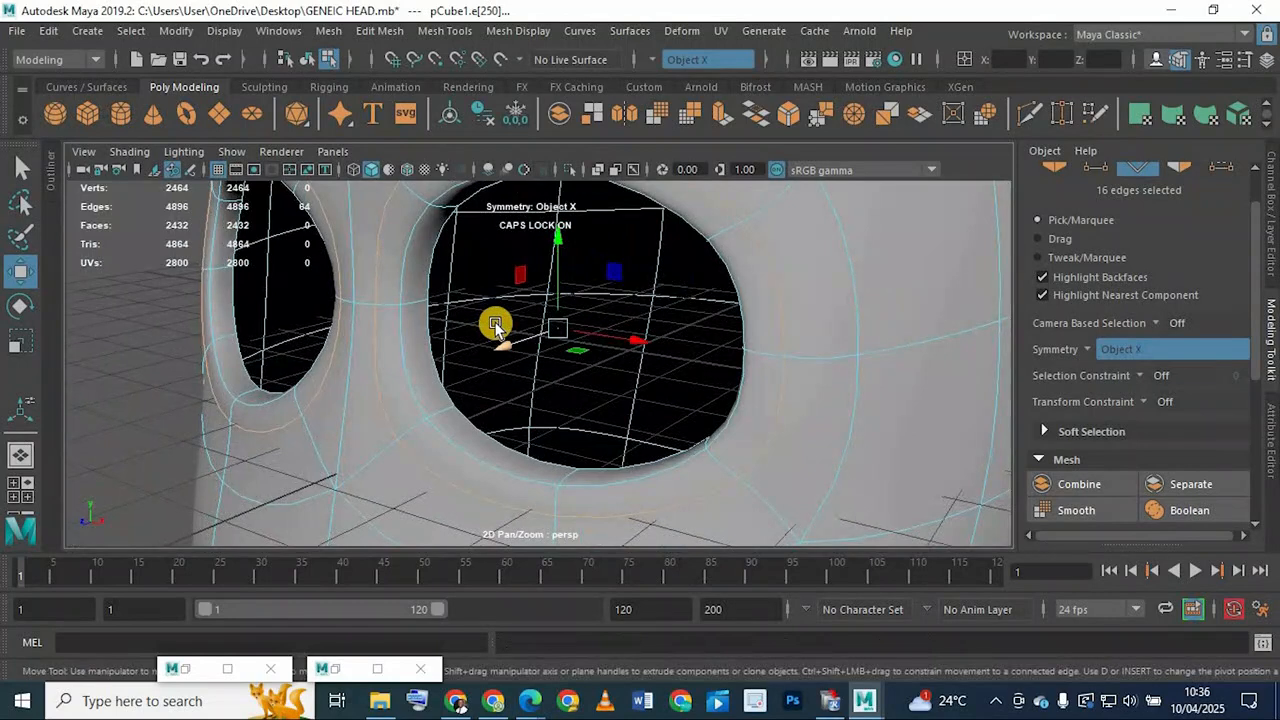
key("1")
Return to object selection and create an eyeball-sized polygon sphere over one eye opening in the front view
right_click_drag(843, 223, 643, 313)
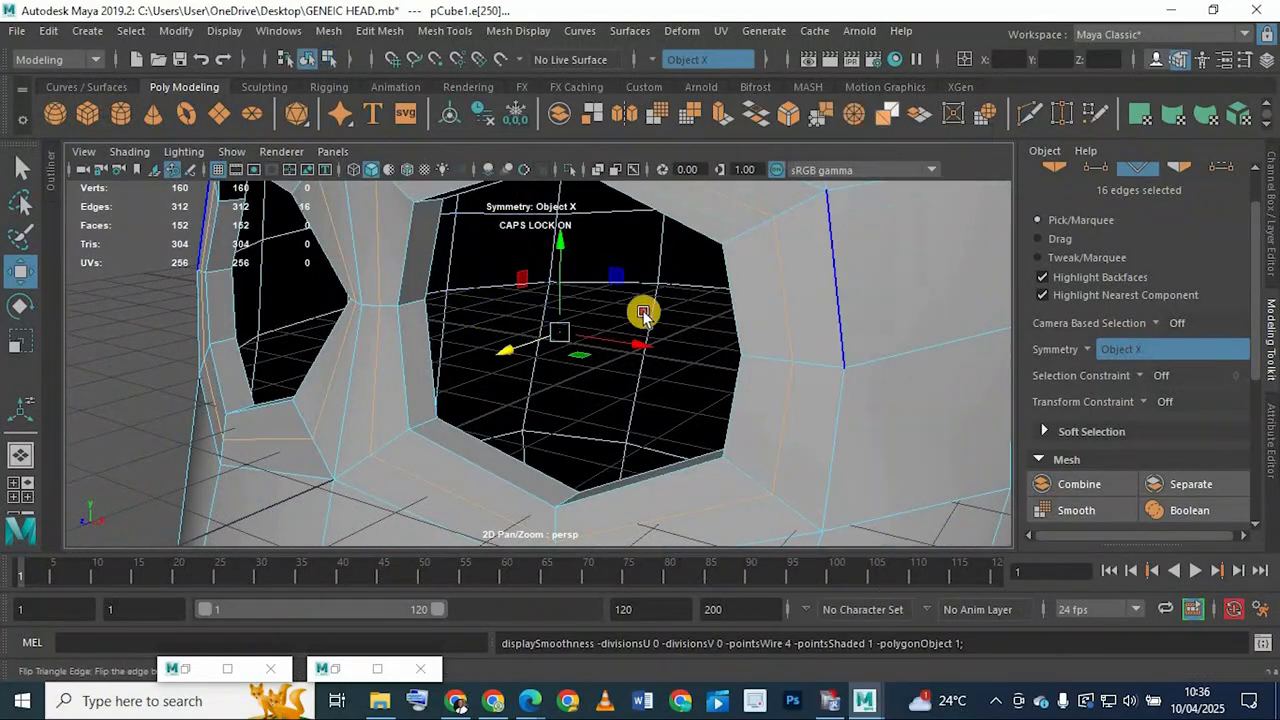
key("f")
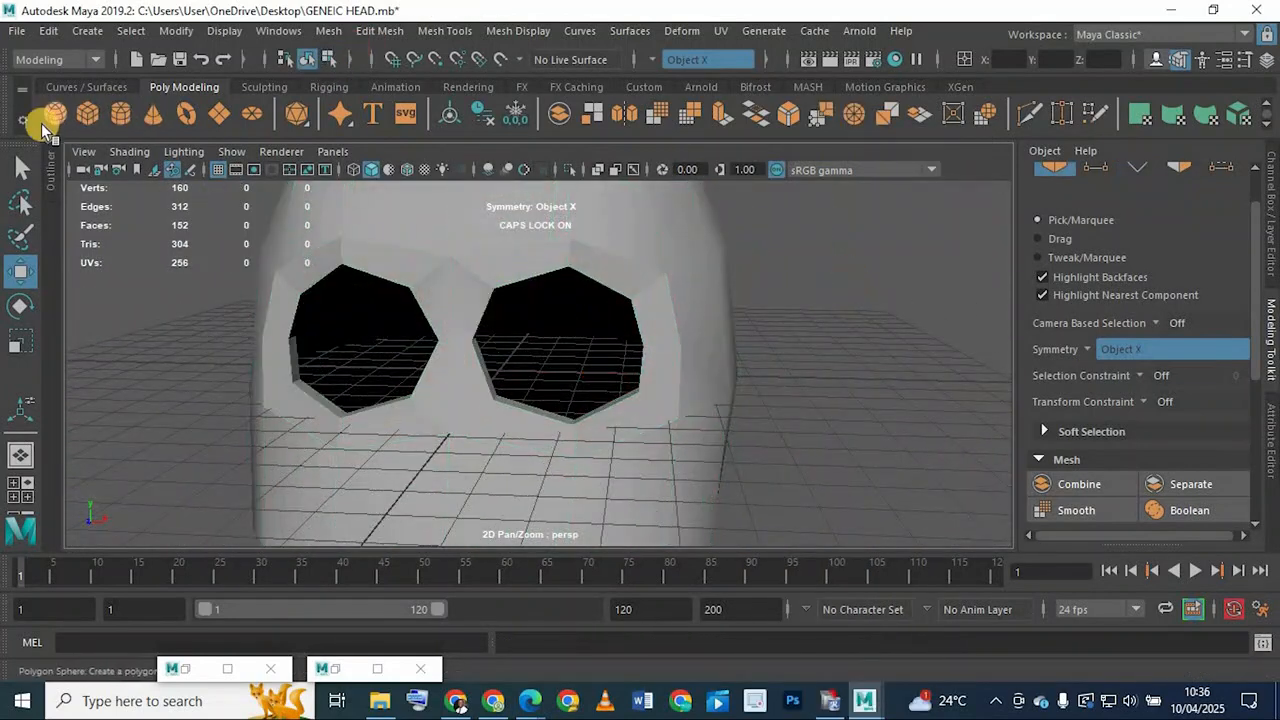
key("space")
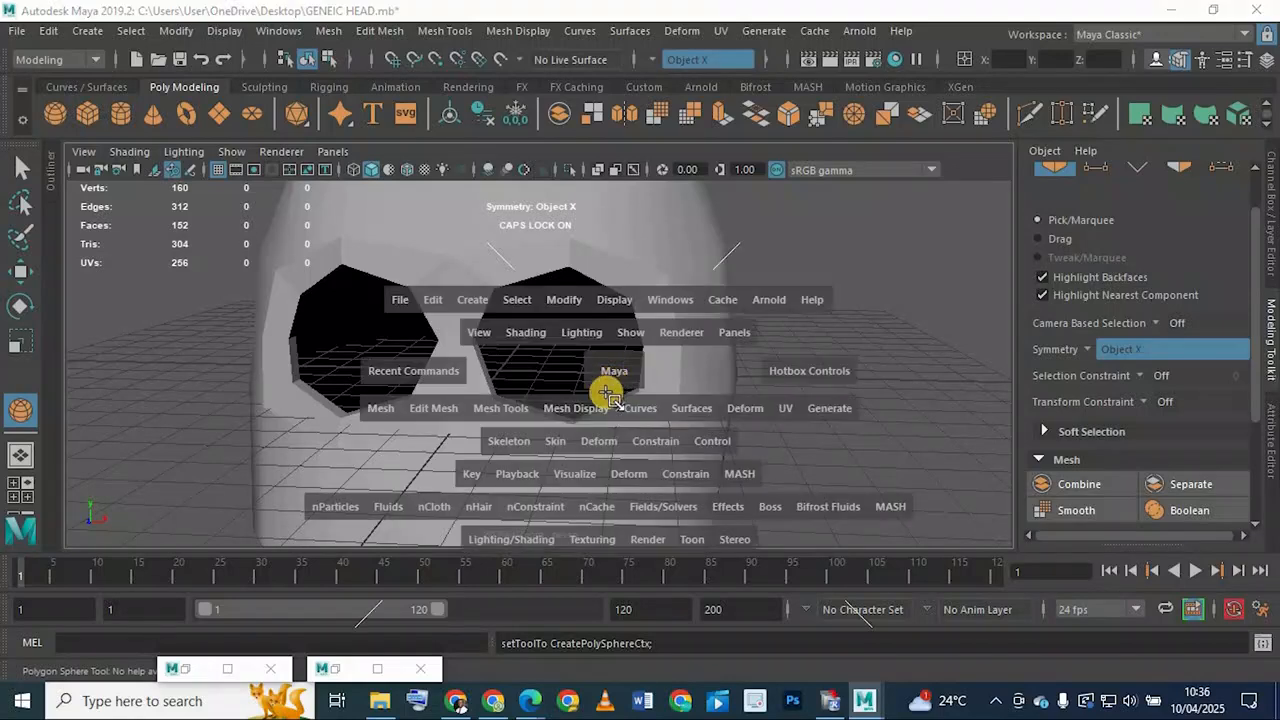
key("space")
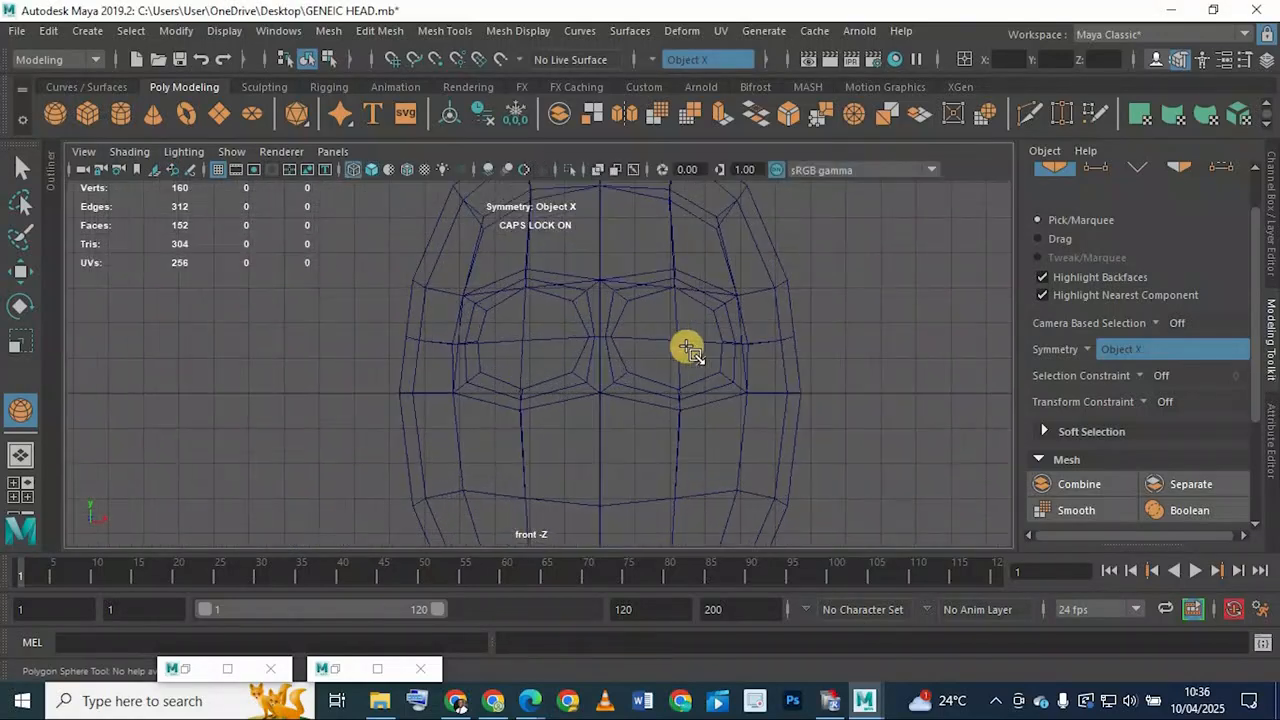
mouse_move(735, 366)
left_mouse_down()
mouse_move(771, 380)
mouse_move(742, 368)
left_mouse_up()
key("space")
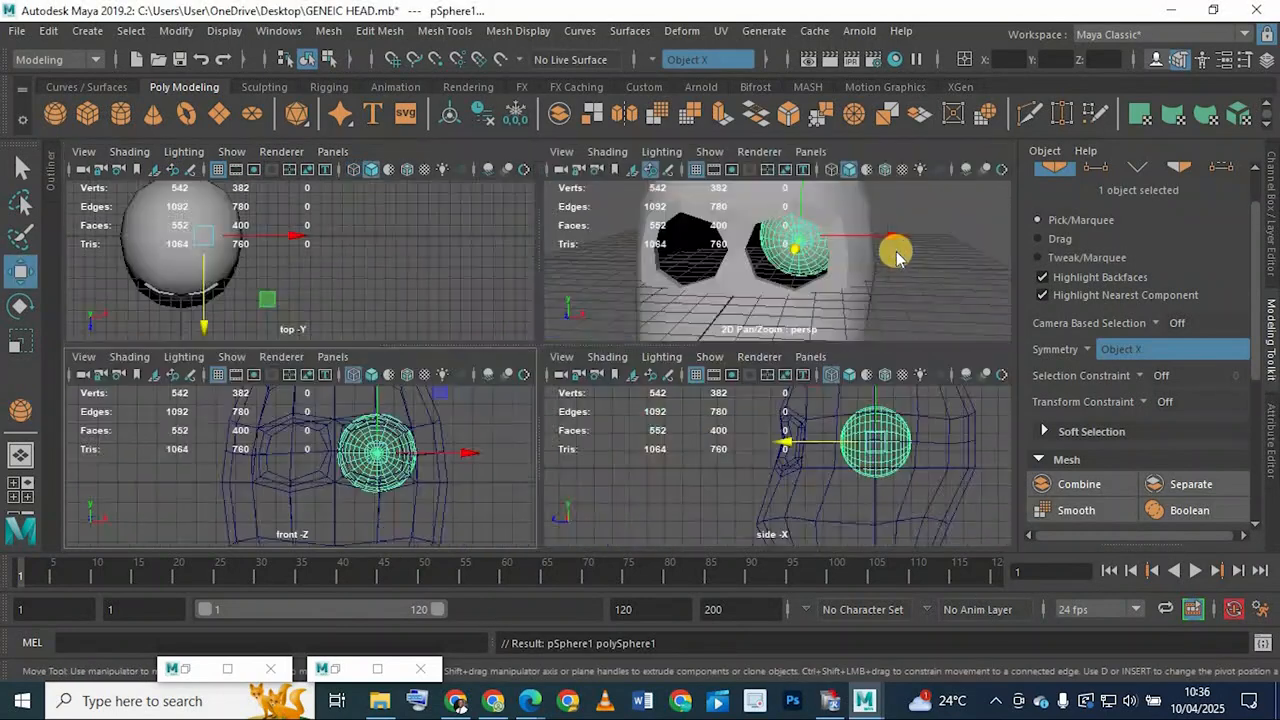
Move the sphere forward in the perspective view so that it fills the eye opening, and preview it smoothed
key("space")
scroll(630, 296, "up", 3)
left_click_drag(630, 296, 562, 349, "alt")
scroll(544, 370, "up", 2)
key("3")
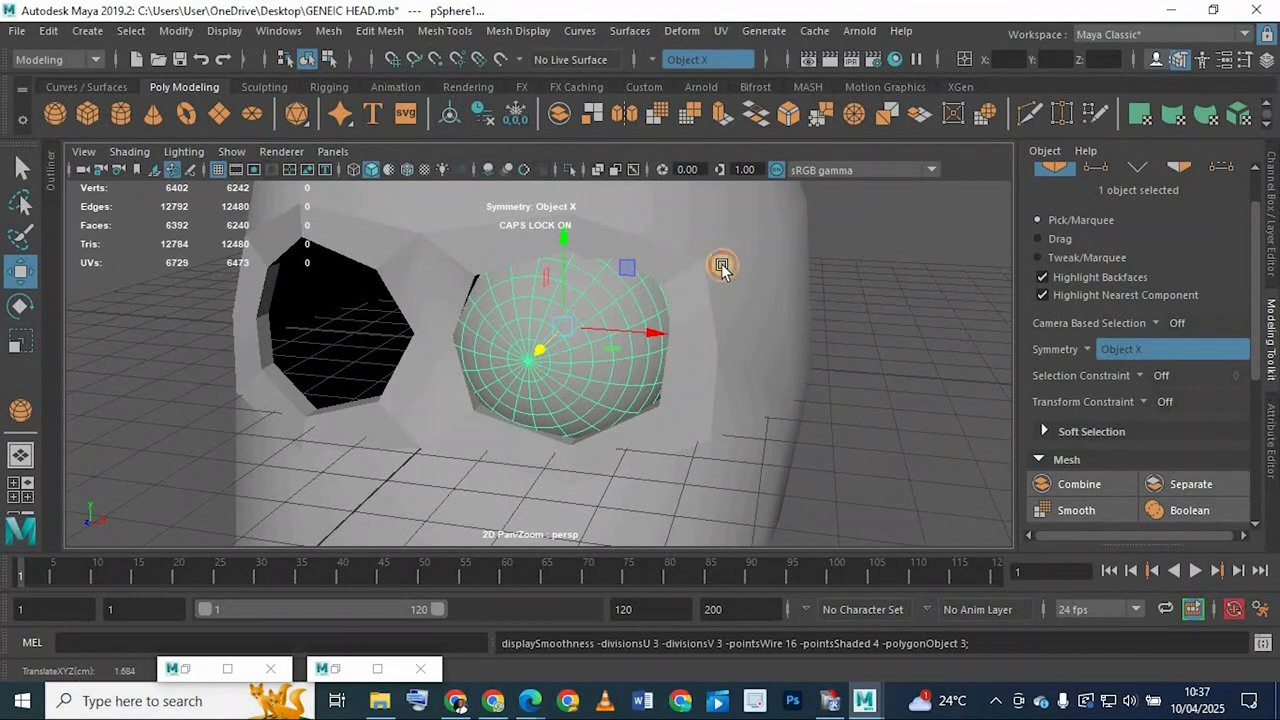
Preview the head smoothed, shift the eyeball sphere sideways to fit its opening, and return the sphere to unsmoothed display
left_click(721, 265)
key("3")
left_click_drag(557, 346, 670, 400, "alt")
left_click(551, 414)
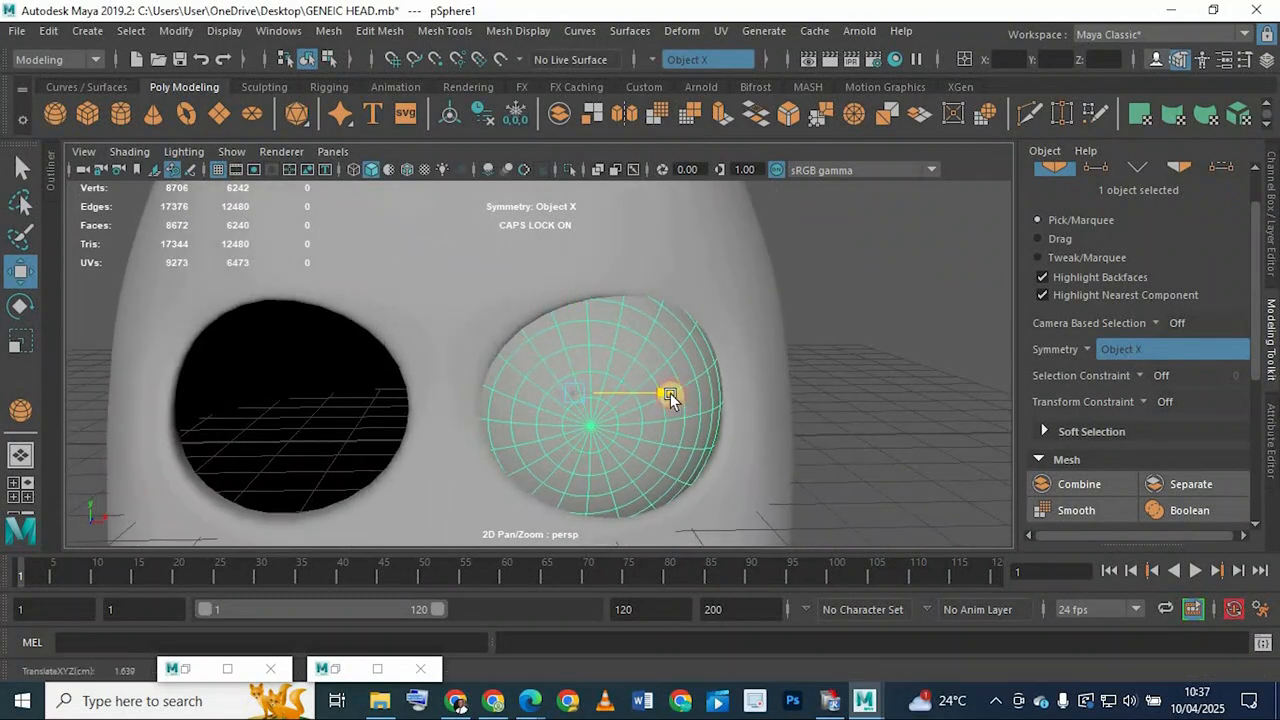
left_click_drag(763, 337, 856, 328, "alt")
left_click(856, 328)
left_click(657, 374)
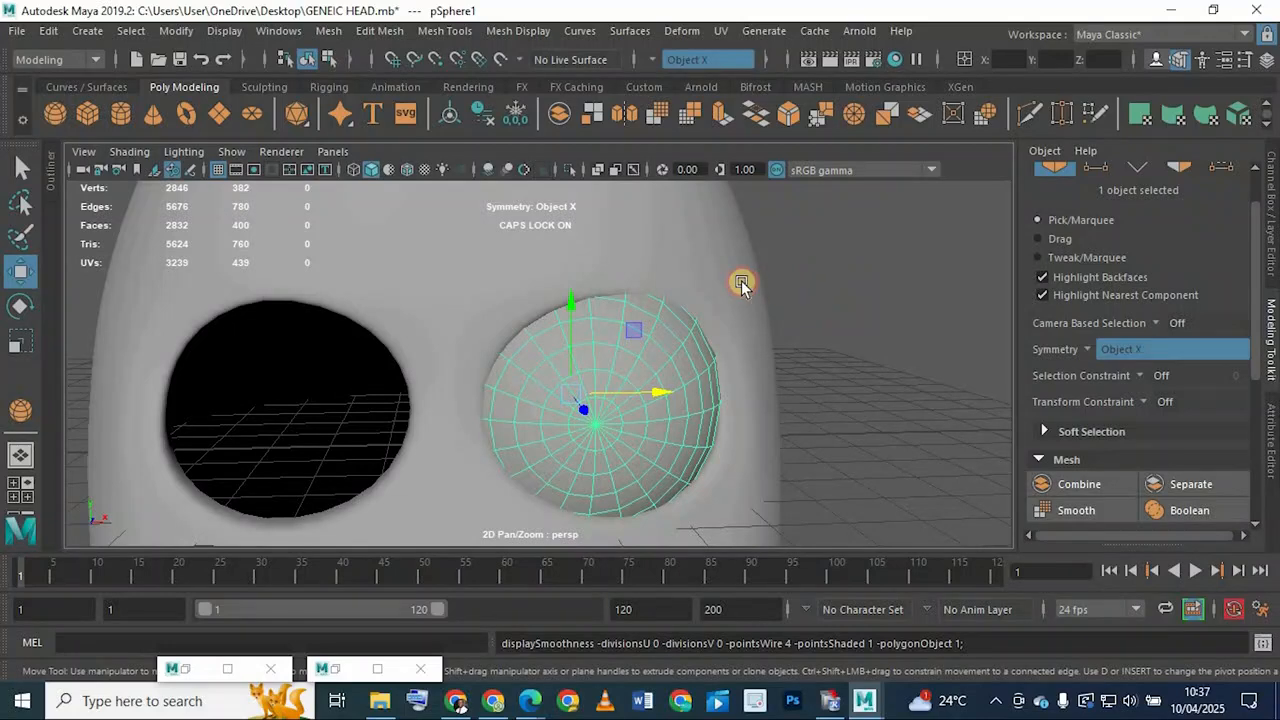
left_click(742, 285)
left_click(617, 423)
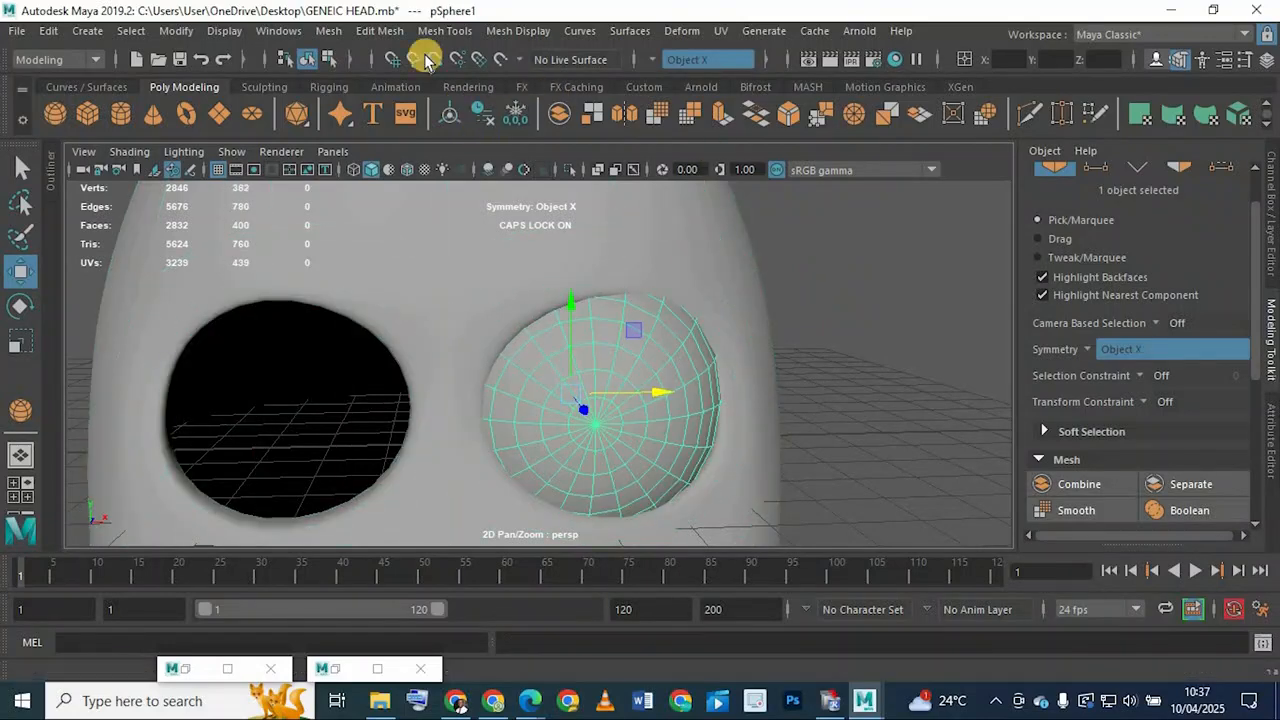
Assign a new Phong material to the eyeball sphere and set its color to white
left_click(460, 87)
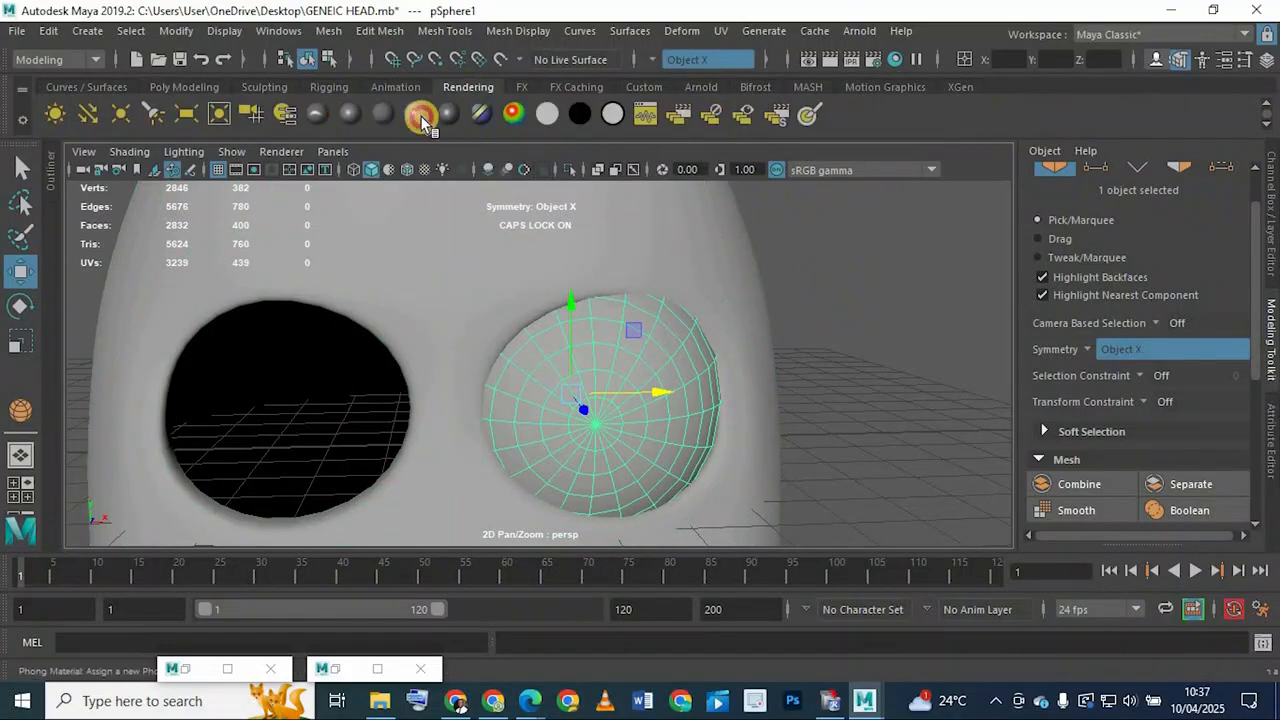
left_click(422, 118)
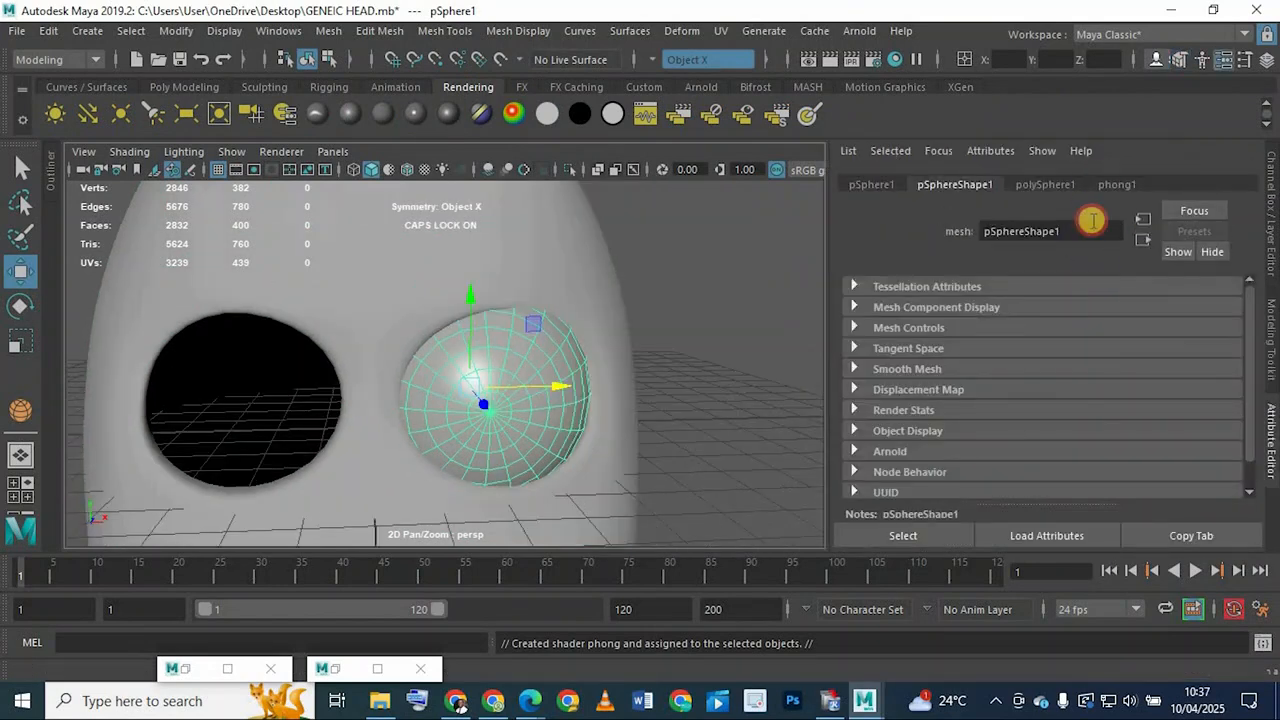
left_click_drag(1108, 397, 1274, 380)
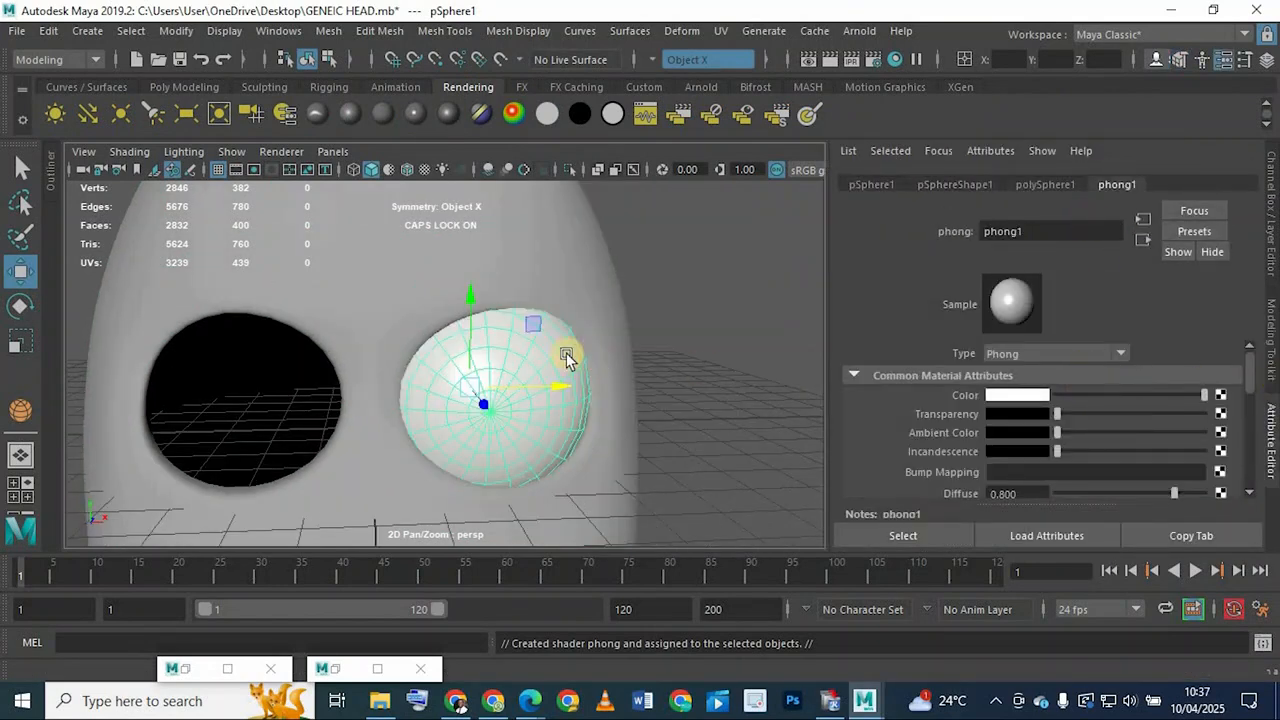
Switch the eyeball sphere to face selection and select its front cap of faces from the side as the pupil
right_click_drag(559, 272, 556, 208)
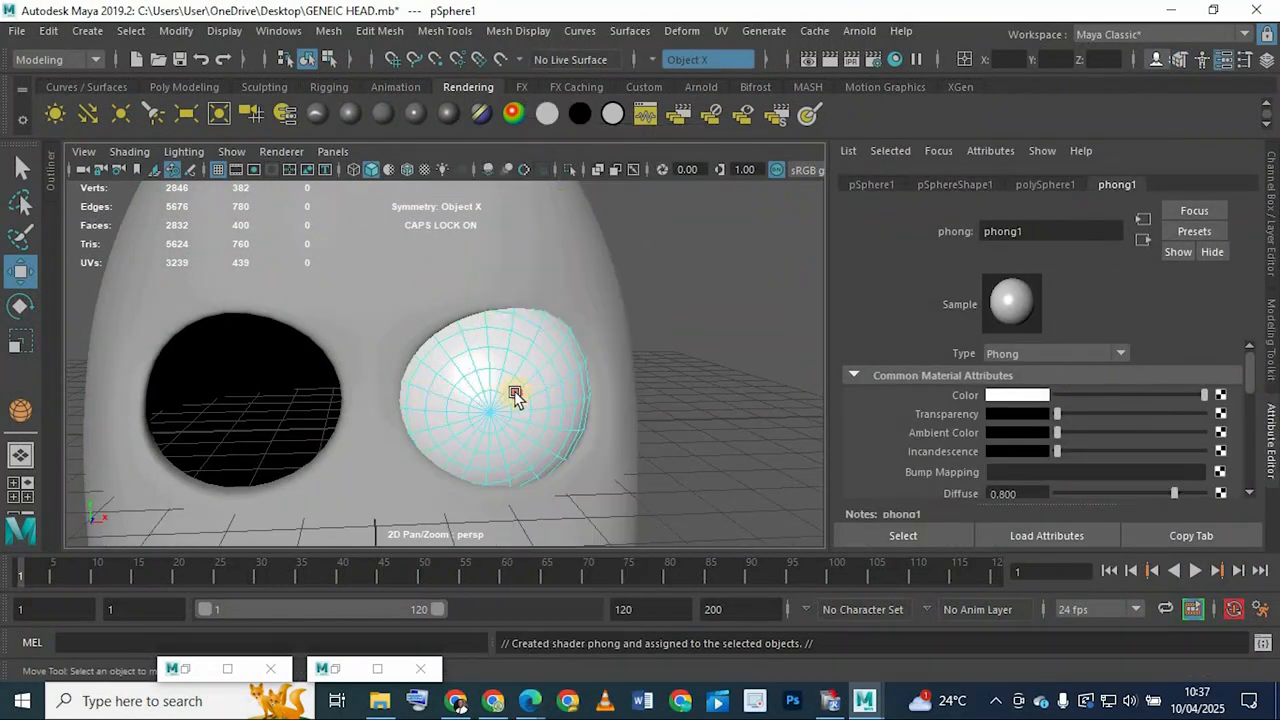
scroll(514, 390, "up", 4)
left_click_drag(512, 388, 566, 354, "alt")
right_click_drag(575, 288, 562, 206)
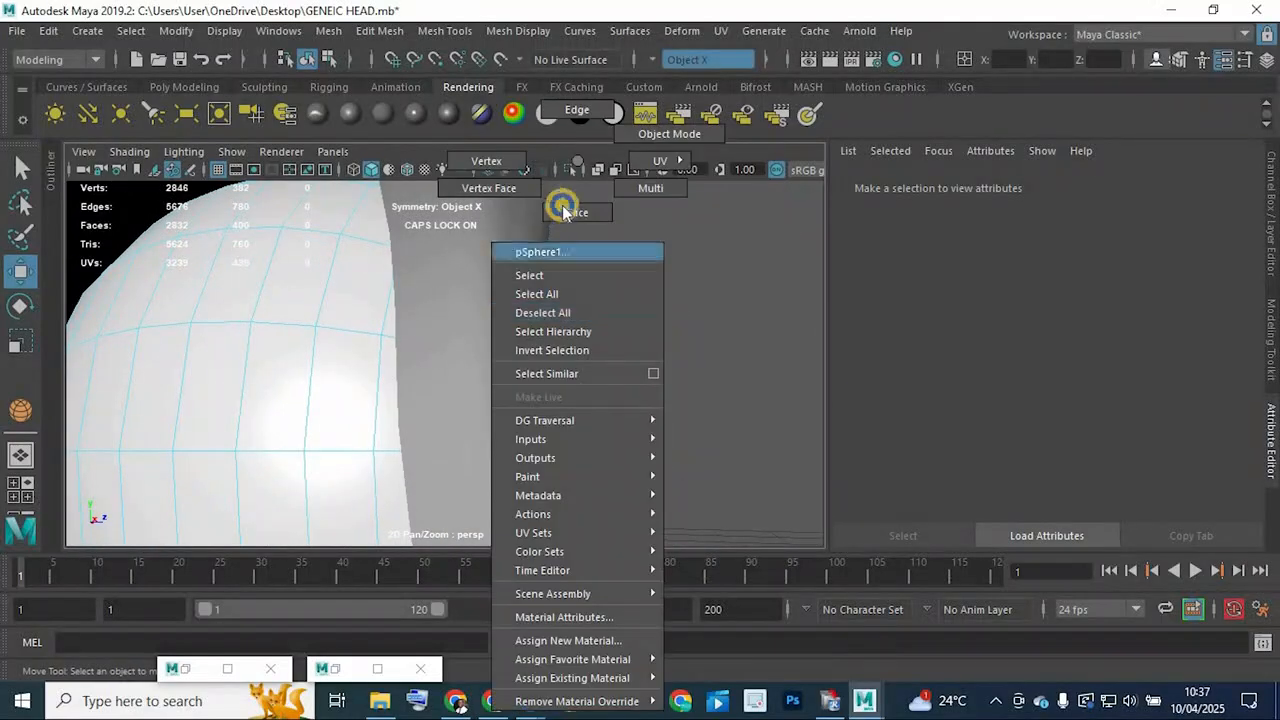
right_click_drag(558, 310, 559, 312)
left_click_drag(593, 289, 589, 257, "alt")
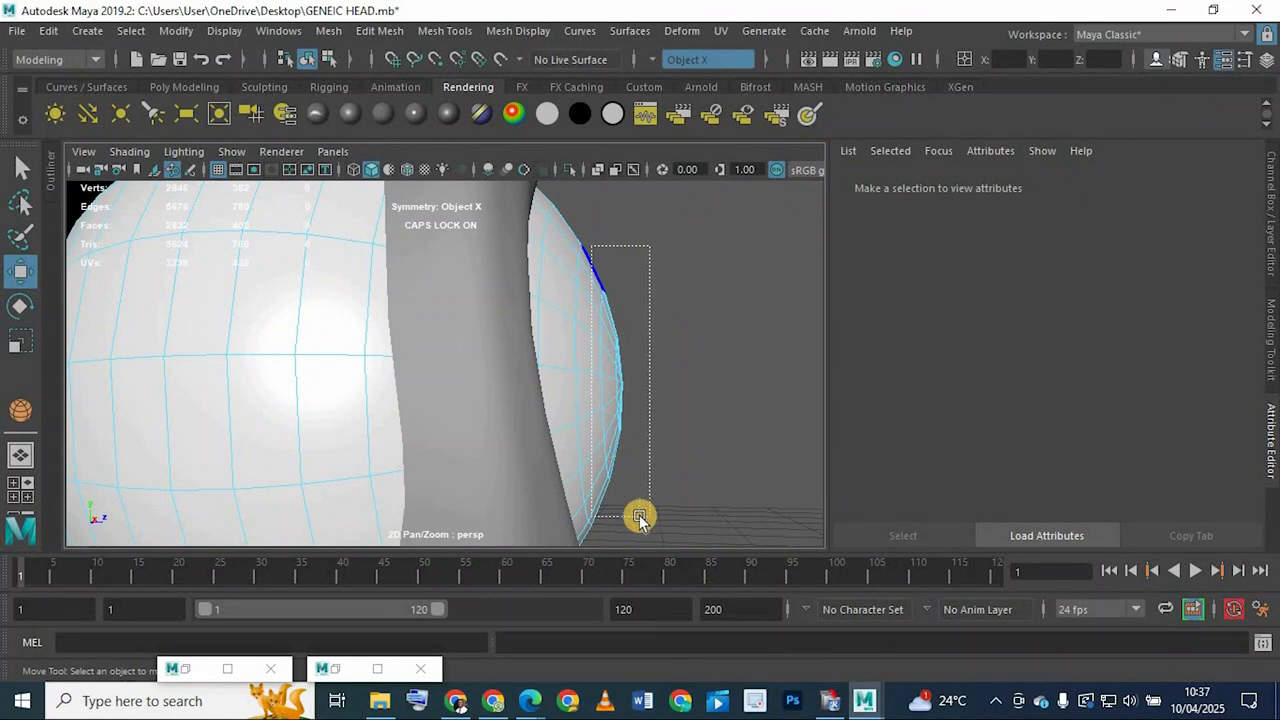
left_click_drag(640, 517, 641, 518)
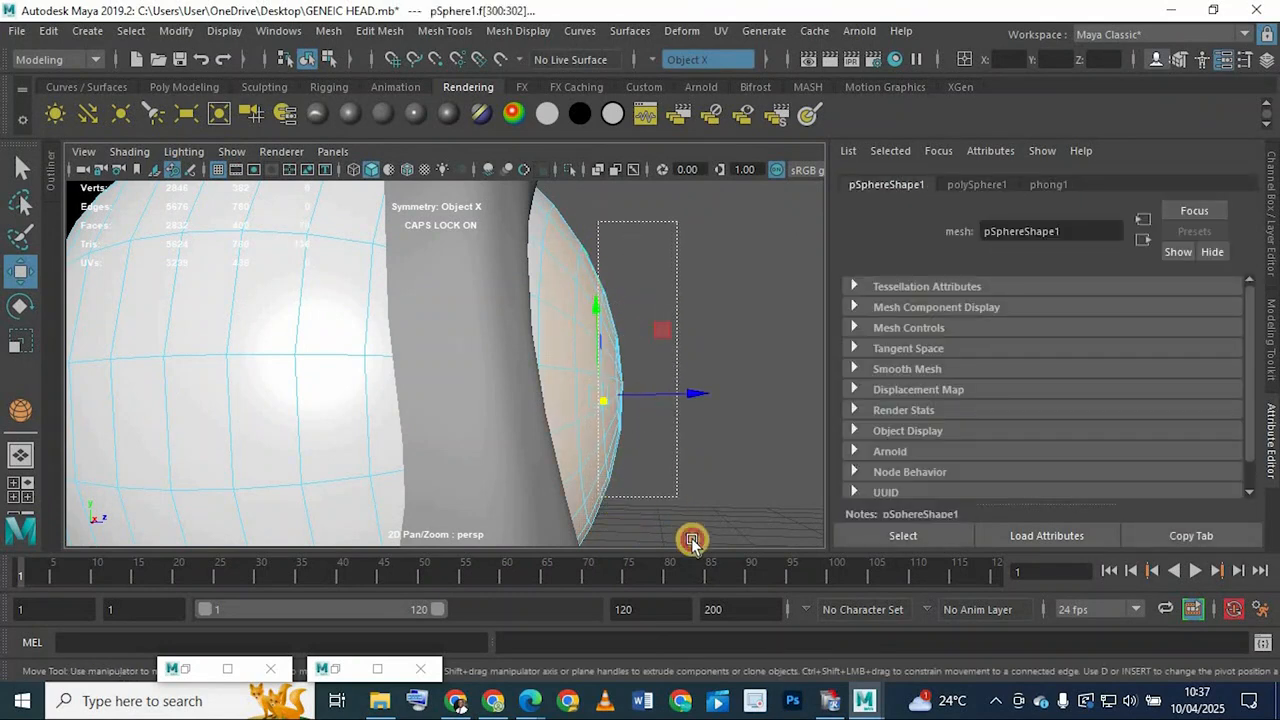
left_click_drag(615, 426, 594, 226, "alt")
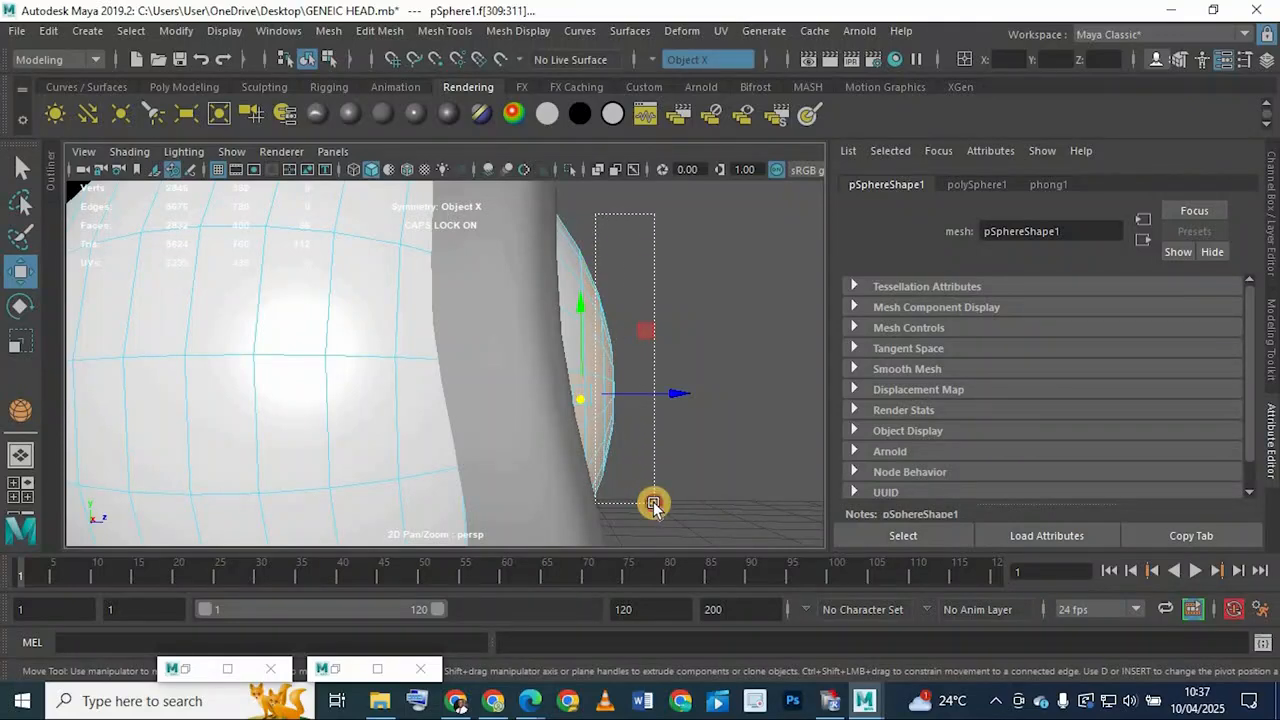
left_click_drag(653, 505, 653, 505)
Assign a new Phong material to the selected pupil faces and set its color to black
left_click_drag(468, 508, 290, 495, "alt")
left_click_drag(529, 417, 430, 118, "alt")
left_click(433, 122)
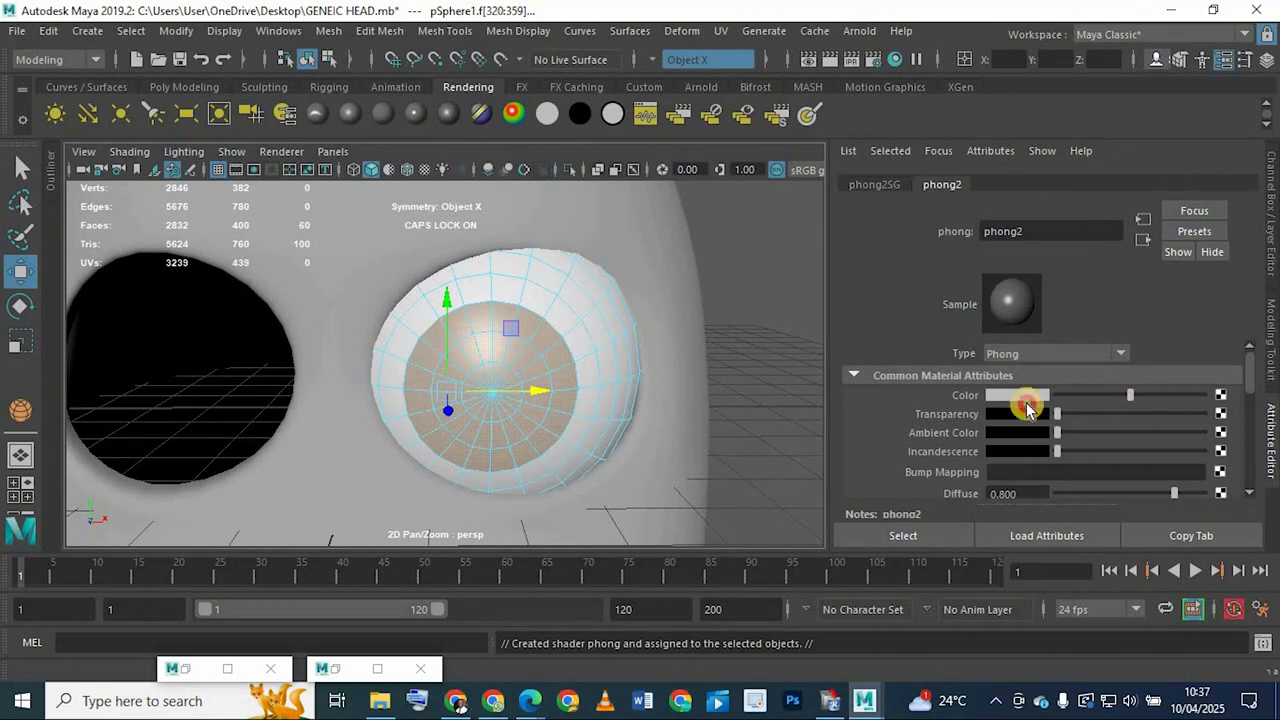
Set the pupil material's Cosine Power to 300 and its Reflectivity to 0
scroll(987, 468, "down", 5)
scroll(990, 414, "up", 1)
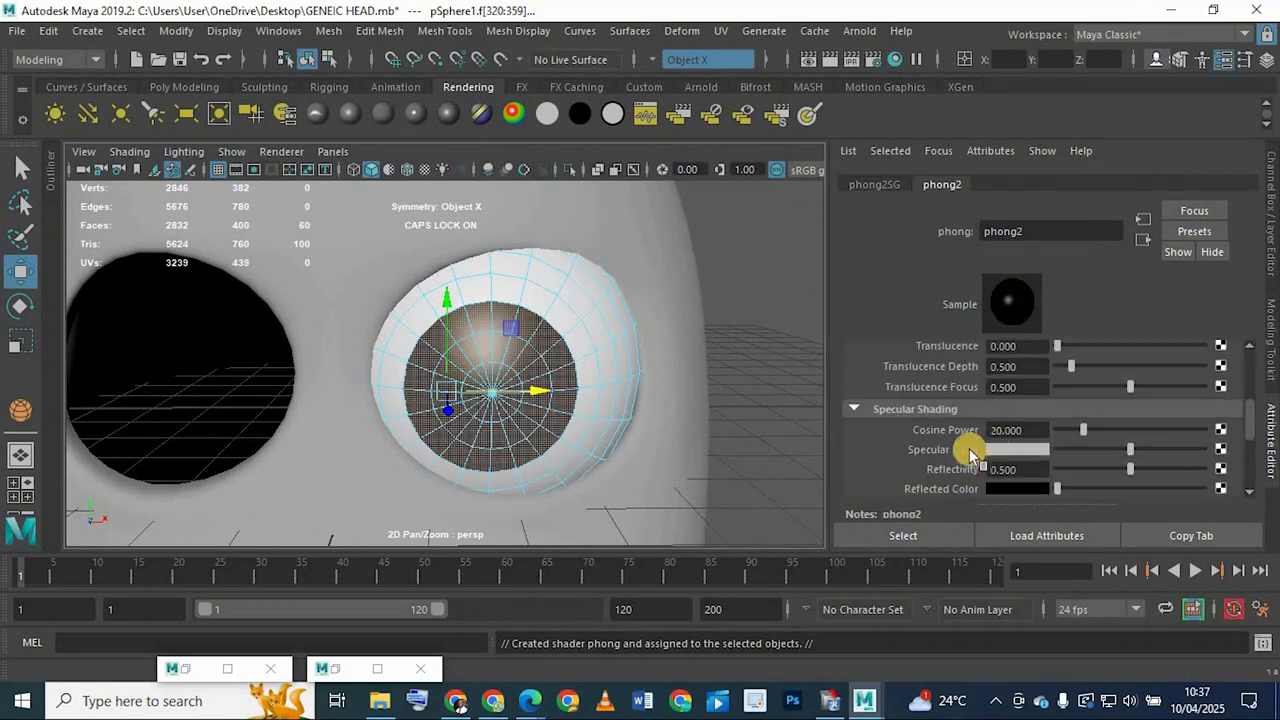
left_click_drag(813, 420, 832, 424)
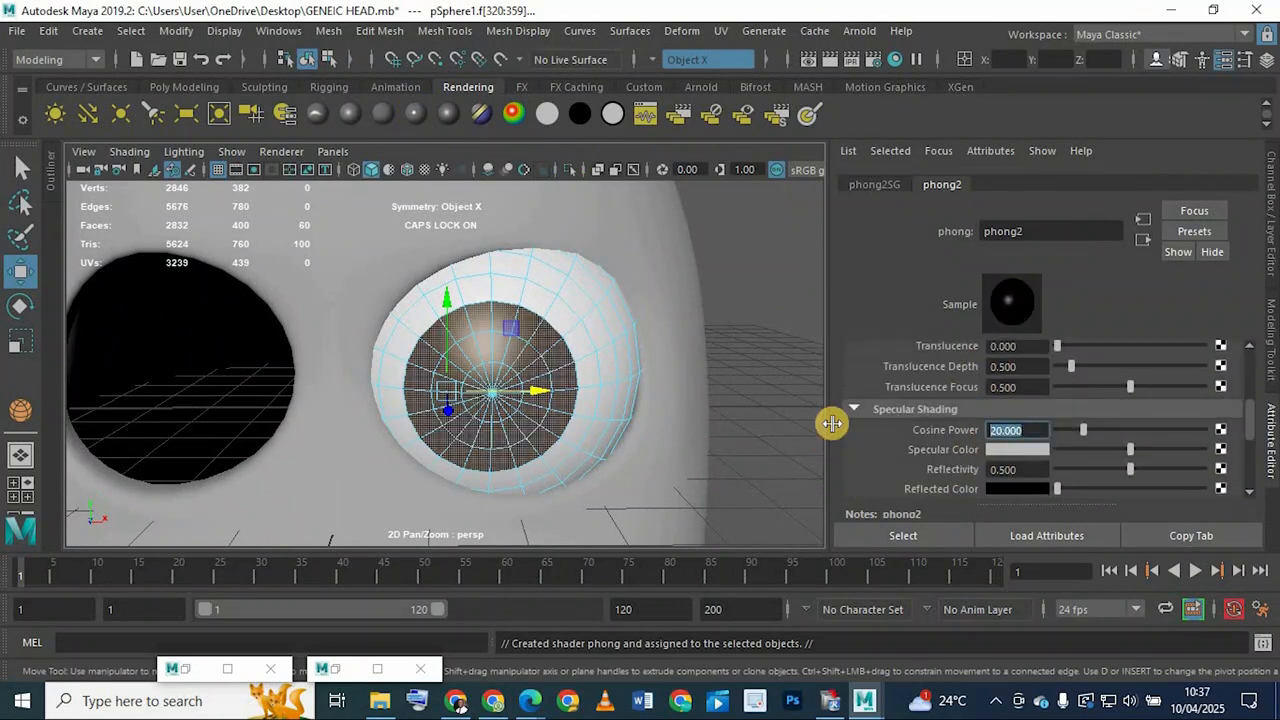
type("300")
key("Return")
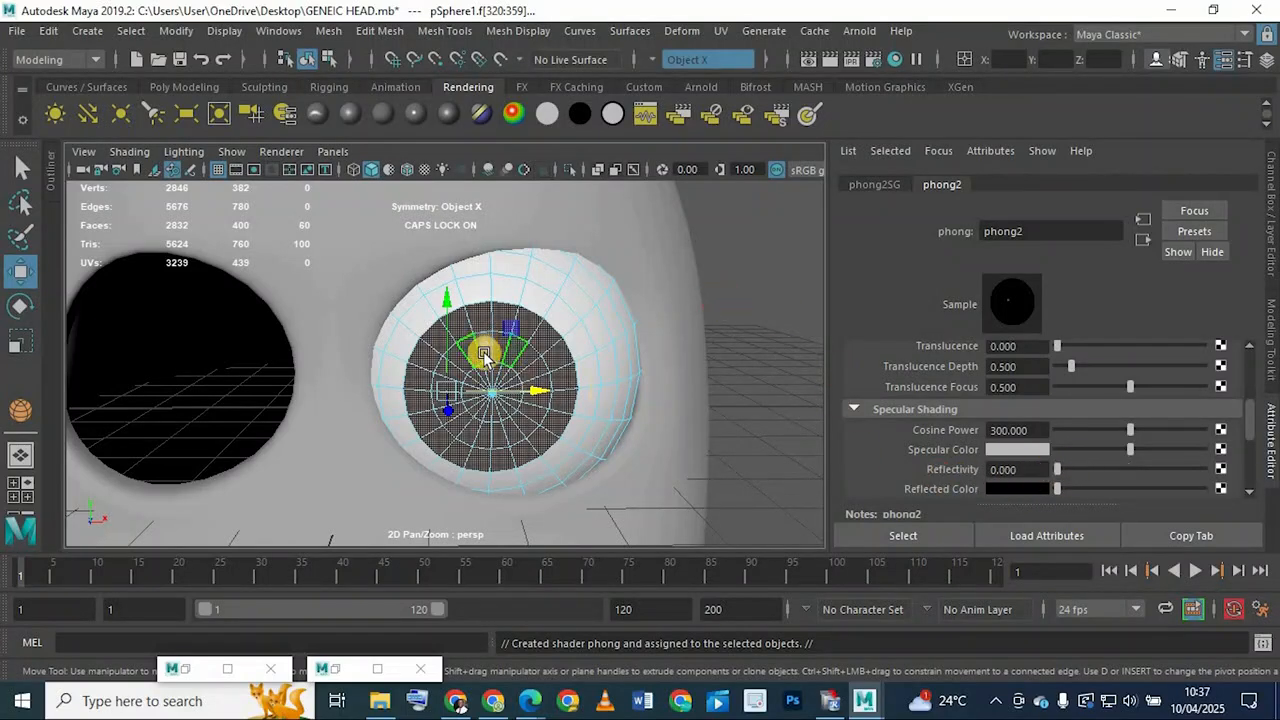
Return the eyeball to object mode, clear the selection, and check the black pupil against the whole head
right_click_drag(618, 316, 707, 86)
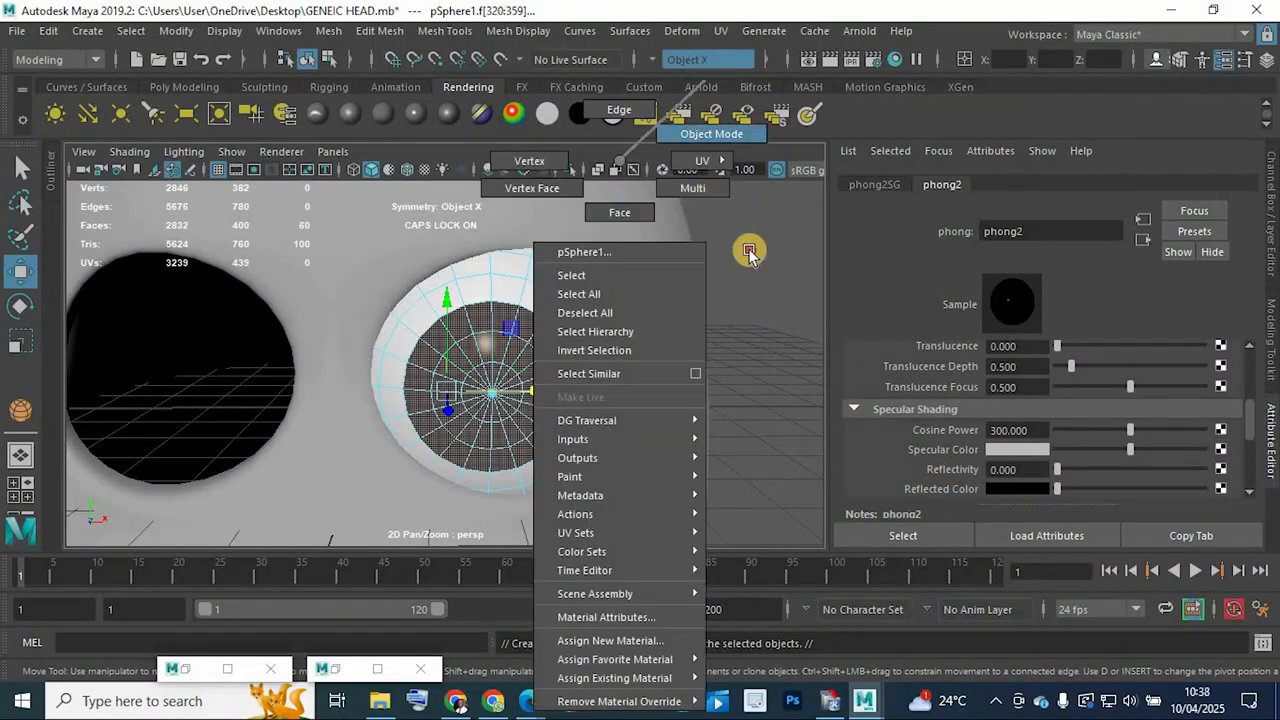
left_click(748, 248)
scroll(549, 325, "down", 5)
left_click_drag(549, 326, 523, 400, "alt")
scroll(523, 400, "up", 3)
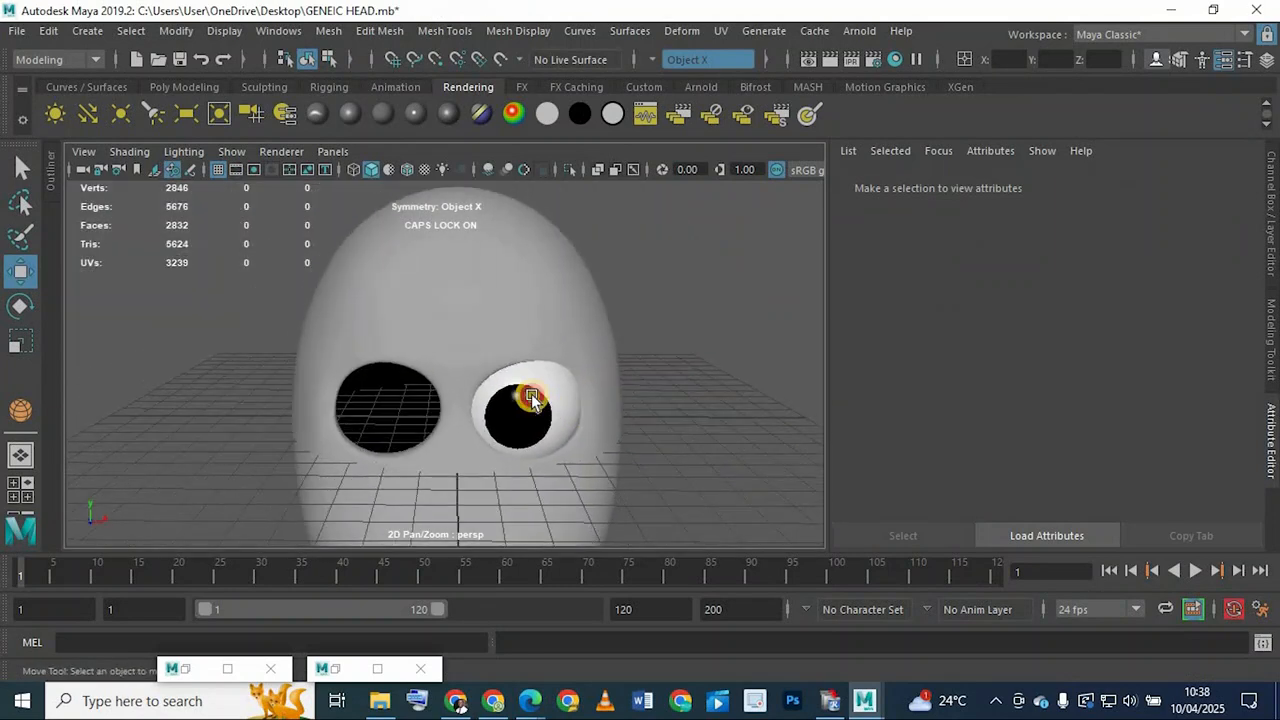
Mirror the eyeball across the world X axis with Cut Geometry off, and clear the selection
left_click(472, 413)
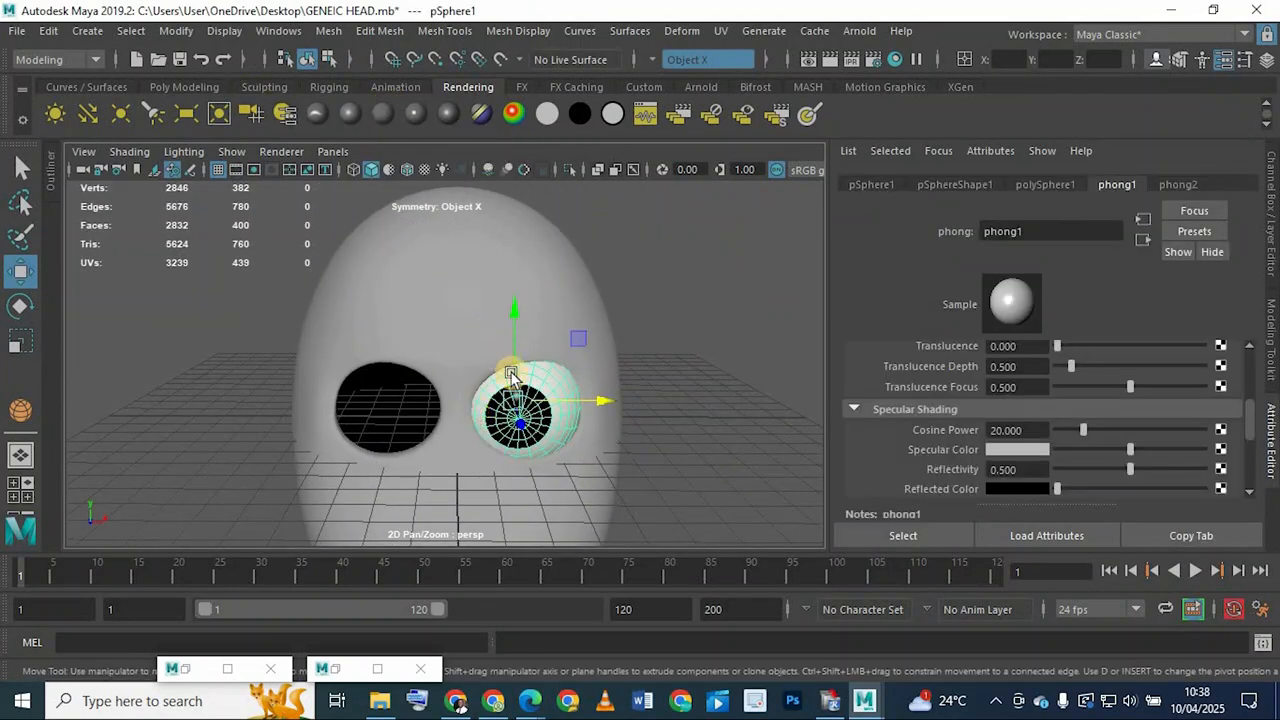
scroll(557, 463, "up", 2)
key("e")
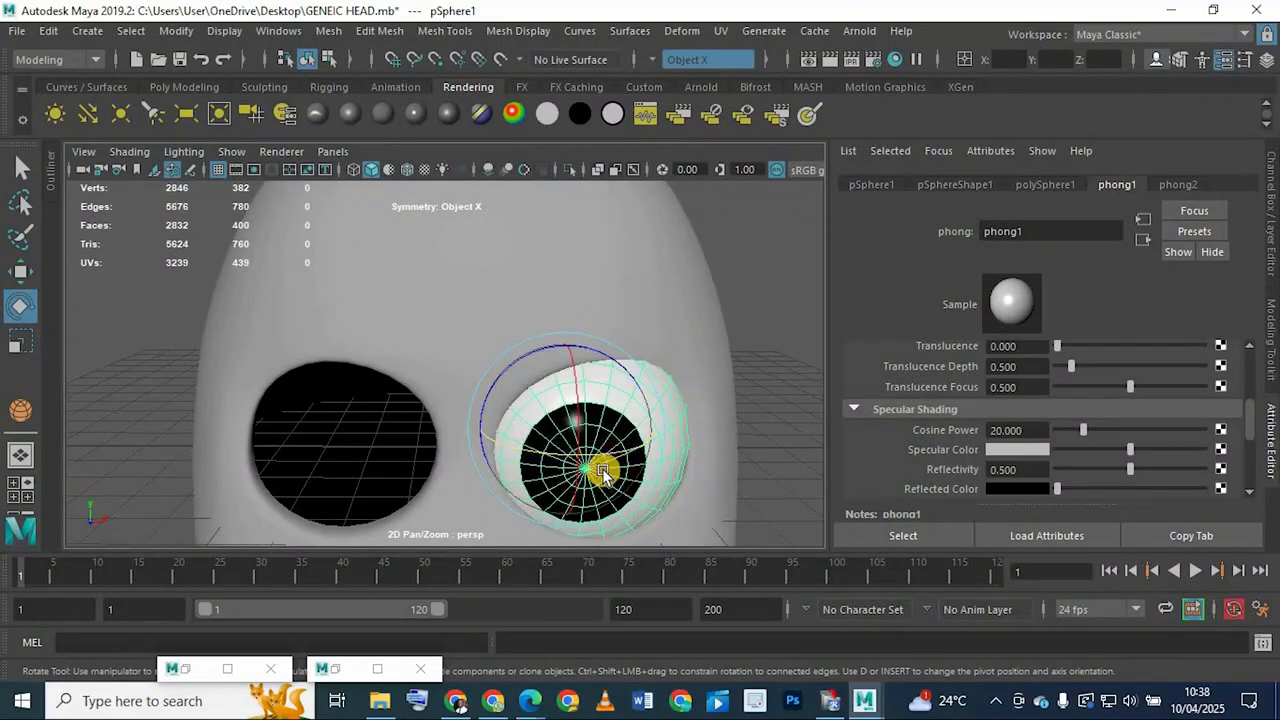
left_click_drag(569, 443, 373, 393, "alt")
left_click_drag(547, 367, 664, 313, "alt")
left_click(789, 288)
left_click(623, 312)
left_click(664, 313)
left_click(638, 303)
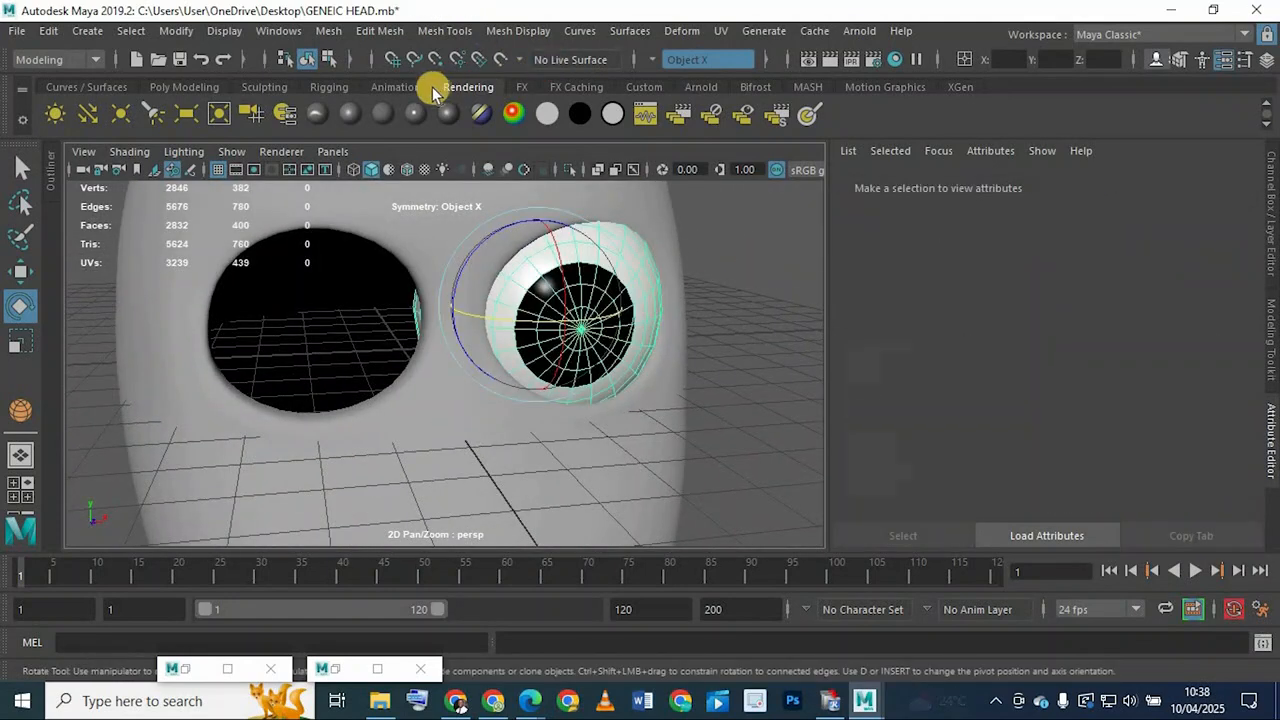
left_click(178, 88)
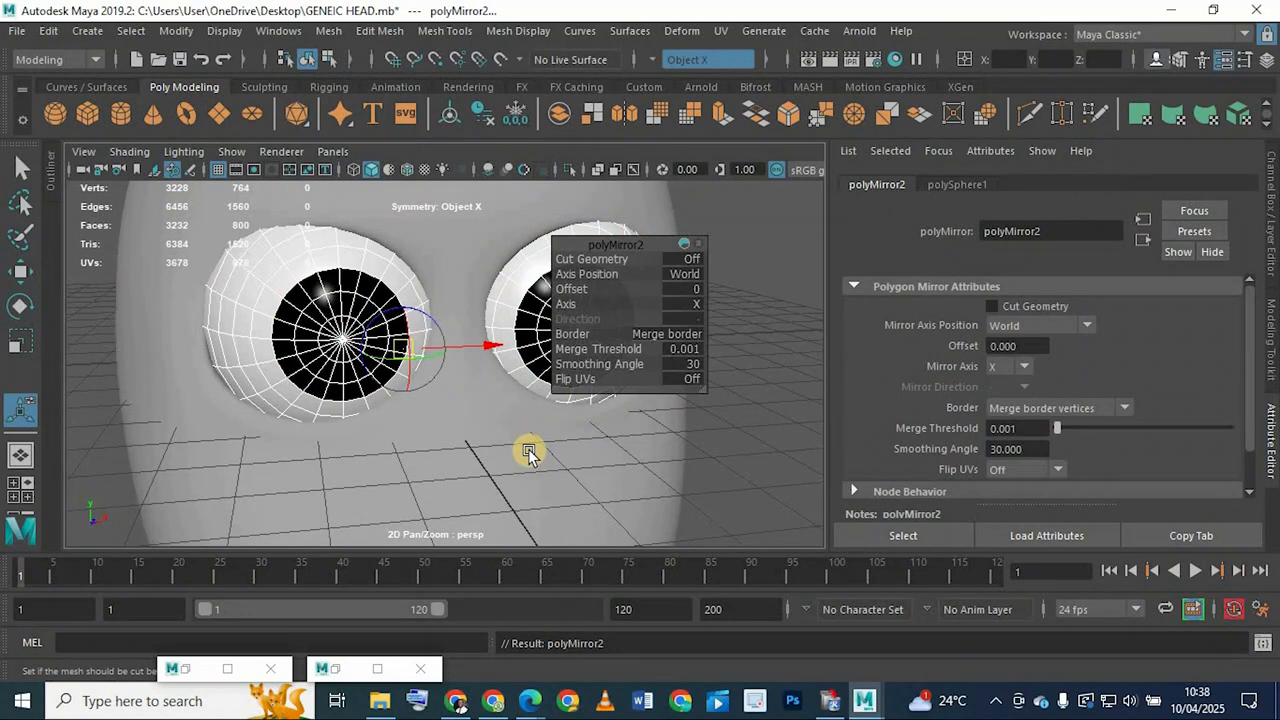
scroll(637, 459, "down", 6)
left_click(630, 458)
Return the head to unsmoothed display and check from the side how the eyeballs sit in their sockets
left_click_drag(420, 400, 581, 328, "alt")
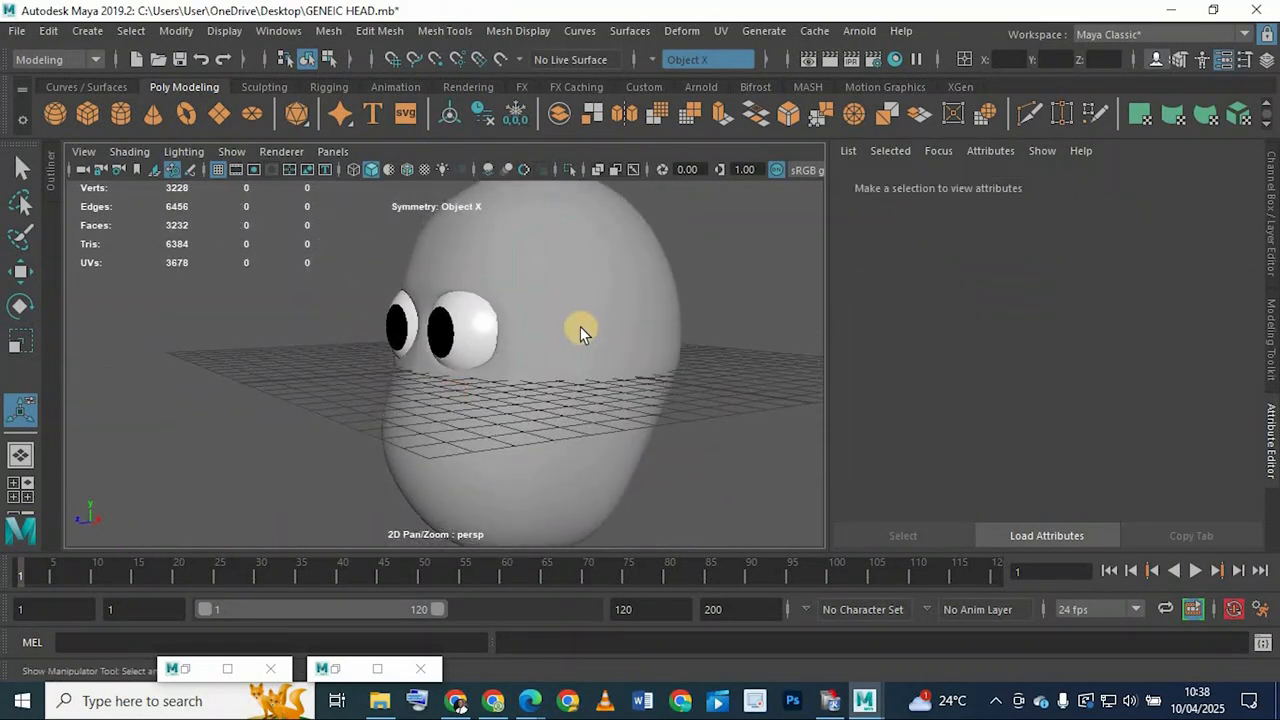
left_click(580, 328)
key("1")
left_click_drag(308, 377, 475, 352, "alt")
scroll(475, 352, "up", 4)
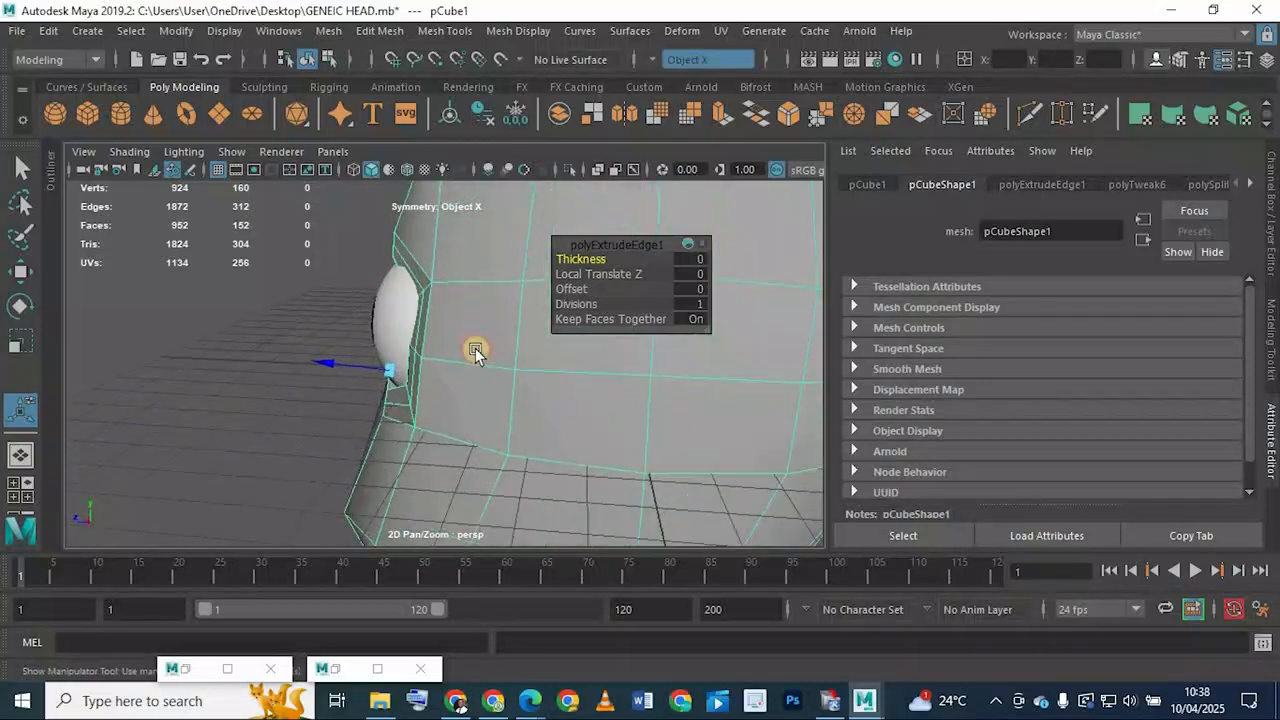
scroll(475, 352, "down", 4)
left_click(362, 292)
left_click(414, 310)
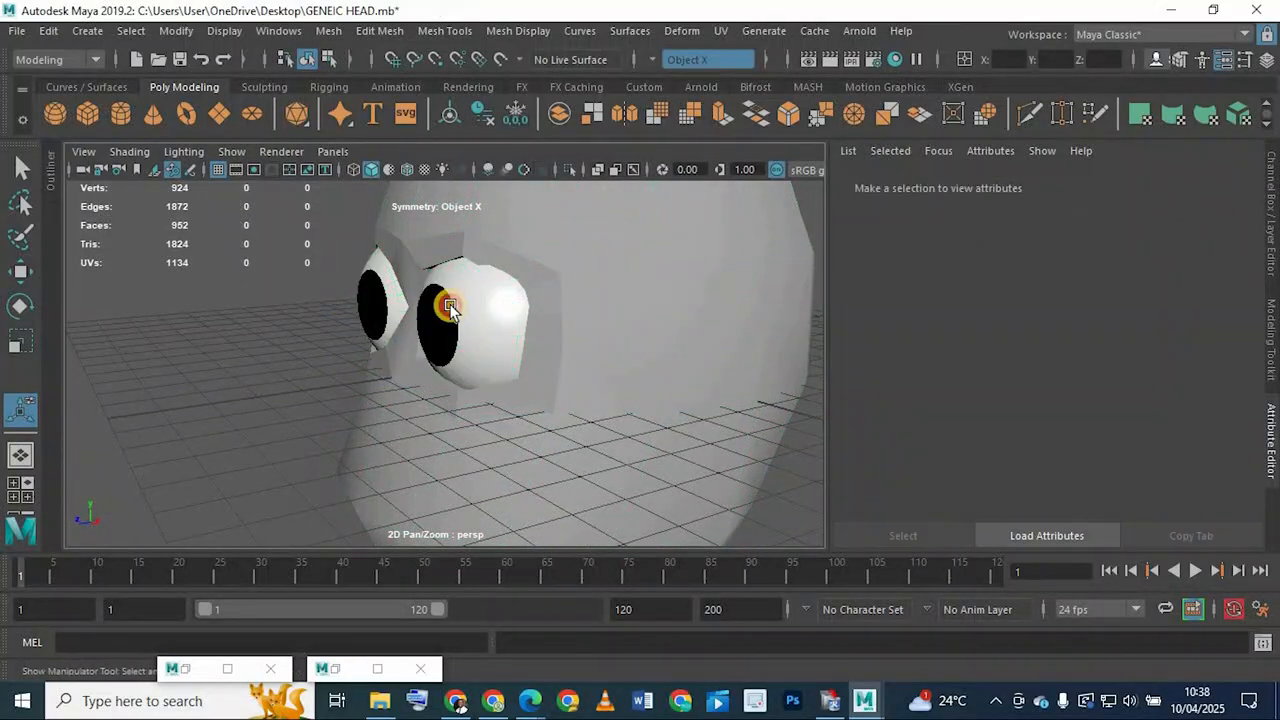
Select the mirrored eyeballs and preview them smoothed
left_click(443, 302)
key("q")
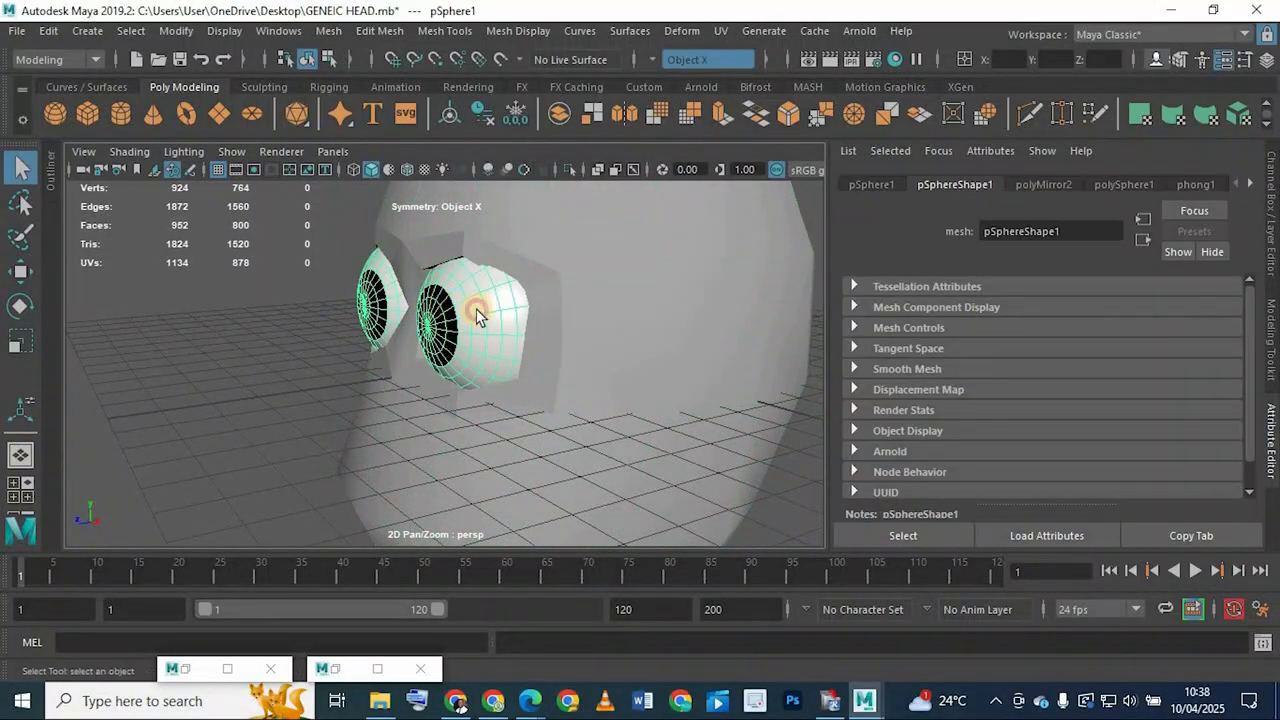
key("w")
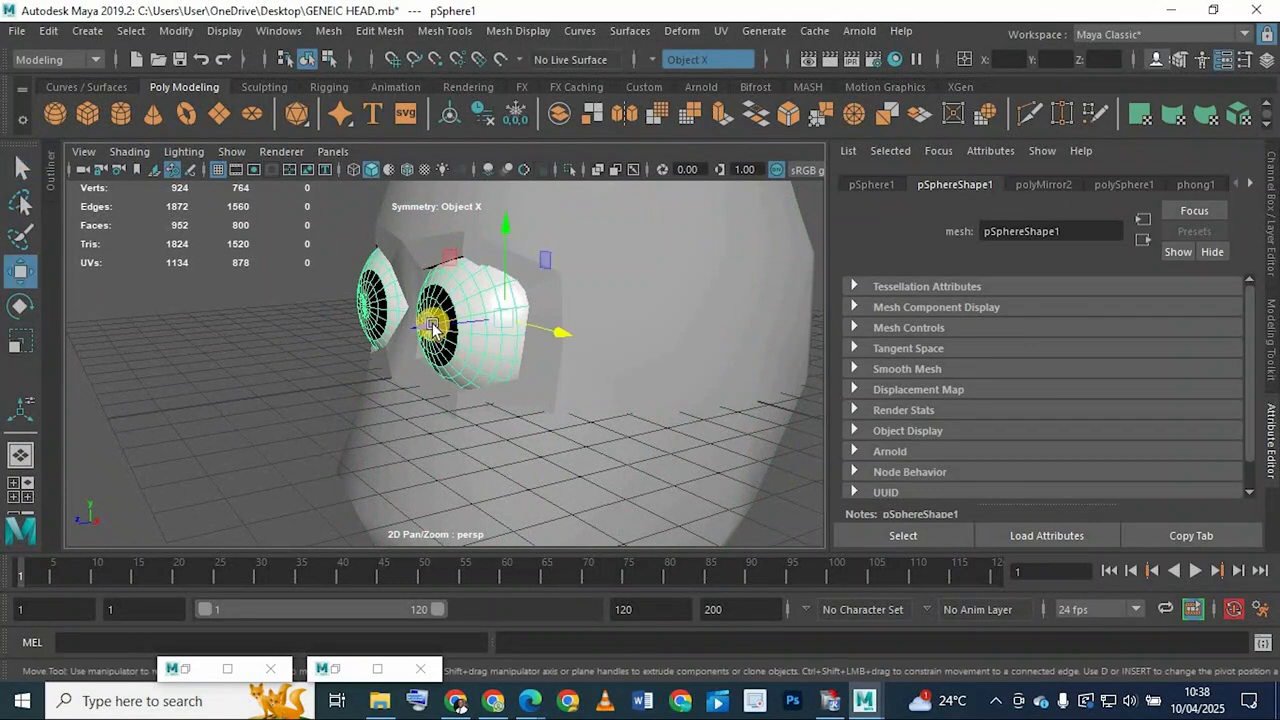
left_click_drag(437, 323, 503, 366, "alt")
scroll(497, 364, "up", 3)
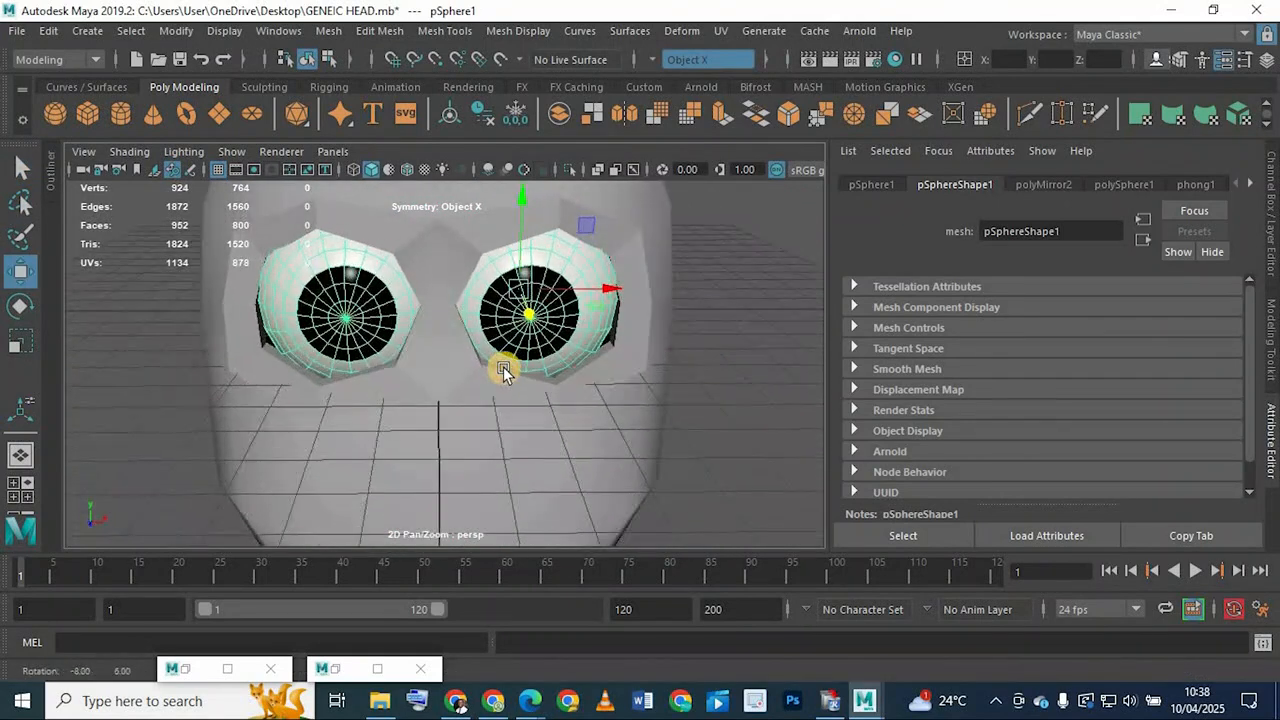
key("3")
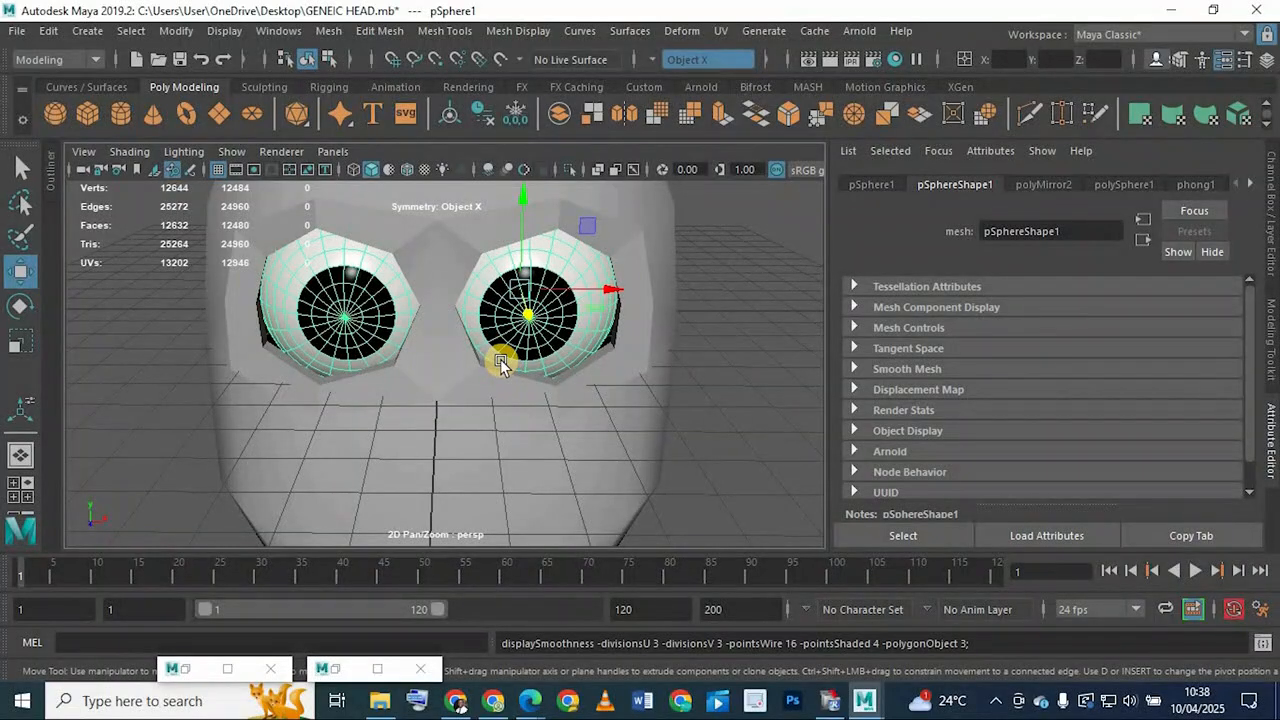
key("ctrl+z")
Check the eyeballs inside the sockets in wireframe, and move them forward about 1.6 cm in shaded display
left_click_drag(486, 362, 510, 360, "alt")
key("r")
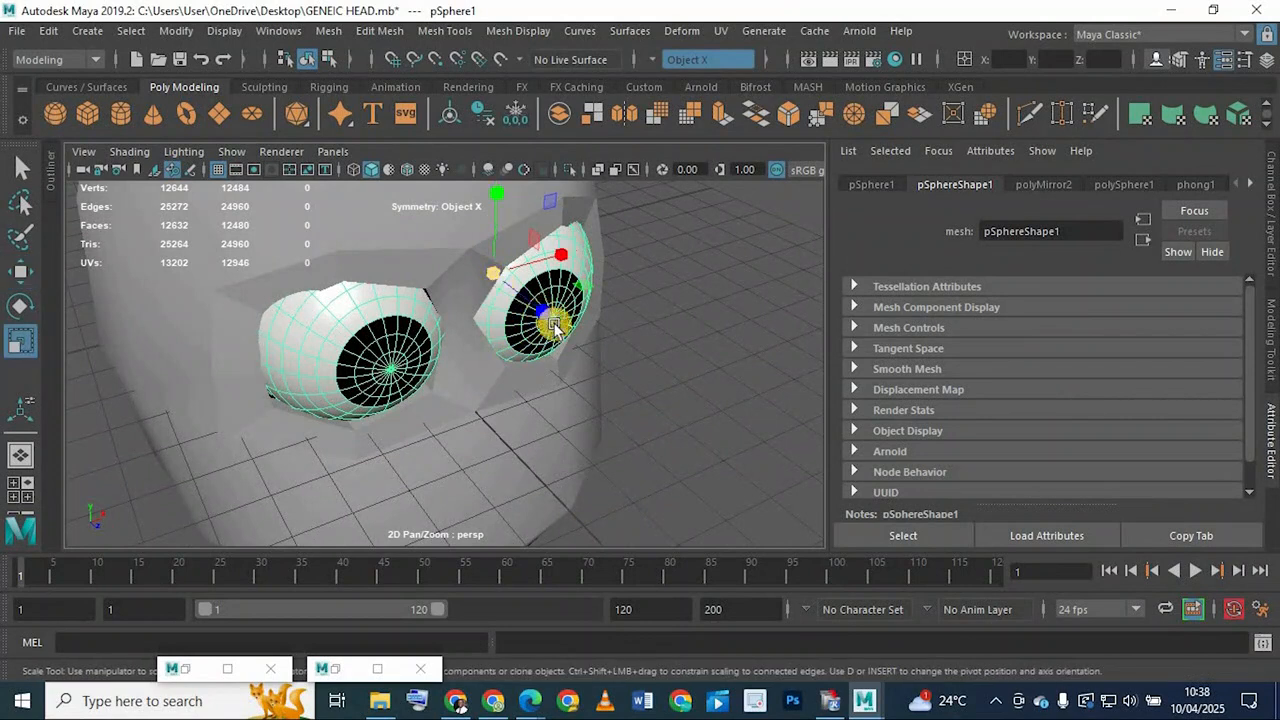
left_click(480, 316)
left_click(538, 304)
left_click_drag(538, 304, 456, 280, "alt")
key("4")
left_click_drag(537, 280, 503, 288, "alt")
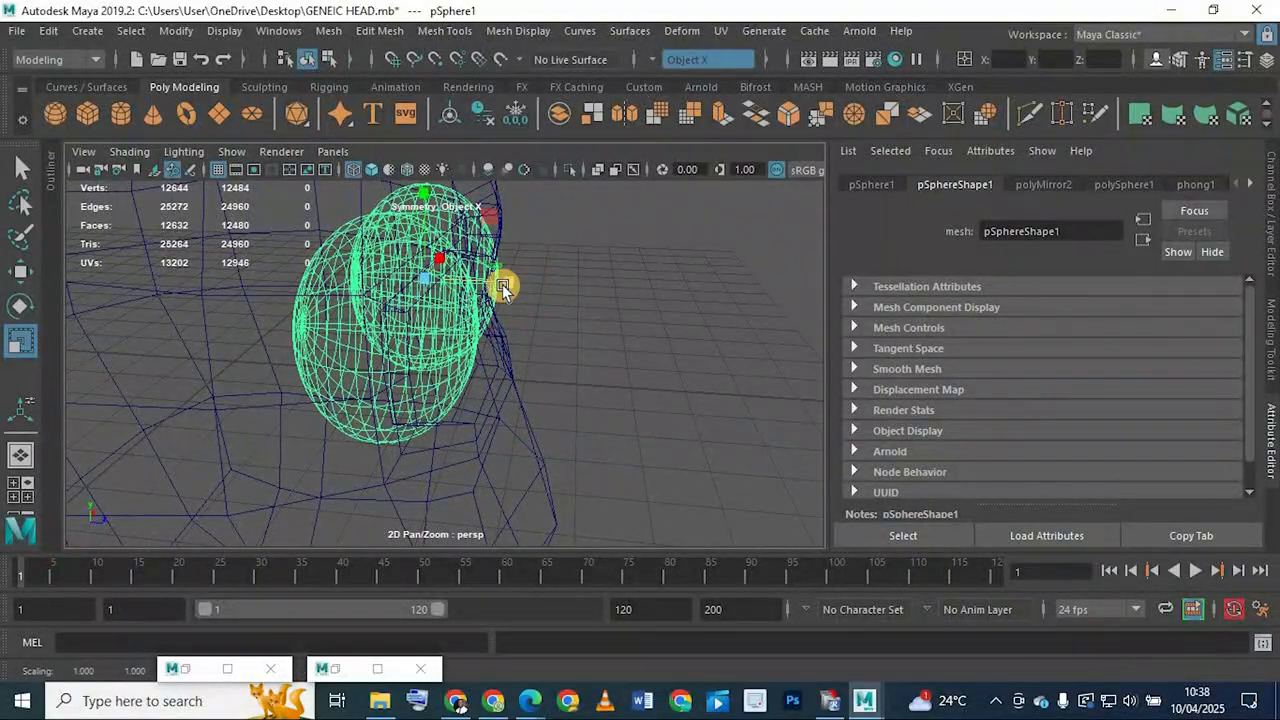
key("5")
key("w")
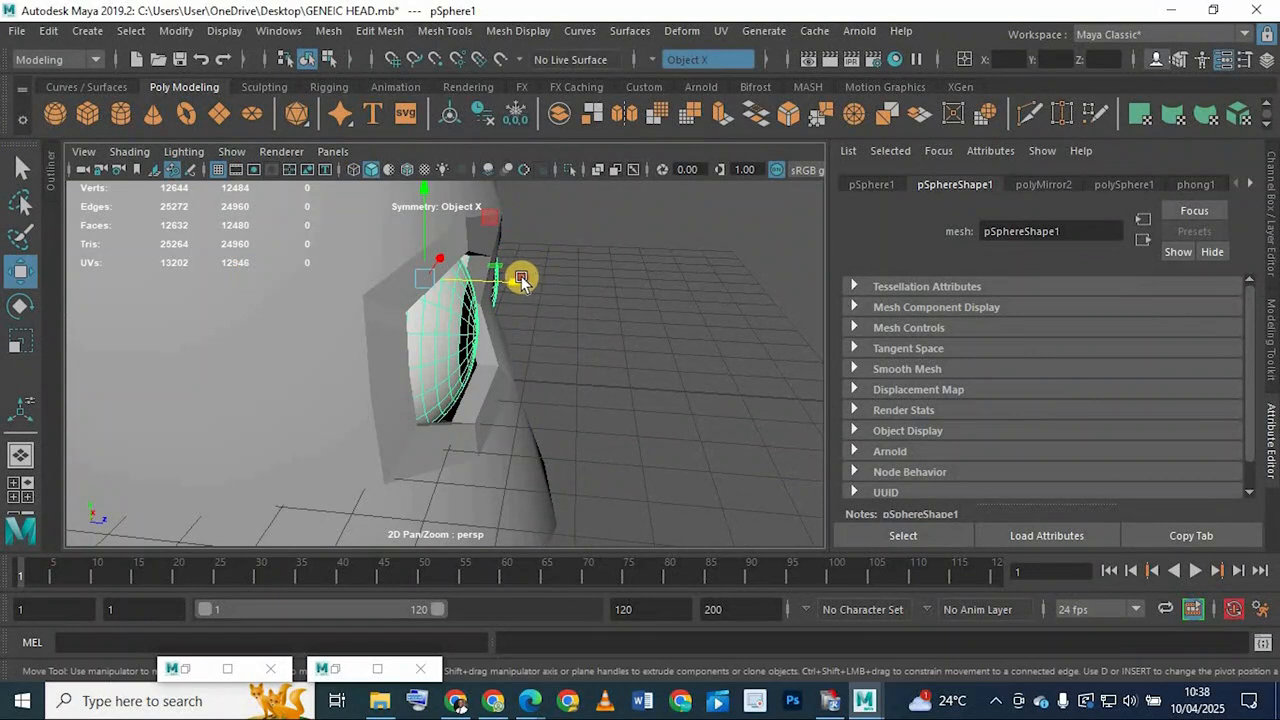
left_click_drag(523, 277, 543, 297)
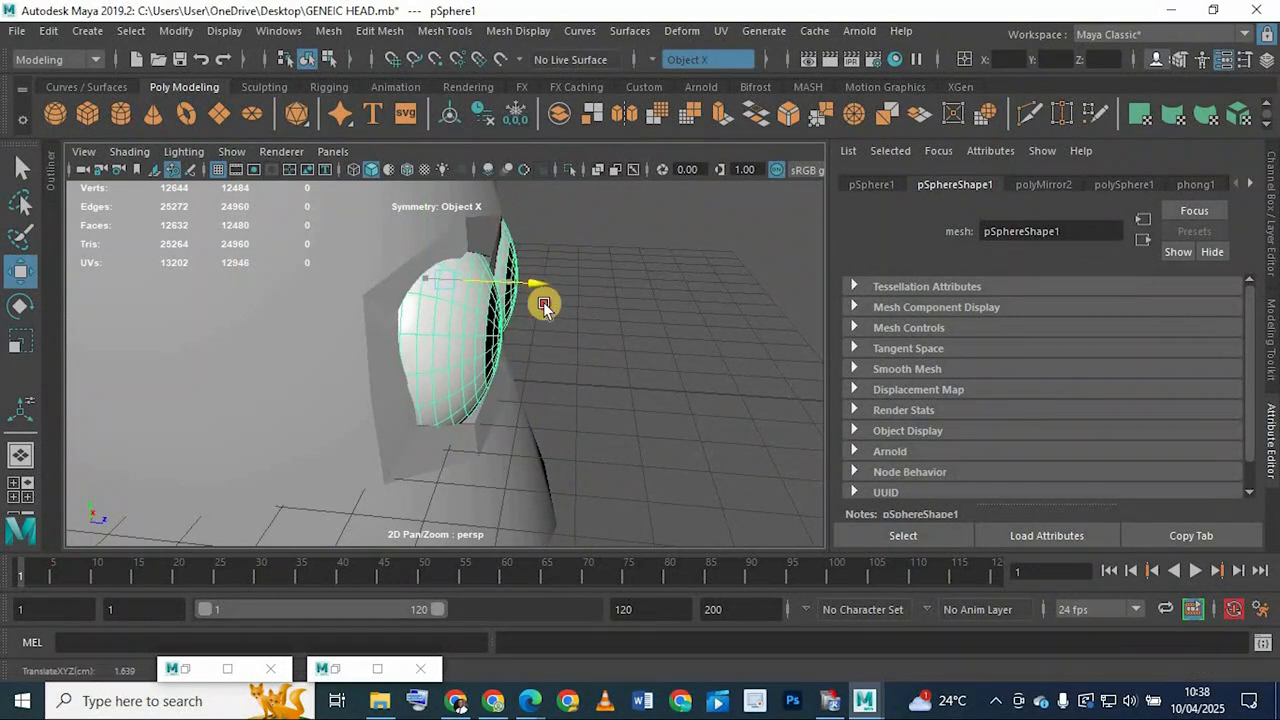
Preview the head smoothed together with the eyeballs and check their fit in the eye openings
left_click_drag(397, 323, 343, 327, "alt")
key("3")
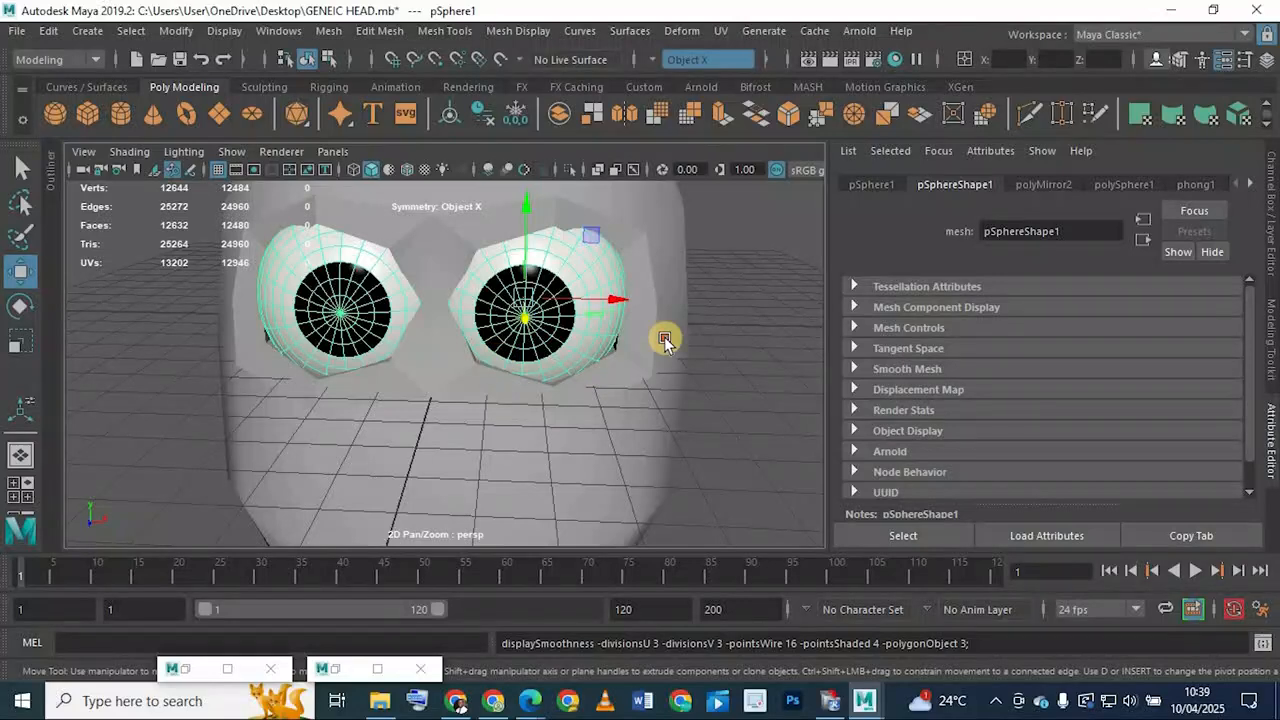
left_click(665, 340)
key("3")
left_click(683, 367)
left_click_drag(509, 348, 554, 369, "alt")
scroll(467, 348, "up", 6)
scroll(454, 317, "down", 8)
scroll(551, 289, "up", 4)
left_click_drag(551, 289, 536, 372, "alt")
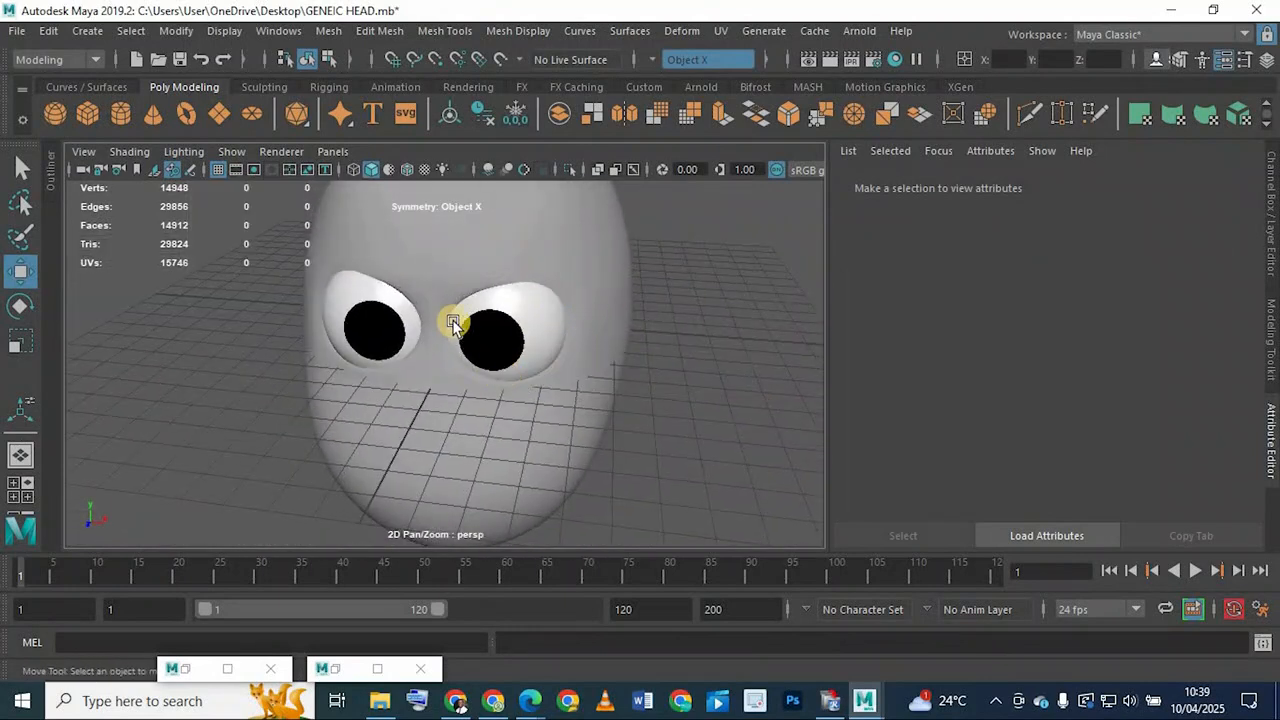
Examine the topology of the smoothed head and eyes with wireframe on shaded, and restore plain shading
left_click_drag(426, 330, 388, 172, "alt")
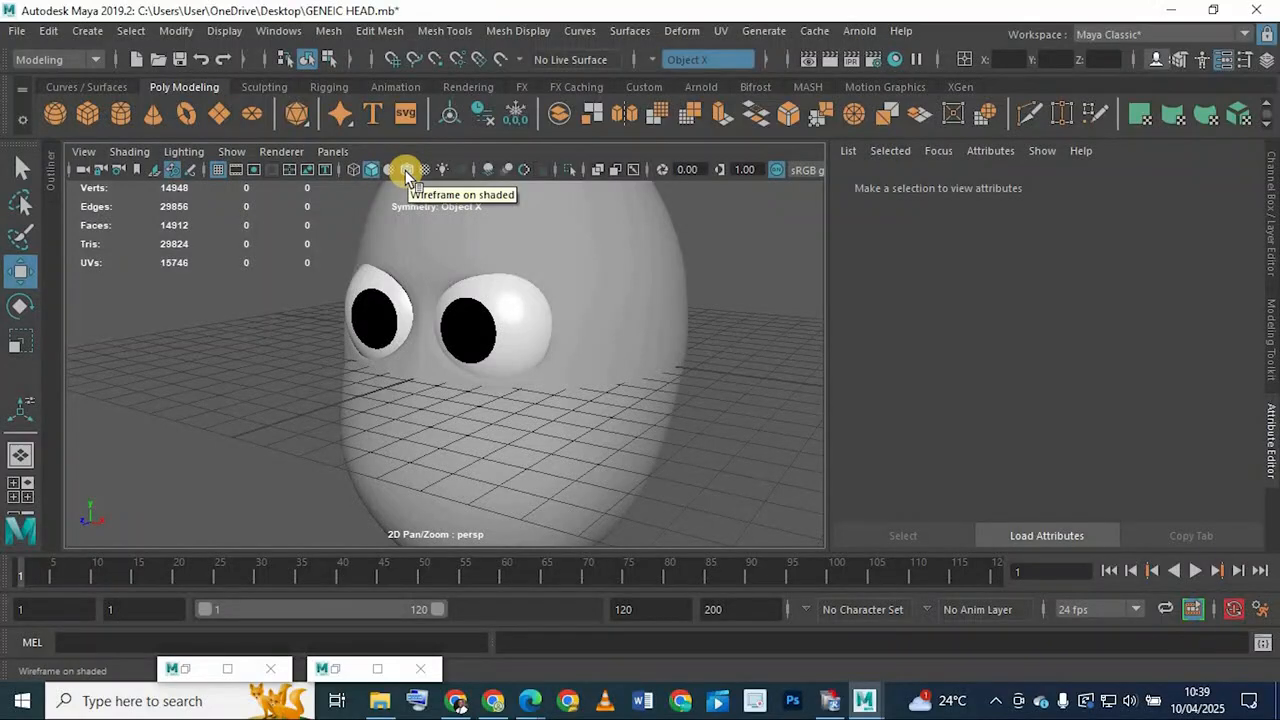
left_click(406, 172)
mouse_move(380, 323)
left_mouse_down("alt")
mouse_move(506, 346)
mouse_move(730, 327)
left_mouse_up("alt")
left_click_drag(397, 380, 353, 231, "alt")
left_click(411, 167)
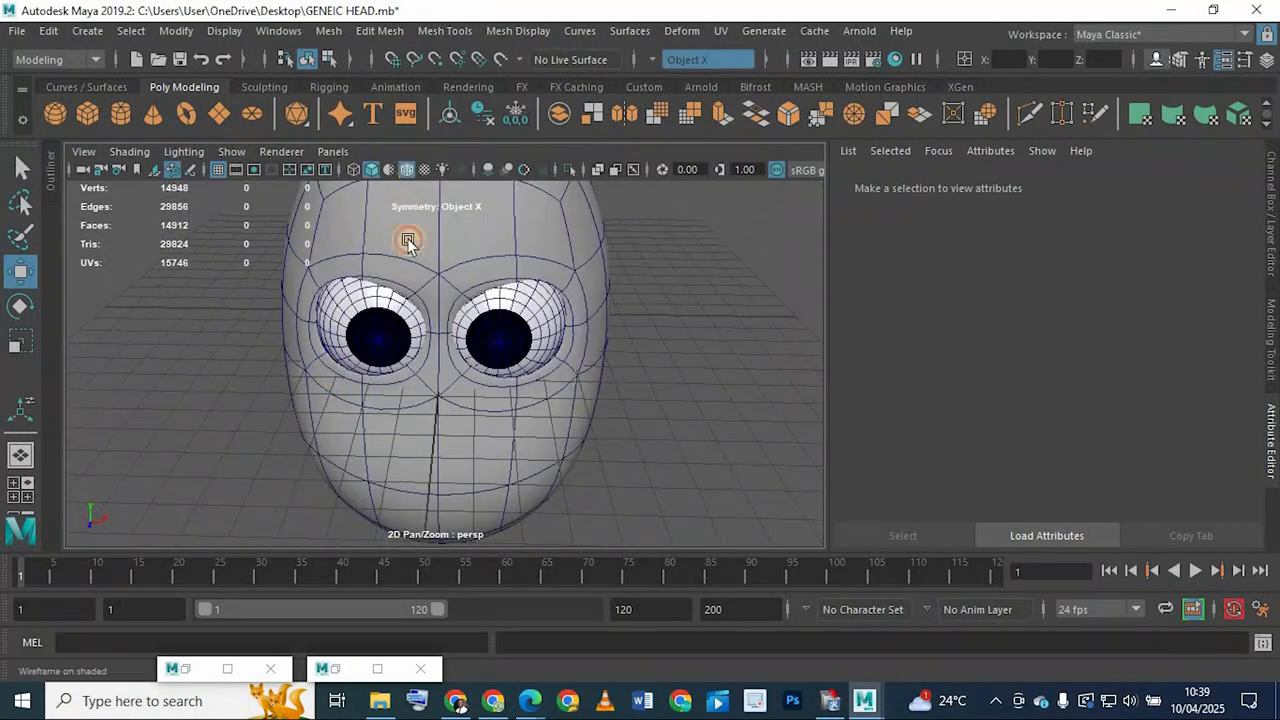
Return the head to unsmoothed display, clear the selection, and bring the lower face into view
left_click(410, 248)
key("1")
left_click(660, 350)
left_click_drag(460, 400, 408, 334, "alt")
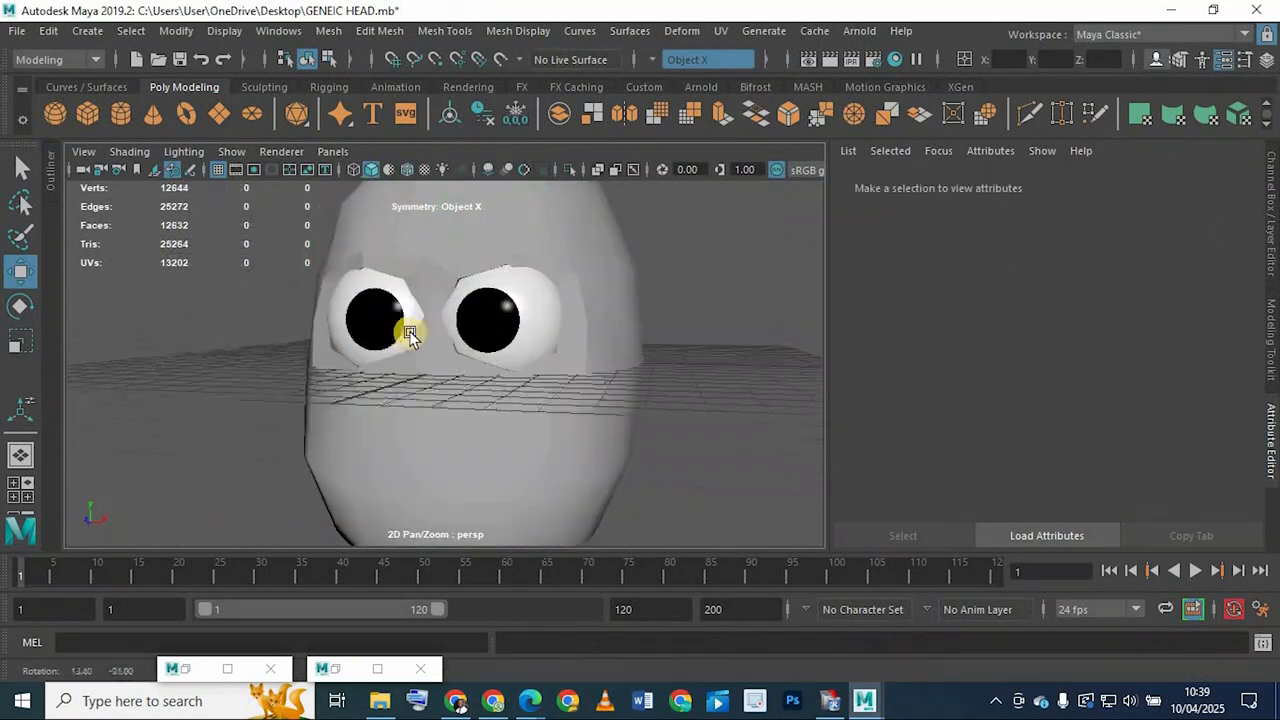
middle_click_drag(462, 405, 472, 308, "alt")
Select the head mesh, examine the faces below the eyes, and switch to Chrome for the head reference images
left_click(472, 308)
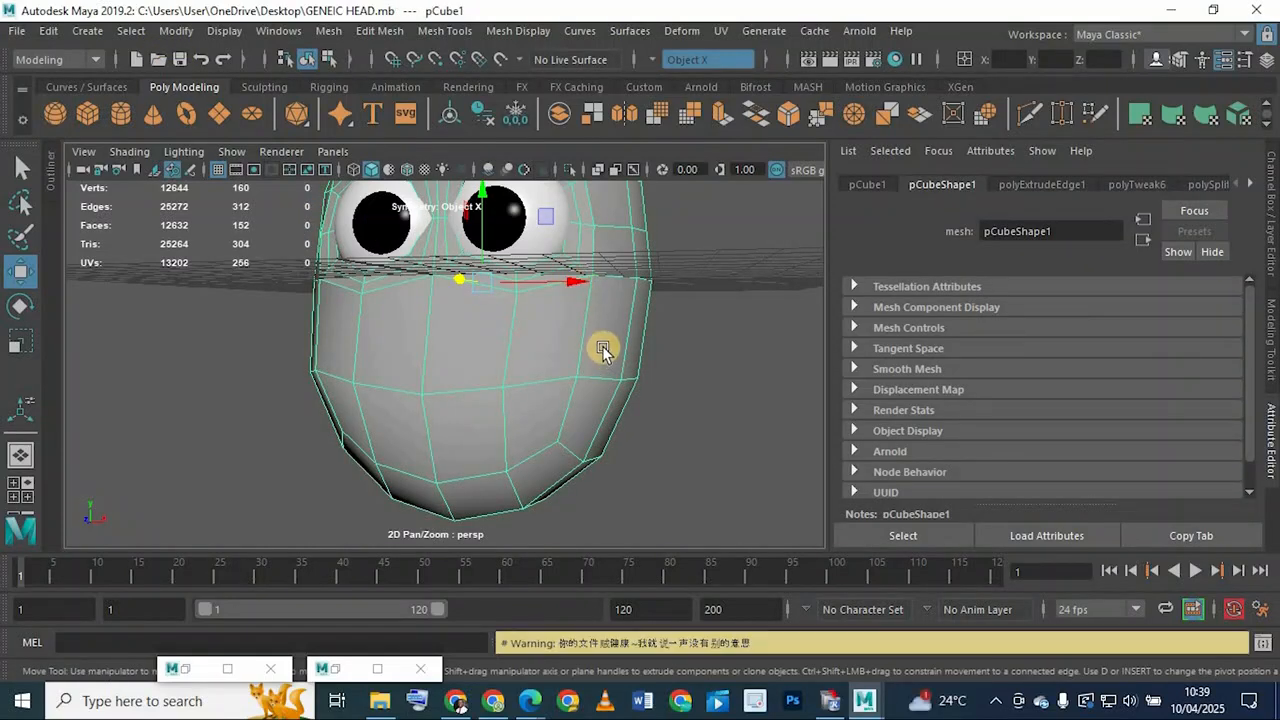
left_click_drag(561, 350, 503, 317, "alt")
scroll(503, 317, "up", 5)
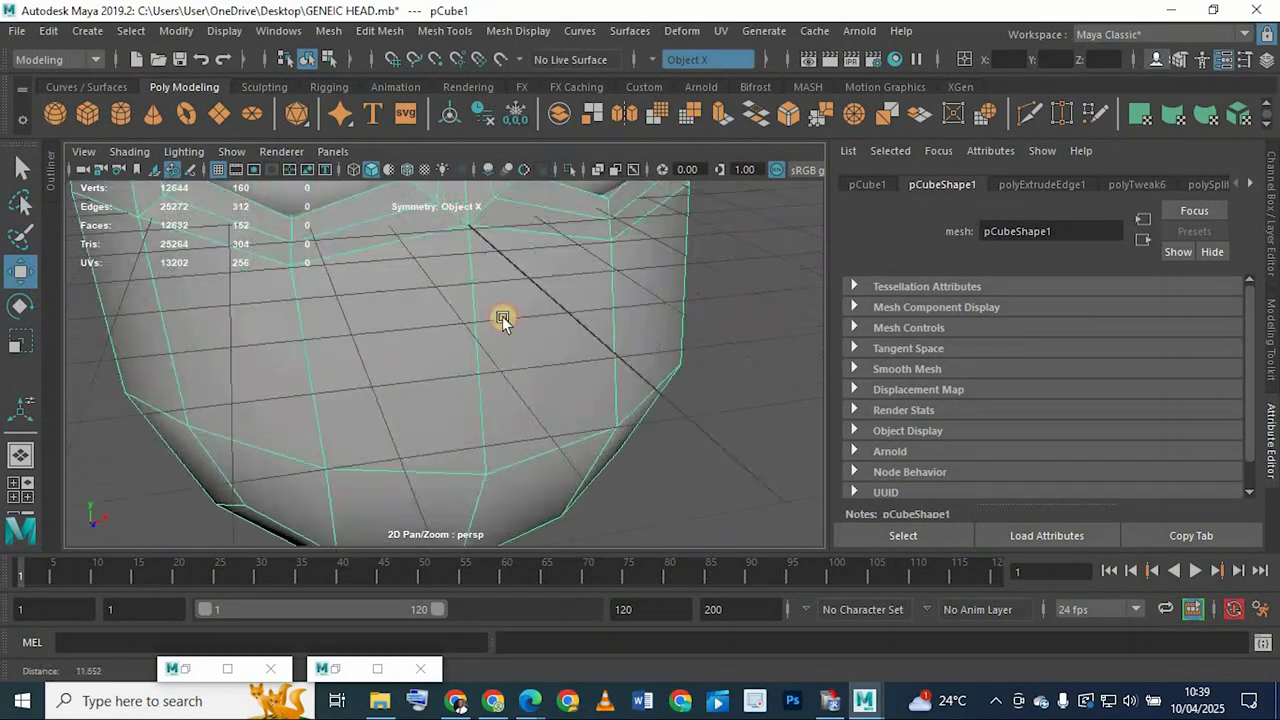
middle_click_drag(503, 317, 489, 371, "alt")
left_click_drag(489, 371, 780, 660, "alt")
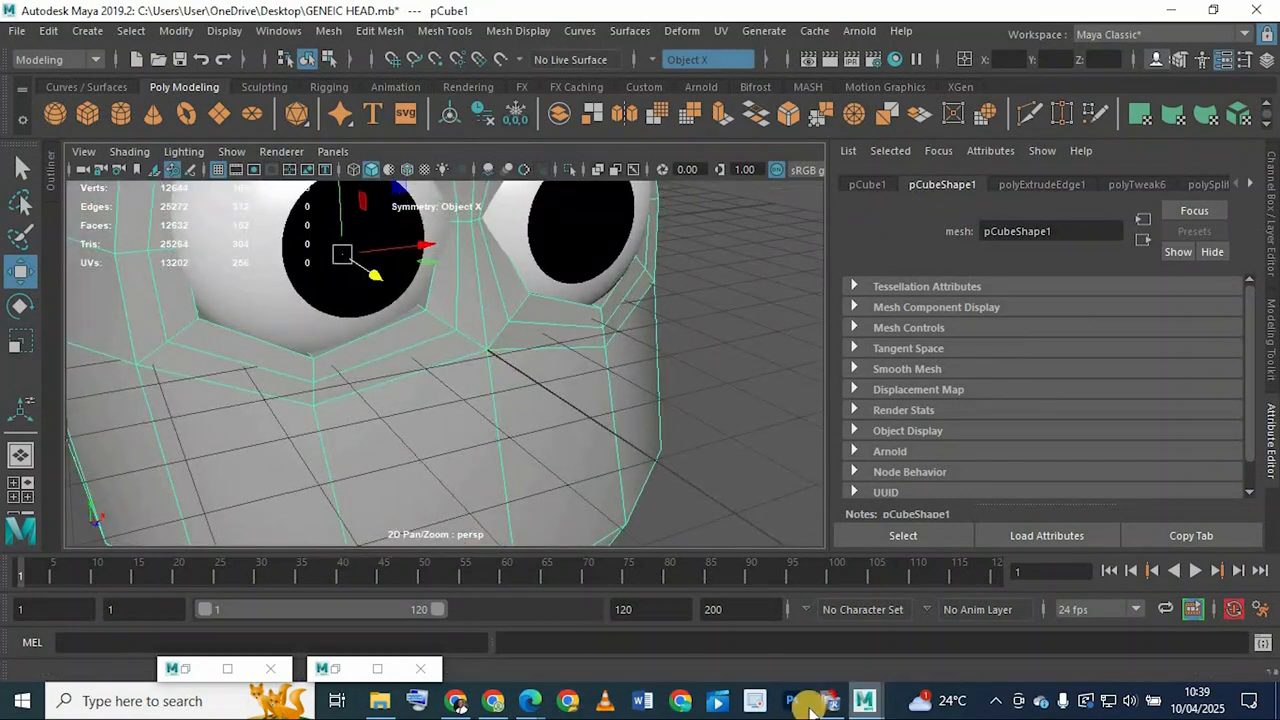
left_click(453, 706)
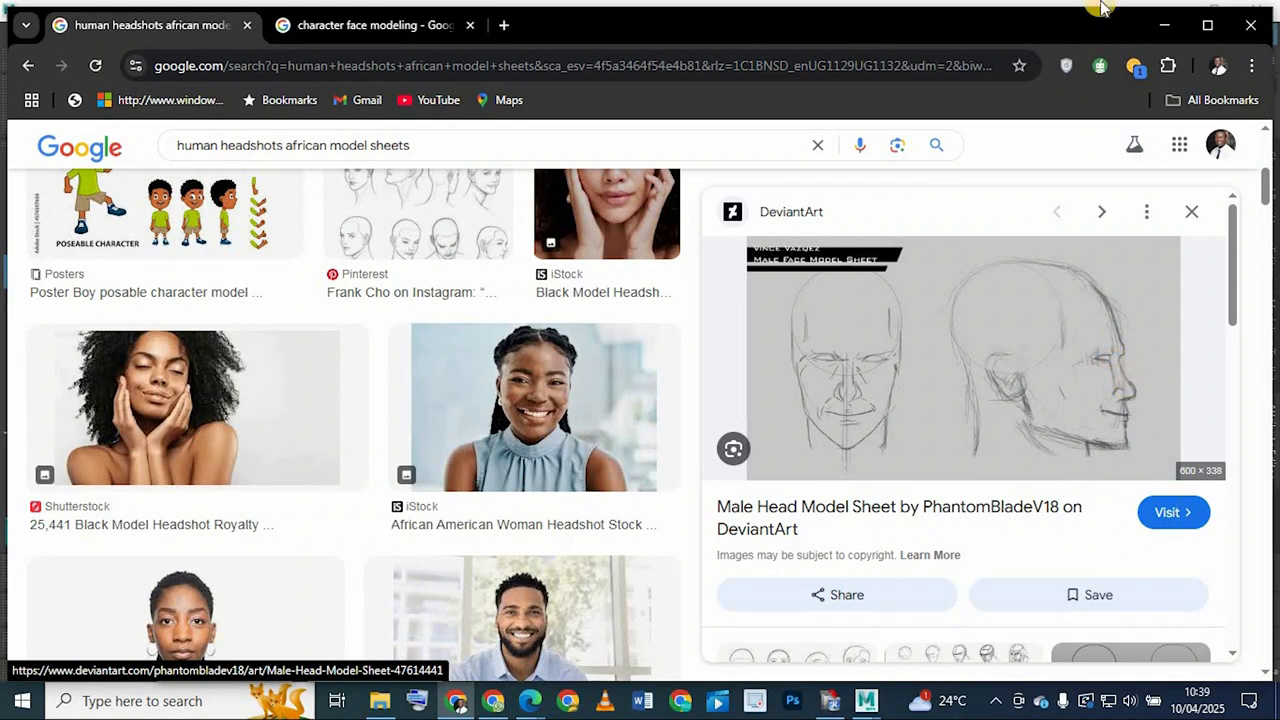
Switch back to Maya, select the pair of eyeballs and create a new display layer containing them
left_click(1165, 24)
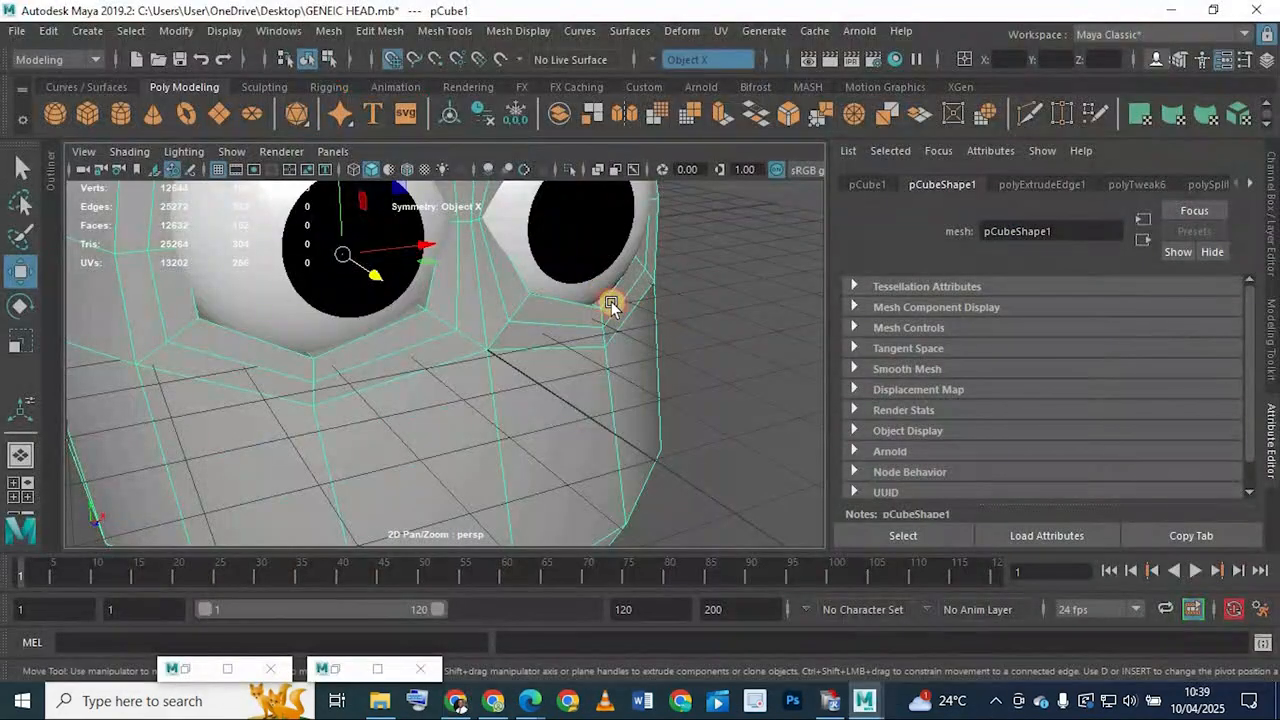
left_click_drag(611, 301, 716, 302)
left_click(752, 317)
left_click(618, 318)
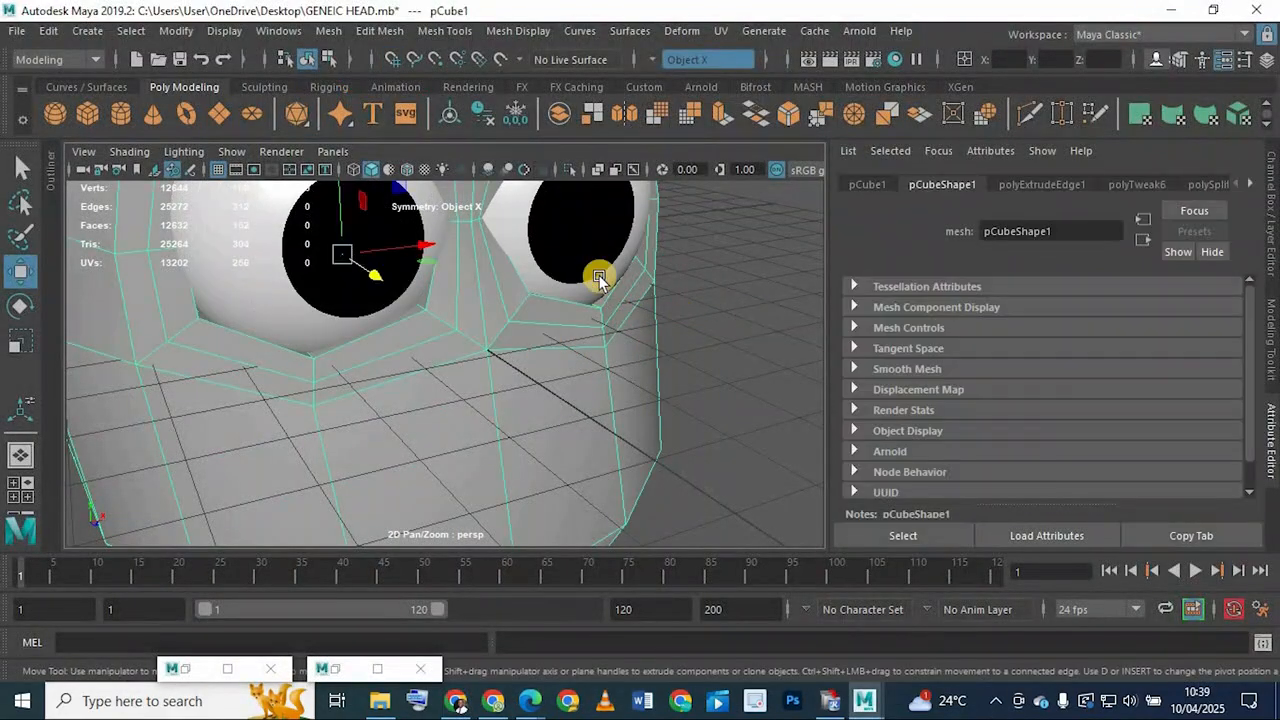
left_click(700, 305)
left_click_drag(620, 327, 463, 396, "alt")
left_click(463, 396)
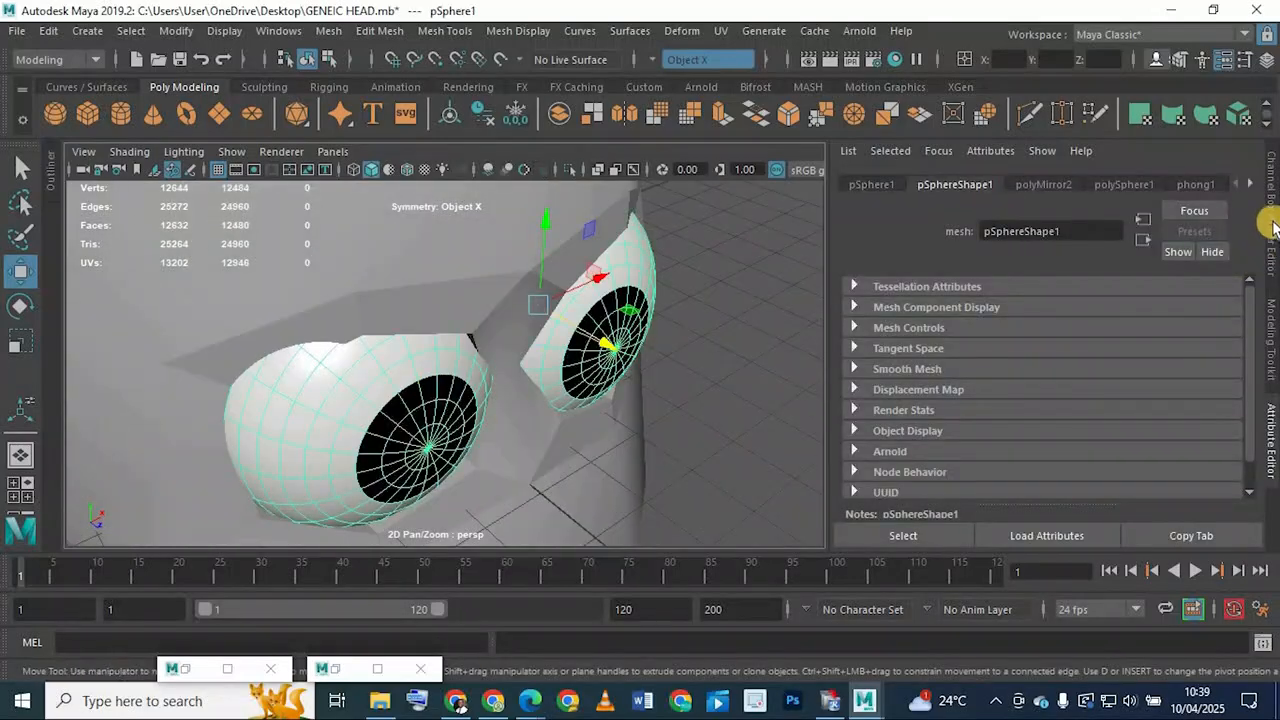
key("ctrl+a")
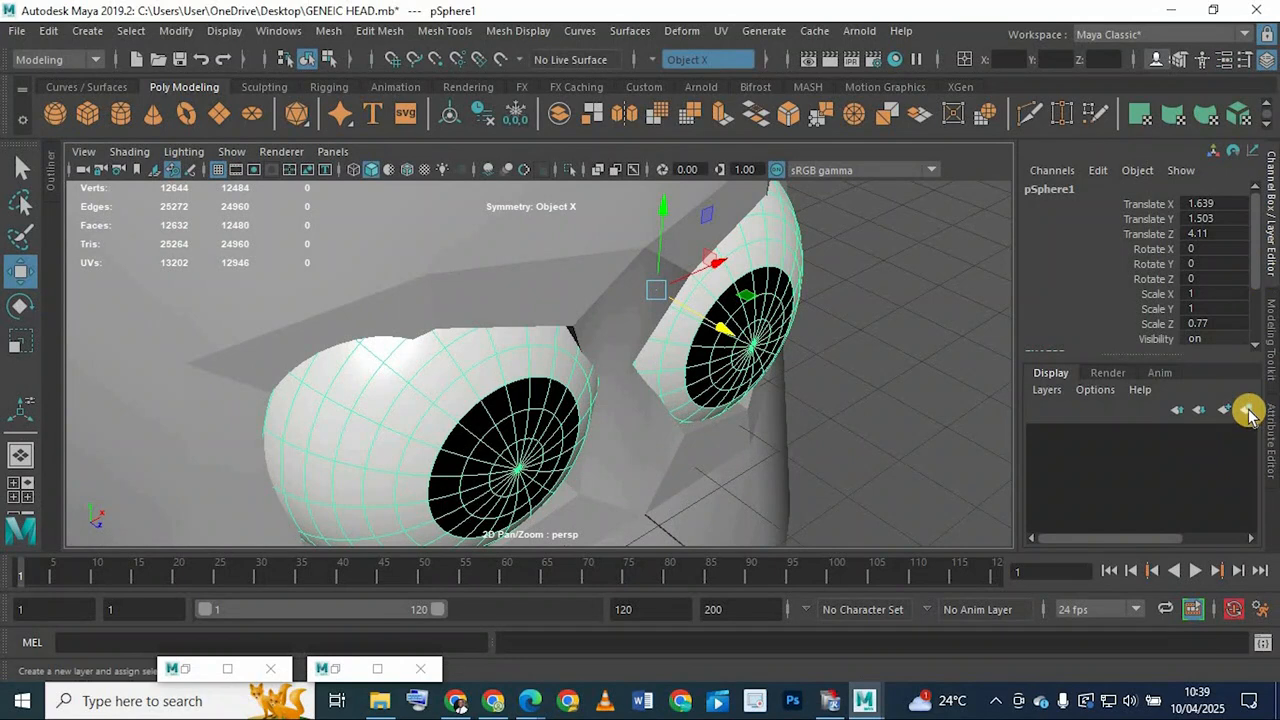
left_click(1176, 433)
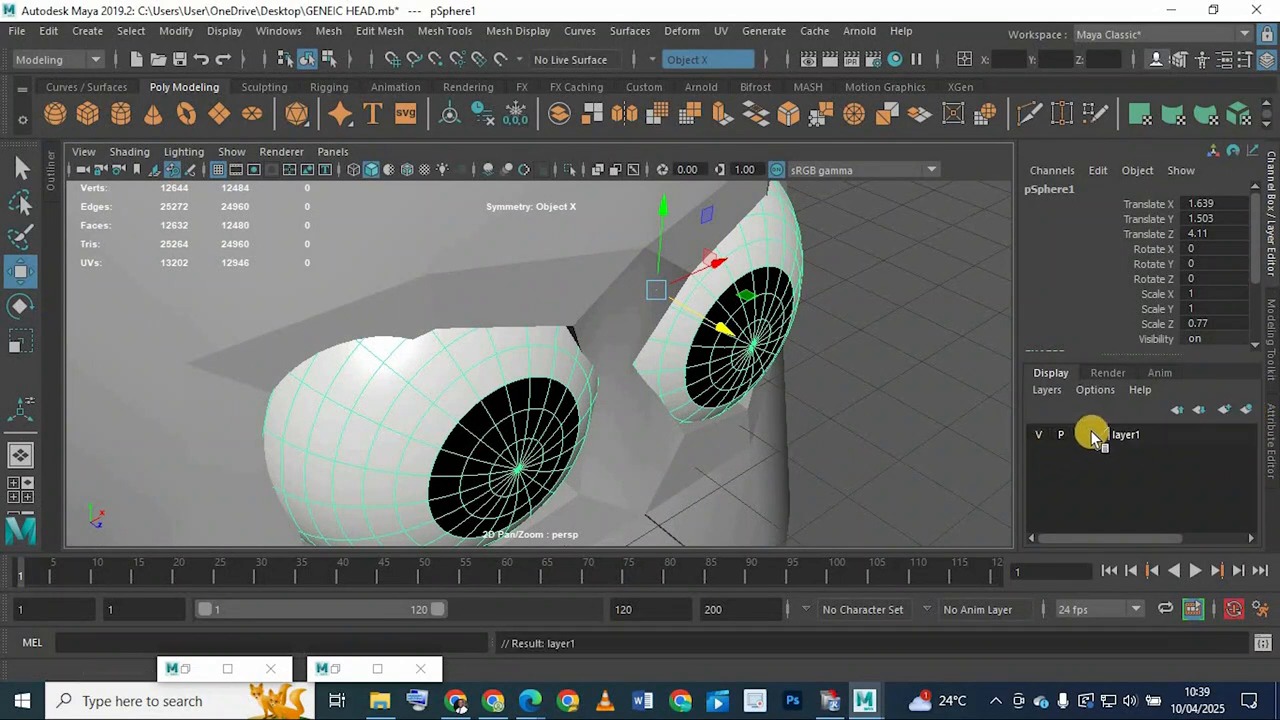
Set the new display layer to Reference and rename it Eyes
left_click(1090, 435)
left_click(1085, 435)
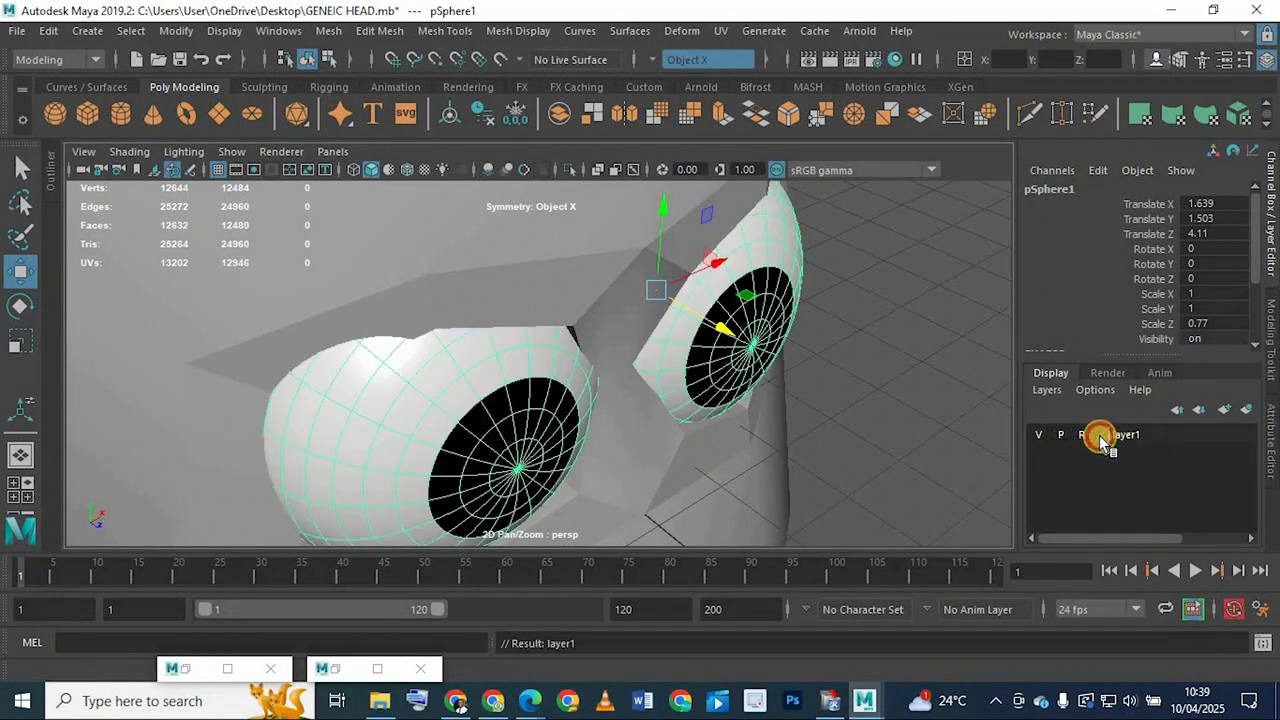
double_click(1101, 438)
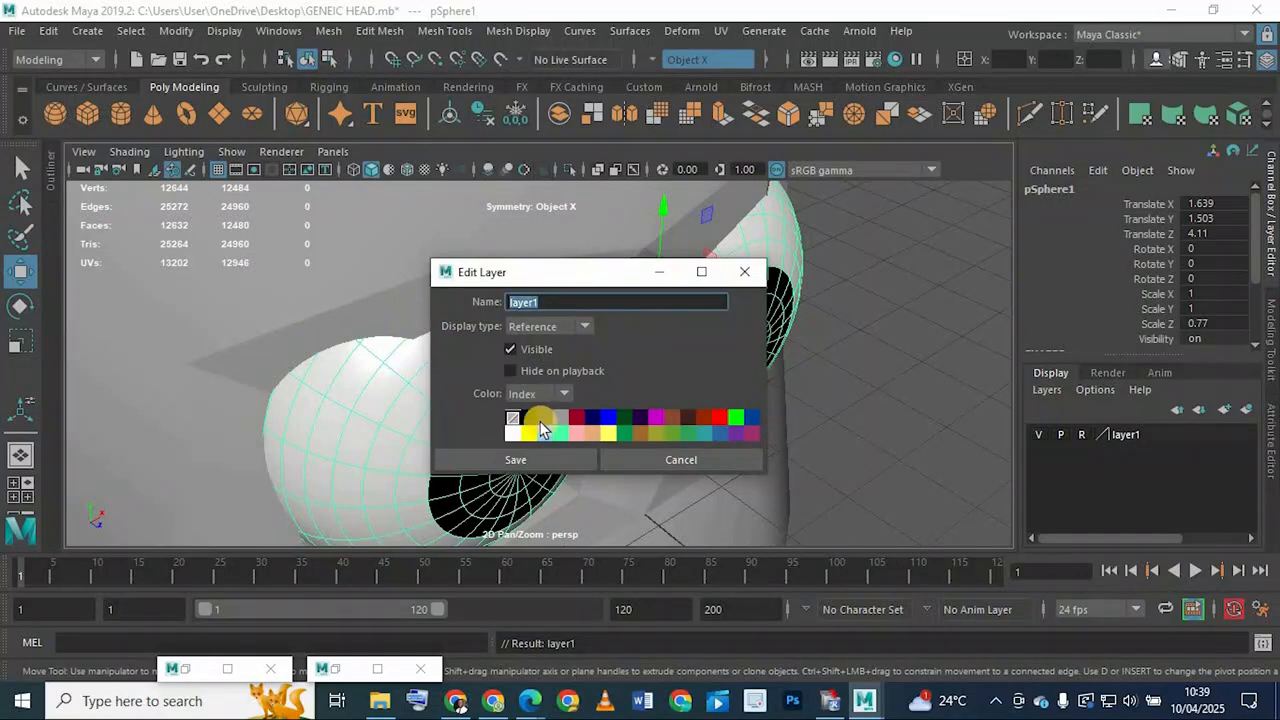
type("Eyes")
left_click(507, 462)
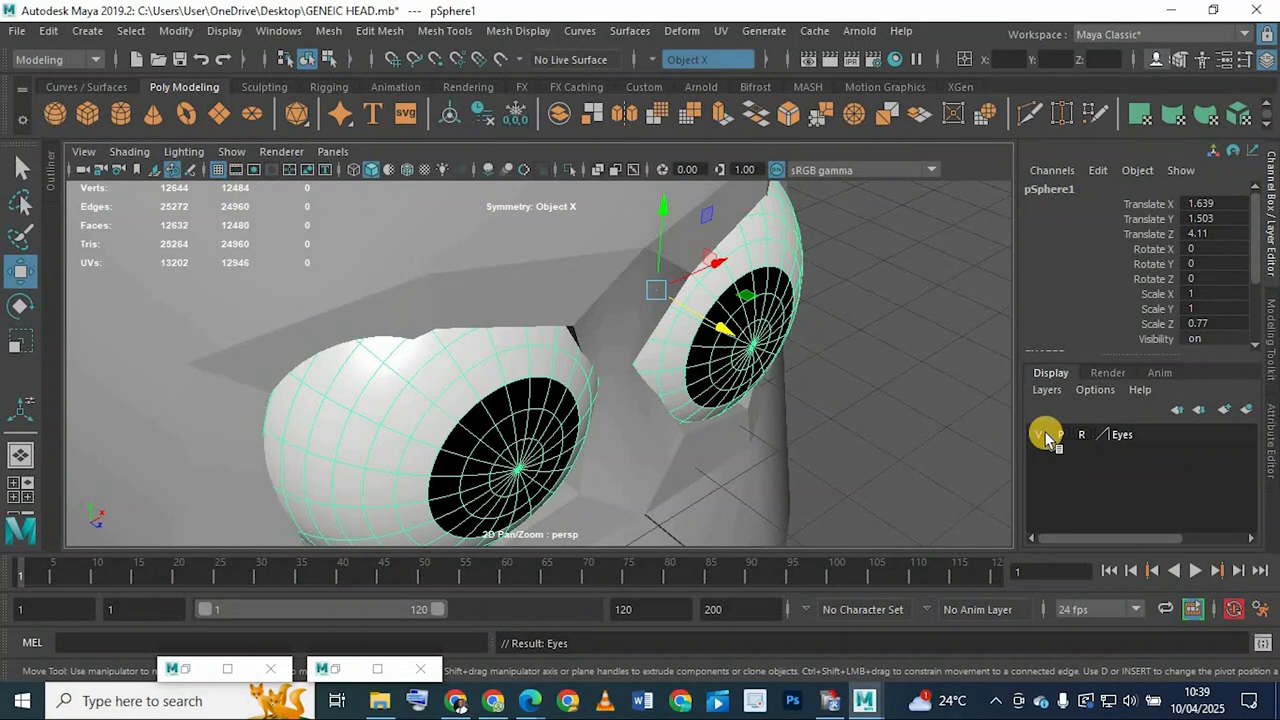
Check the Eyes layer by toggling its visibility and display type, restoring Reference, and selecting around the eyeballs
left_click(1045, 437)
left_click(1045, 436)
left_click(729, 397)
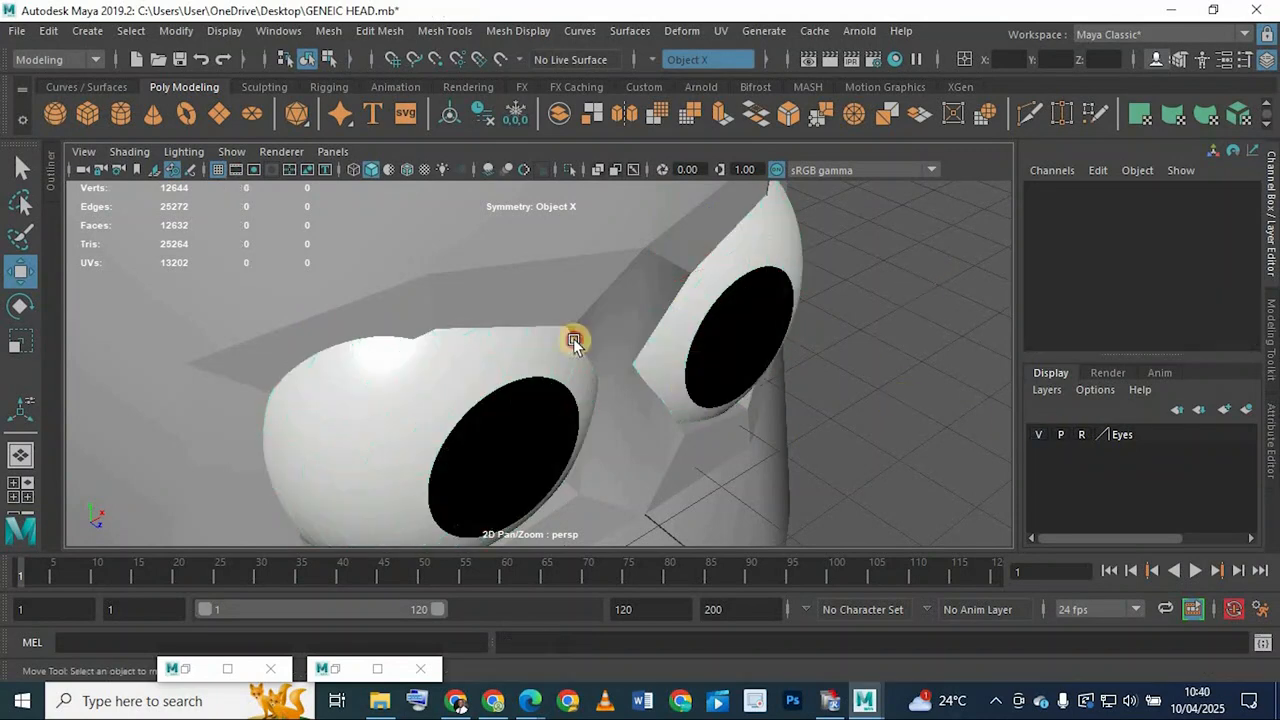
scroll(574, 342, "down", 5)
left_click_drag(926, 420, 550, 312, "alt")
left_click(637, 303)
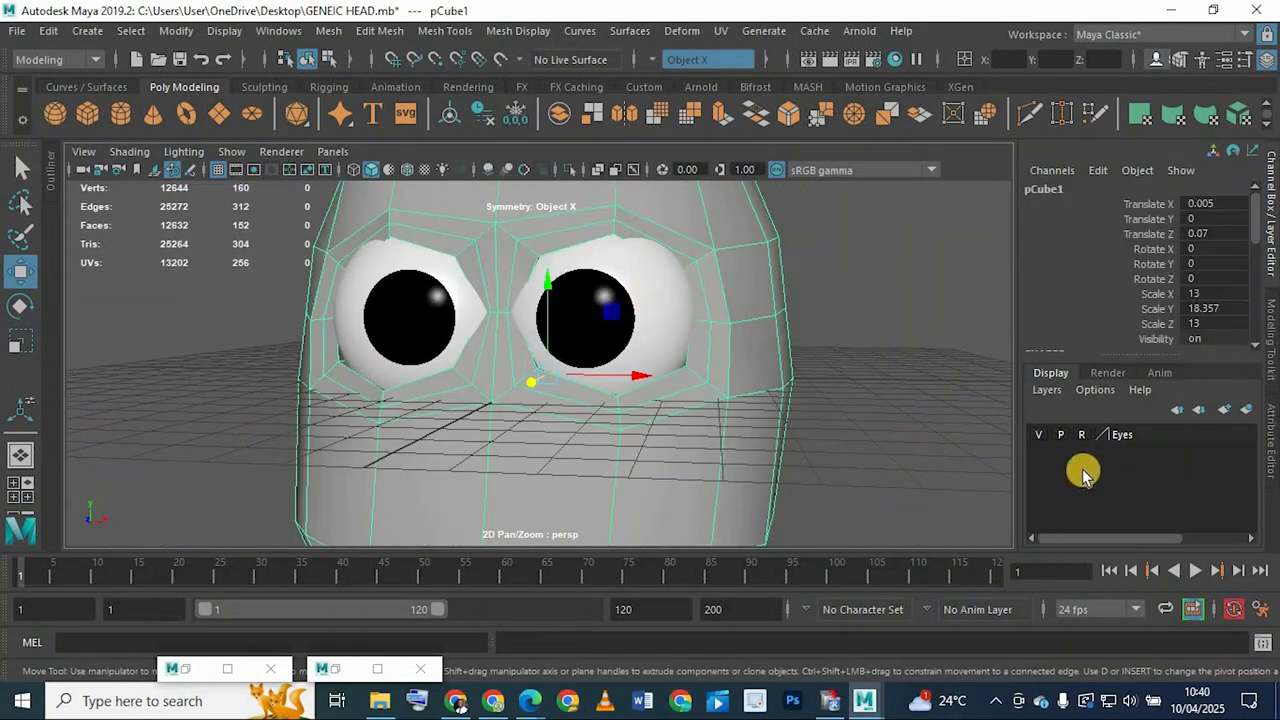
left_click(1080, 436)
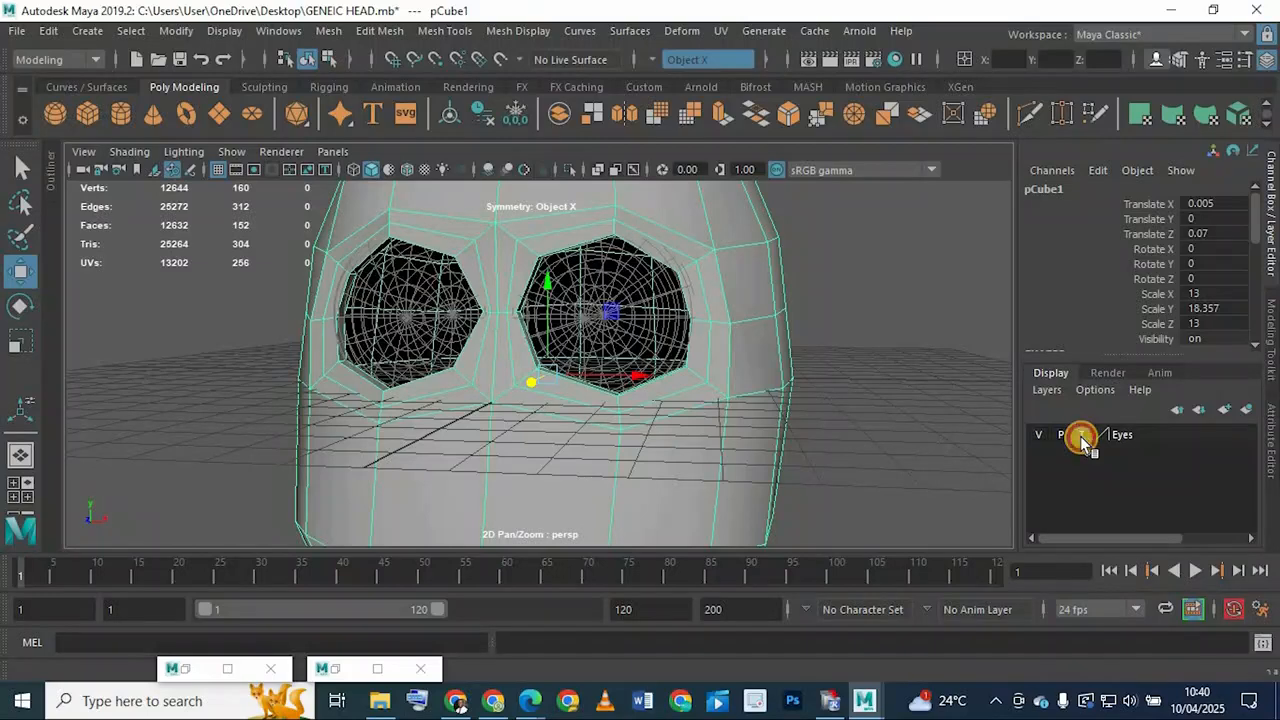
left_click(1080, 436)
left_click(844, 290)
Put the head mesh in vertex mode and select the mirrored inner-corner vertices of the eye openings at the nose bridge
left_click_drag(680, 477, 515, 345, "alt")
left_click(361, 332)
left_click_drag(361, 332, 651, 351, "alt")
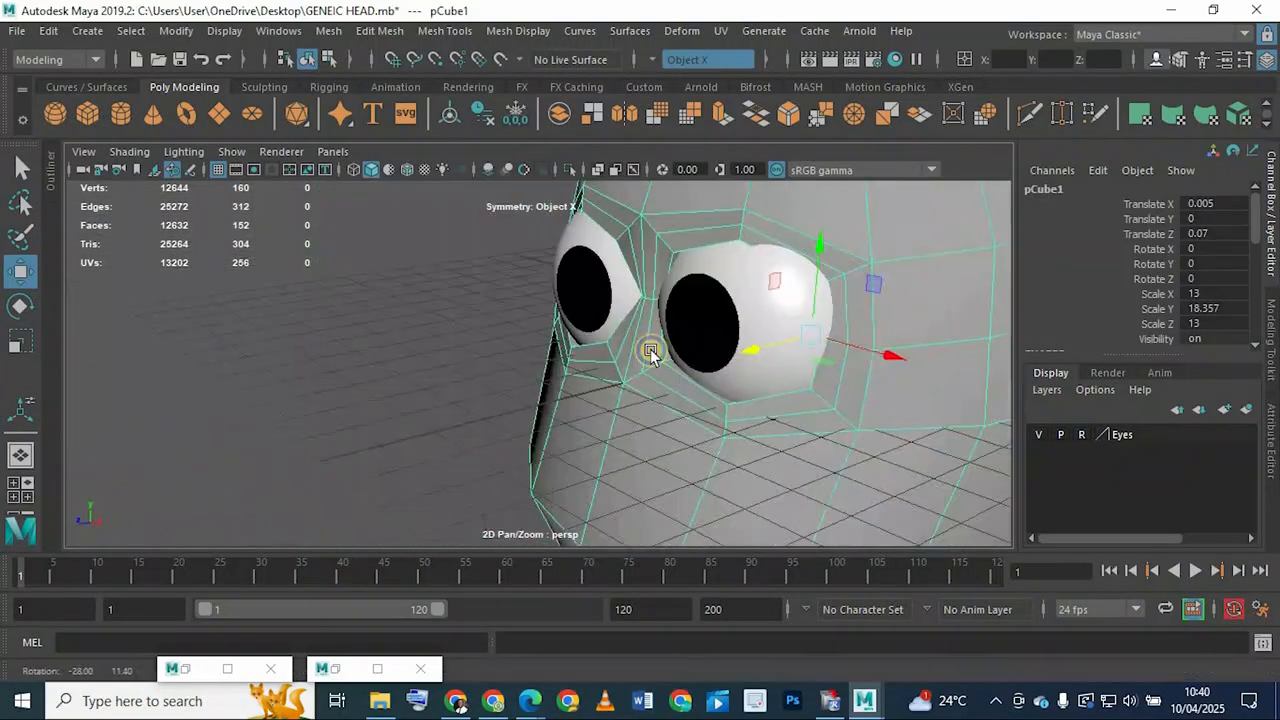
right_click_drag(651, 351, 756, 452, "alt")
left_click_drag(756, 452, 640, 430, "alt")
middle_click_drag(640, 430, 548, 440, "alt")
right_click_drag(548, 440, 660, 343, "alt")
left_click_drag(660, 343, 487, 316, "alt")
middle_click_drag(478, 510, 486, 369, "alt")
left_click_drag(486, 369, 566, 449, "alt")
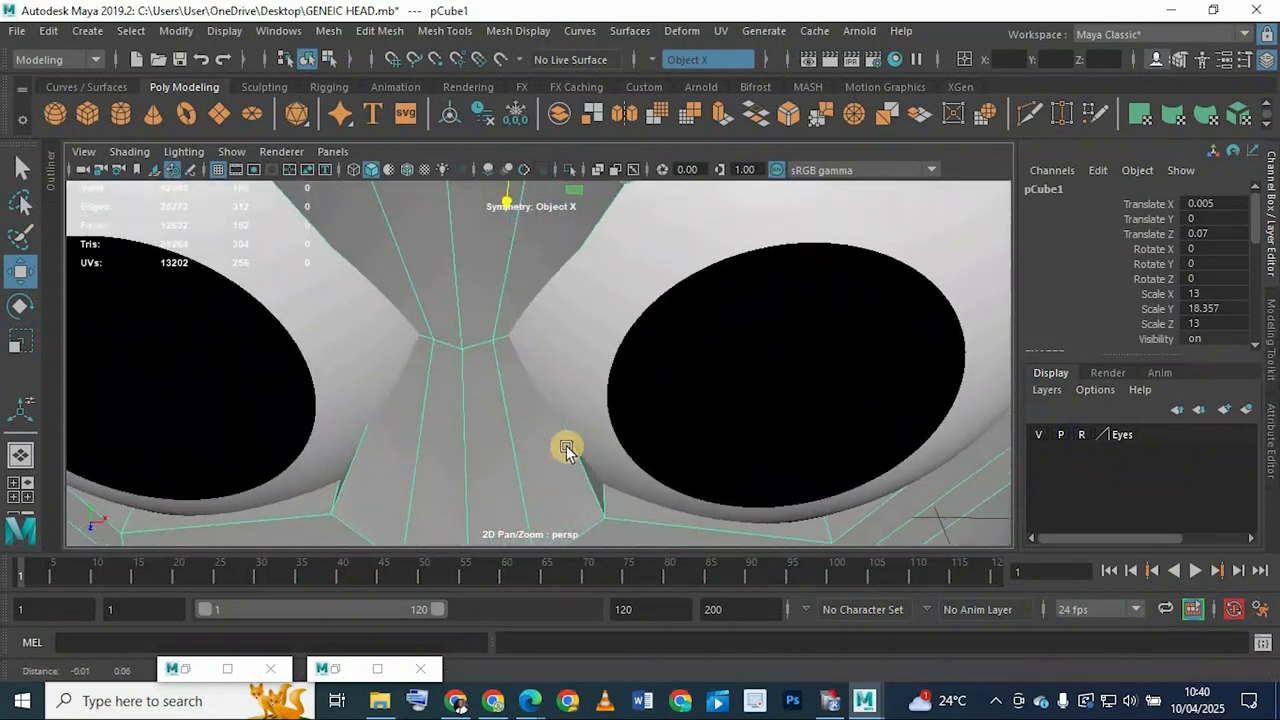
right_click_drag(430, 145, 431, 160)
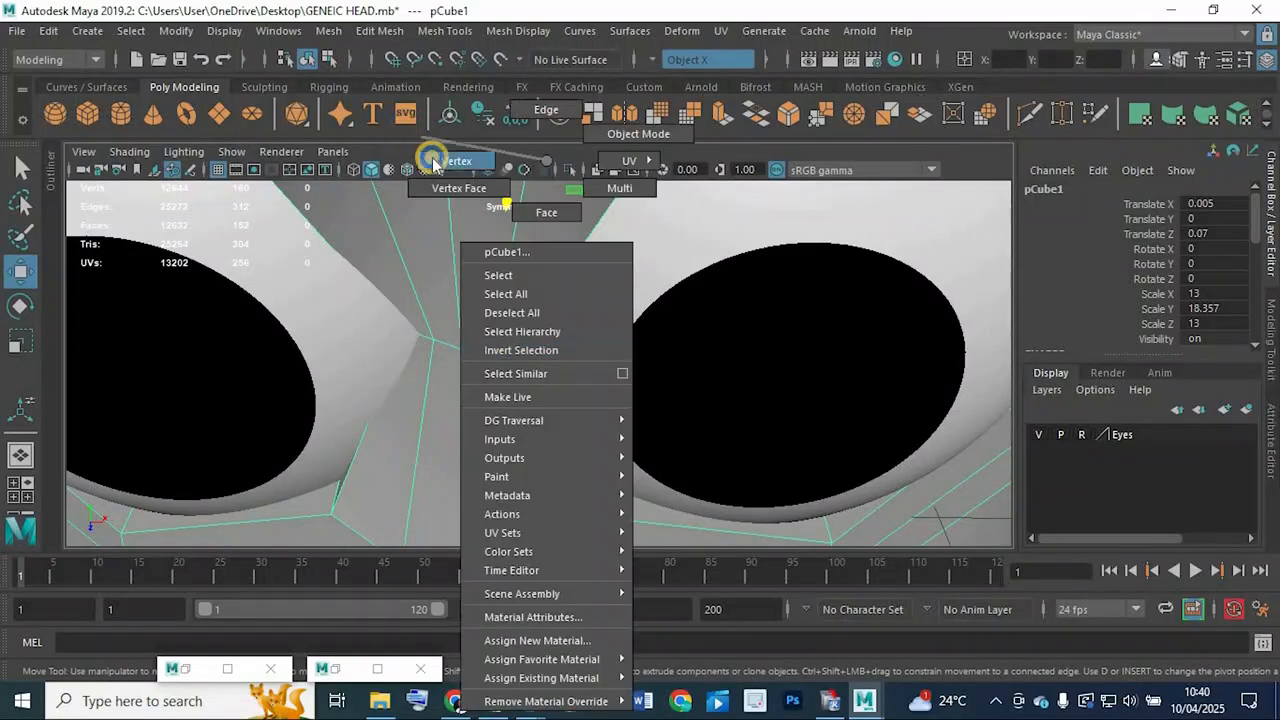
key("4")
left_click(520, 330)
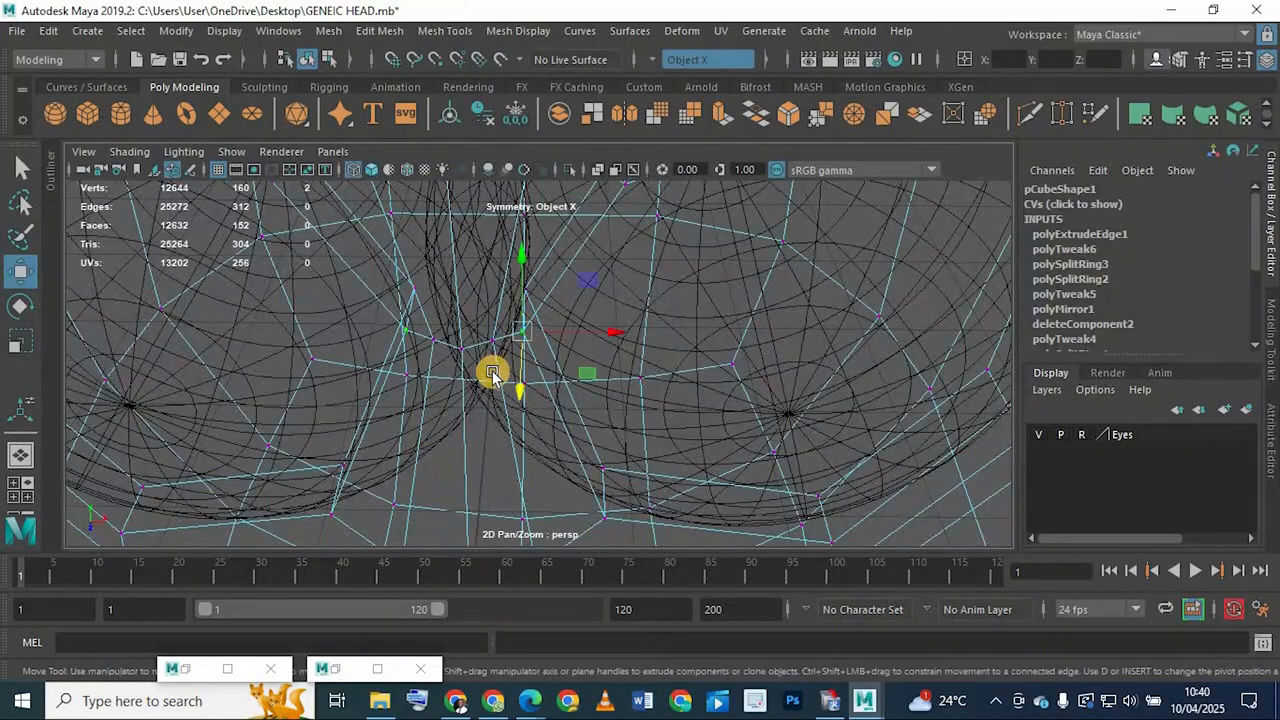
Move the three central vertices across the nose bridge slightly forward between the eyes
key("5")
mouse_move(541, 376)
left_mouse_down("alt")
mouse_move(446, 389)
mouse_move(461, 374)
mouse_move(478, 391)
left_mouse_up("alt")
left_click_drag(423, 360, 578, 349, "alt")
left_click_drag(475, 335, 590, 268, "alt")
left_click(590, 277)
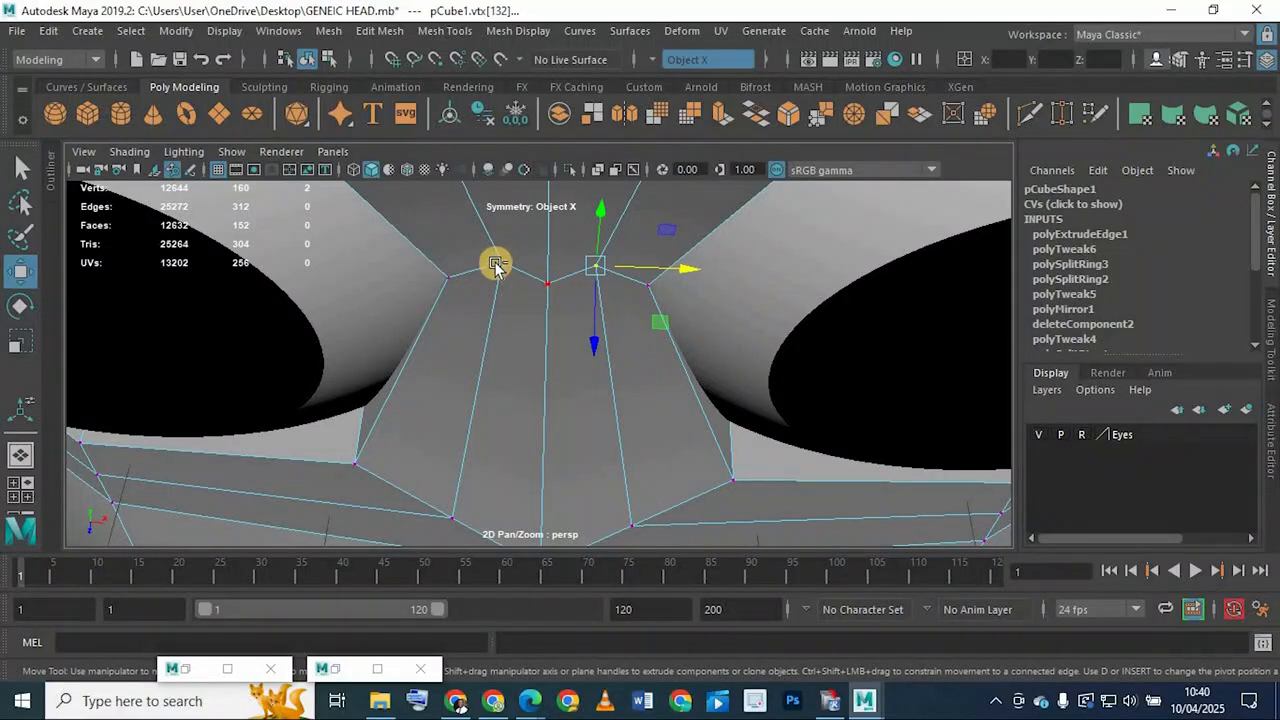
left_click(547, 283)
left_click(597, 267)
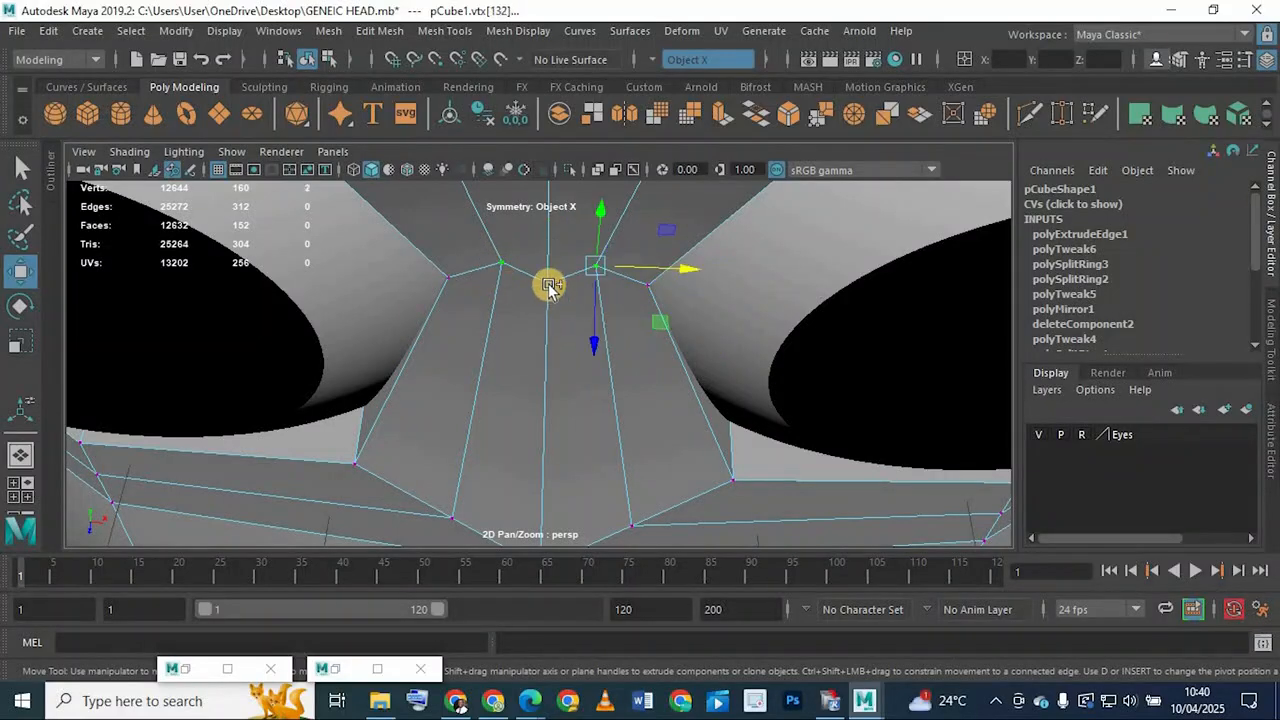
left_click(572, 335, "shift")
left_click_drag(571, 356, 560, 347)
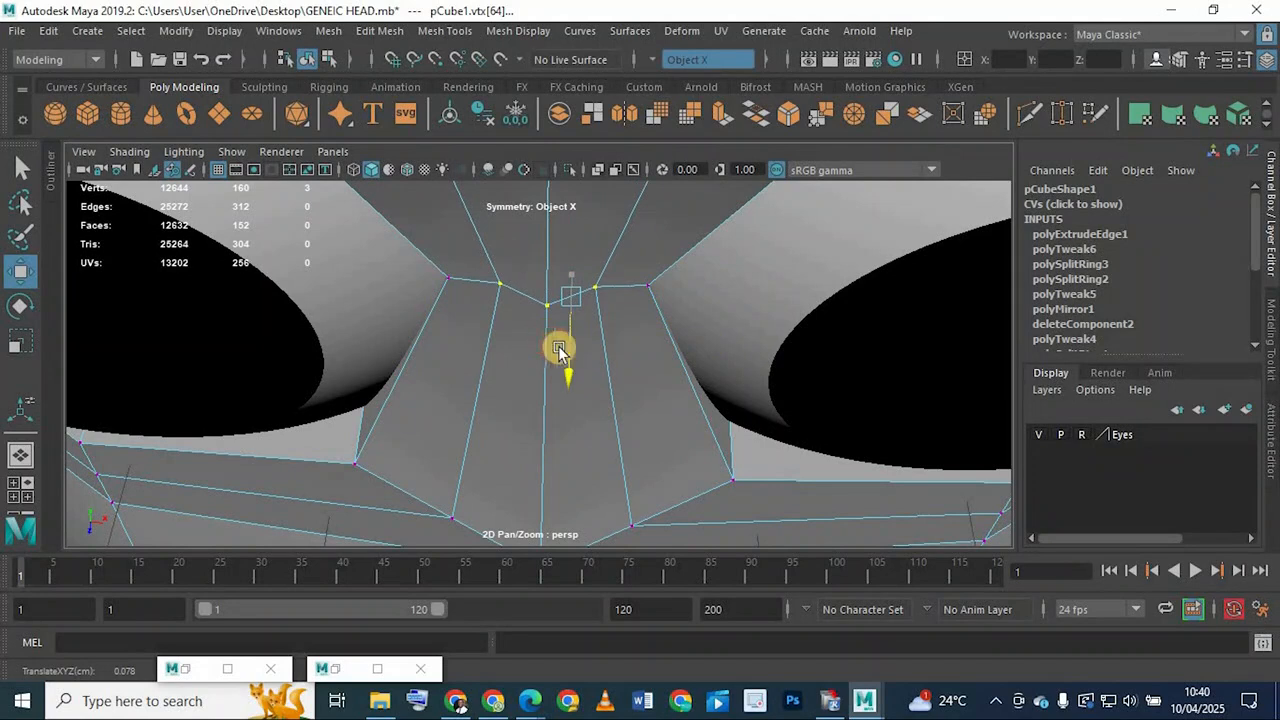
Reposition the mirrored outer rim vertices of the eye openings so the rims follow the eyeballs more closely
right_click_drag(559, 345, 414, 302, "alt")
left_click_drag(431, 316, 636, 324, "alt")
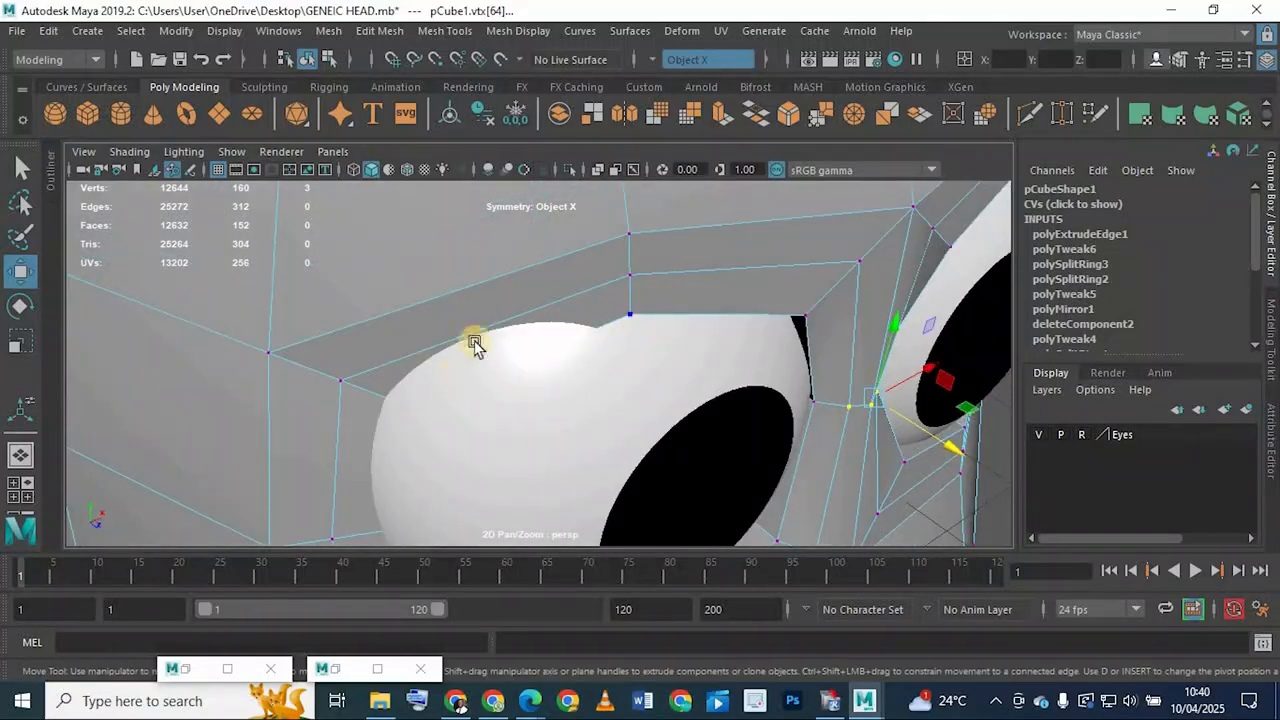
mouse_move(475, 343)
left_mouse_down("alt")
mouse_move(489, 337)
mouse_move(486, 357)
mouse_move(578, 418)
left_mouse_up("alt")
key("4")
left_click(486, 358)
key("5")
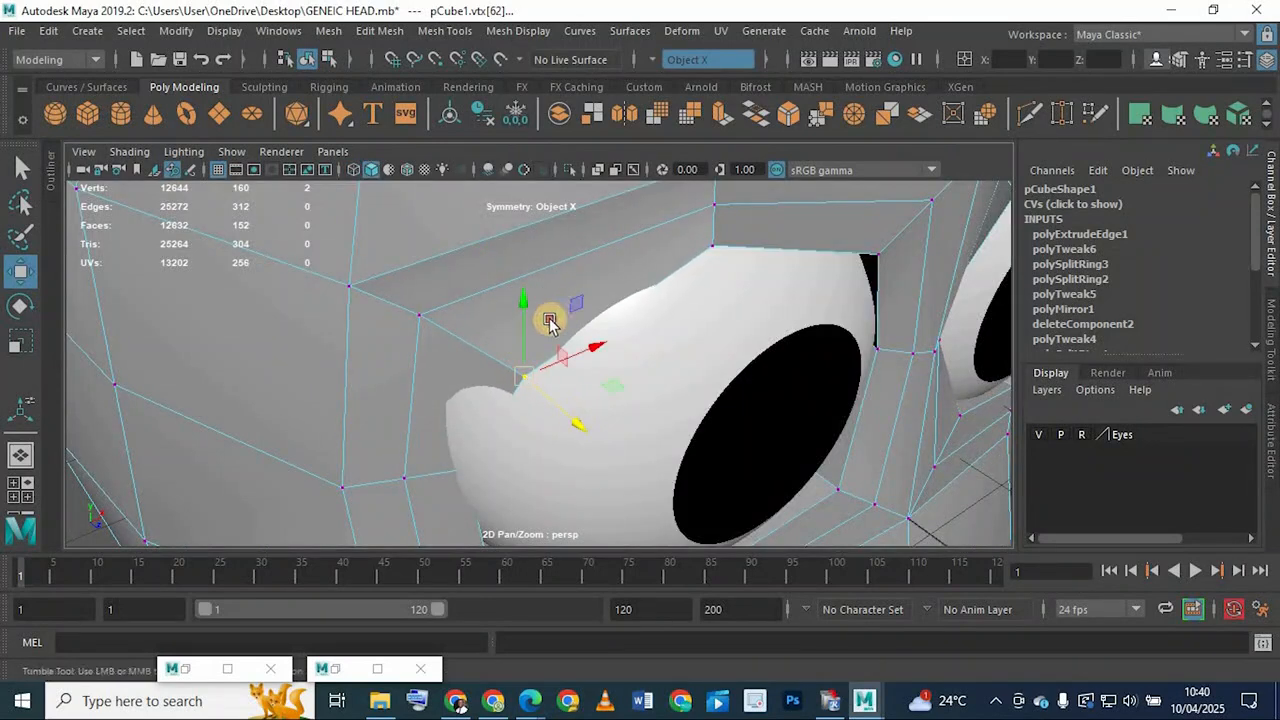
left_click_drag(549, 320, 557, 371, "alt")
key("4")
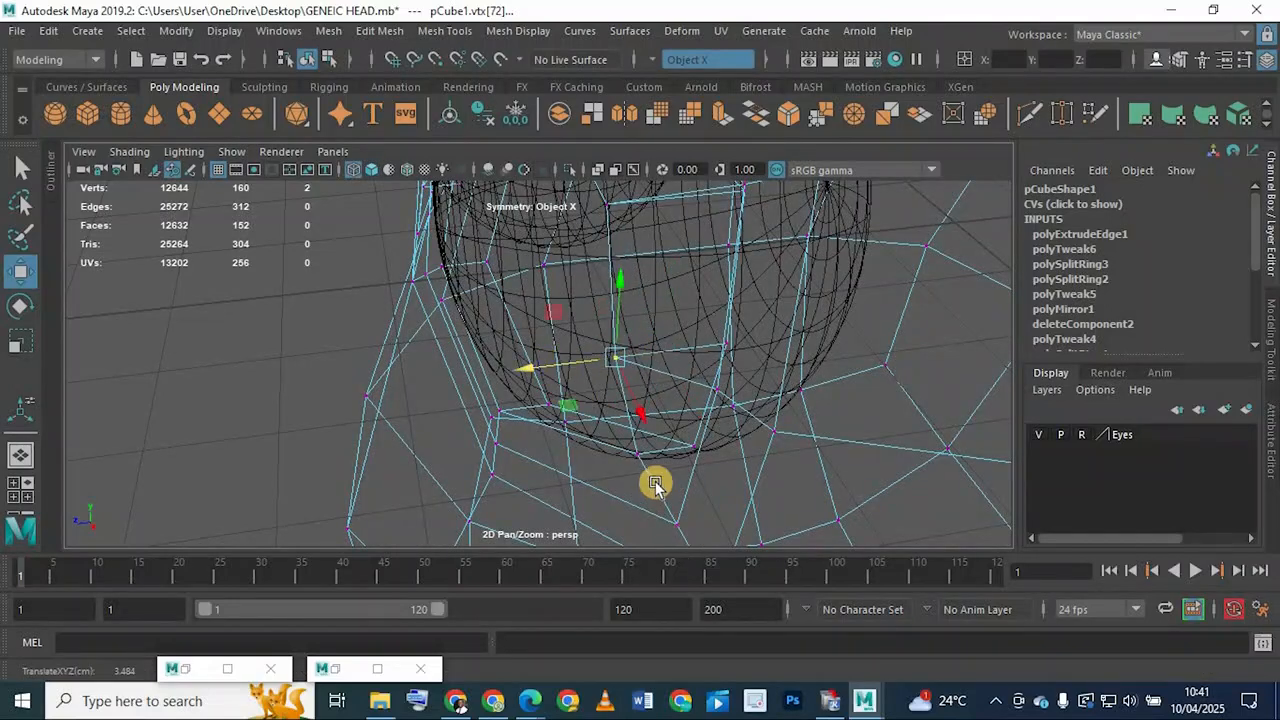
key("5")
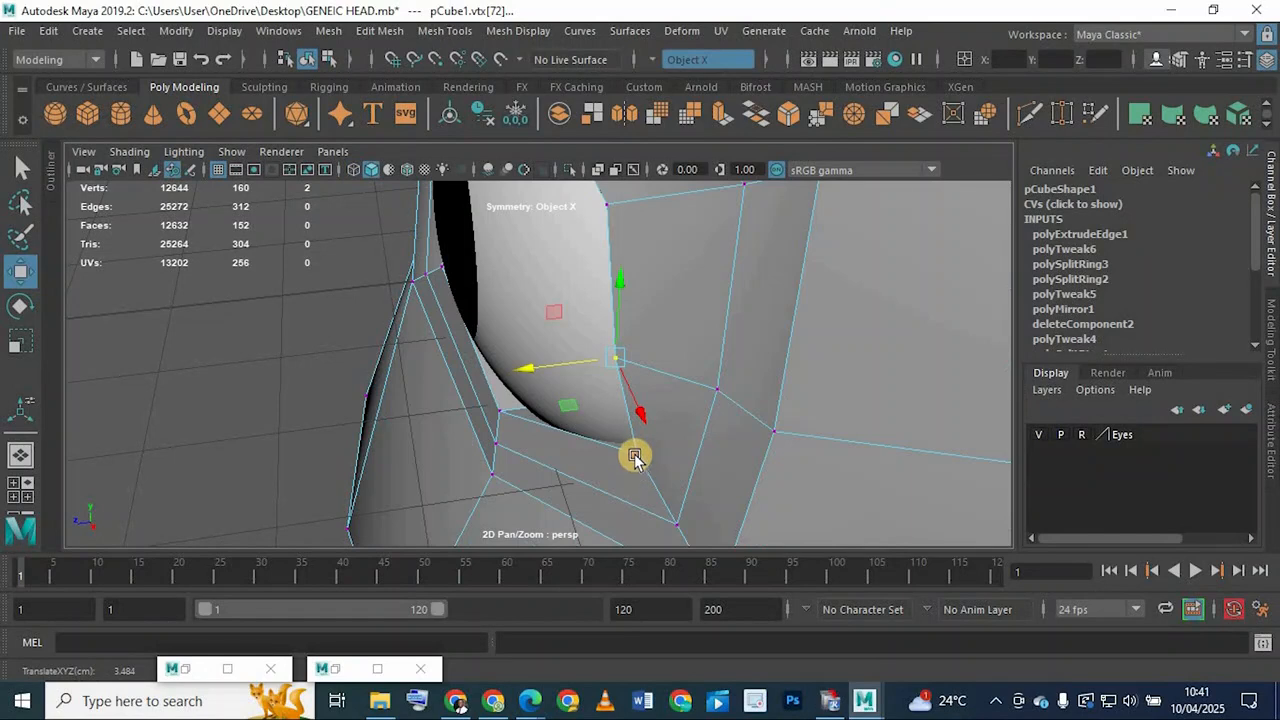
Move the mirrored lower outer rim vertices of the eye openings forward and fit them against the eyeballs
left_click(634, 455)
left_click_drag(544, 460, 526, 464)
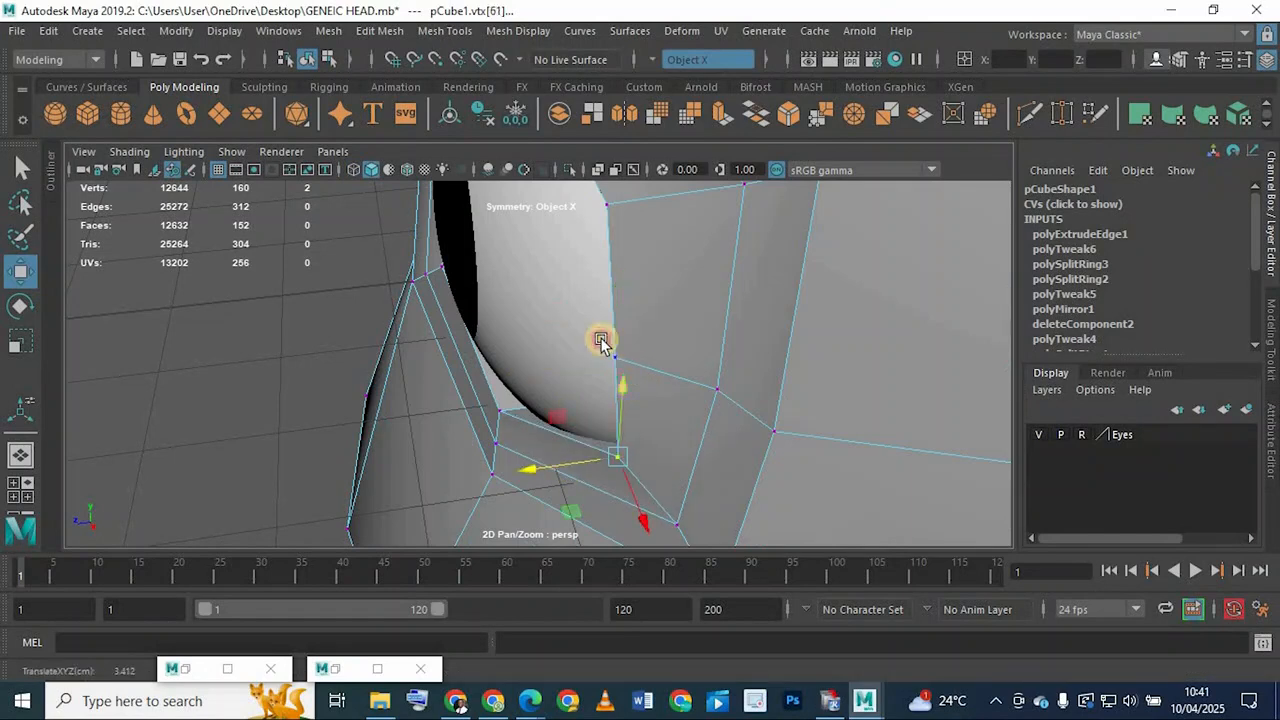
left_click_drag(621, 386, 716, 440)
scroll(520, 298, "down", 5)
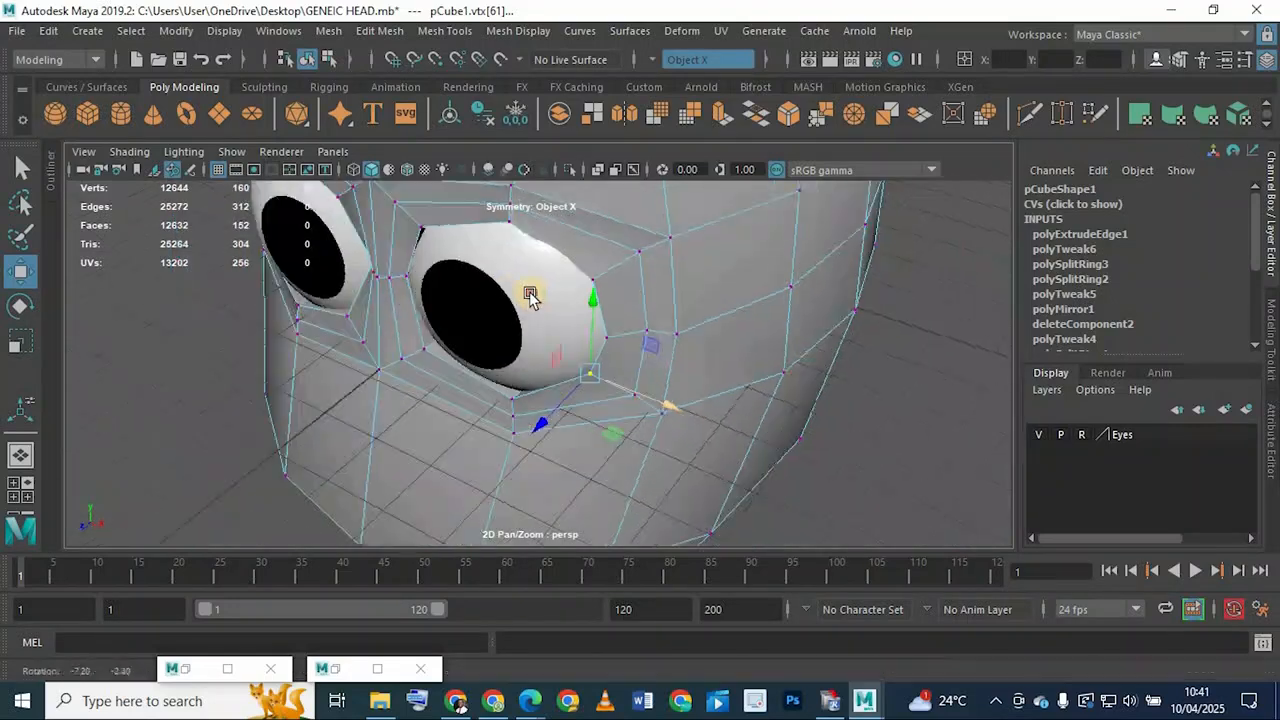
left_click_drag(355, 292, 443, 322, "alt")
key("3")
scroll(589, 349, "up", 3)
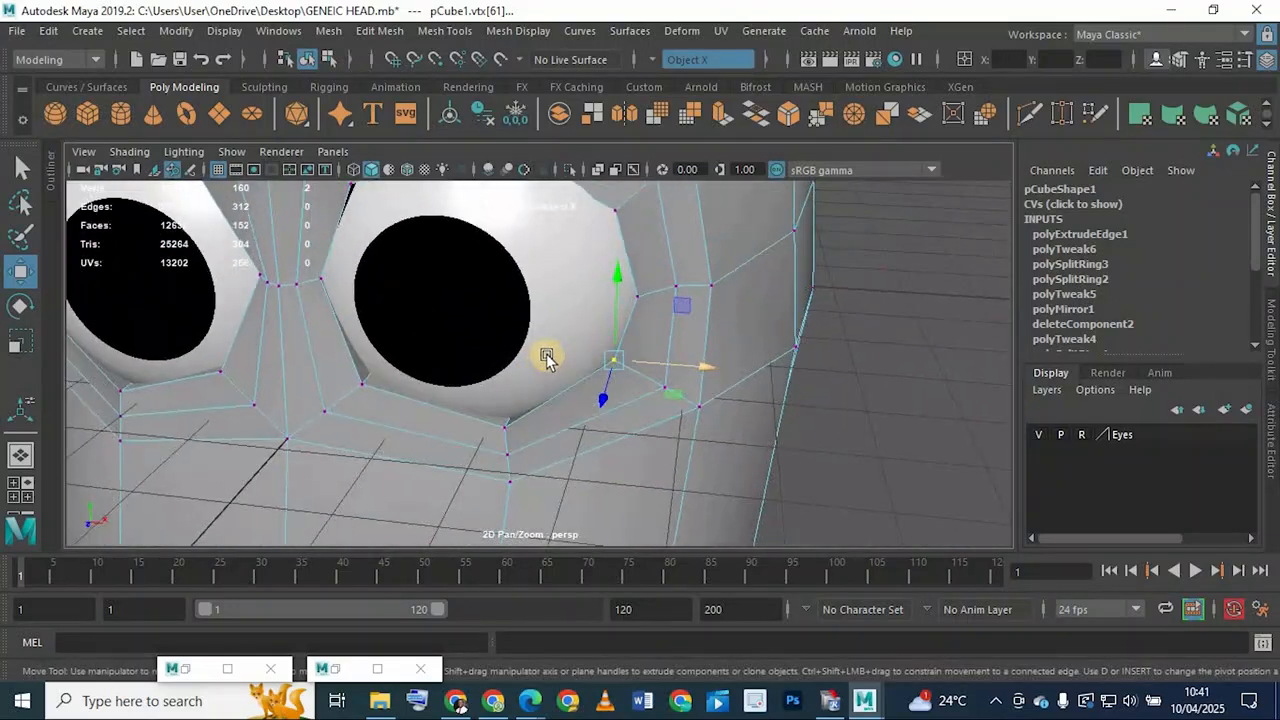
Adjust the upper eyelid-edge vertex vertically so the eye opening fits the eyeball on the unsmoothed head mesh
scroll(568, 347, "down", 5)
left_click_drag(406, 346, 583, 354, "alt")
scroll(563, 404, "up", 3)
key("1")
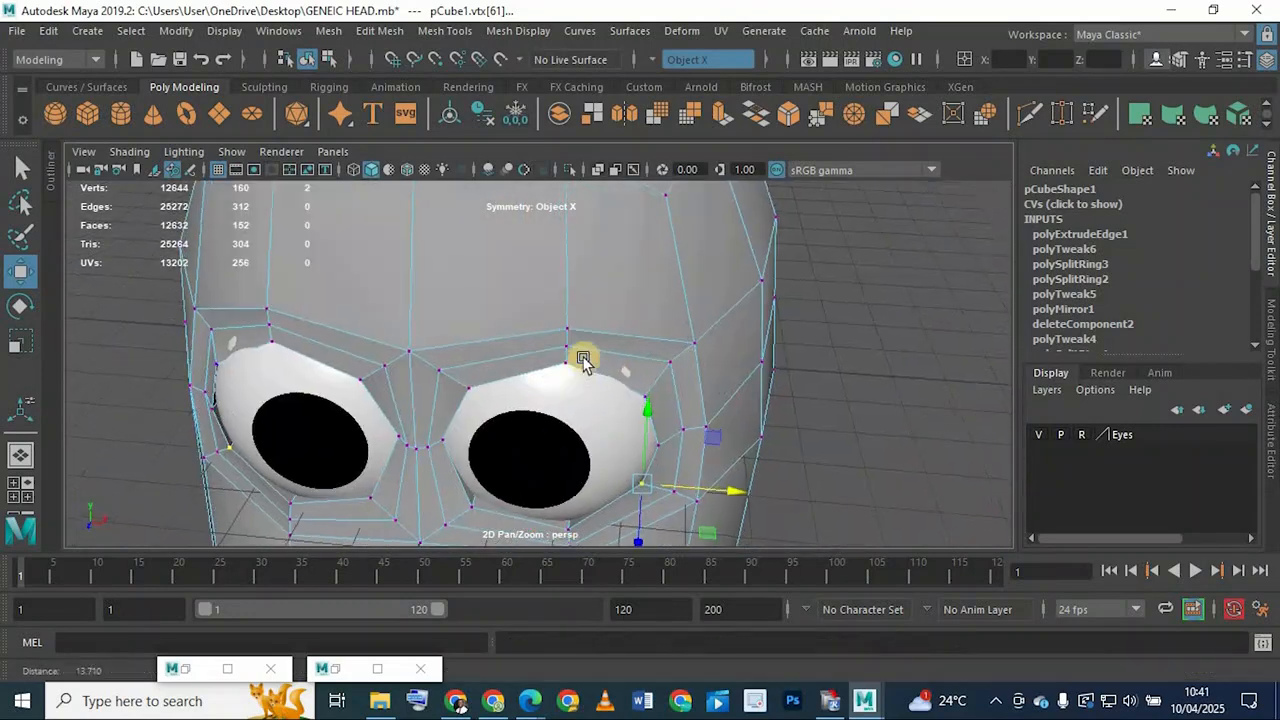
scroll(575, 361, "up", 2)
left_click_drag(575, 420, 592, 240)
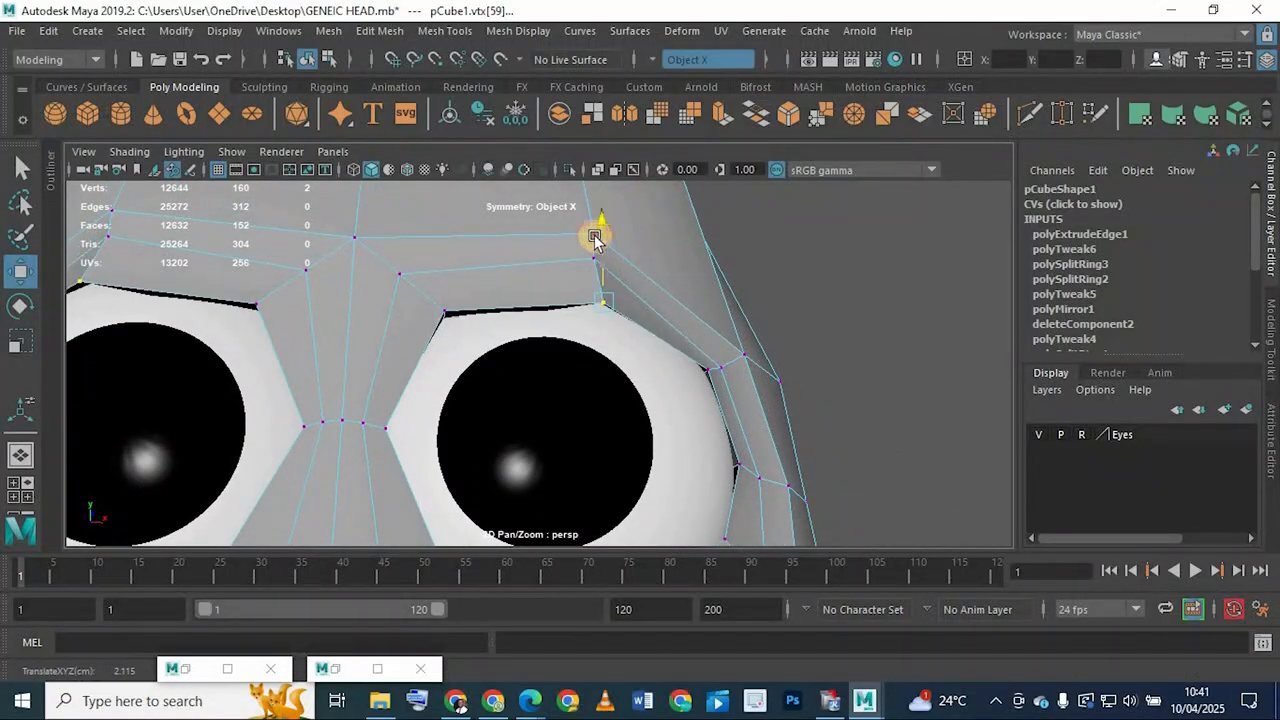
Reposition the inner and outer corner vertices of the eye opening so its rim follows the eyeball's surface
left_click_drag(490, 374, 415, 467, "alt")
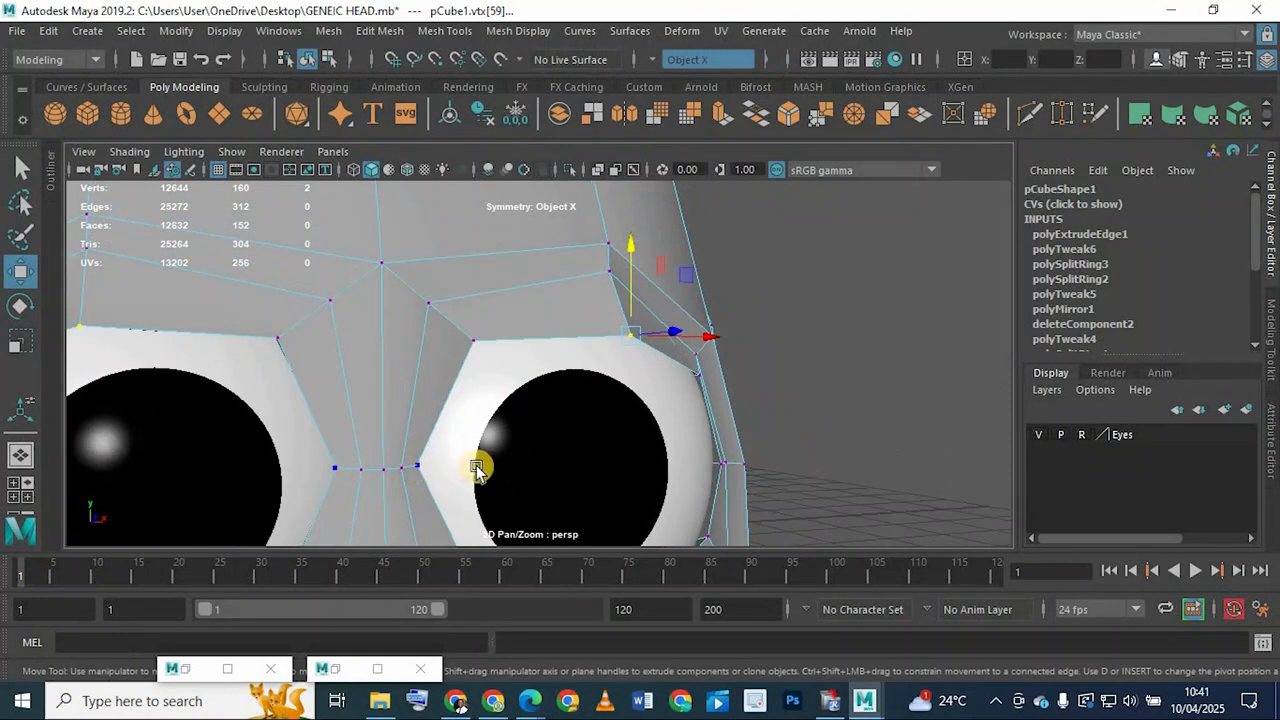
left_click_drag(498, 474, 671, 334)
key("1")
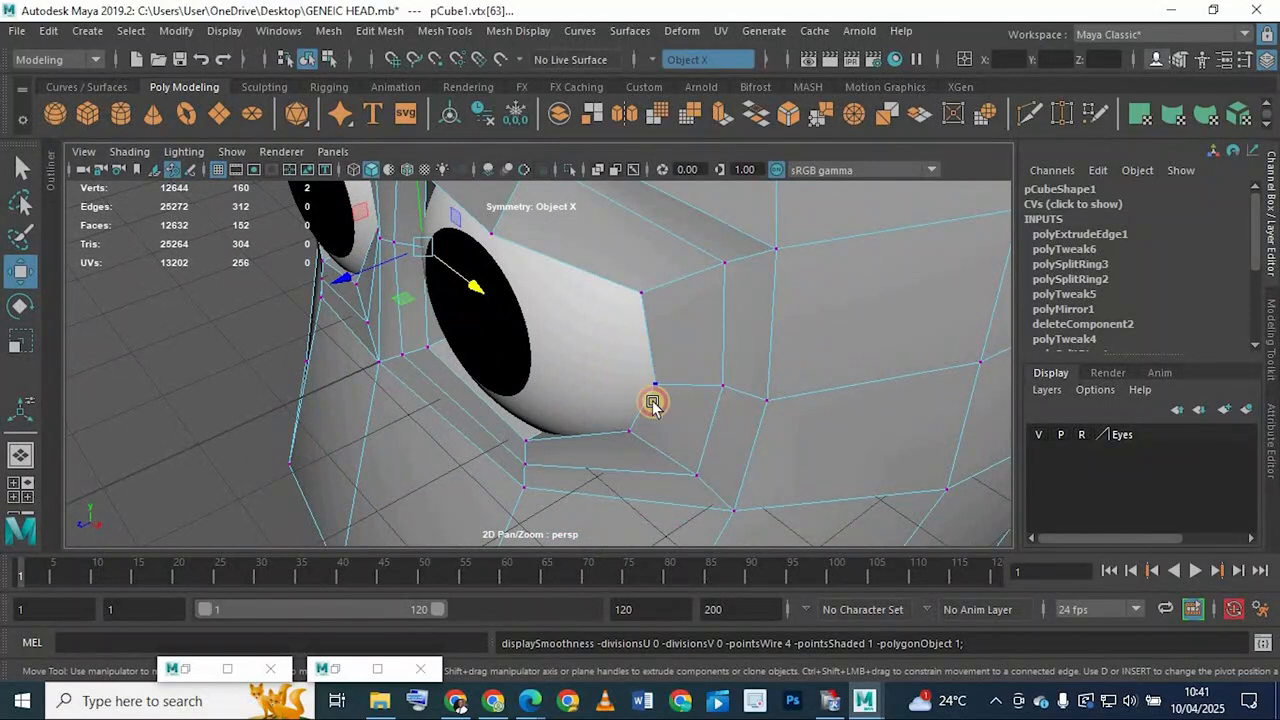
left_click(654, 386)
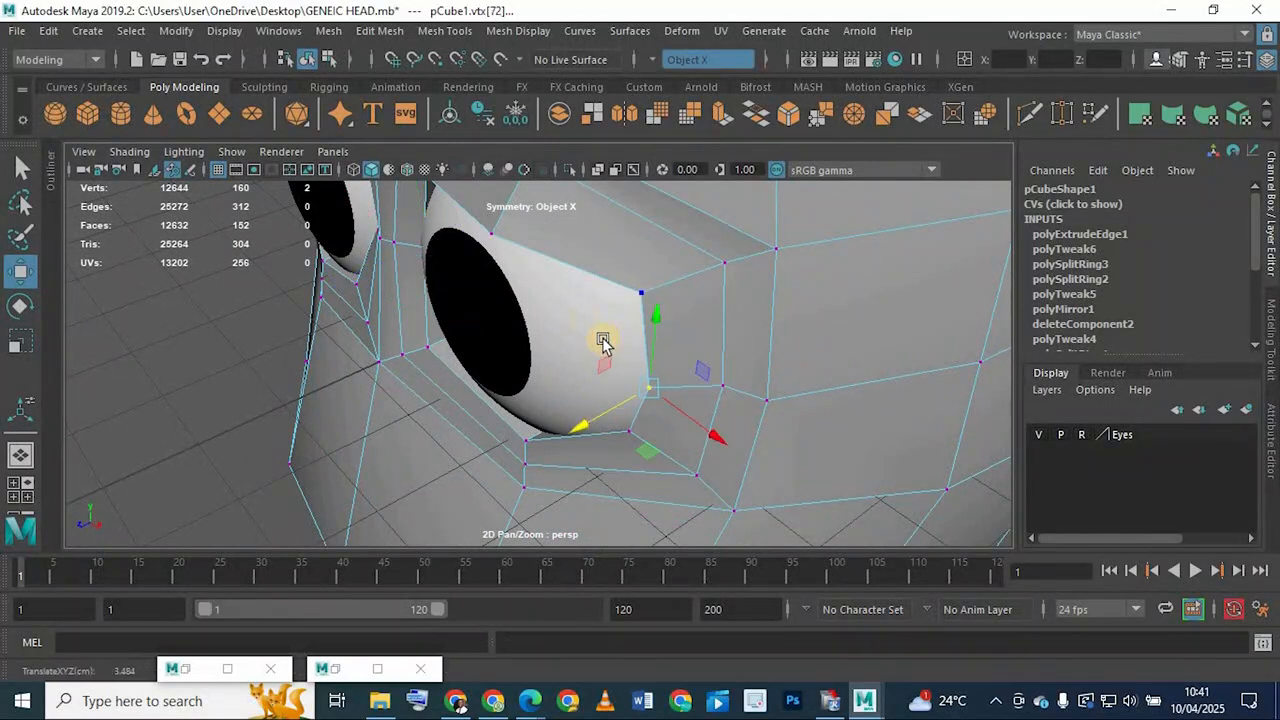
left_click(641, 293)
left_click_drag(574, 336, 497, 281)
Return the head to object mode, deselect it and examine the smoothed eye area from the side
right_click_drag(497, 281, 604, 87)
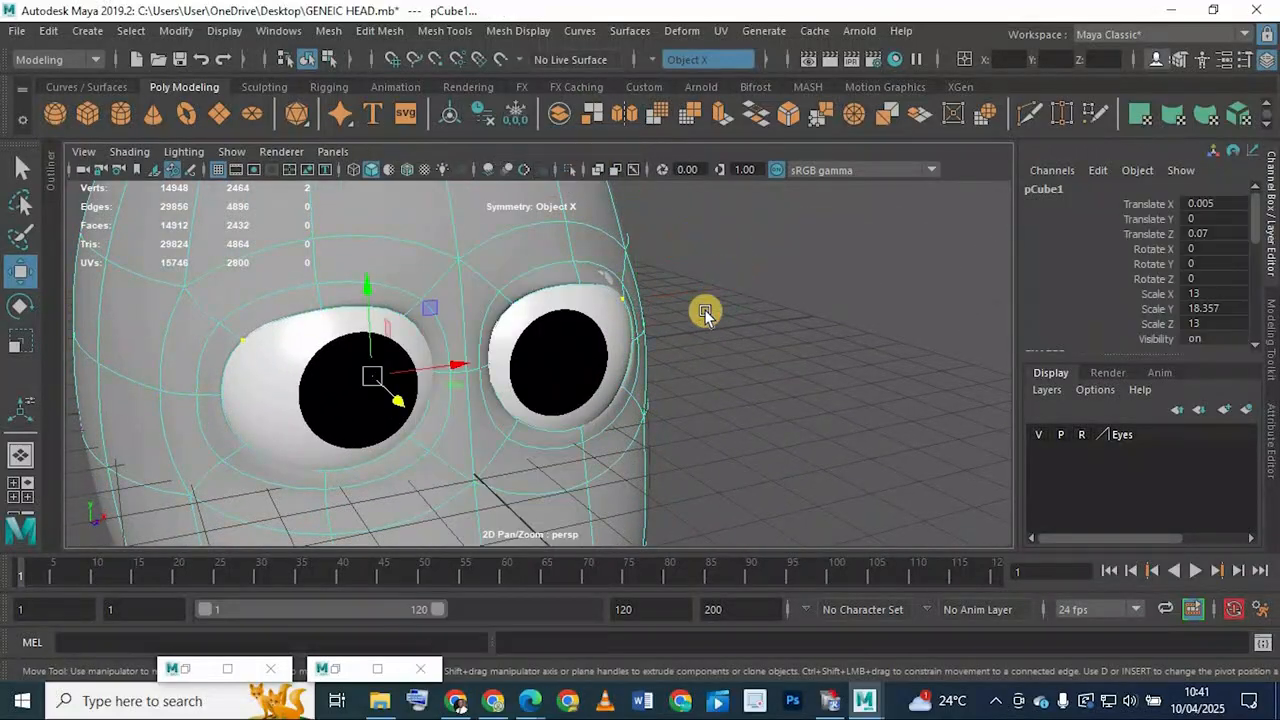
left_click(705, 313)
left_click_drag(705, 313, 355, 367, "alt")
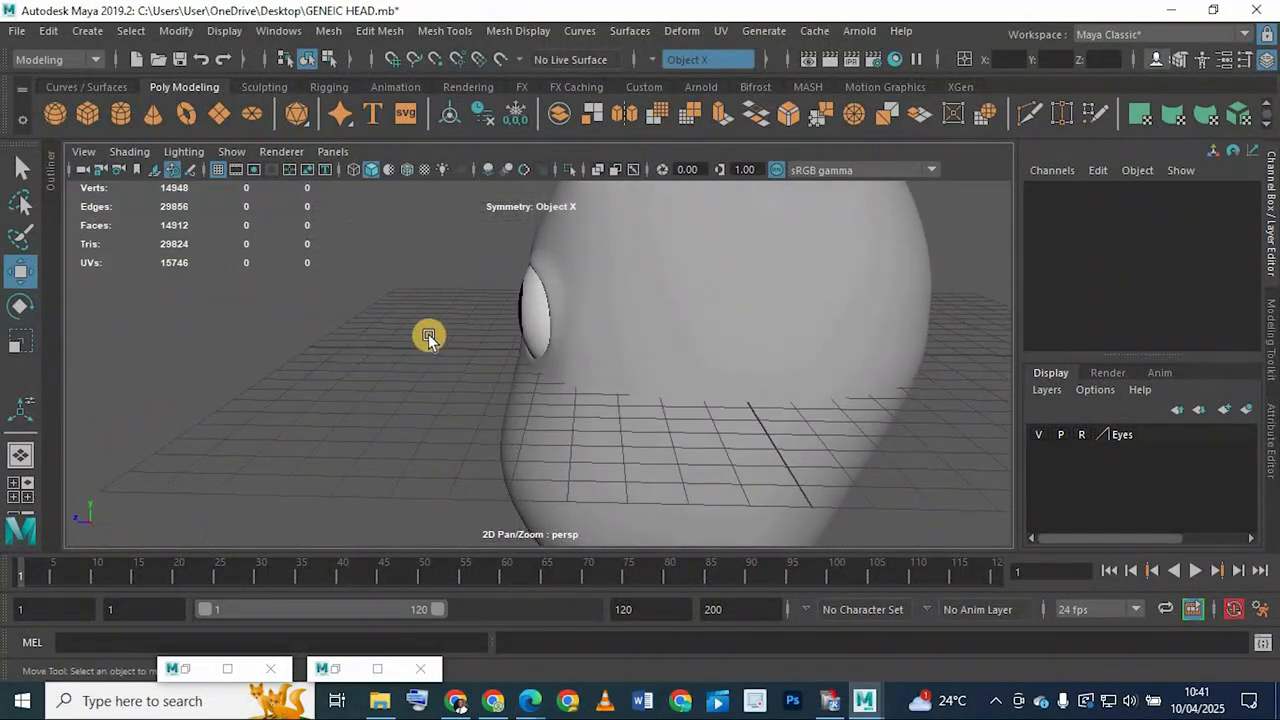
Turn off the head's smooth preview and insert one horizontal edge loop around it below the eyes
scroll(543, 347, "up", 4)
left_click(549, 348)
key("1")
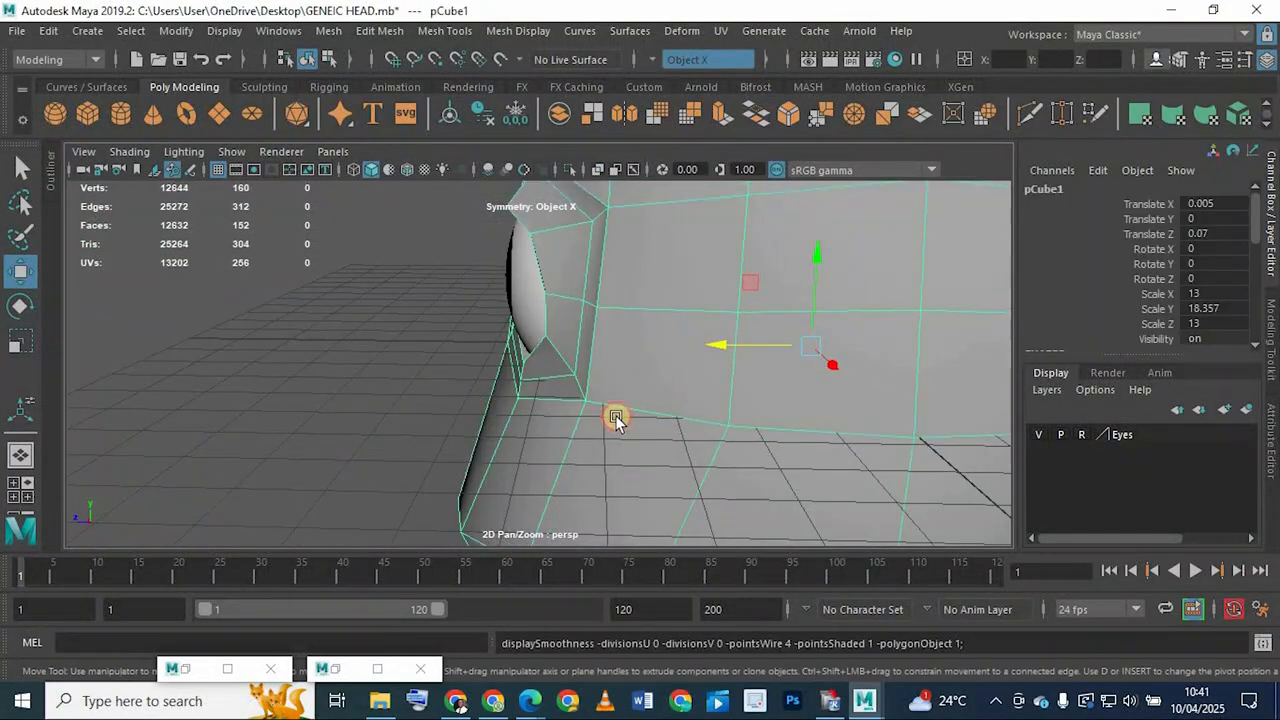
mouse_move(615, 417)
left_mouse_down("alt")
mouse_move(480, 420)
mouse_move(597, 434)
mouse_move(625, 410)
left_mouse_up("alt")
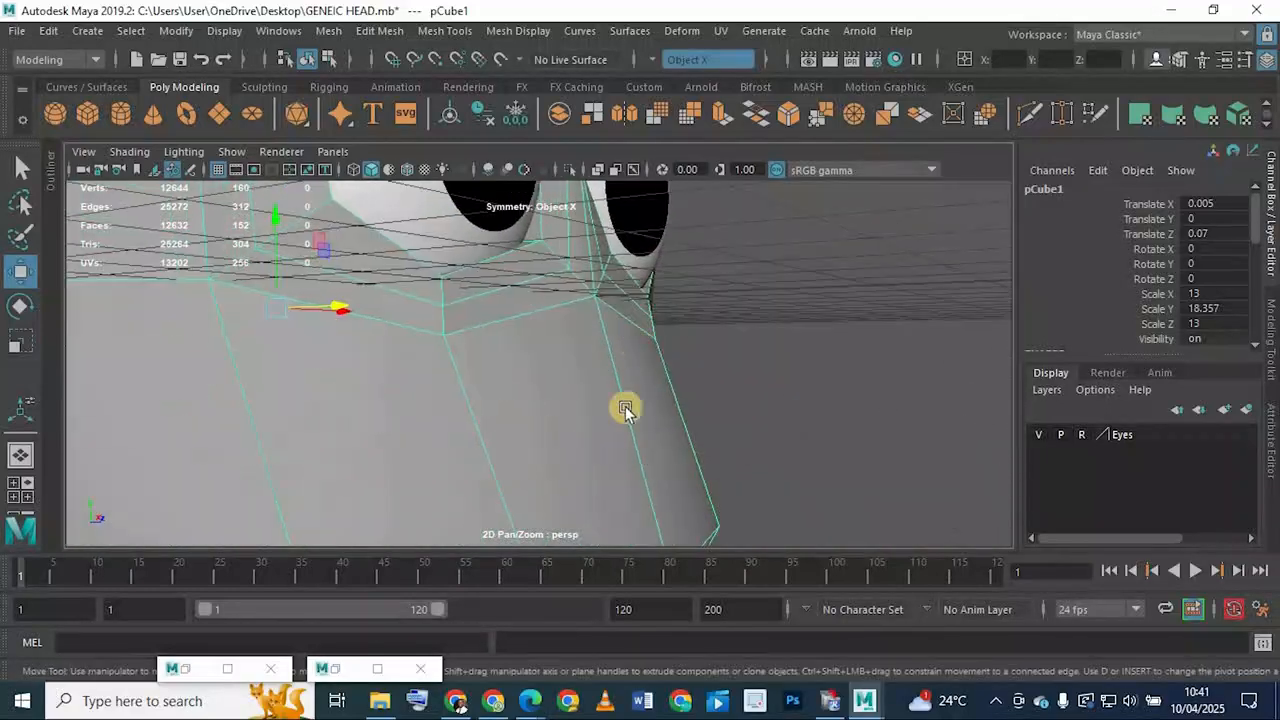
left_click_drag(553, 447, 465, 390, "alt")
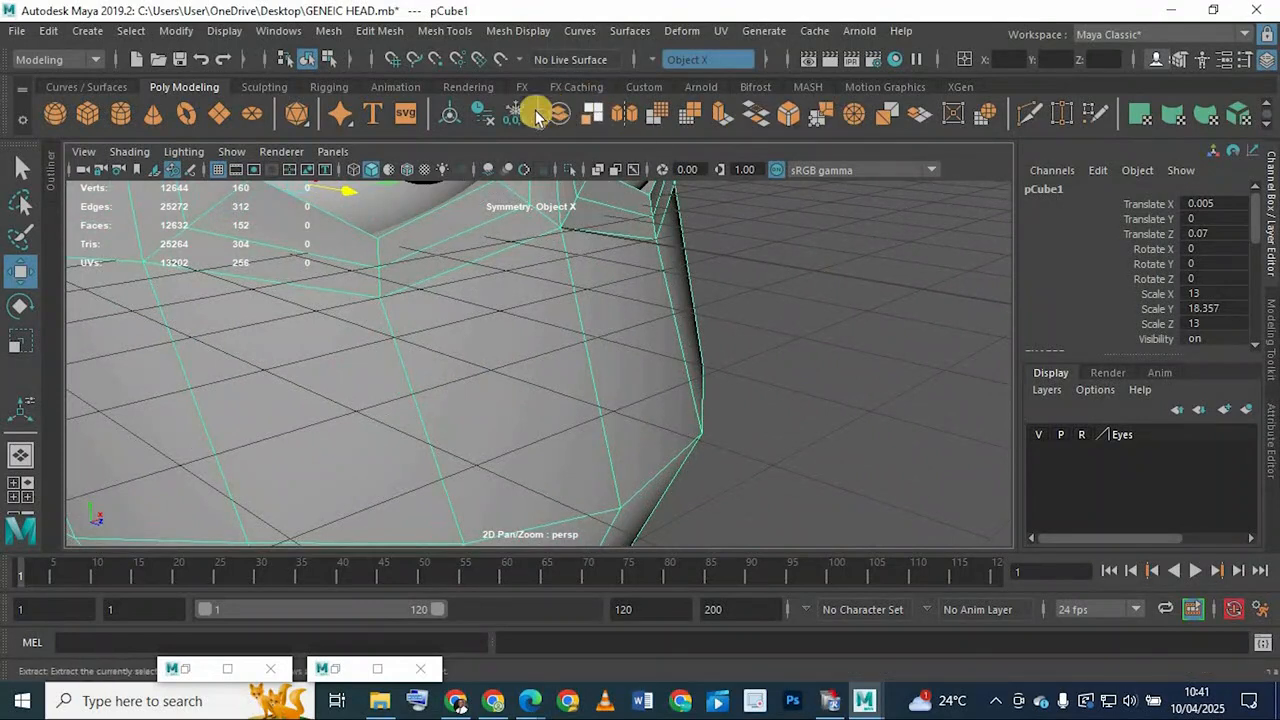
scroll(190, 106, "down", 1)
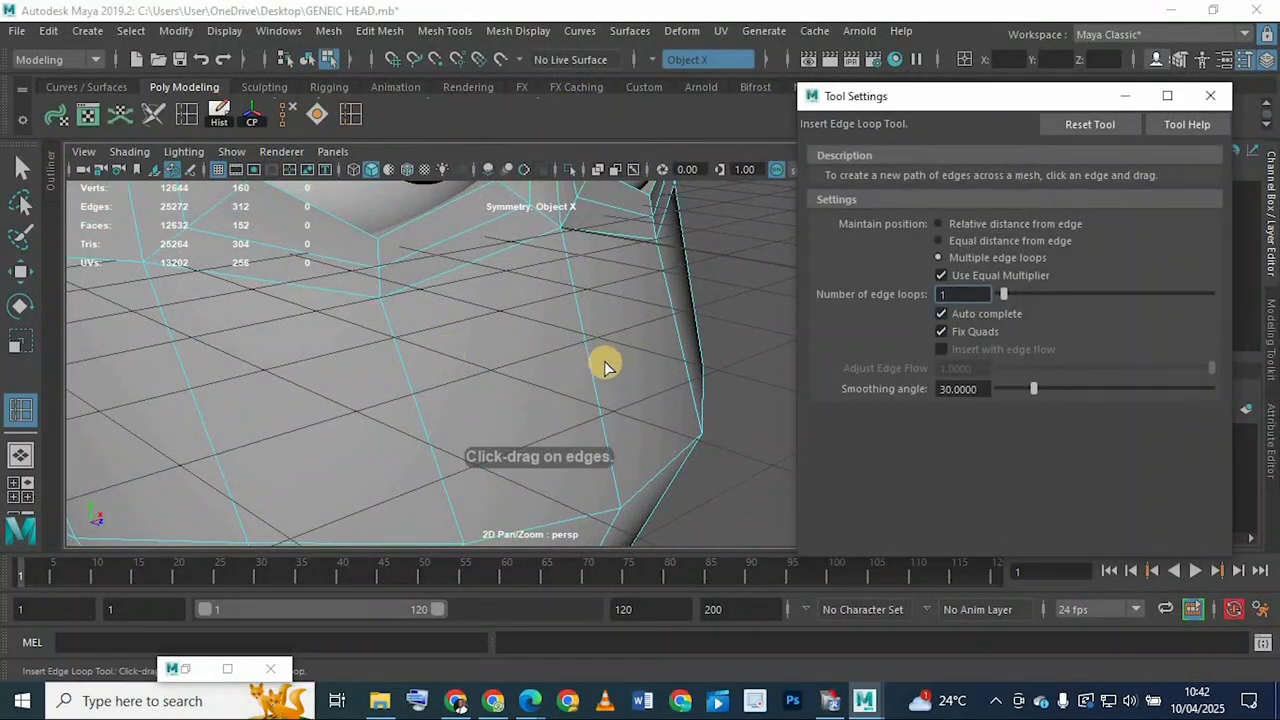
left_click(540, 366)
scroll(550, 364, "down", 3)
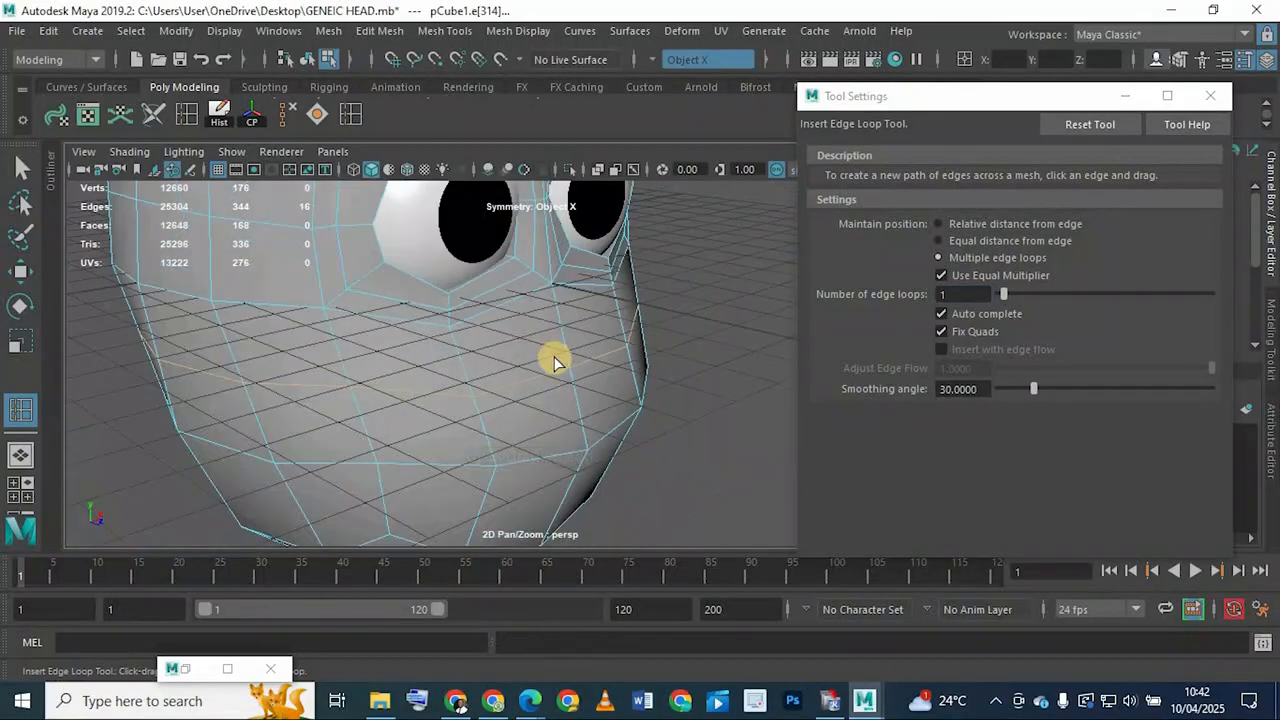
left_click_drag(488, 358, 566, 426, "alt")
scroll(558, 410, "up", 3)
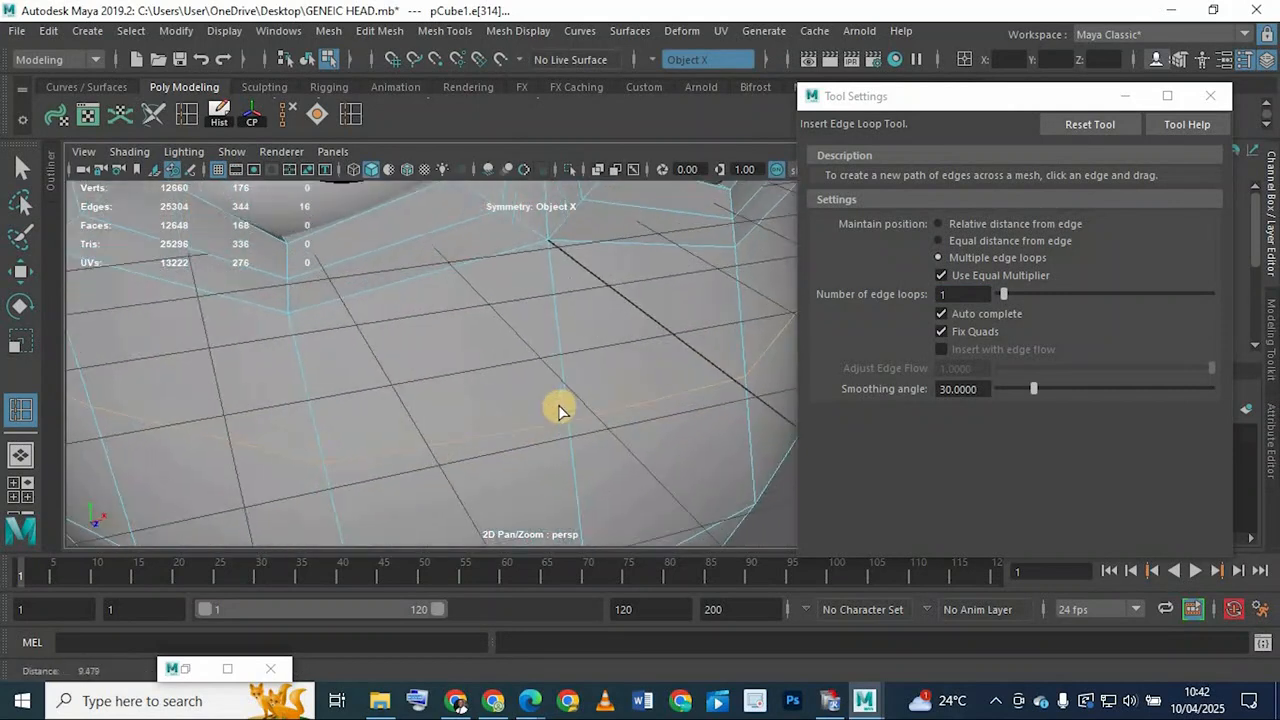
left_click(1124, 97)
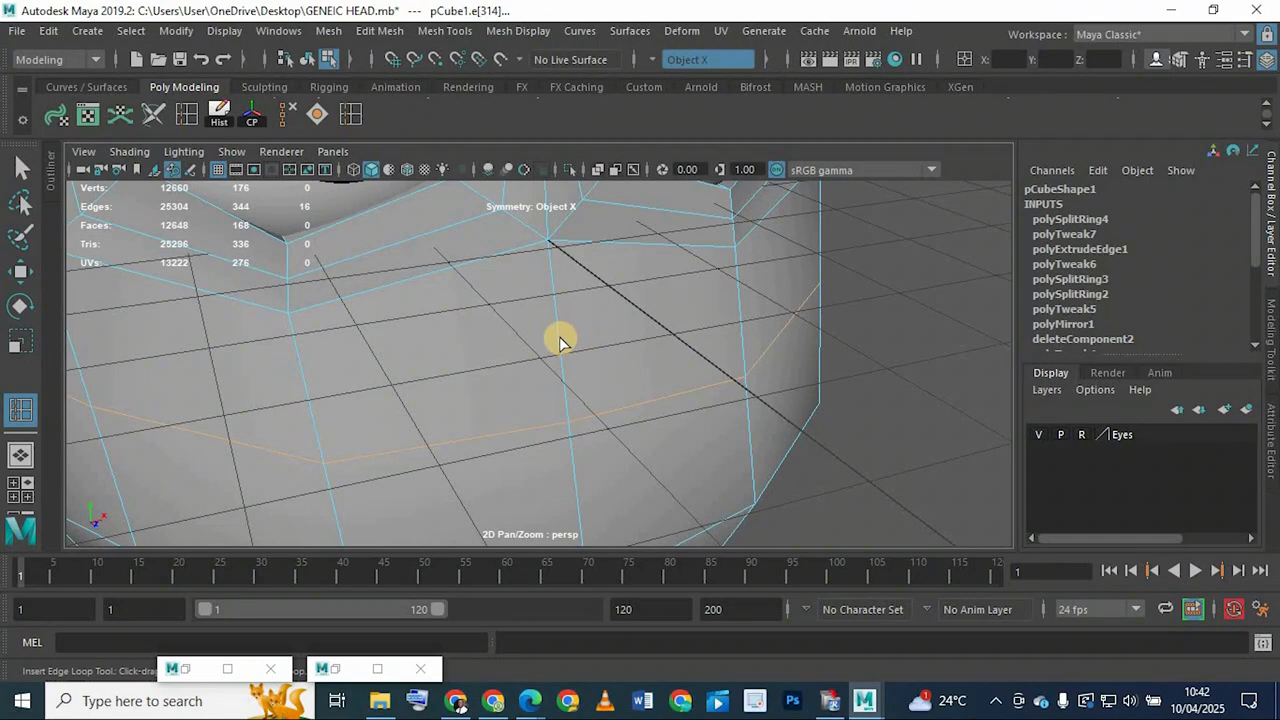
Insert a vertical edge loop on each side of the face's centre line, running below the eyes
scroll(560, 333, "down", 4)
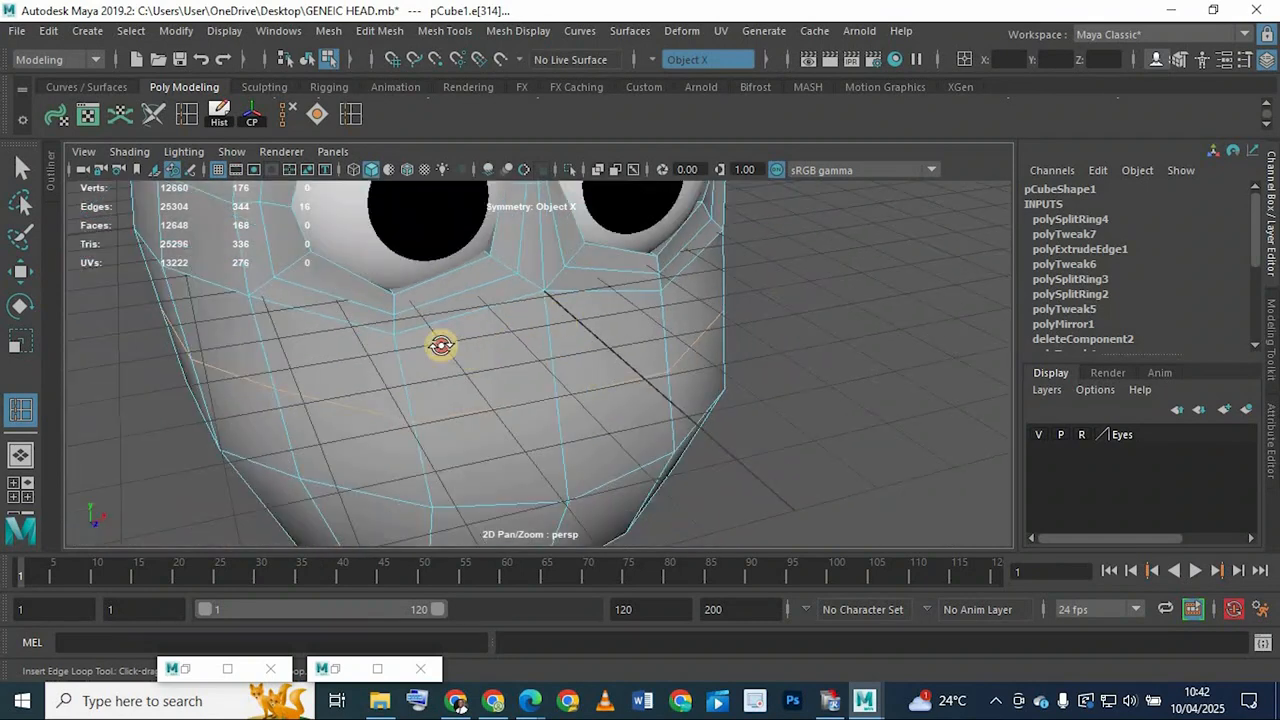
left_click_drag(441, 345, 449, 380, "alt")
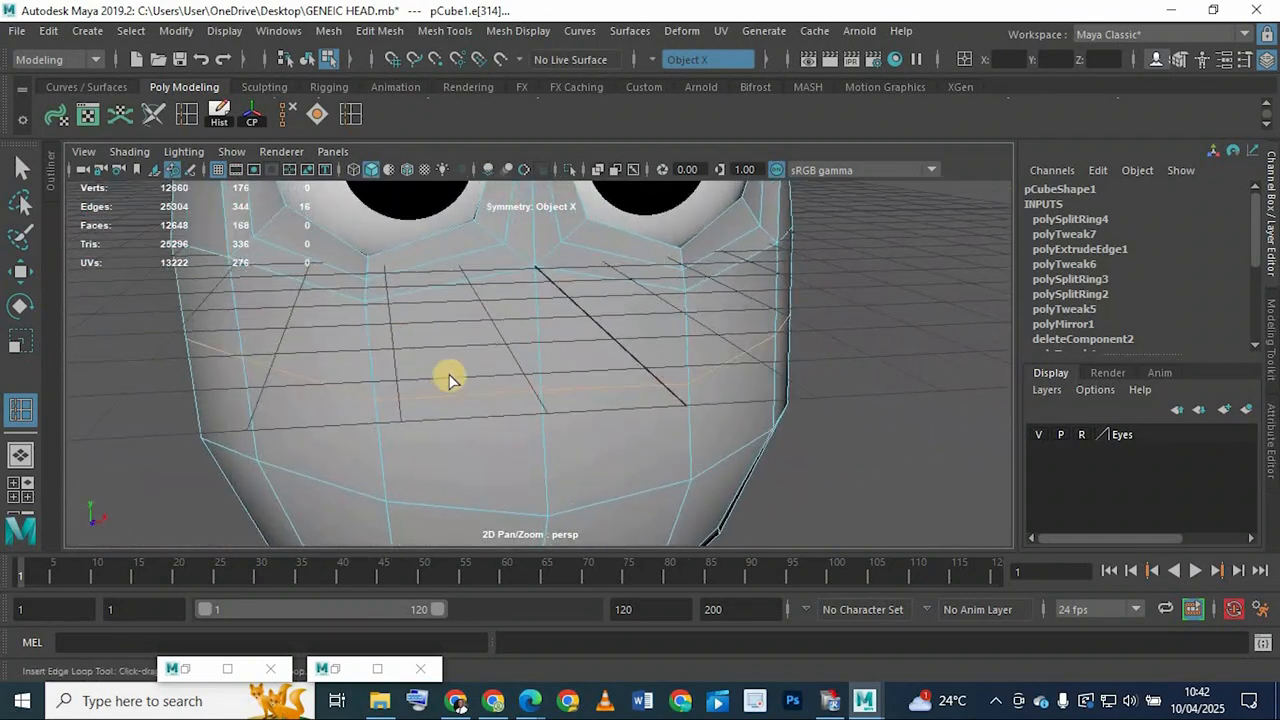
left_click(449, 287)
left_click(434, 316)
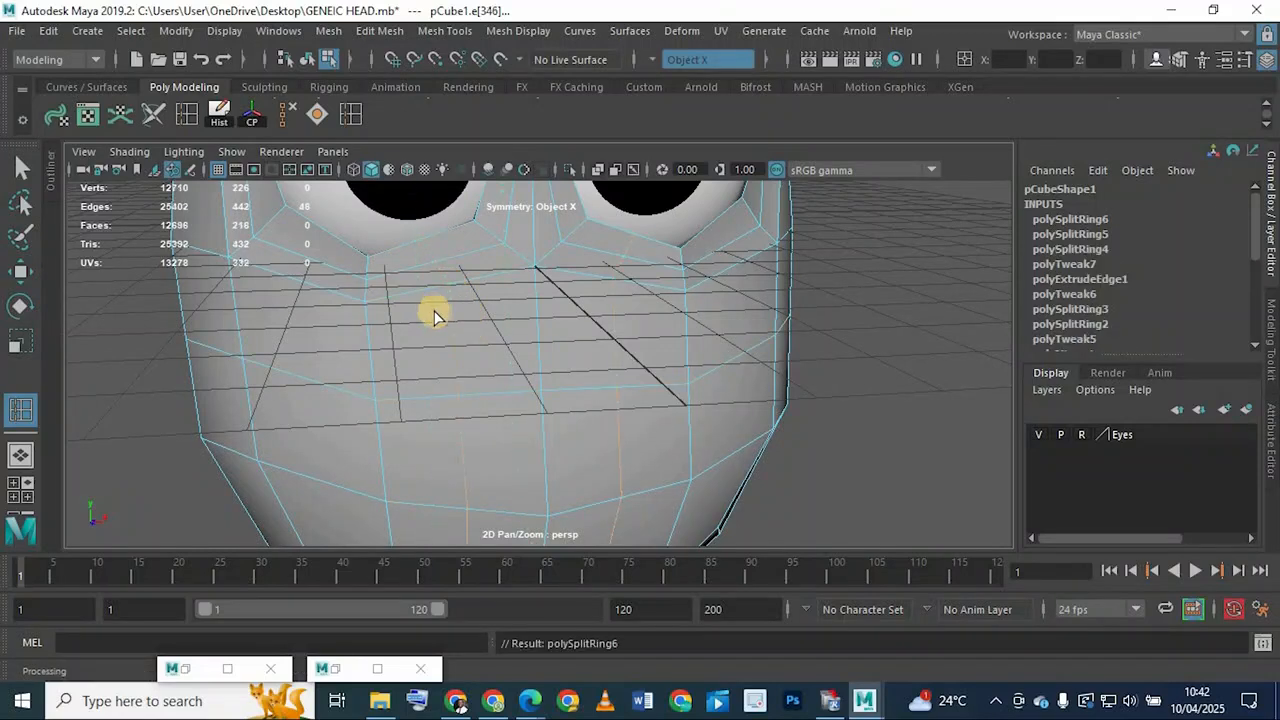
Try inserting a horizontal edge loop between the eye sockets and the loop below them, and undo it
scroll(475, 307, "down", 5)
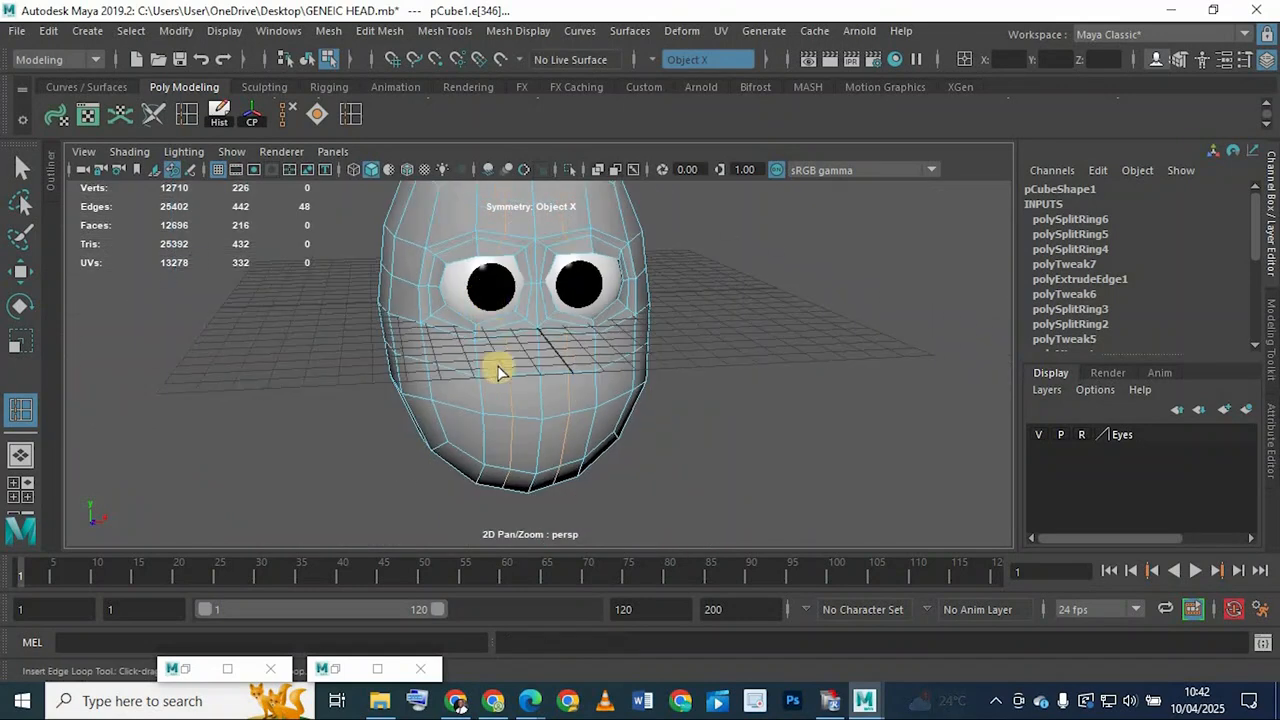
left_click_drag(493, 312, 694, 371, "alt")
scroll(526, 386, "up", 6)
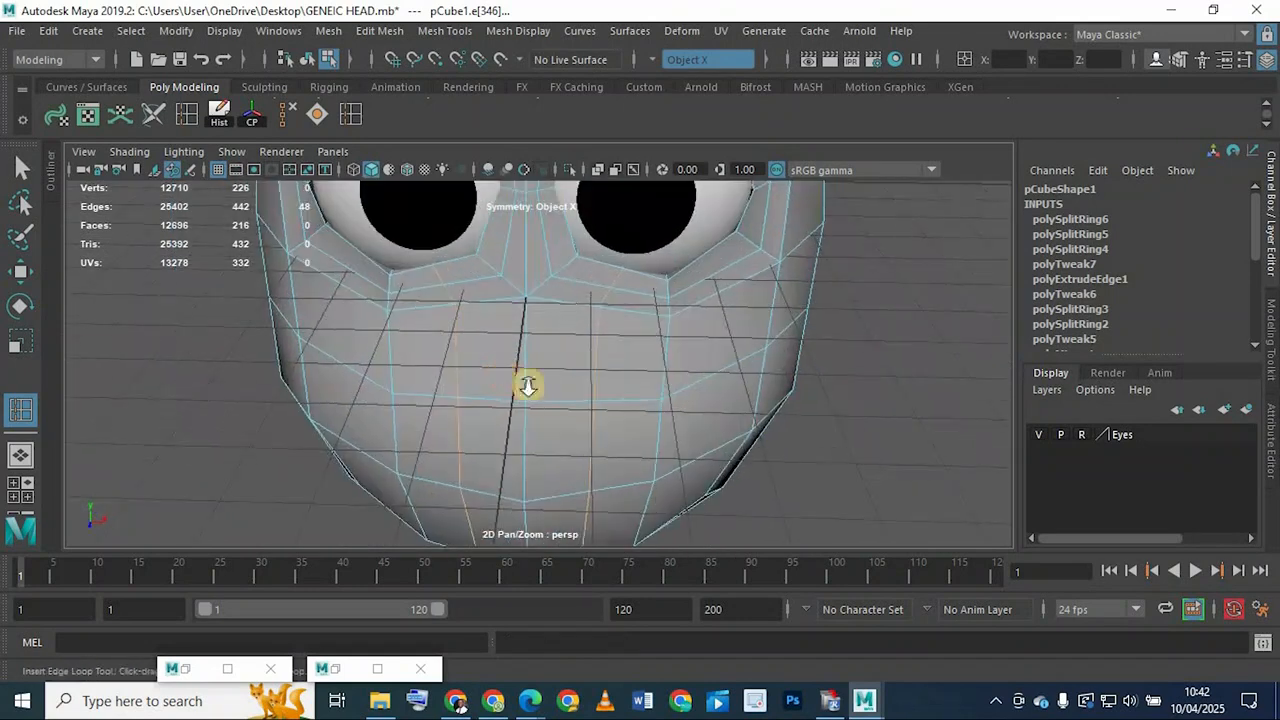
left_click_drag(526, 386, 597, 371, "alt")
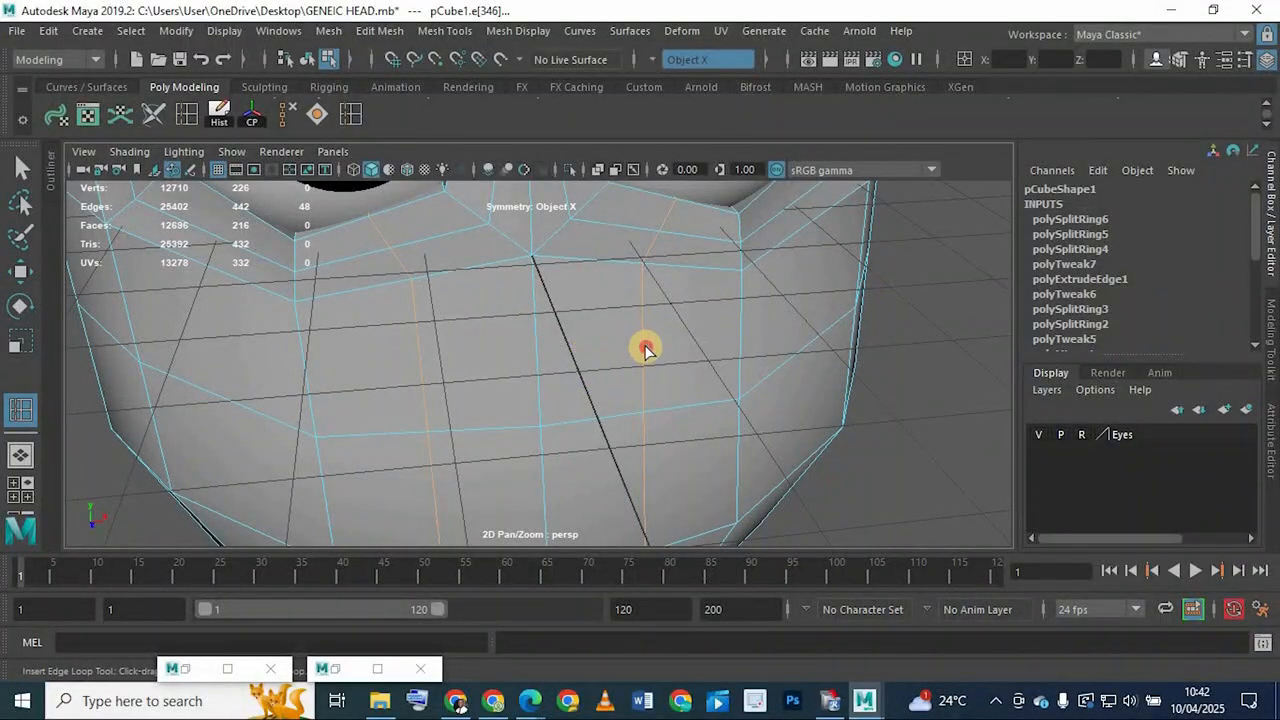
left_click(588, 365)
mouse_move(591, 346)
left_mouse_down("alt")
mouse_move(597, 363)
mouse_move(586, 358)
left_mouse_up("alt")
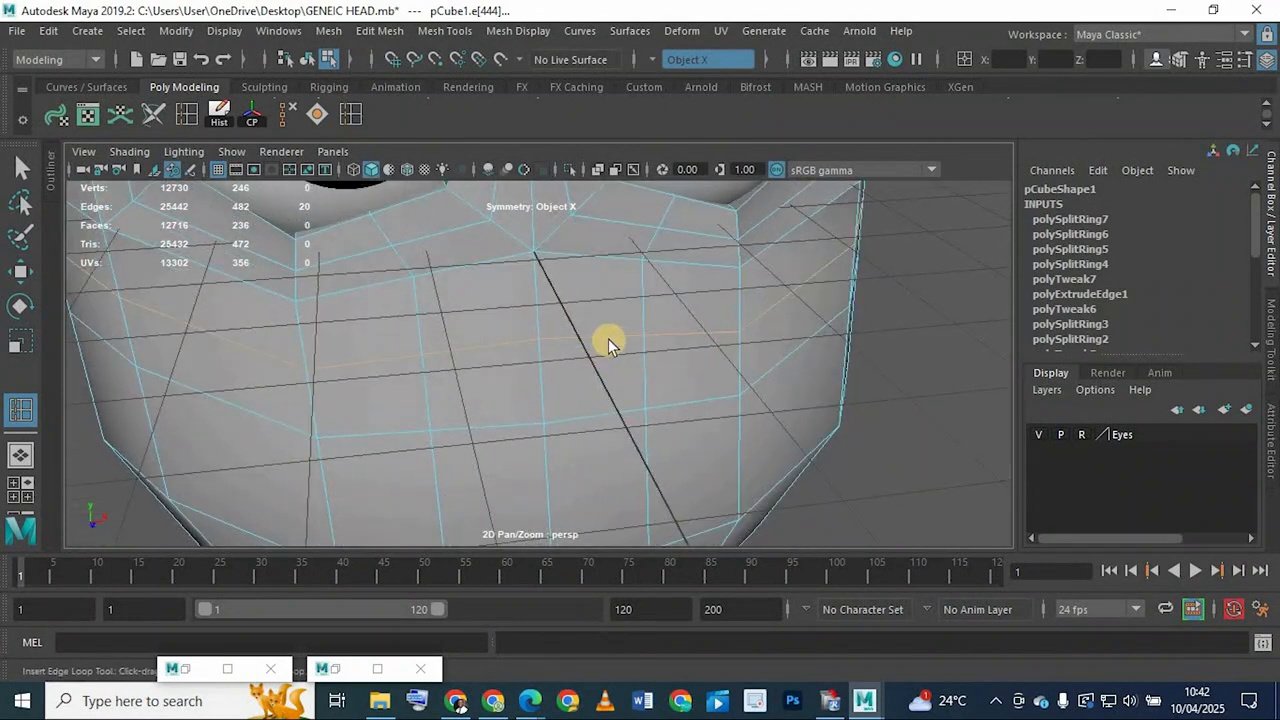
key("q")
key("ctrl+z")
key("ctrl+z")
key("ctrl+z")
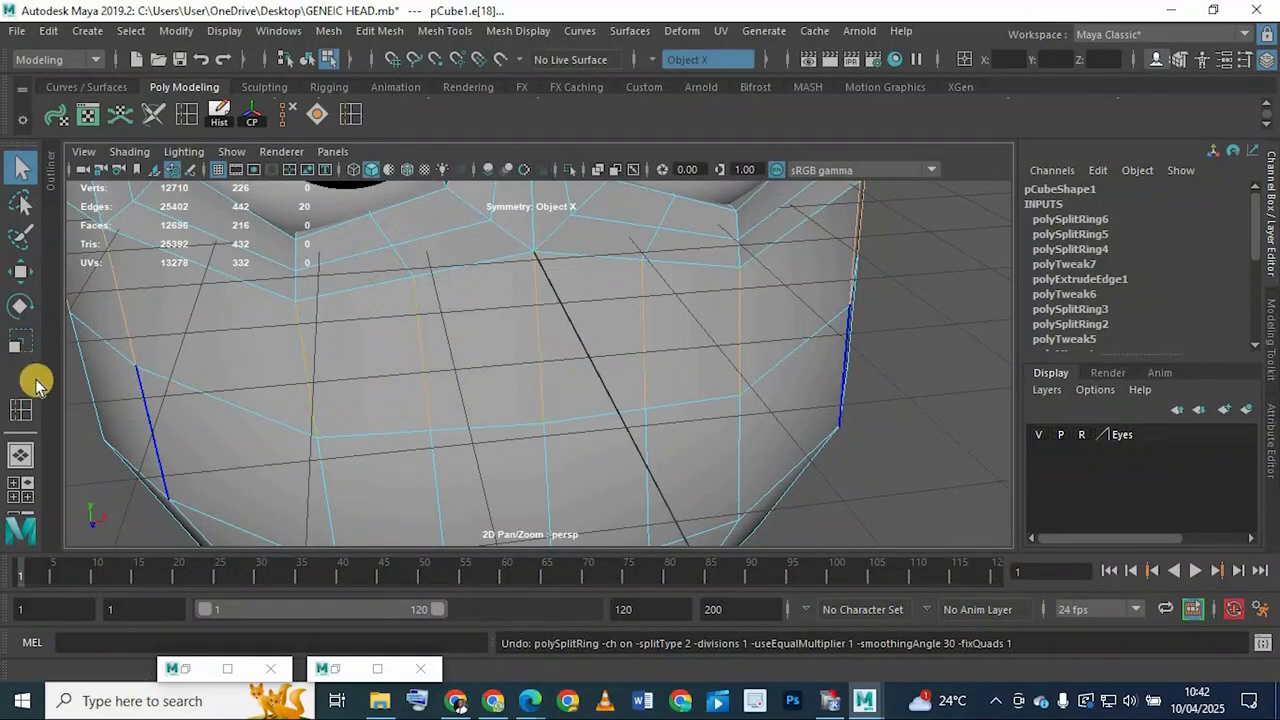
Insert a horizontal edge loop around the head midway between the eye sockets and the loop below them
left_click(20, 406)
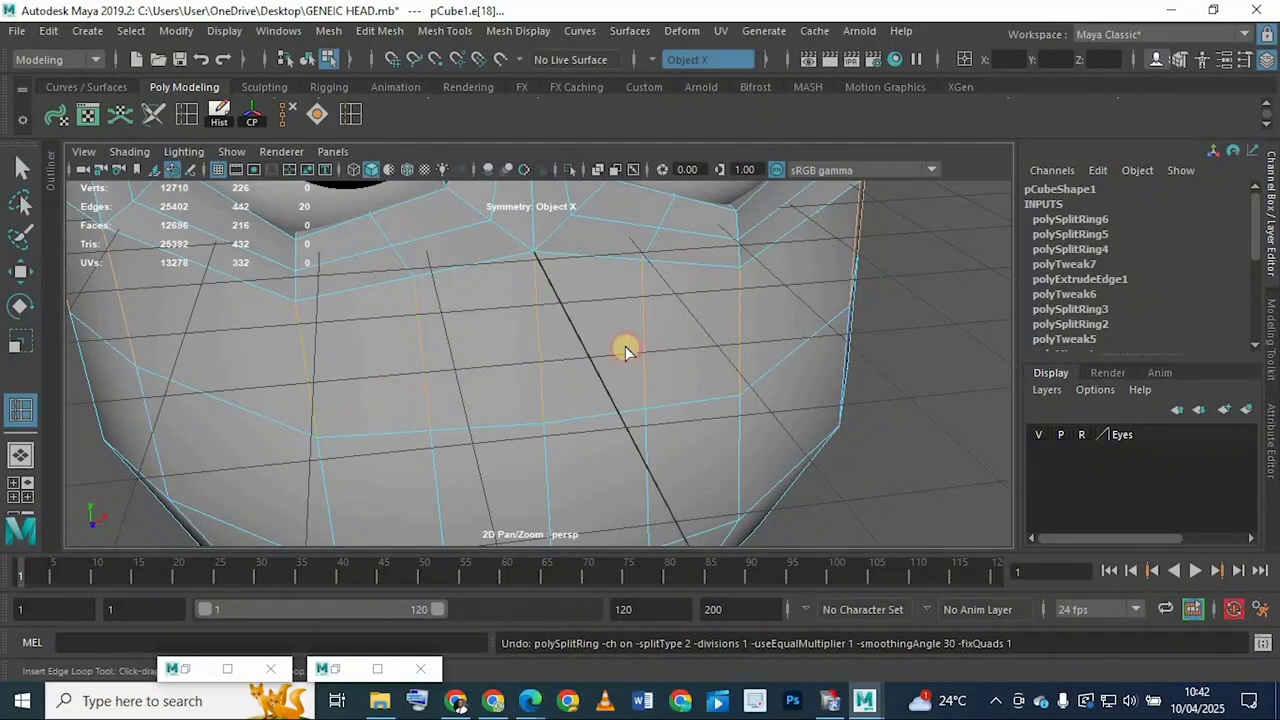
left_click(565, 352)
key("q")
Switch to face selection and select the two central faces above the lower horizontal loop in the nose area
right_click_drag(606, 284, 608, 214)
left_click_drag(490, 348, 562, 347, "alt")
left_click(557, 378)
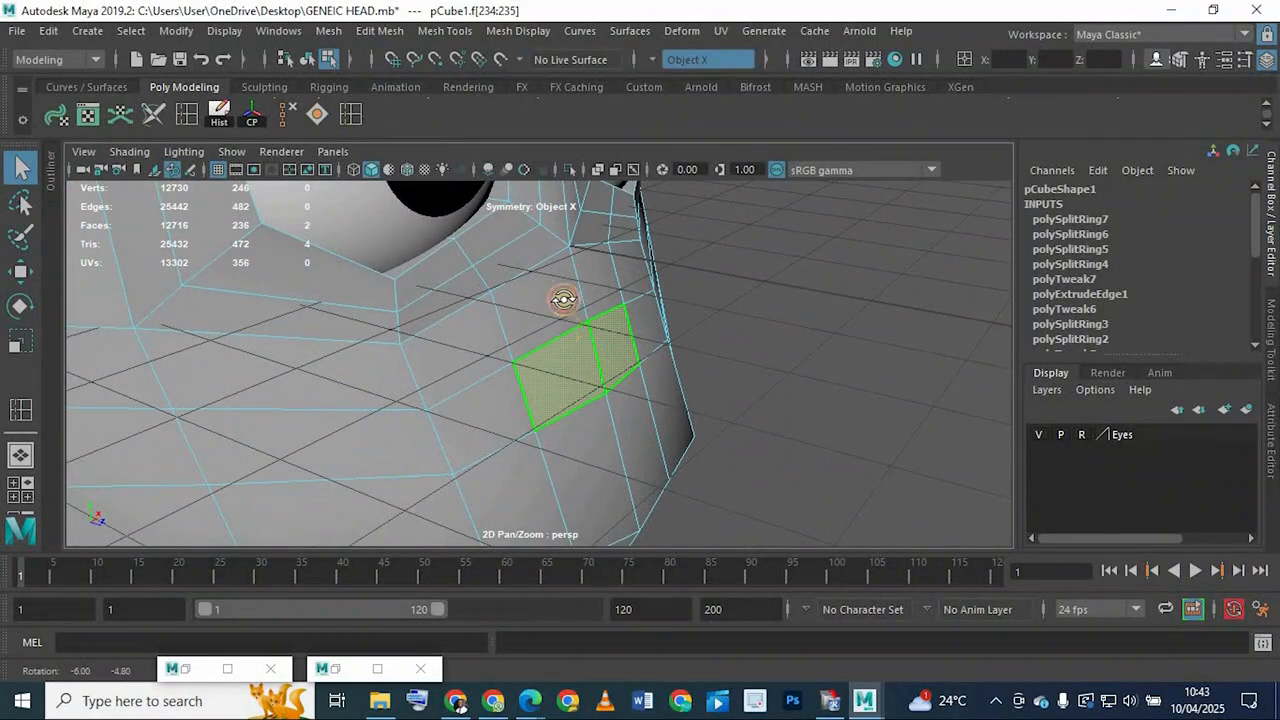
left_click_drag(563, 300, 148, 177, "alt")
scroll(432, 122, "up", 1)
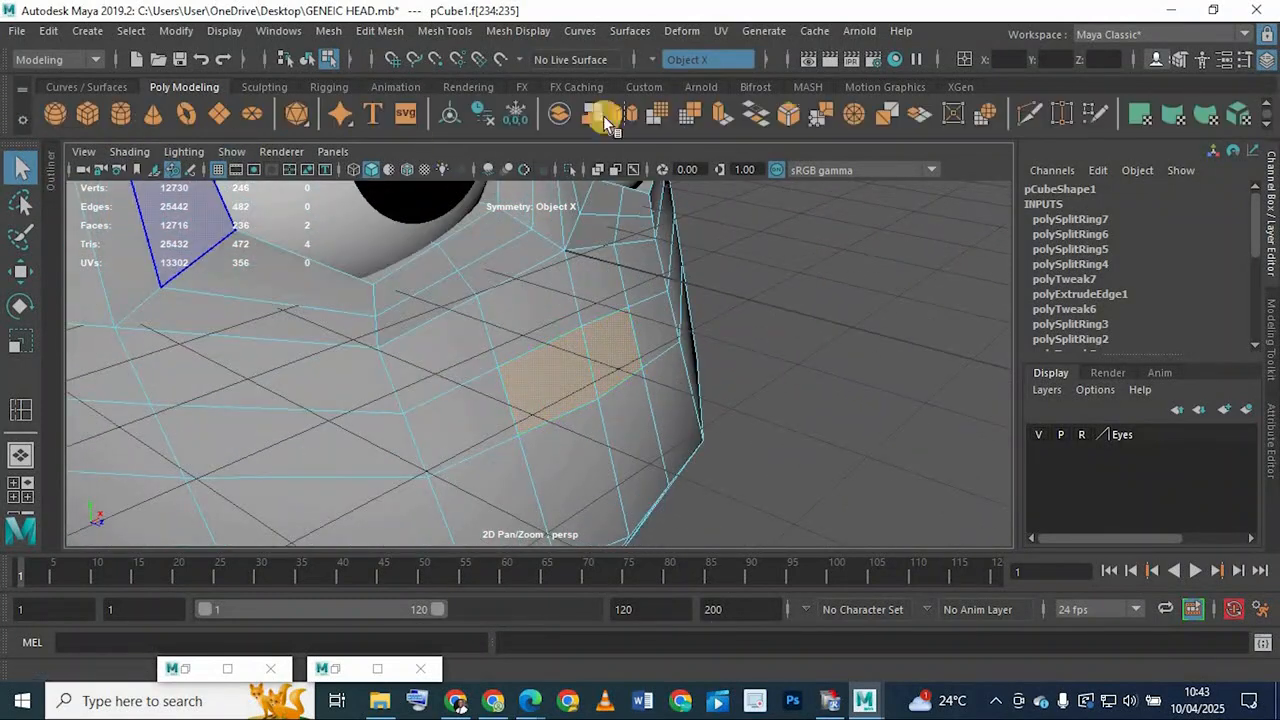
Switch to Chrome and examine the Clip Studio Paint character head model sheet as a reference for facial proportions
left_click(457, 690)
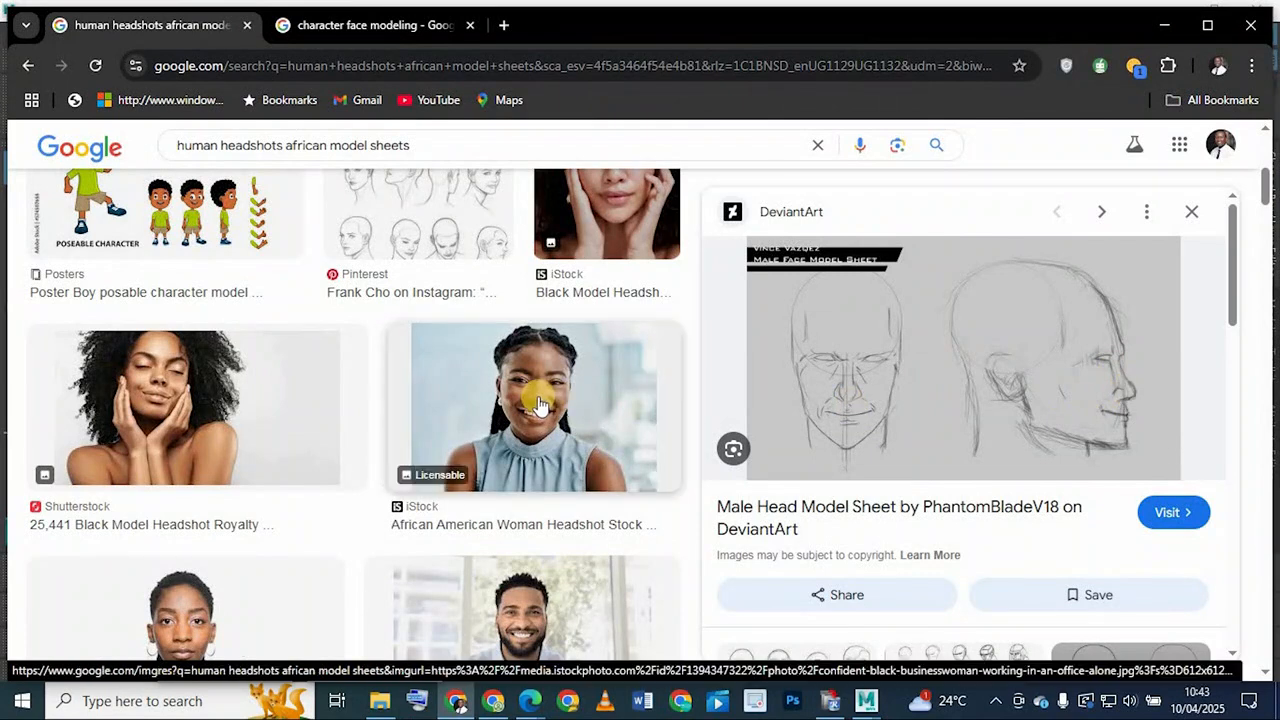
scroll(882, 471, "down", 4)
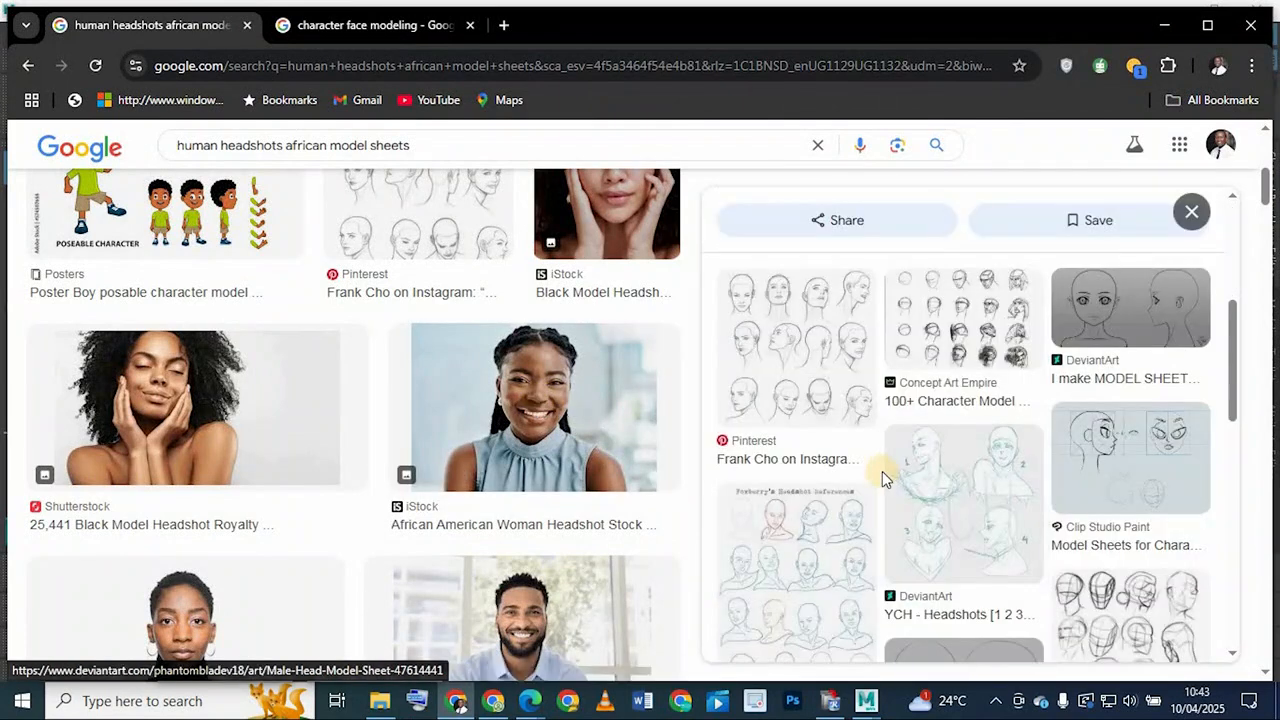
left_click(1095, 445)
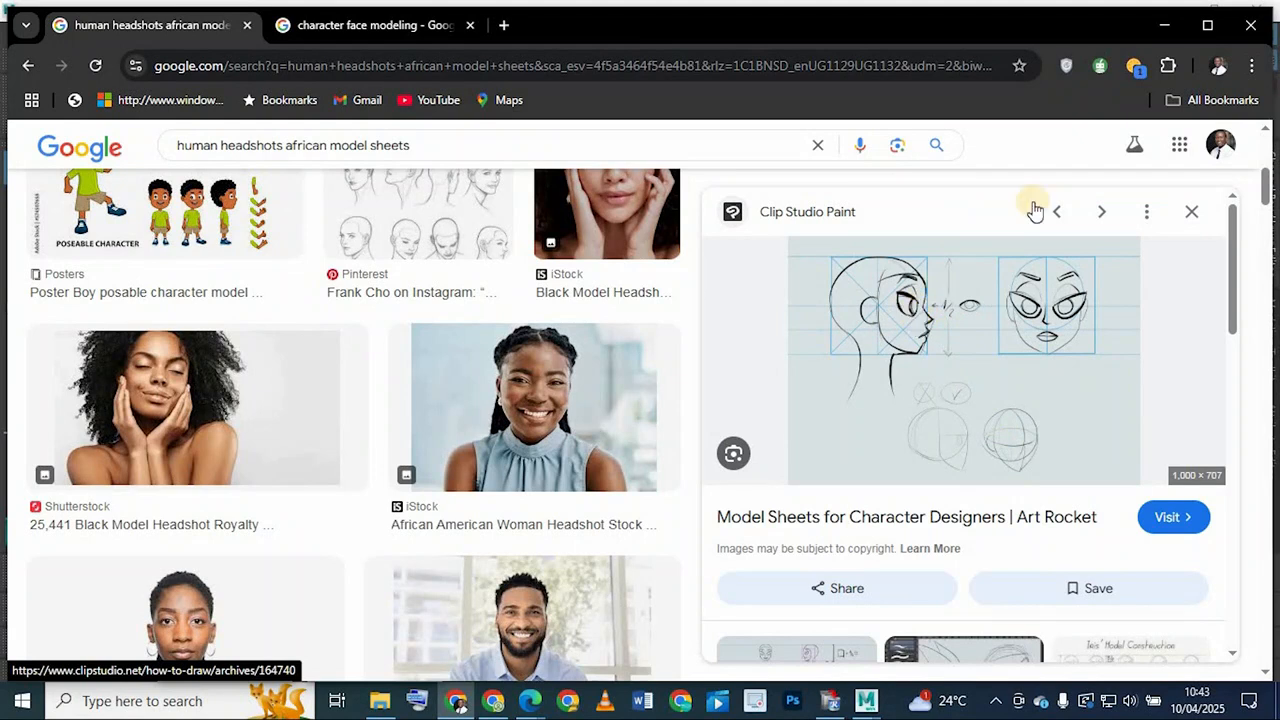
left_click(1158, 24)
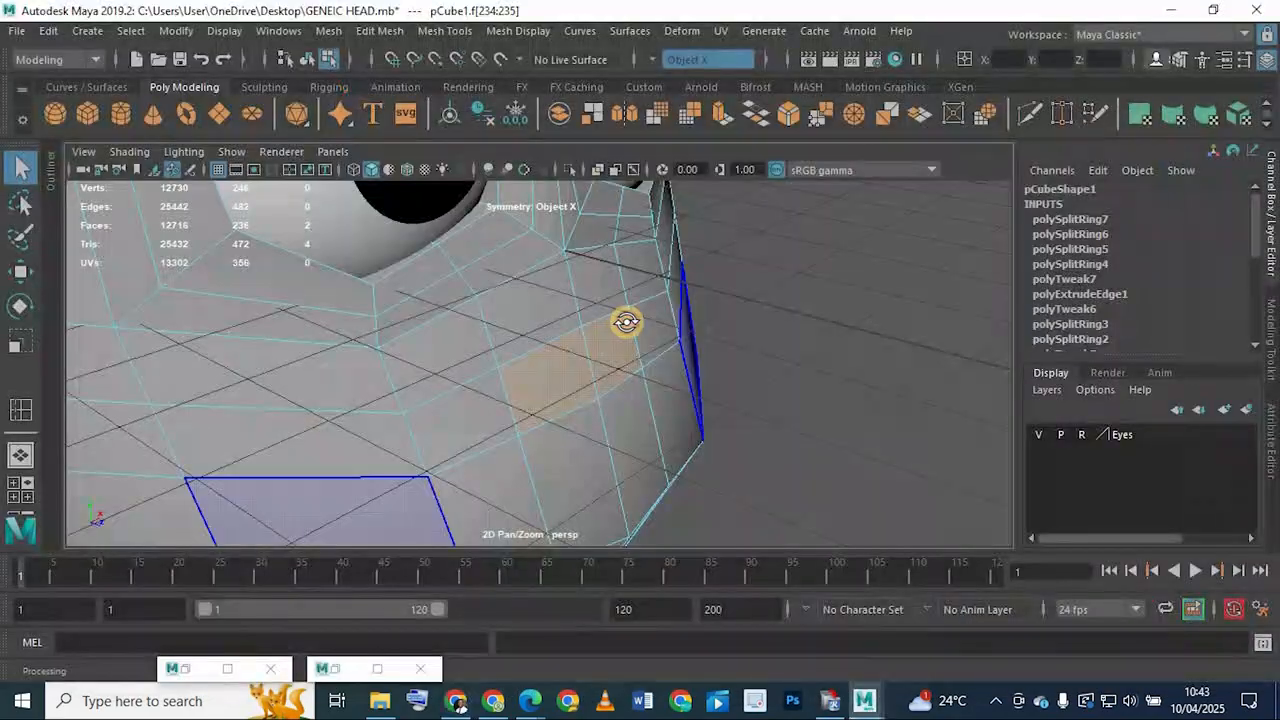
Extrude the two central nose faces below the eyes and pull them forward out of the face
left_click_drag(626, 321, 474, 360, "alt")
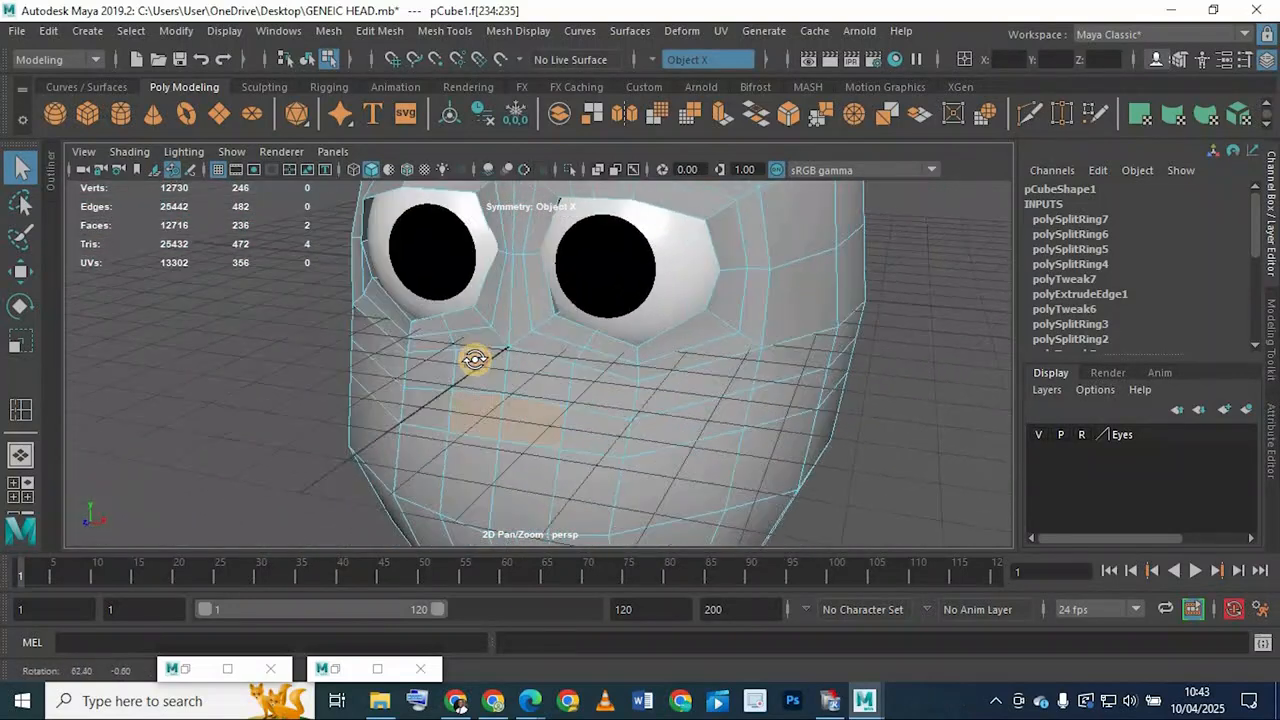
left_click_drag(608, 351, 610, 357, "alt")
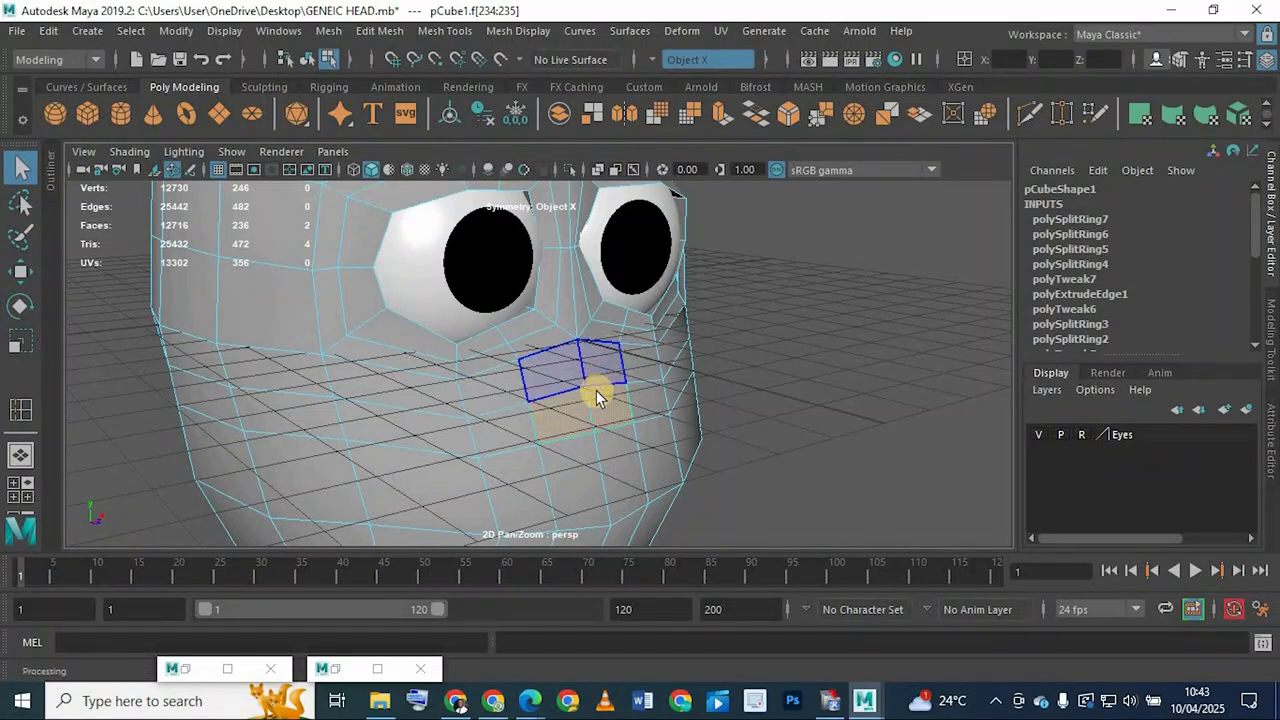
left_click(588, 363, "shift")
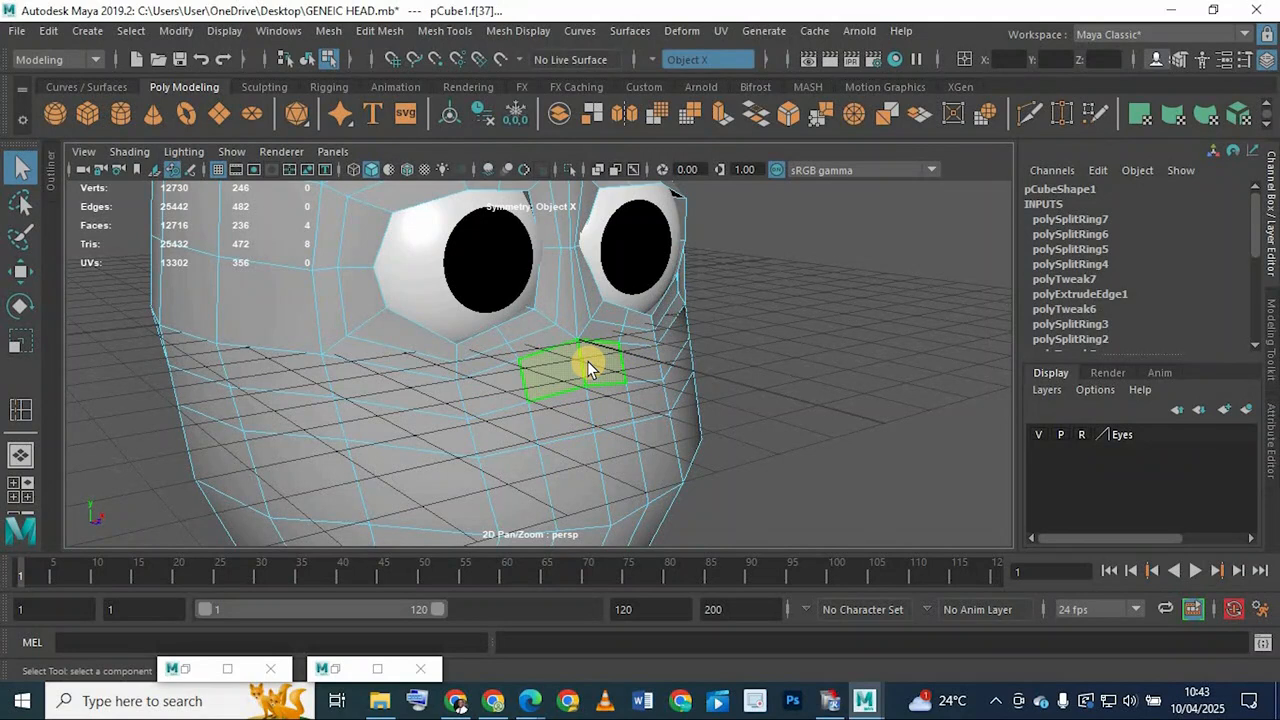
left_click(614, 409)
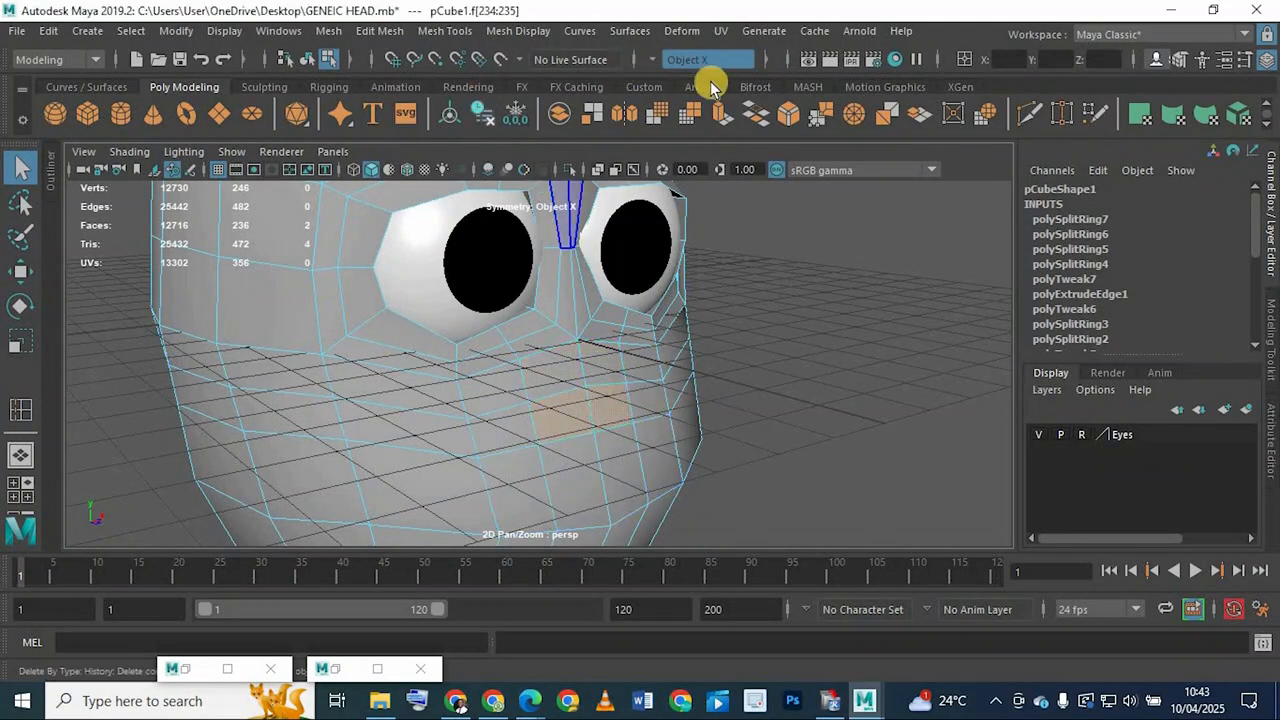
key("ctrl+e")
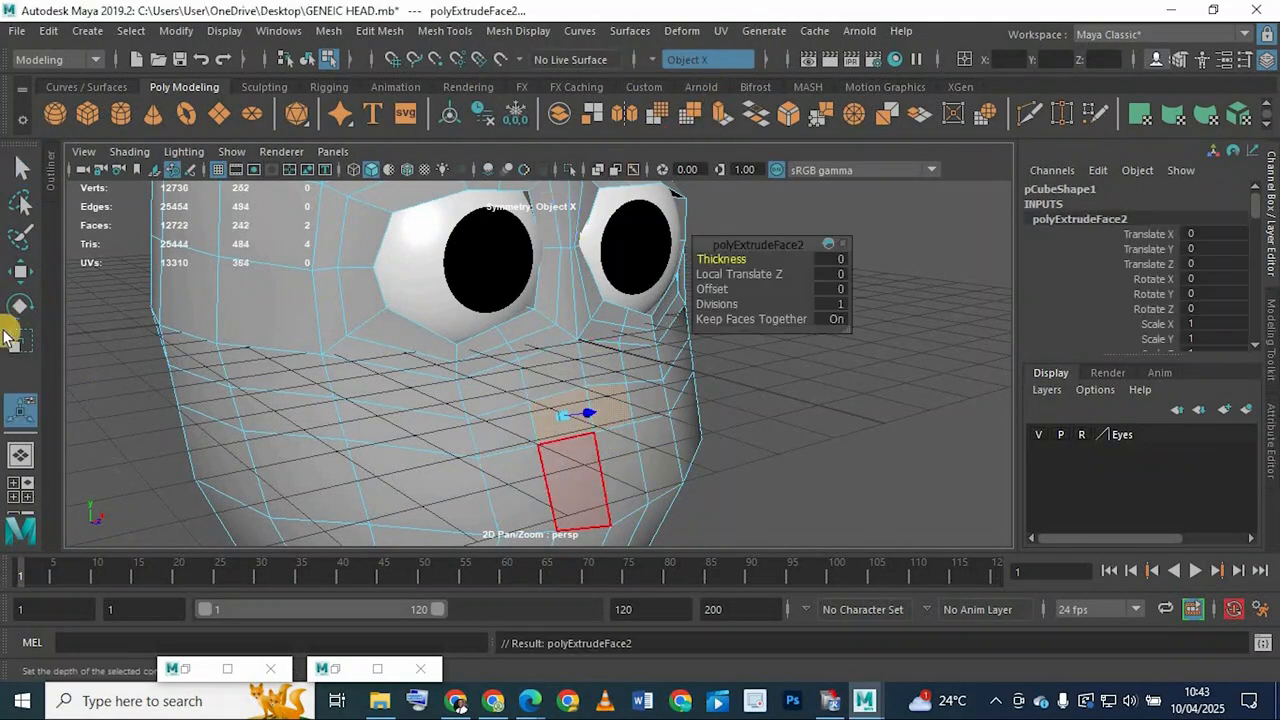
key("w")
left_click_drag(675, 425, 710, 444)
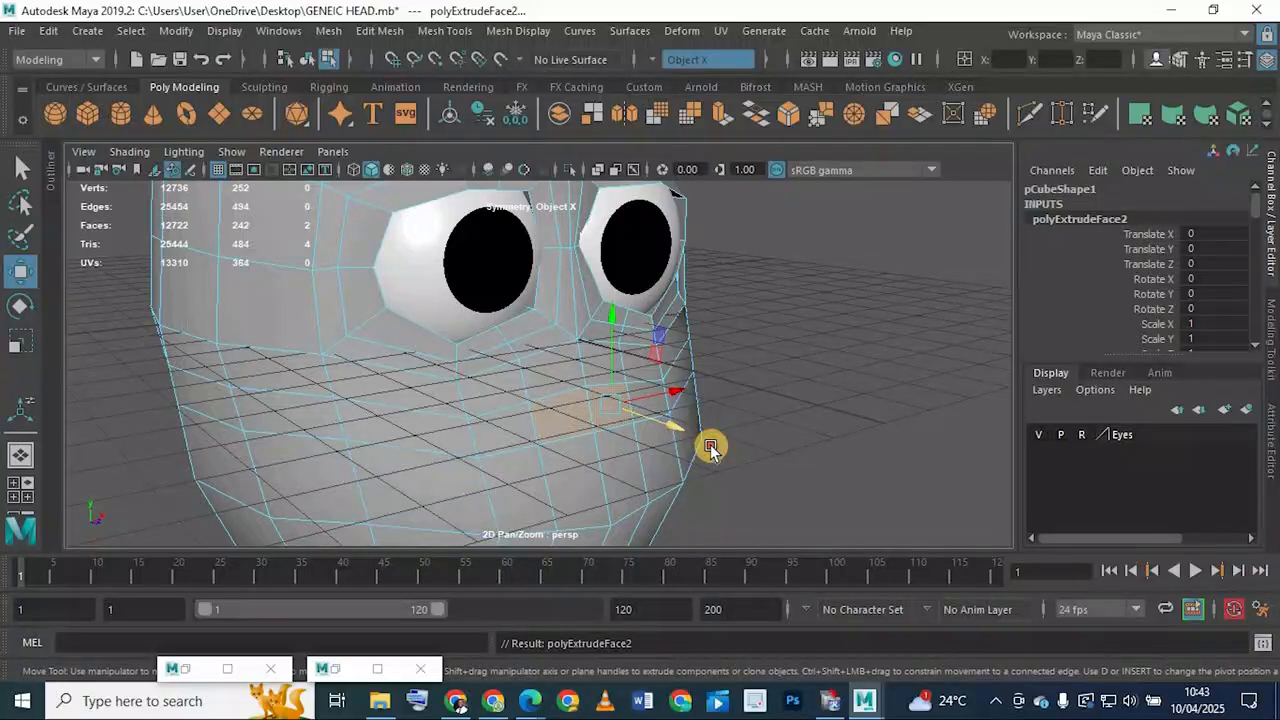
right_click_drag(668, 434, 448, 431, "alt")
left_click_drag(680, 490, 852, 488, "alt")
scroll(585, 441, "up", 5)
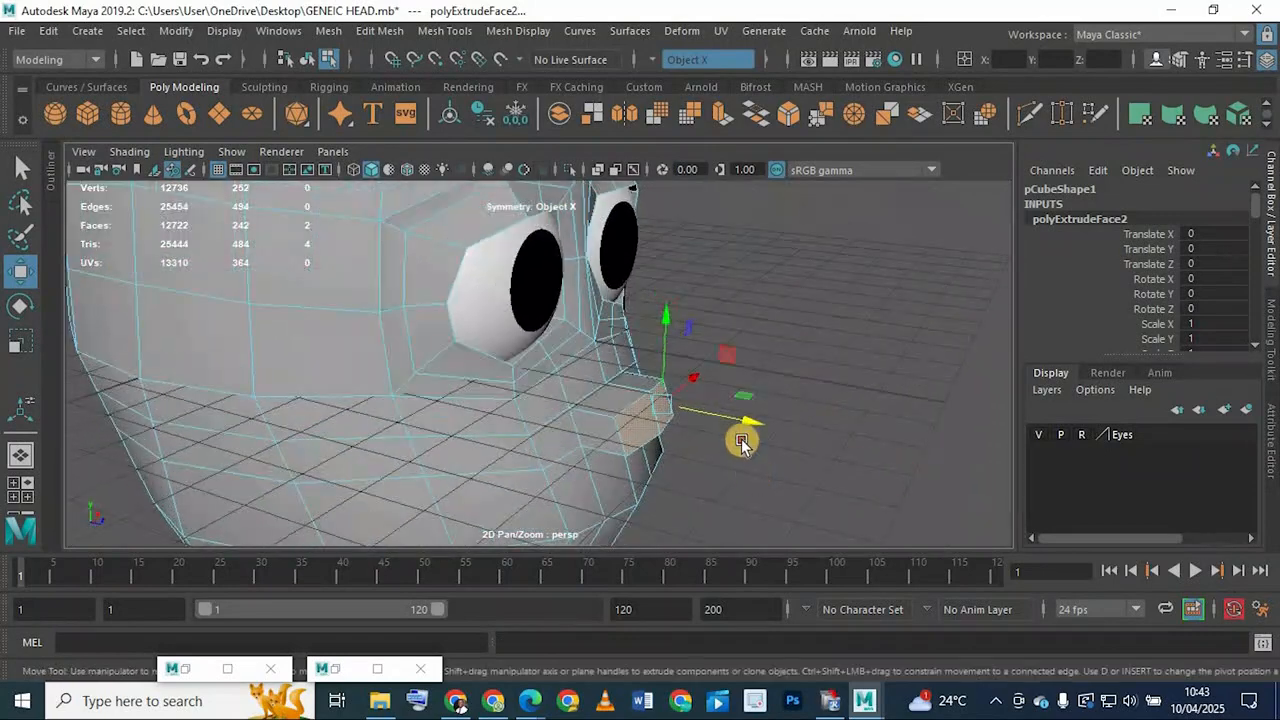
scroll(741, 439, "up", 5)
left_click_drag(743, 466, 643, 447, "alt")
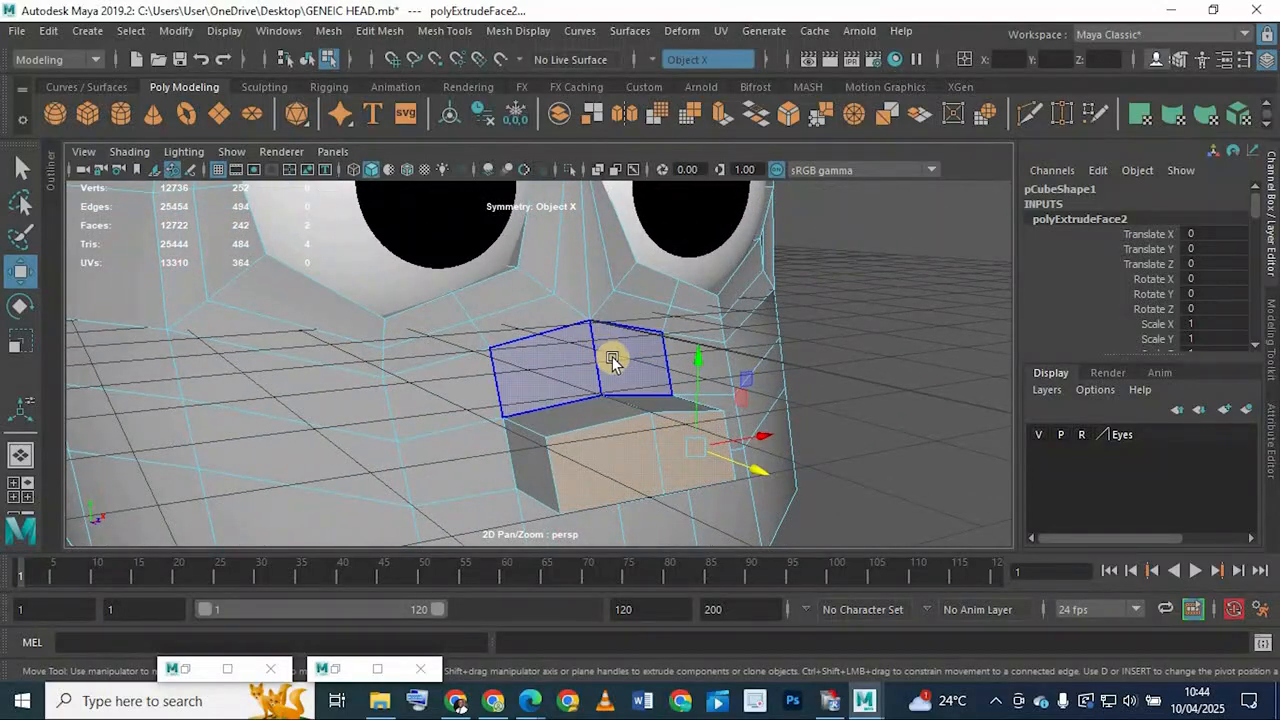
Try scaling down the two extruded front nose faces uniformly with symmetry on, and undo the scaling
left_click_drag(555, 397, 570, 422, "alt")
key("r")
left_click(512, 416)
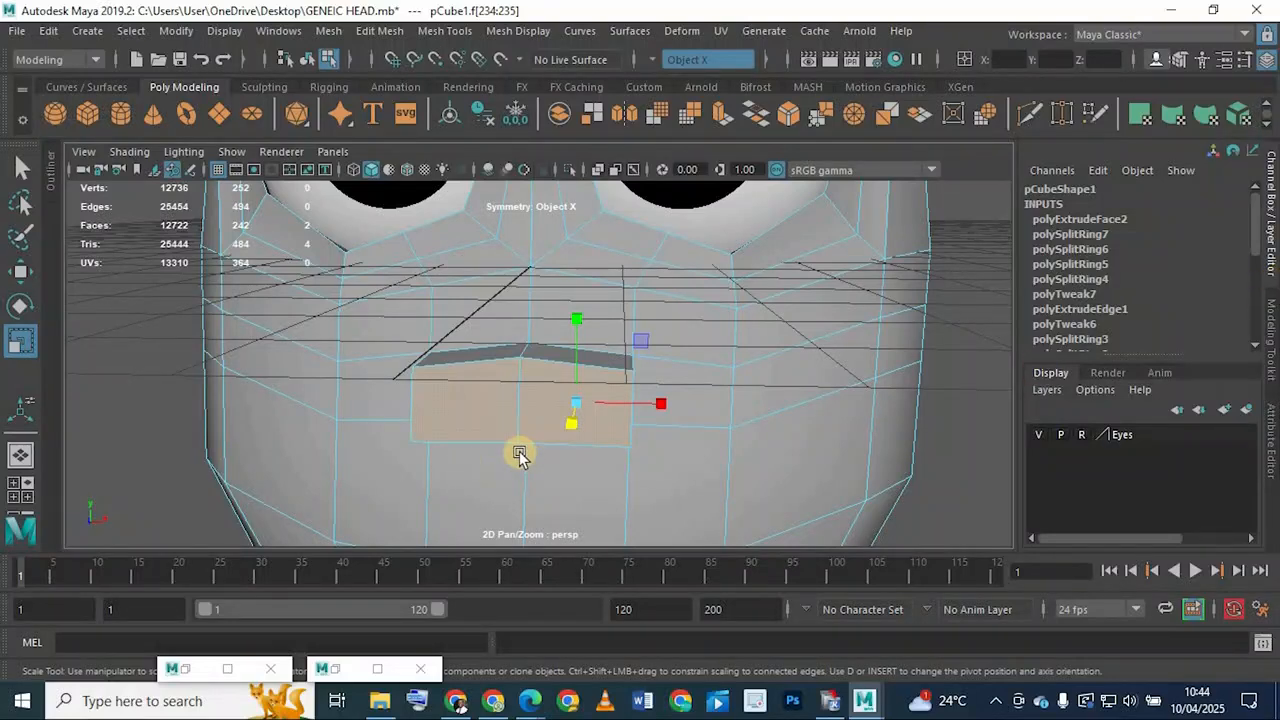
left_click_drag(559, 401, 543, 405)
key("ctrl+z")
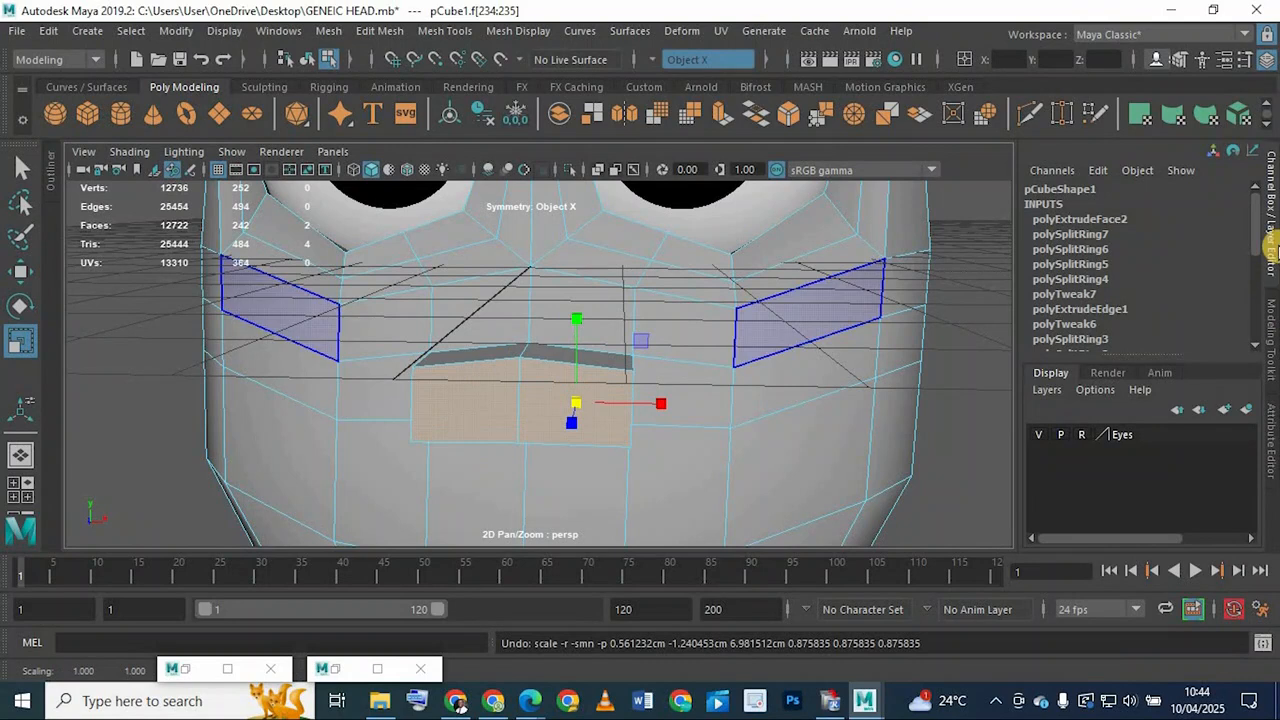
Turn symmetry off, reselect the two front faces of the nose and scale them down slightly about their shared centre
left_click(1271, 335)
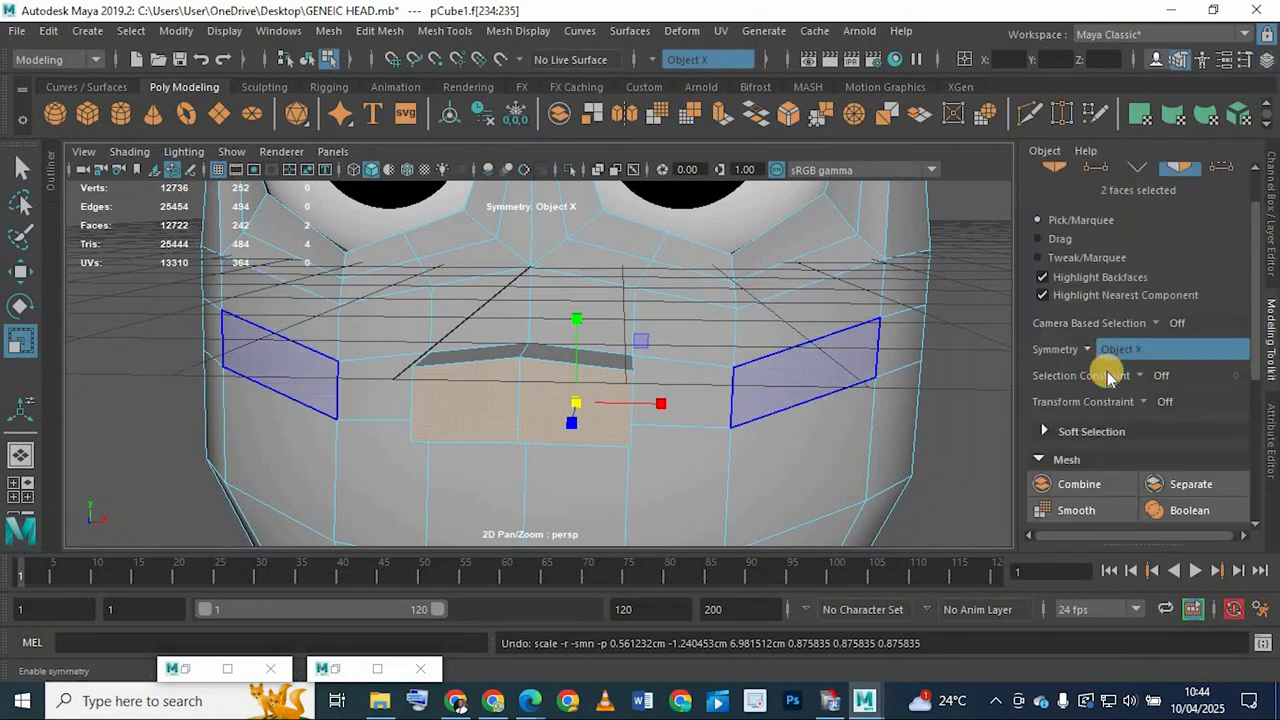
left_click(1113, 352)
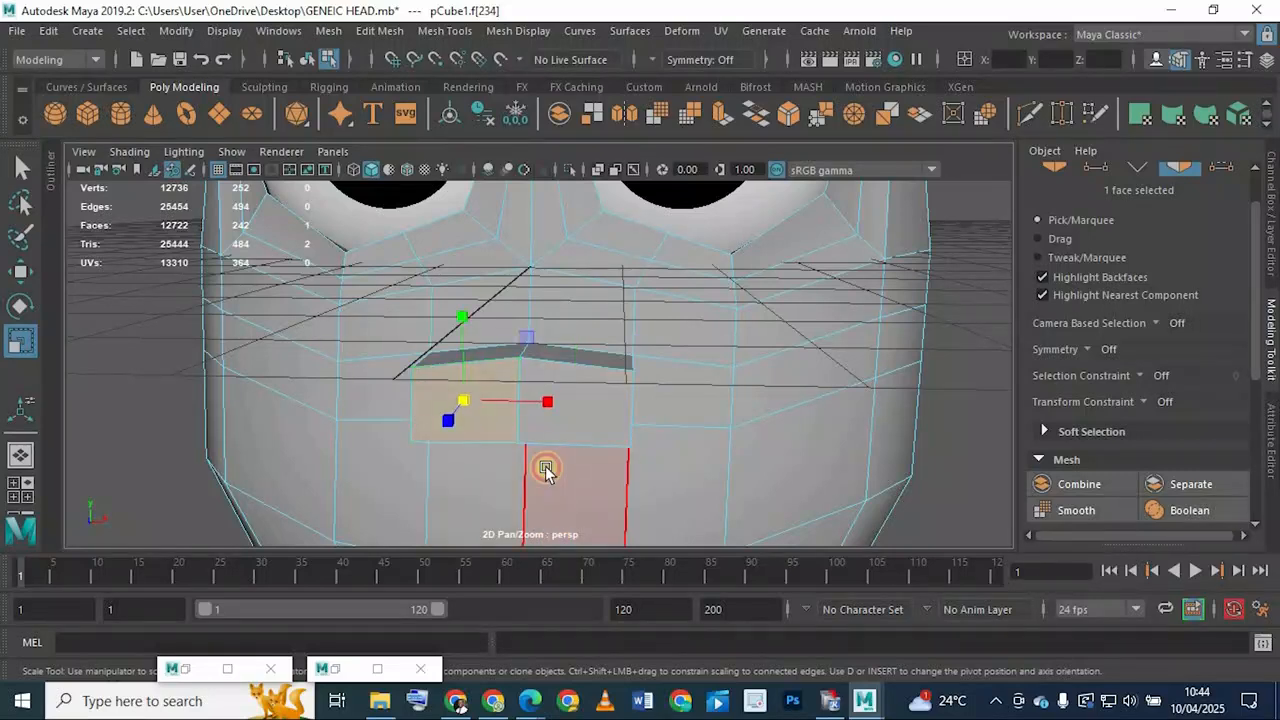
left_click(546, 471)
left_click(560, 408)
left_click(445, 408, "shift")
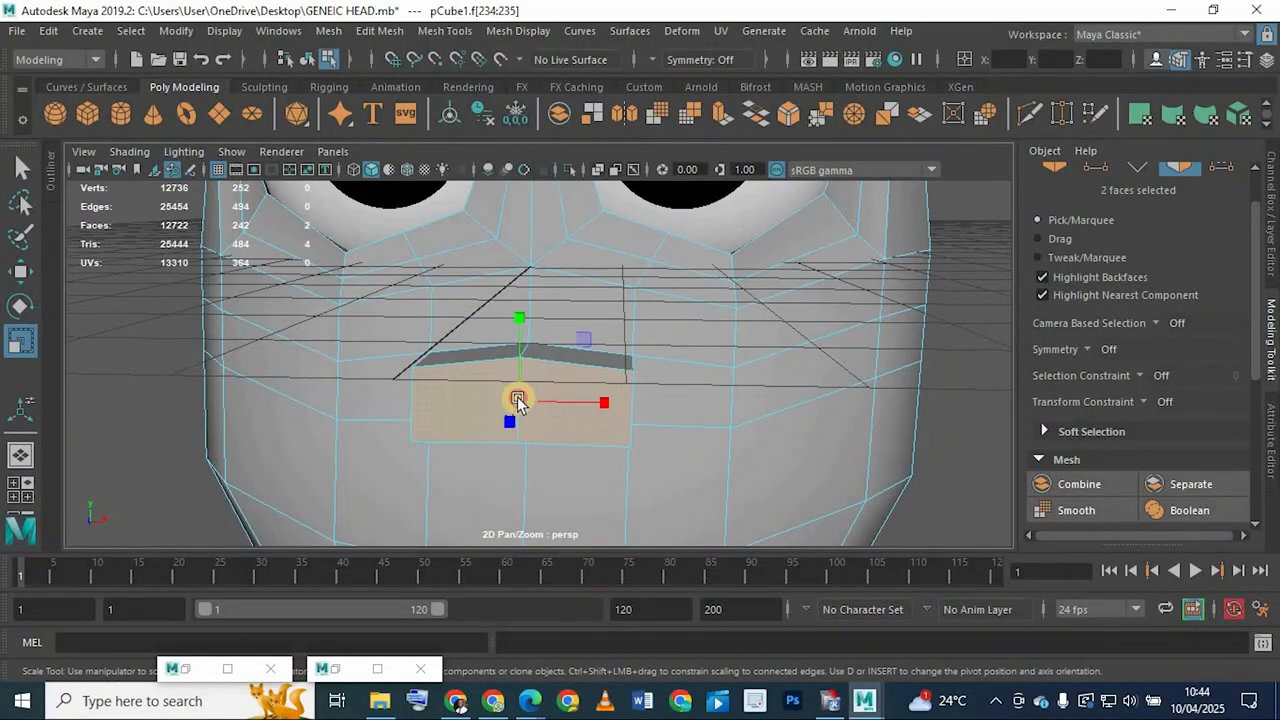
left_click_drag(518, 400, 497, 399)
Raise the centre vertex where the nose top meets the face and lower the matching centre vertex under the nose
left_click_drag(587, 428, 609, 364, "alt")
scroll(687, 354, "up", 10)
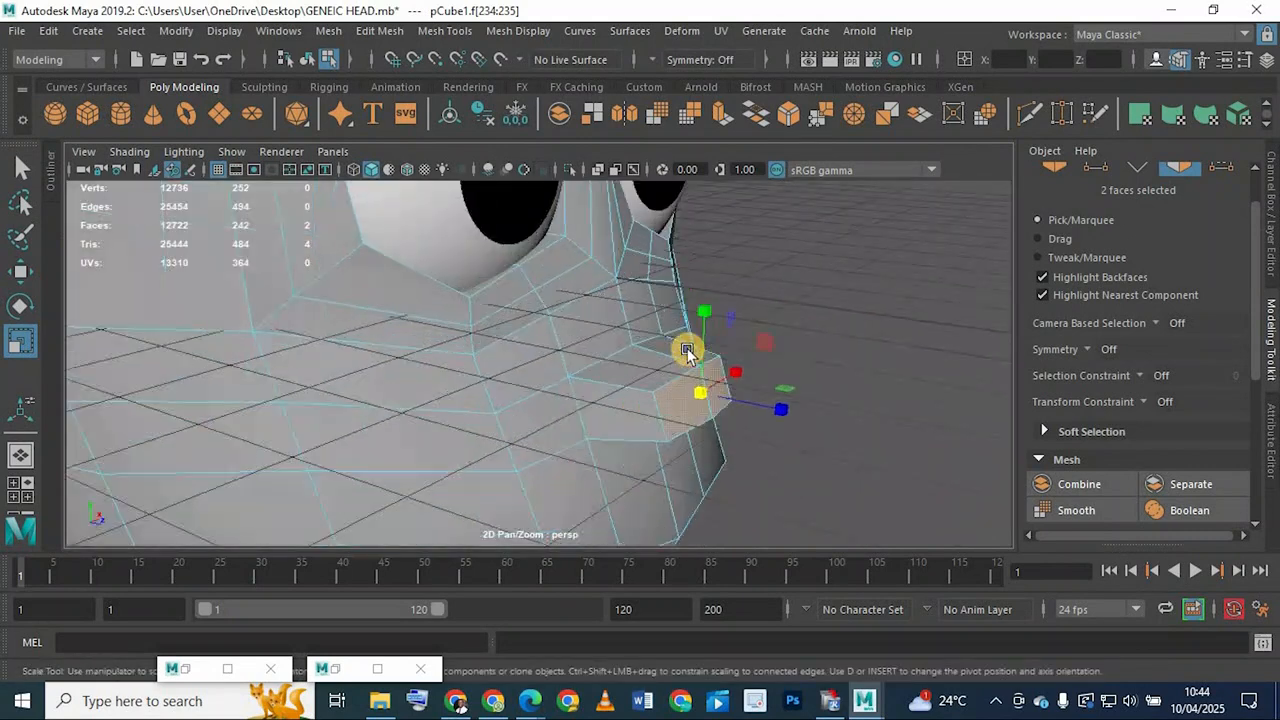
right_click_drag(687, 350, 586, 151)
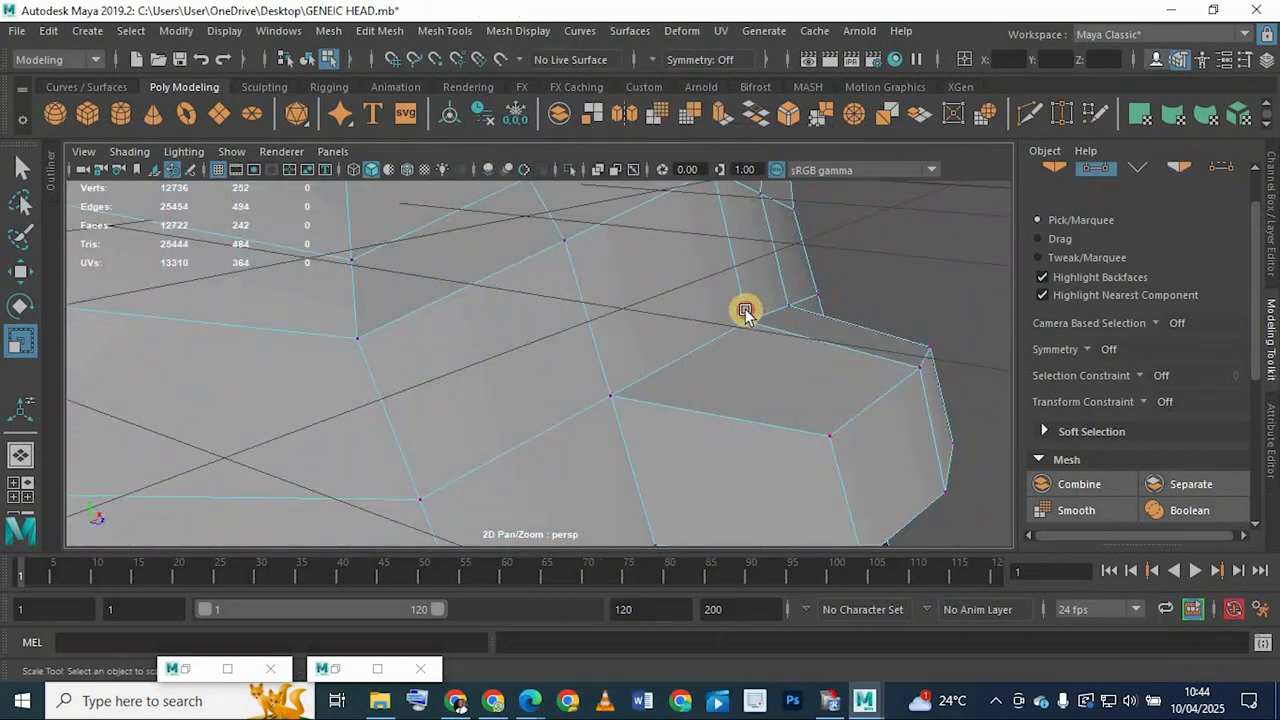
left_click(744, 310)
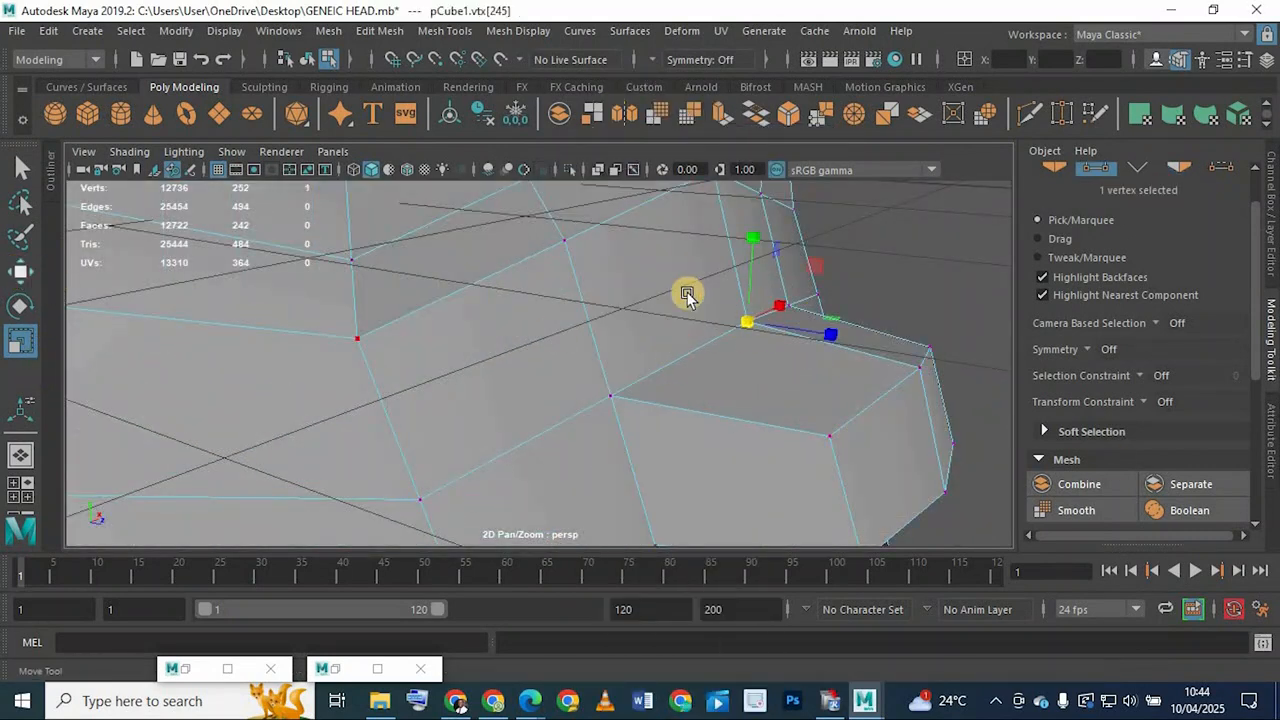
key("w")
right_click_drag(775, 304, 752, 245)
left_click_drag(749, 190, 748, 176)
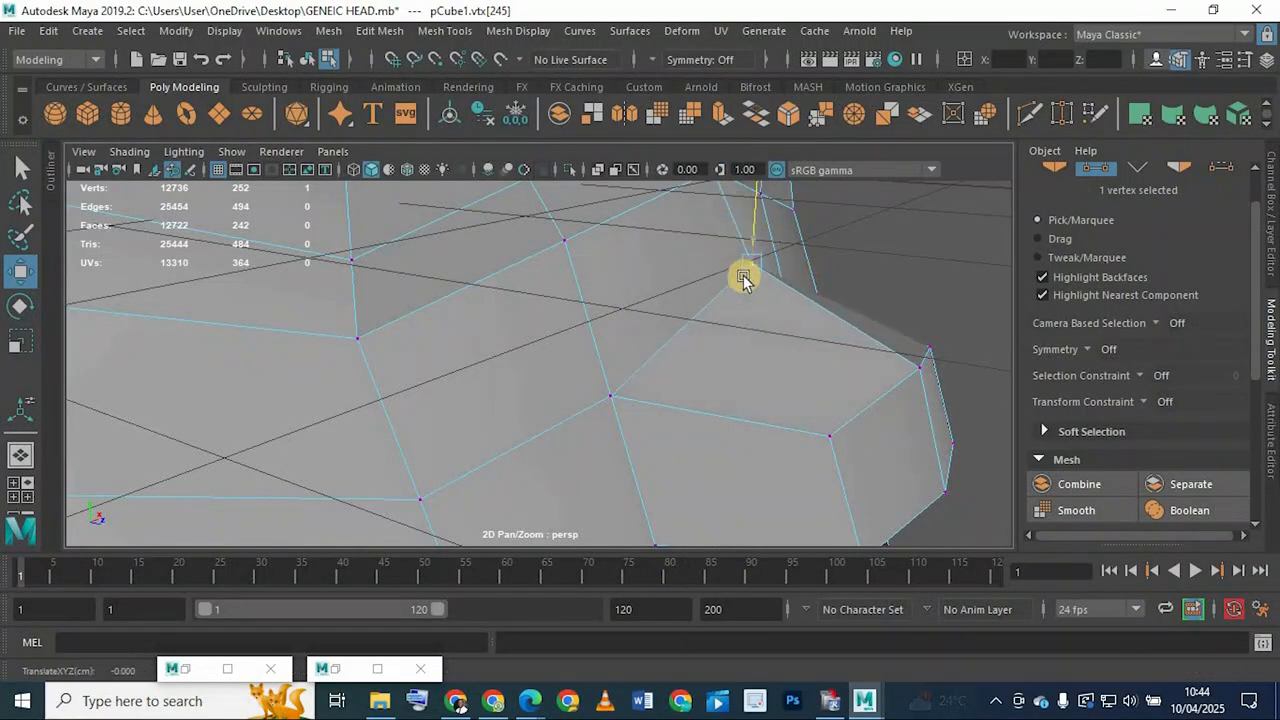
left_click_drag(743, 275, 643, 436, "alt")
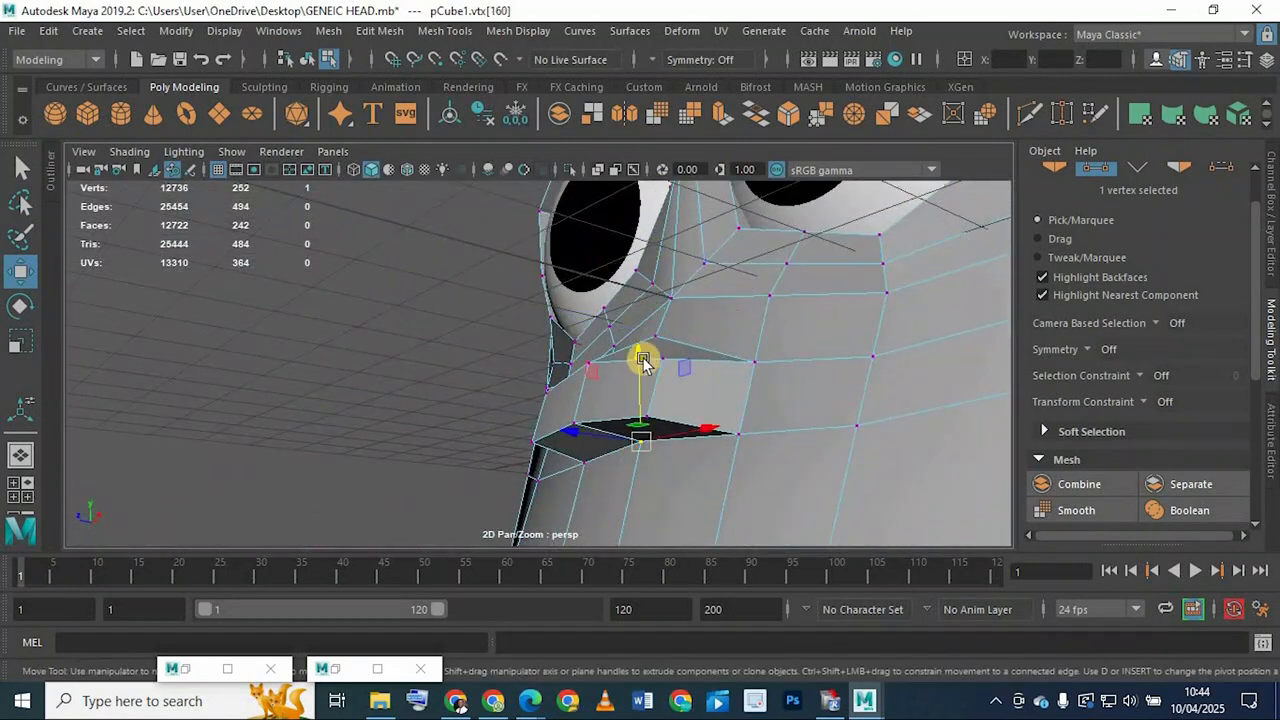
left_click_drag(643, 362, 630, 388)
Turn on Object X symmetry and adjust the sideways positions of the nose's upper and lower front corner vertices
left_click_drag(607, 437, 800, 323, "alt")
scroll(603, 400, "up", 2)
left_click_drag(715, 362, 634, 375, "alt")
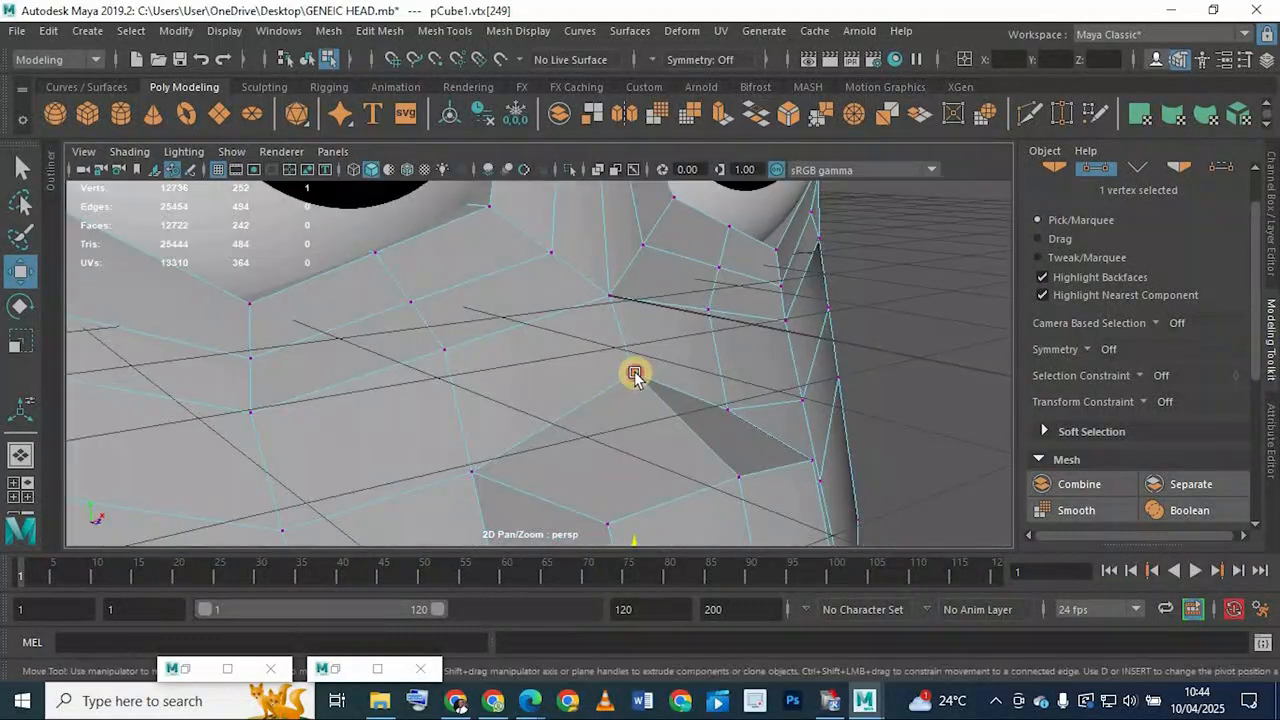
left_click_drag(563, 327, 537, 385, "alt")
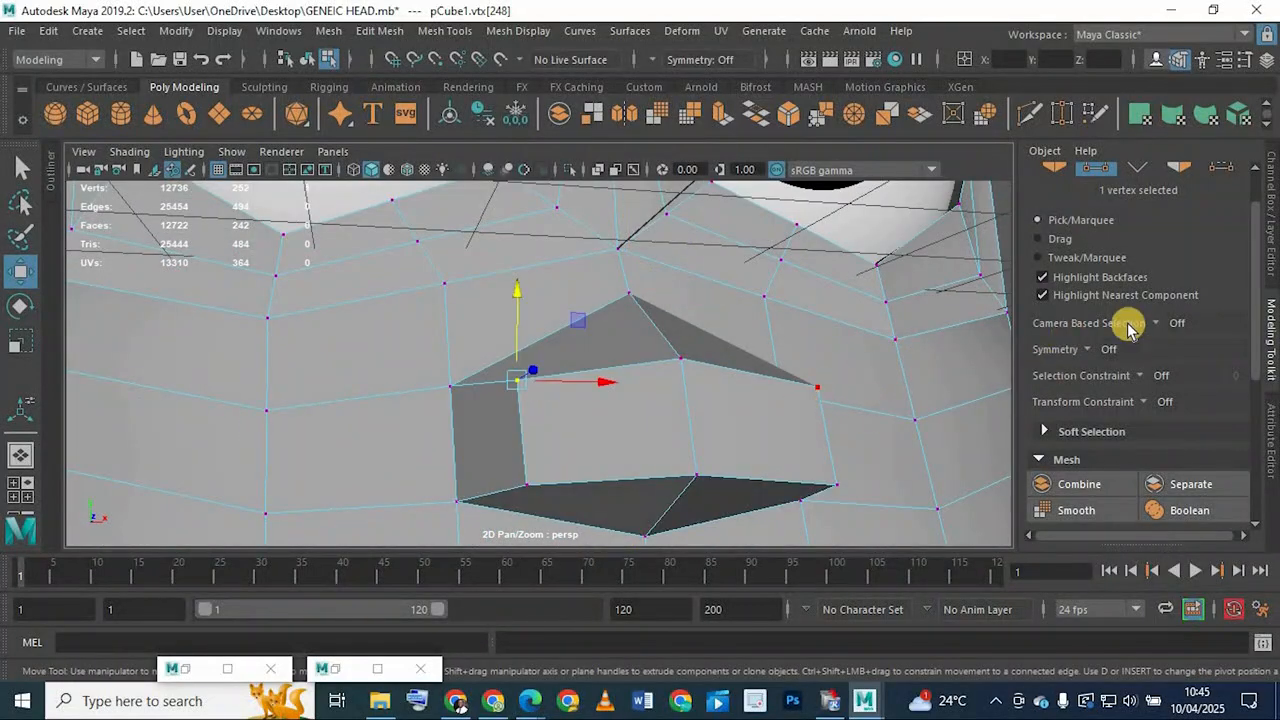
left_click(1092, 350)
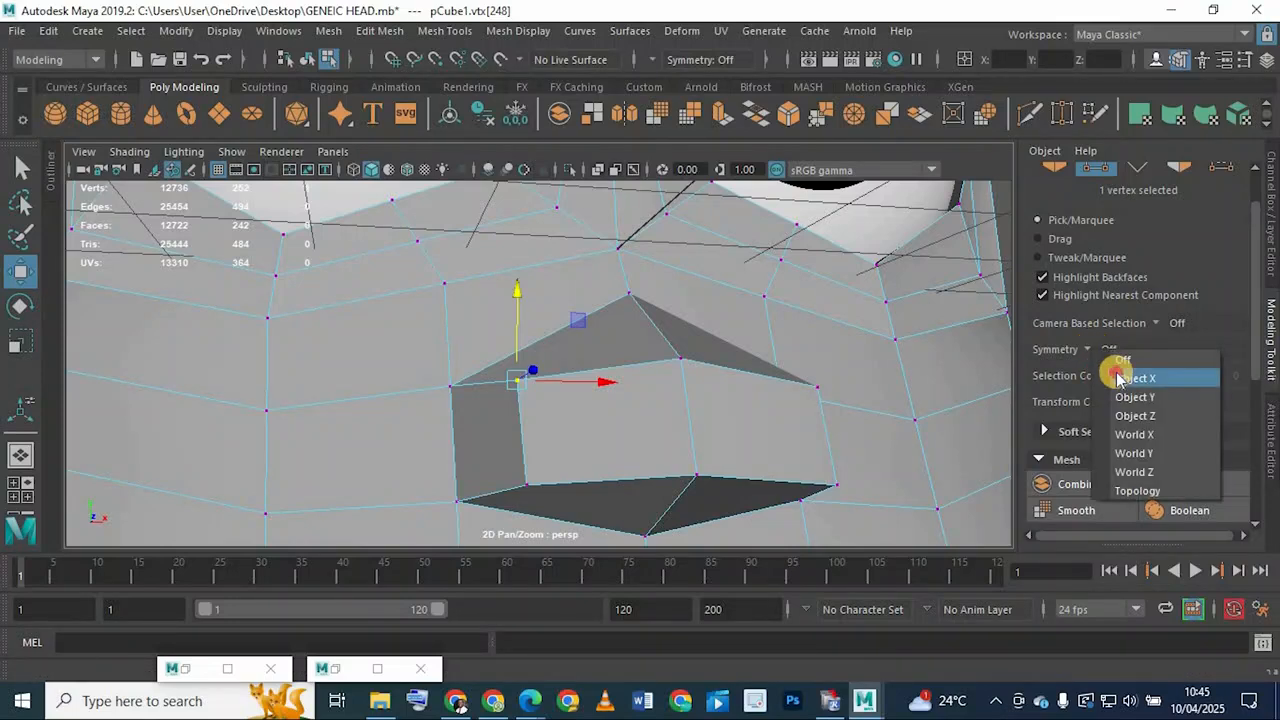
left_click(1122, 378)
left_click_drag(643, 351, 574, 377, "alt")
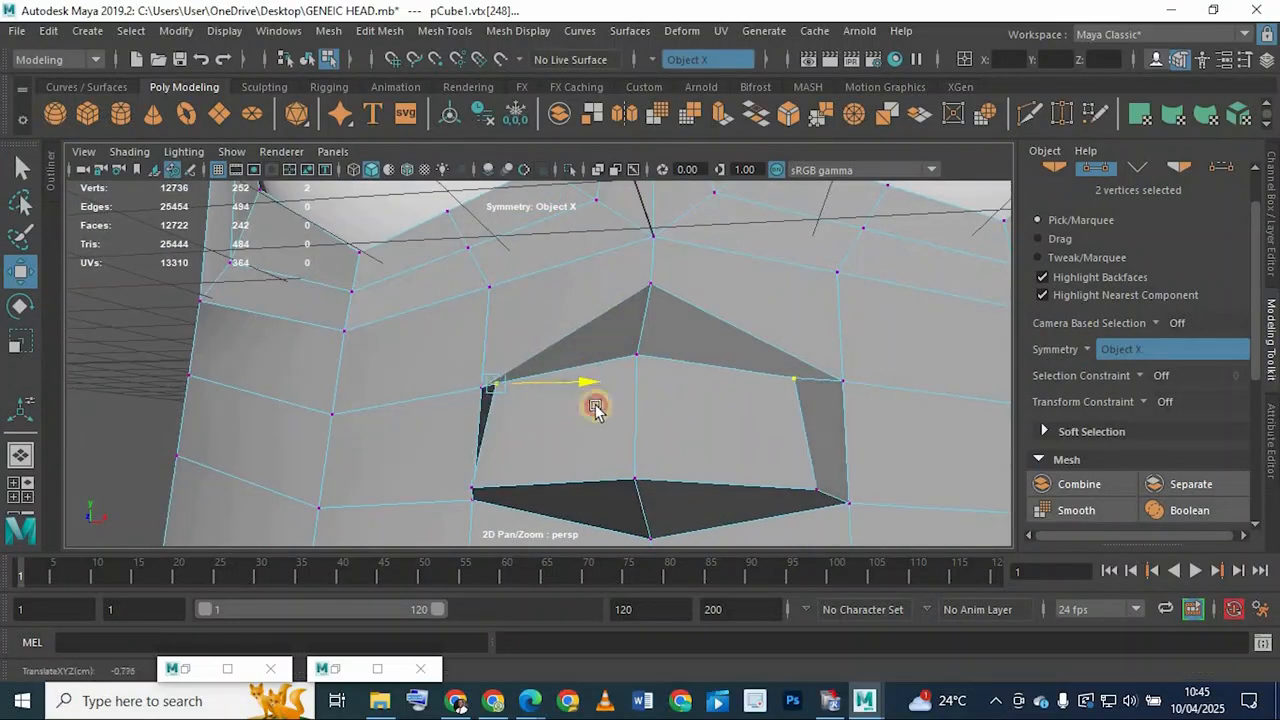
left_click(812, 492)
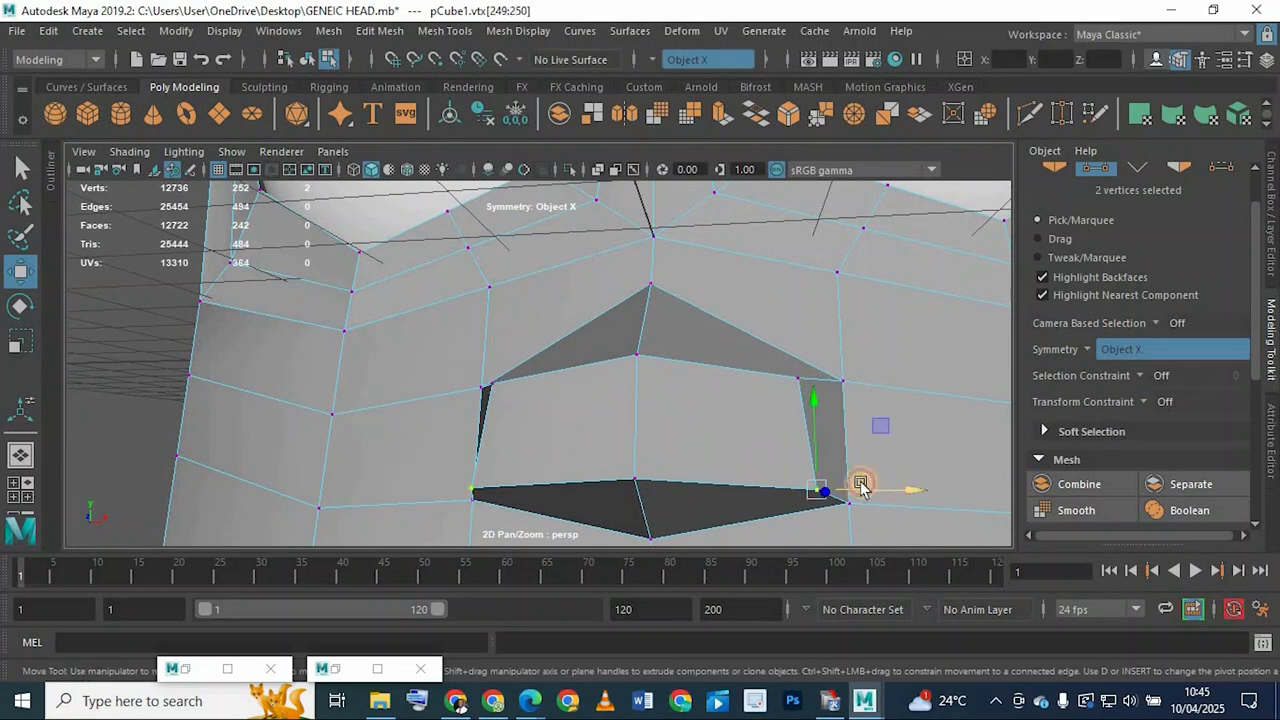
left_click_drag(862, 487, 840, 486)
left_click_drag(662, 445, 565, 400, "alt")
left_click_drag(643, 407, 600, 330)
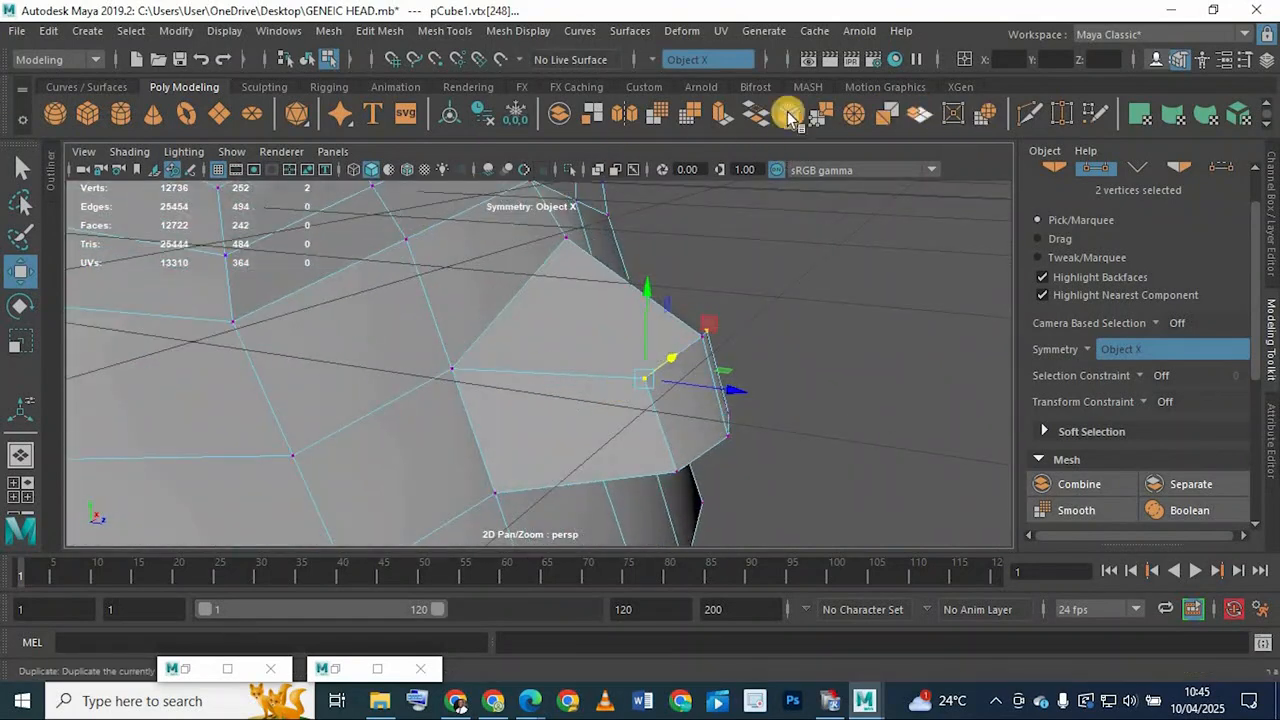
Insert one edge loop around the extruded nose, midway between its base on the face and its front faces
scroll(370, 116, "down", 1)
left_click(348, 120)
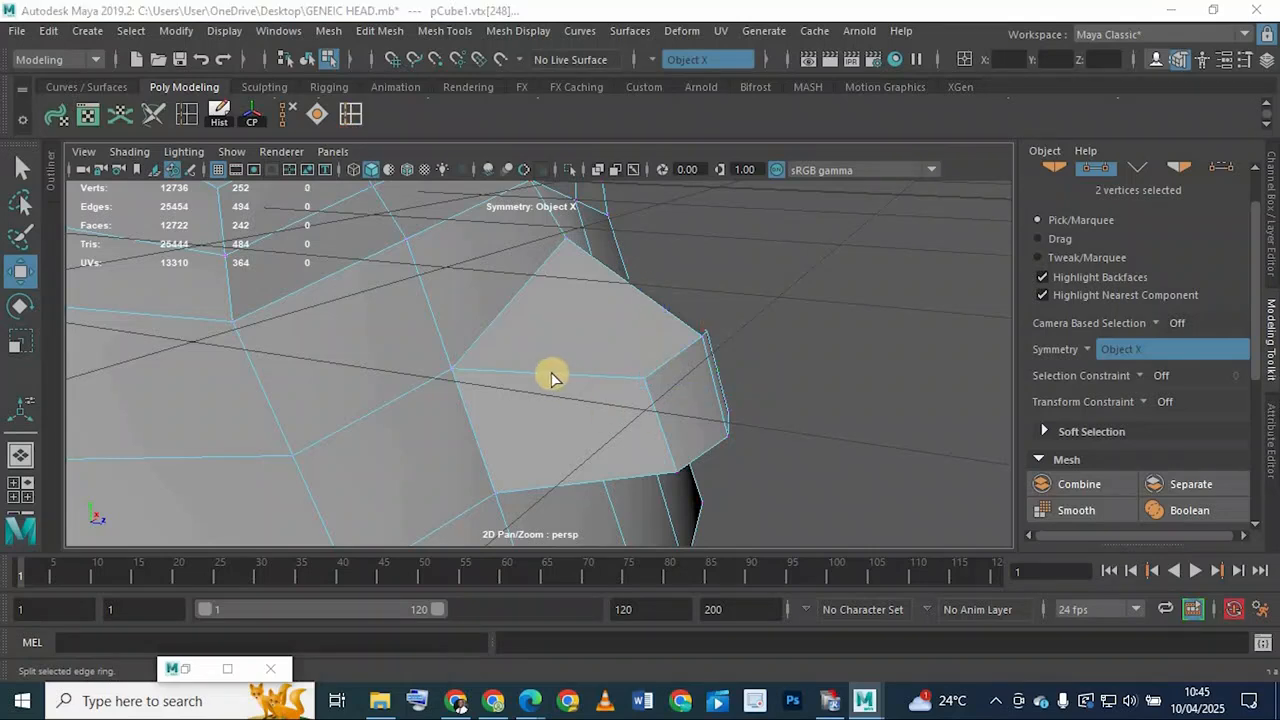
left_click(551, 376)
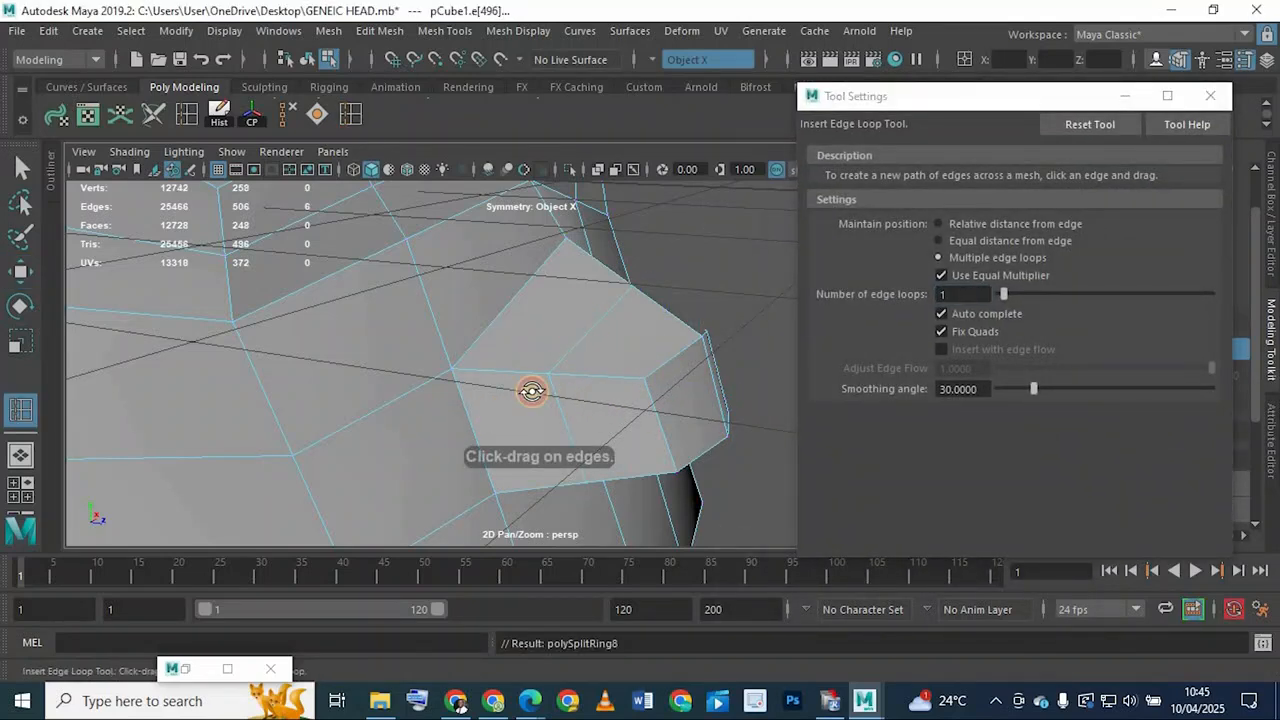
left_click_drag(531, 391, 433, 327, "alt")
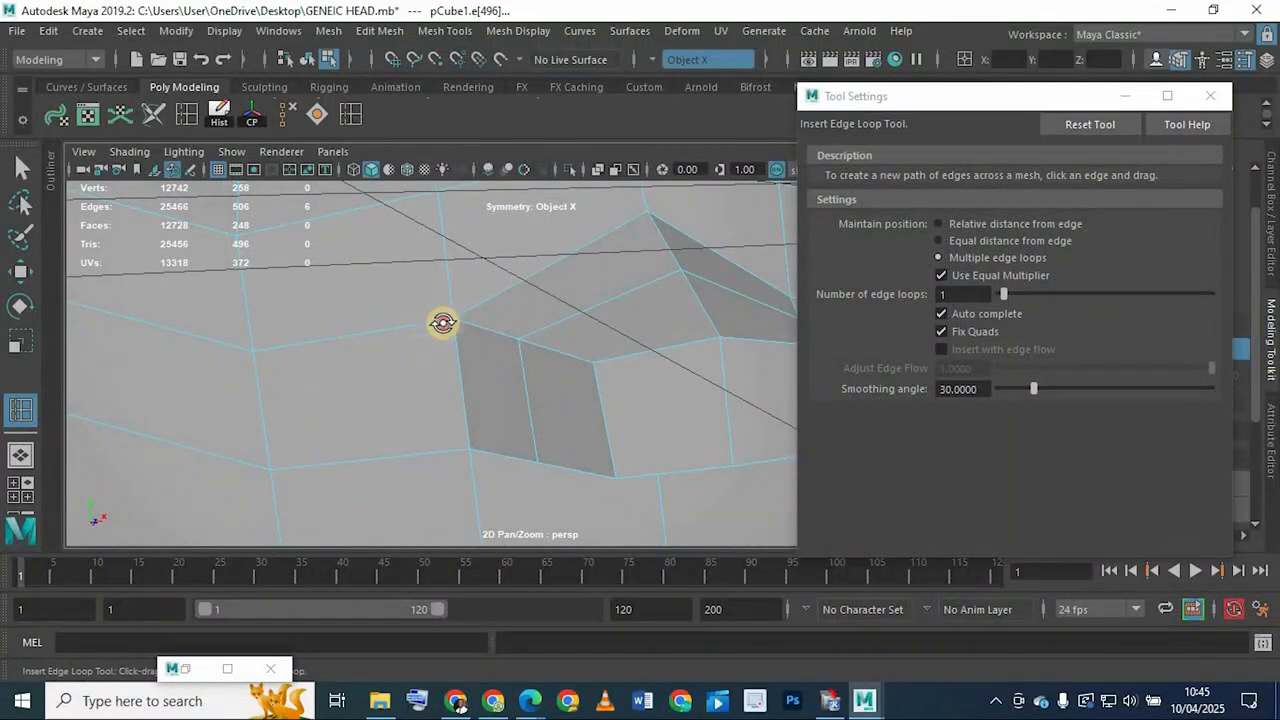
left_click_drag(443, 323, 450, 355, "alt")
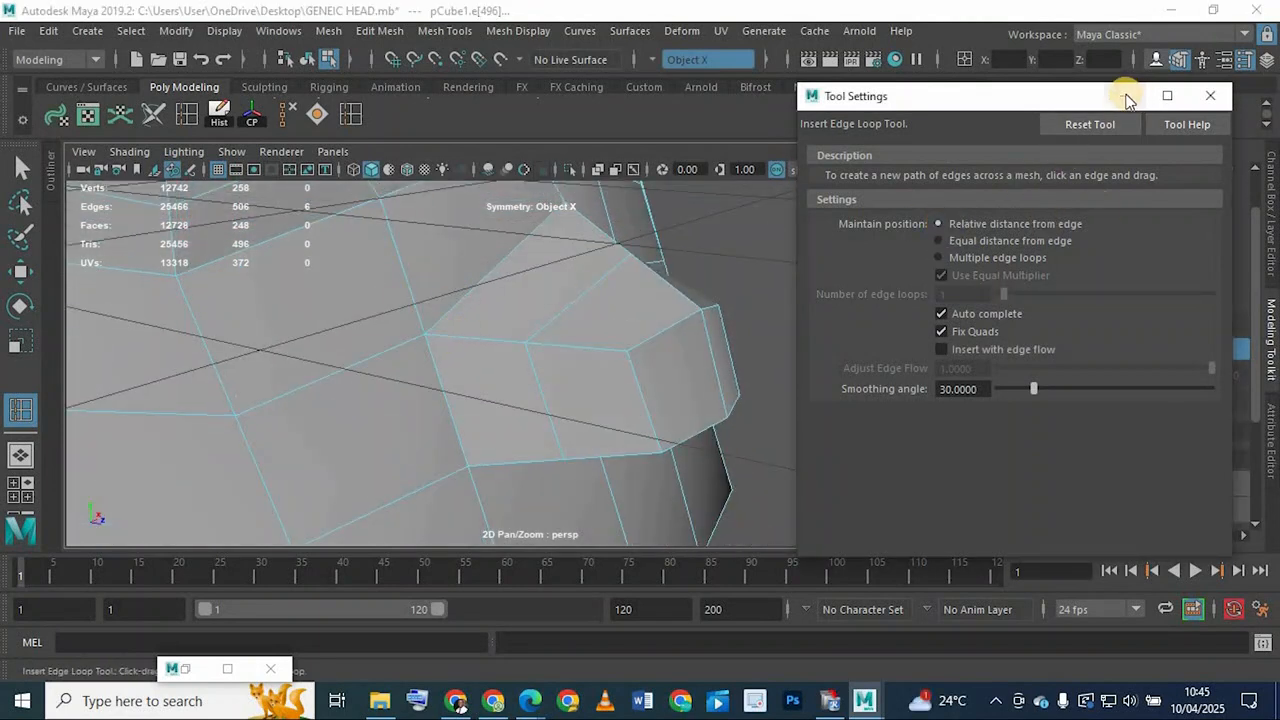
Select the symmetric pair of edges of the new loop on top of the nose and move them upward
left_click_drag(526, 403, 537, 373, "alt")
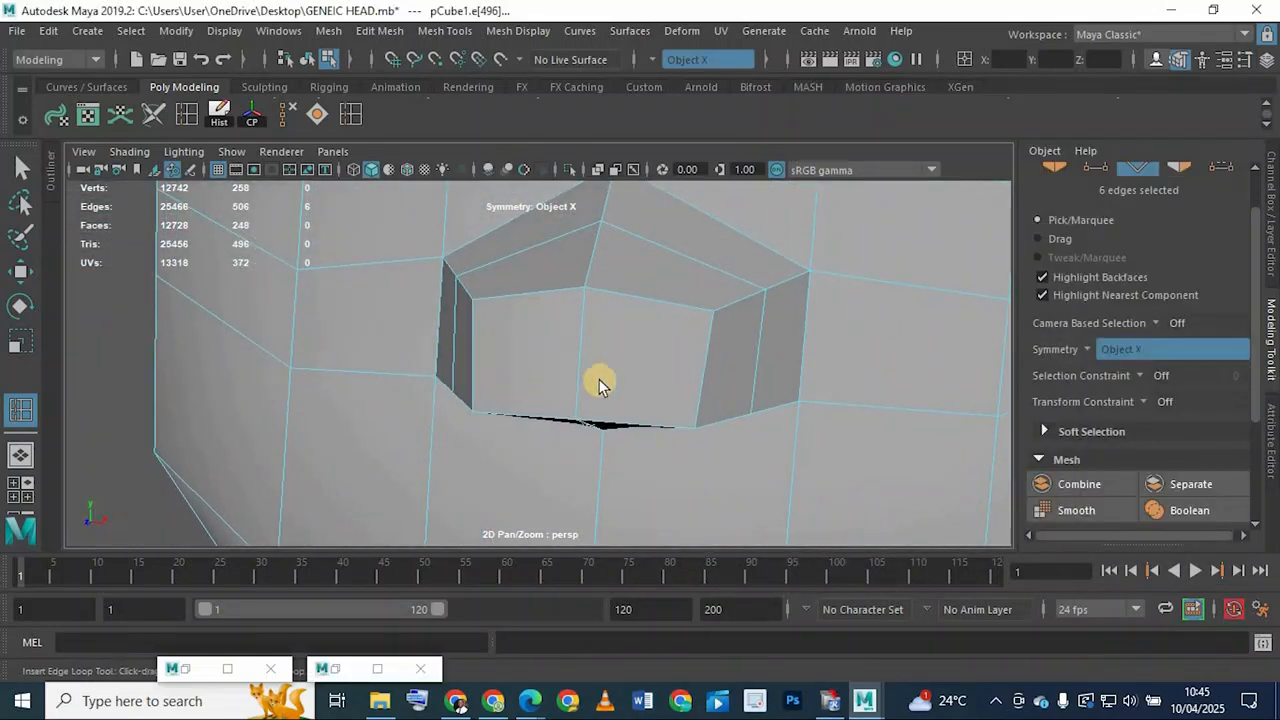
left_click_drag(601, 240, 691, 271, "alt")
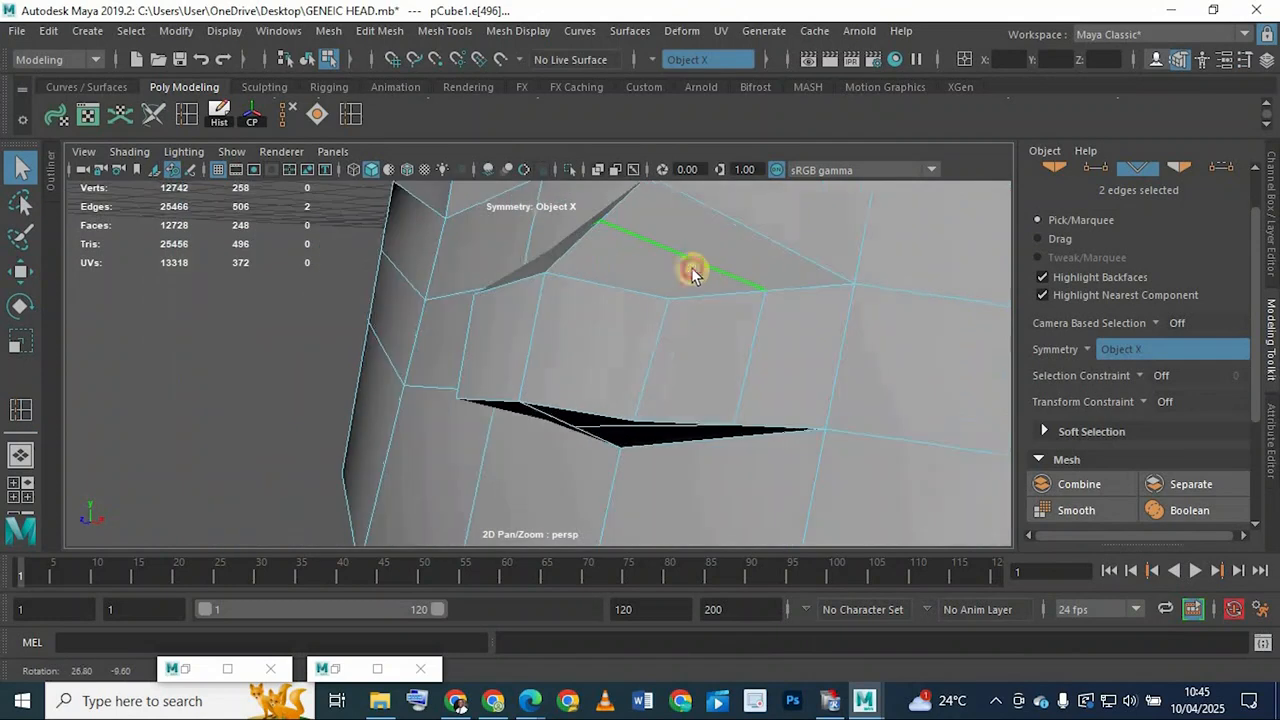
left_click(691, 271)
left_click(25, 279)
left_click_drag(670, 328, 661, 290, "alt")
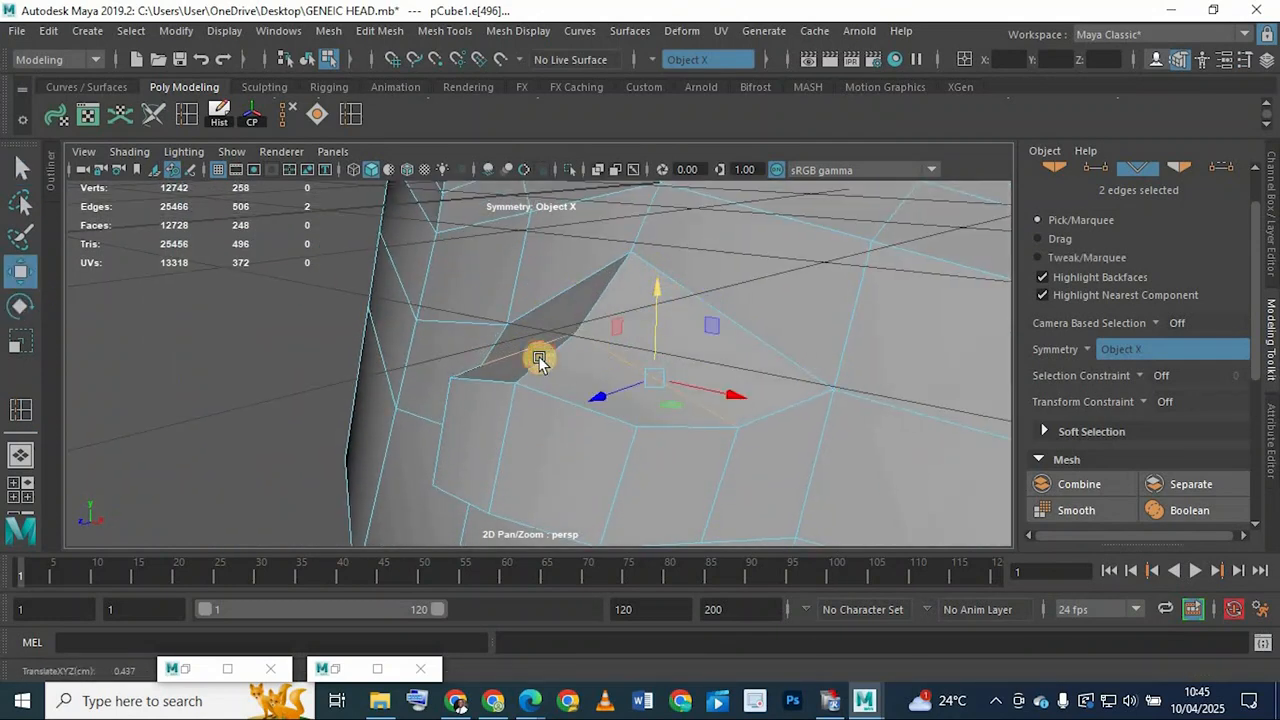
Examine the nose shape in profile, close up and from the front together with the eyes
left_click_drag(540, 360, 523, 354, "alt")
right_click_drag(523, 354, 609, 410, "alt")
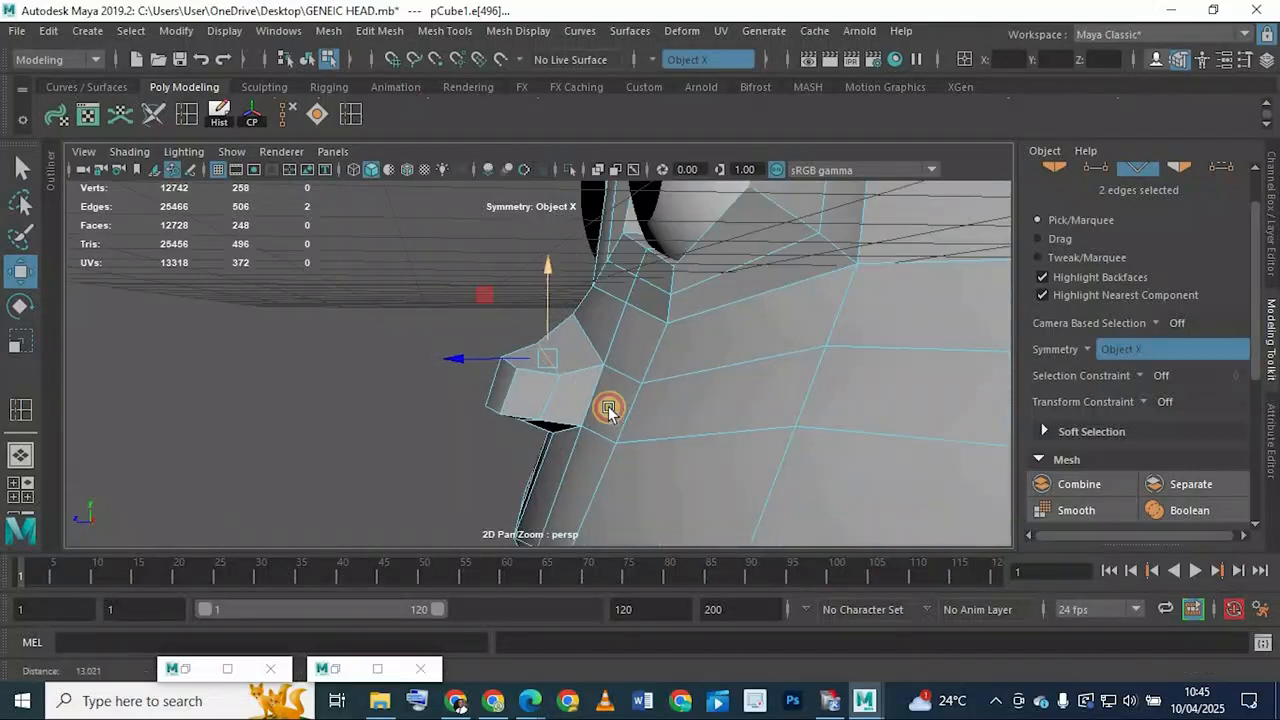
left_click_drag(609, 410, 563, 457, "alt")
right_click_drag(563, 457, 611, 449, "alt")
middle_click_drag(845, 390, 846, 420, "alt")
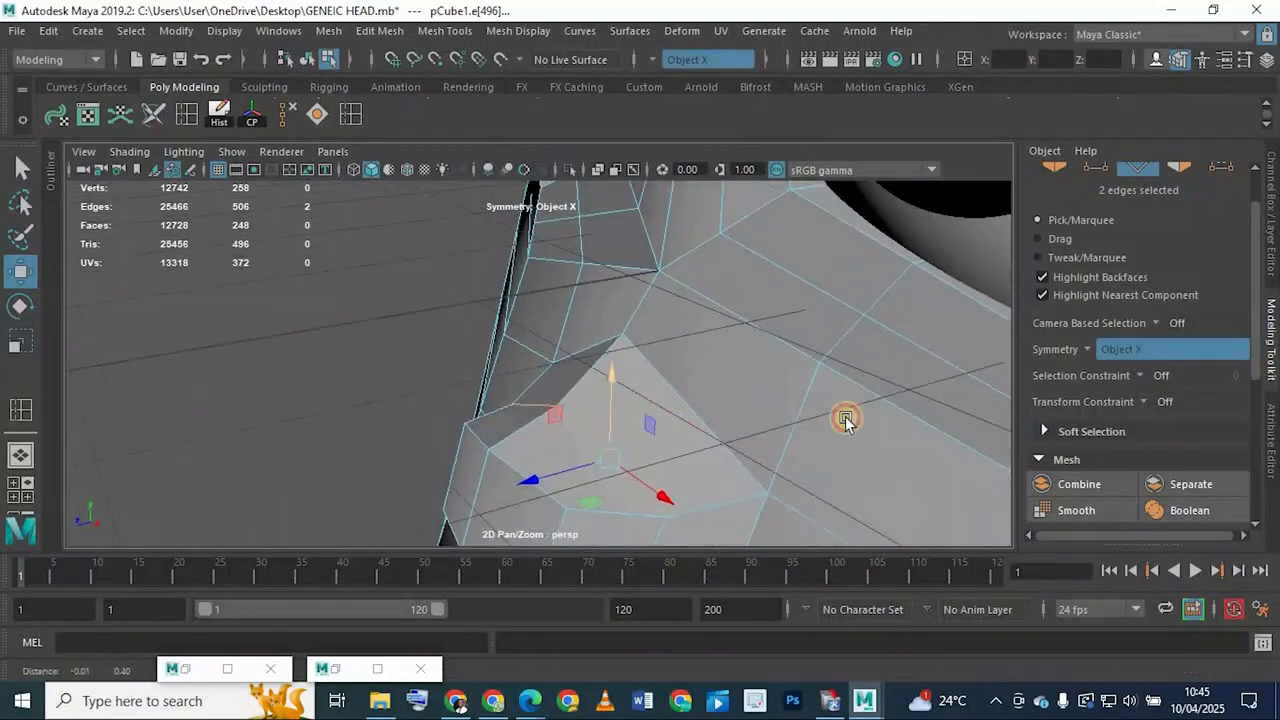
left_click_drag(845, 420, 482, 448, "alt")
middle_click_drag(482, 448, 480, 443, "alt")
key("1")
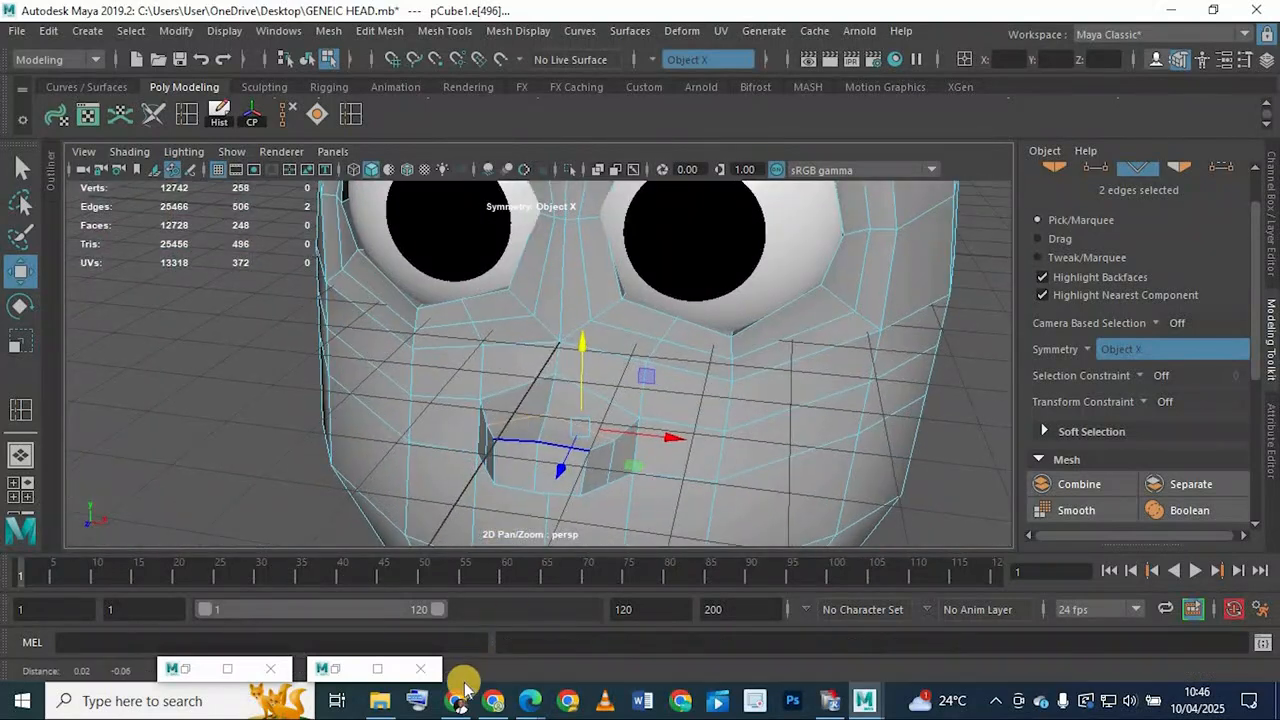
Check the nose on the character model sheet in the browser and compare it with the modelled nose from the front
left_click(457, 699)
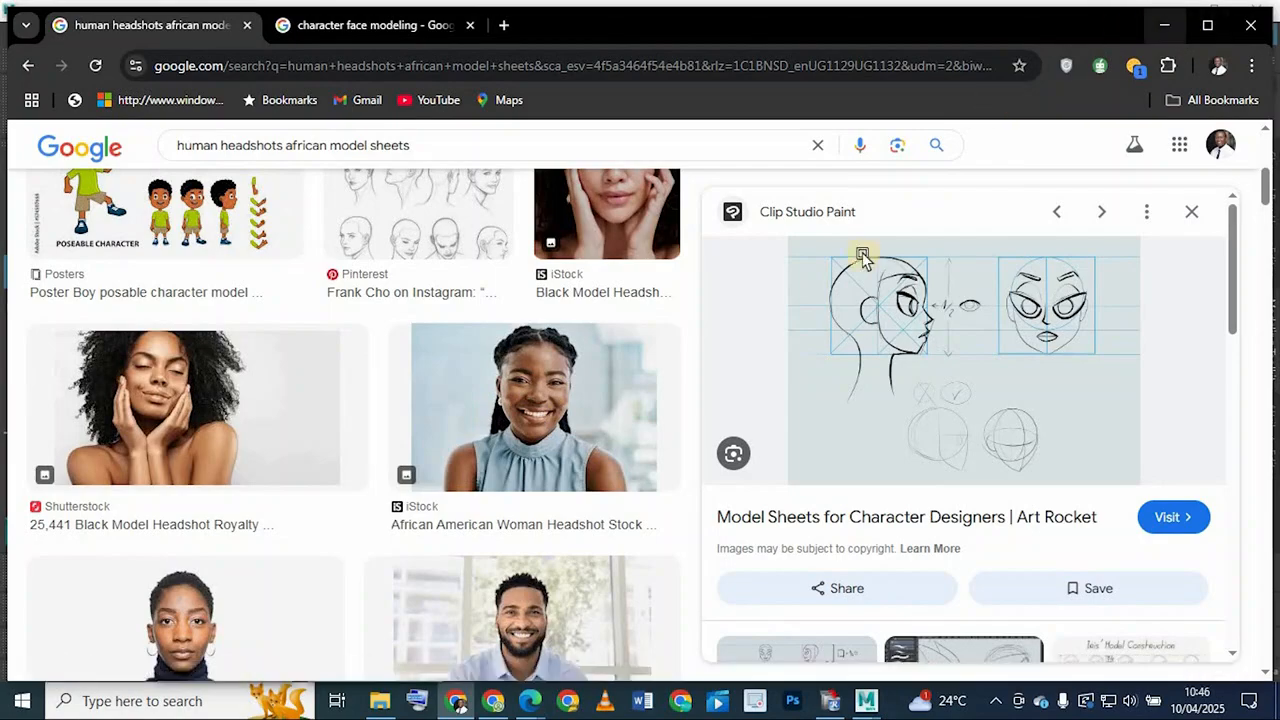
left_click(1166, 25)
scroll(632, 373, "up", 5)
left_click_drag(632, 372, 656, 328, "alt")
left_click_drag(618, 428, 494, 457, "alt")
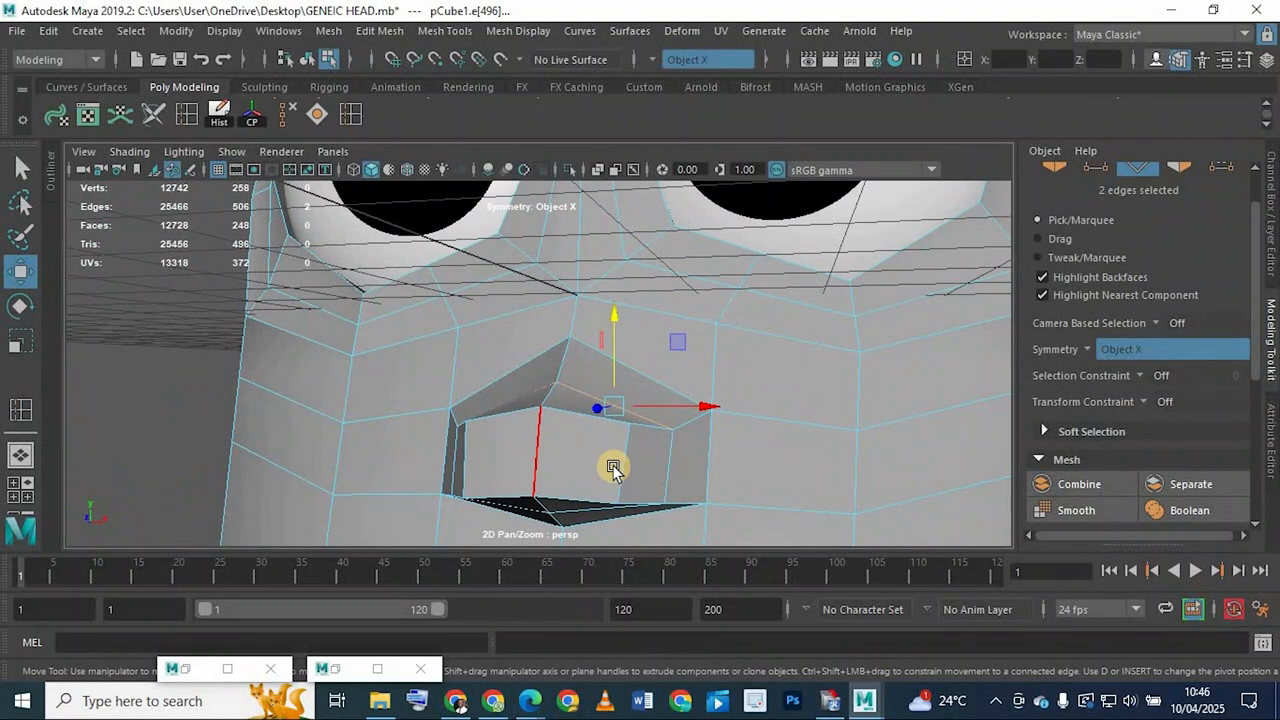
left_click_drag(549, 440, 1075, 60, "alt")
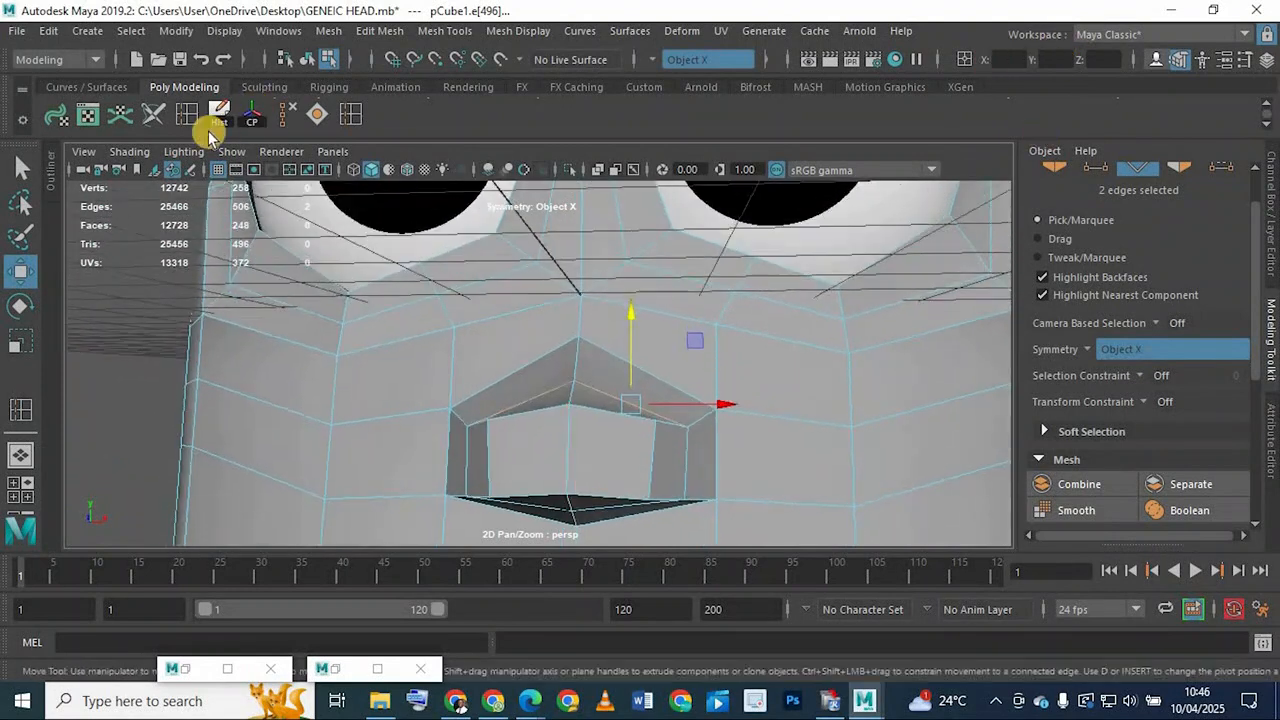
Insert one horizontal edge loop around the head through the middle of the nose, using the Multiple edge loops option set to 1
left_click(350, 115)
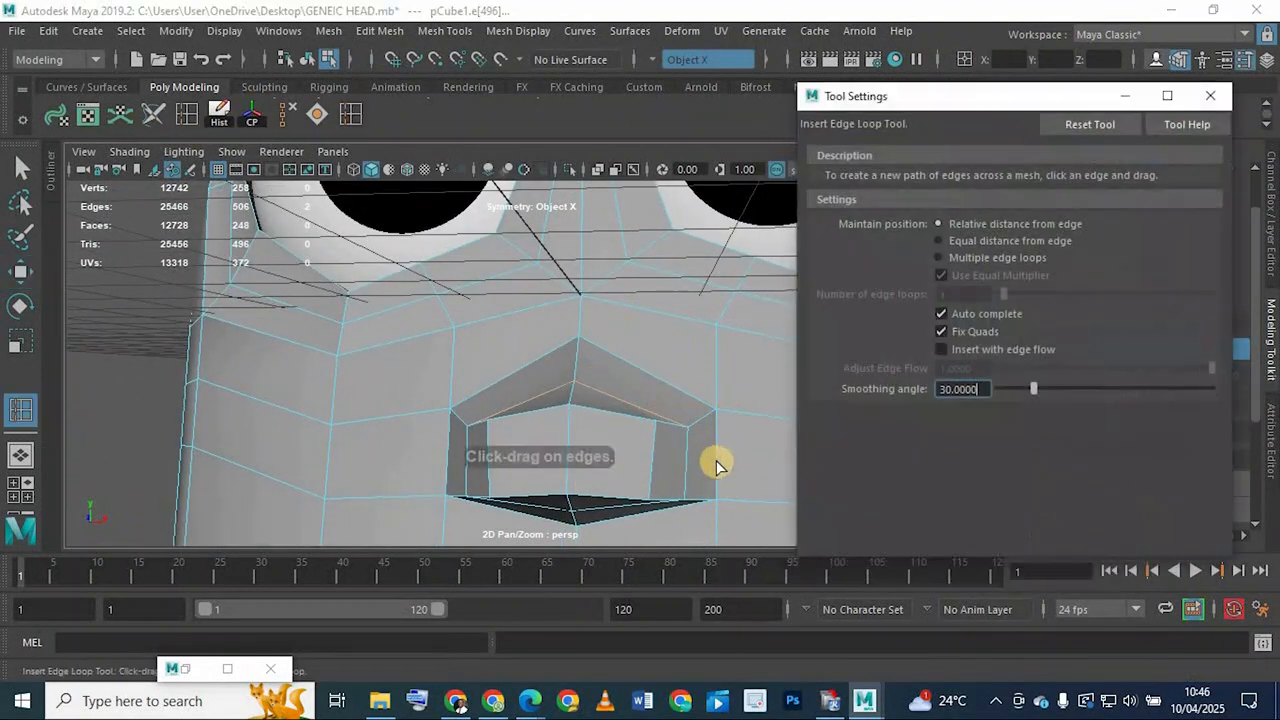
left_click(706, 464)
left_click_drag(636, 469, 818, 350, "alt")
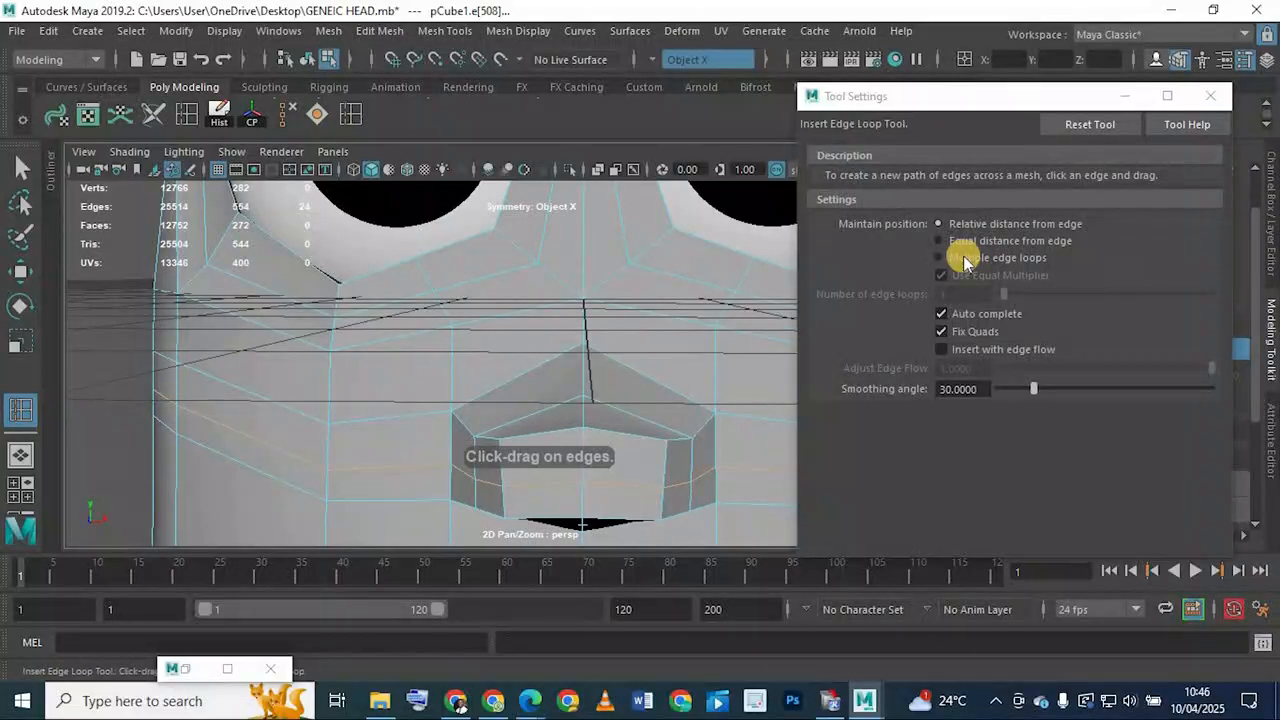
key("ctrl+z")
left_click(965, 259)
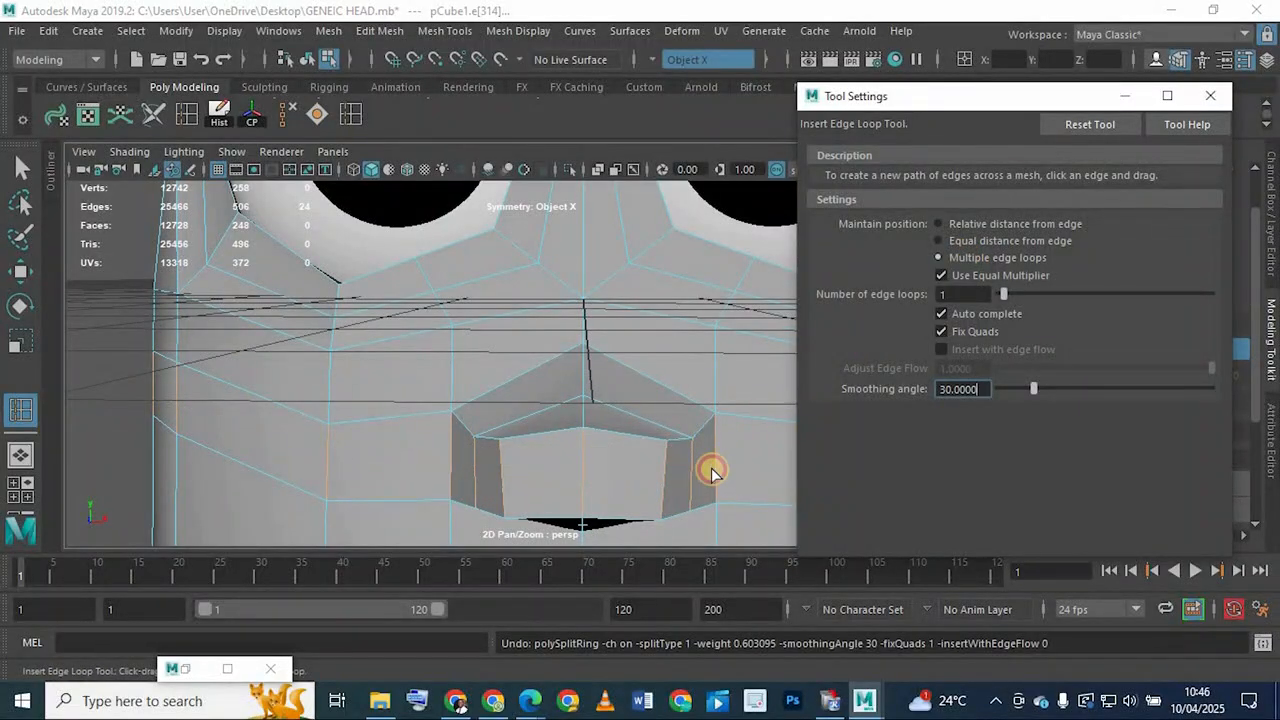
left_click(586, 463)
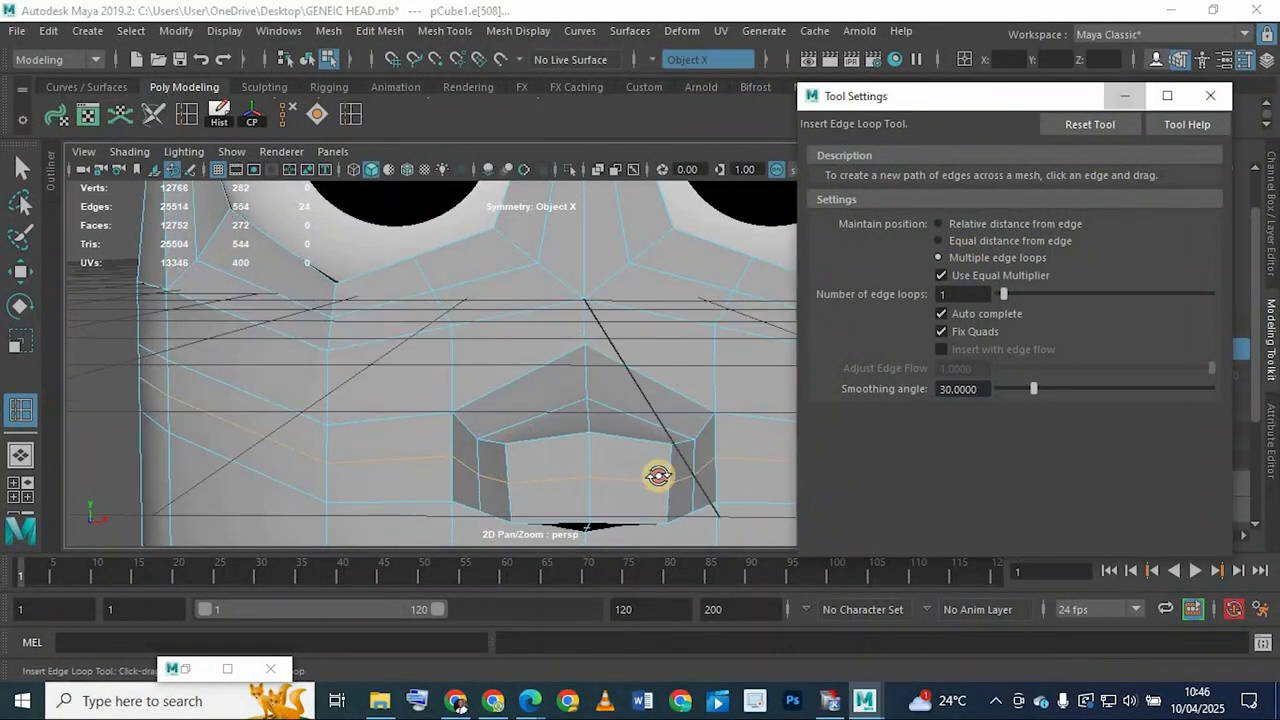
Select the symmetric pair of new loop edges across the front of the nose and move them forward
left_click_drag(658, 476, 588, 428, "alt")
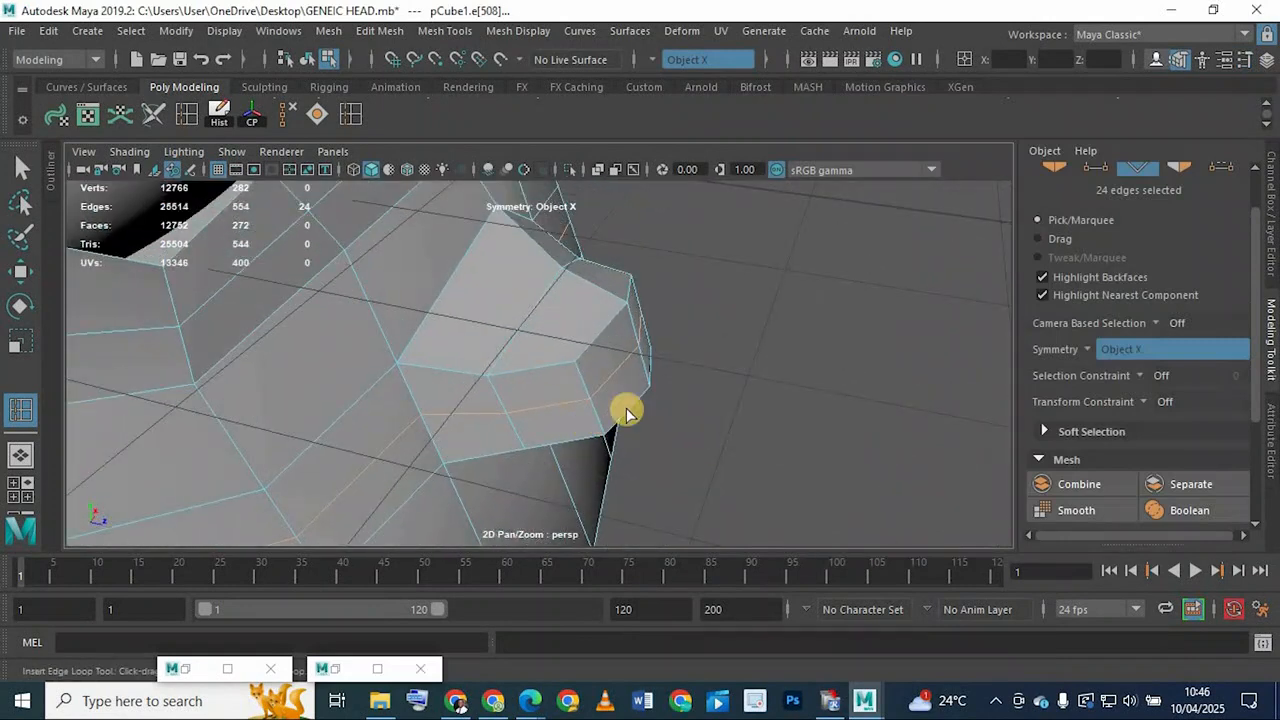
key("q")
left_click(649, 375)
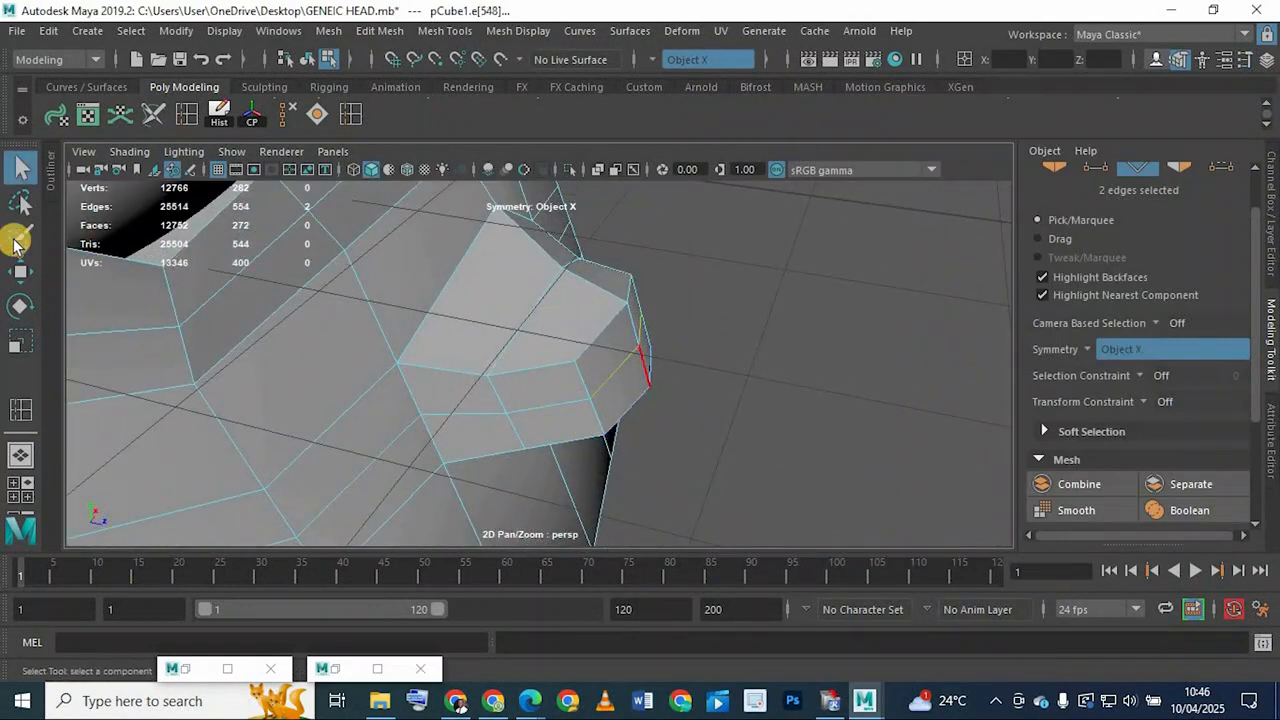
key("w")
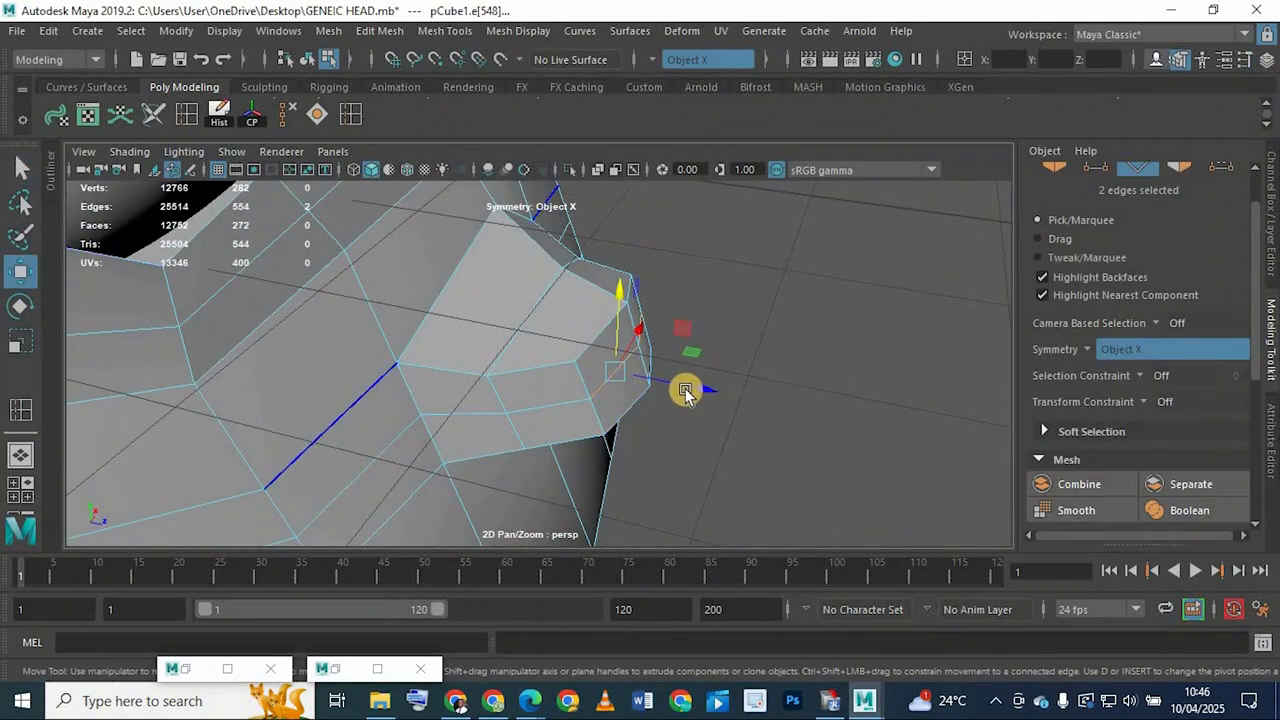
left_click_drag(694, 380, 711, 385)
left_click_drag(494, 260, 810, 460, "alt")
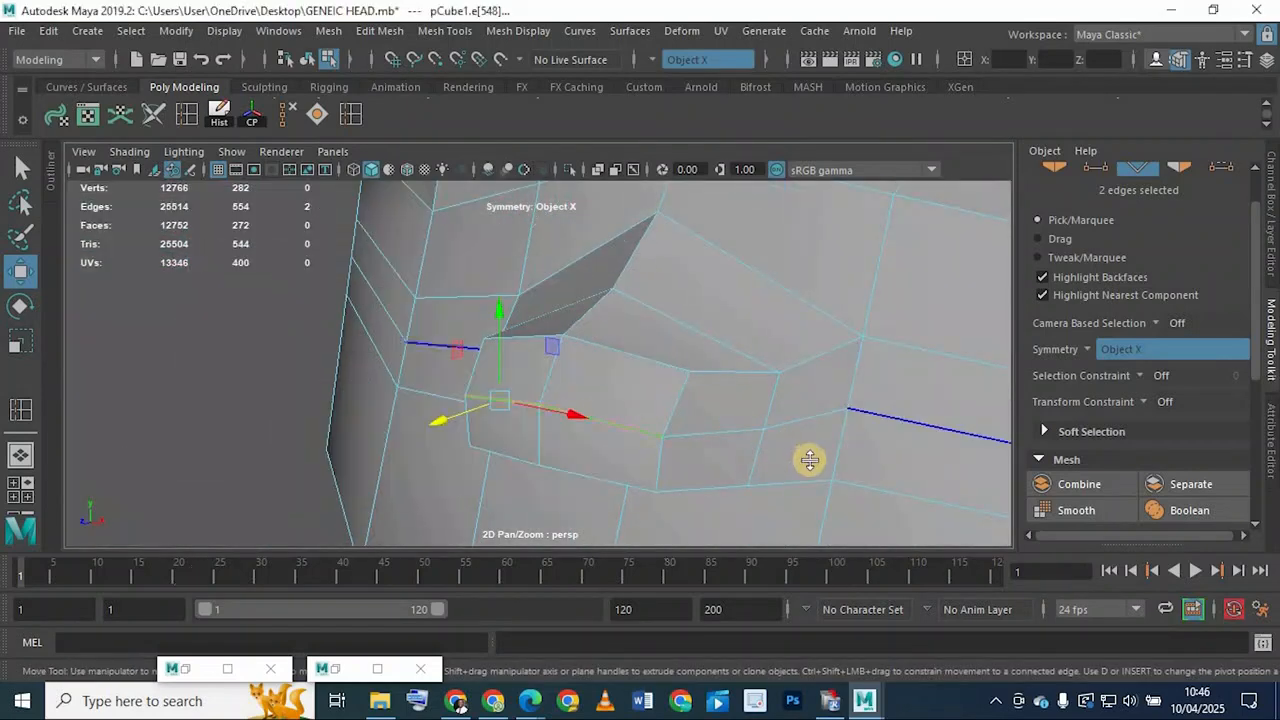
Examine the lower face profile in the side view and compare its mouth and chin with the character model sheet
key("space")
key("space")
middle_click_drag(528, 521, 585, 524, "alt")
scroll(759, 355, "up", 4)
middle_click_drag(763, 368, 766, 388, "alt")
middle_click_drag(665, 521, 656, 361, "alt")
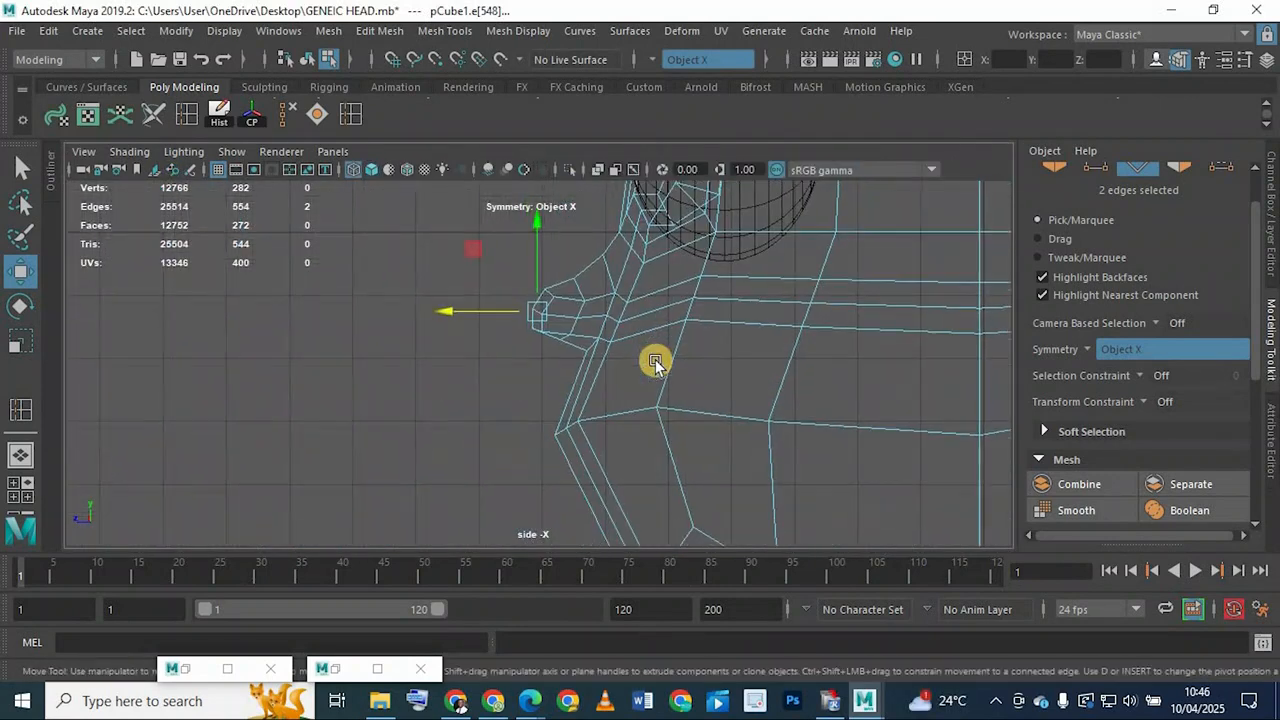
middle_click_drag(590, 395, 573, 335, "alt")
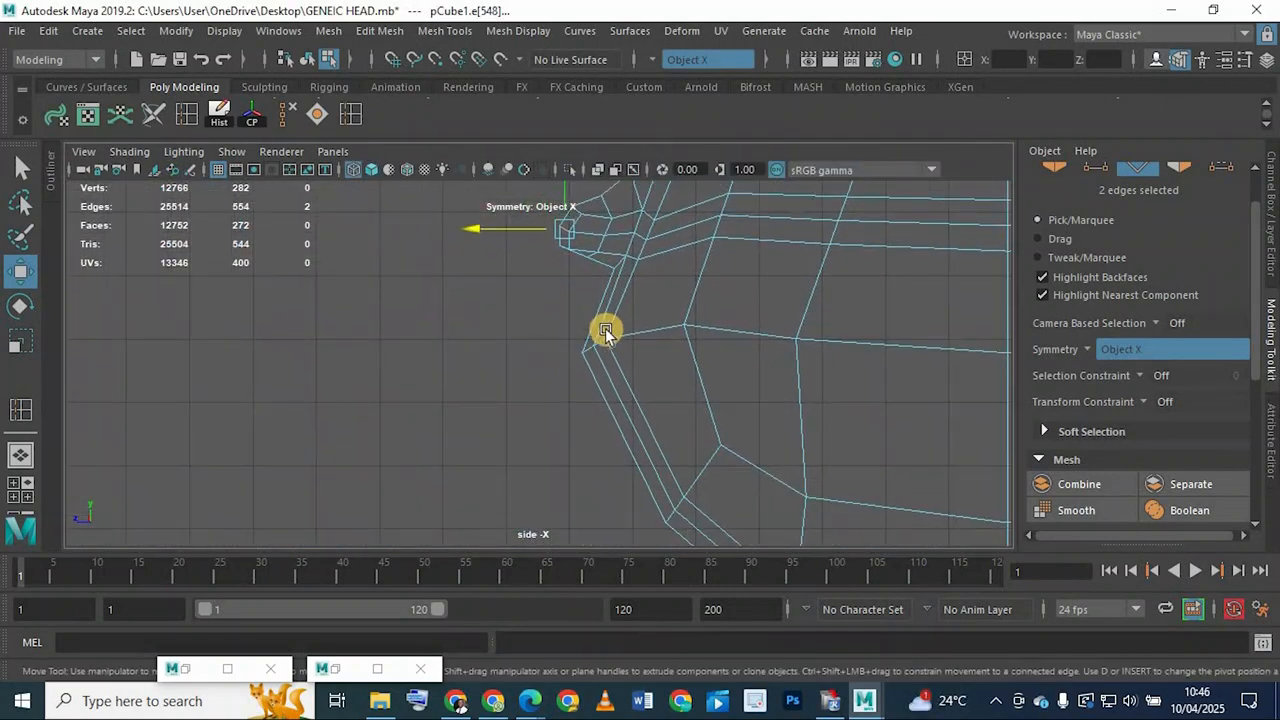
right_click_drag(593, 199, 520, 163)
left_click_drag(525, 295, 655, 391)
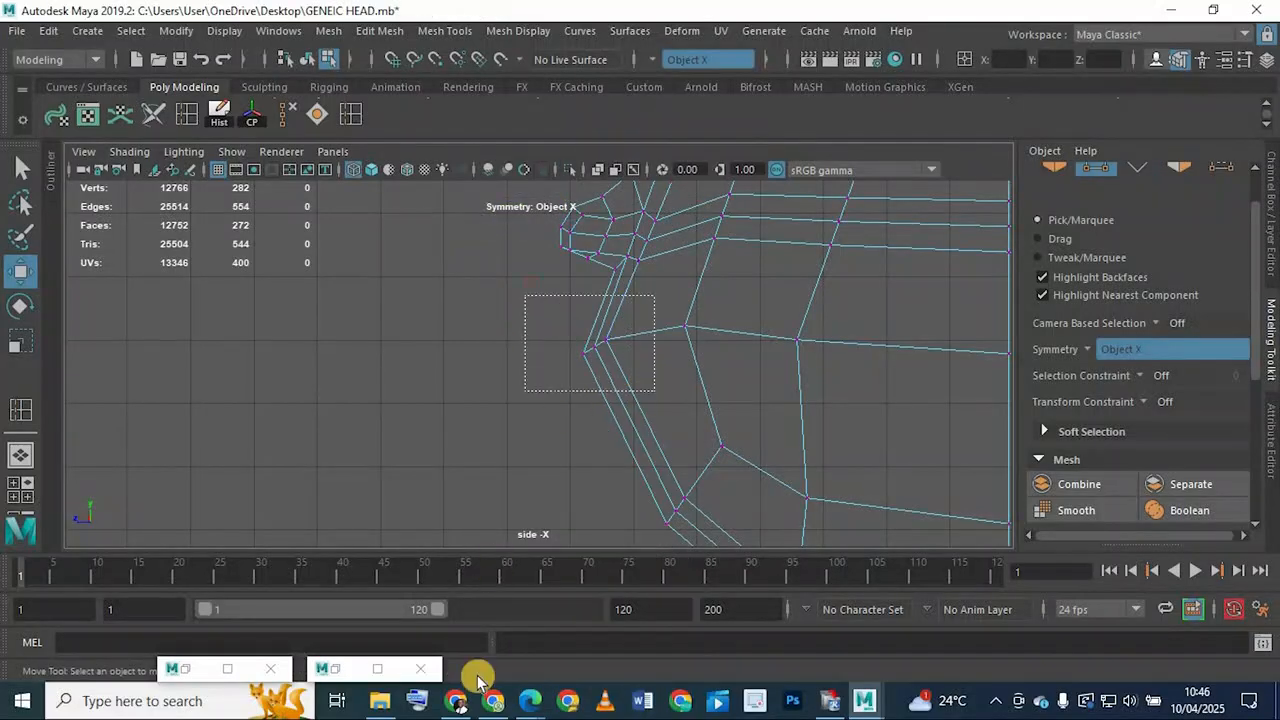
left_click(456, 700)
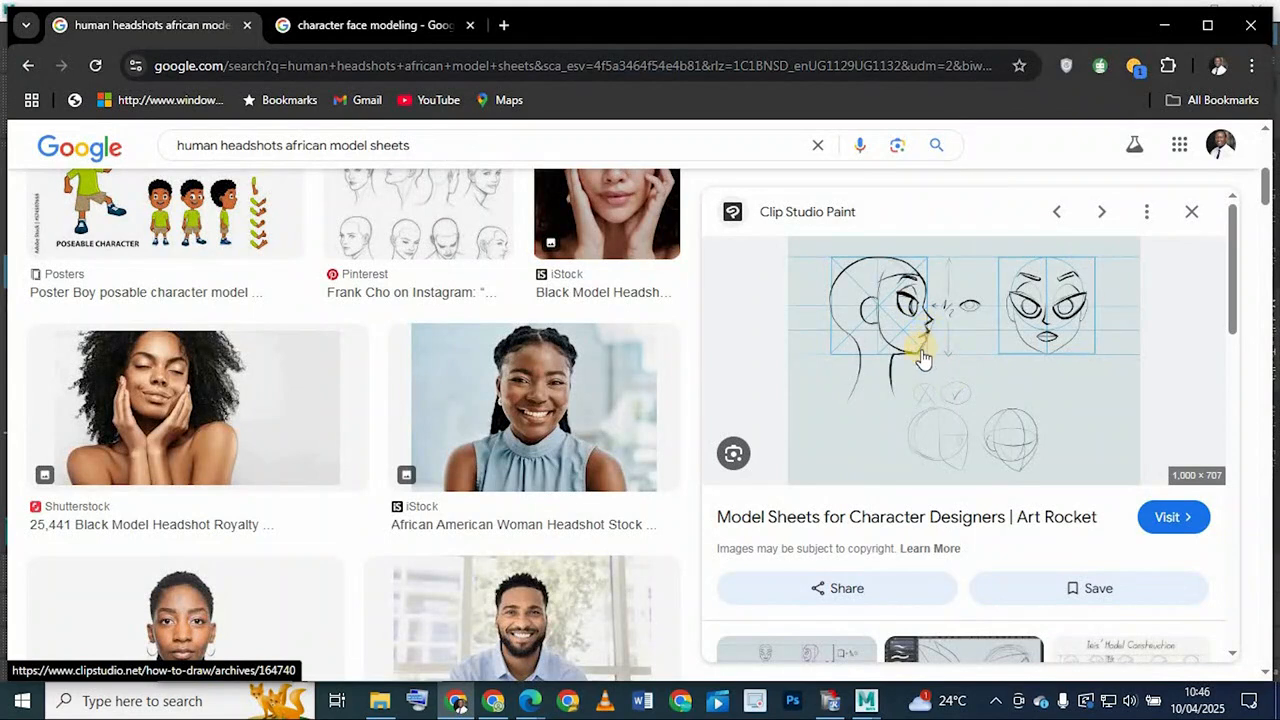
left_click(456, 700)
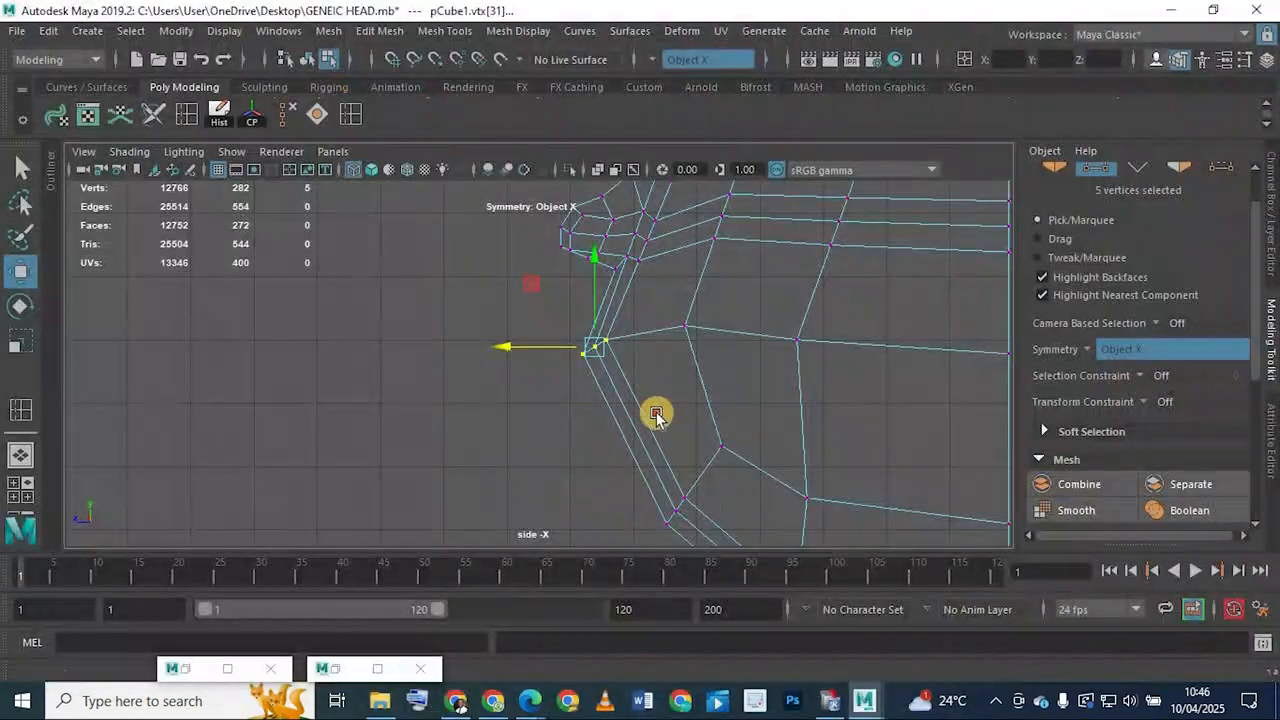
Select the front vertices of the chin in the side view and move them forward
left_click_drag(637, 480, 735, 572)
left_click_drag(616, 515, 513, 521)
middle_click_drag(614, 412, 526, 431, "alt")
scroll(586, 334, "down", 4)
key("space")
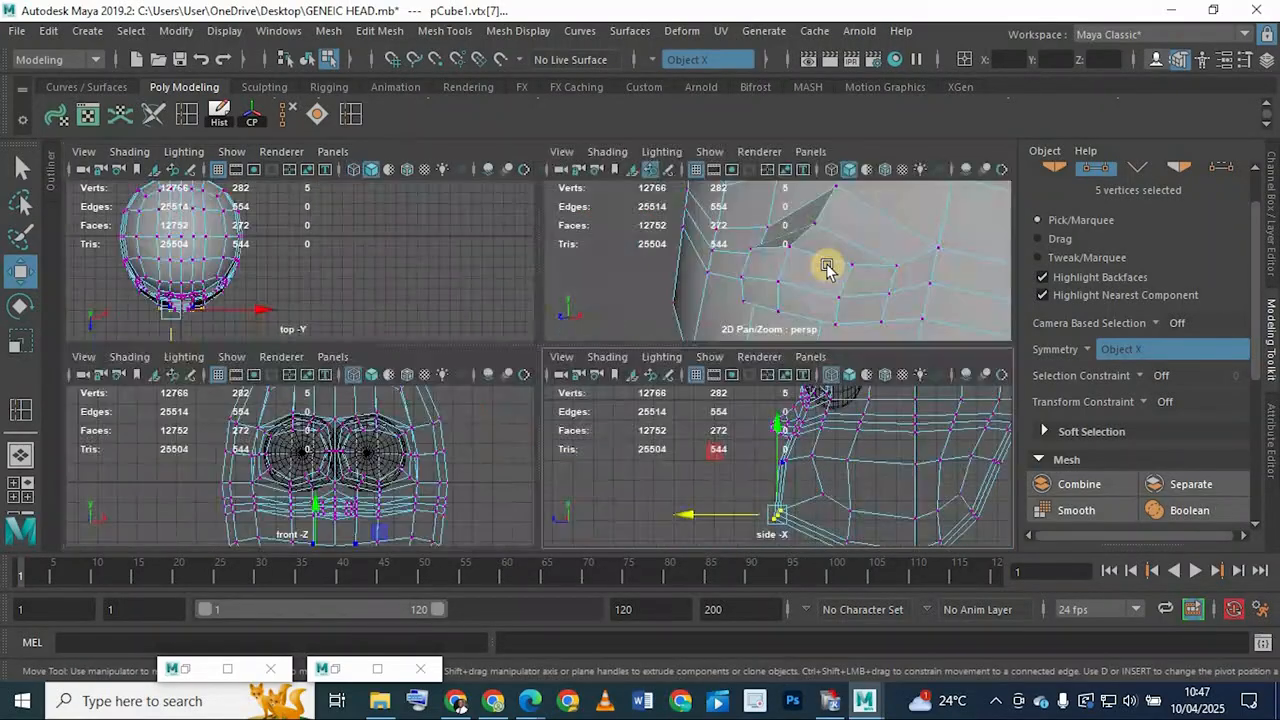
Raise the central forehead vertices above the eyes in the perspective view, working symmetrically and including the centre vertex, to form an arch
key("space")
scroll(506, 409, "down", 4)
left_click_drag(506, 409, 651, 323, "alt")
left_click(645, 244)
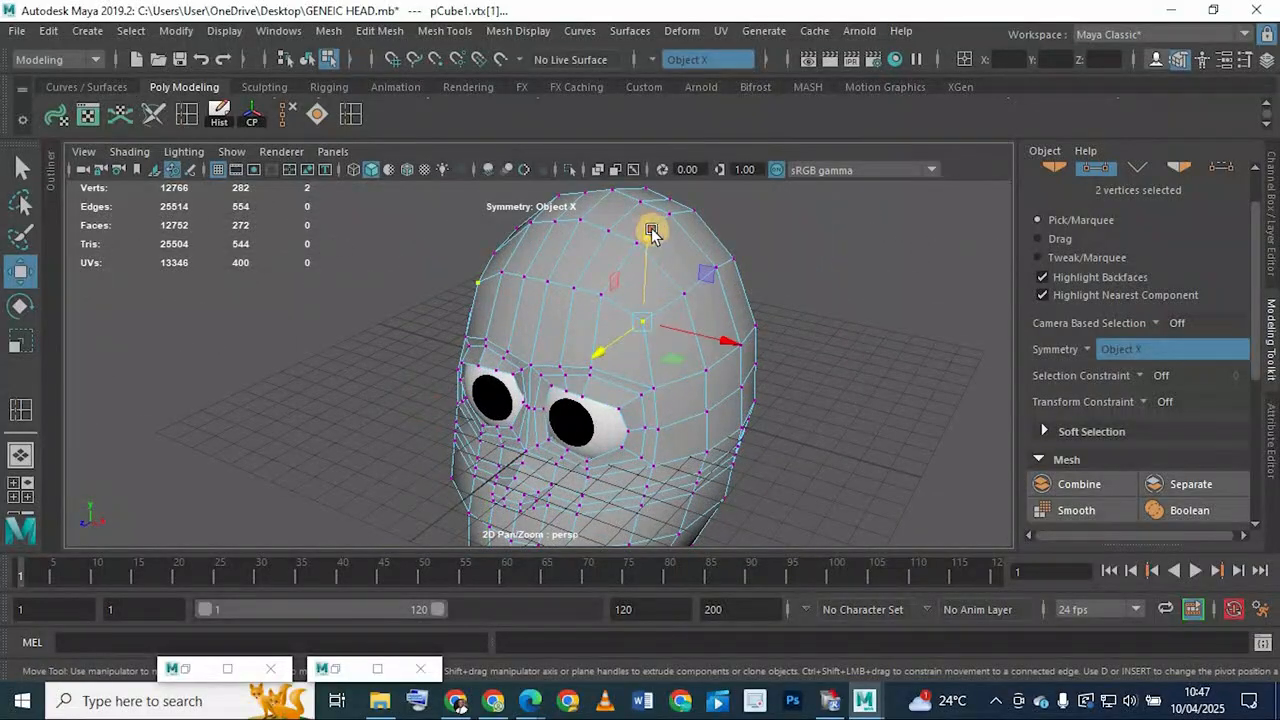
left_click_drag(594, 277, 508, 342, "alt")
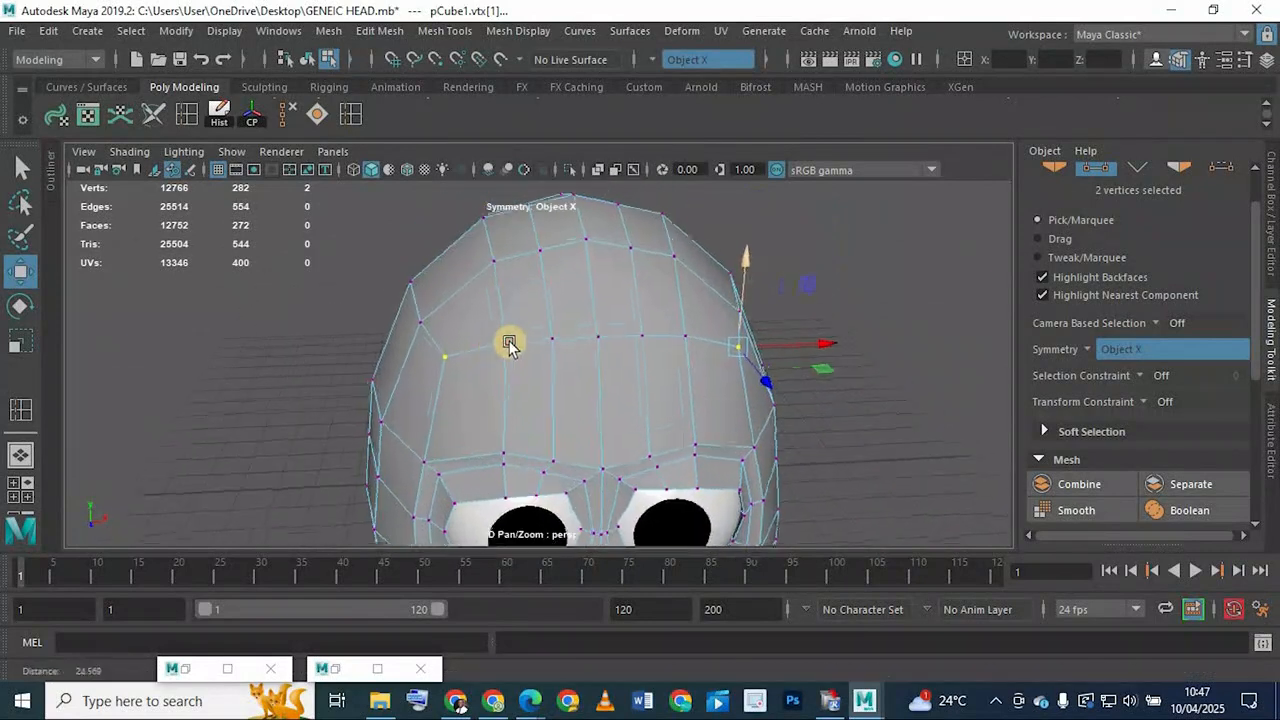
left_click(507, 339)
left_click_drag(503, 244, 503, 231)
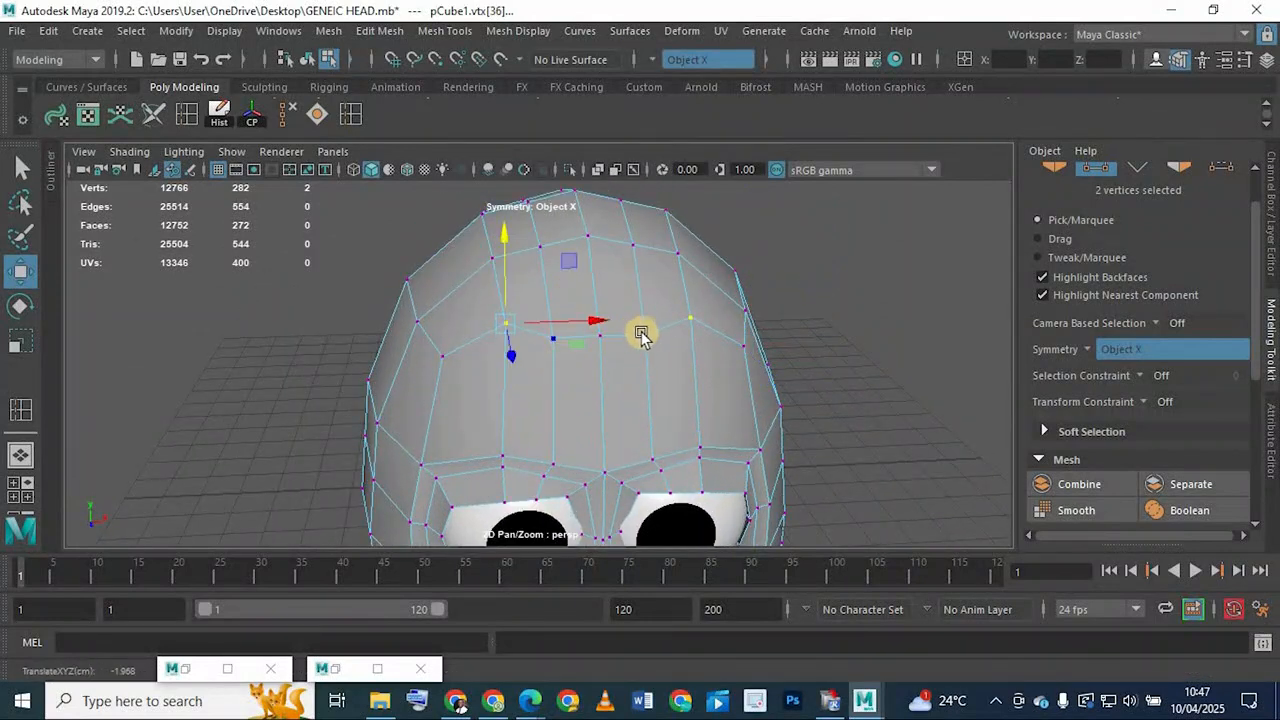
left_click(645, 334)
left_click_drag(650, 238, 600, 226)
left_click(597, 327)
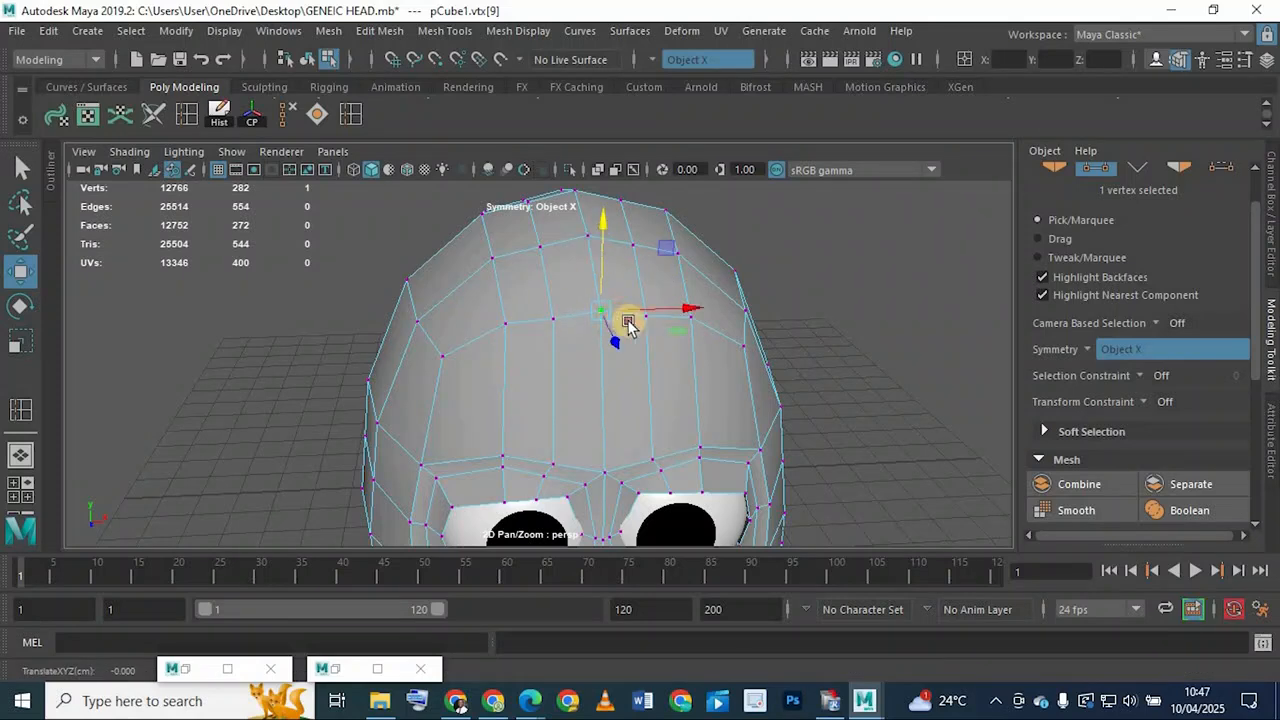
Turn on the smooth preview of the head and adjust the depth of a symmetric pair of forehead vertices
key("3")
left_click_drag(628, 323, 654, 400, "alt")
left_click(653, 400)
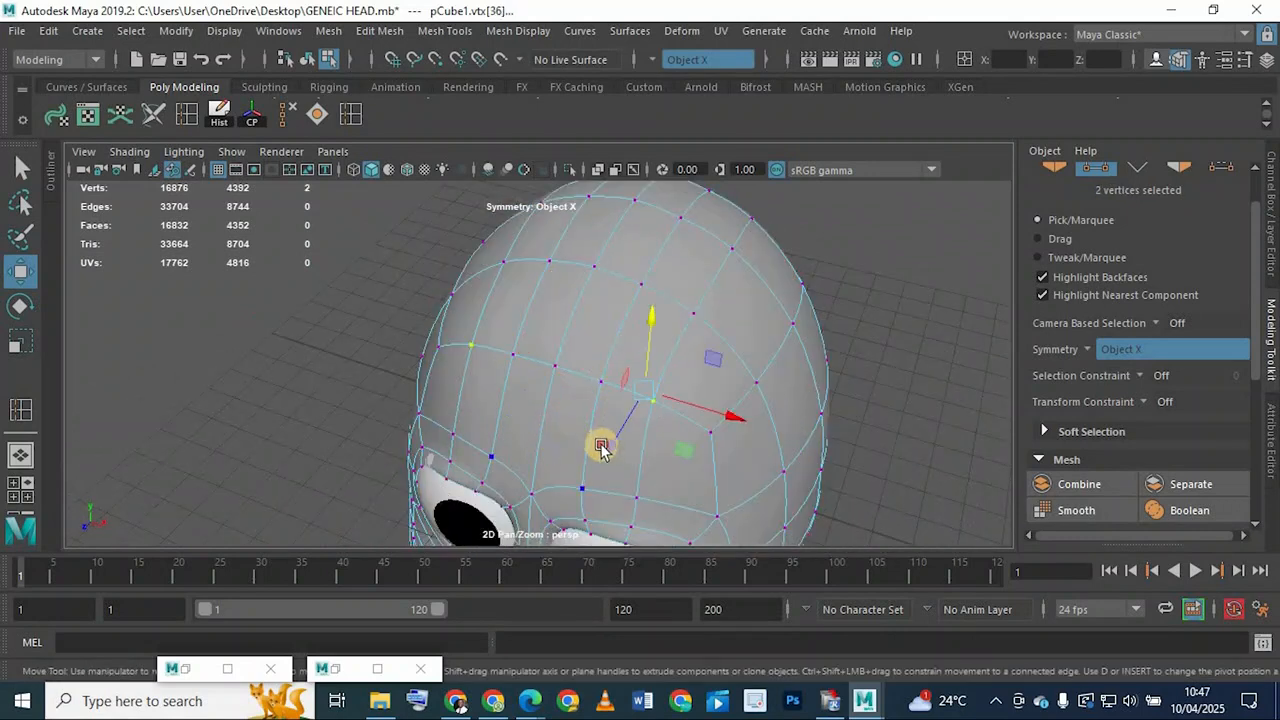
left_click_drag(602, 446, 574, 408)
left_click_drag(474, 383, 366, 342, "alt")
left_click(477, 347)
Inspect the lower face from the front and check the mouth placement against the character model sheet
left_click_drag(495, 355, 583, 382, "alt")
left_click_drag(404, 420, 480, 414, "alt")
mouse_move(560, 377)
left_mouse_down("alt")
mouse_move(343, 383)
mouse_move(283, 334)
mouse_move(340, 306)
mouse_move(403, 335)
mouse_move(440, 389)
mouse_move(548, 362)
left_mouse_up("alt")
left_click_drag(565, 427, 593, 420, "alt")
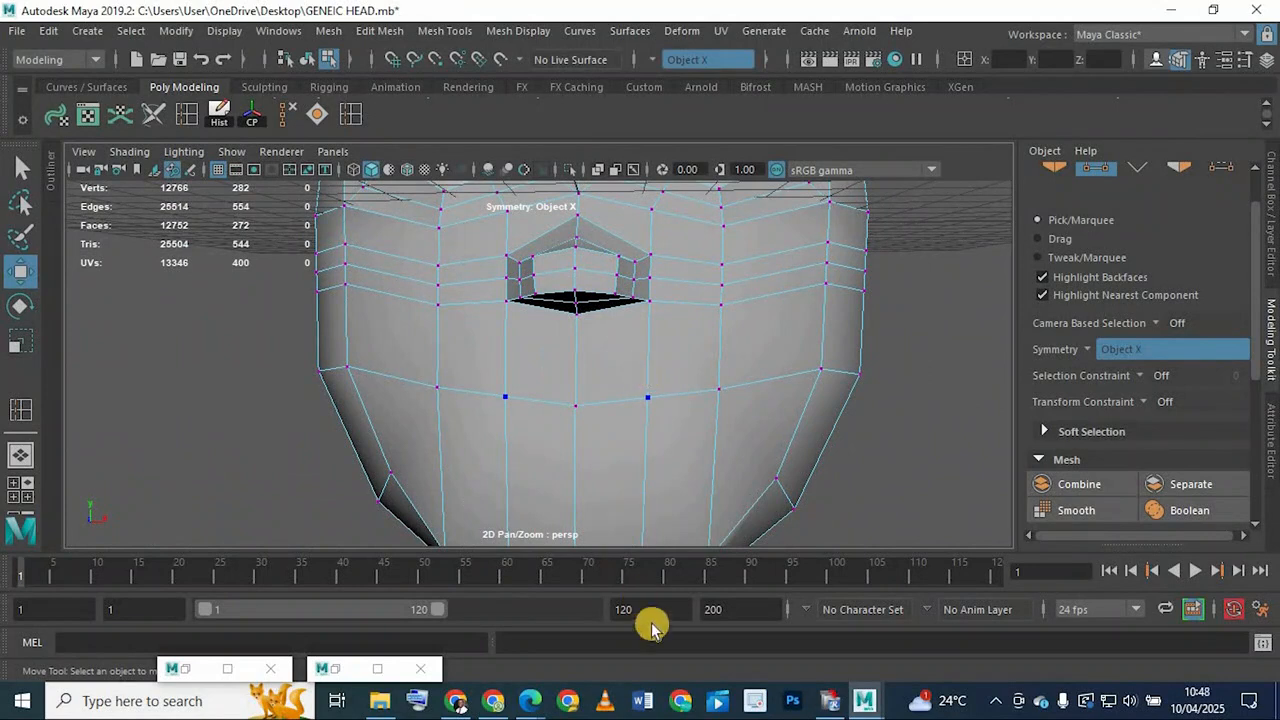
left_click(457, 702)
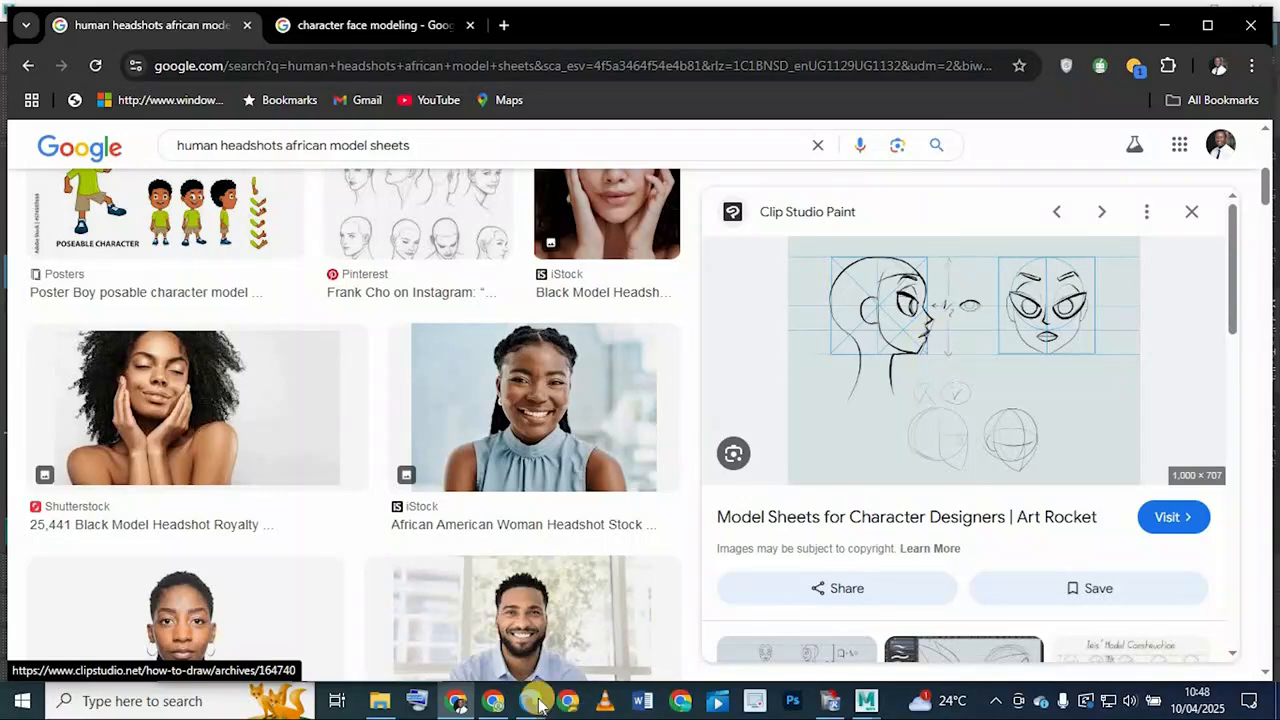
left_click(457, 702)
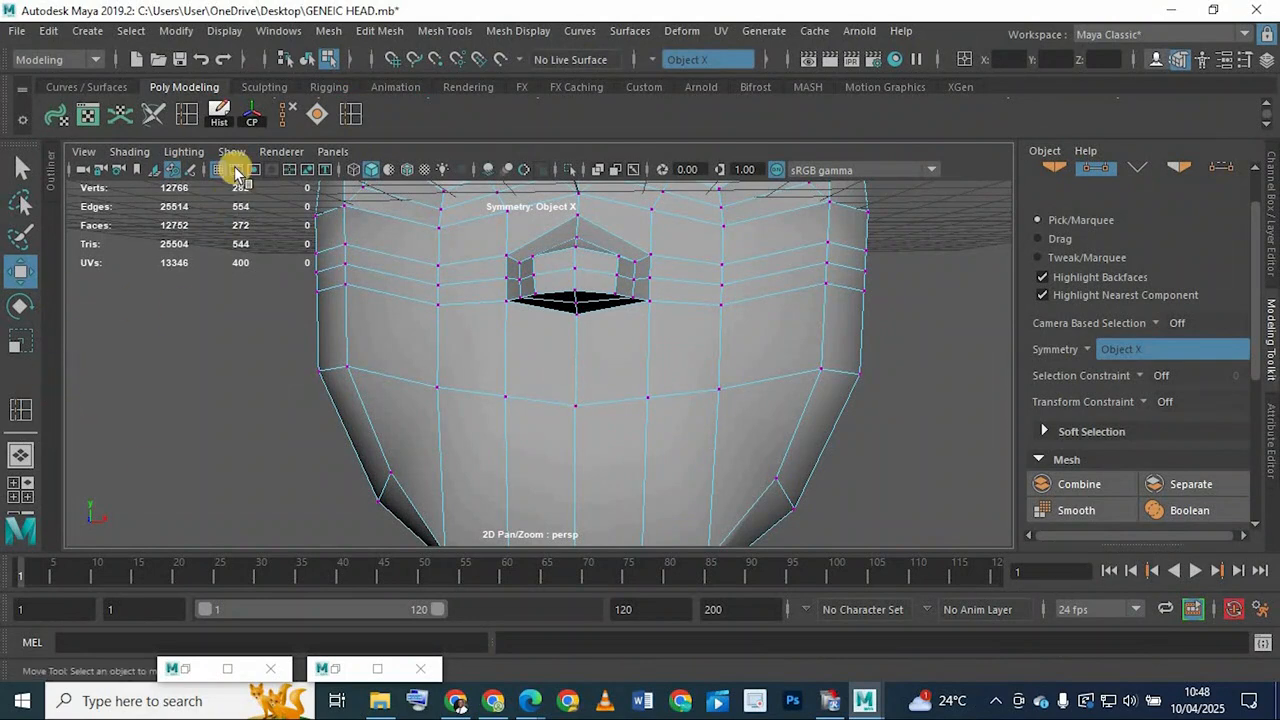
Cut a symmetric horizontal edge across the two faces below the nose with Multi-Cut, about 81% down their vertical edges
scroll(259, 114, "up", 1)
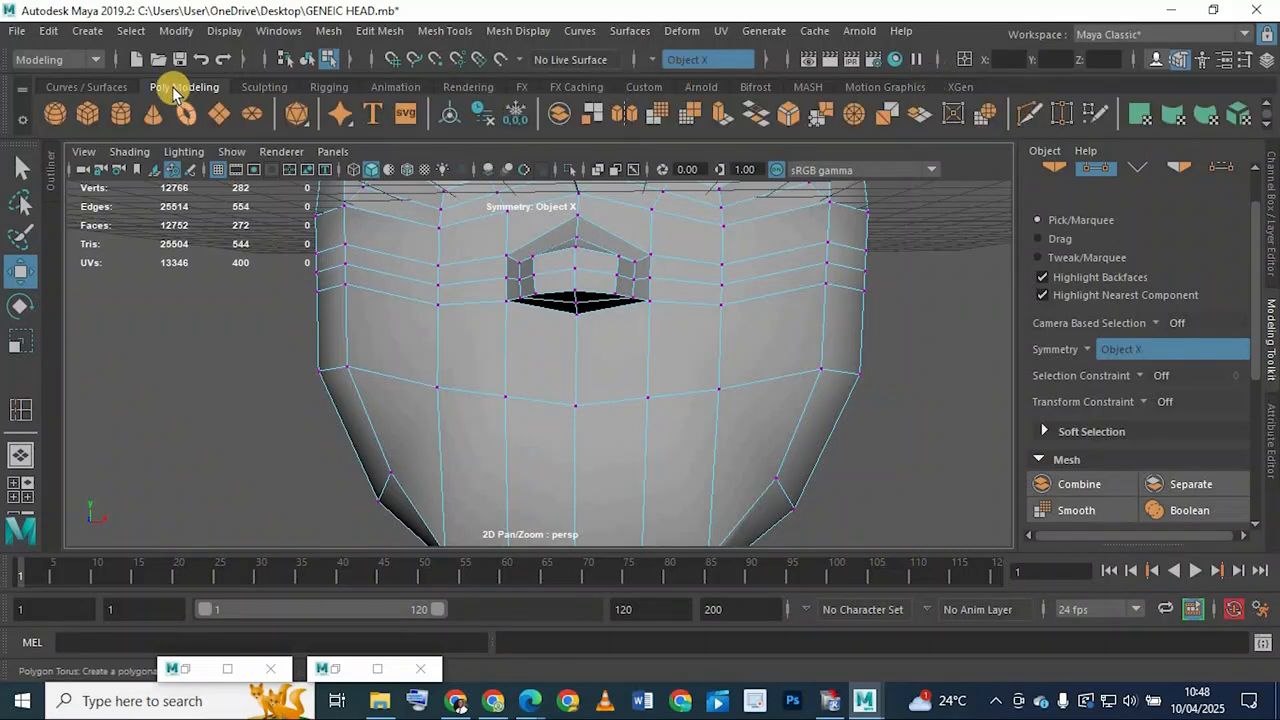
left_click(1036, 116)
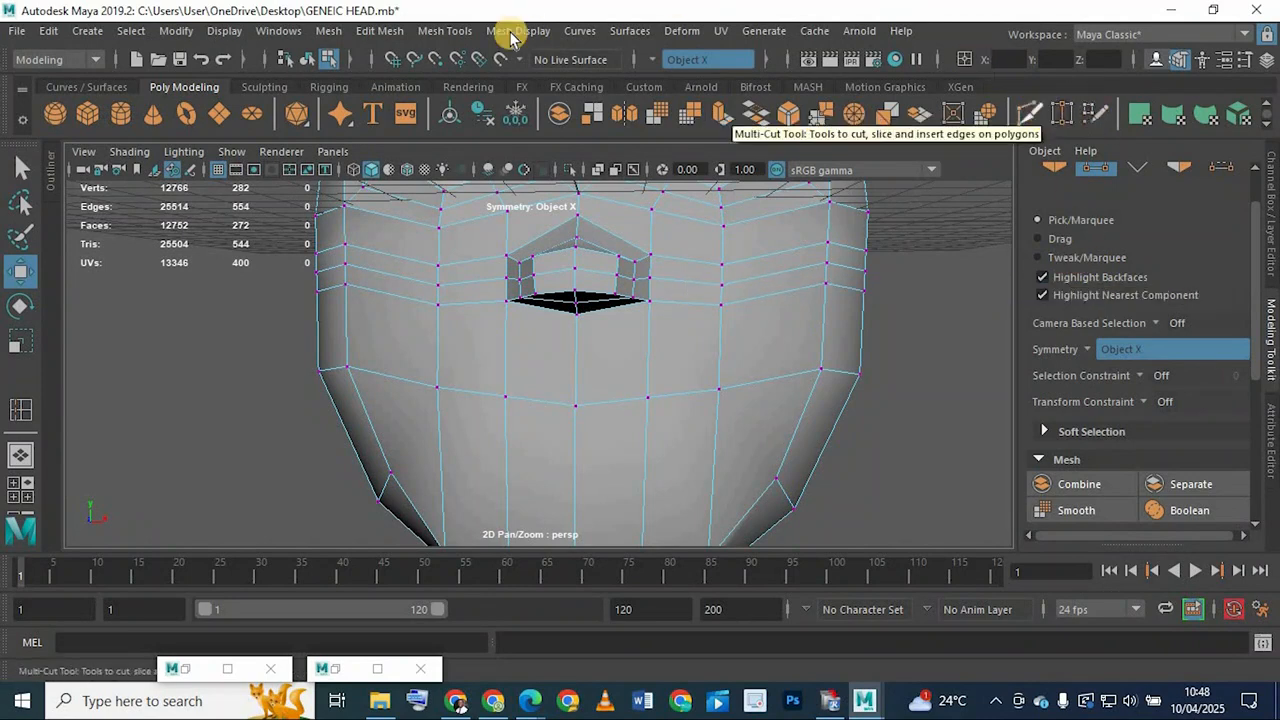
left_click(363, 34)
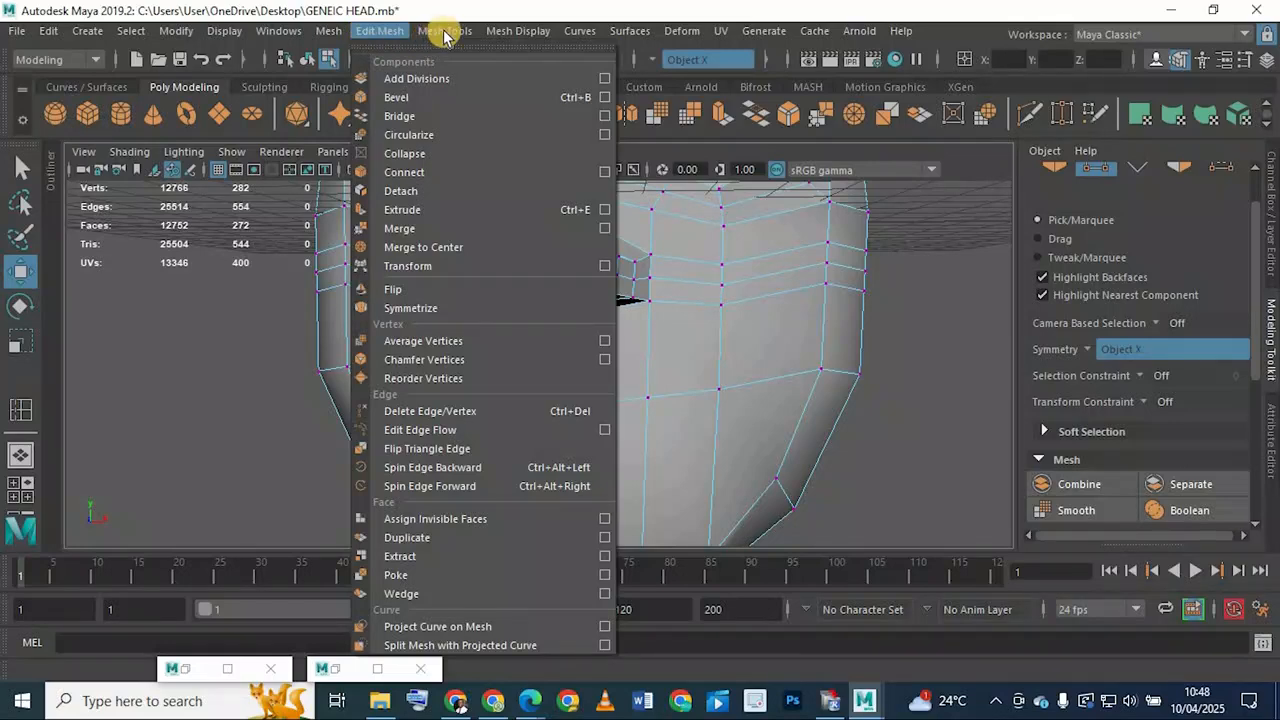
mouse_move(445, 37)
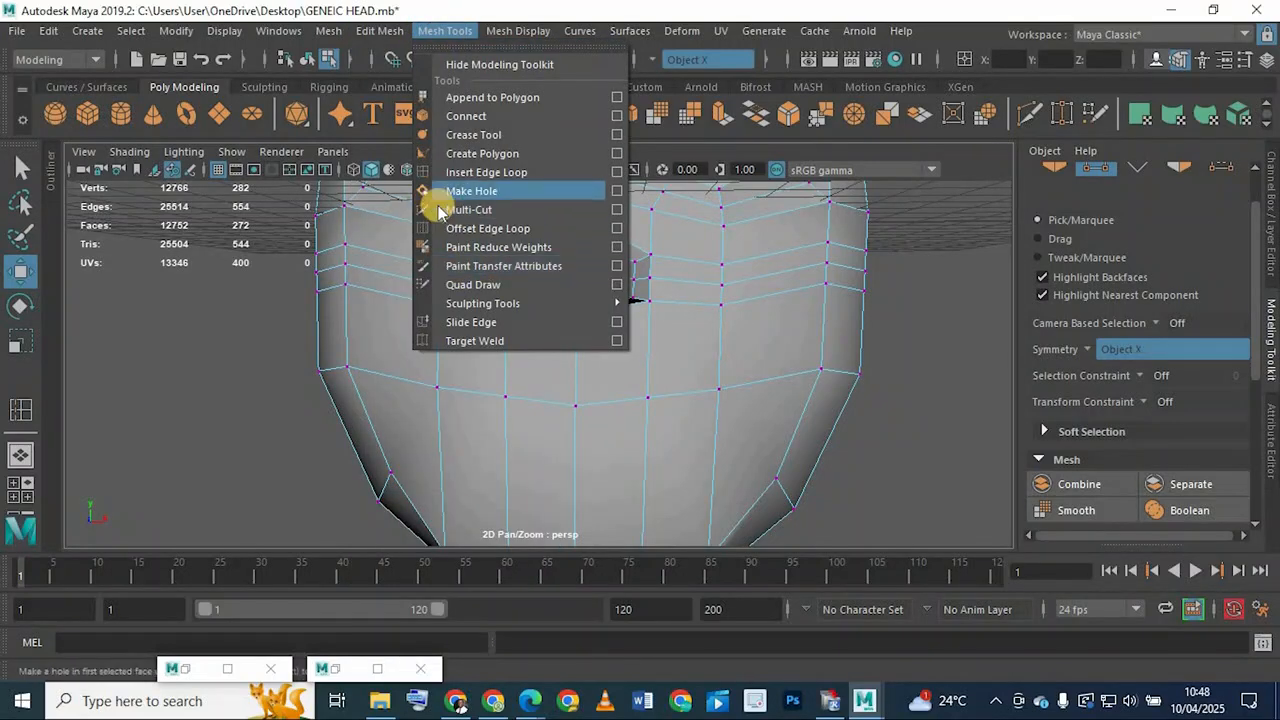
left_click(1030, 113)
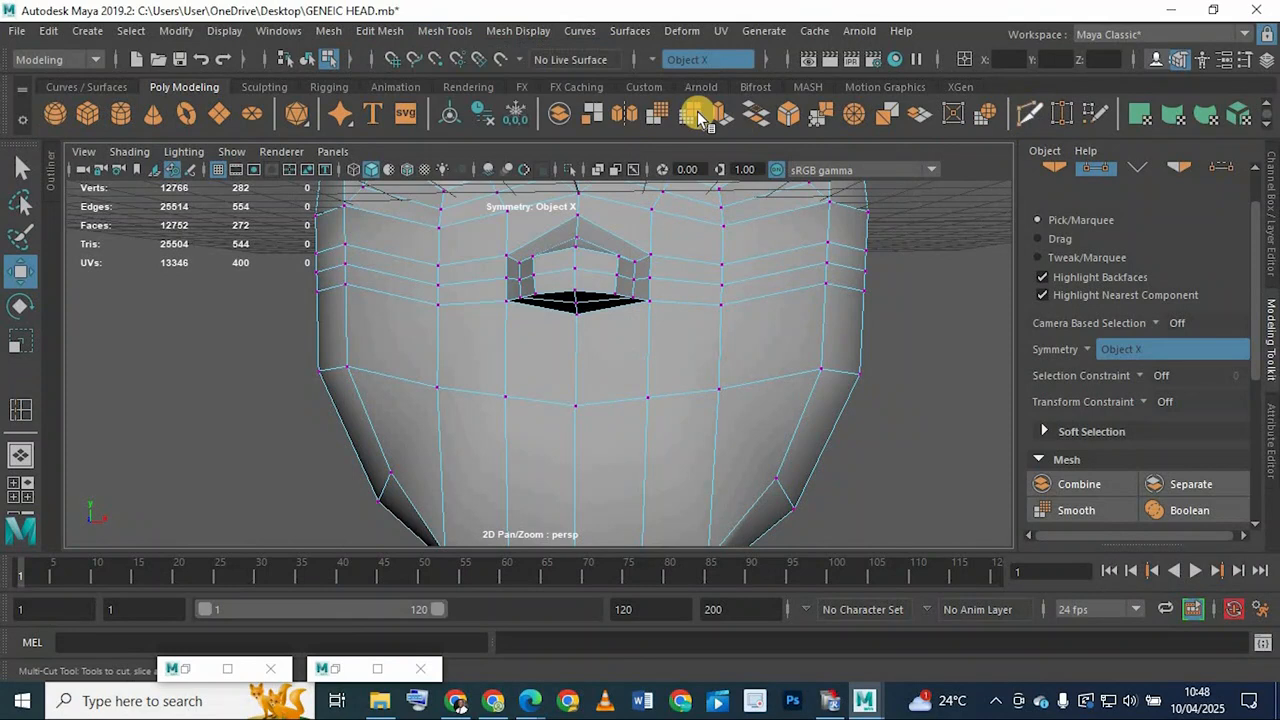
left_click(647, 386)
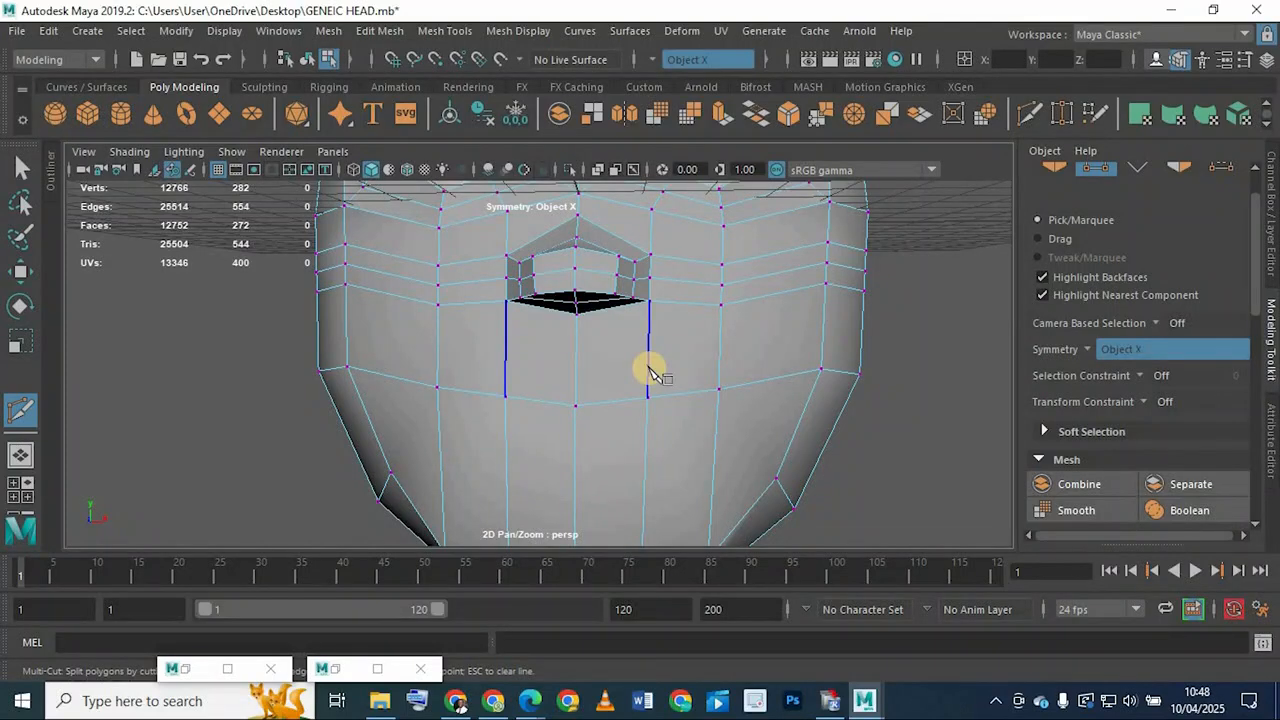
left_click(649, 370)
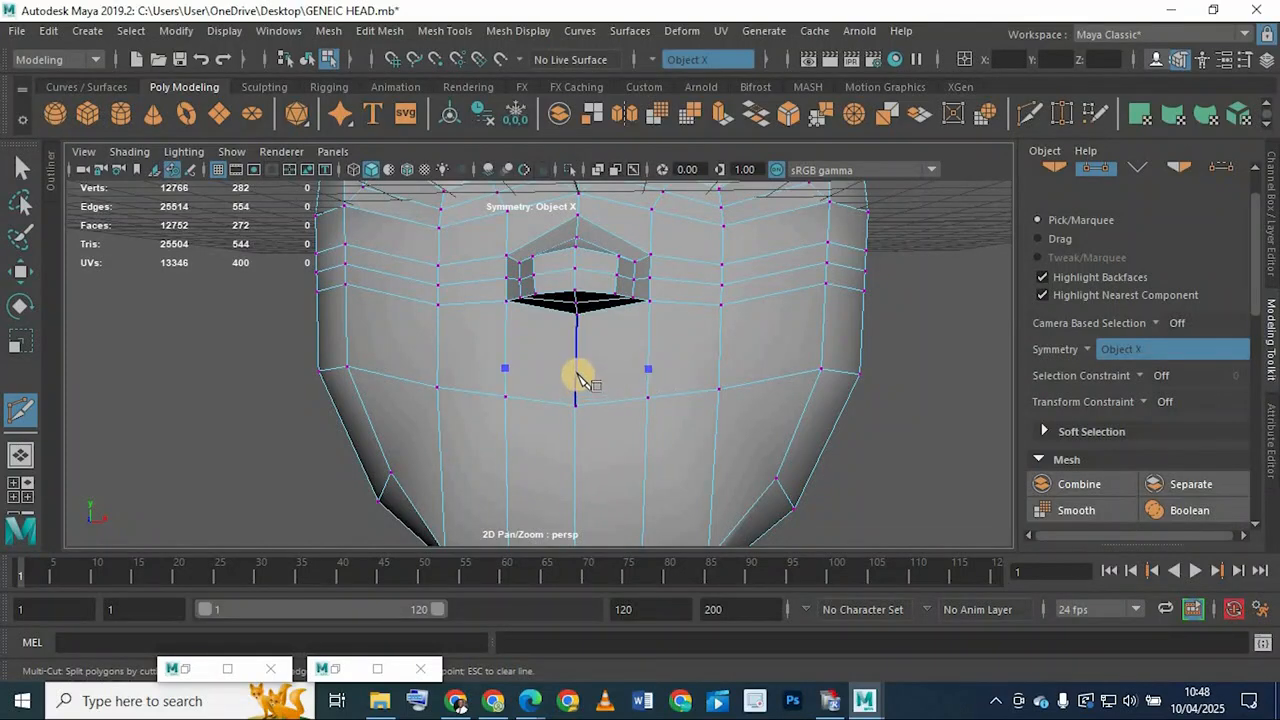
left_click(673, 371)
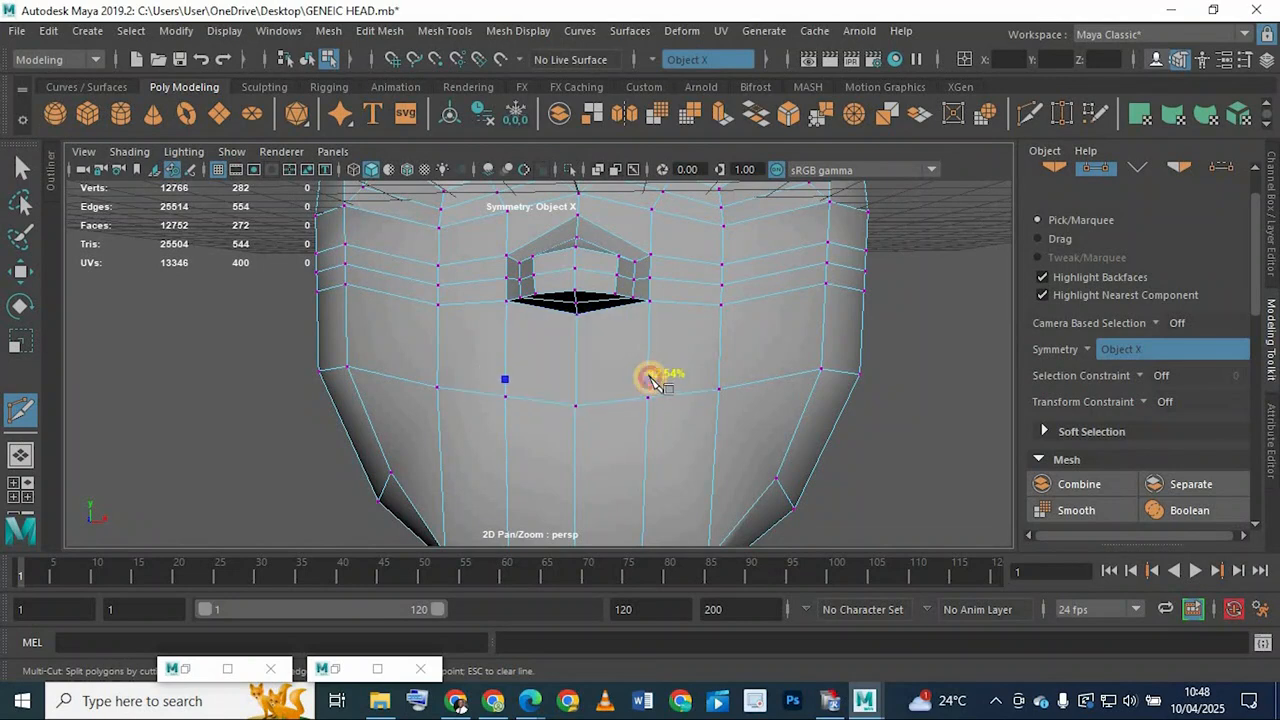
left_click(649, 379)
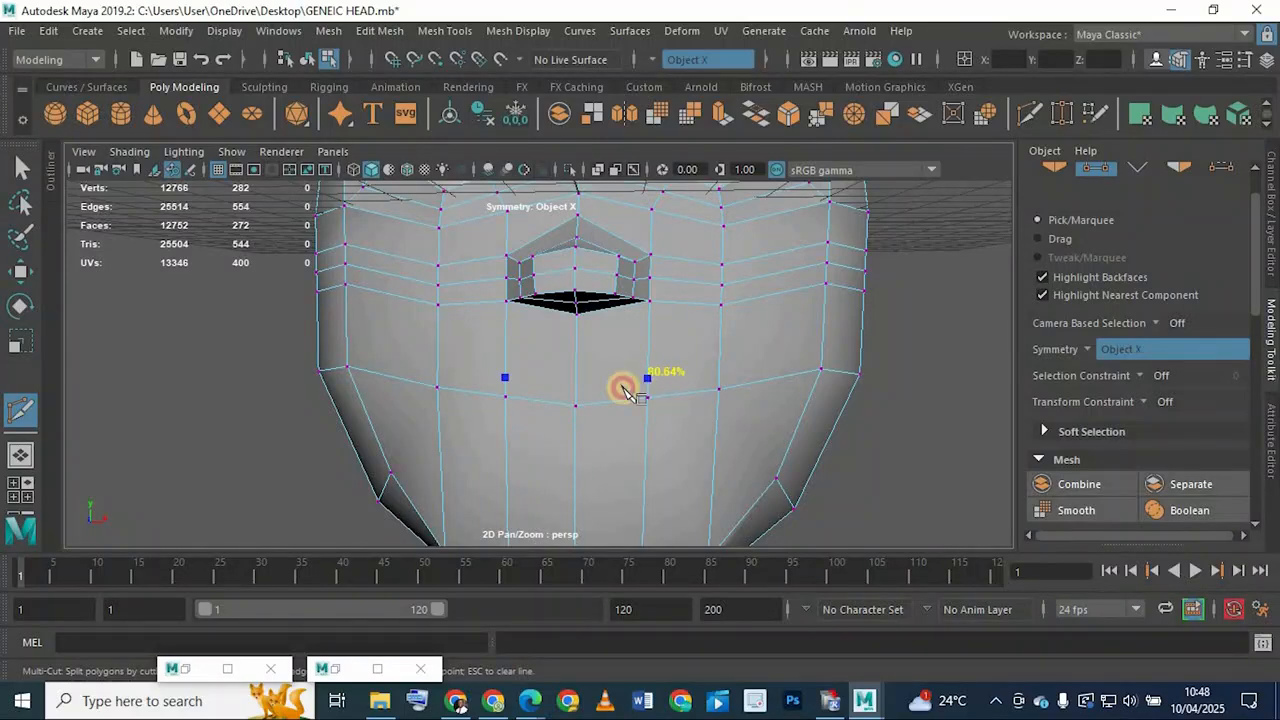
left_click(565, 392)
right_click(563, 391)
scroll(650, 387, "up", 3)
left_click(603, 403)
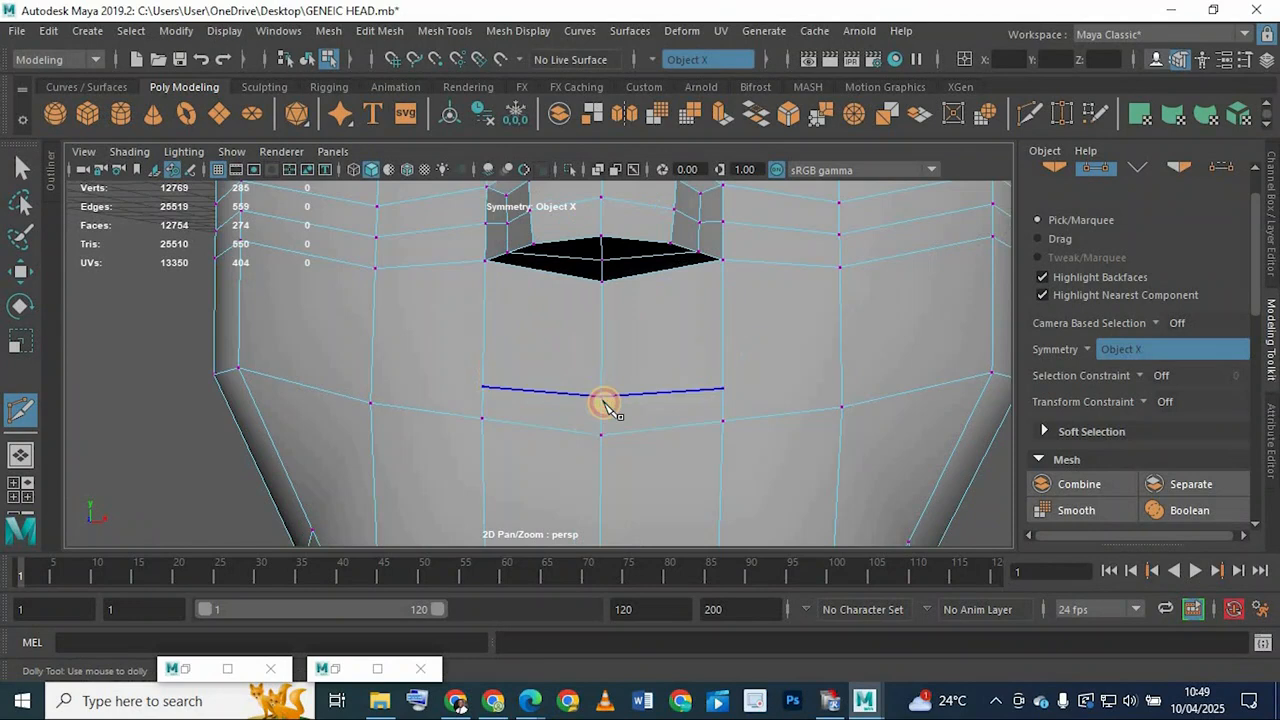
Try extending the horizontal mouth cut symmetrically across the next outer face on each side with Multi-Cut
middle_click_drag(535, 370, 456, 329, "alt")
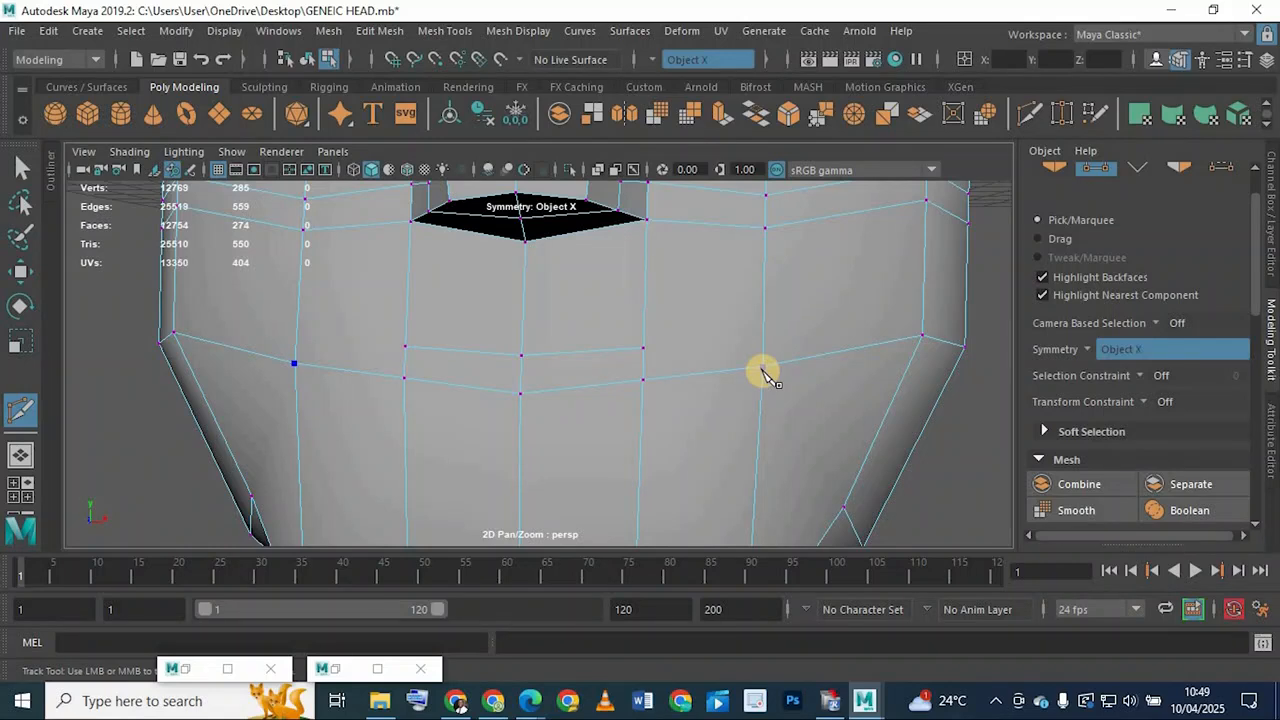
scroll(762, 374, "down", 5)
scroll(740, 370, "up", 4)
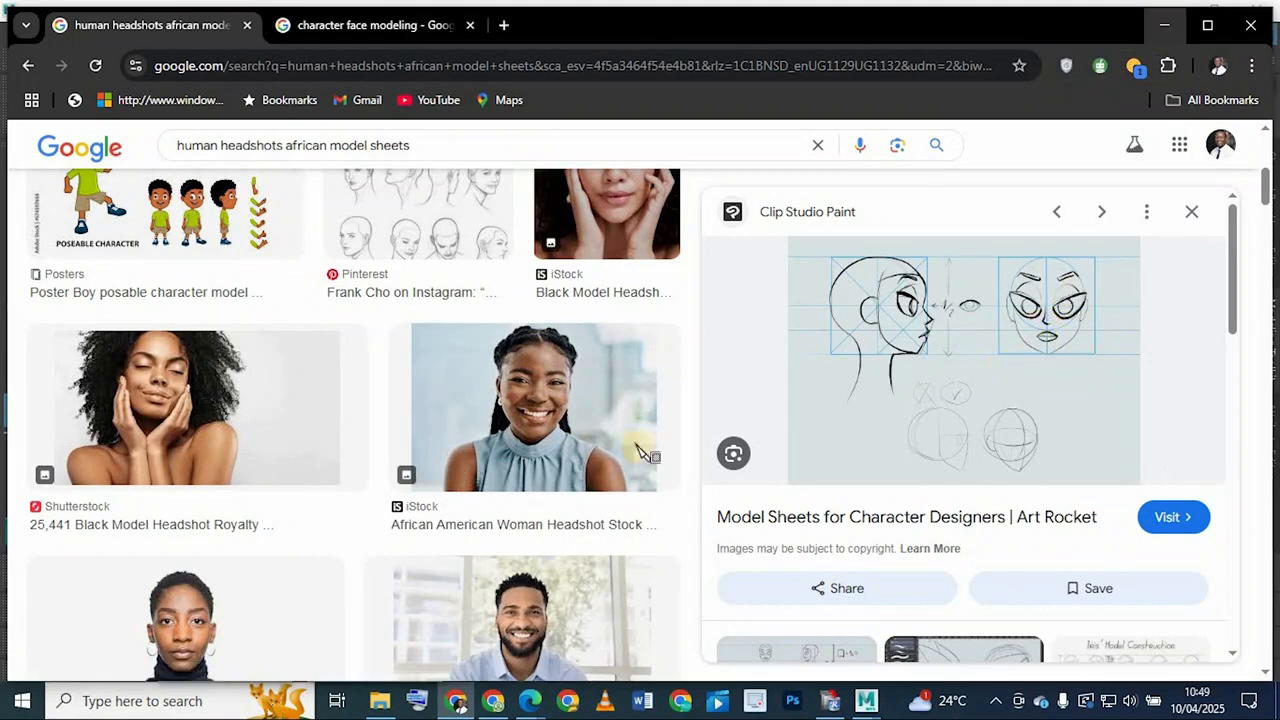
left_click(1166, 24)
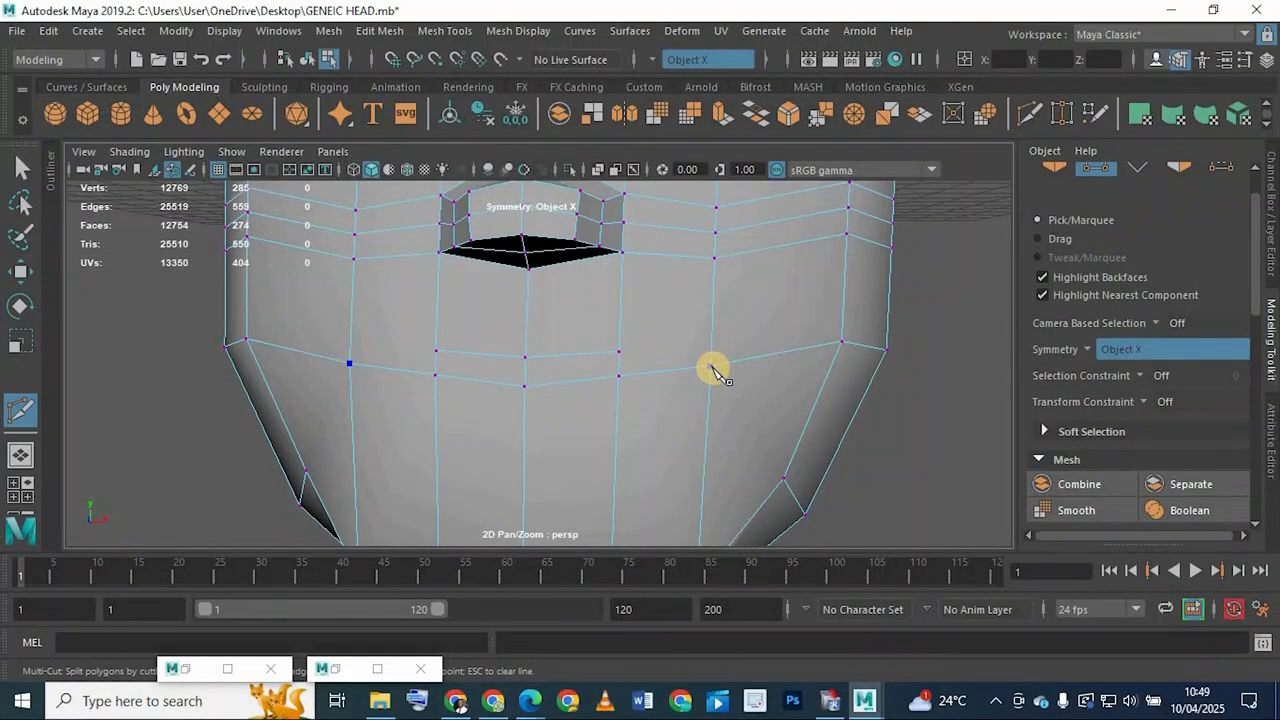
left_click(706, 368)
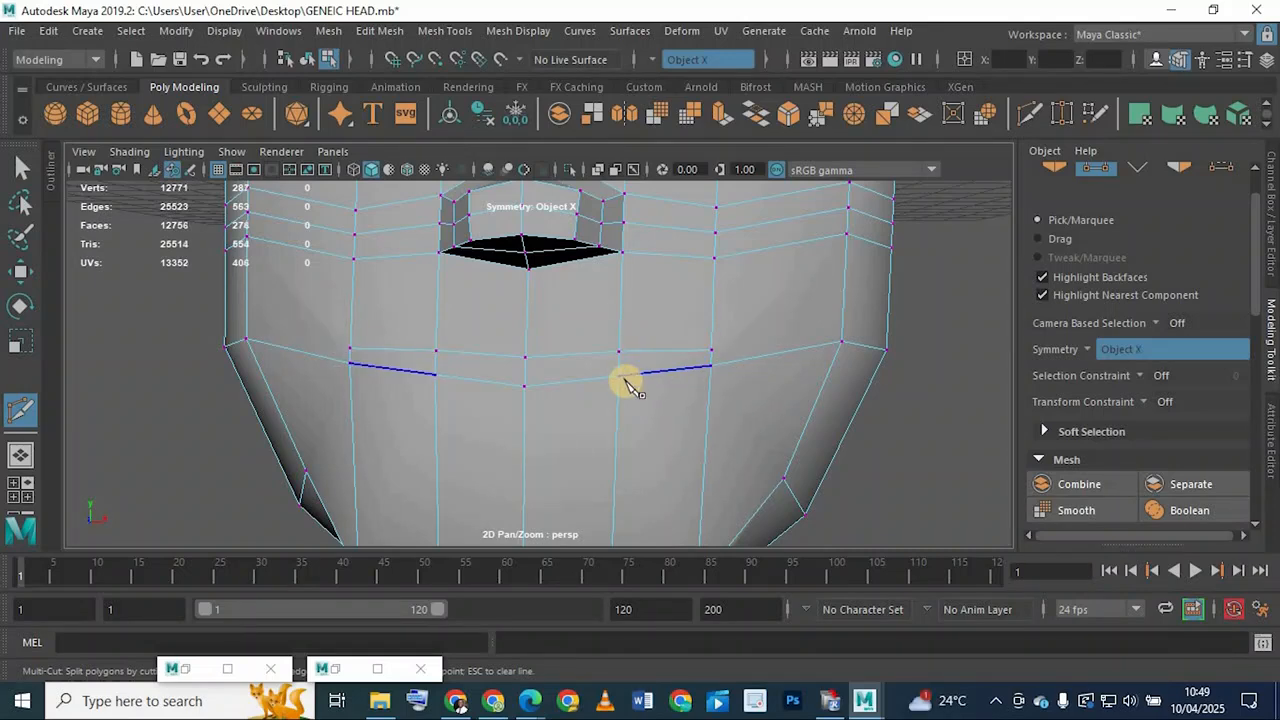
key("Return")
left_click_drag(586, 326, 572, 345, "alt")
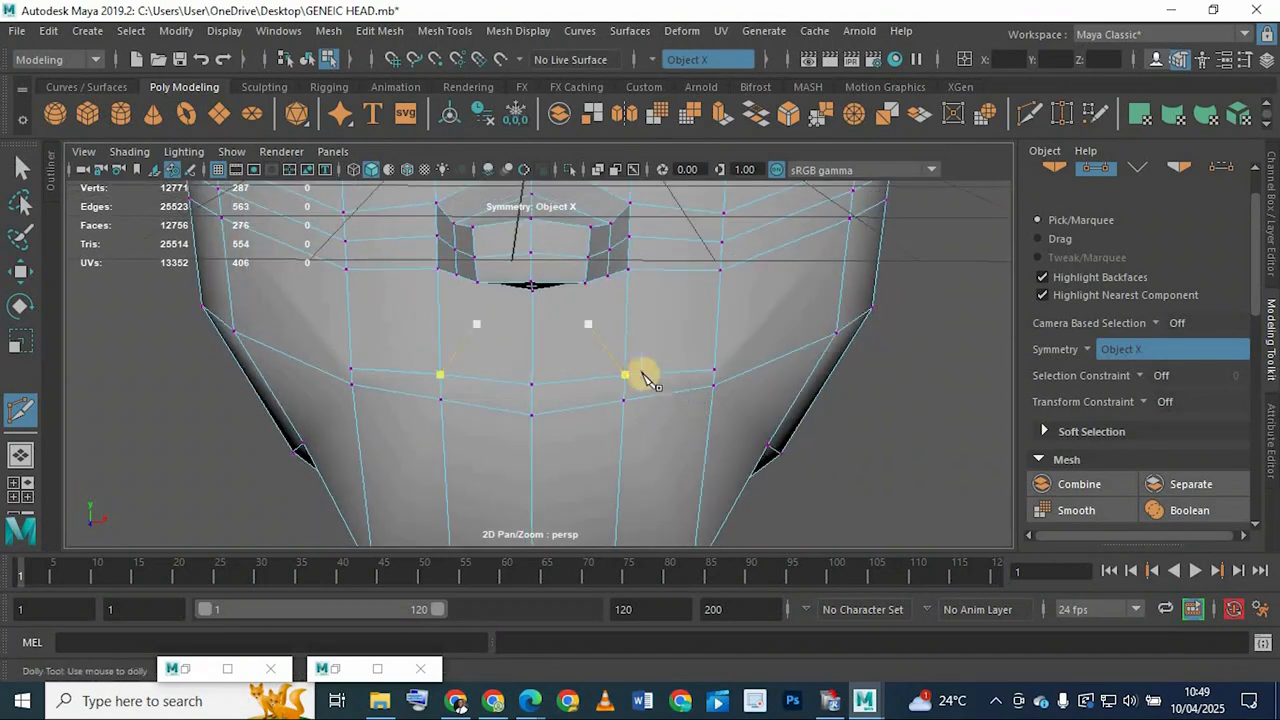
scroll(643, 374, "up", 3)
left_click_drag(643, 374, 555, 366, "alt")
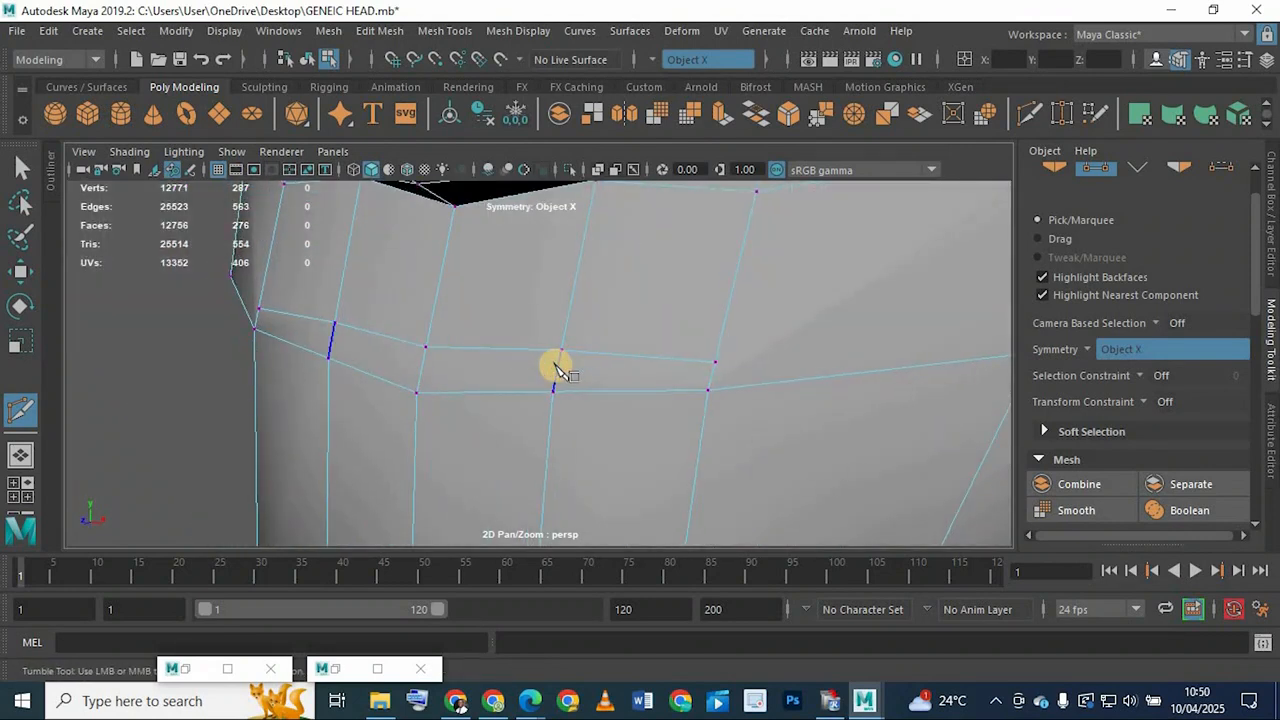
key("ctrl+z")
Try cutting symmetric diagonal edges from the ends of the horizontal mouth cut to the outer vertices of the edge row below
left_click(561, 350)
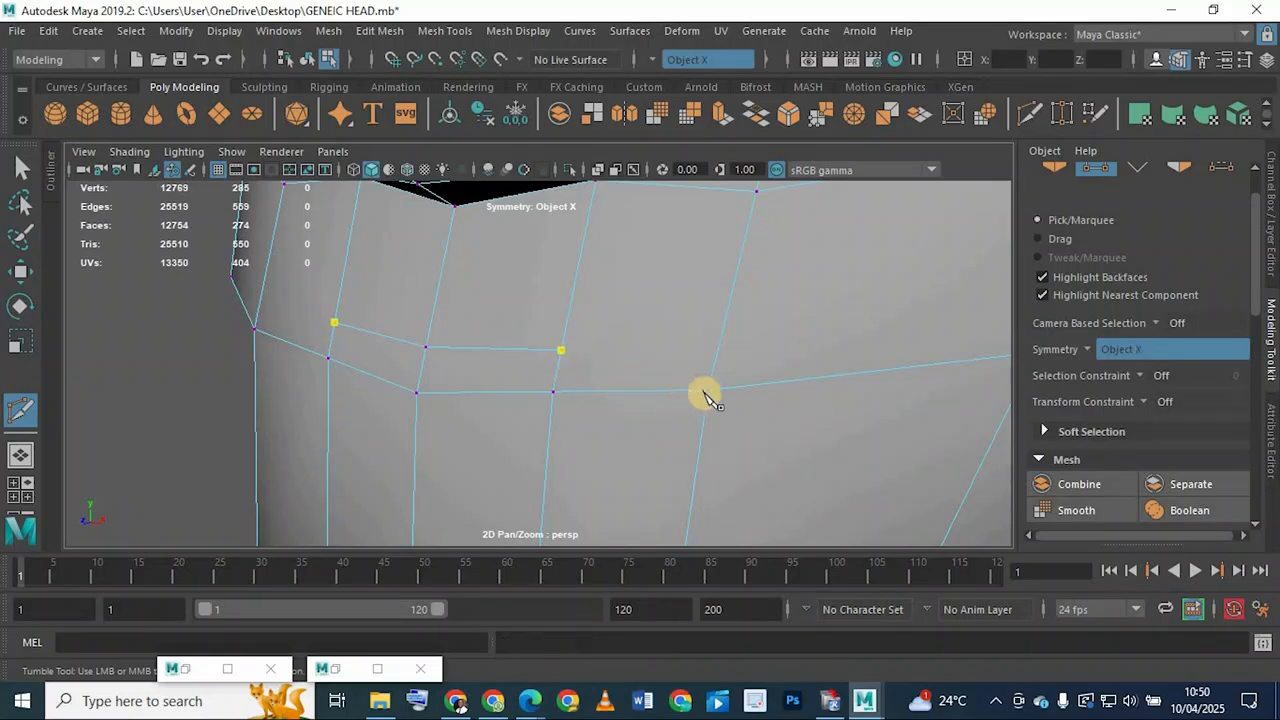
left_click(709, 391)
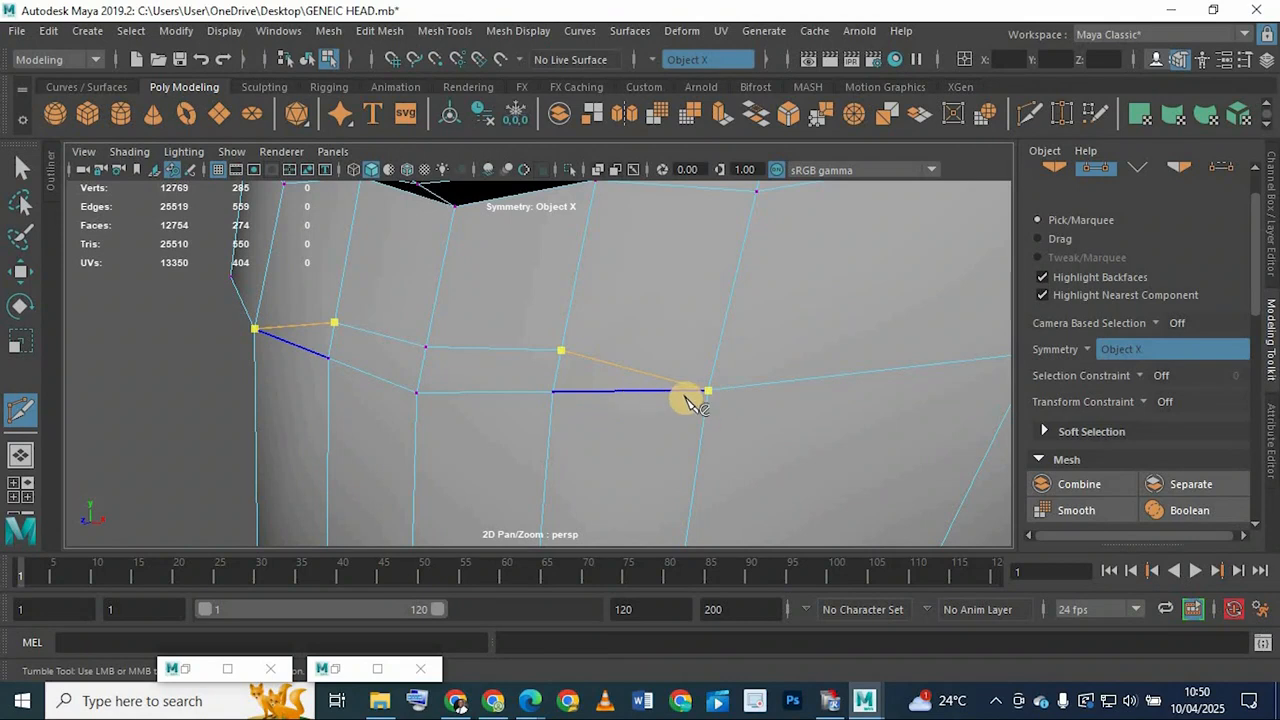
mouse_move(437, 414)
left_mouse_down("alt")
mouse_move(491, 414)
mouse_move(463, 406)
mouse_move(475, 400)
mouse_move(460, 410)
left_mouse_up("alt")
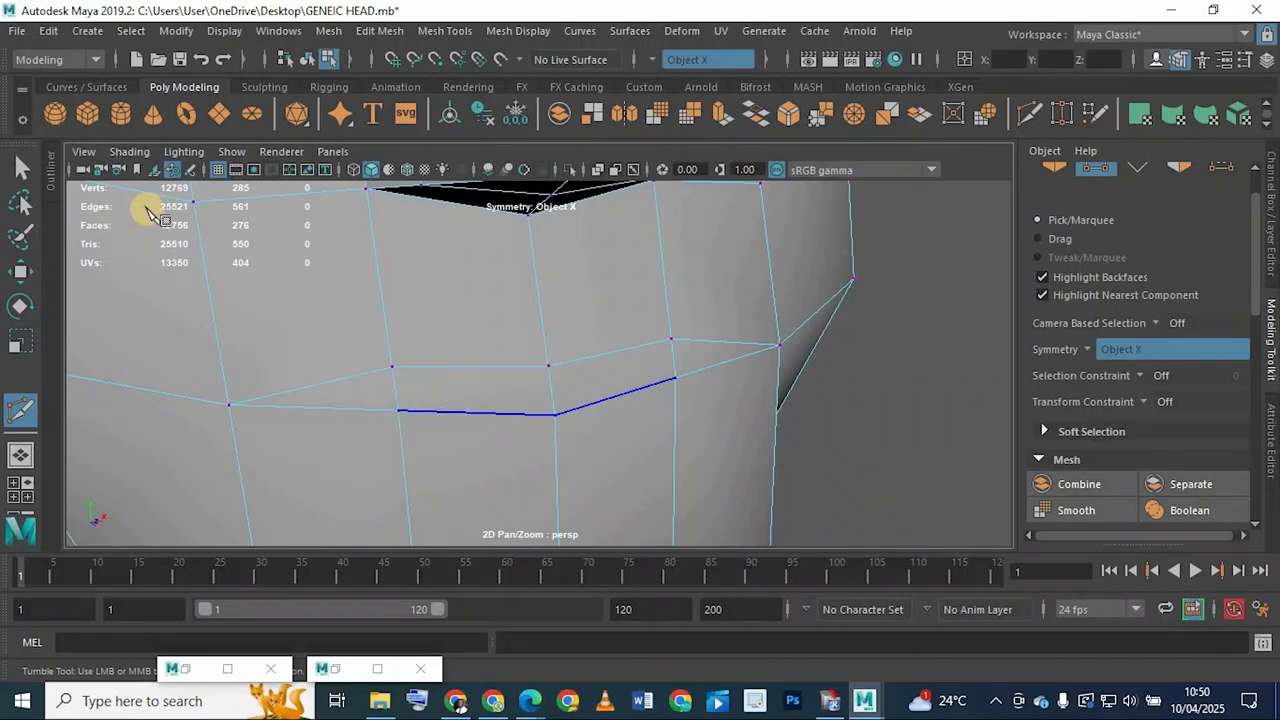
left_click(548, 367)
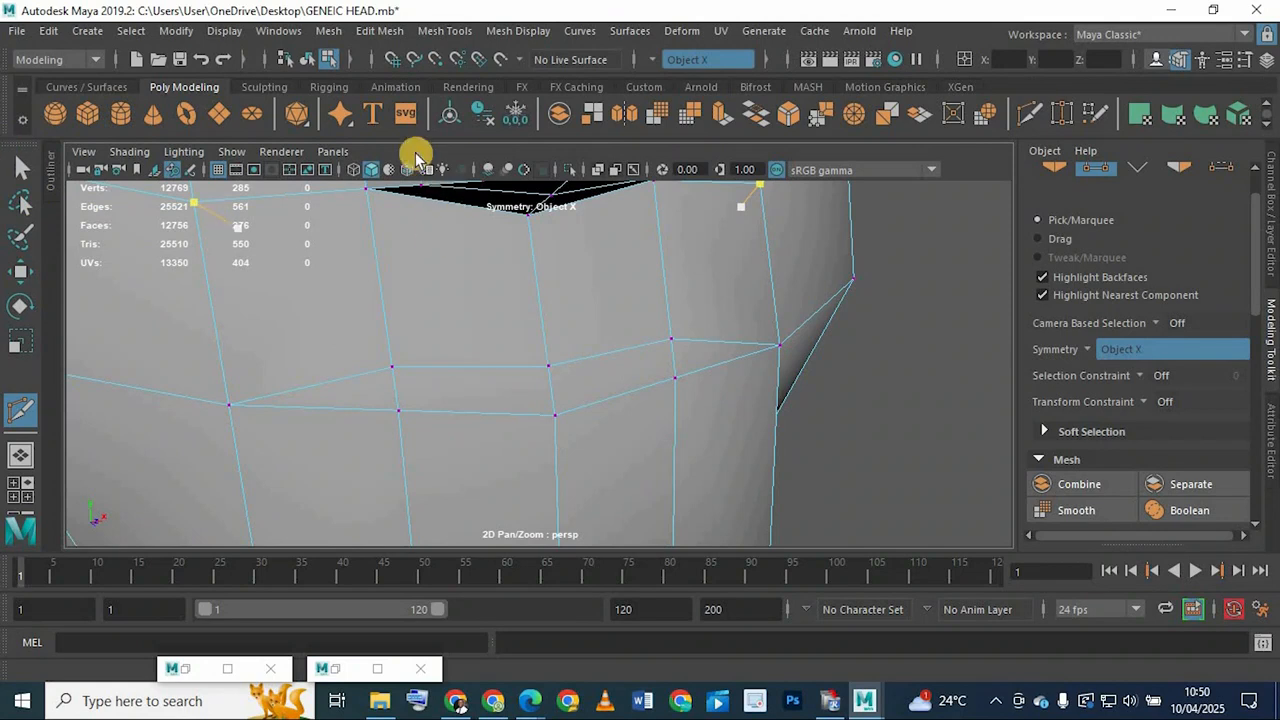
scroll(508, 363, "down", 5)
left_click_drag(440, 402, 638, 350, "alt")
scroll(642, 357, "up", 6)
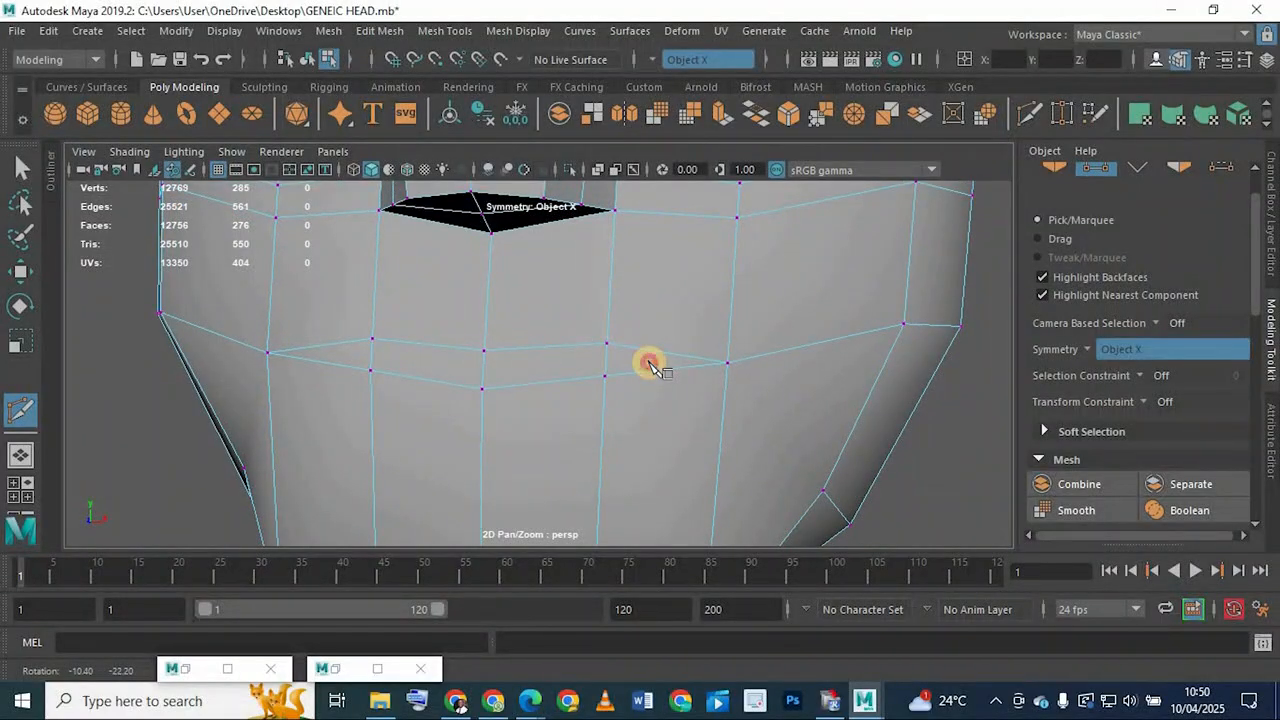
Undo the diagonal cuts at the mouth corners, keeping the horizontal cut across the two central faces
left_click(605, 377)
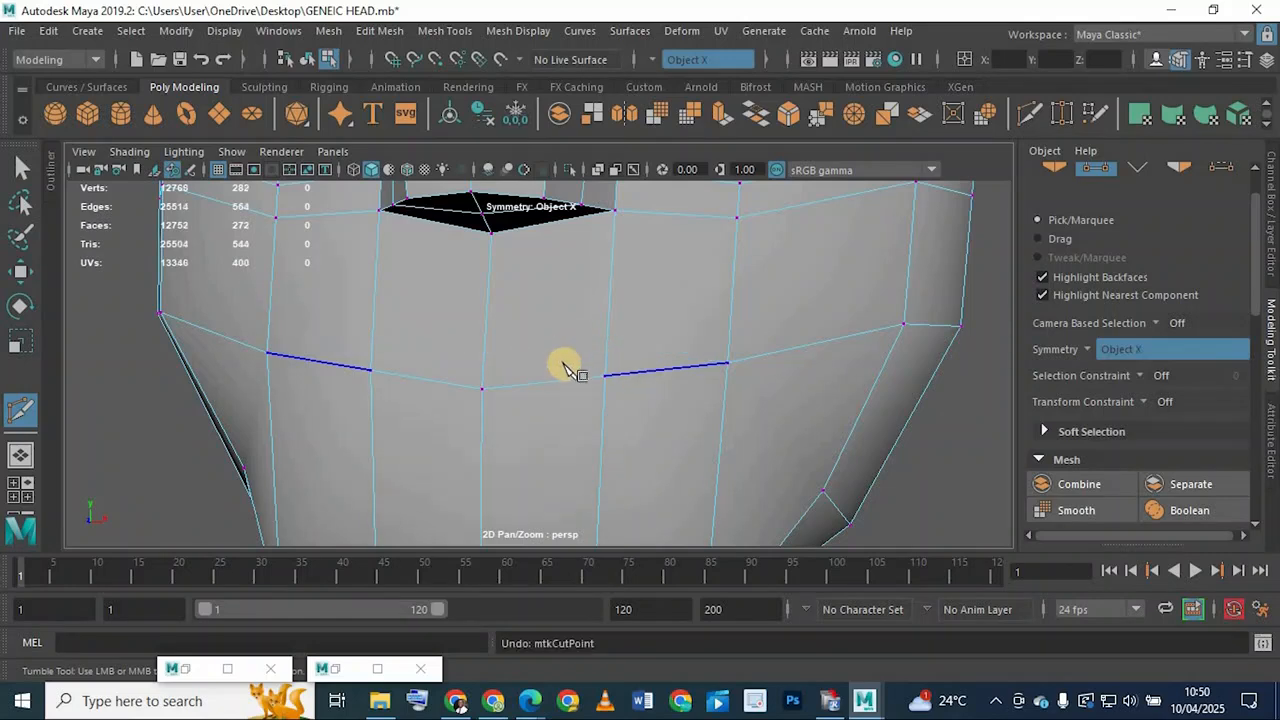
key("ctrl+z")
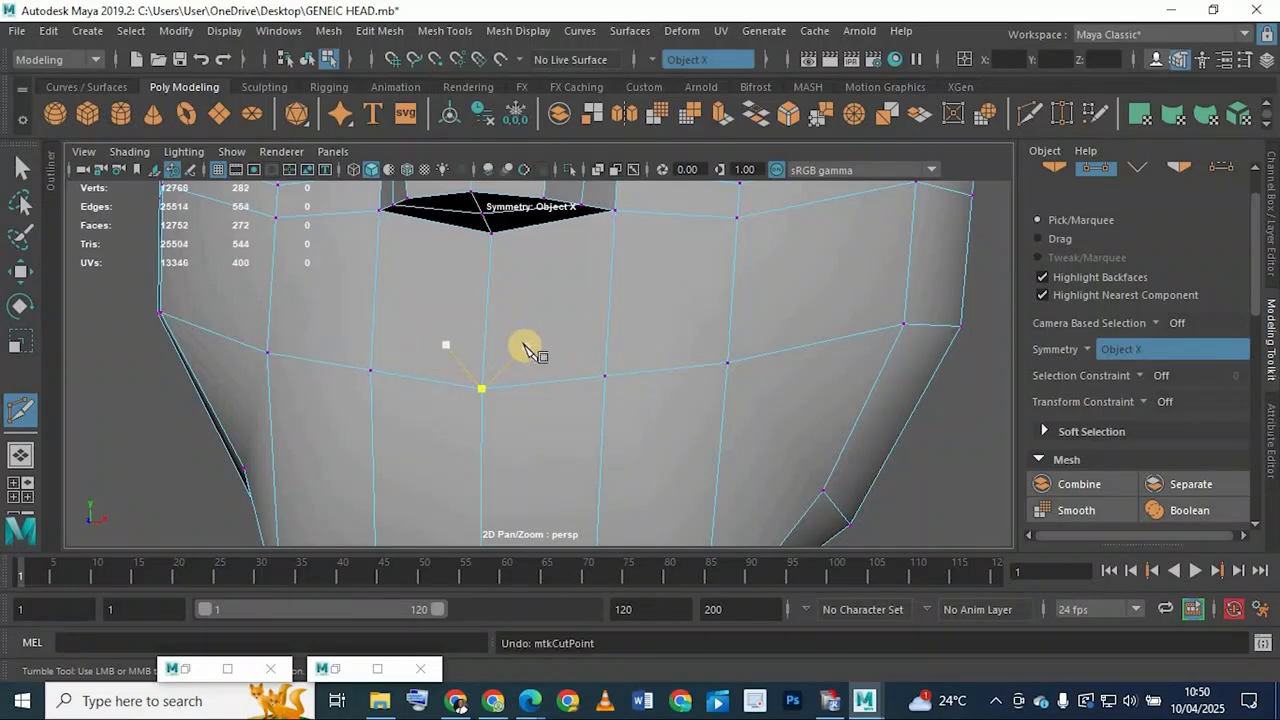
left_click(223, 59)
left_click(223, 59)
left_click(223, 59)
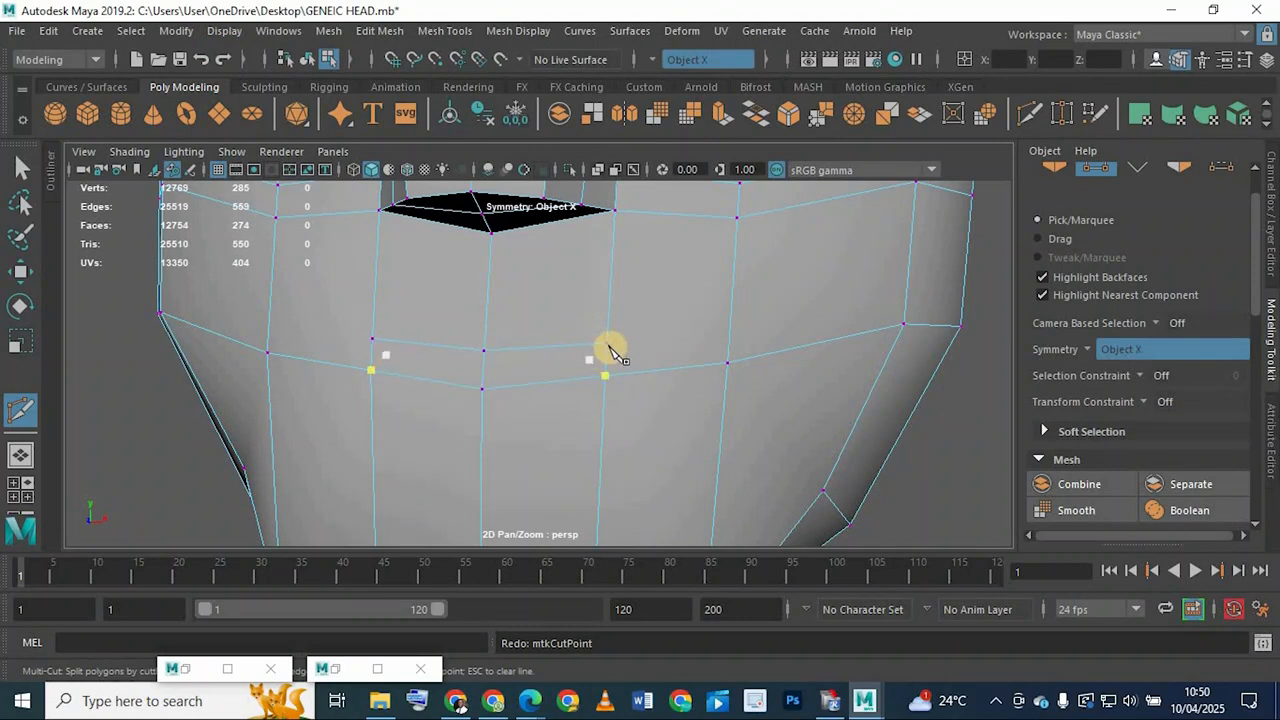
Cut symmetric edges from the ends of the horizontal mouth cut straight across to the next outer vertical edges
left_click(609, 347)
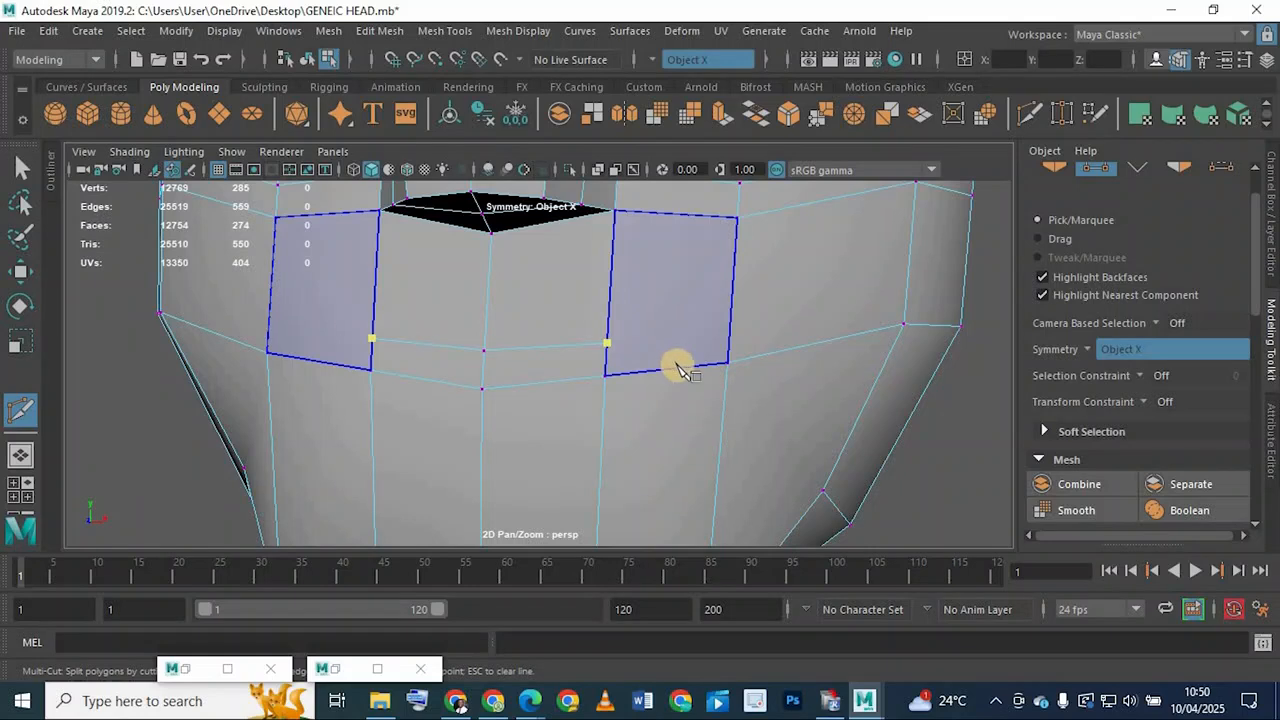
left_click(729, 340)
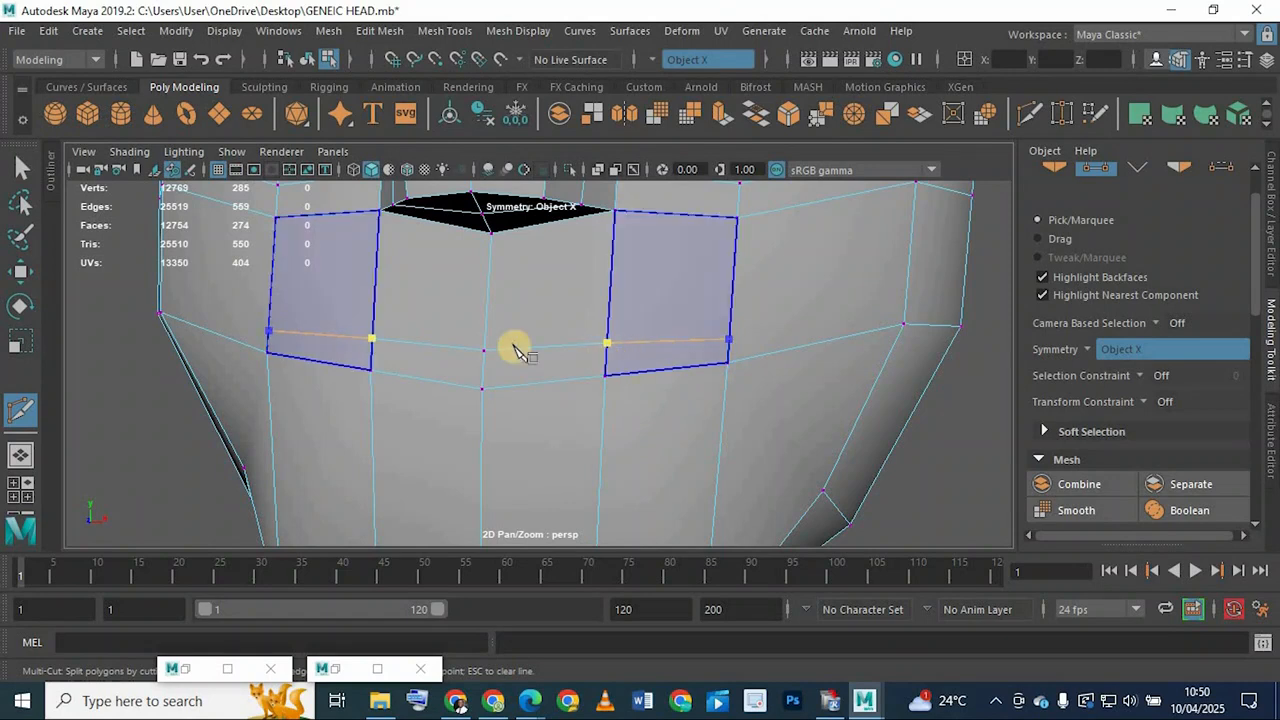
right_click(709, 354)
mouse_move(640, 353)
left_mouse_down("alt")
mouse_move(663, 377)
mouse_move(656, 348)
left_mouse_up("alt")
scroll(640, 377, "up", 2)
scroll(656, 348, "up", 1)
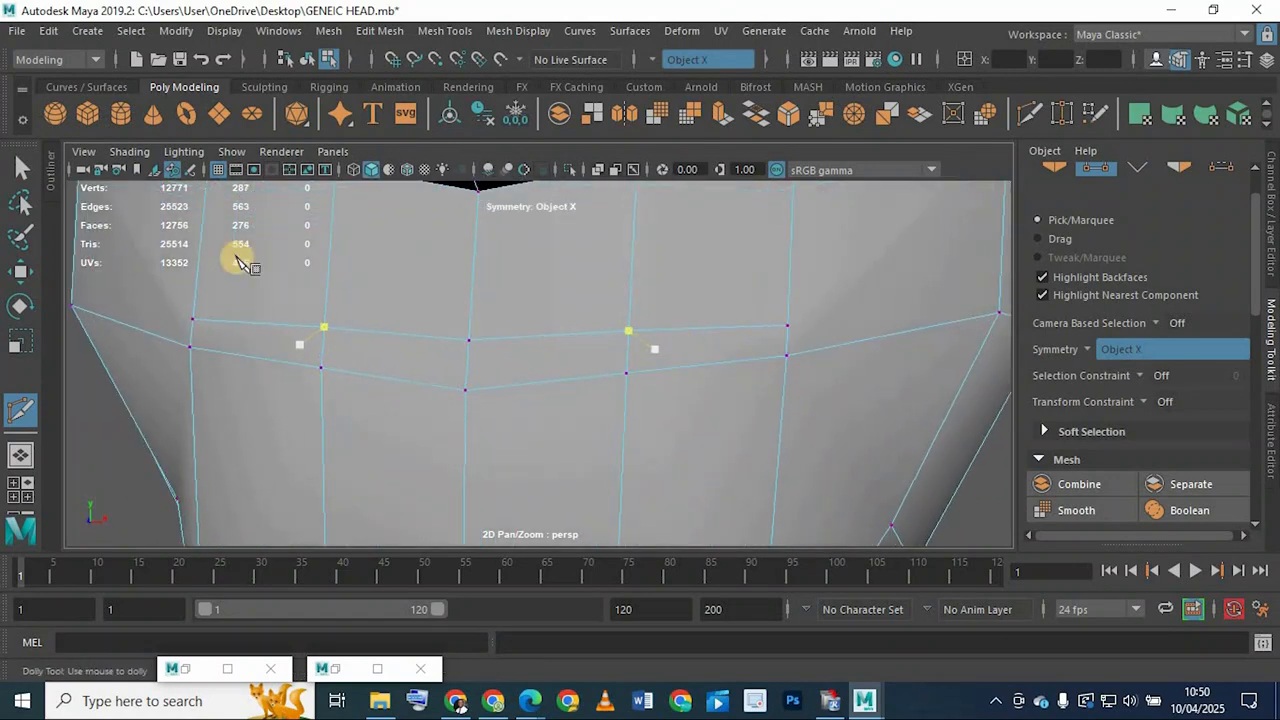
Delete the four narrow faces between the two horizontal edge rows below the nose to open the mouth
left_click(30, 285)
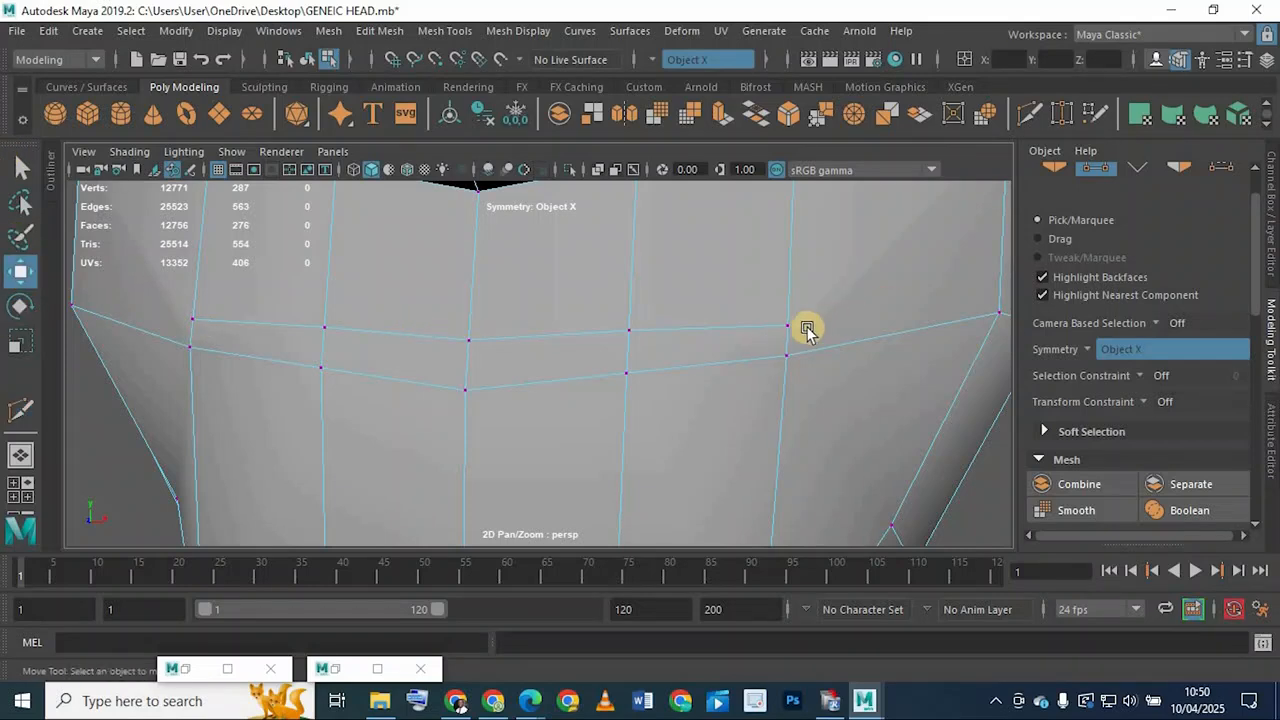
left_click(787, 325)
left_click(763, 338)
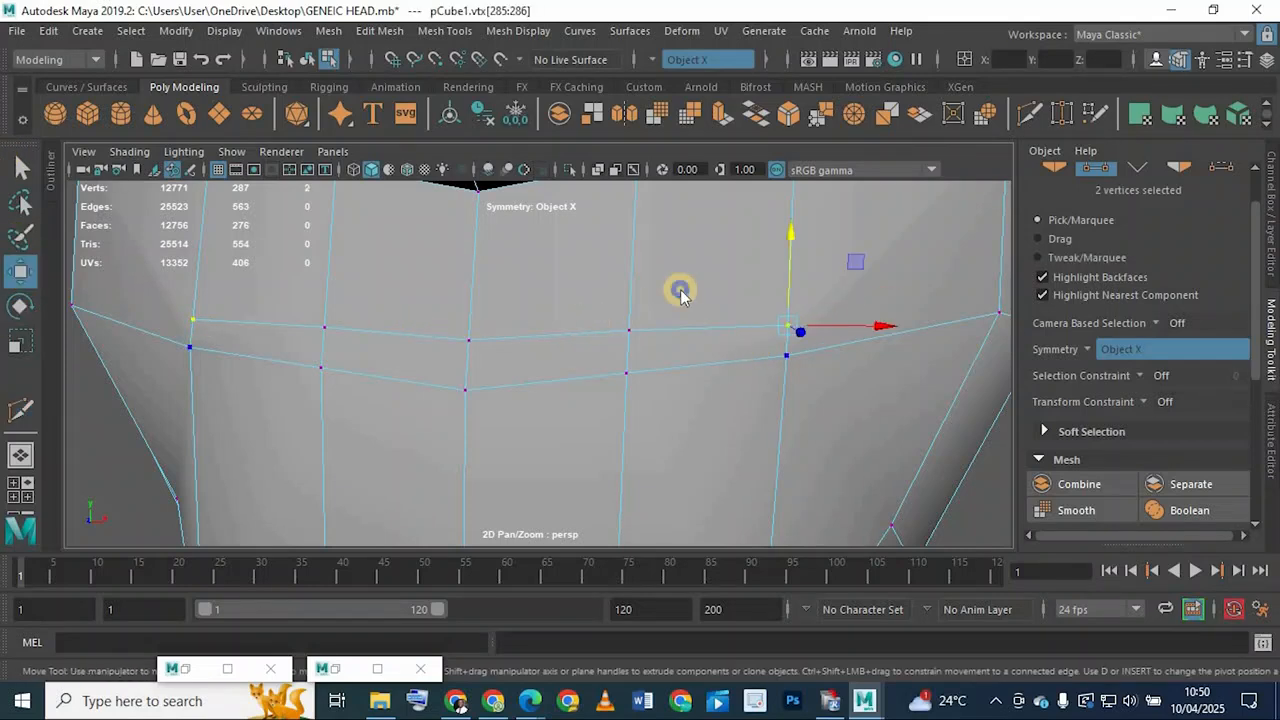
right_click_drag(680, 291, 676, 207)
left_click(665, 343)
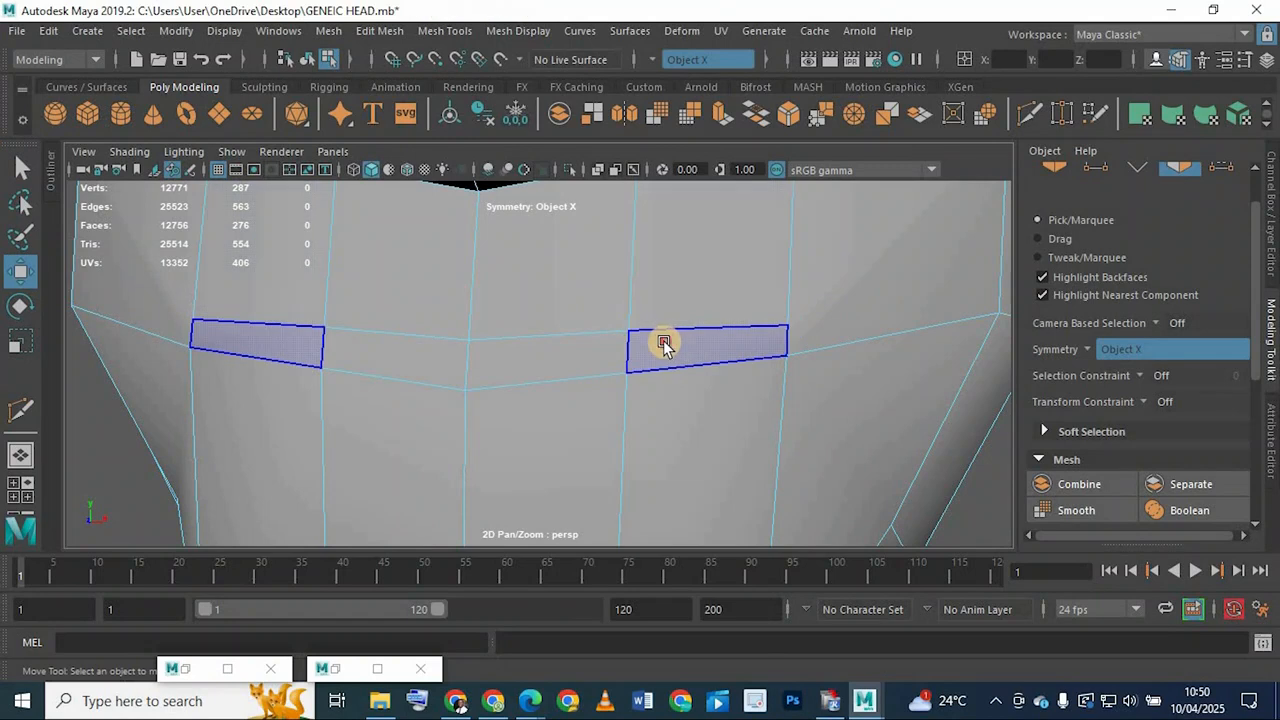
left_click(575, 360)
left_click(558, 358, "shift")
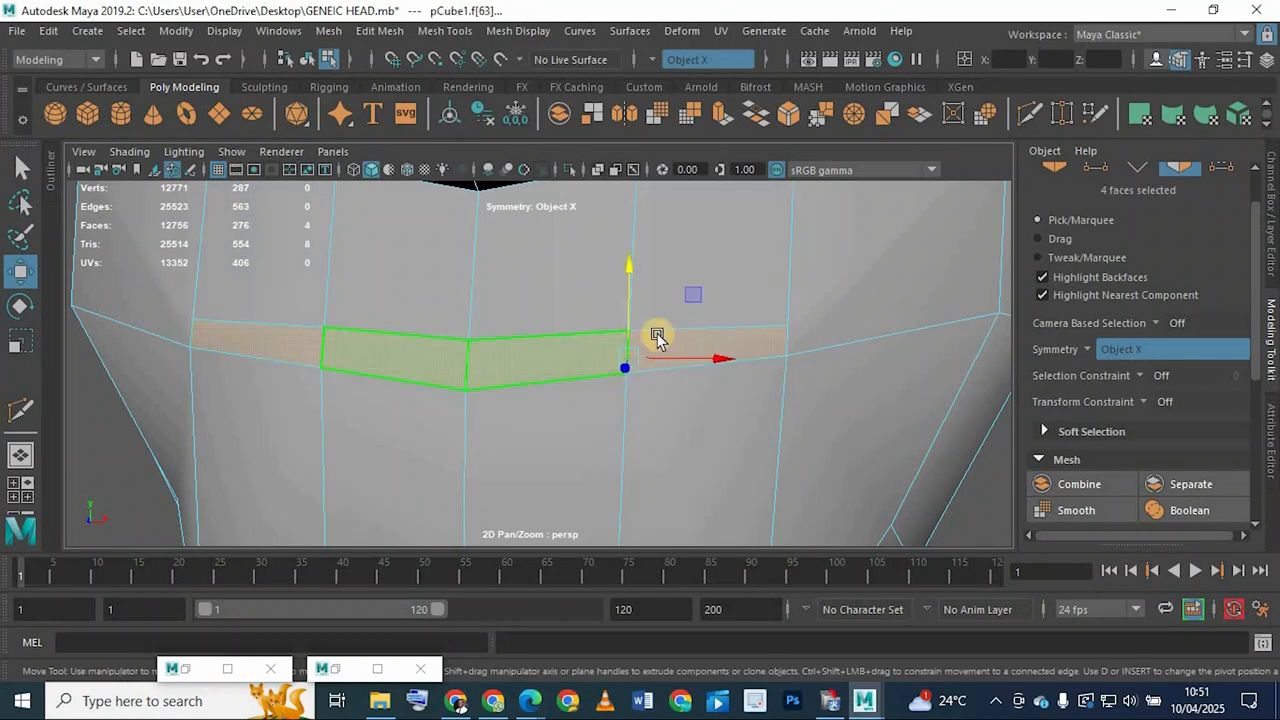
key("Delete")
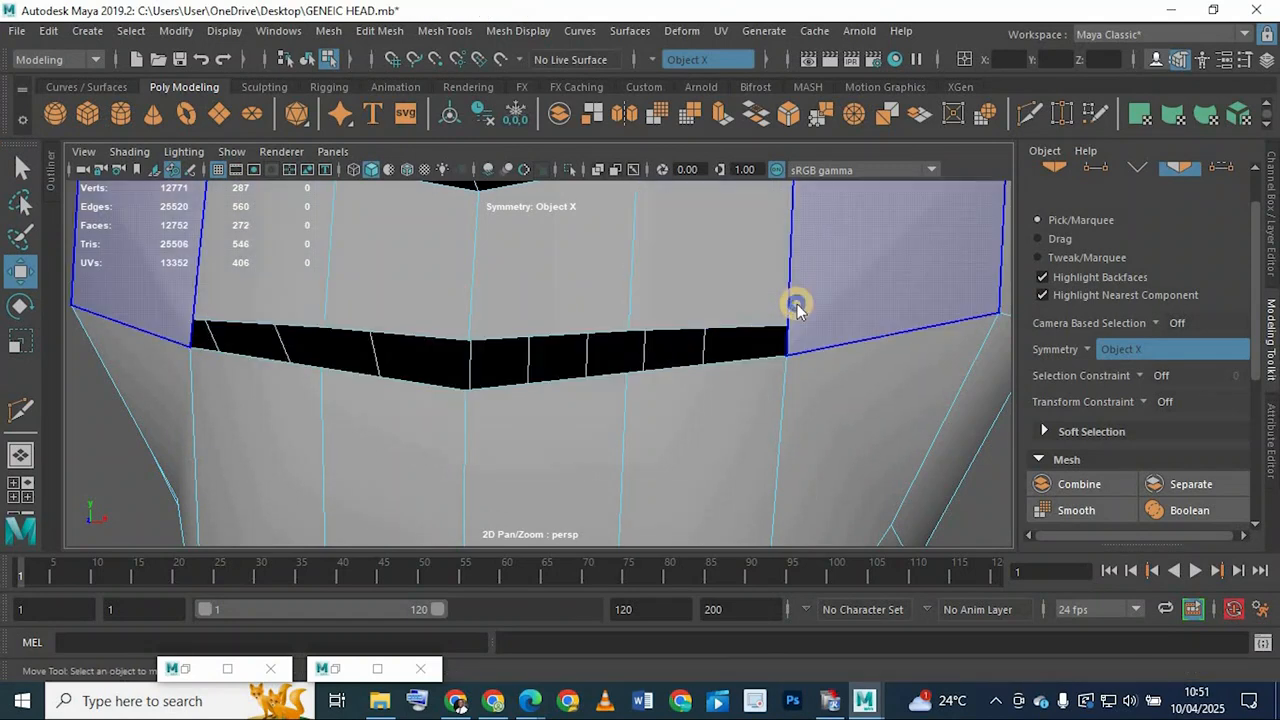
Move the symmetric upper corner vertices of the mouth opening slightly down and inward to taper its ends
right_click_drag(794, 303, 791, 330)
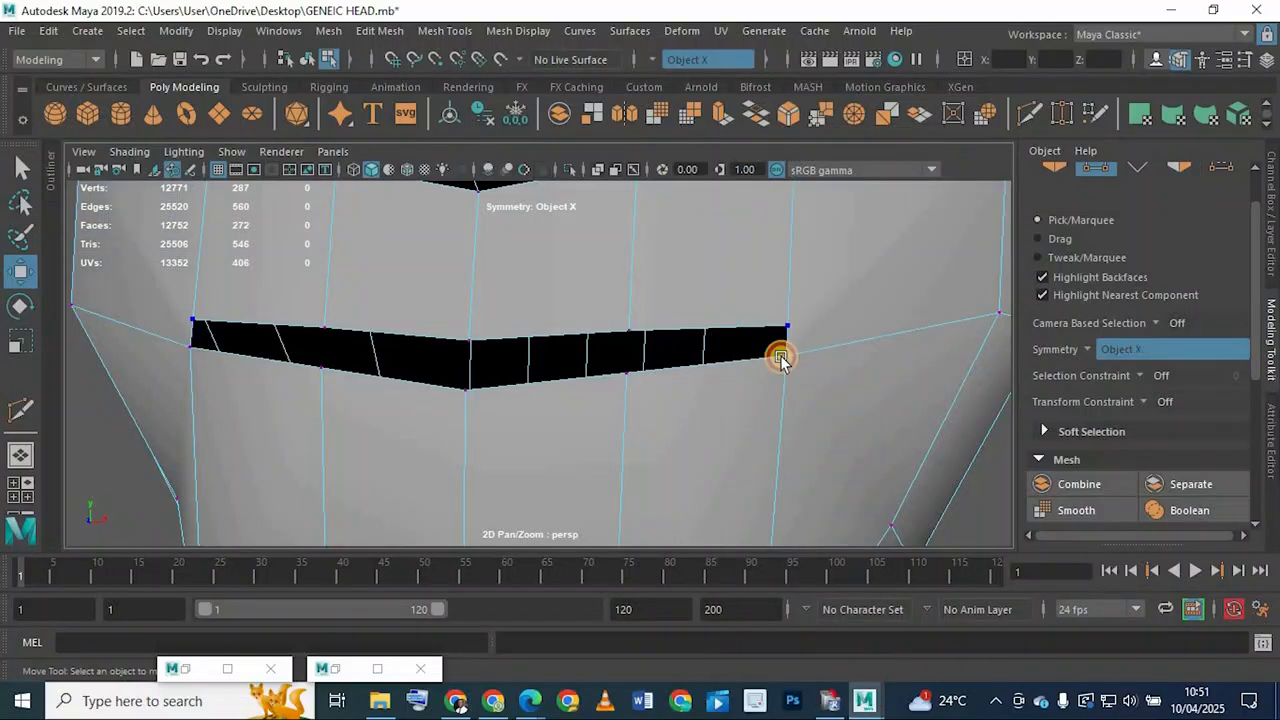
left_click(781, 360)
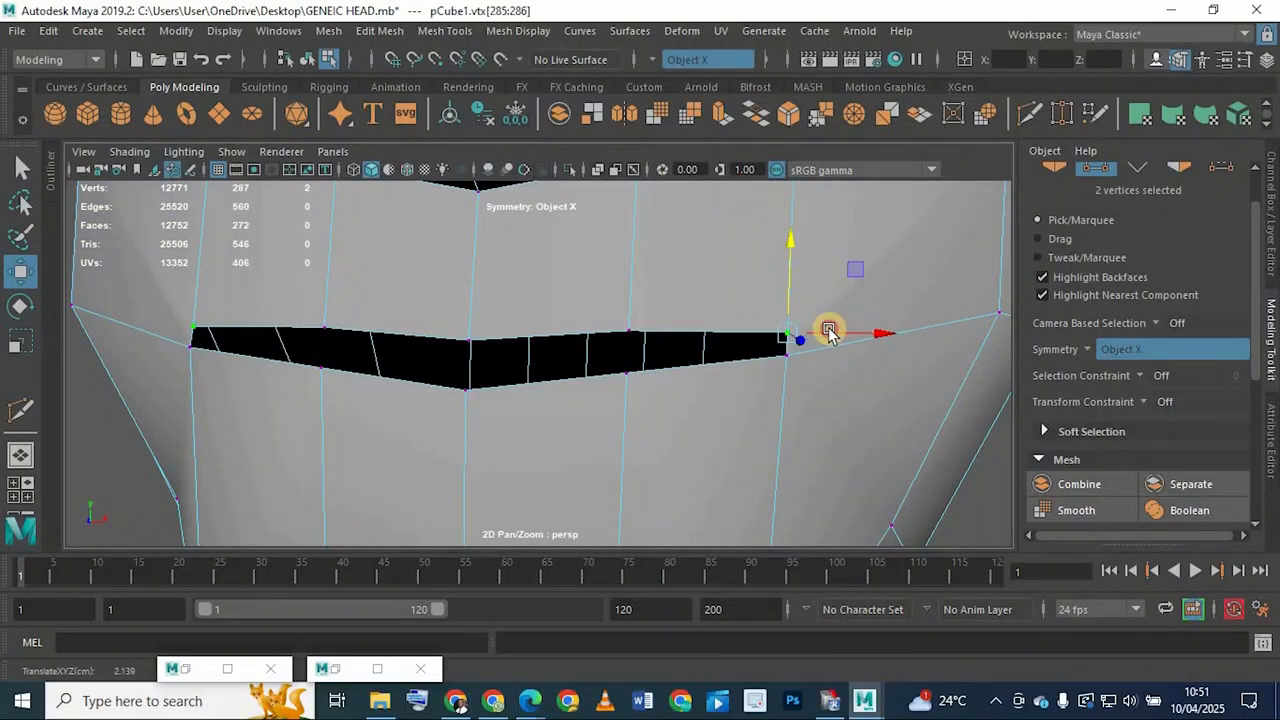
left_click_drag(829, 329, 803, 320)
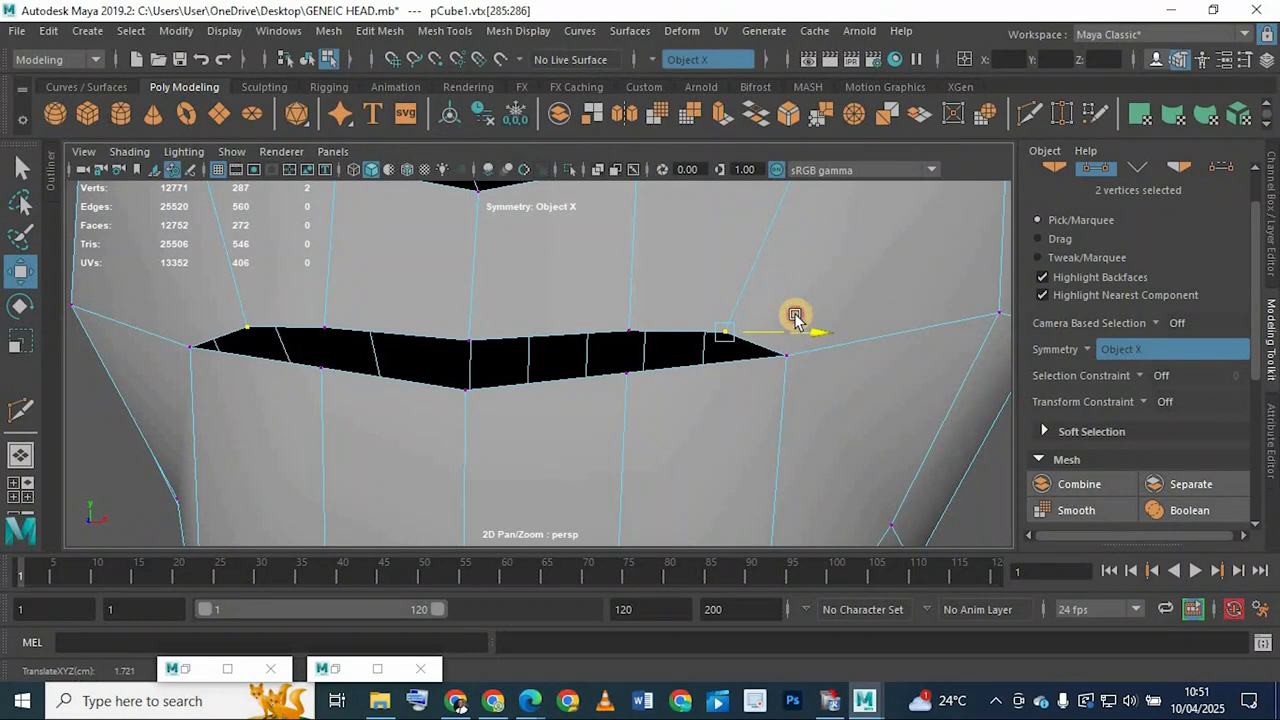
scroll(490, 309, "down", 6)
mouse_move(504, 362)
left_mouse_down("alt")
mouse_move(551, 371)
mouse_move(513, 367)
left_mouse_up("alt")
scroll(547, 362, "up", 2)
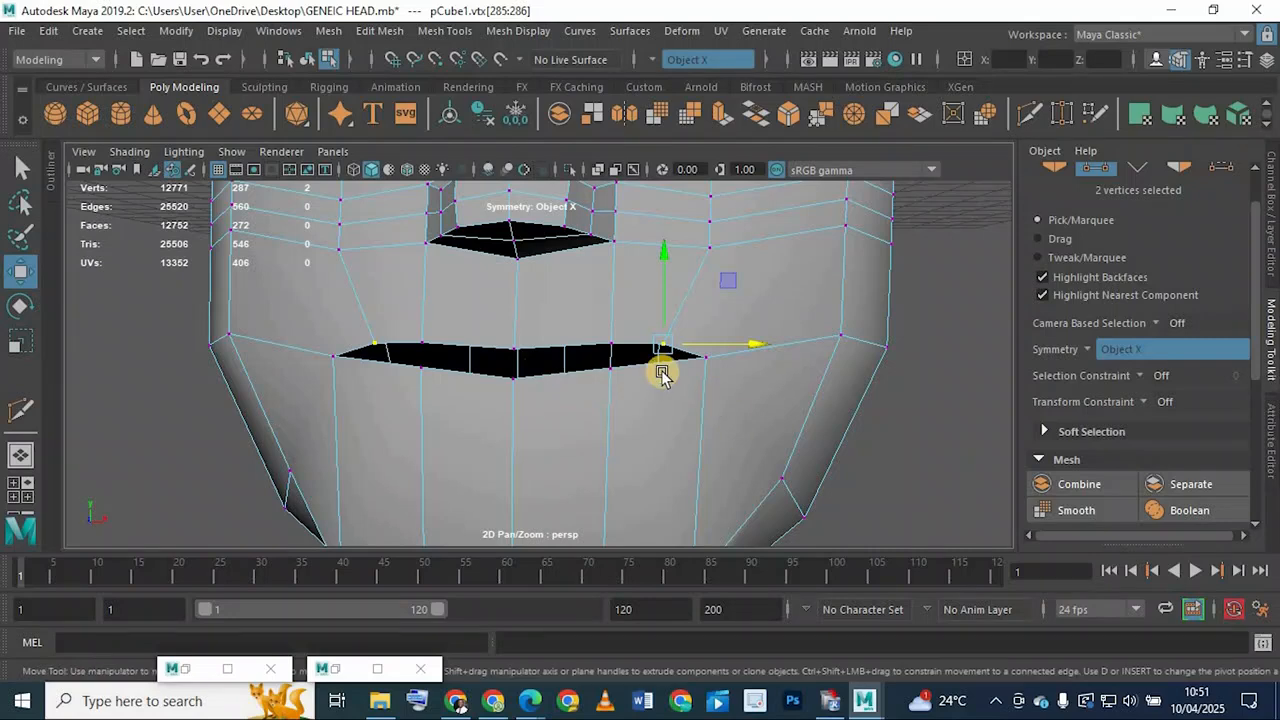
Lower the symmetric pair of lower-lip vertices between the mouth's centre and its corners
scroll(663, 372, "up", 3)
left_click_drag(634, 394, 706, 390, "alt")
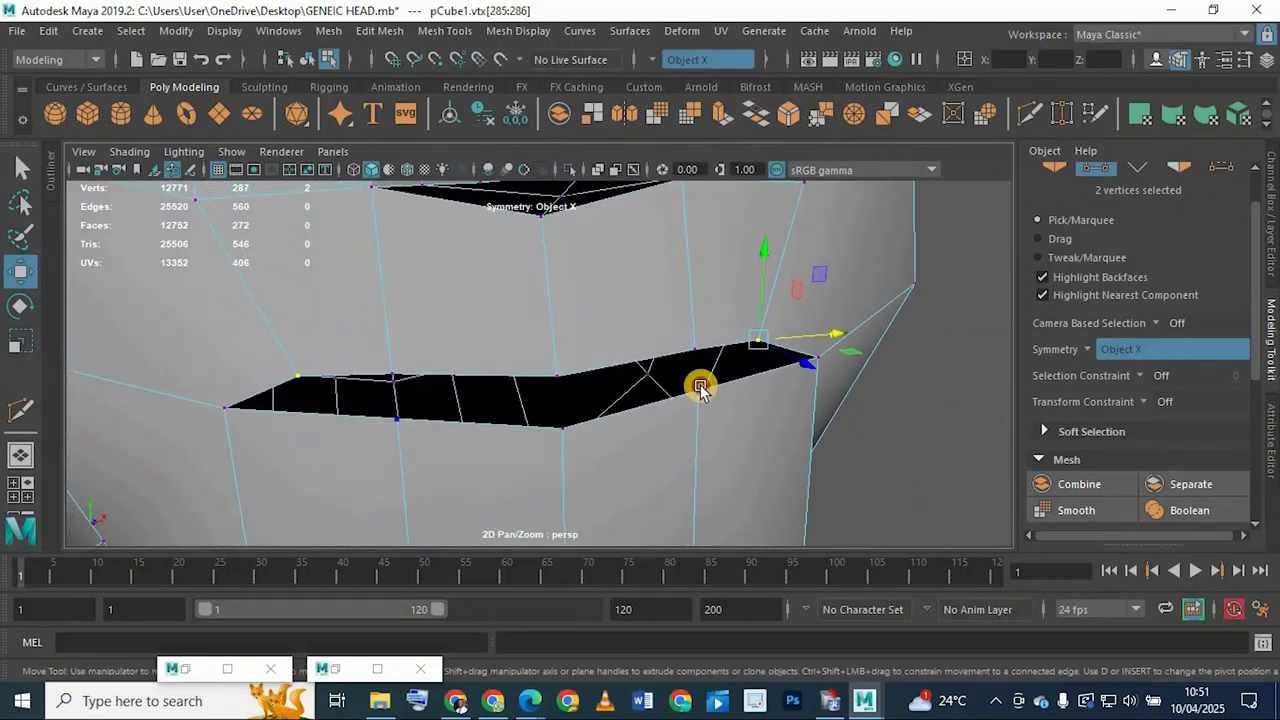
left_click(700, 386)
left_click_drag(701, 326, 700, 349)
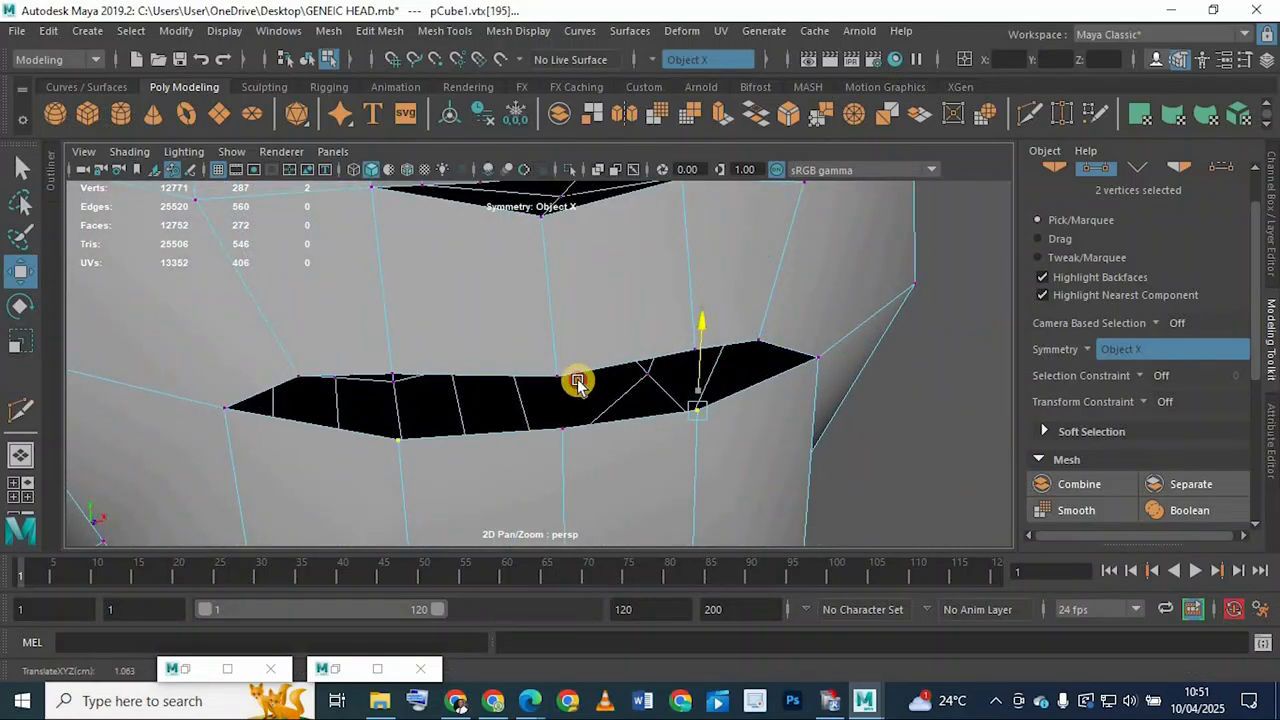
Select the upper lip's centre vertex, and move the mouth corner vertices back into the face in the side view
left_click_drag(577, 380, 491, 371, "alt")
left_click(528, 358)
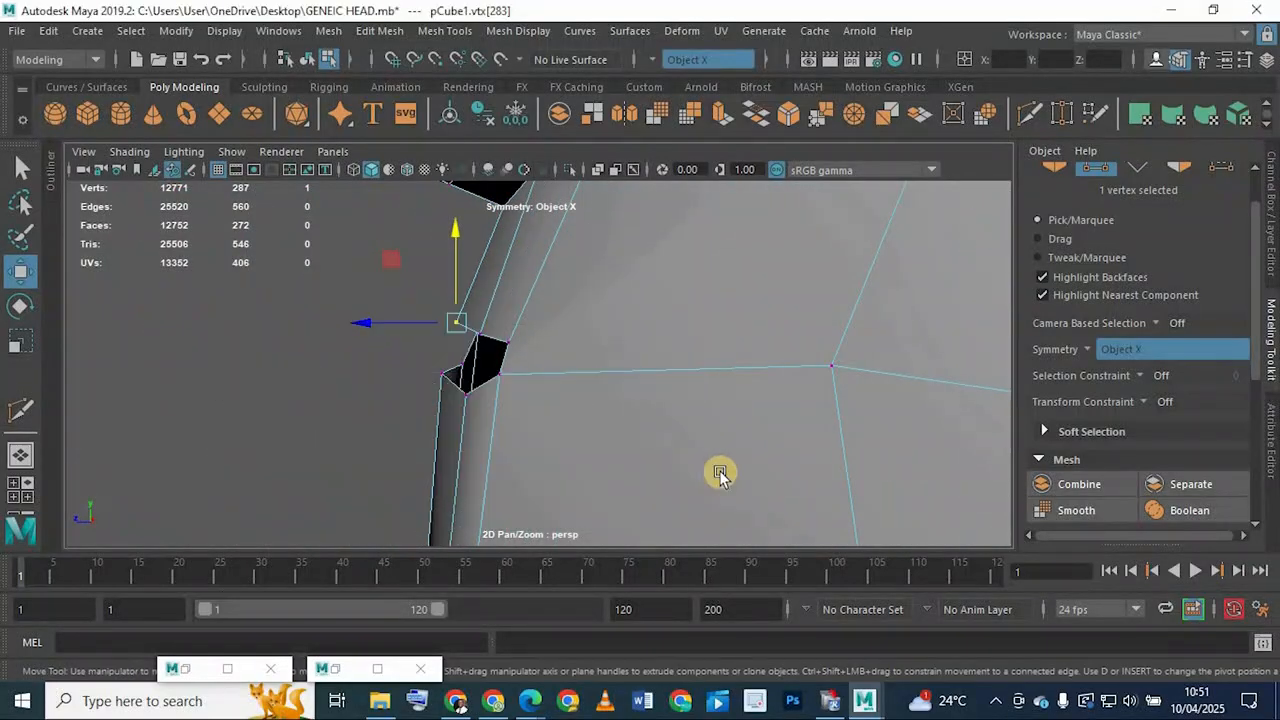
key("space")
key("space")
scroll(650, 395, "up", 2)
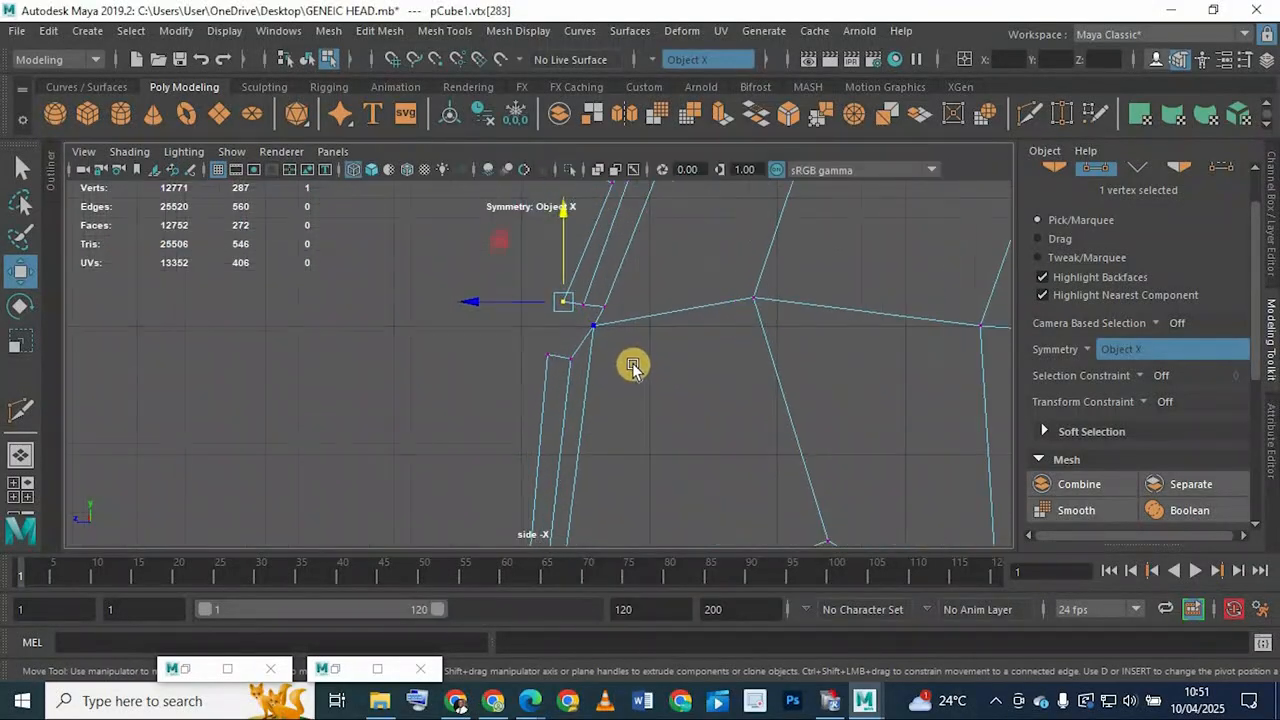
scroll(640, 325, "up", 1)
left_click(587, 316)
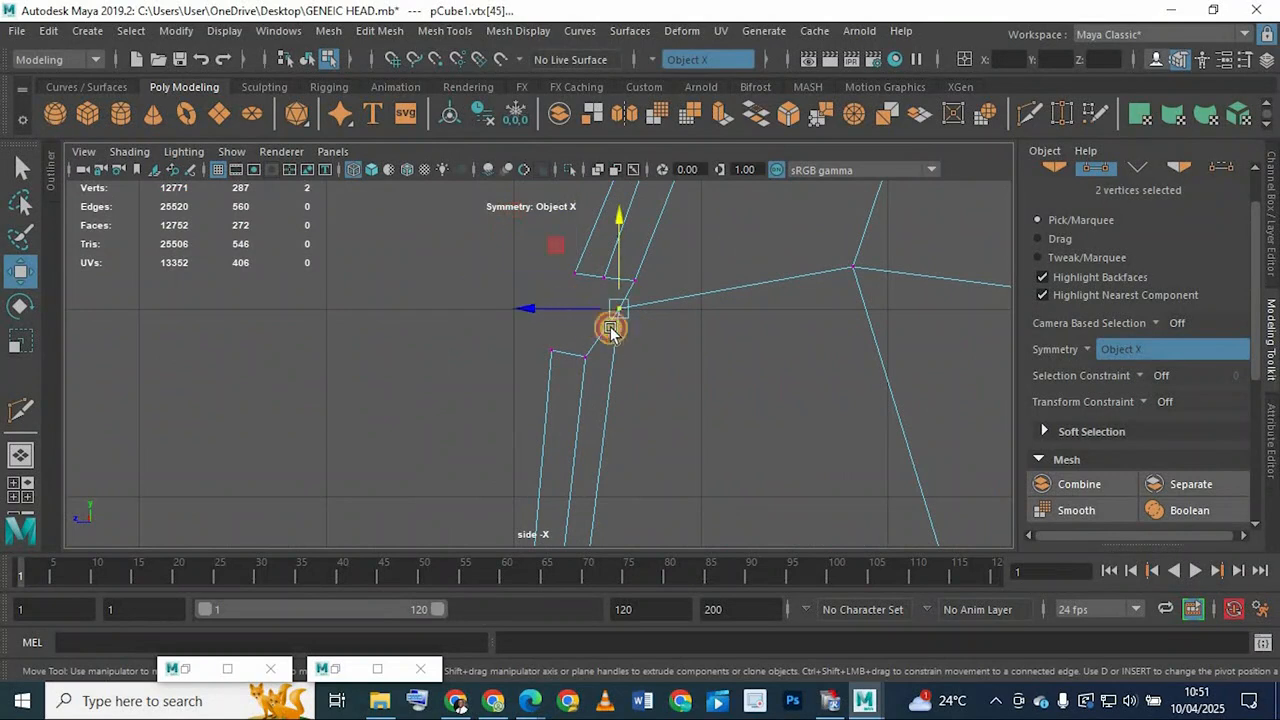
left_click_drag(570, 309, 618, 341)
Compare the side profile of the mouth with the character model sheet in the browser
scroll(566, 394, "down", 5)
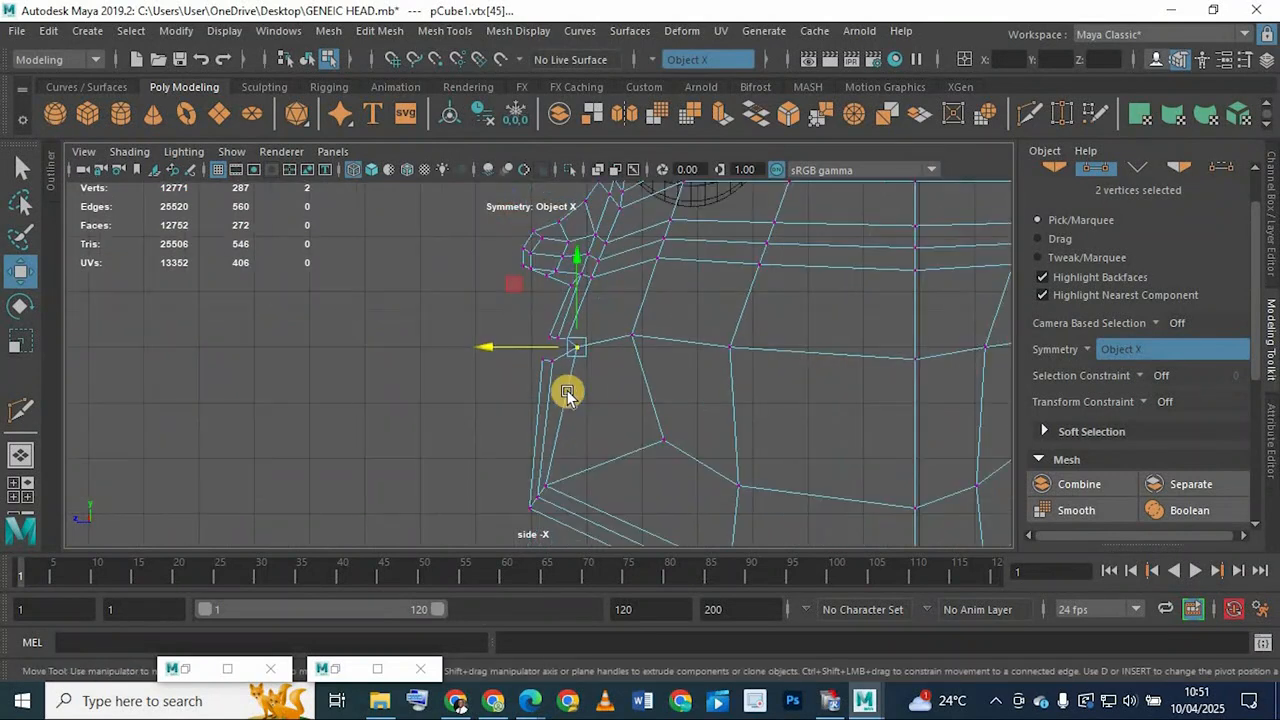
scroll(566, 393, "down", 2)
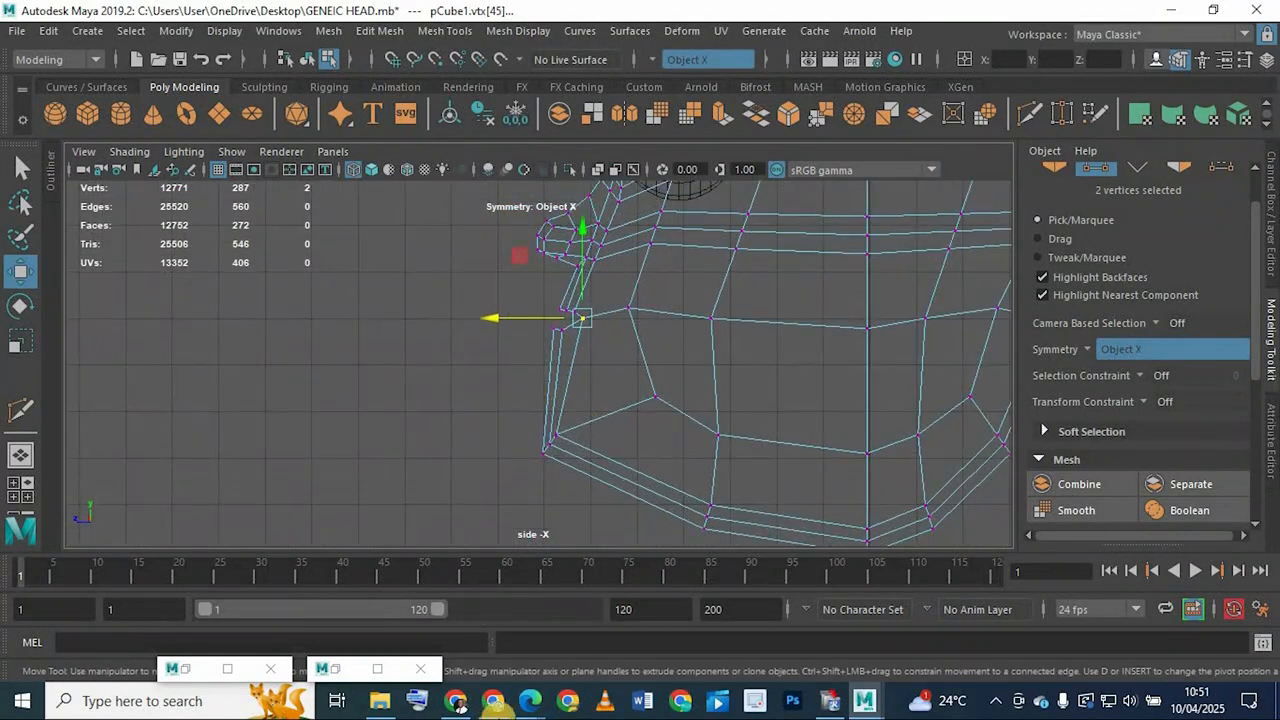
left_click(456, 700)
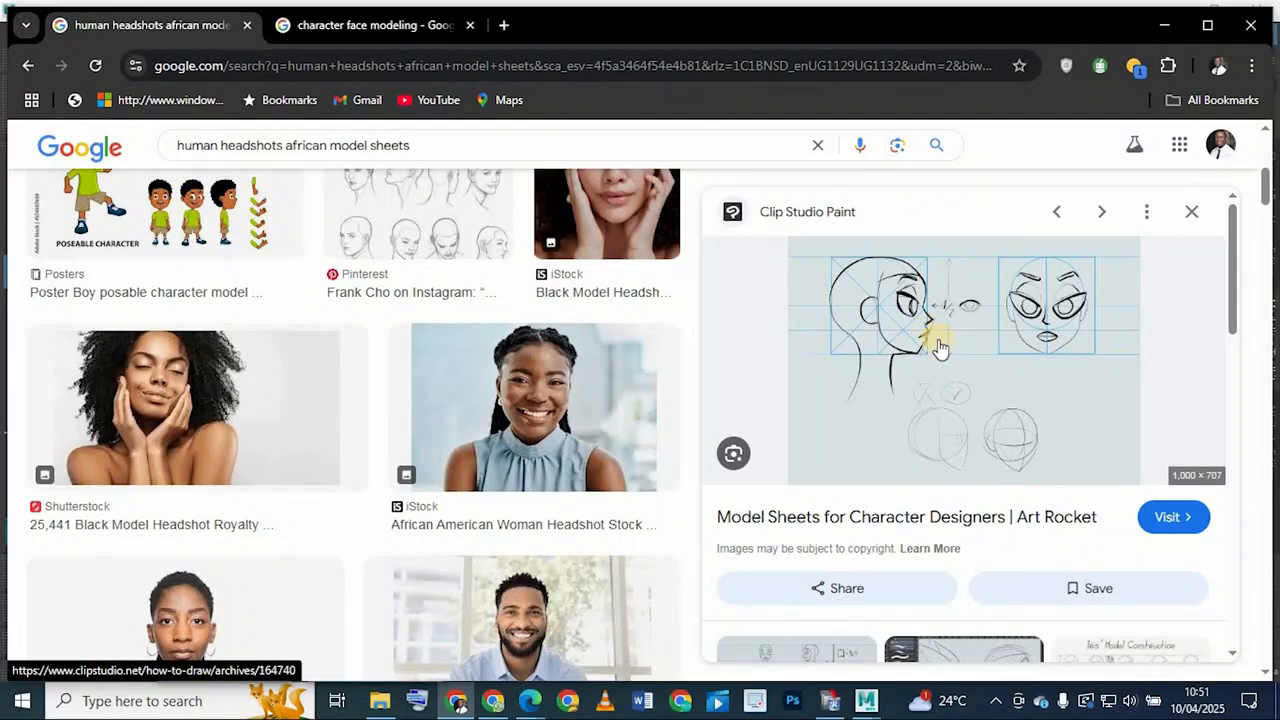
left_click(454, 701)
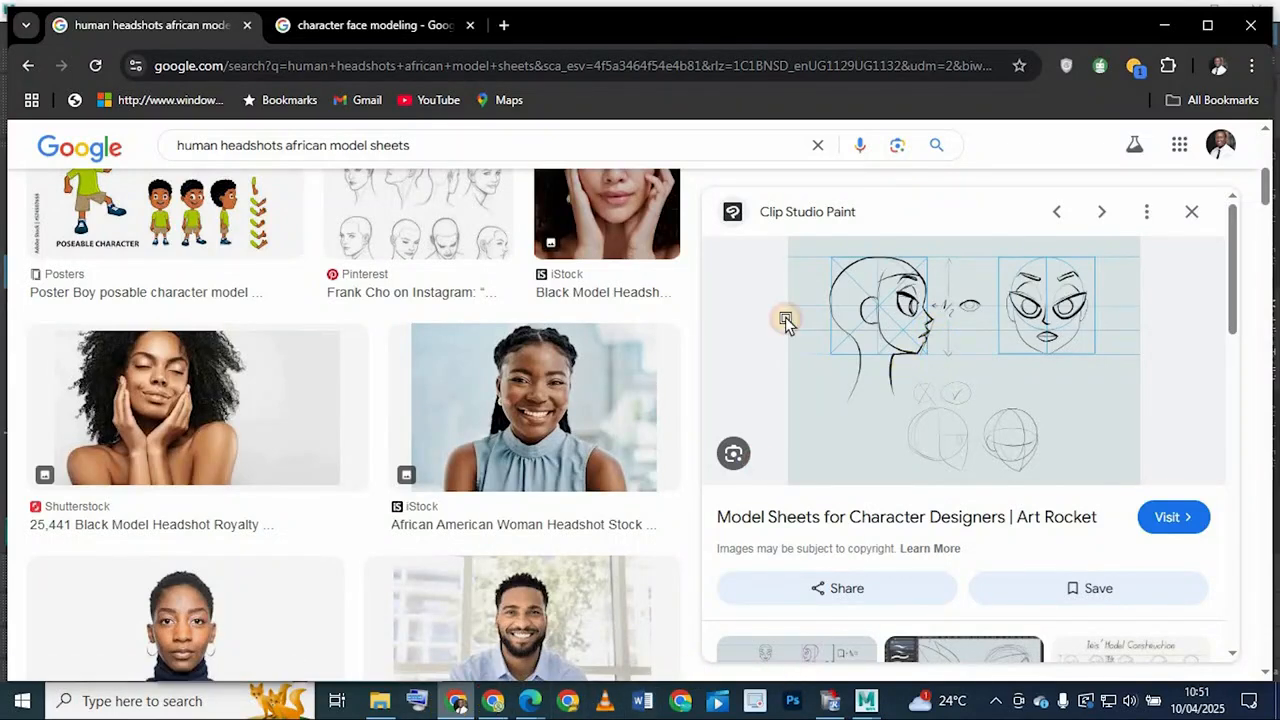
Move the lower-lip and chin vertices slightly back in the side view, and push the chin vertices further in
scroll(509, 360, "up", 3)
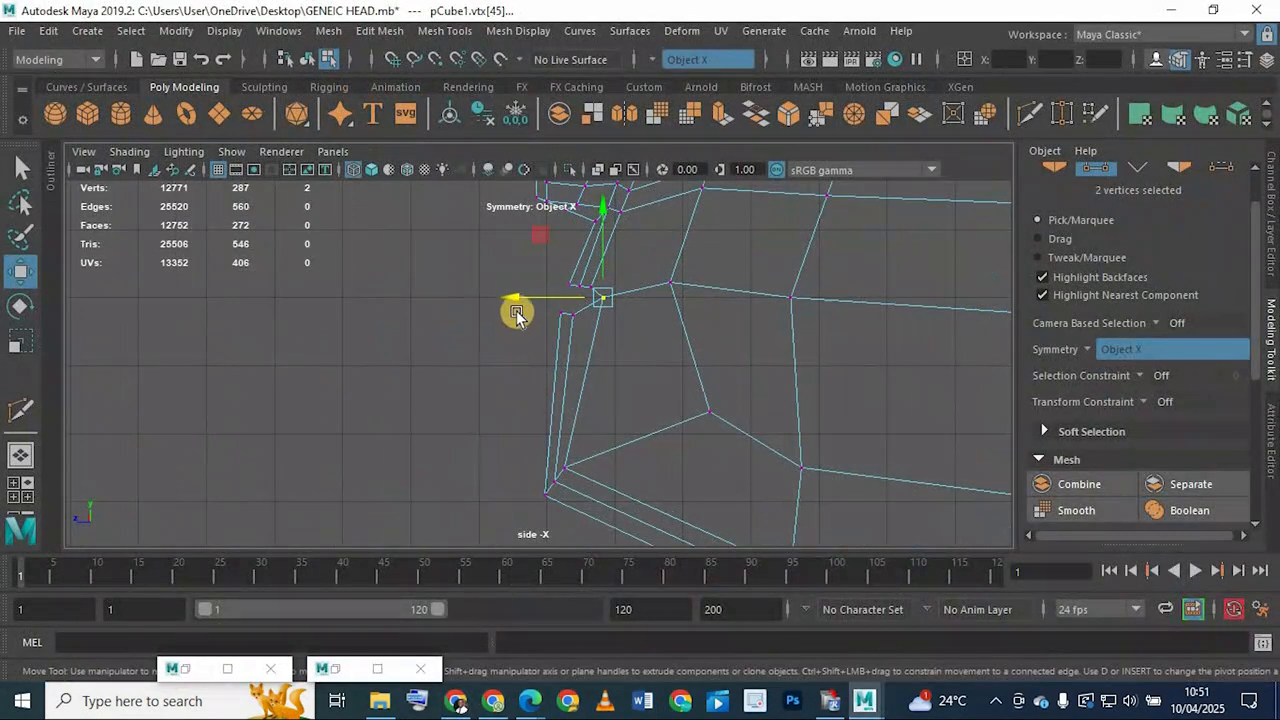
left_click_drag(508, 298, 616, 506)
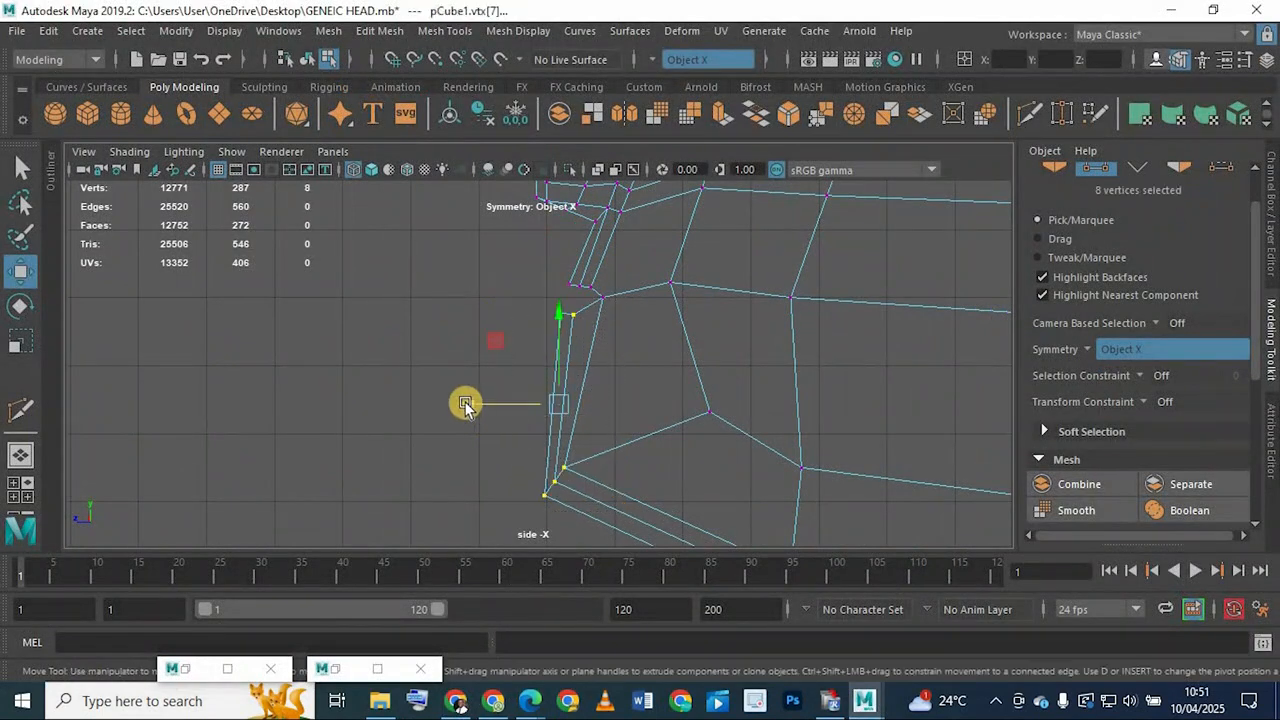
left_click_drag(467, 406, 477, 407)
left_click_drag(520, 454, 622, 510)
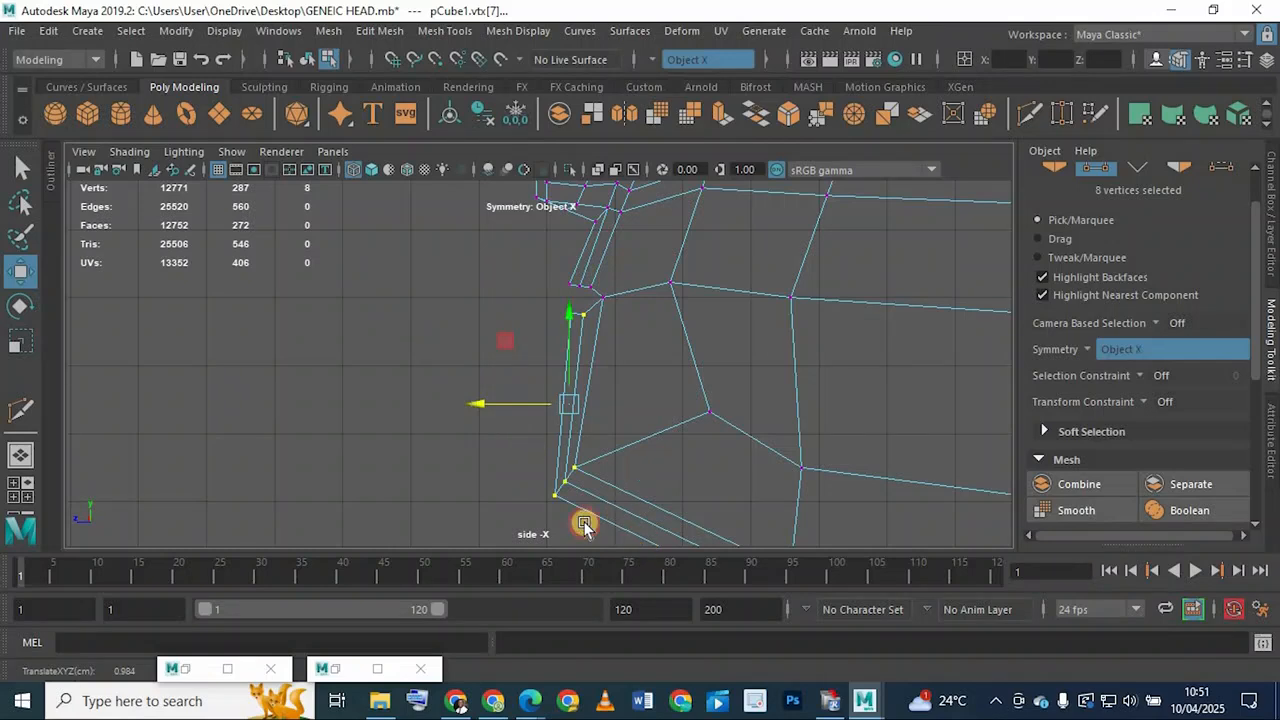
left_click_drag(498, 478, 556, 486)
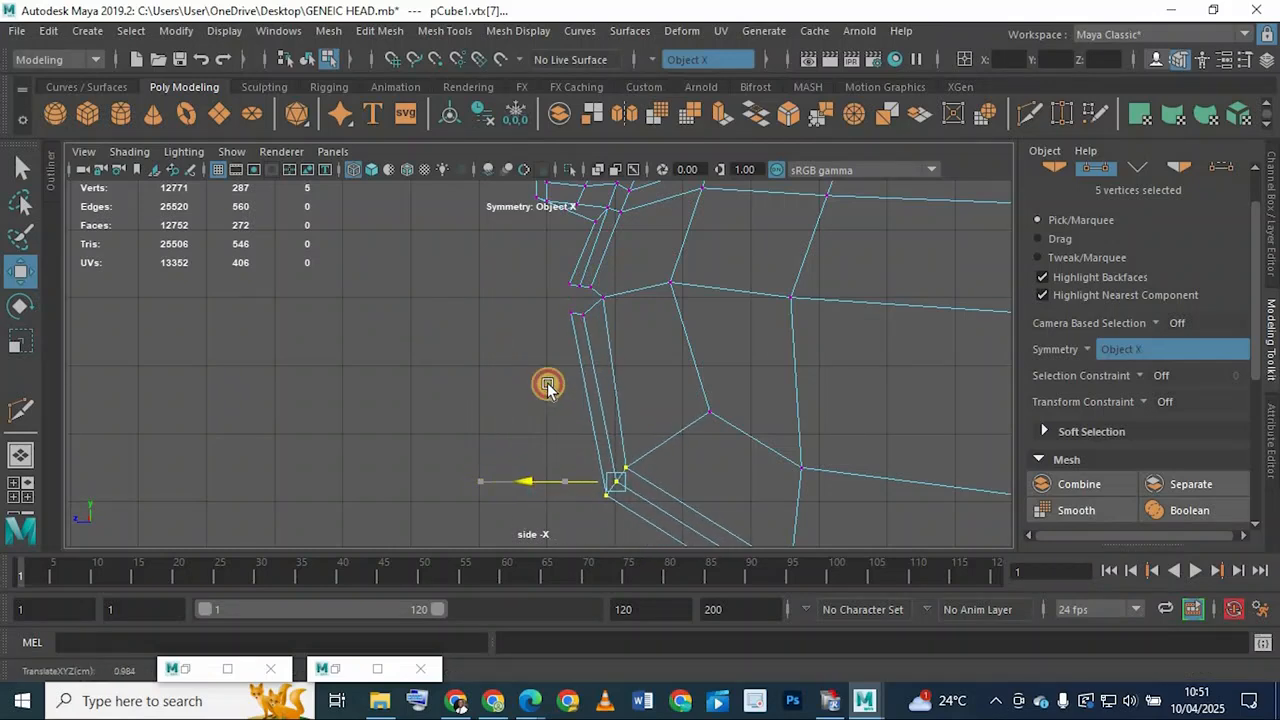
Lower the centre vertex of the lower lip slightly in the perspective view to curve the mouth opening
scroll(535, 342, "down", 4)
scroll(535, 342, "up", 4)
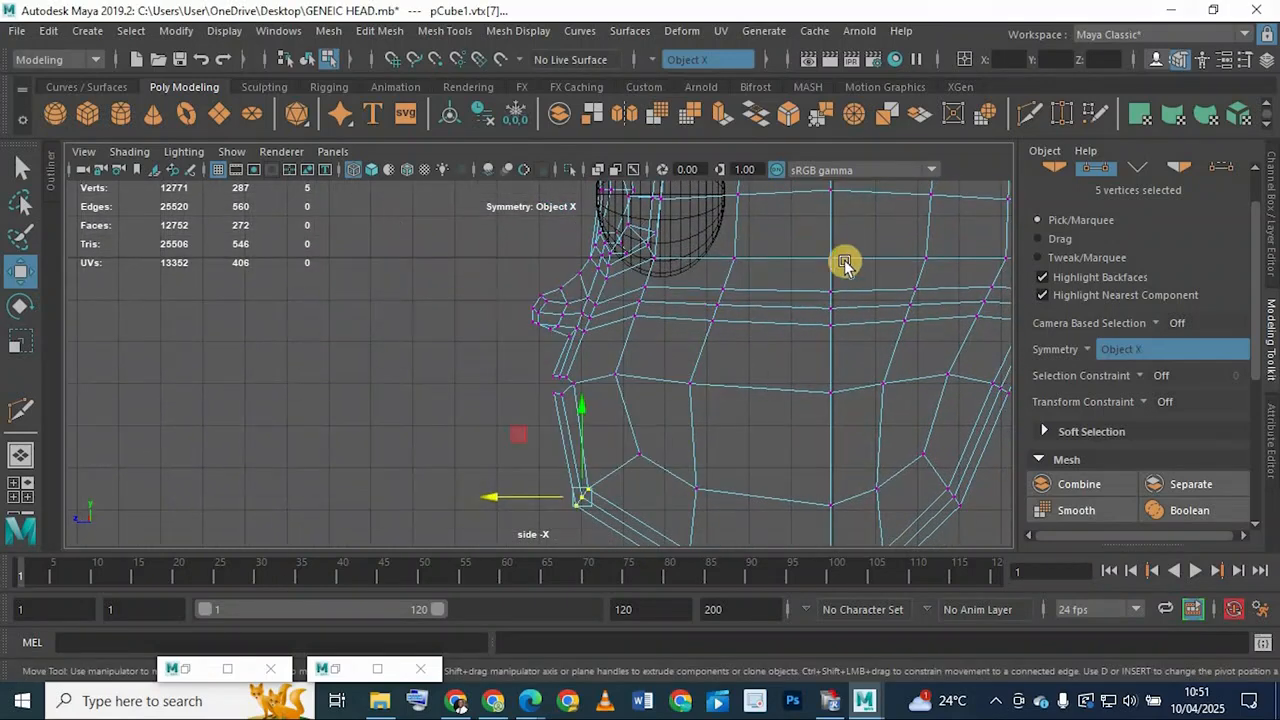
key("space")
key("space")
left_click_drag(817, 312, 522, 343, "alt")
scroll(531, 340, "down", 4)
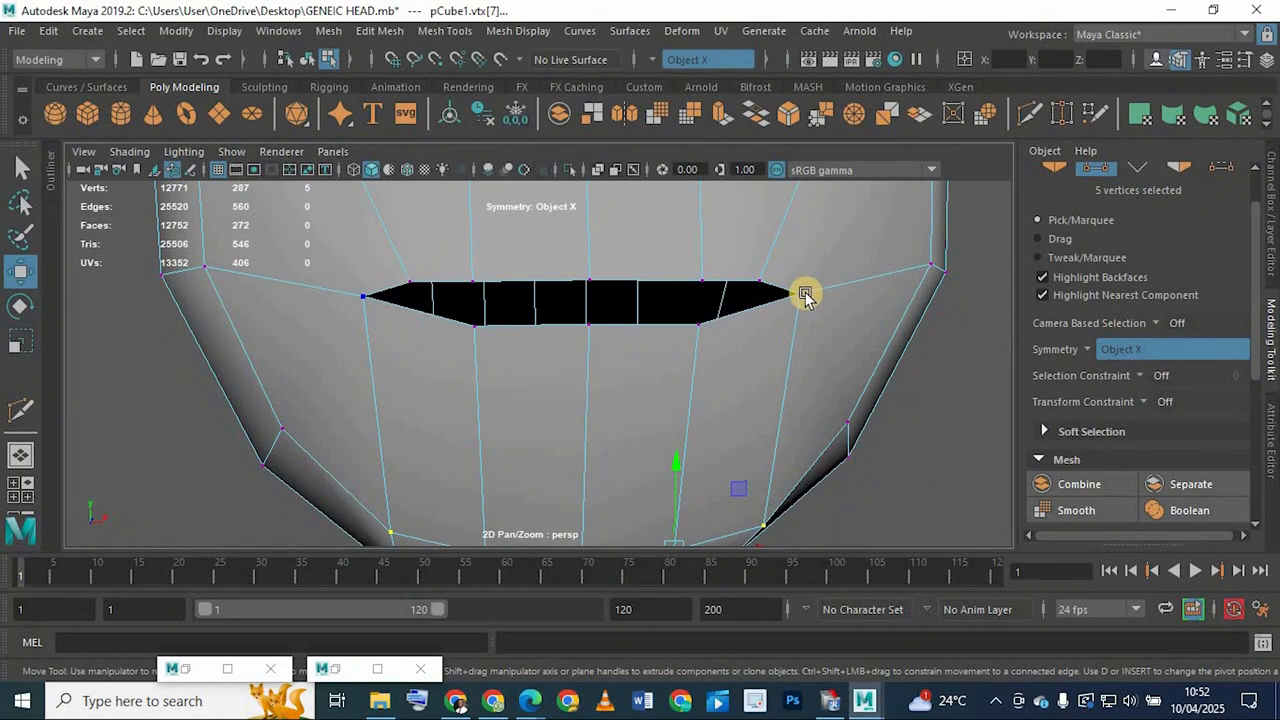
left_click(593, 313)
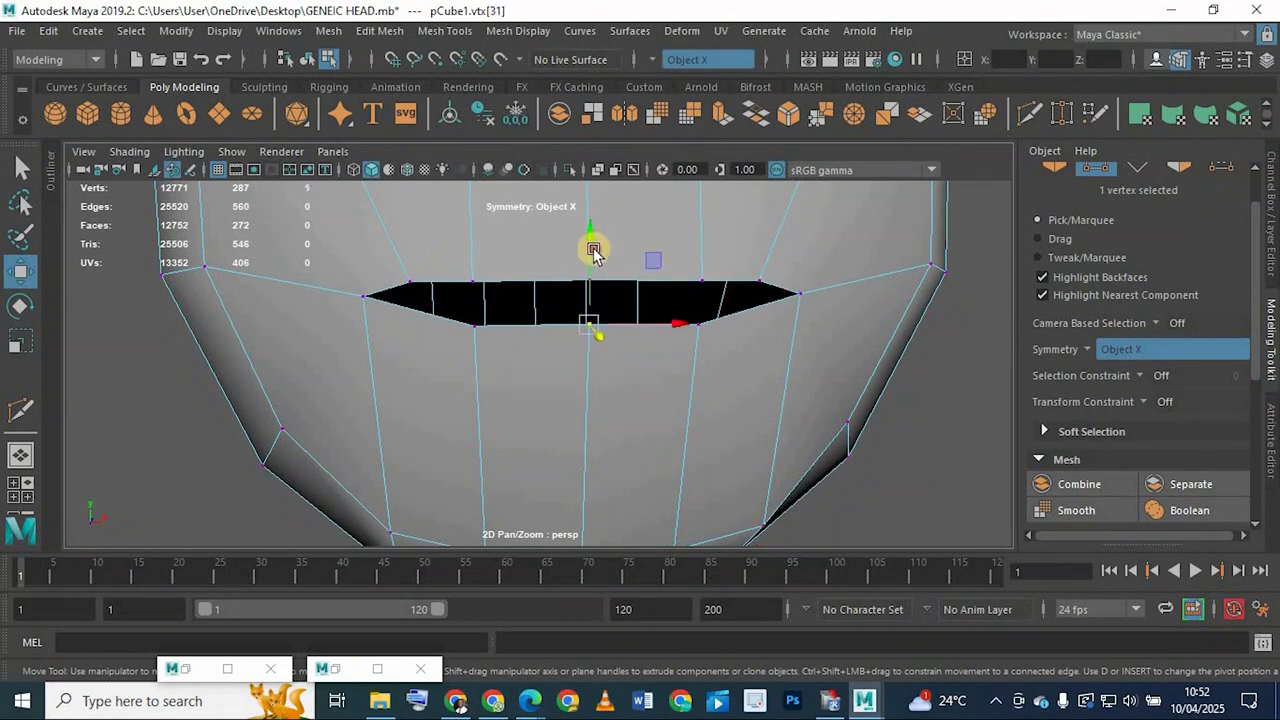
left_click_drag(591, 240, 595, 248)
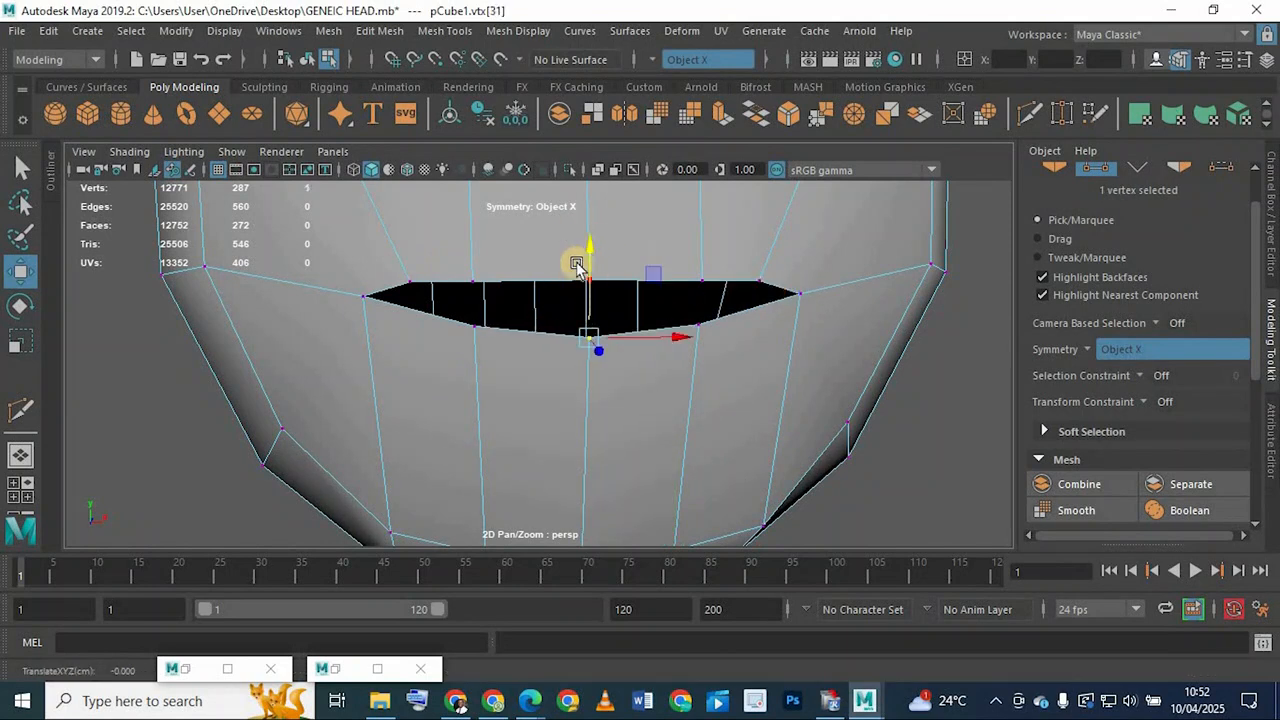
left_click_drag(450, 284, 534, 316, "alt")
scroll(578, 316, "up", 2)
key("ctrl+z")
left_click_drag(574, 275, 591, 271, "alt")
left_click_drag(621, 217, 622, 226)
Examine the whole face and the mouth opening from the front and the sides
scroll(640, 334, "down", 5)
middle_click_drag(680, 195, 688, 286, "alt")
right_click_drag(688, 286, 471, 291, "alt")
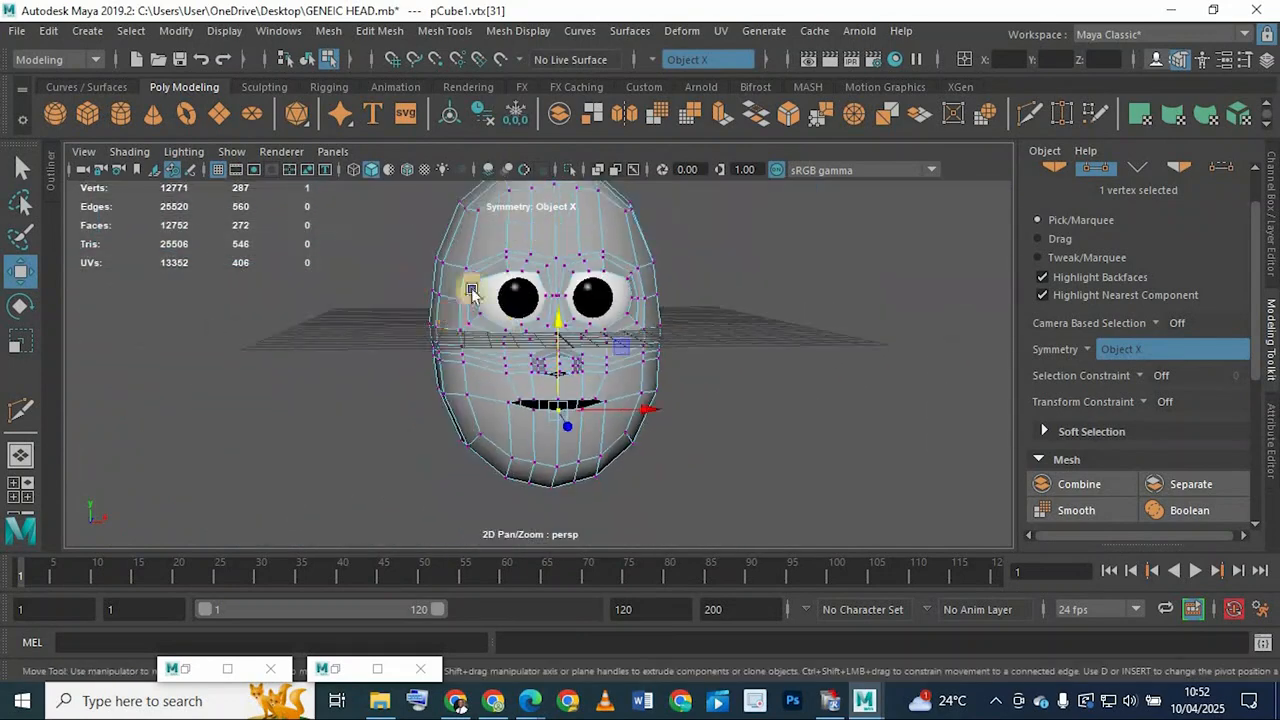
left_click_drag(471, 291, 646, 326, "alt")
right_click_drag(646, 326, 677, 331, "alt")
mouse_move(677, 331)
left_mouse_down("alt")
mouse_move(757, 318)
mouse_move(808, 334)
mouse_move(690, 342)
left_mouse_up("alt")
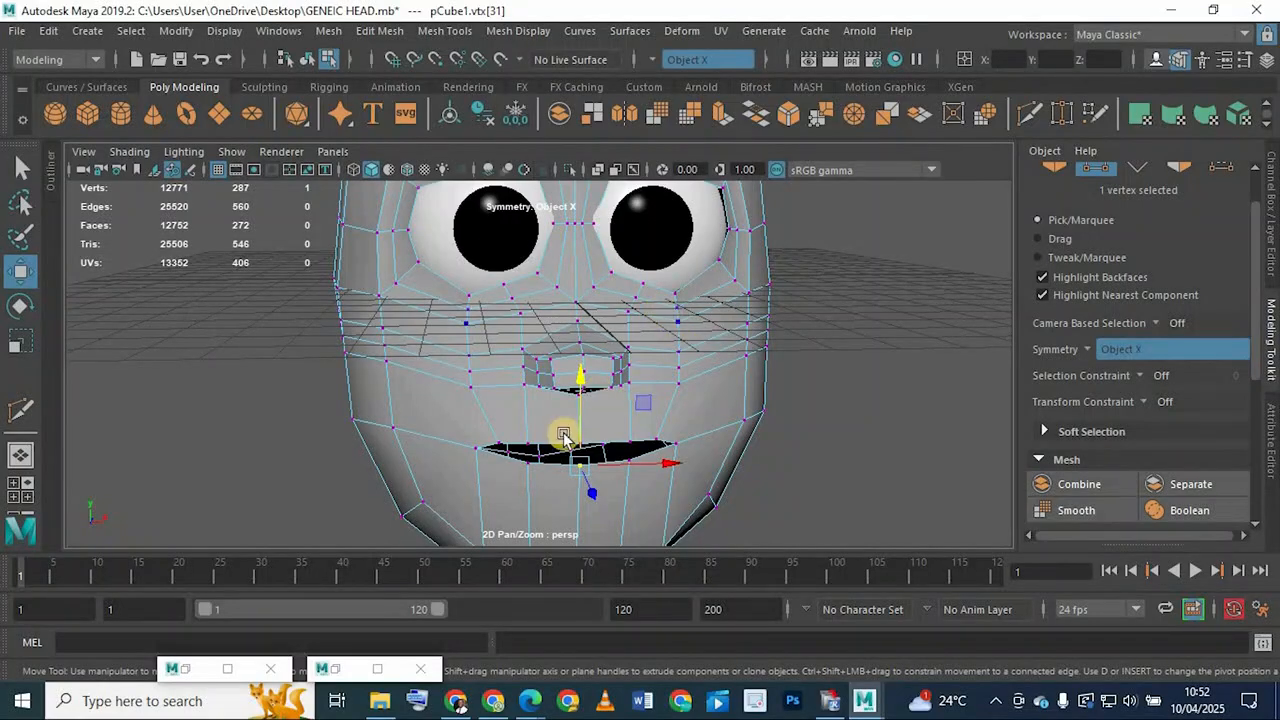
scroll(564, 437, "up", 4)
middle_click_drag(560, 442, 572, 325, "alt")
left_click_drag(572, 325, 735, 365, "alt")
middle_click_drag(530, 385, 426, 397, "alt")
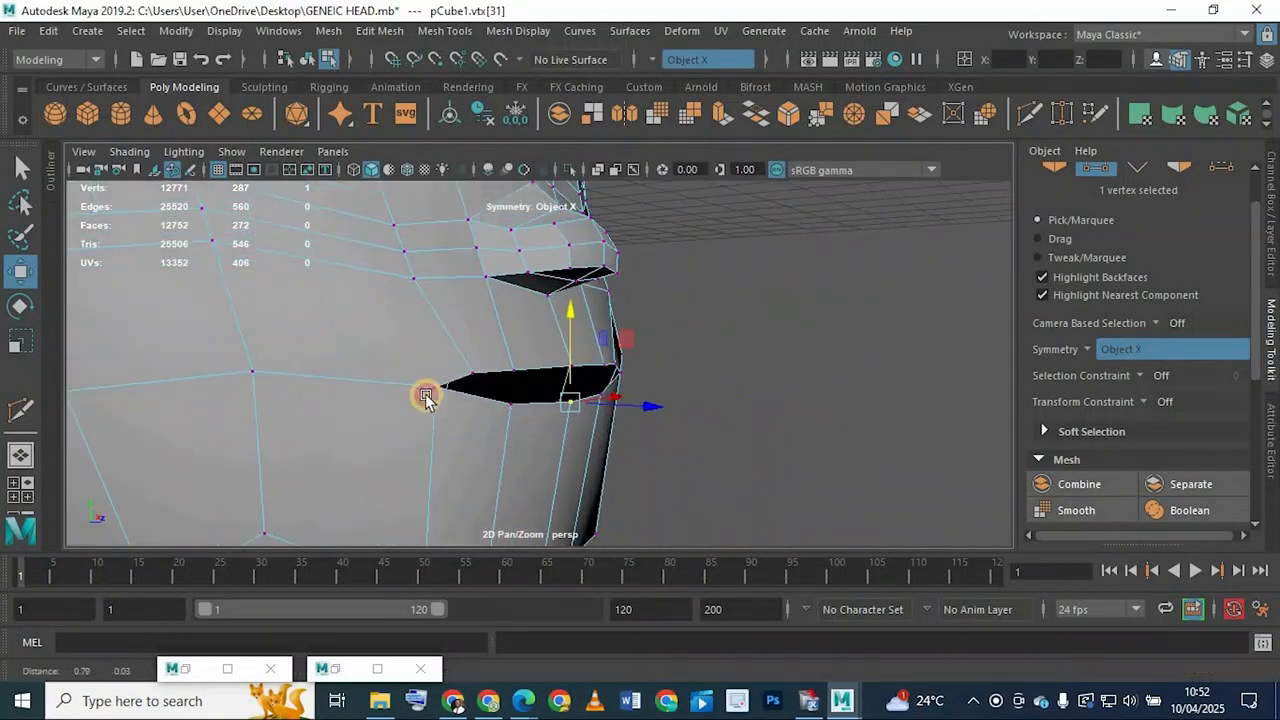
left_click_drag(425, 393, 706, 283, "alt")
Select the border edge loop of the mouth opening and turn symmetry off
right_click_drag(677, 160, 677, 110)
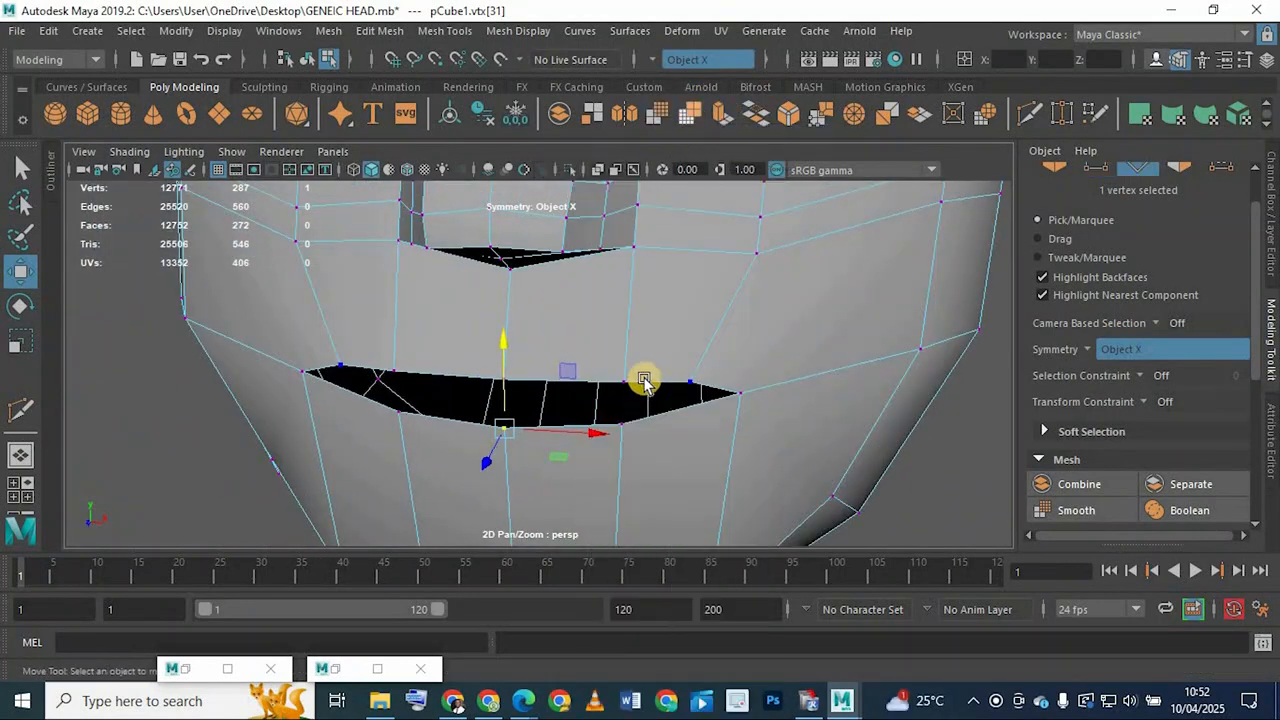
double_click(617, 383)
left_click_drag(634, 389, 640, 374, "alt")
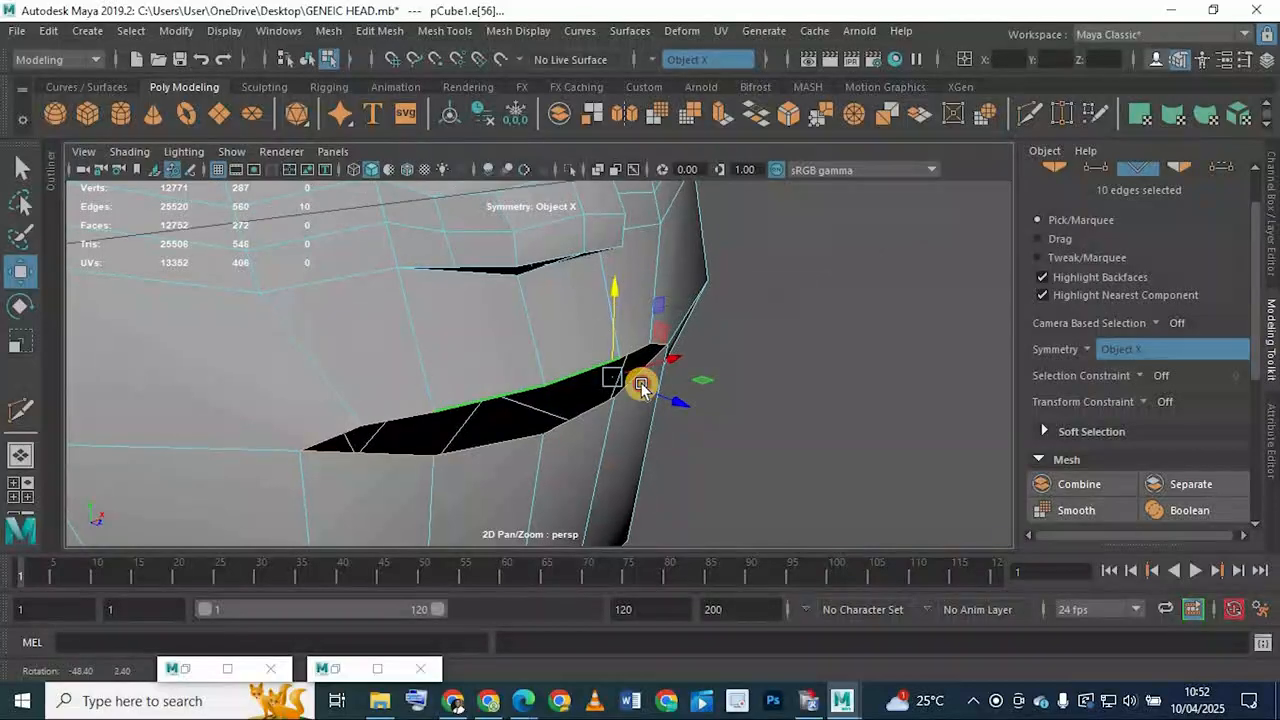
left_click(1090, 349)
left_click(1136, 356)
Extrude the mouth's border edges and move the new edges slightly back into the head
left_click_drag(651, 357, 548, 412, "alt")
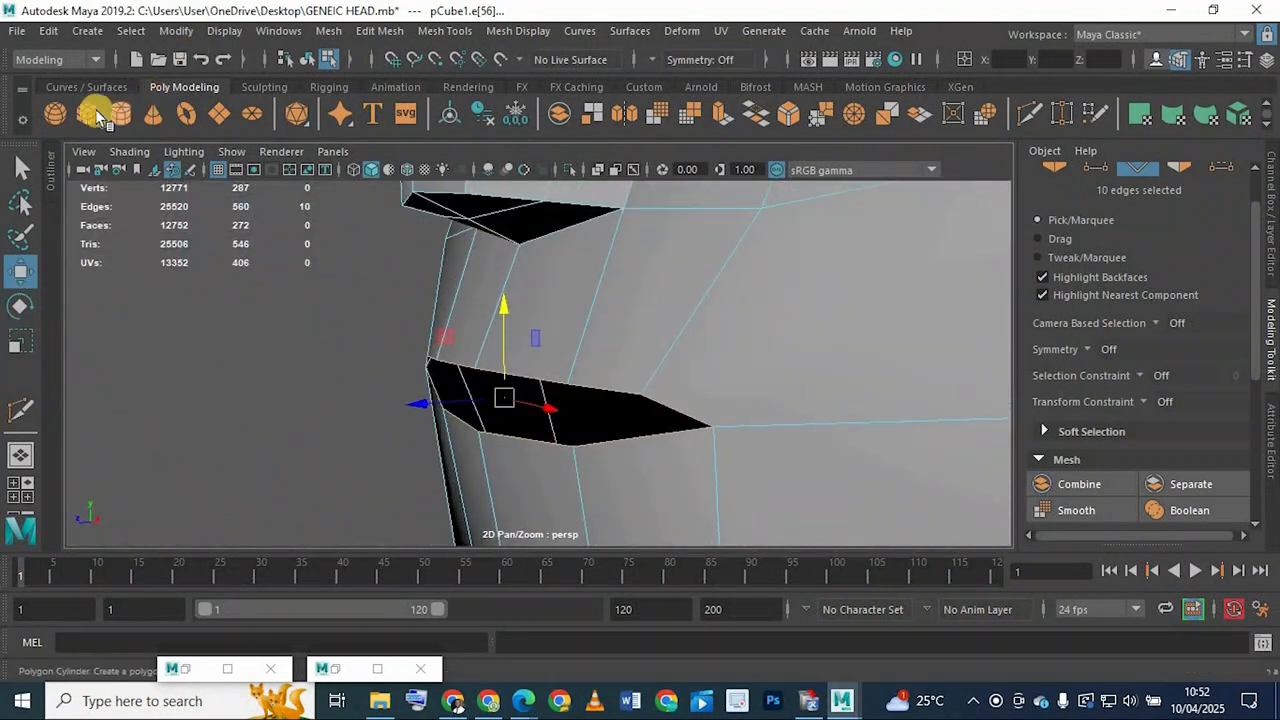
left_click(720, 118)
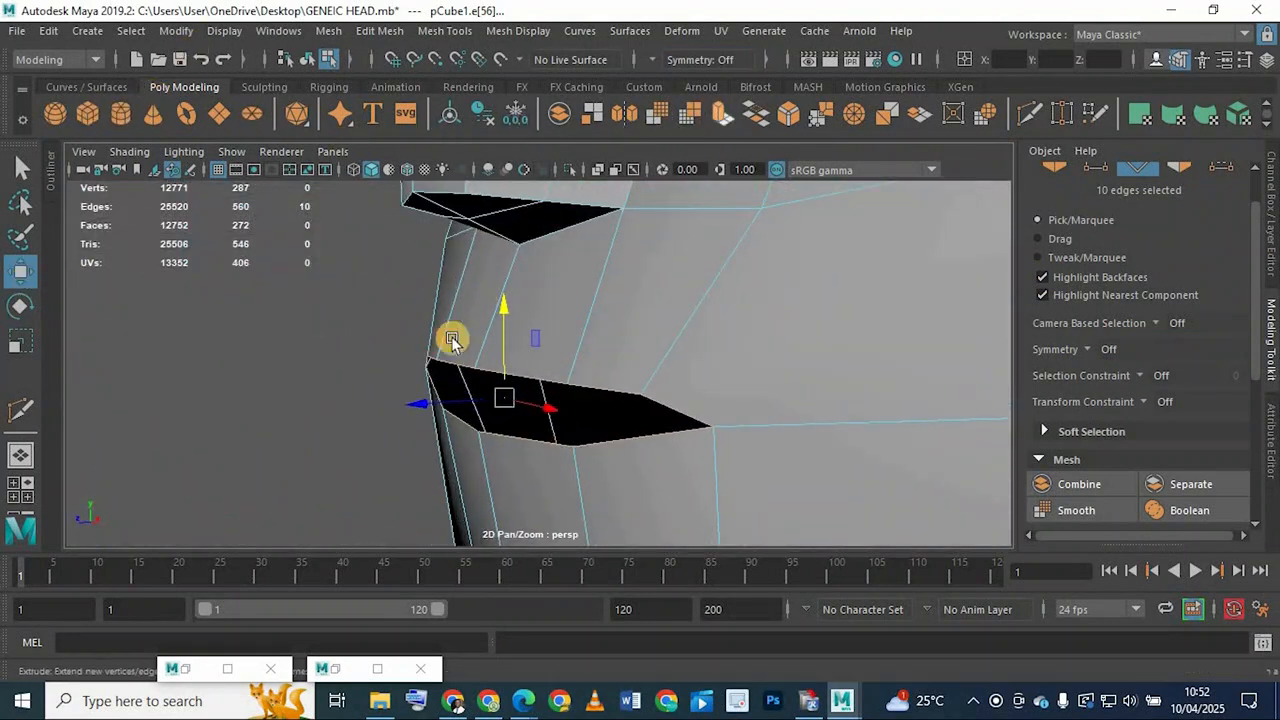
key("w")
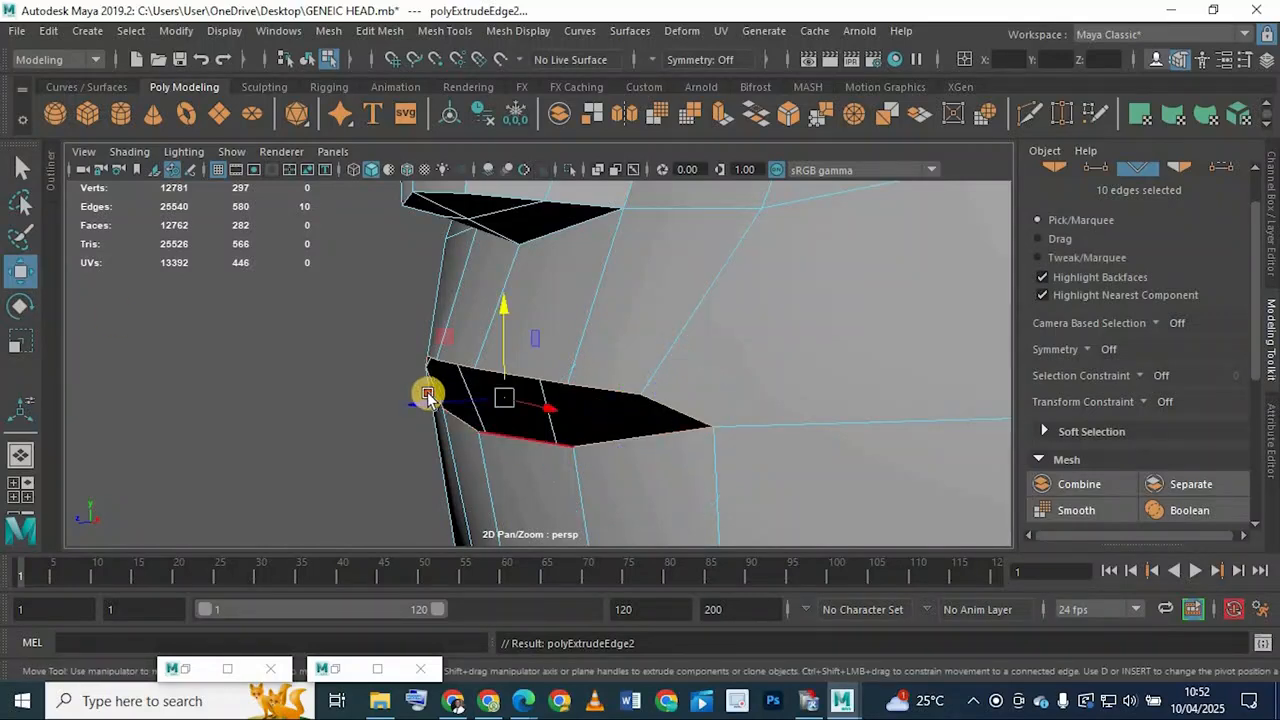
left_click_drag(429, 401, 474, 367)
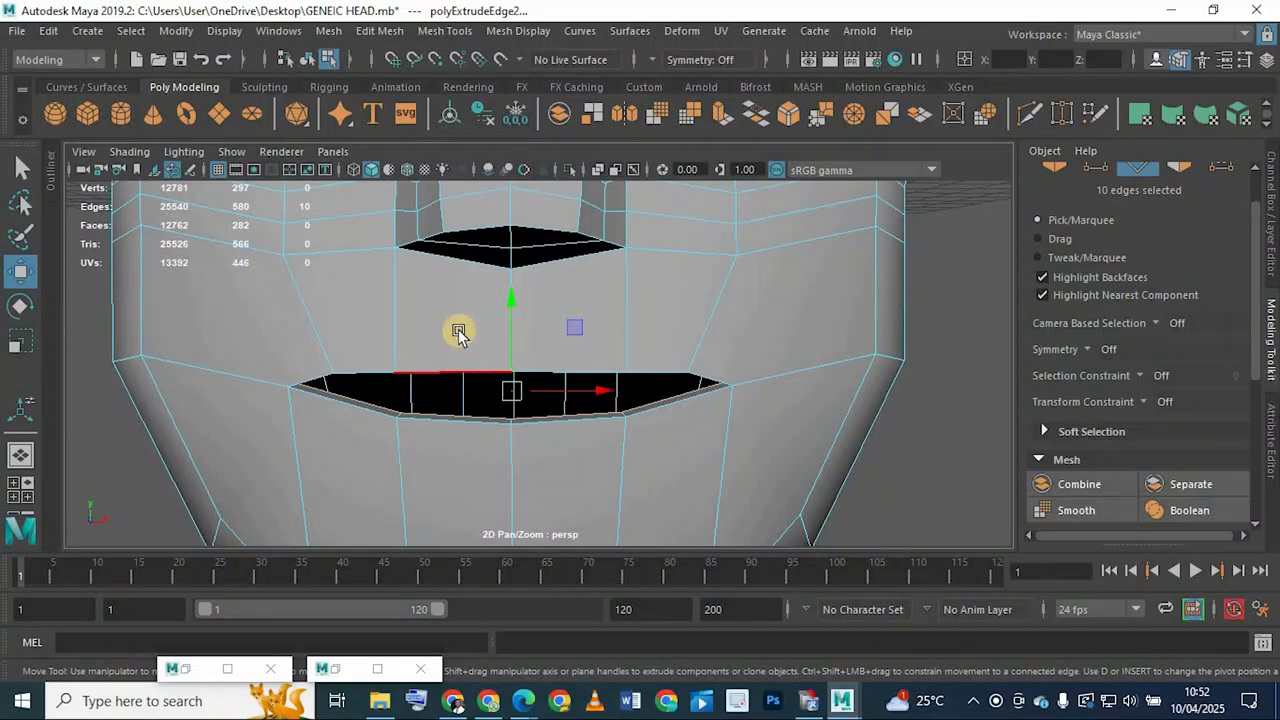
Extrude the inner mouth edges again, move them deeper into the mouth, and activate the Scale tool
left_click_drag(340, 393, 548, 442, "alt")
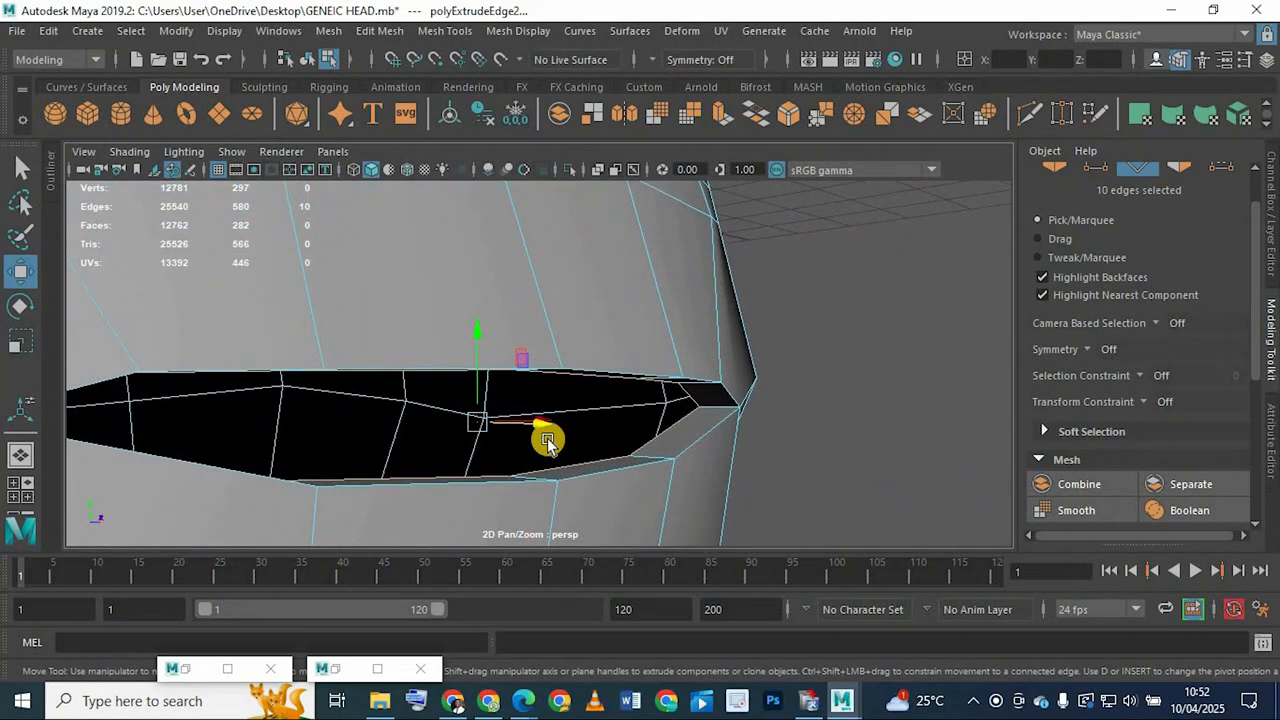
key("ctrl+e")
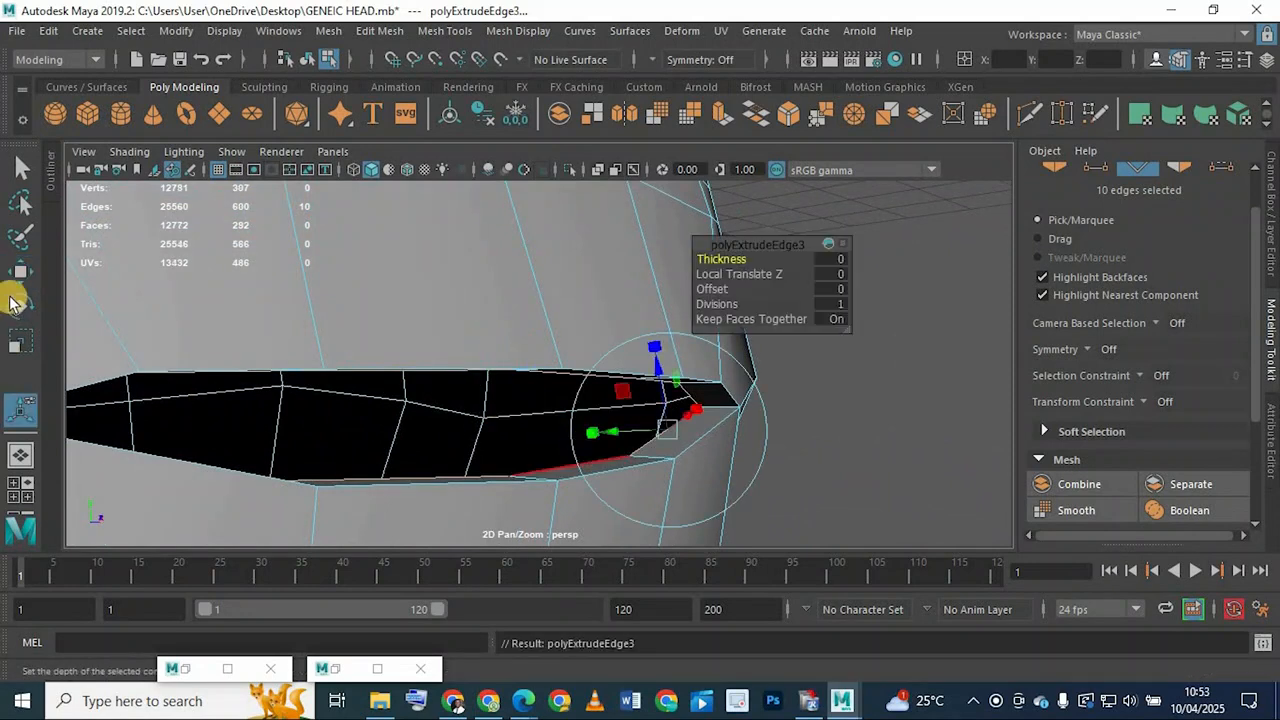
key("w")
left_click_drag(541, 423, 500, 363)
key("r")
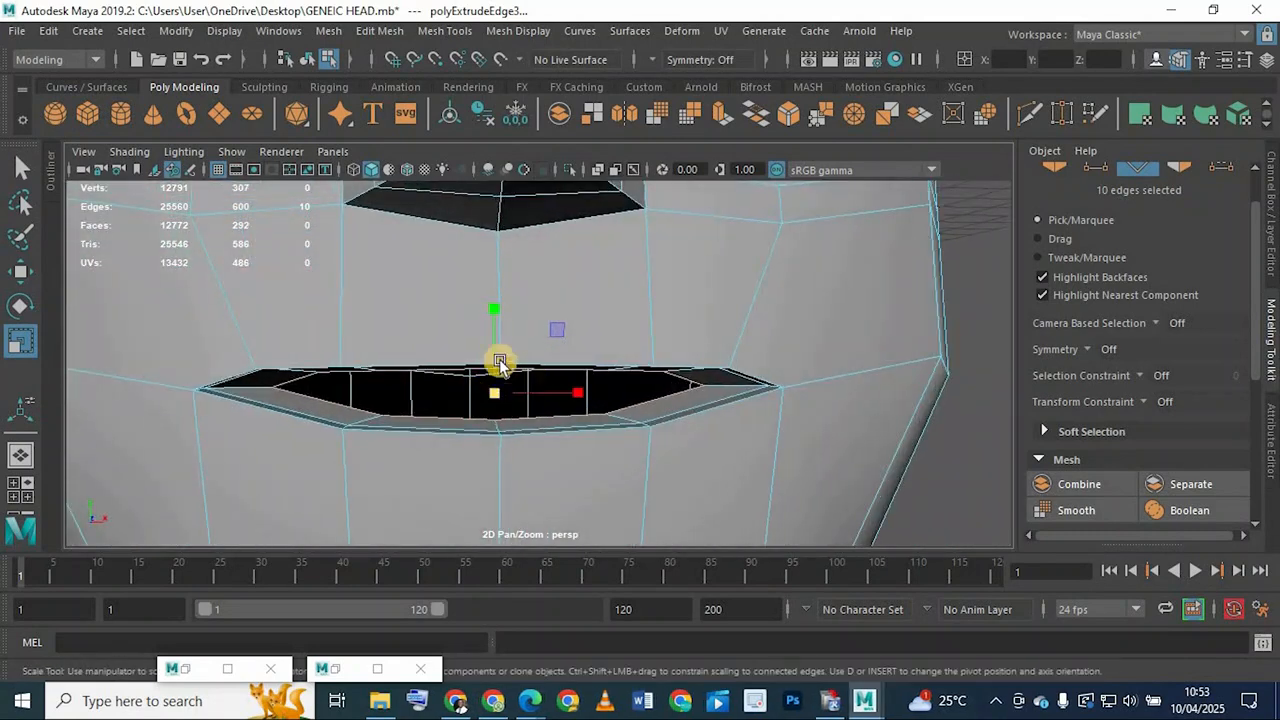
Set symmetry to Object X and use Multi-Cut to add a horizontal edge across the two central faces below the lower lip
left_click(1065, 114)
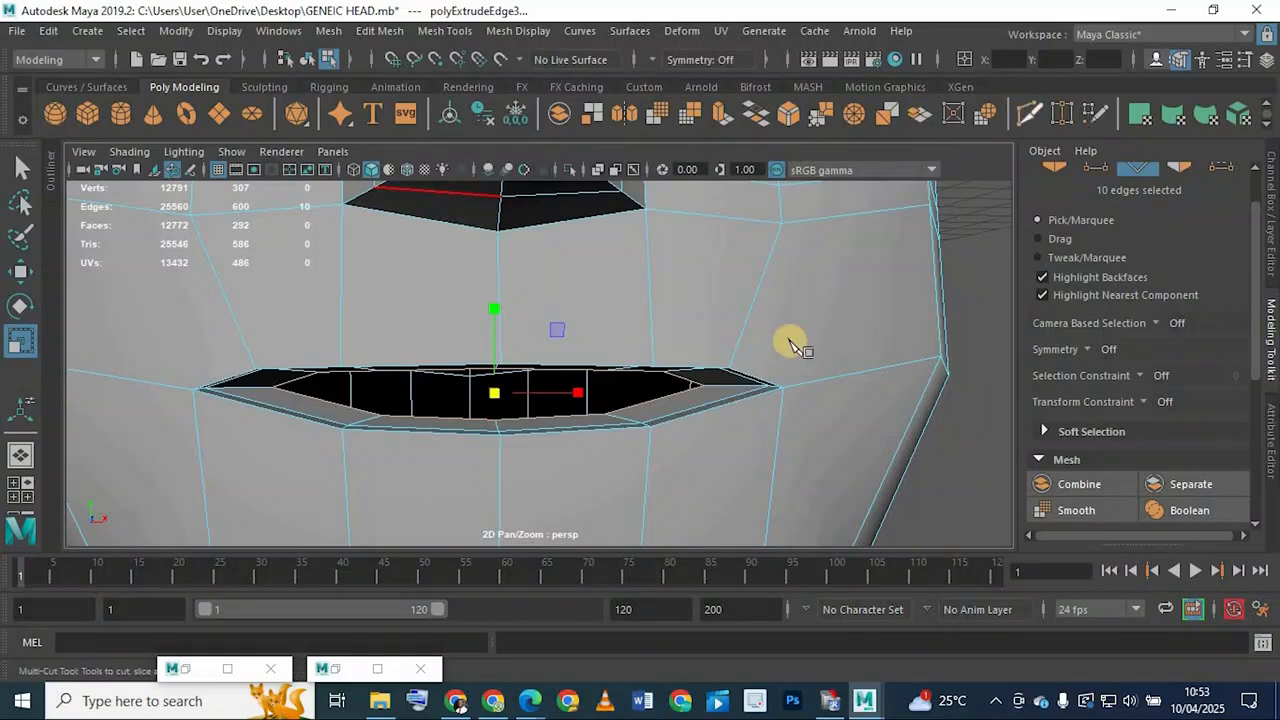
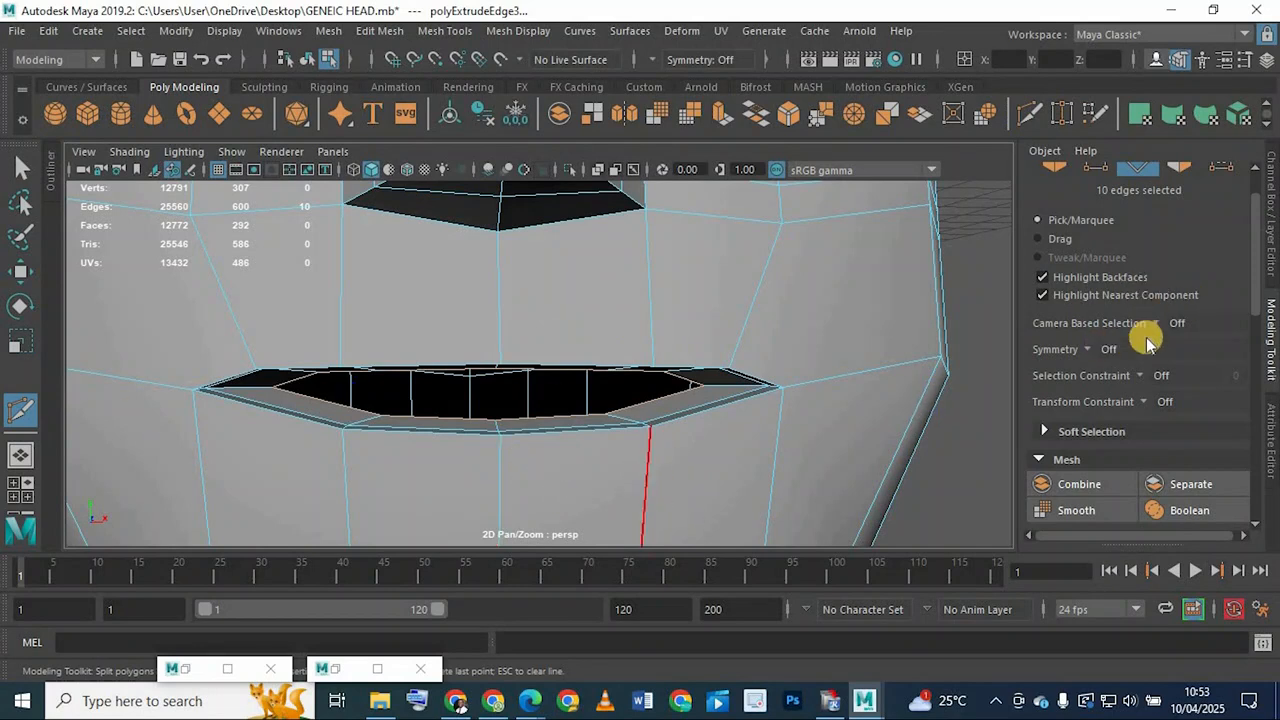
left_click(1087, 349)
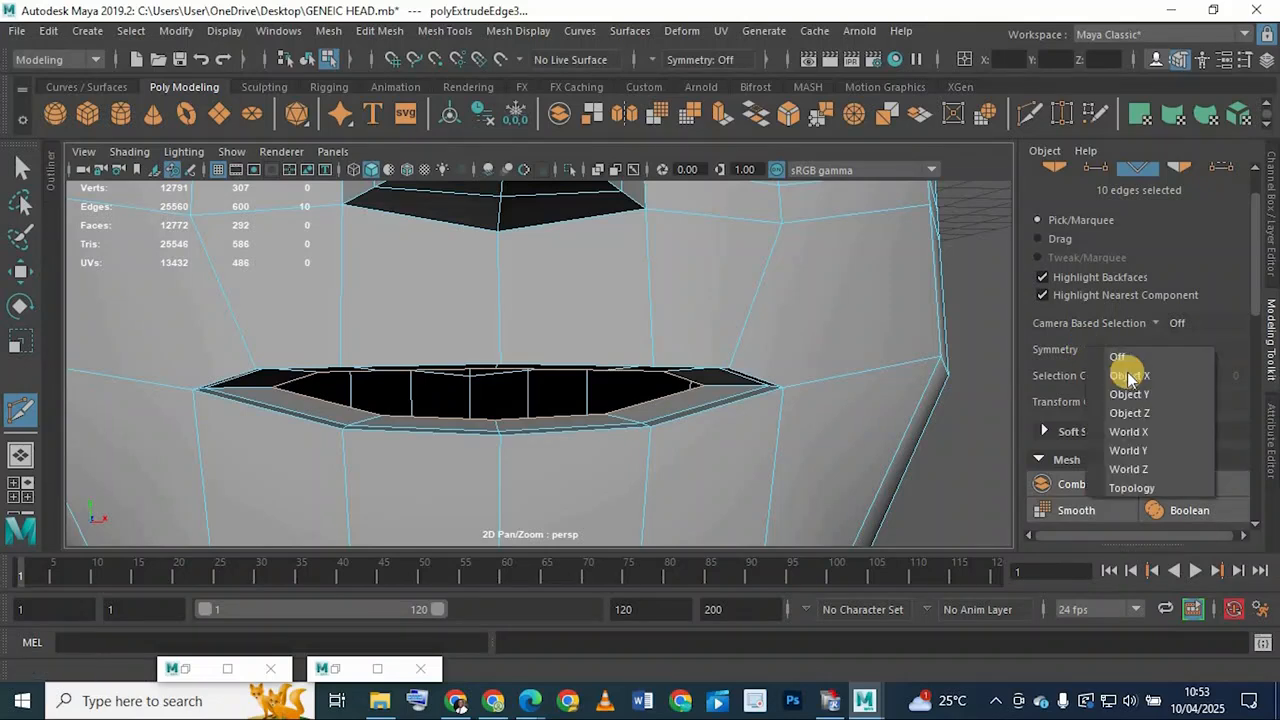
left_click(1126, 372)
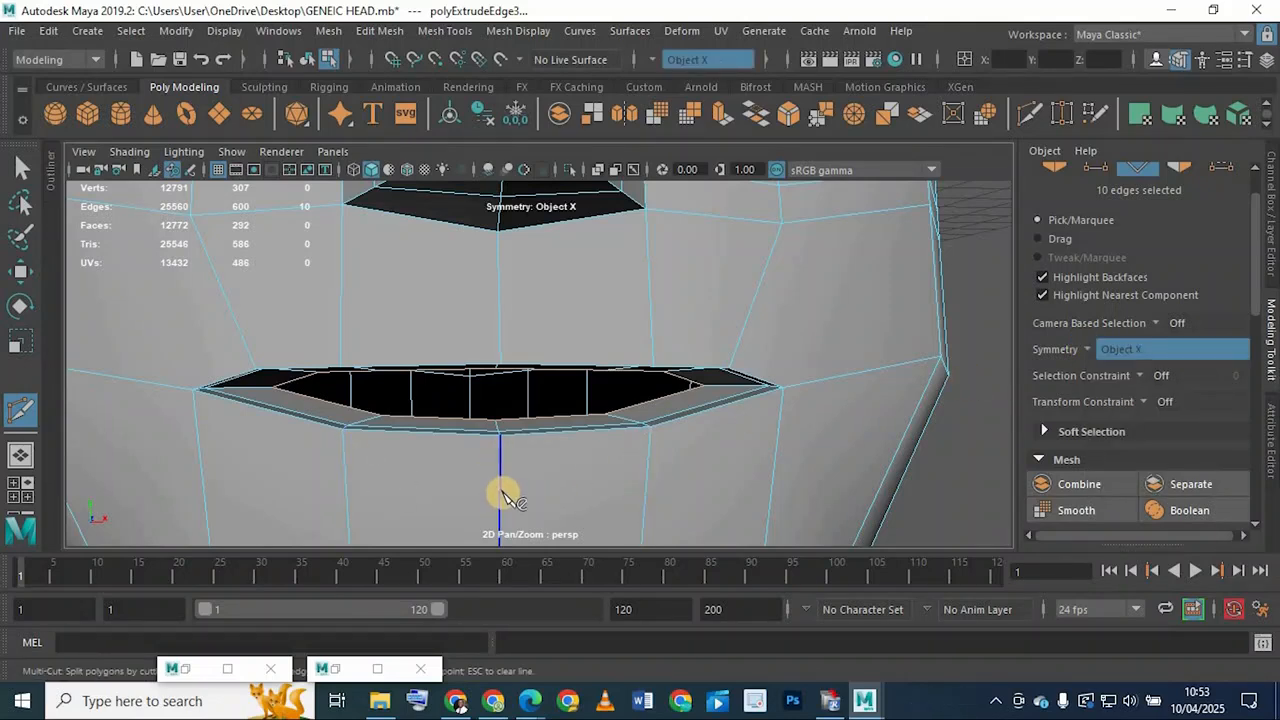
left_click(646, 478)
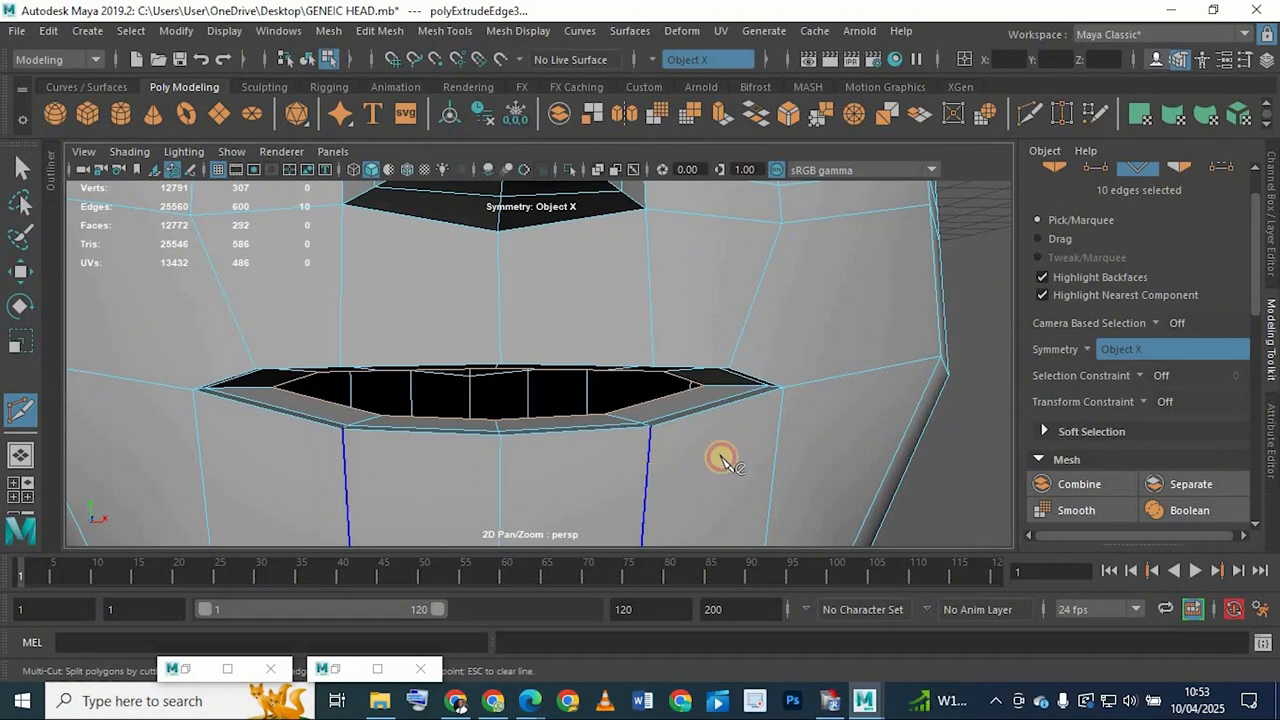
left_click(776, 450)
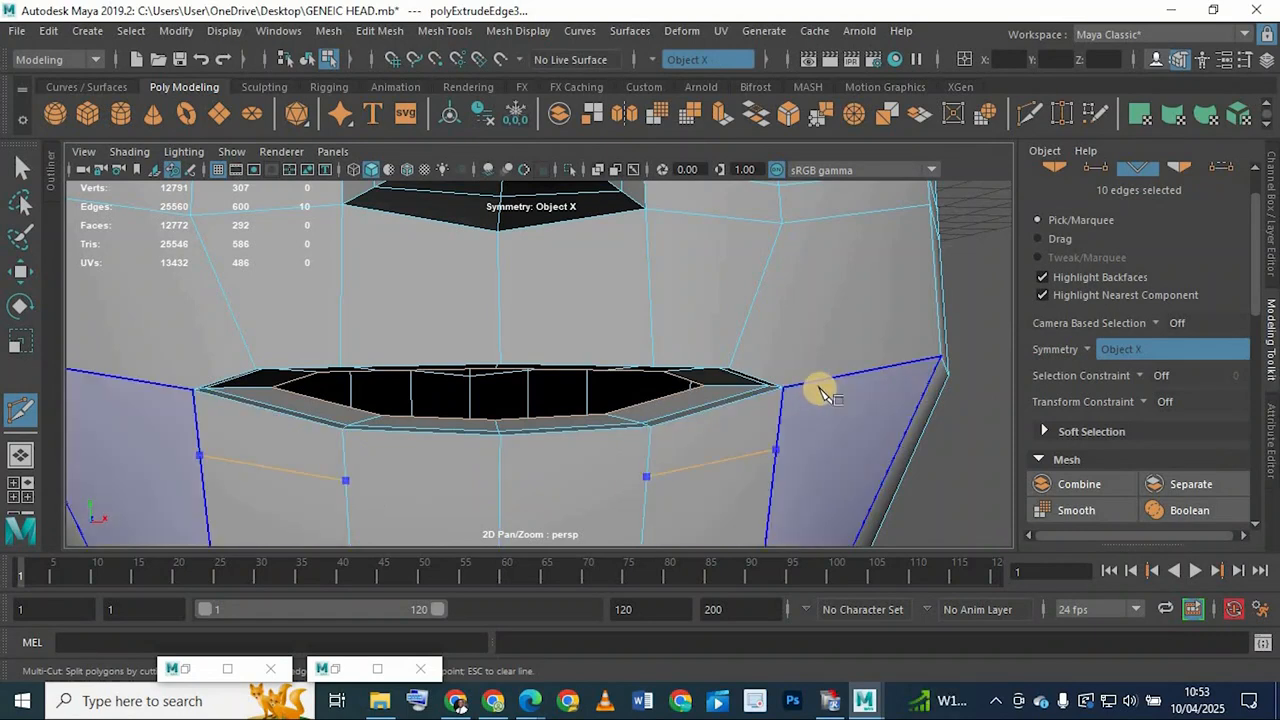
key("ctrl+z")
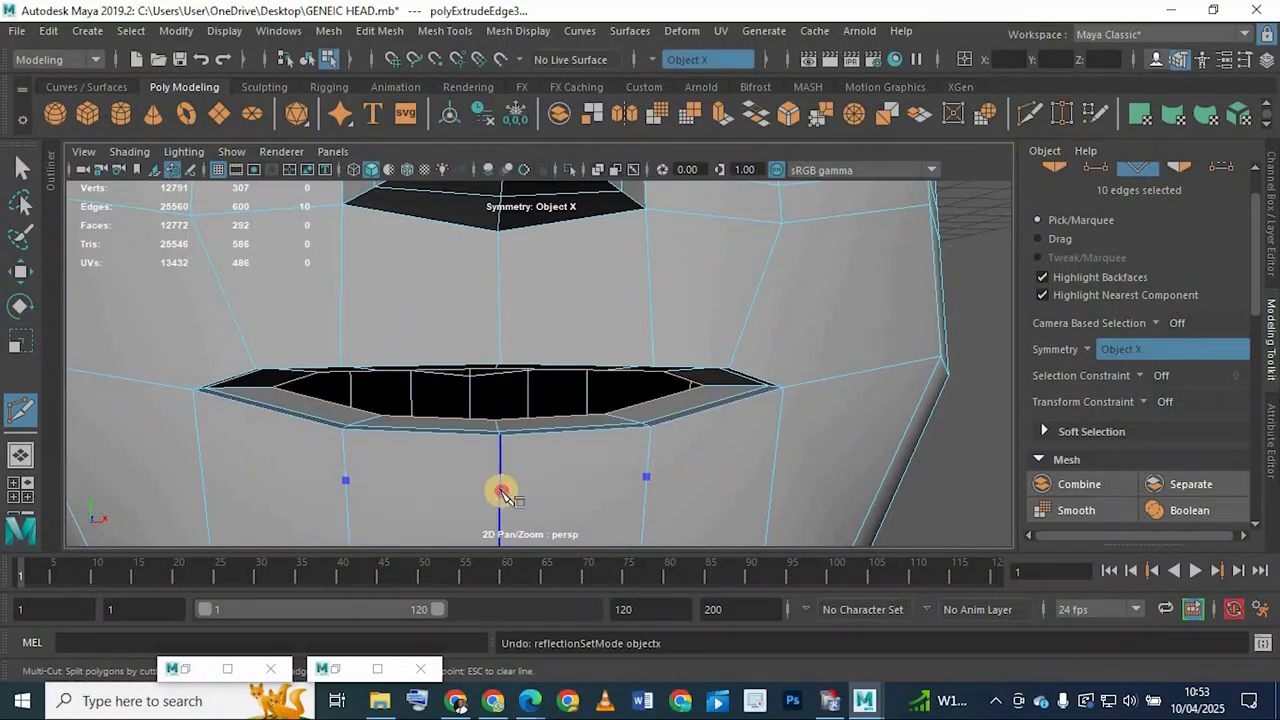
left_click(501, 491)
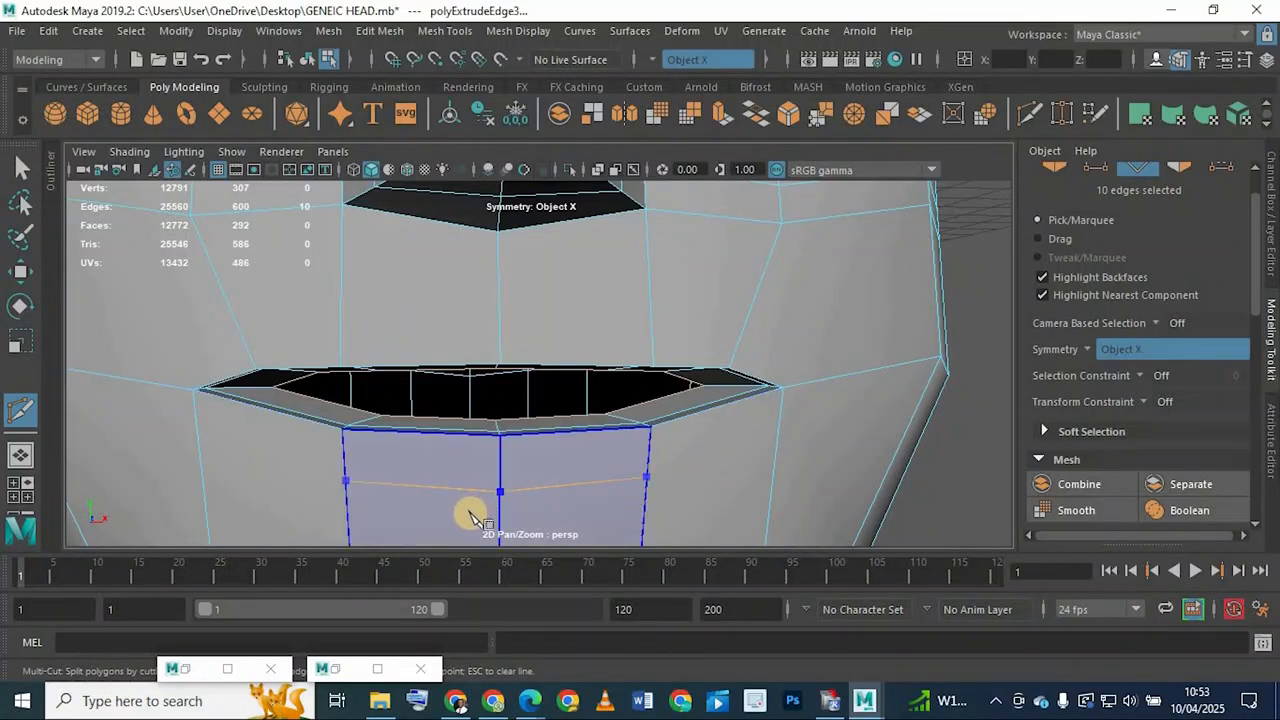
key("Return")
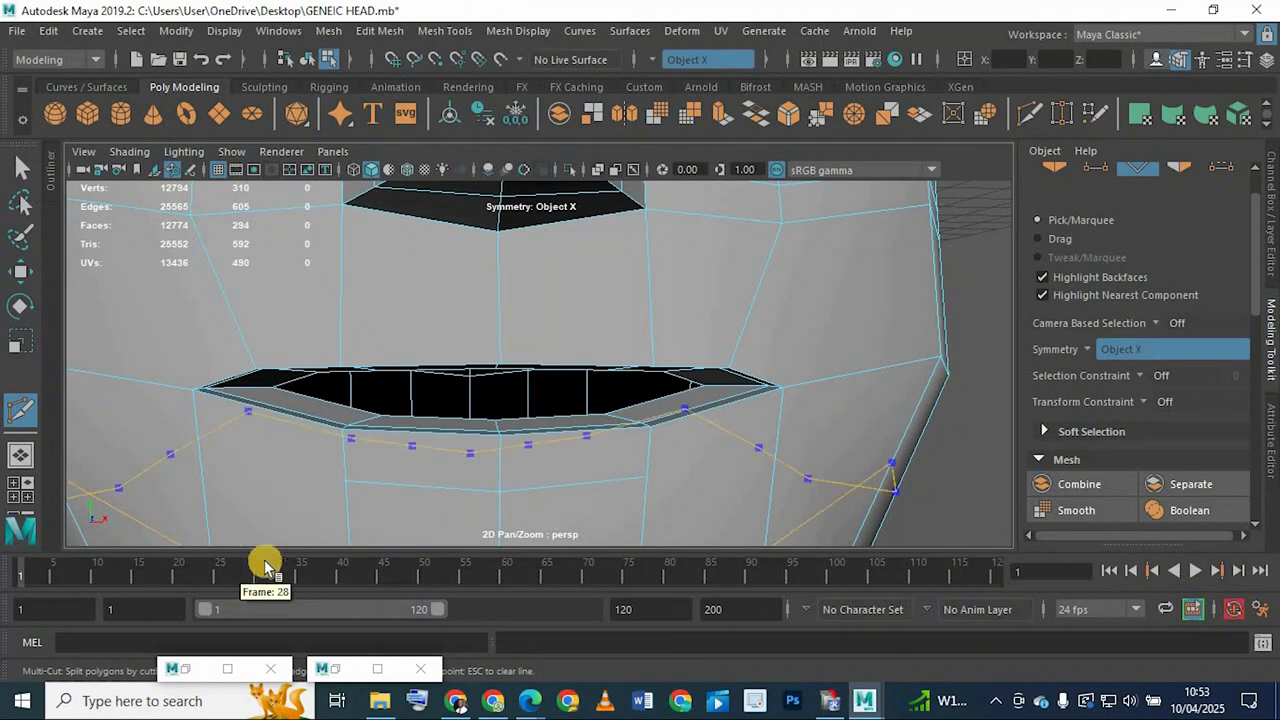
Use Multi-Cut to continue the edge below the lower lip around both mouth corners and above the upper lip, closing the loop
left_click(779, 440)
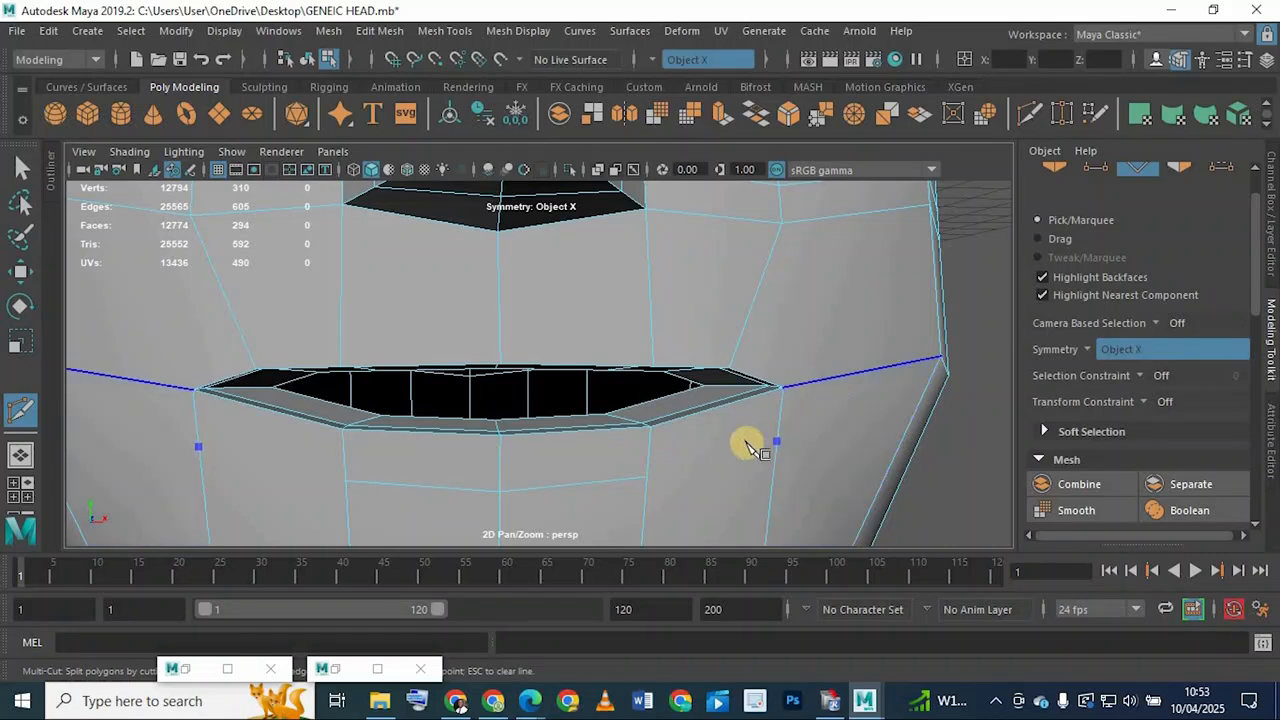
left_click(712, 463)
left_click(648, 479)
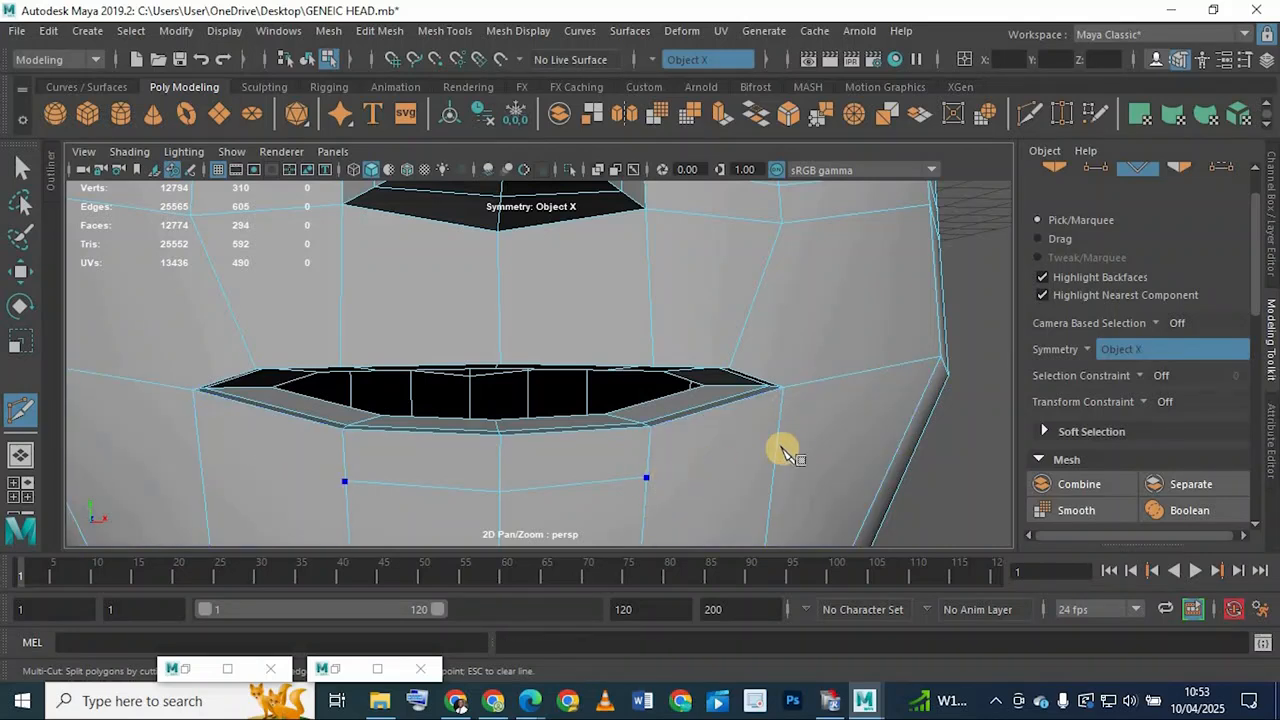
left_click(777, 449)
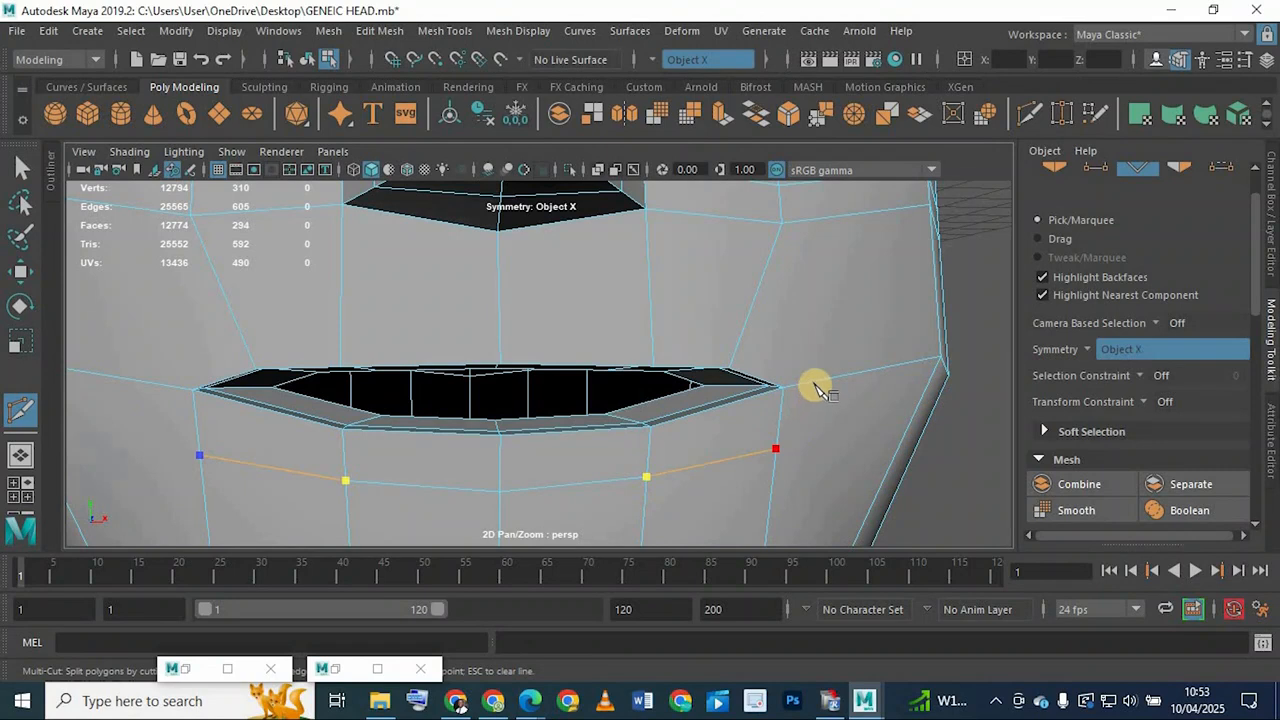
left_click(816, 384)
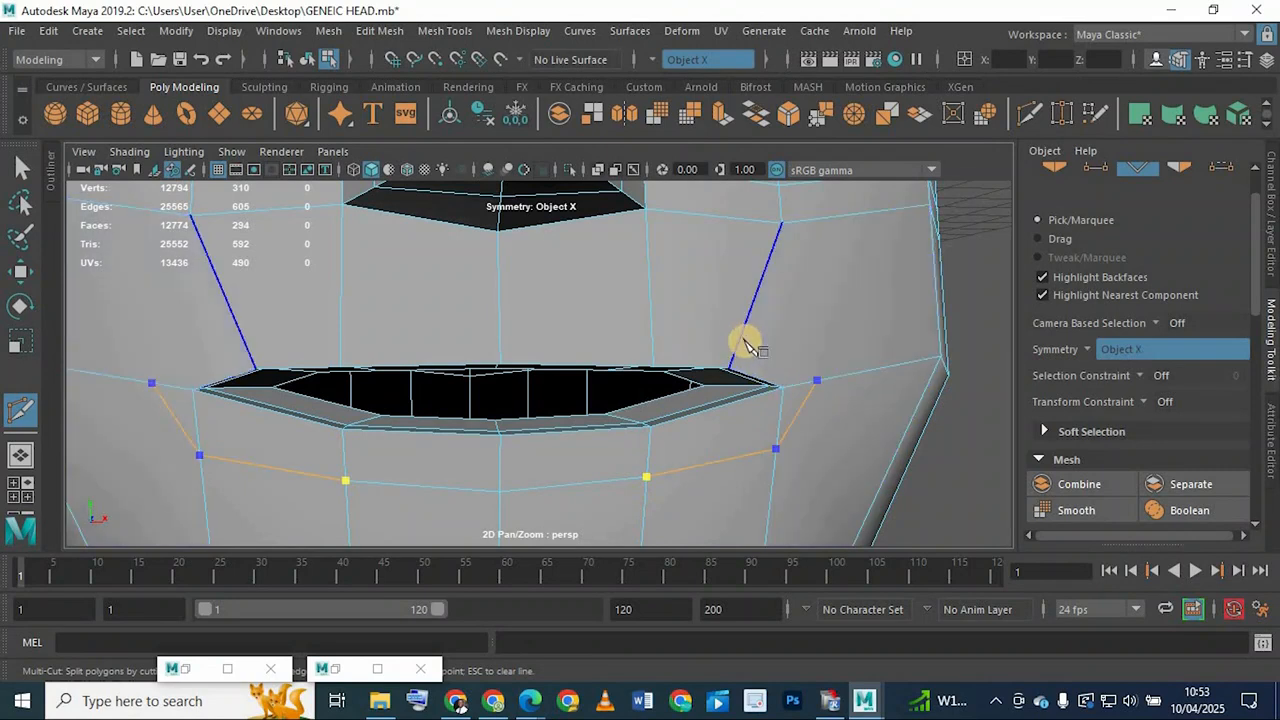
left_click(742, 340)
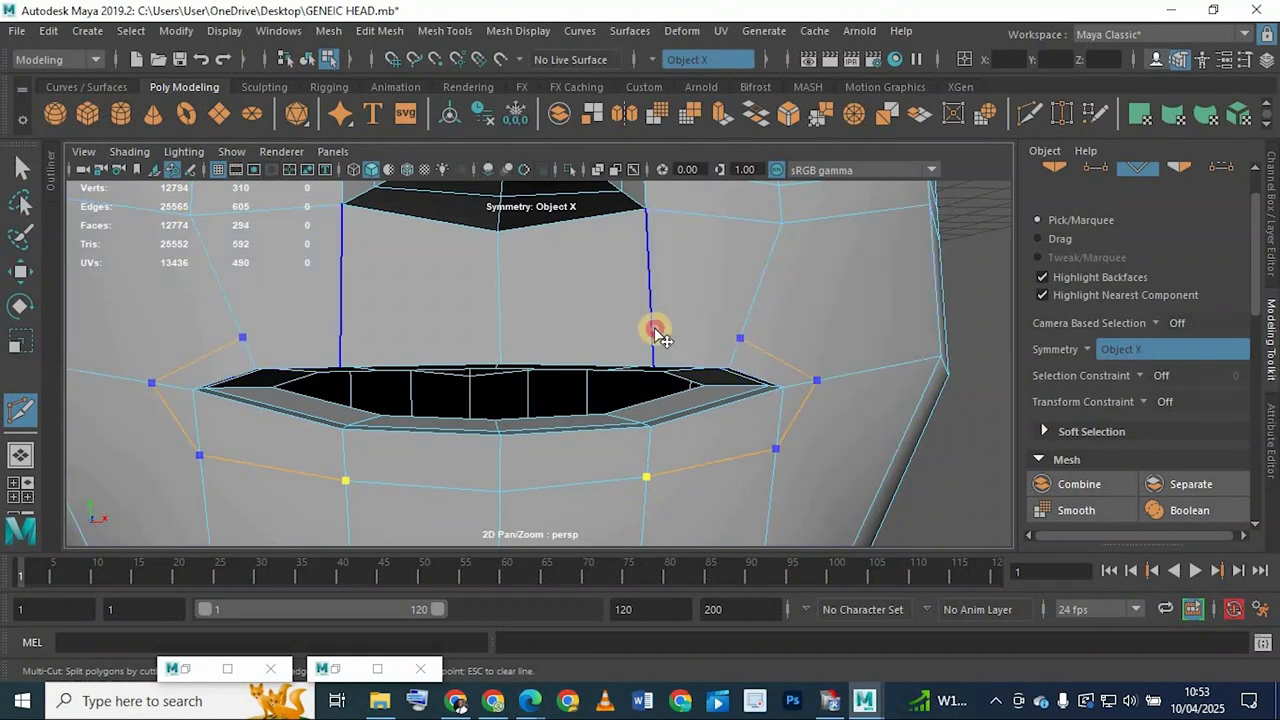
left_click(653, 330)
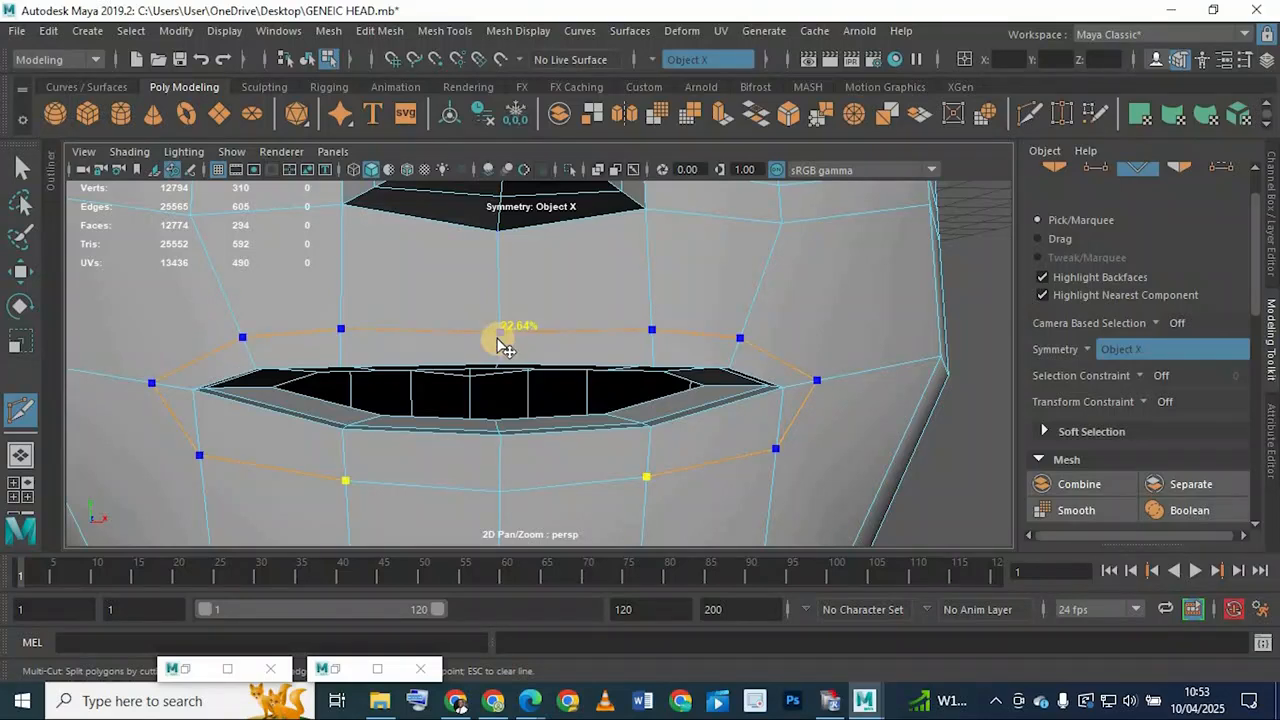
left_click(500, 338)
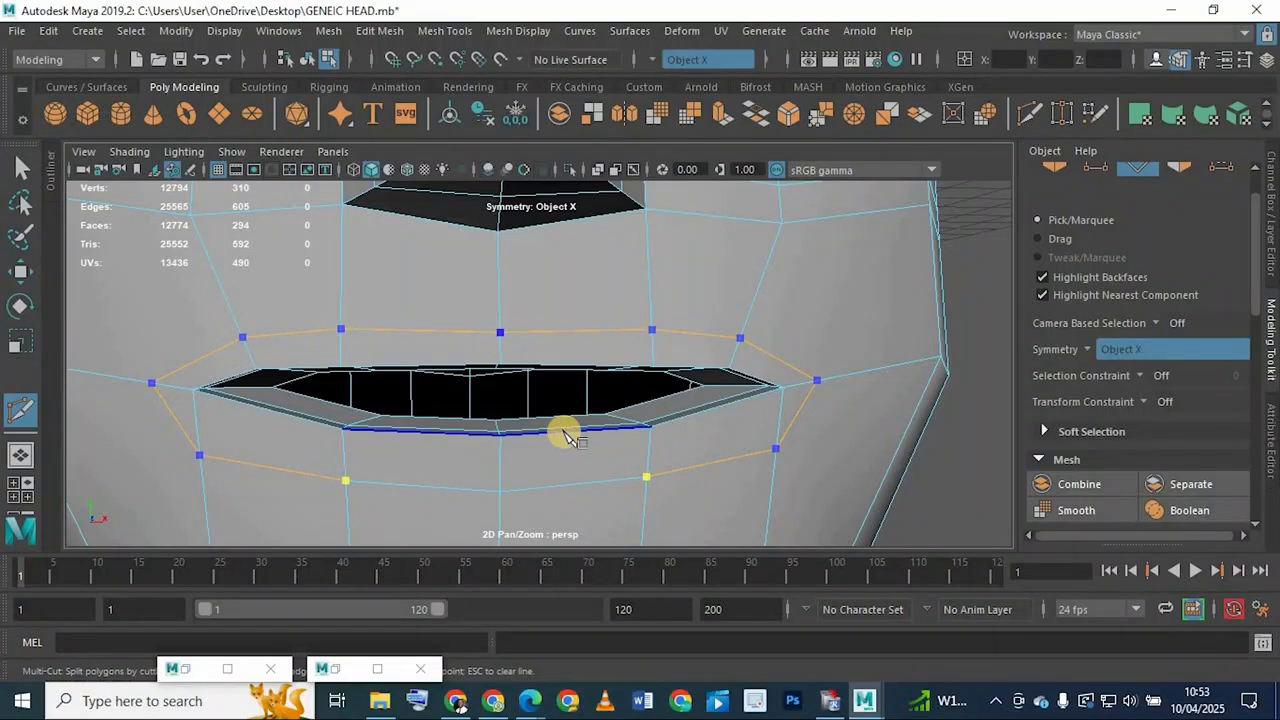
key("Return")
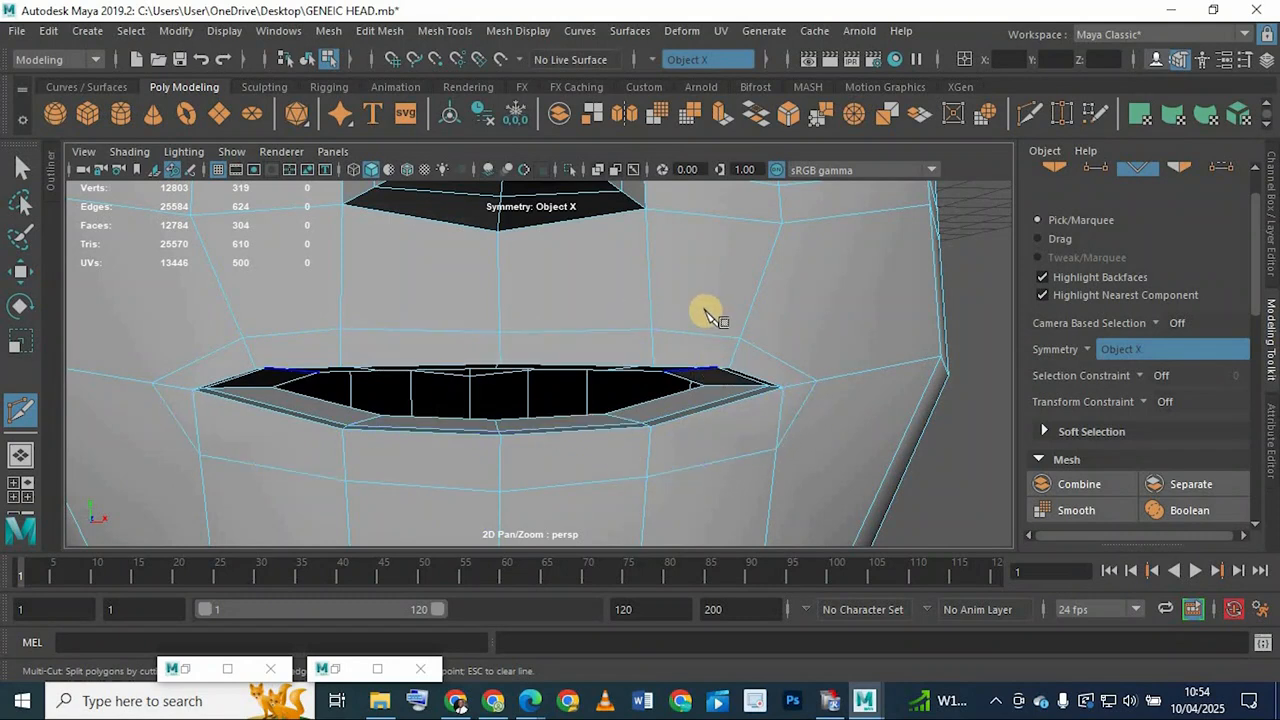
Examine the edge loop around the mouth and its corners from several angles and distances
left_click_drag(705, 316, 777, 451, "alt")
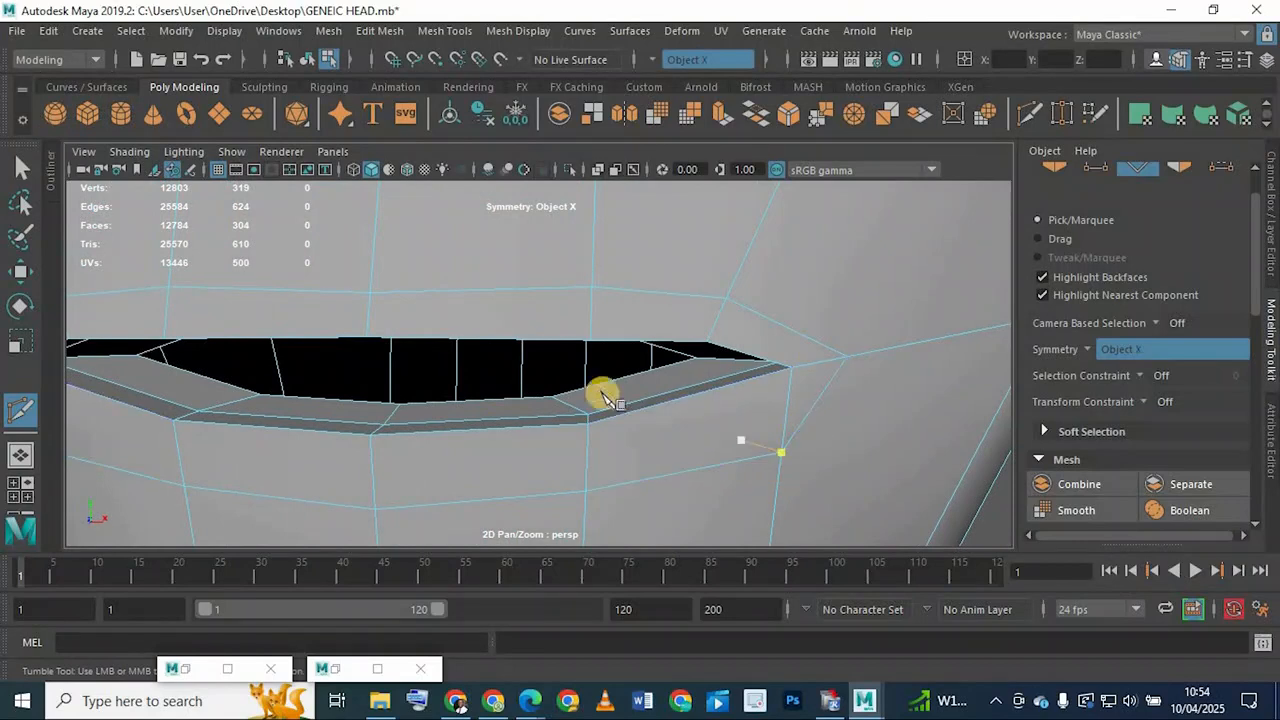
left_click_drag(602, 397, 851, 440, "alt")
scroll(774, 366, "up", 6)
left_click_drag(774, 366, 880, 415, "alt")
scroll(925, 342, "up", 2)
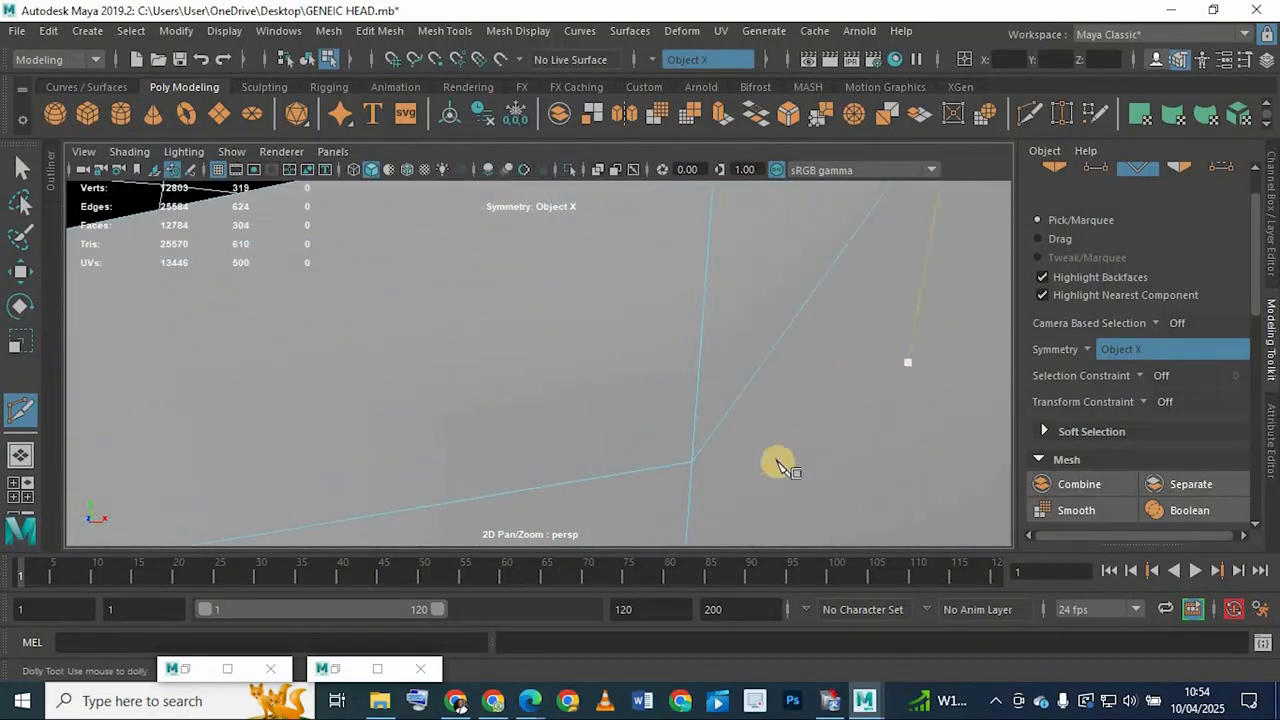
scroll(600, 415, "up", 1)
scroll(590, 405, "down", 6)
middle_click_drag(548, 352, 586, 415, "alt")
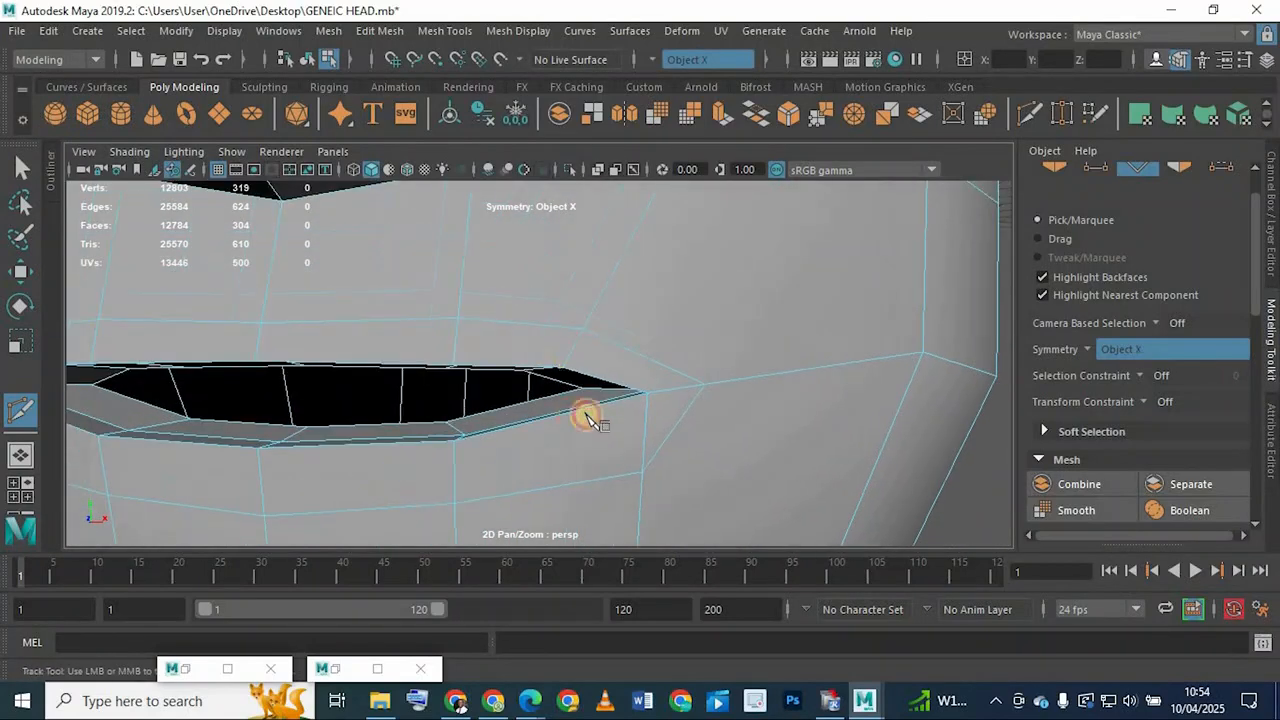
left_click_drag(590, 418, 540, 385, "alt")
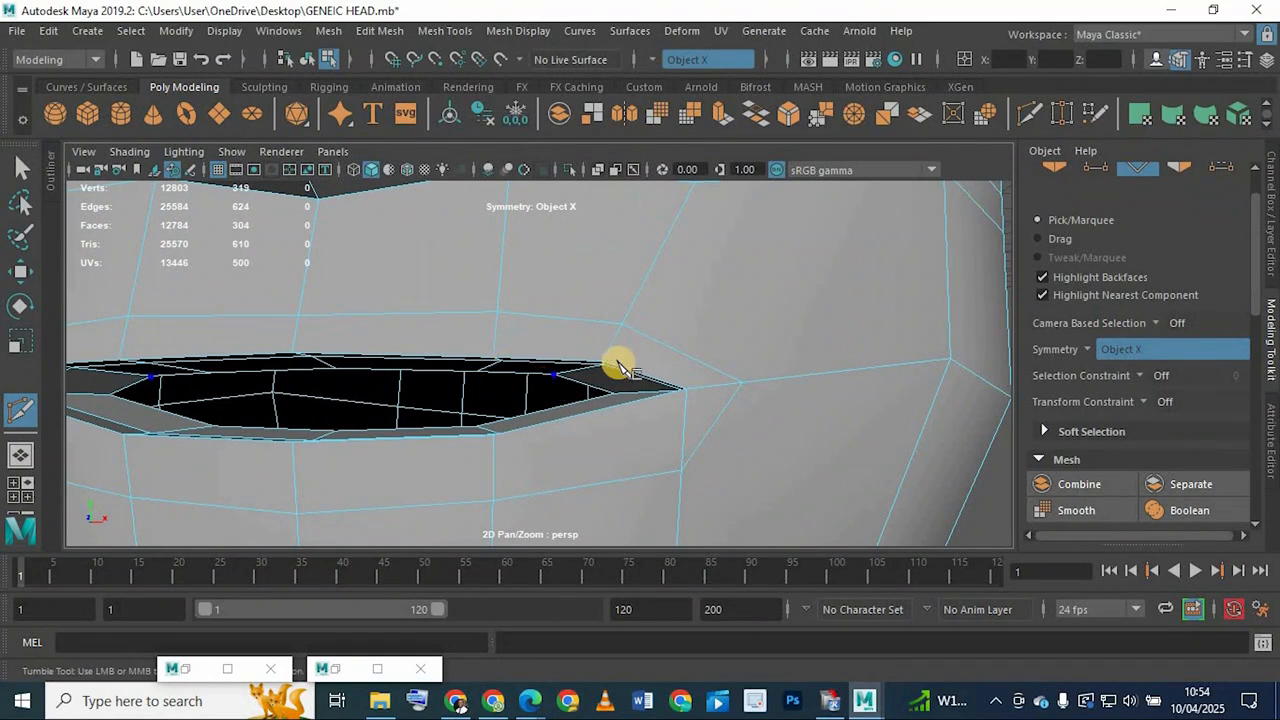
scroll(618, 368, "down", 5)
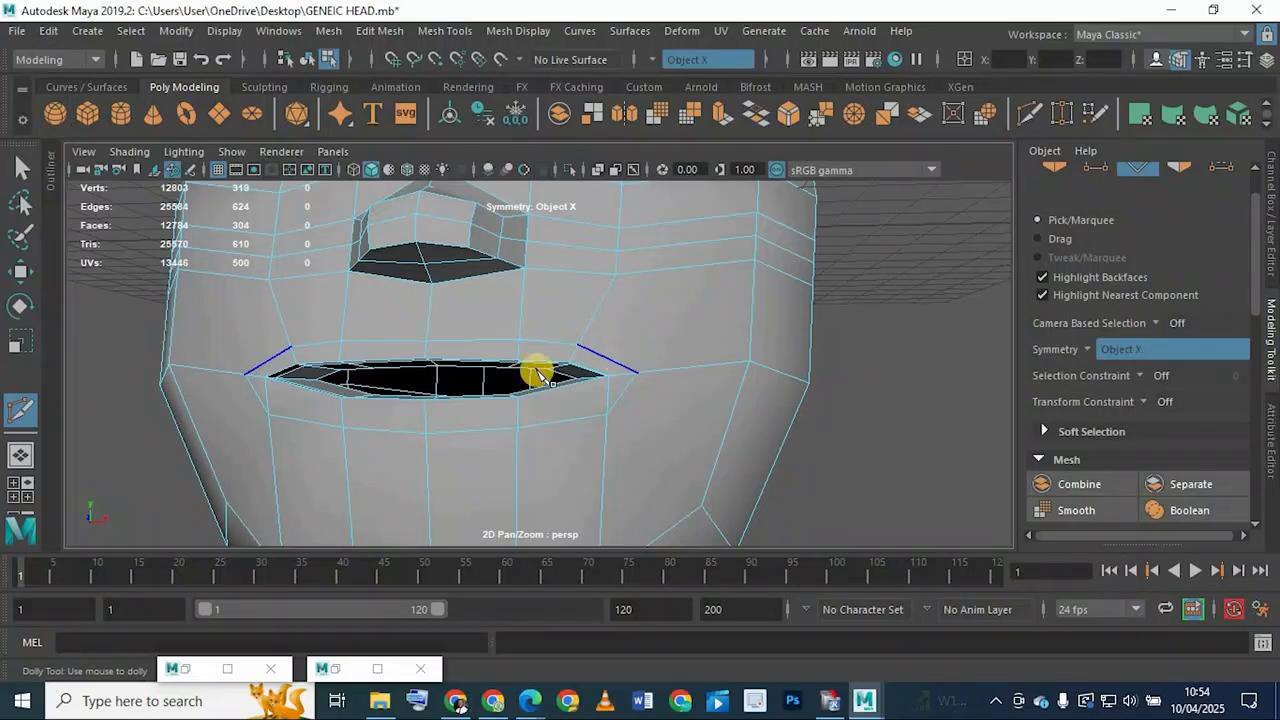
scroll(531, 371, "up", 5)
left_click_drag(640, 343, 663, 378, "alt")
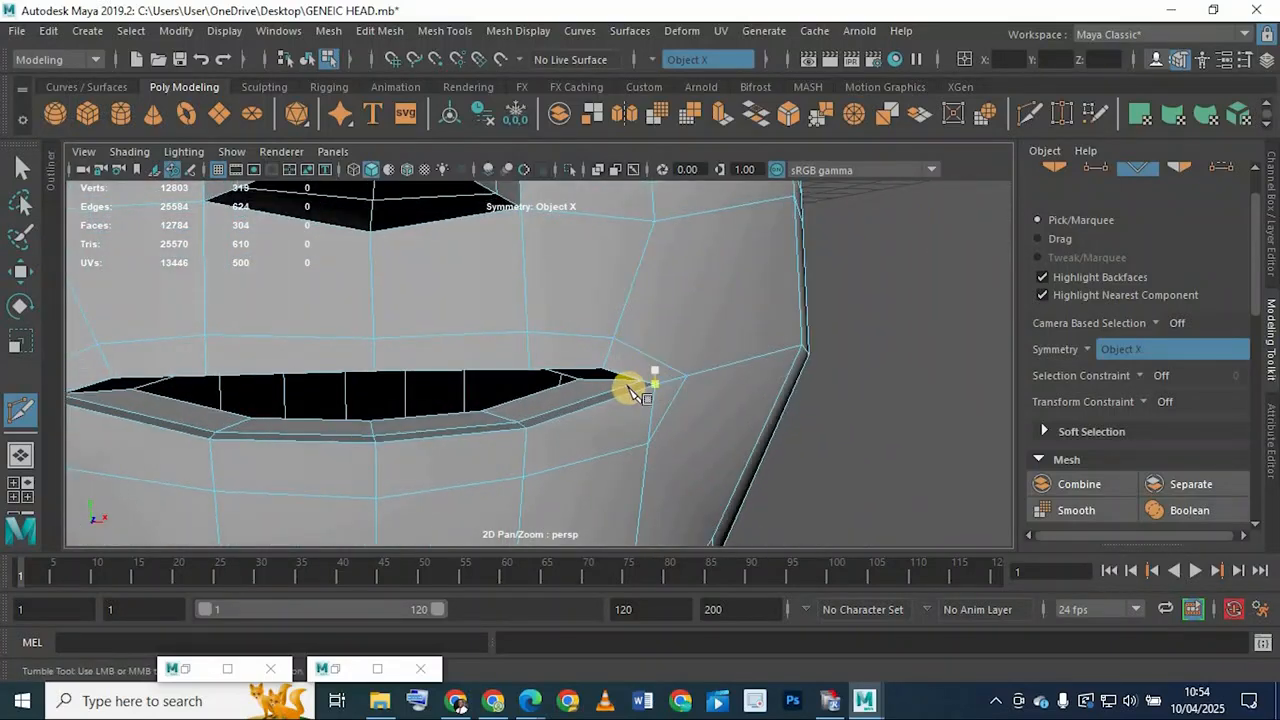
left_click(635, 389)
key("ctrl+z")
left_click(678, 386)
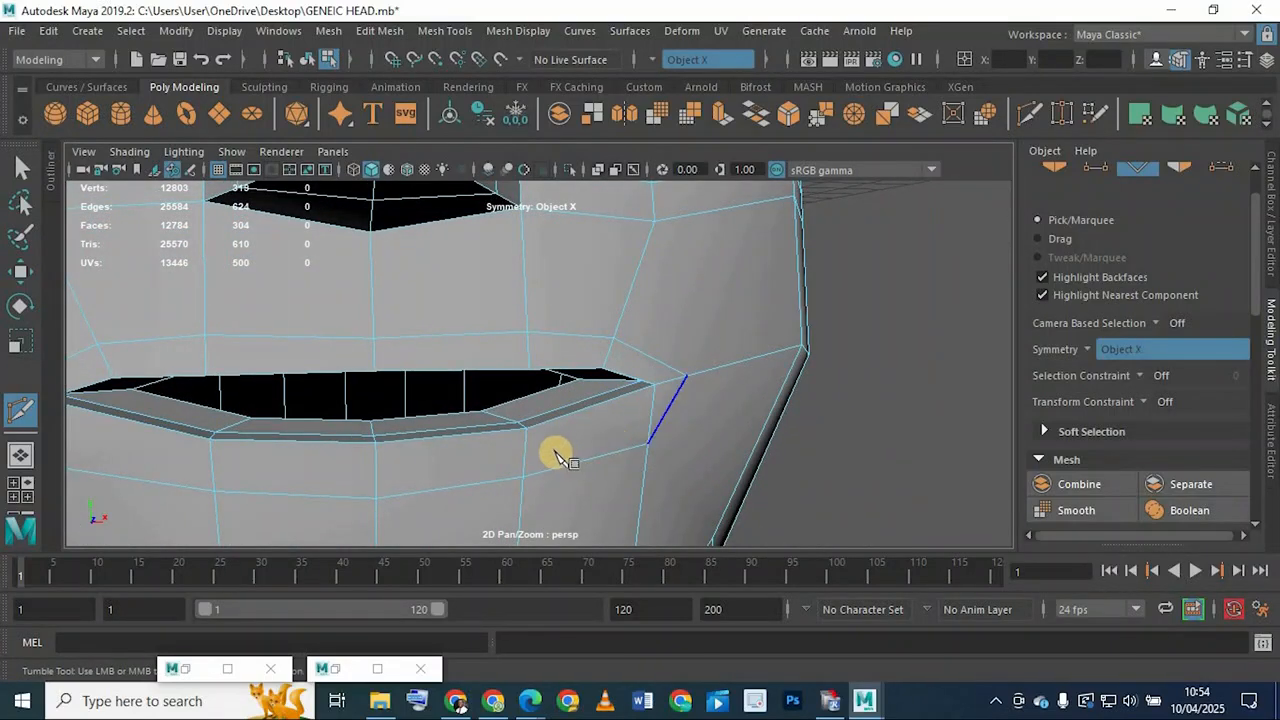
left_click_drag(439, 438, 425, 443, "alt")
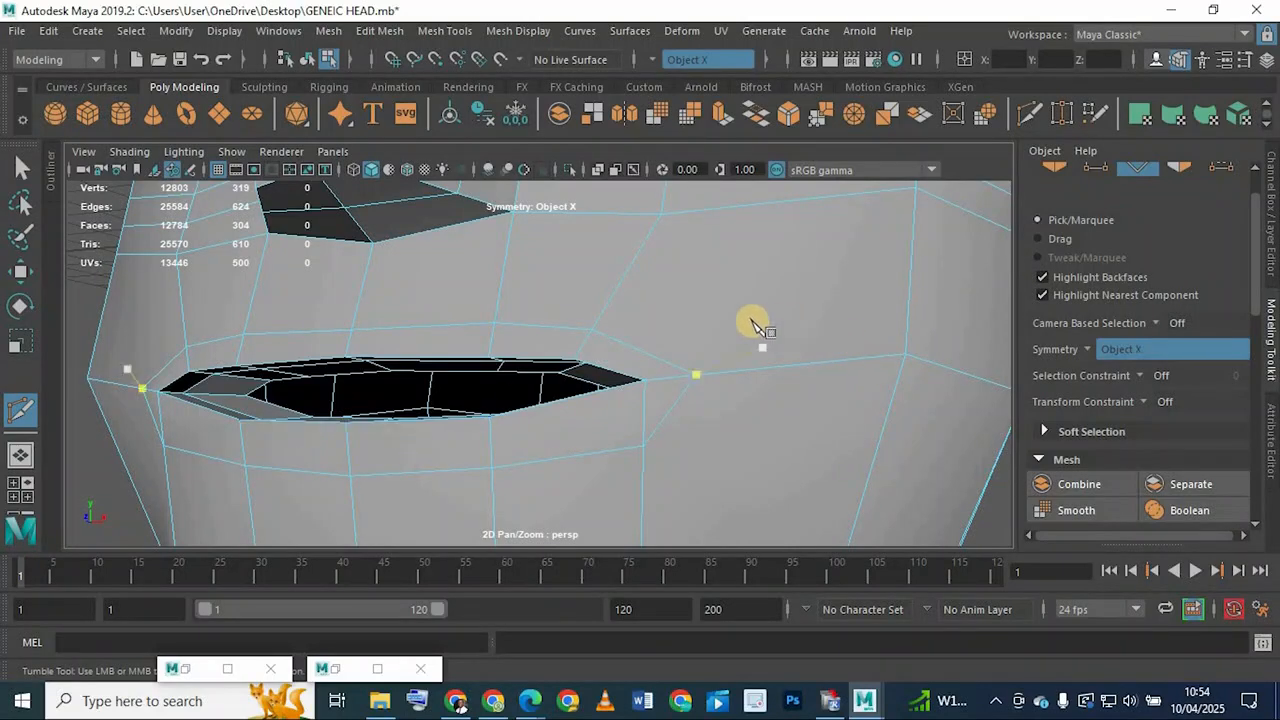
right_click_drag(757, 329, 658, 306, "alt")
left_click_drag(660, 310, 665, 330, "alt")
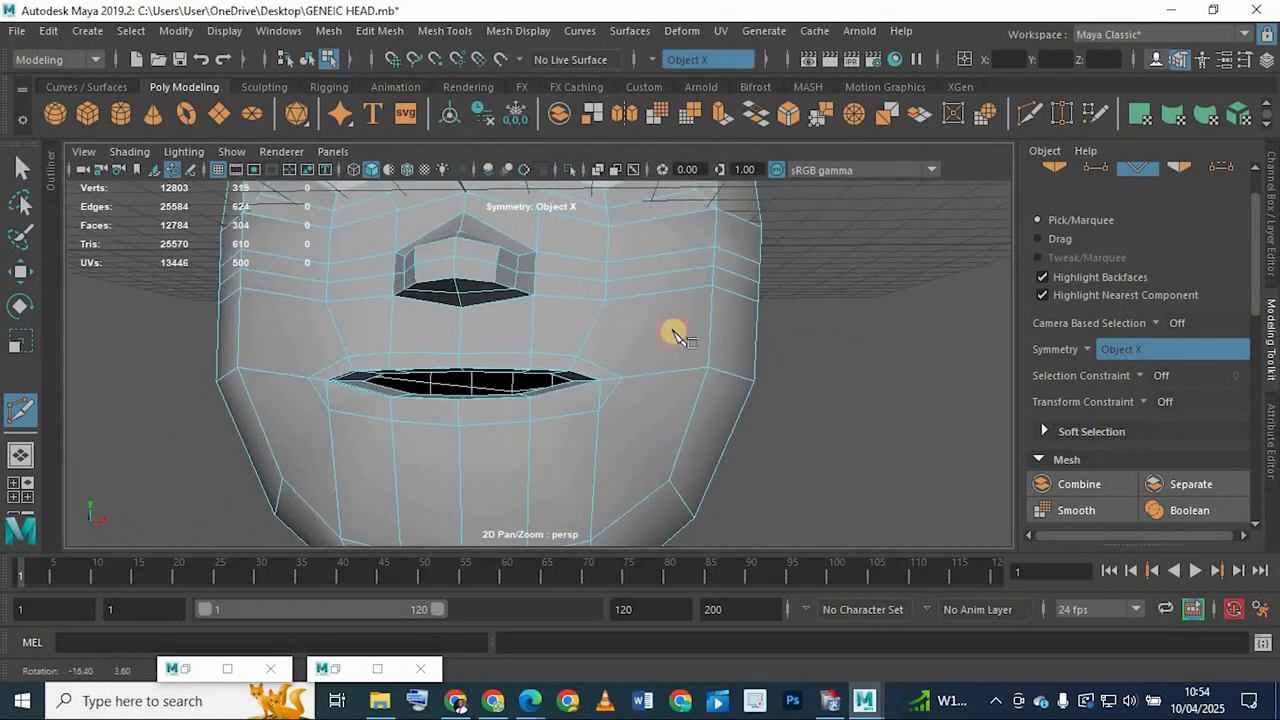
left_click_drag(520, 337, 556, 336, "alt")
middle_click_drag(415, 345, 515, 390, "alt")
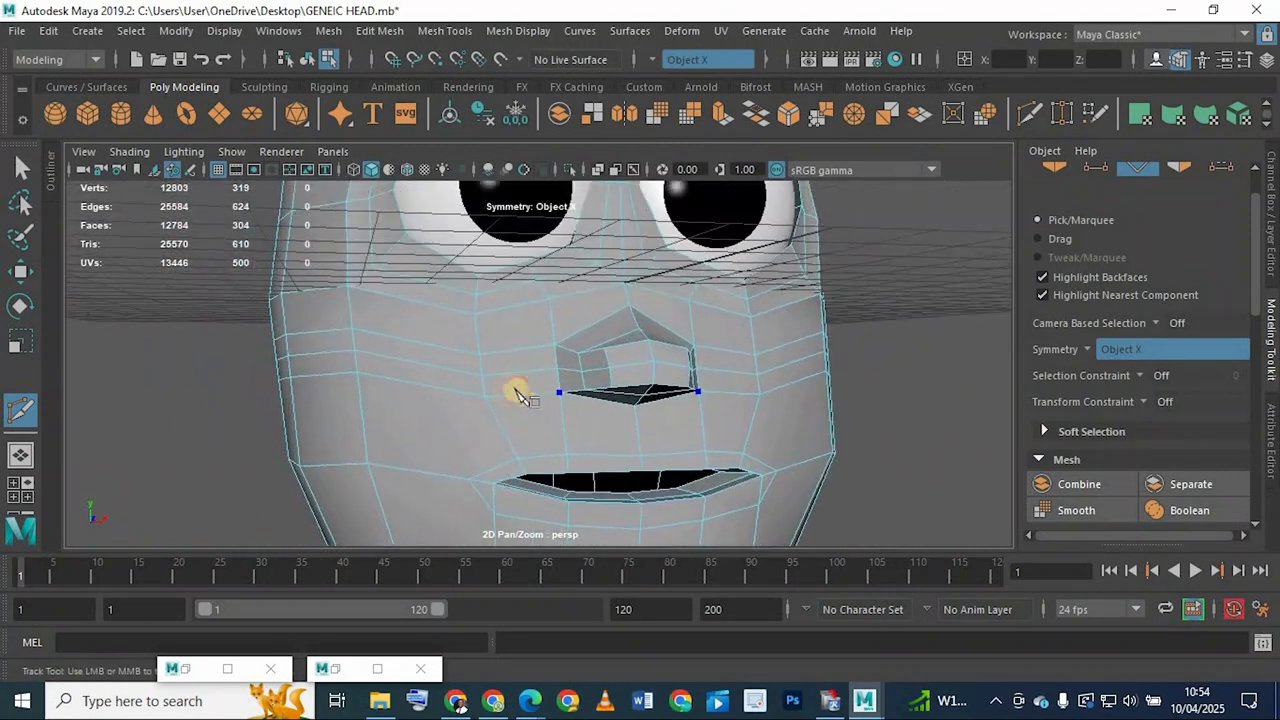
left_click_drag(518, 394, 492, 375, "alt")
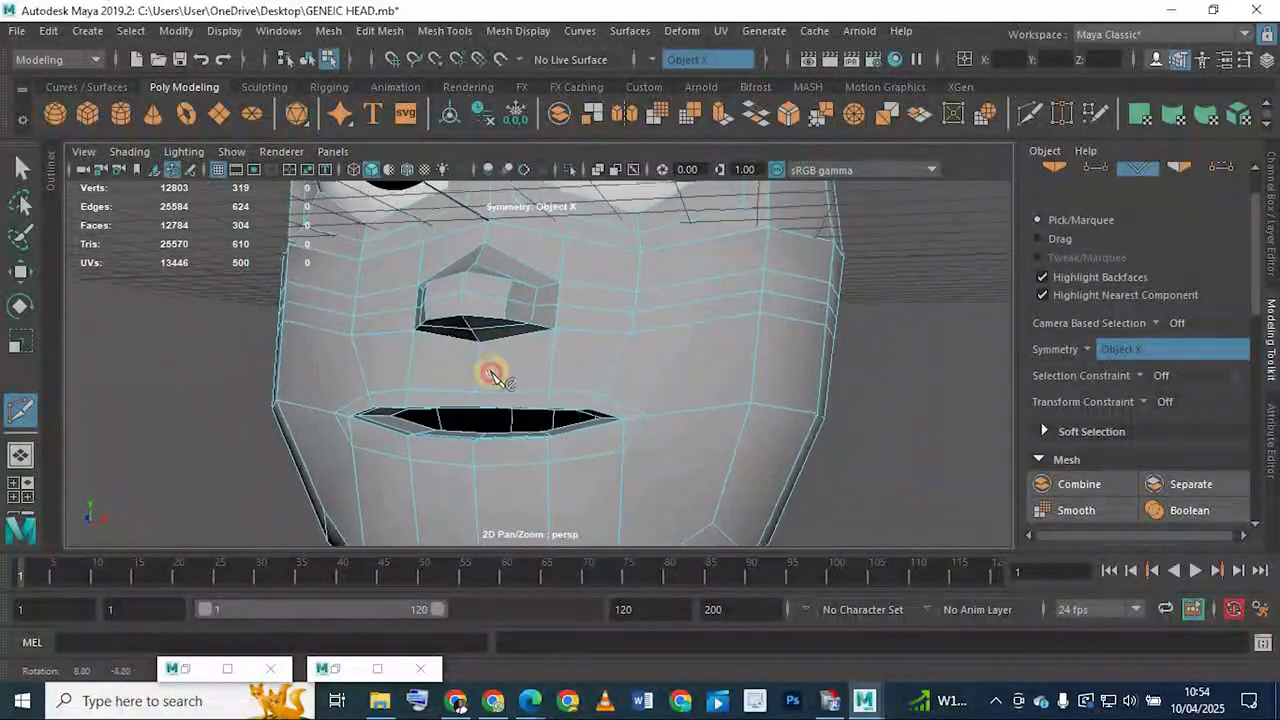
middle_click_drag(492, 375, 481, 328, "alt")
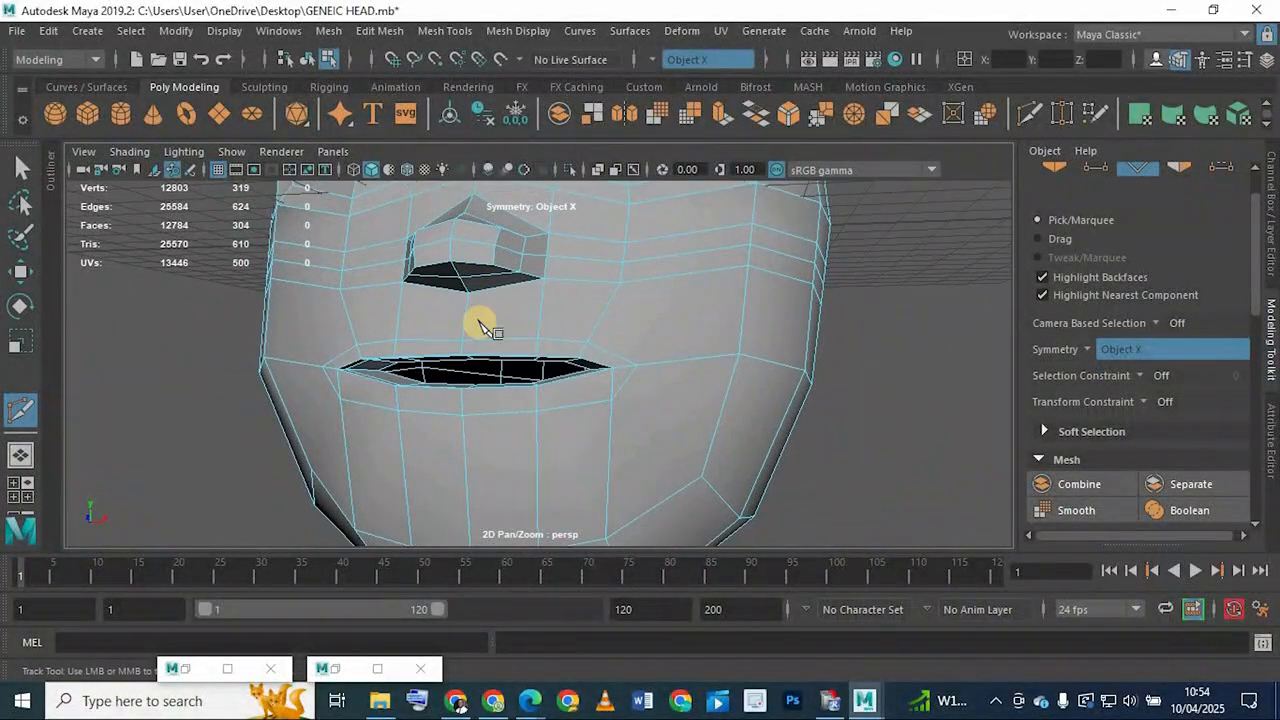
Undo the edge loop cut around the mouth and leave Multi-Cut, discarding the pending cut points
key("ctrl+z")
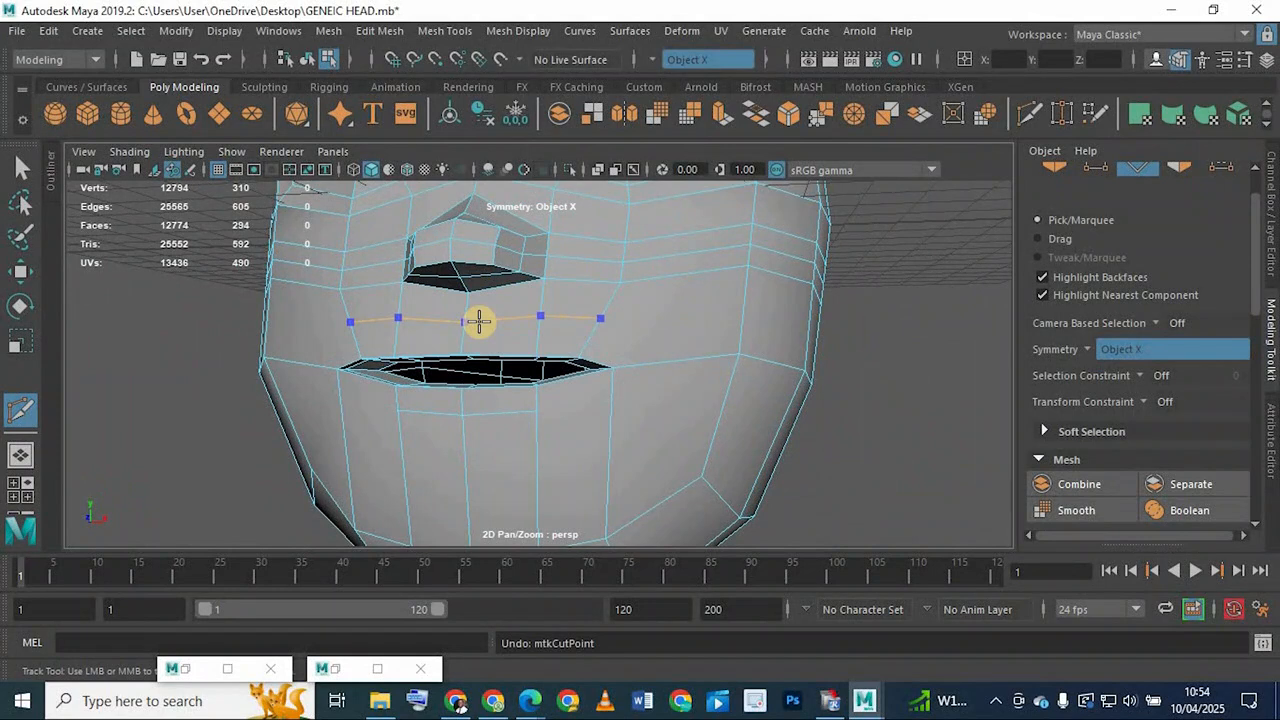
key("q")
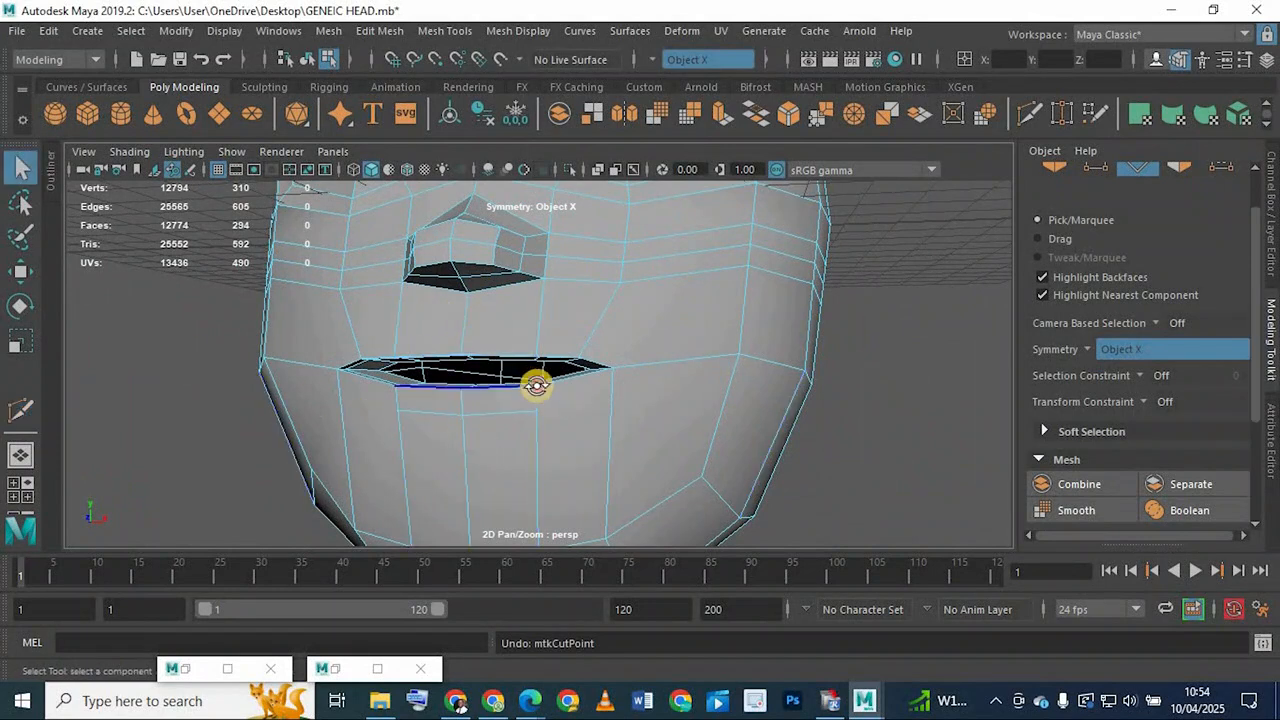
left_click_drag(536, 386, 551, 358, "alt")
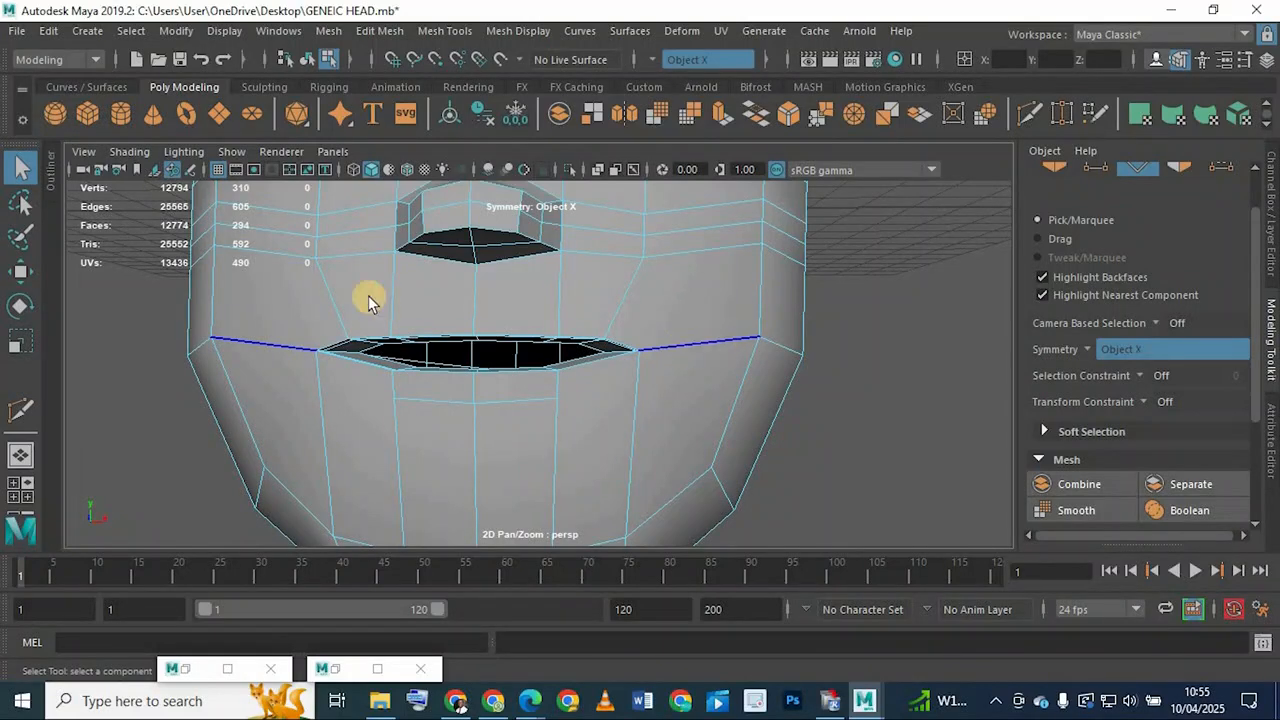
Try inserting one centred edge loop between the mouth corners and the outer cheeks, then undo it
scroll(362, 118, "down", 1)
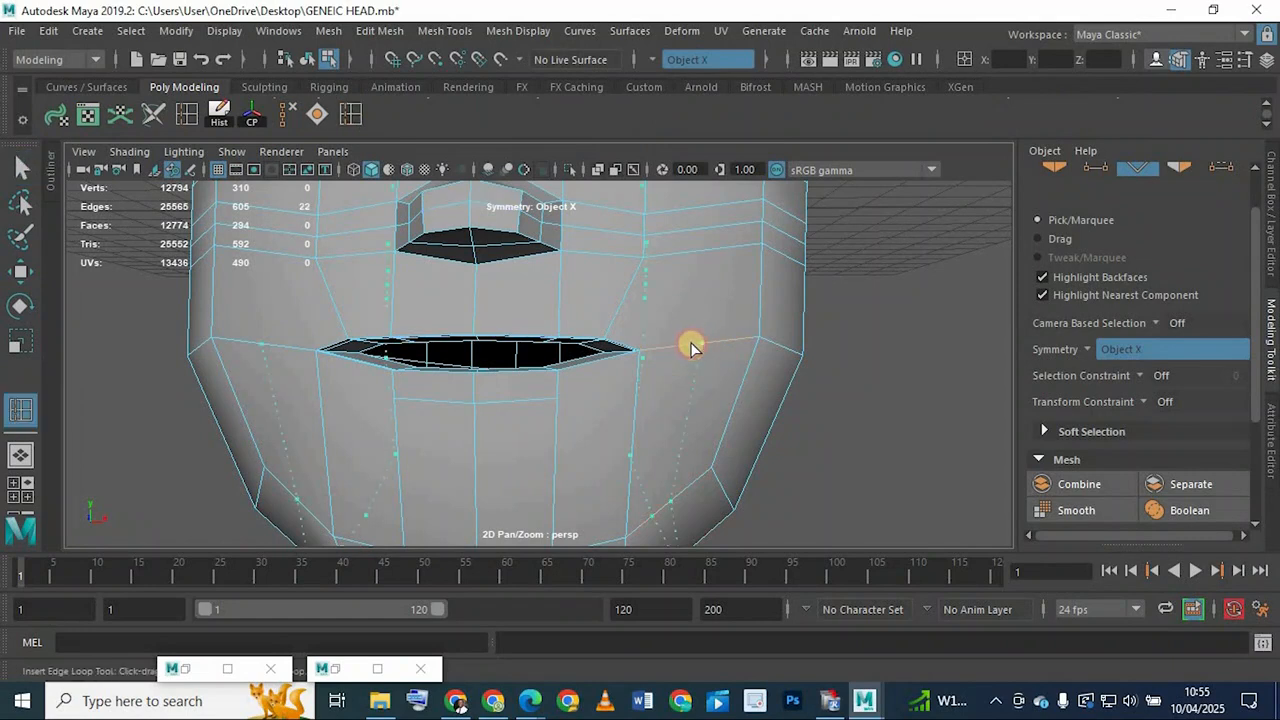
left_click(463, 391)
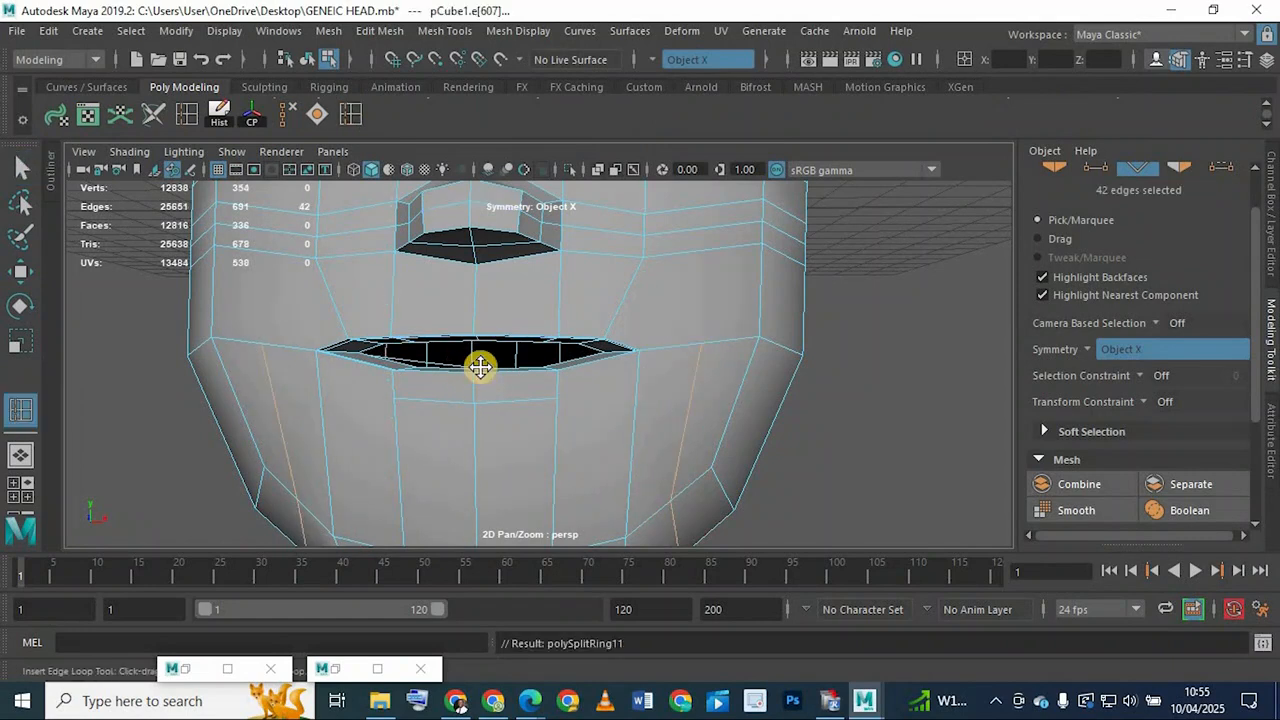
left_click_drag(480, 367, 583, 347, "alt")
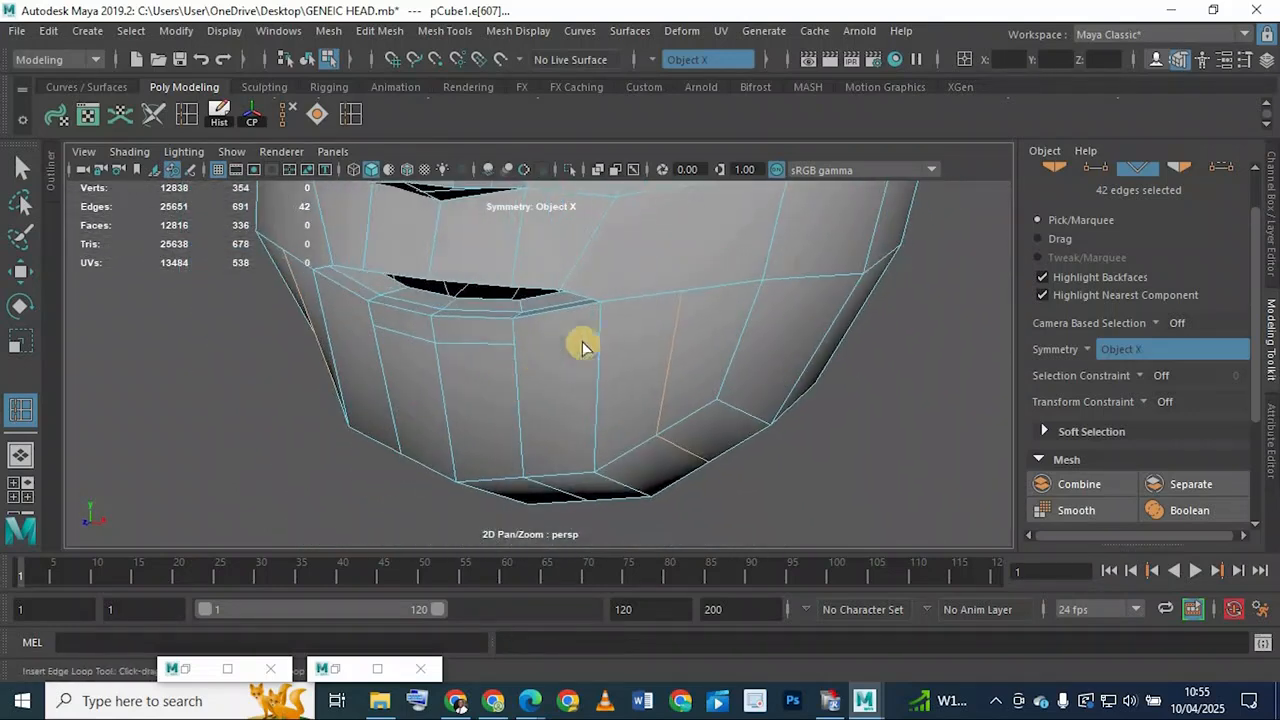
key("ctrl+z")
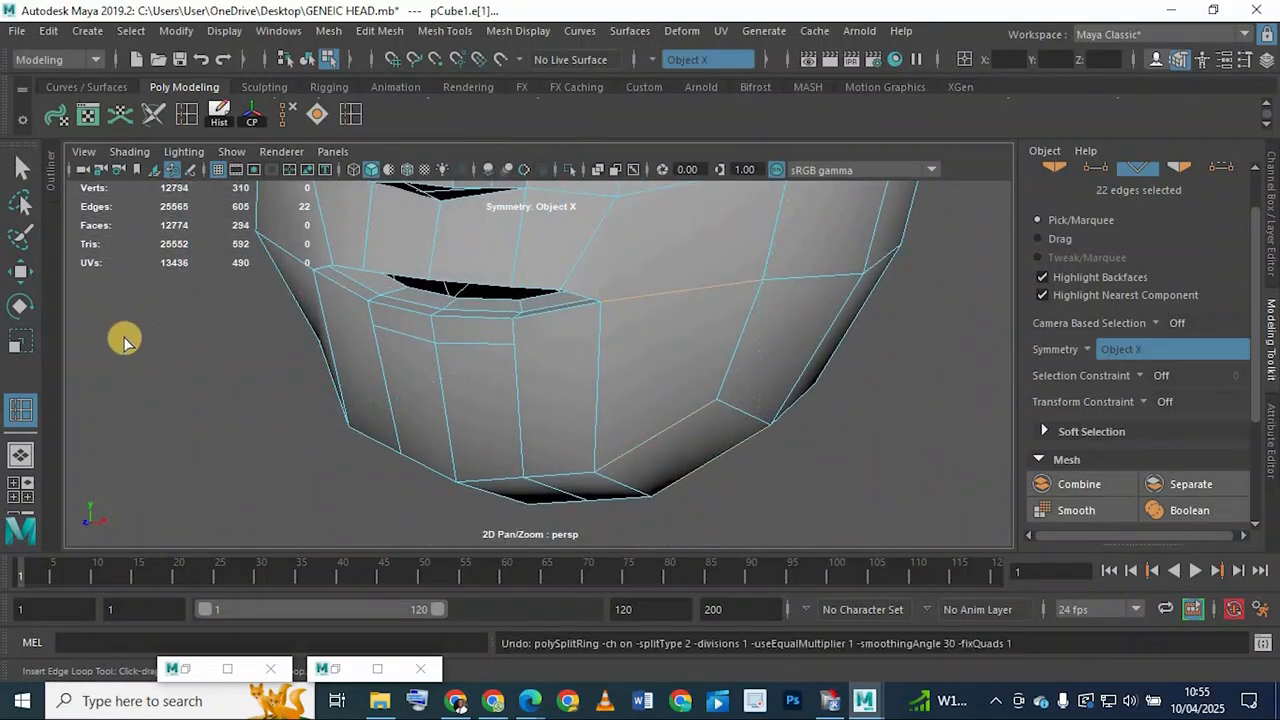
Set the Insert Edge Loop tool to Relative distance from edge and insert a vertical loop just outside the mouth corners
double_click(17, 412)
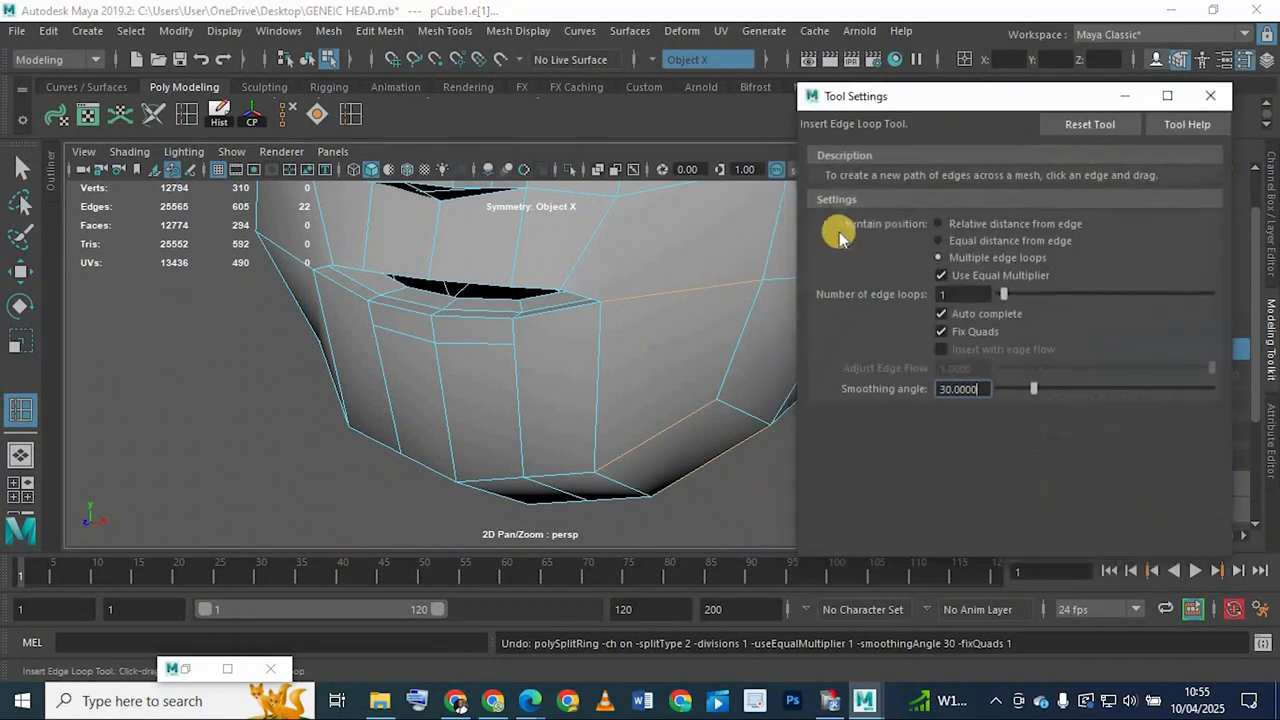
left_click(948, 222)
left_click_drag(635, 300, 645, 291)
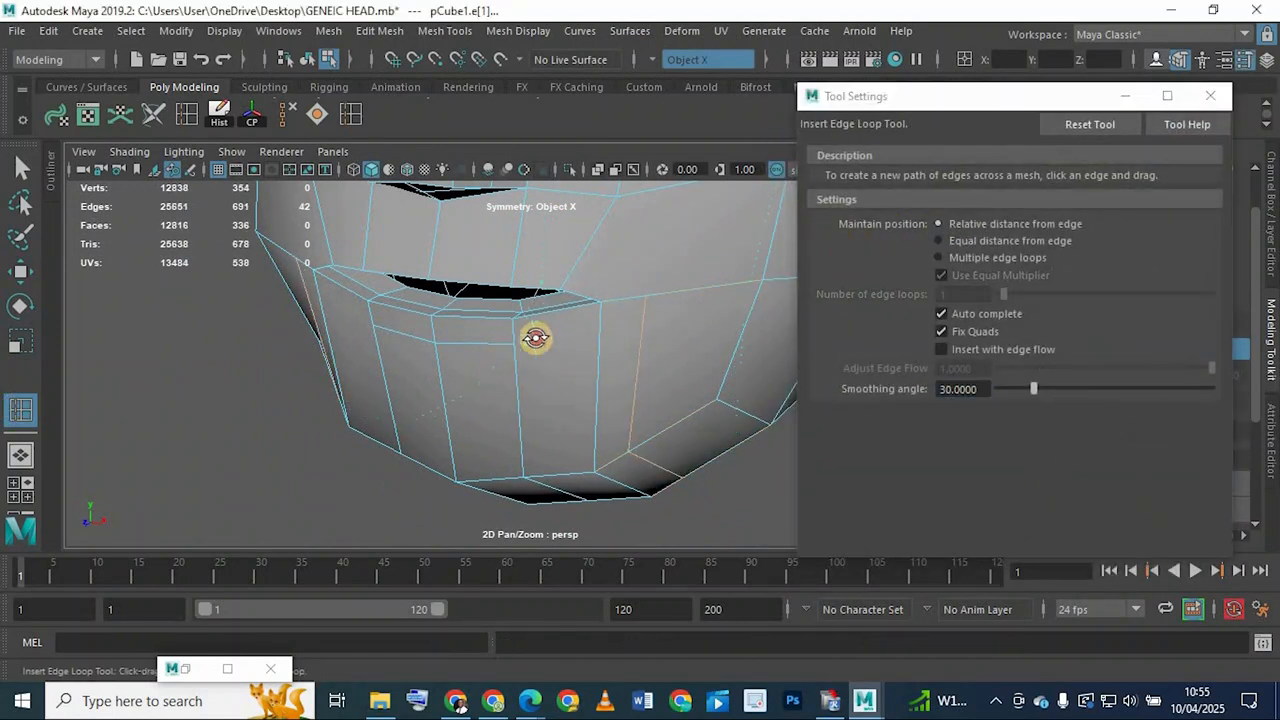
mouse_move(529, 337)
left_mouse_down("alt")
mouse_move(566, 331)
mouse_move(529, 349)
left_mouse_up("alt")
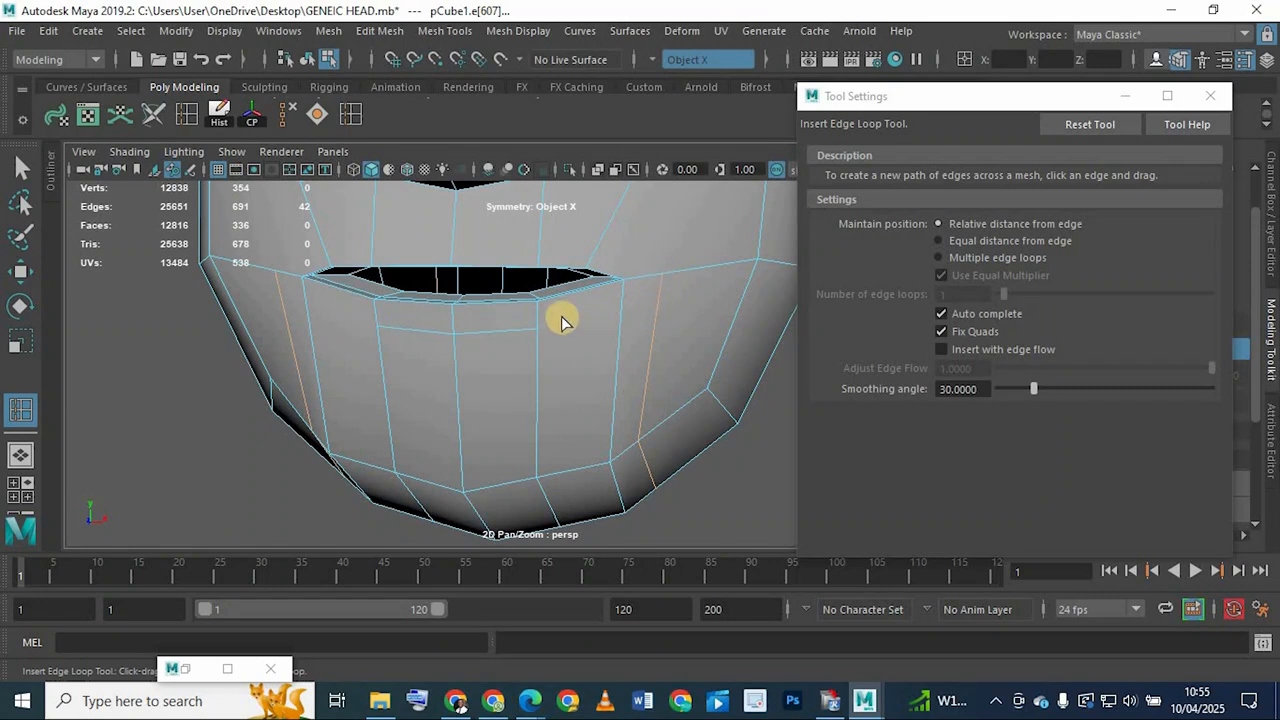
left_click_drag(457, 300, 262, 313, "alt")
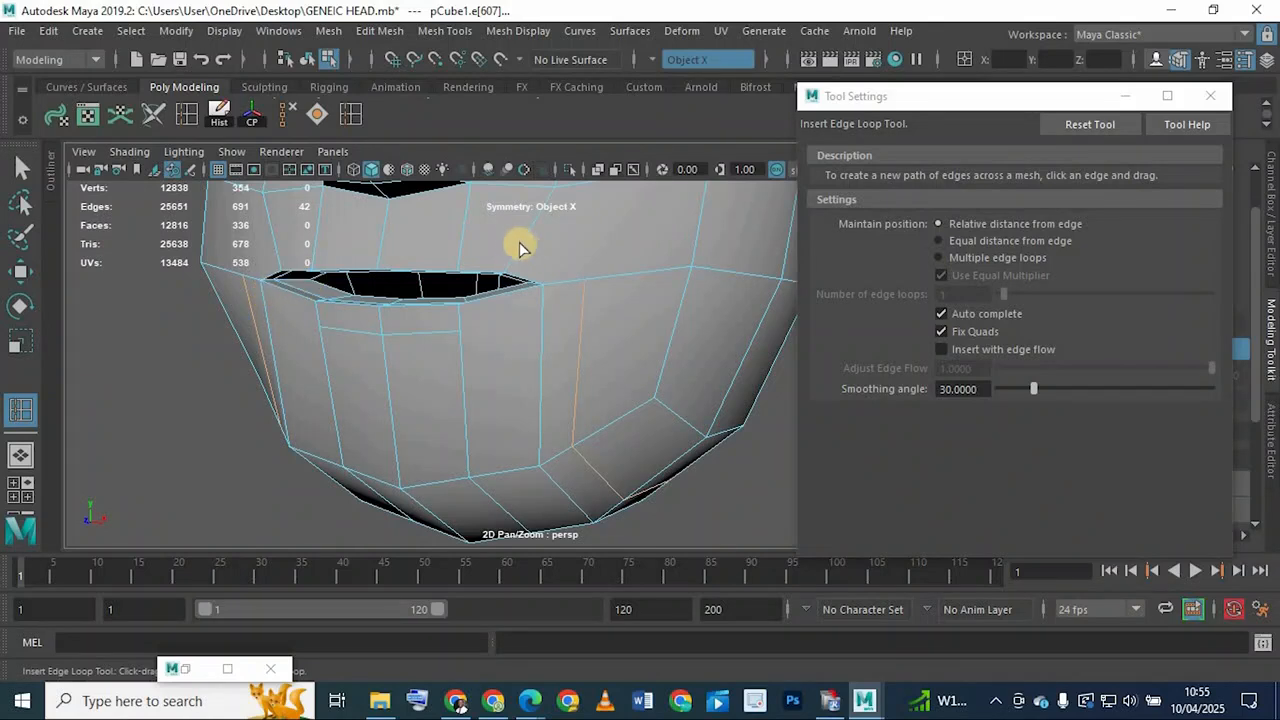
Undo the loop beside the mouth corners and the earlier cut below the lower lip, and leave the Insert Edge Loop tool
key("ctrl+z")
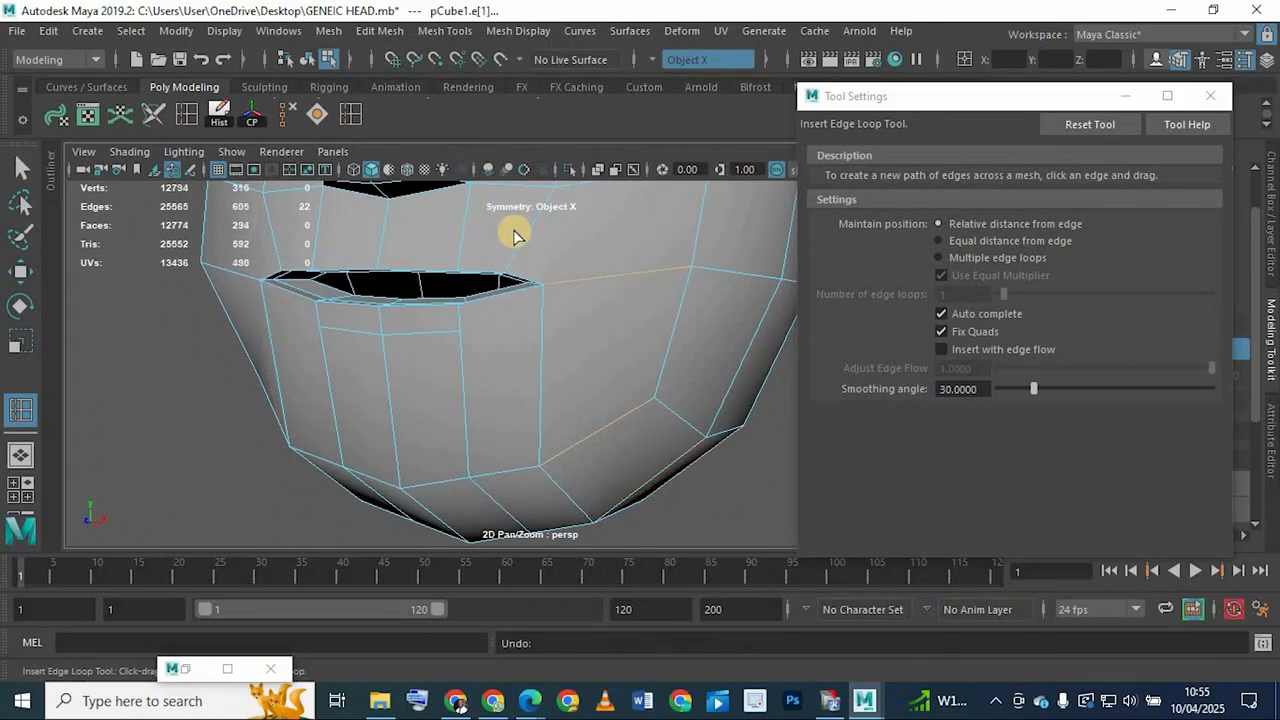
key("ctrl+z")
left_click_drag(454, 283, 509, 369, "alt")
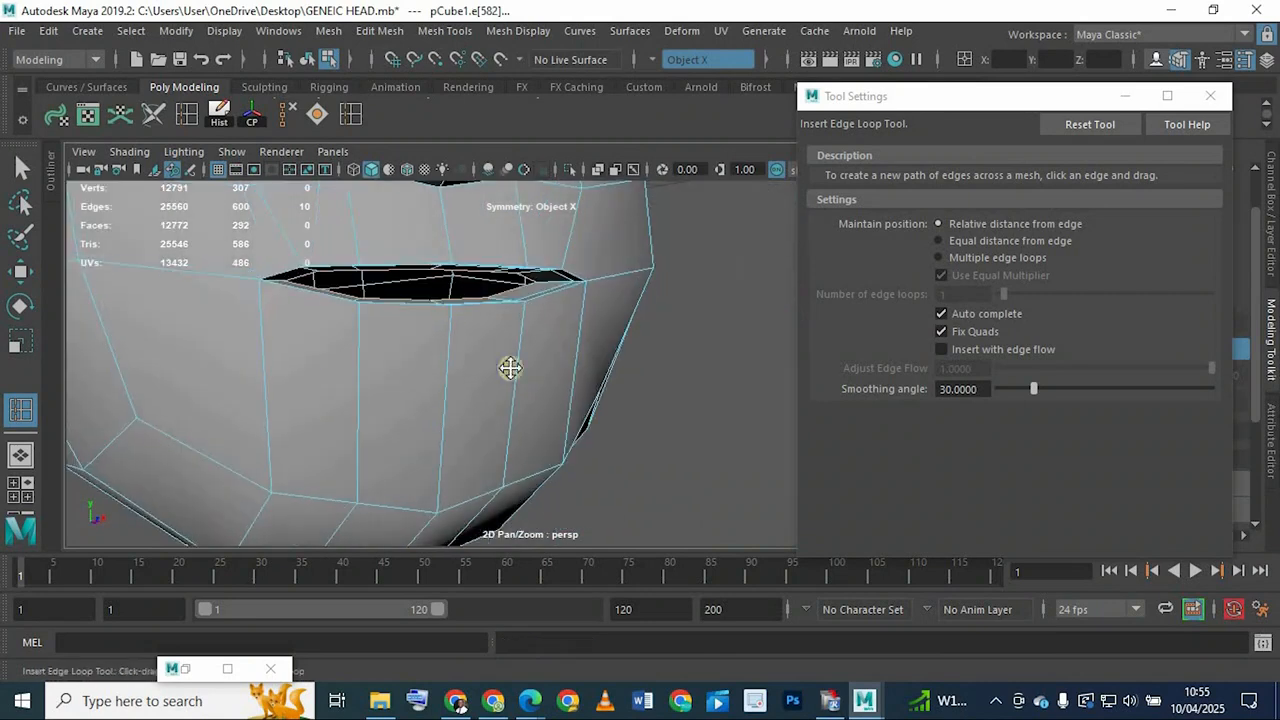
middle_click_drag(425, 325, 475, 368, "alt")
scroll(475, 369, "up", 2)
key("q")
Select the two middle faces on the underside of the upper lip and lower them slightly
mouse_move(494, 374)
left_mouse_down("alt")
mouse_move(606, 300)
mouse_move(512, 393)
mouse_move(454, 363)
mouse_move(523, 391)
mouse_move(586, 260)
left_mouse_up("alt")
mouse_move(585, 260)
right_mouse_down()
mouse_move(576, 306)
mouse_move(558, 291)
right_mouse_up()
right_click_drag(586, 221, 534, 300)
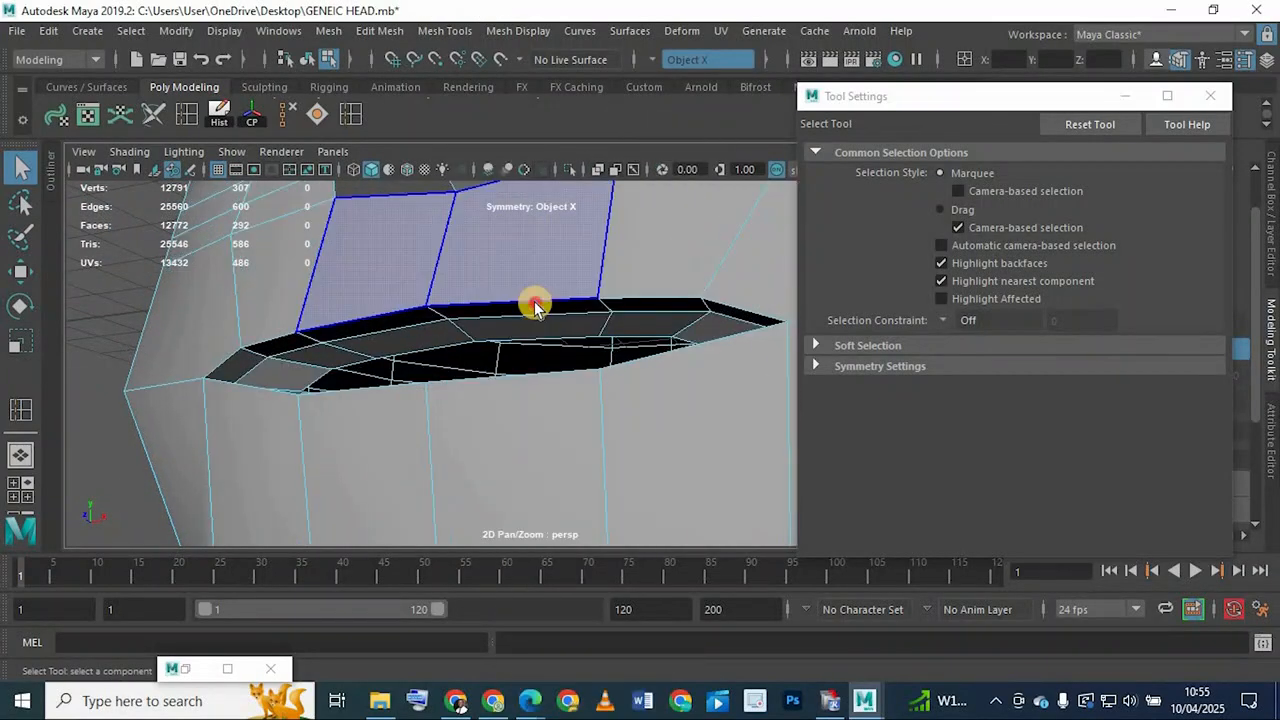
left_click(522, 298)
left_click(21, 271)
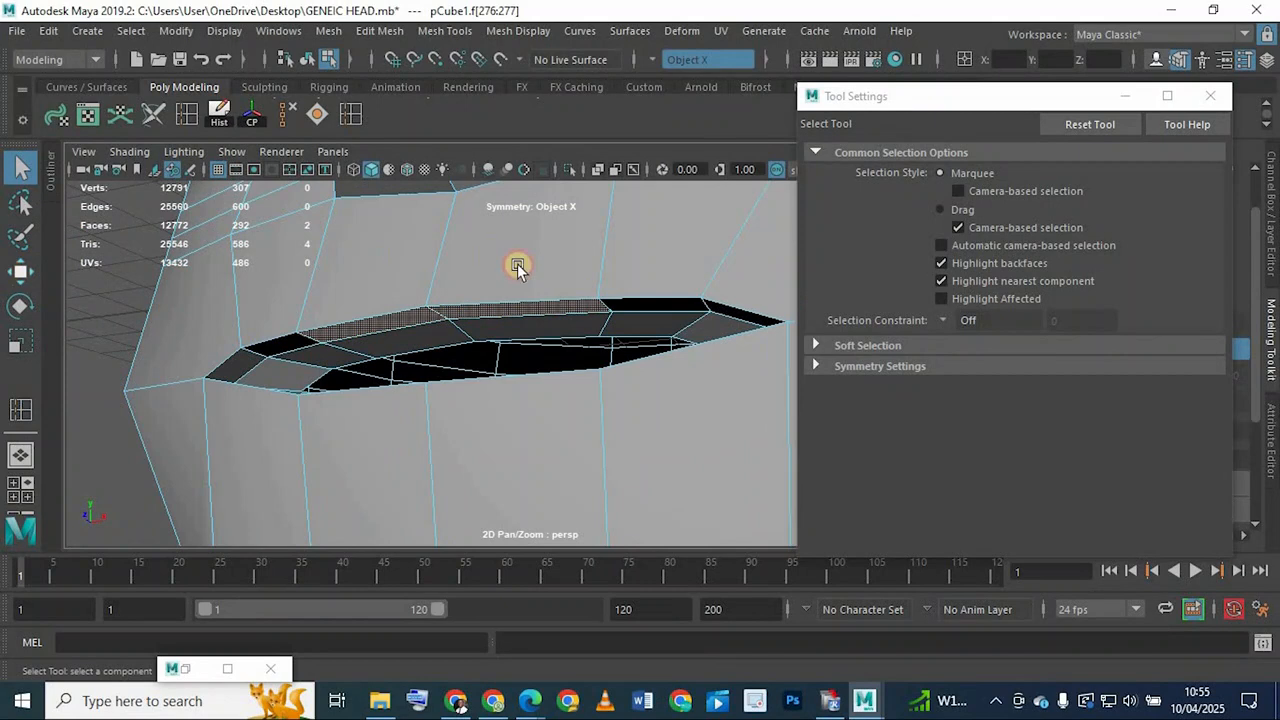
left_click_drag(523, 228, 523, 239)
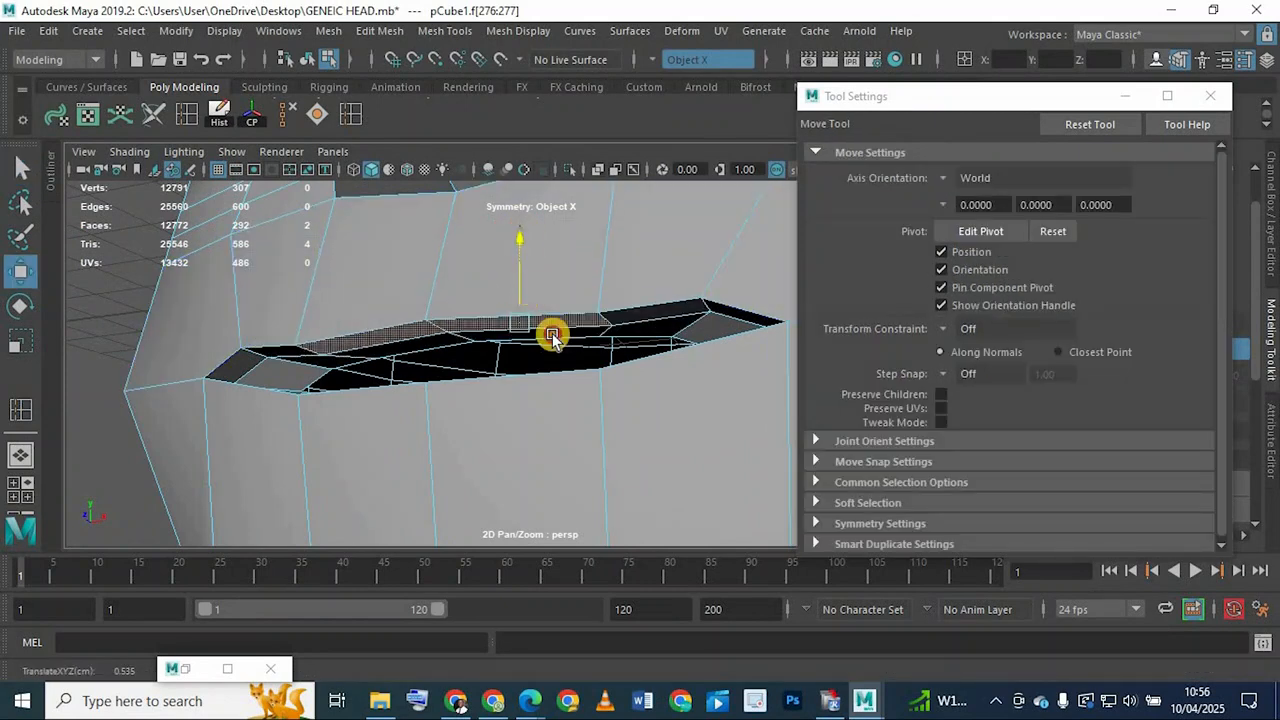
Select the upper lip's underside faces near the mouth corners and lower them to follow the middle faces
left_click_drag(551, 334, 574, 321, "alt")
right_click_drag(574, 321, 588, 305, "alt")
left_click(588, 305)
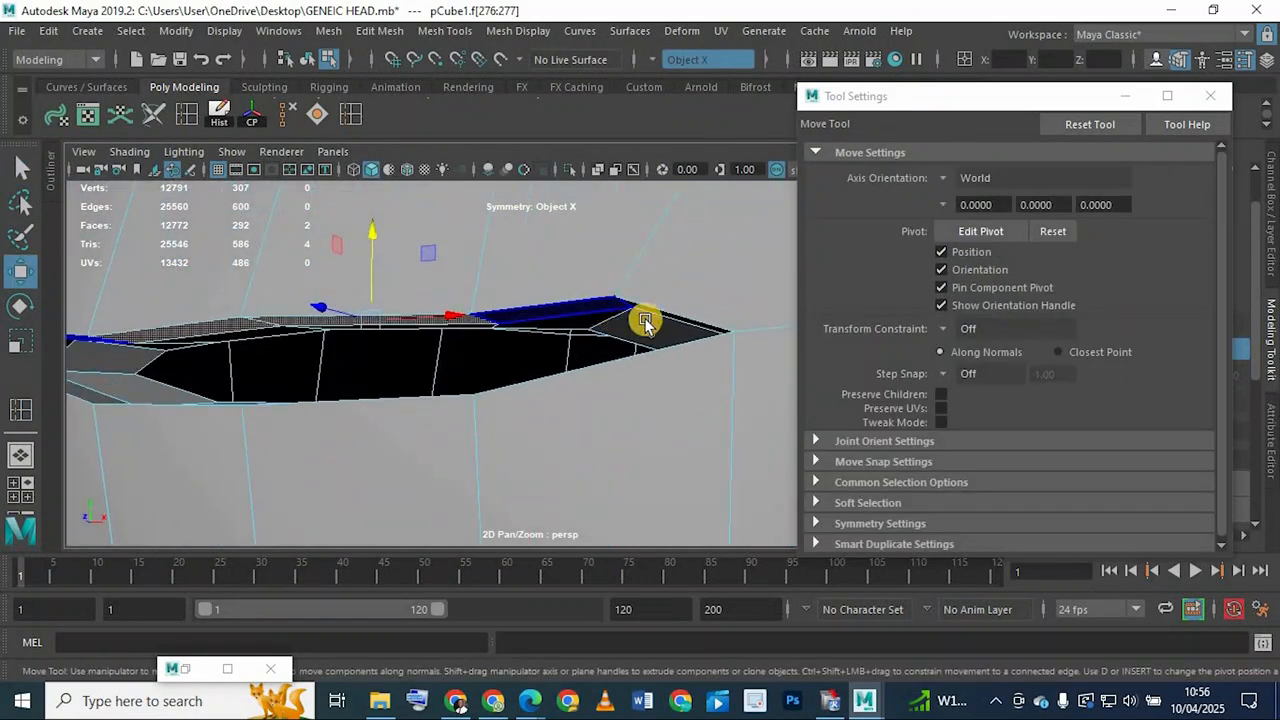
left_click(670, 311)
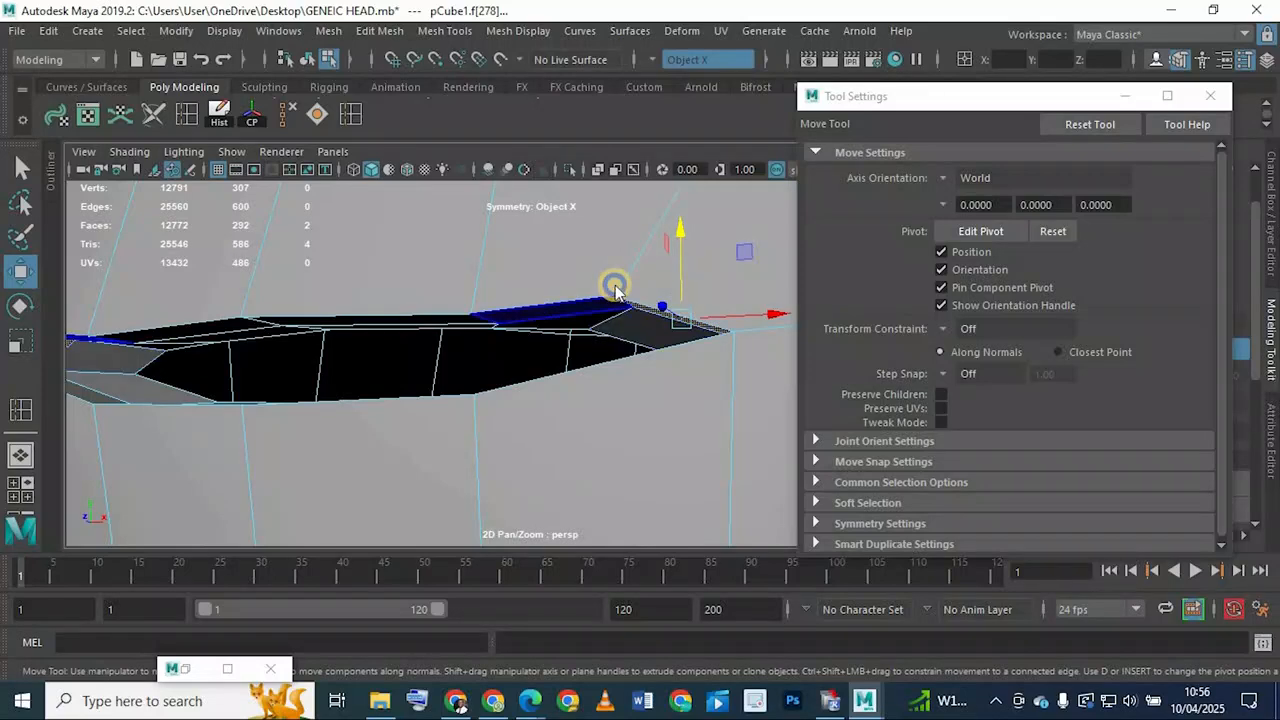
right_click_drag(615, 283, 608, 94)
right_click_drag(637, 315, 635, 305)
left_click_drag(631, 268, 646, 241, "alt")
left_click(646, 241)
left_click_drag(643, 188, 647, 220)
Raise the middle faces along the lower lip's front edge, then raise them together with the adjoining inner faces
left_click_drag(479, 333, 537, 346, "alt")
right_click_drag(537, 162, 530, 215)
left_click(498, 373)
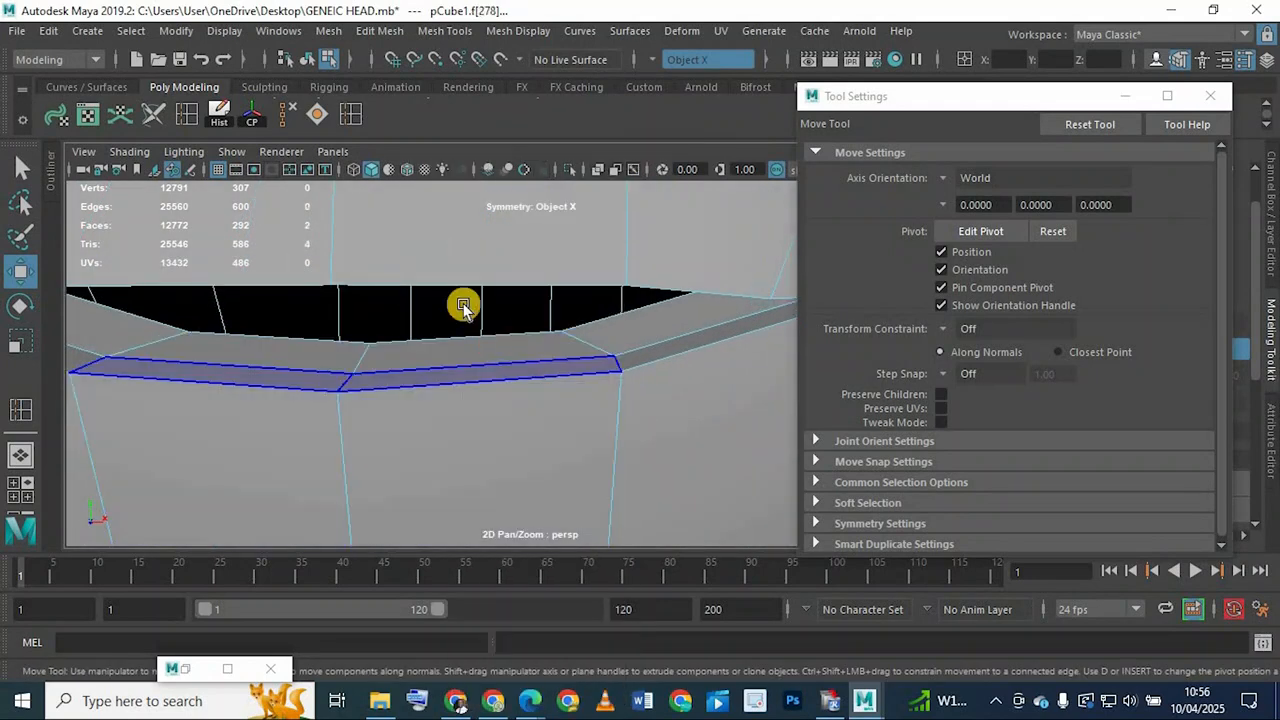
left_click_drag(481, 290, 479, 284)
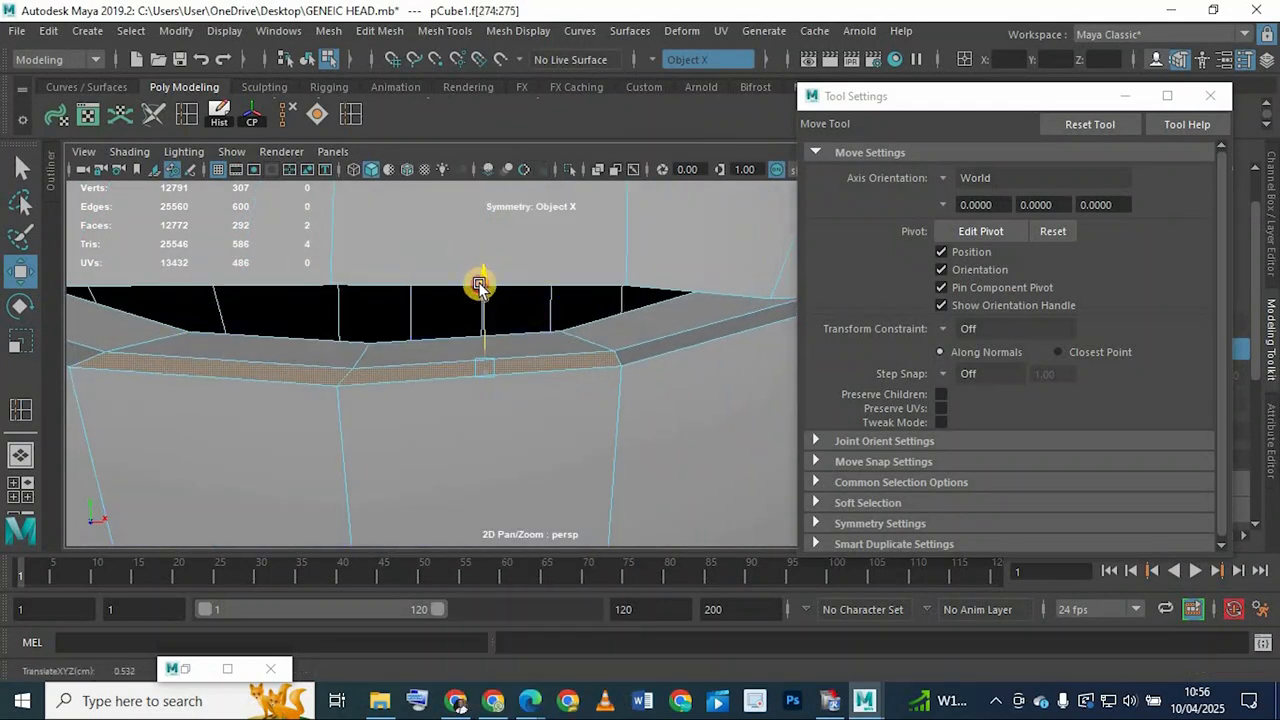
left_click(417, 349, "shift")
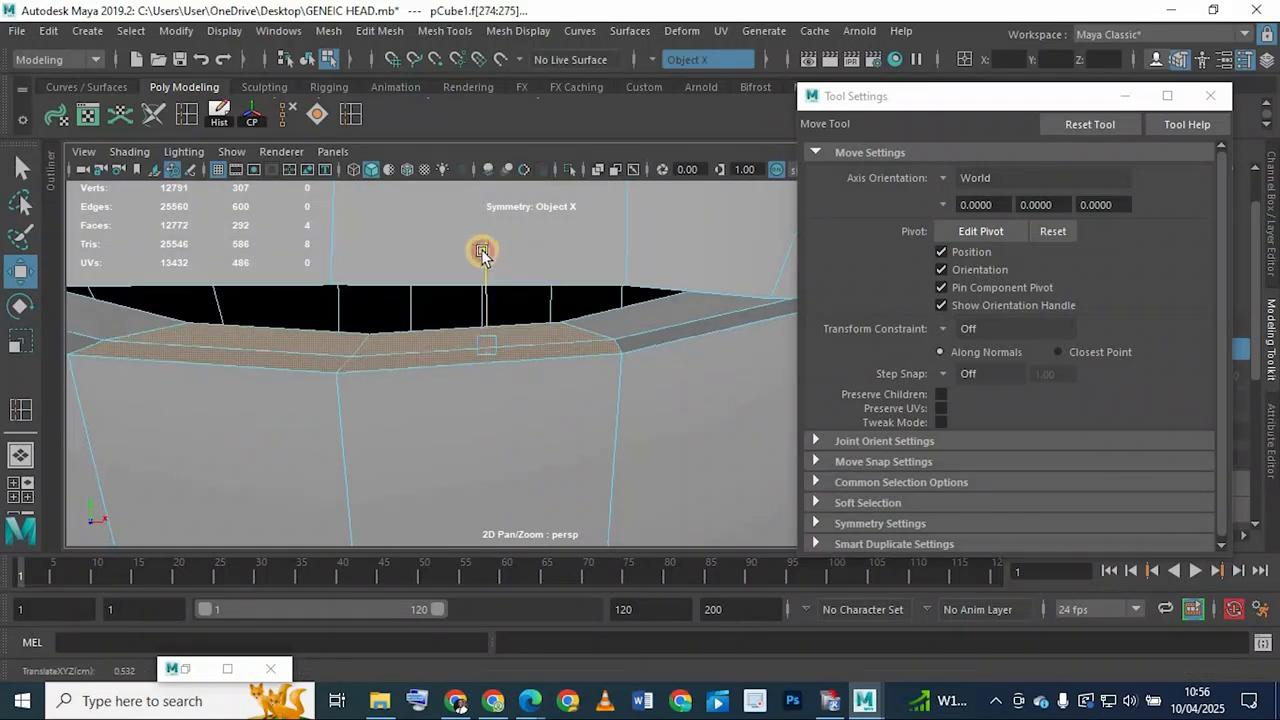
left_click_drag(482, 252, 482, 244)
Raise the upper lip's outer rim vertices at the sides, at the centre and beside the mouth corners
scroll(425, 300, "down", 3)
left_click_drag(400, 300, 503, 393, "alt")
right_click_drag(563, 254, 454, 147)
left_click(565, 297)
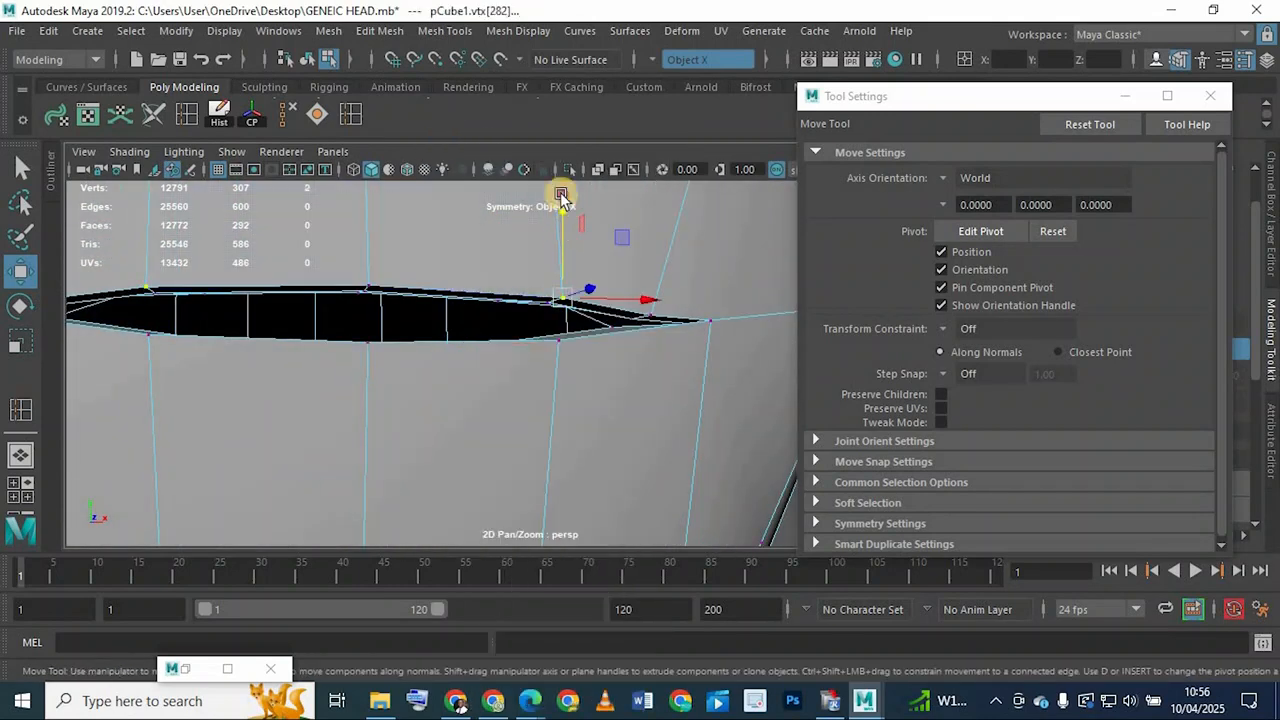
left_click_drag(563, 203, 563, 165)
left_click_drag(446, 263, 446, 320, "alt")
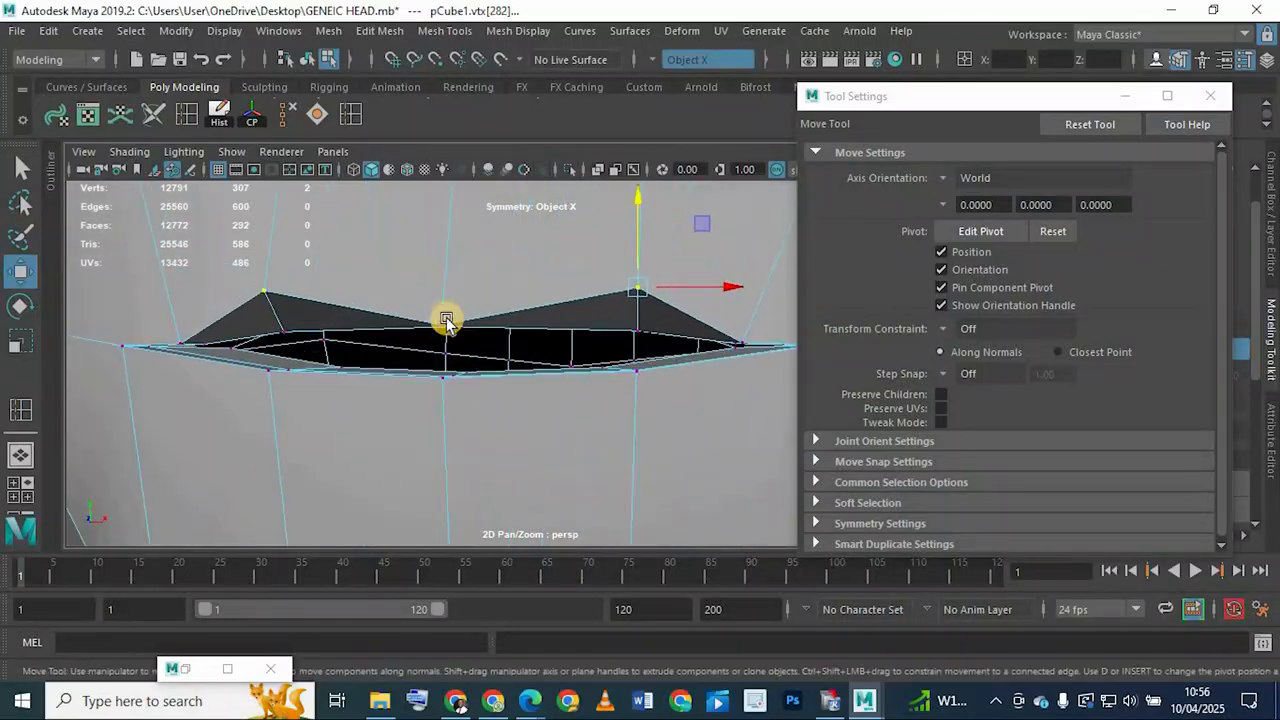
left_click_drag(441, 230, 443, 199)
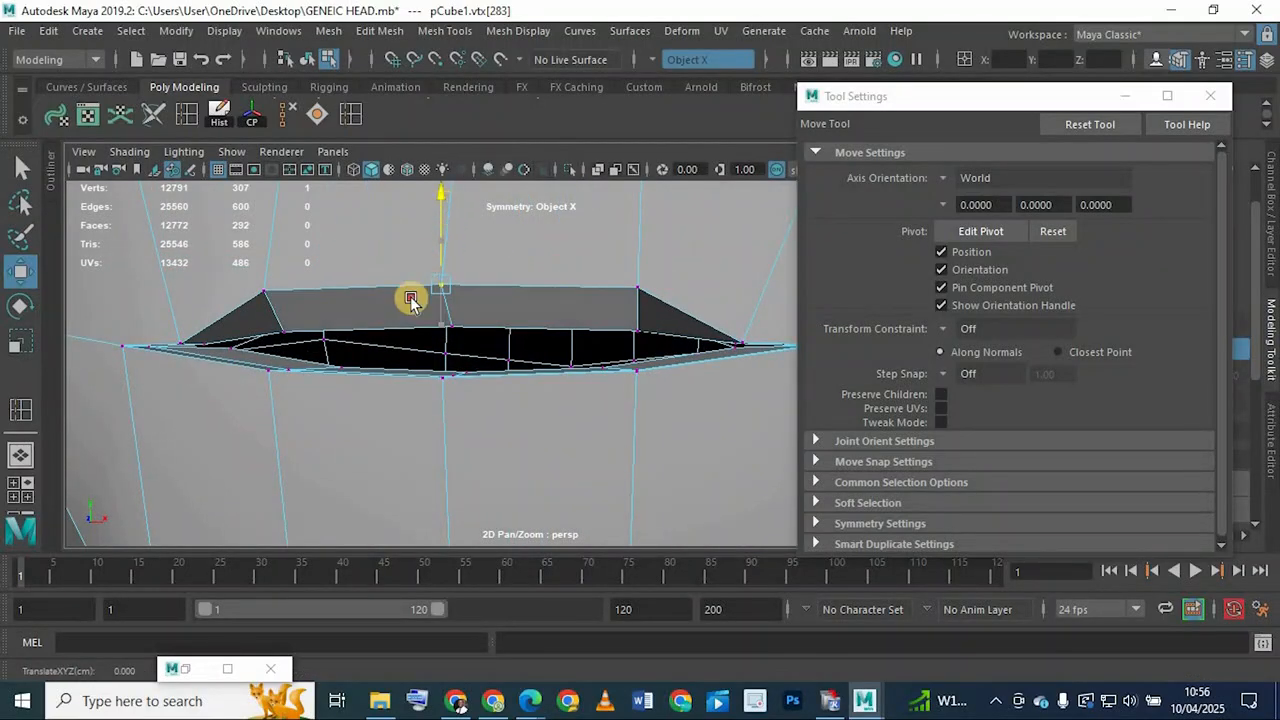
left_click_drag(500, 336, 607, 333, "alt")
left_click_drag(613, 243, 617, 220)
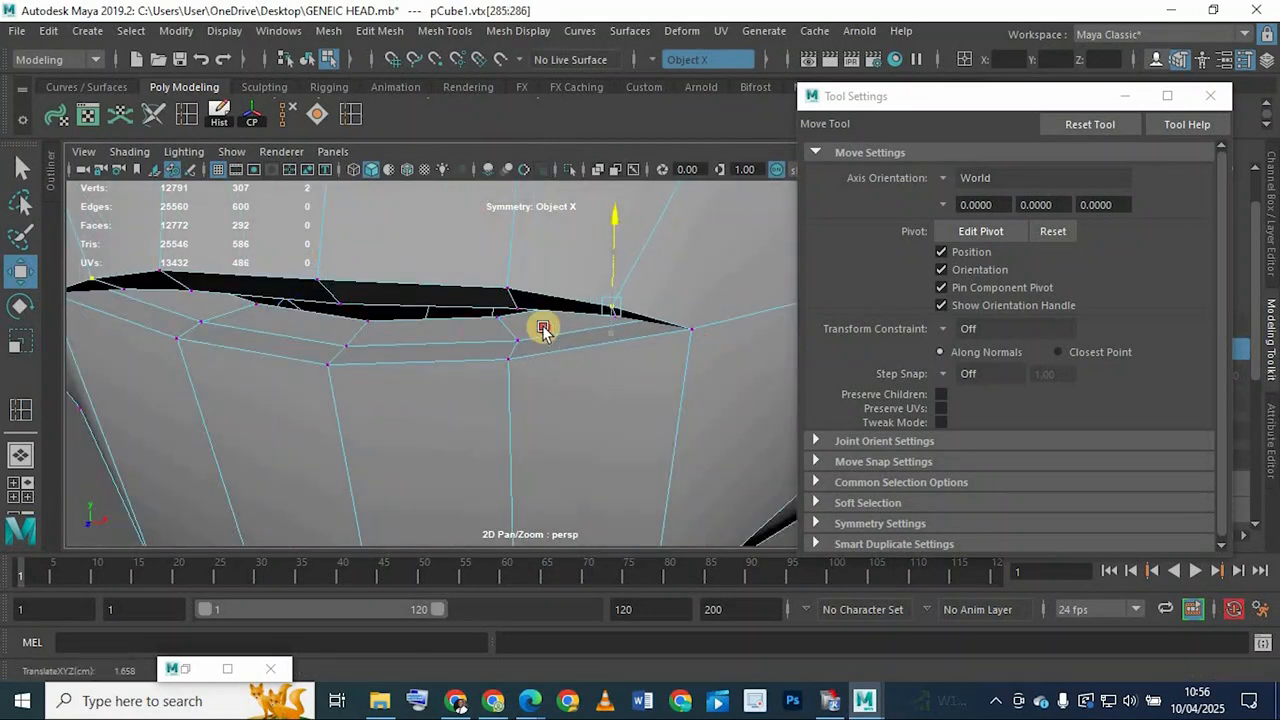
Shift the symmetrical side vertices on top of the lower lip along the depth axis
left_click_drag(543, 330, 430, 390, "alt")
left_click(433, 364)
left_click_drag(429, 338, 382, 403)
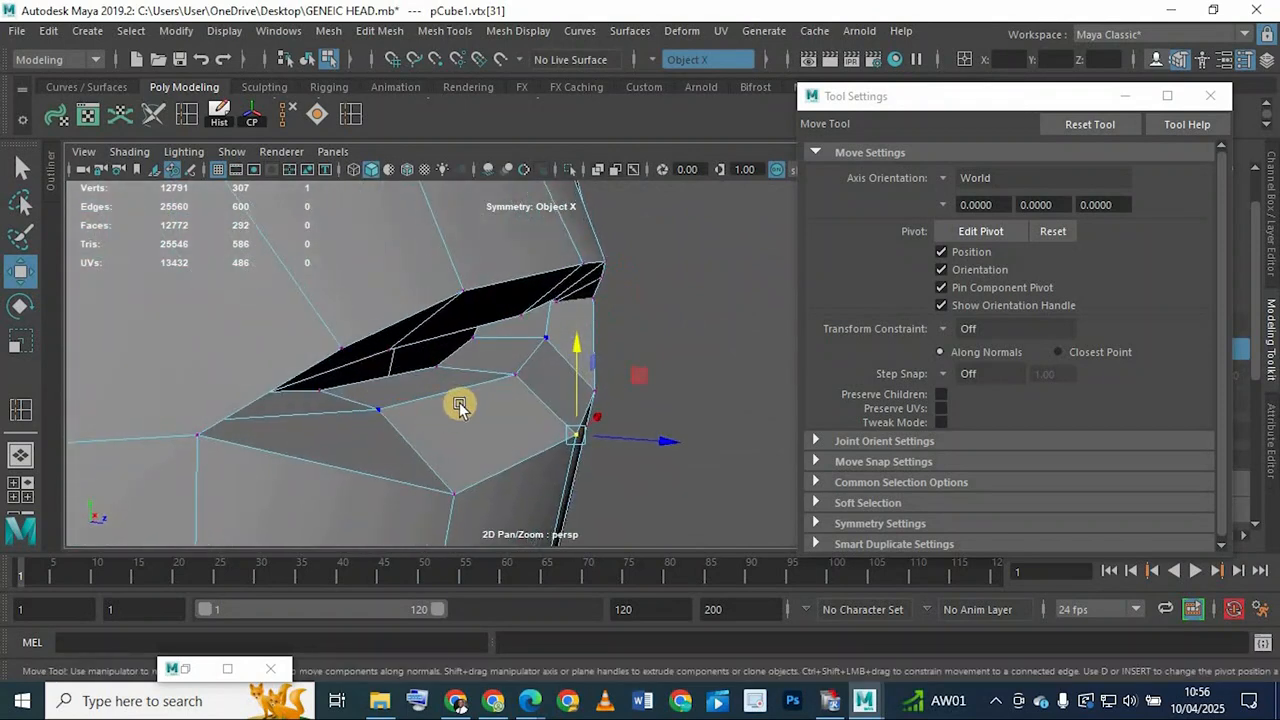
left_click_drag(461, 417, 502, 432)
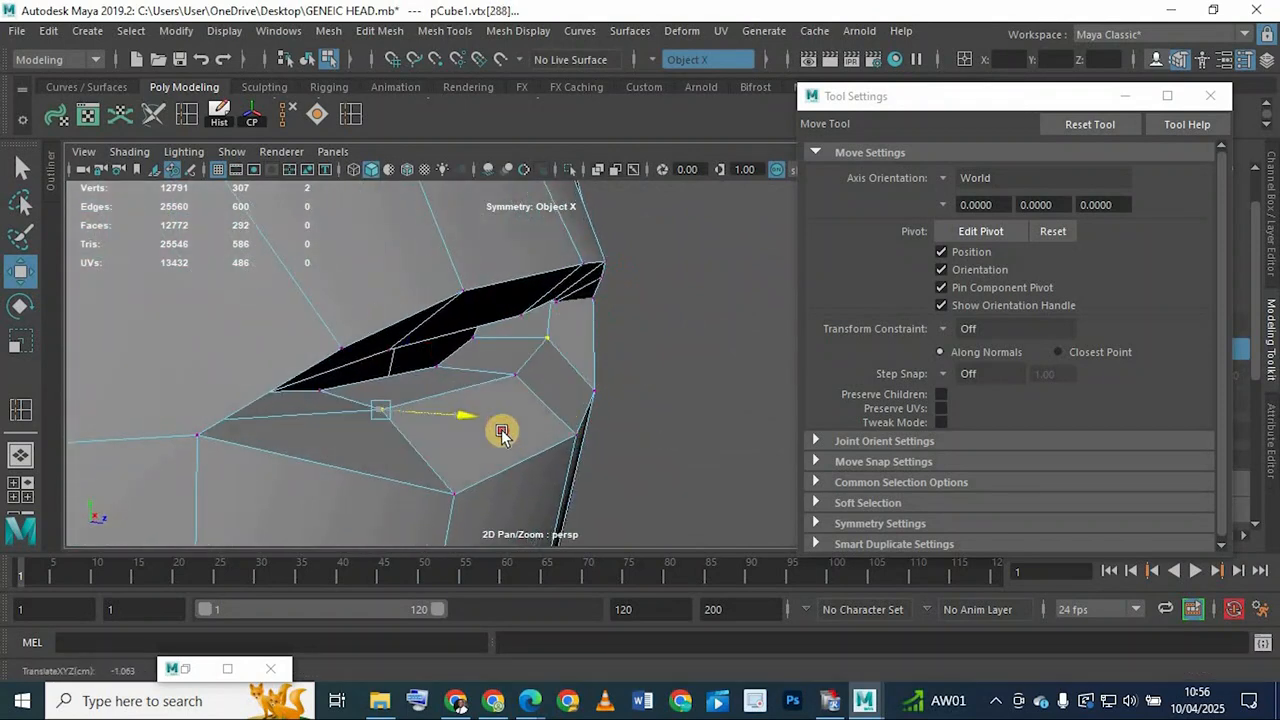
left_click(526, 374)
Raise the upper lip's centre rim vertex, the pair beside it, and the centre vertex once more to arch the lip
left_click_drag(392, 416, 407, 360, "alt")
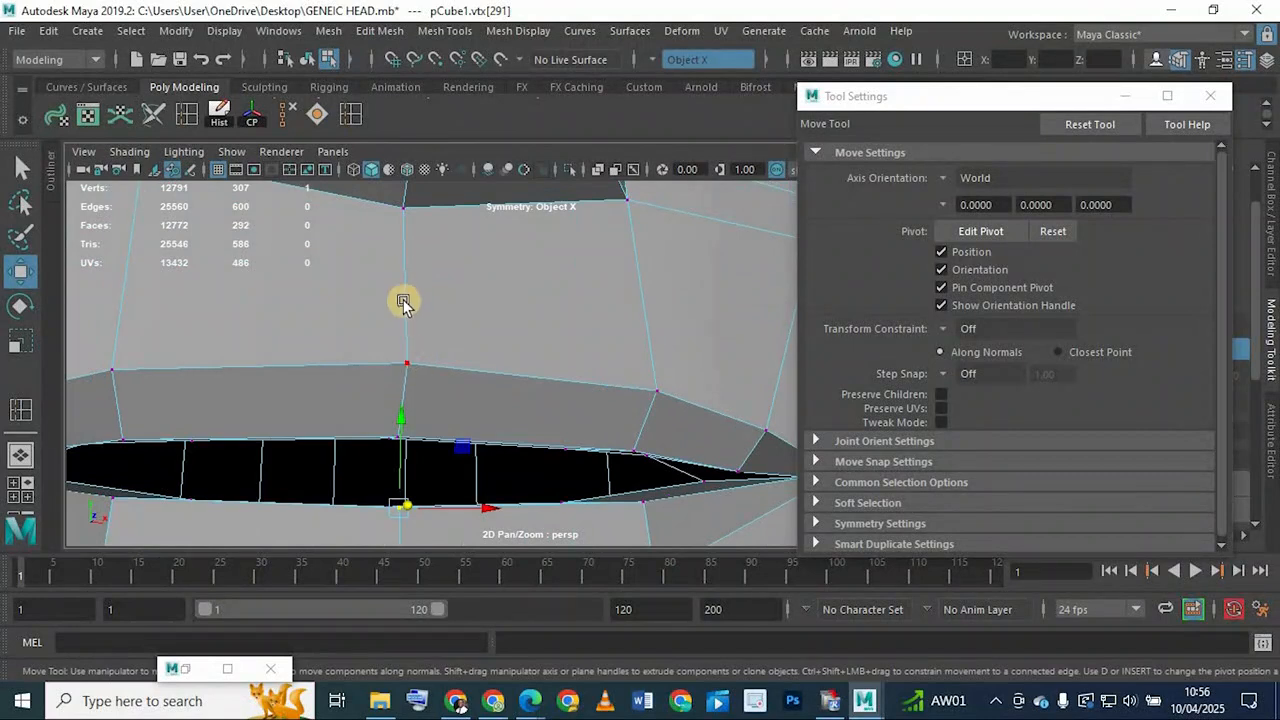
left_click_drag(401, 284, 115, 370)
left_click(112, 320)
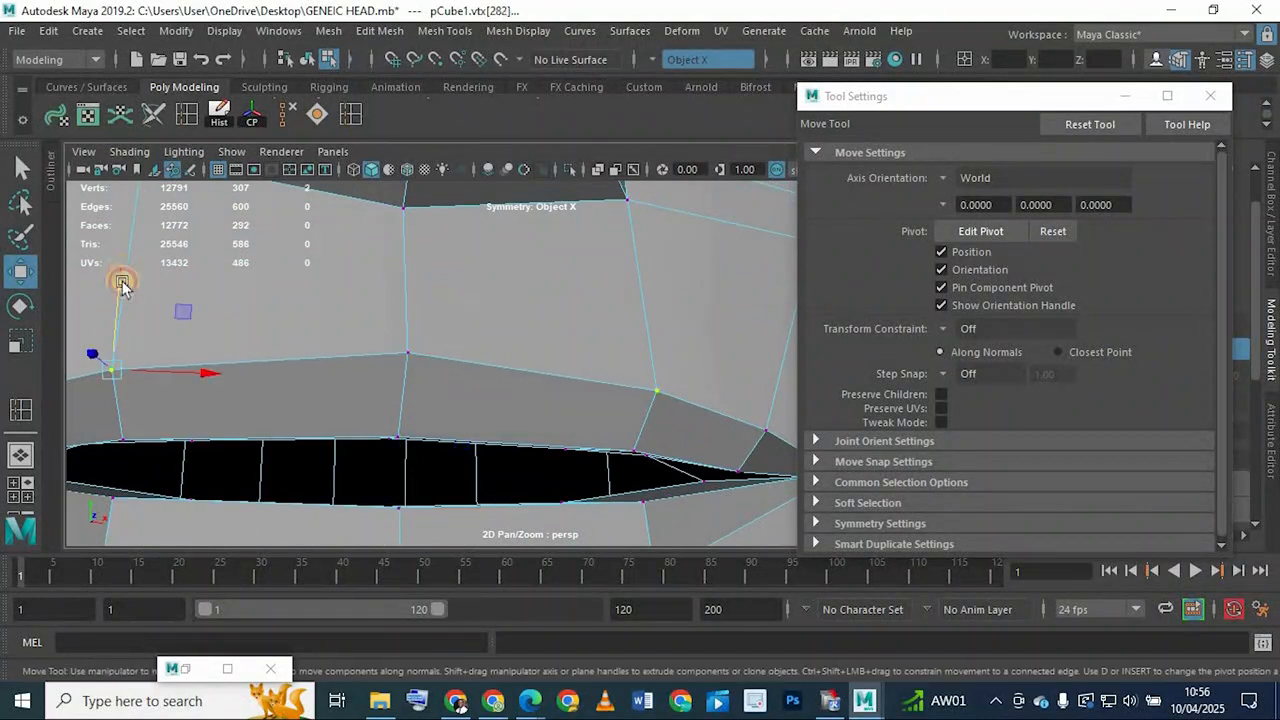
left_click_drag(120, 283, 125, 249)
scroll(412, 411, "down", 4)
left_click_drag(413, 412, 373, 377, "alt")
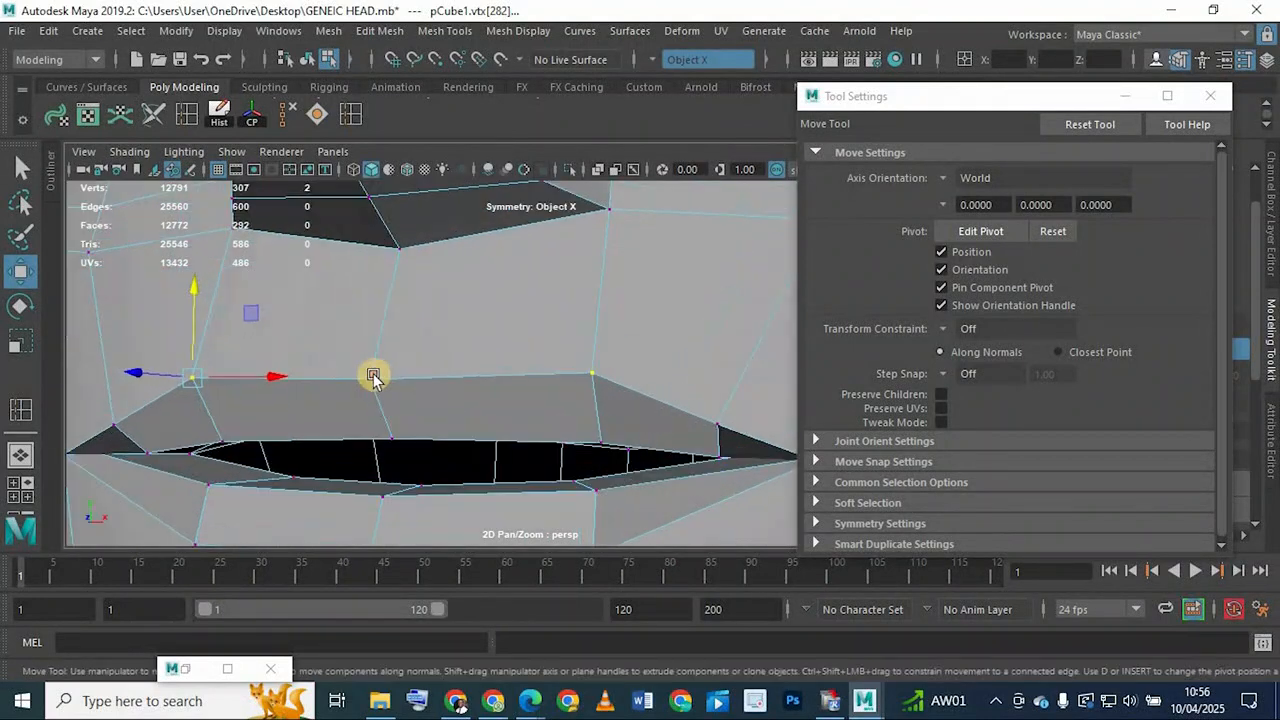
left_click_drag(388, 270, 376, 289)
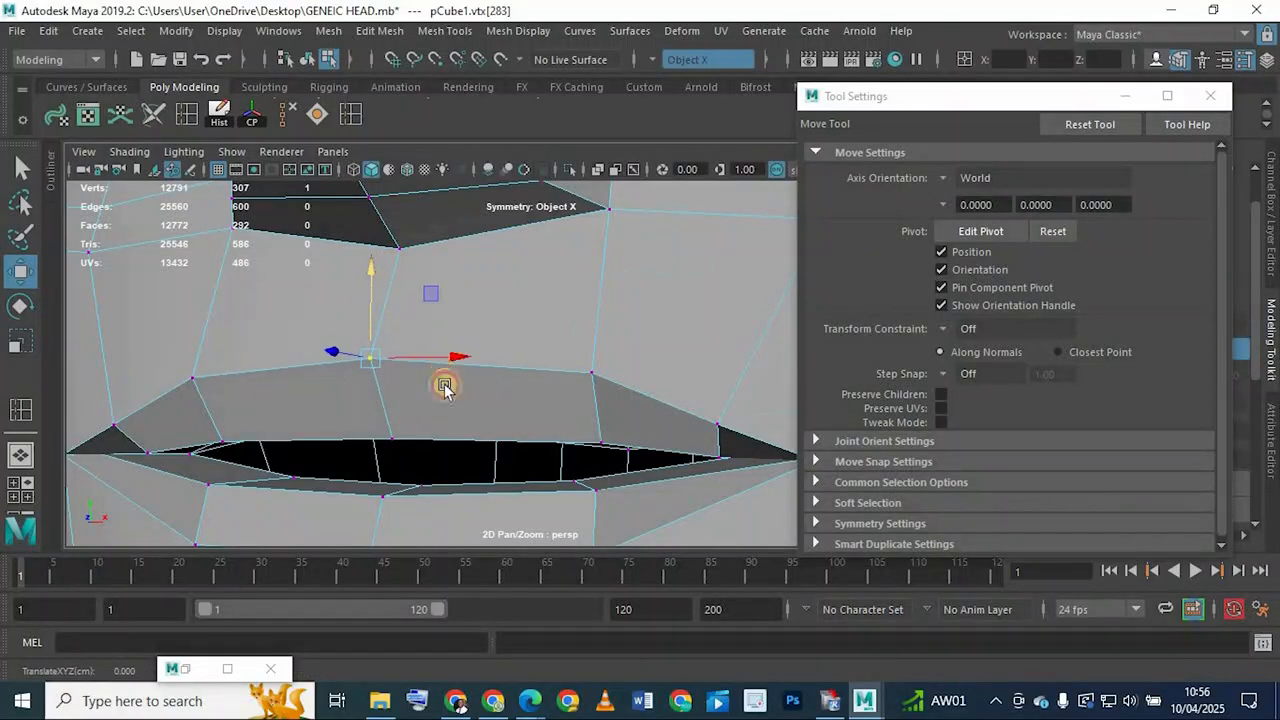
Readjust the depth of the lower lip's side vertices and its centre vertex
left_click_drag(444, 388, 640, 381, "alt")
left_click_drag(684, 424, 680, 408)
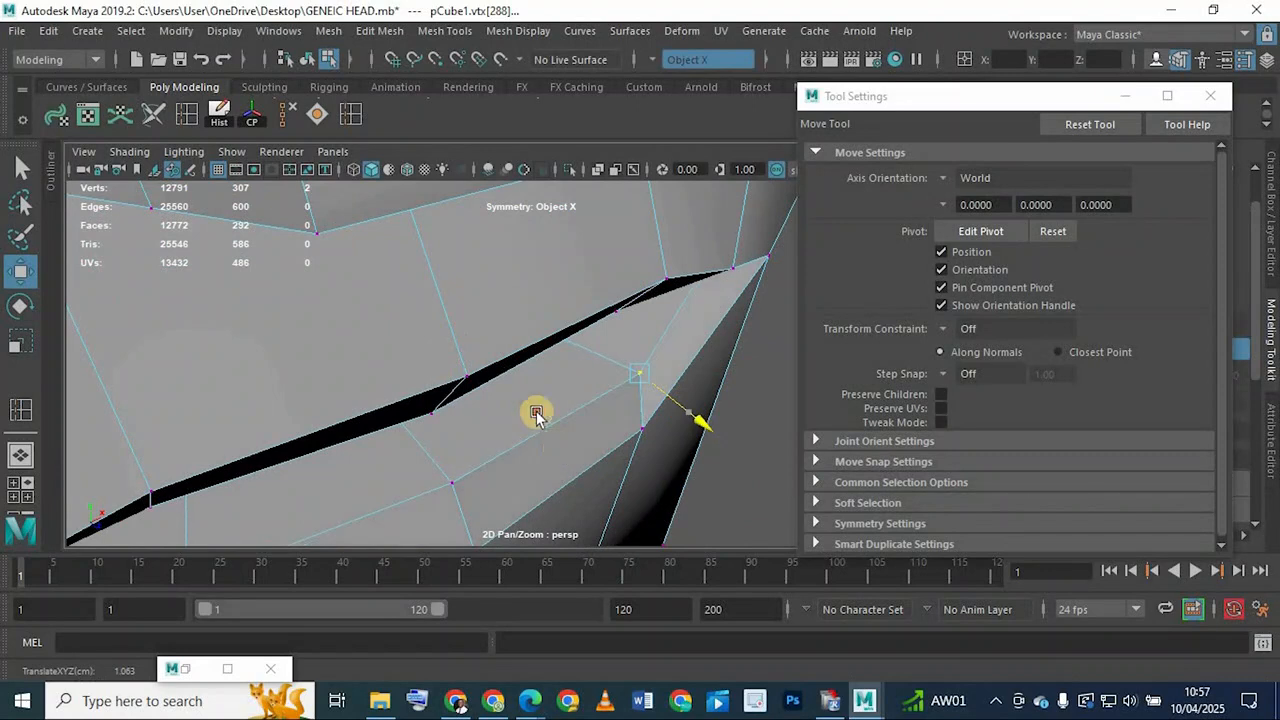
left_click_drag(536, 414, 415, 500, "alt")
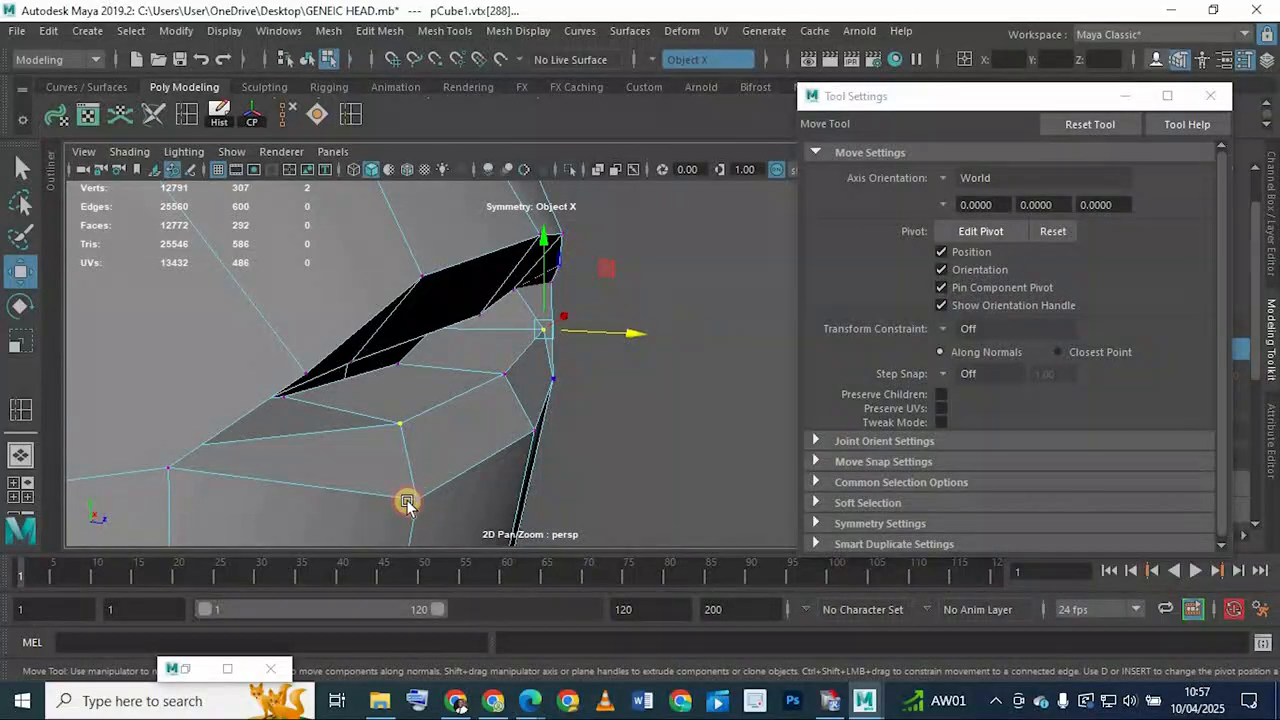
left_click_drag(500, 519, 494, 516)
left_click_drag(502, 362, 469, 387, "alt")
left_click_drag(650, 377, 567, 383, "alt")
Preview the mouth with smoothing and examine the lip shape from a distance, then return to the unsmoothed mesh
key("3")
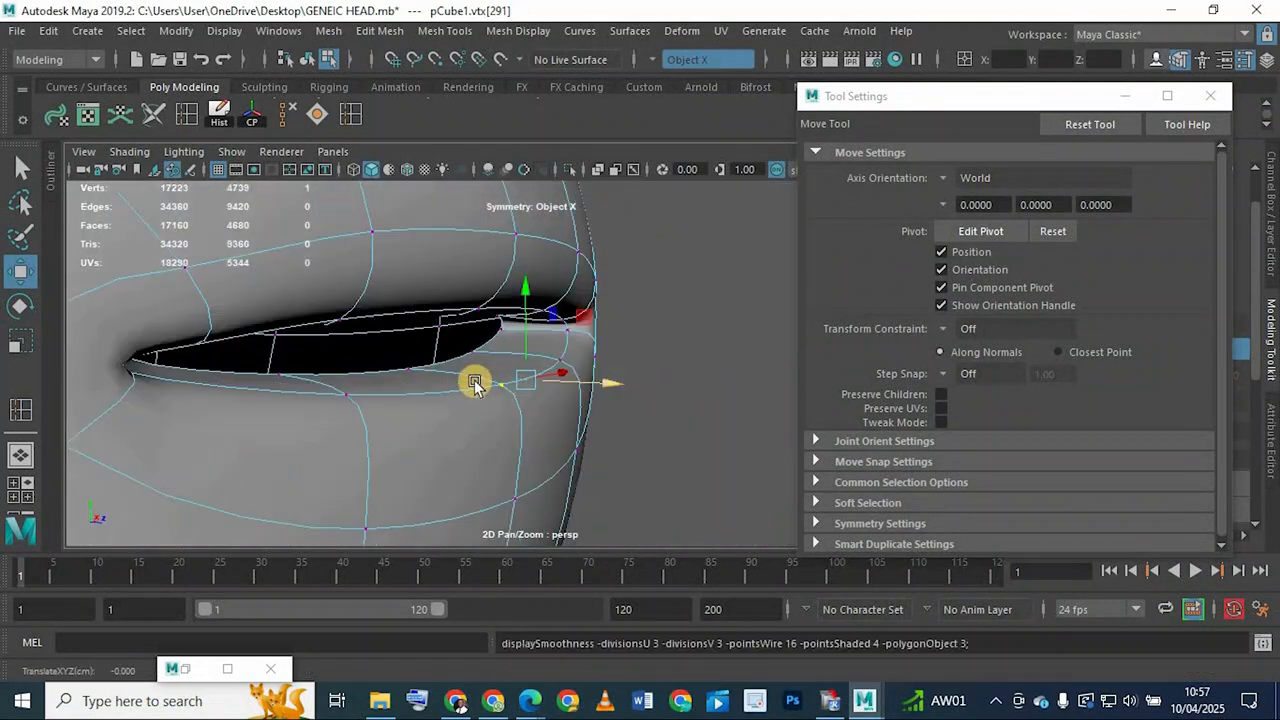
scroll(271, 369, "down", 3)
left_click_drag(271, 369, 427, 371, "alt")
scroll(391, 347, "down", 5)
scroll(334, 409, "down", 3)
key("1")
scroll(427, 371, "up", 5)
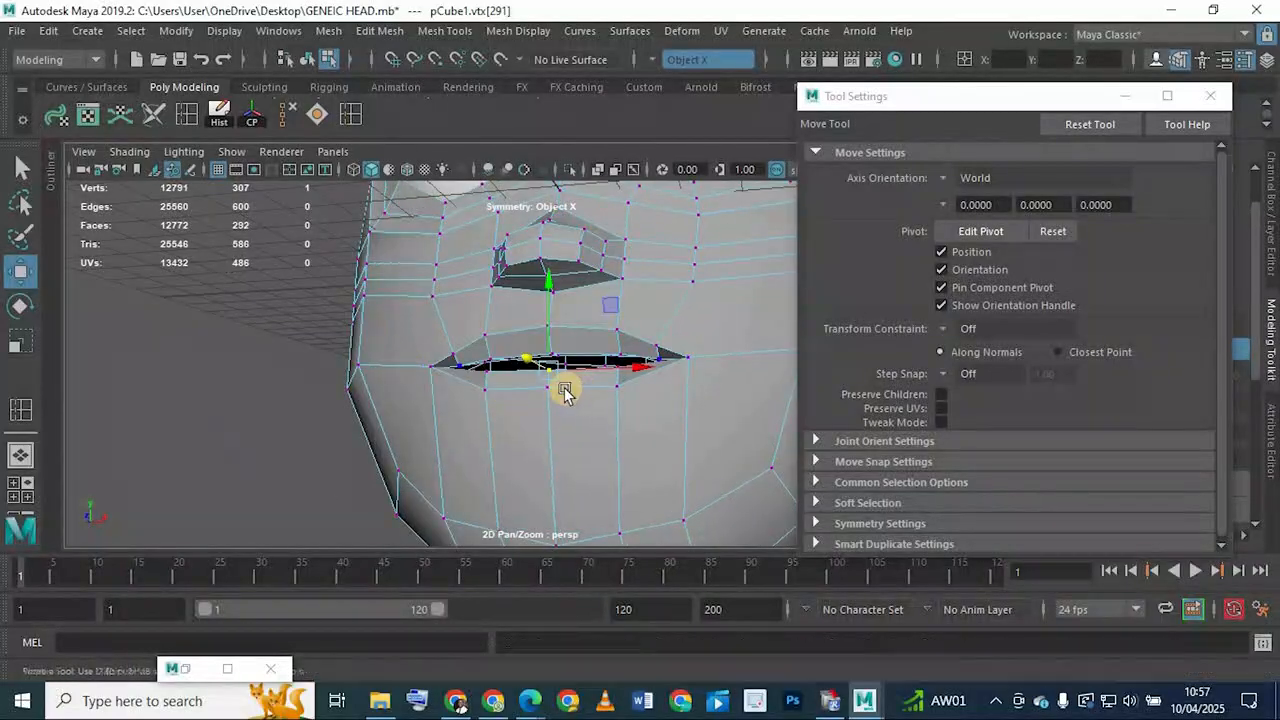
Try moving the outer mouth-corner vertices vertically, then undo the move
left_click_drag(563, 386, 451, 388, "alt")
scroll(620, 424, "up", 5)
left_click_drag(598, 393, 678, 339)
mouse_move(531, 344)
left_mouse_down("alt")
mouse_move(427, 353)
mouse_move(263, 403)
mouse_move(380, 366)
mouse_move(400, 380)
mouse_move(300, 400)
mouse_move(456, 355)
mouse_move(504, 400)
mouse_move(554, 402)
mouse_move(523, 366)
left_mouse_up("alt")
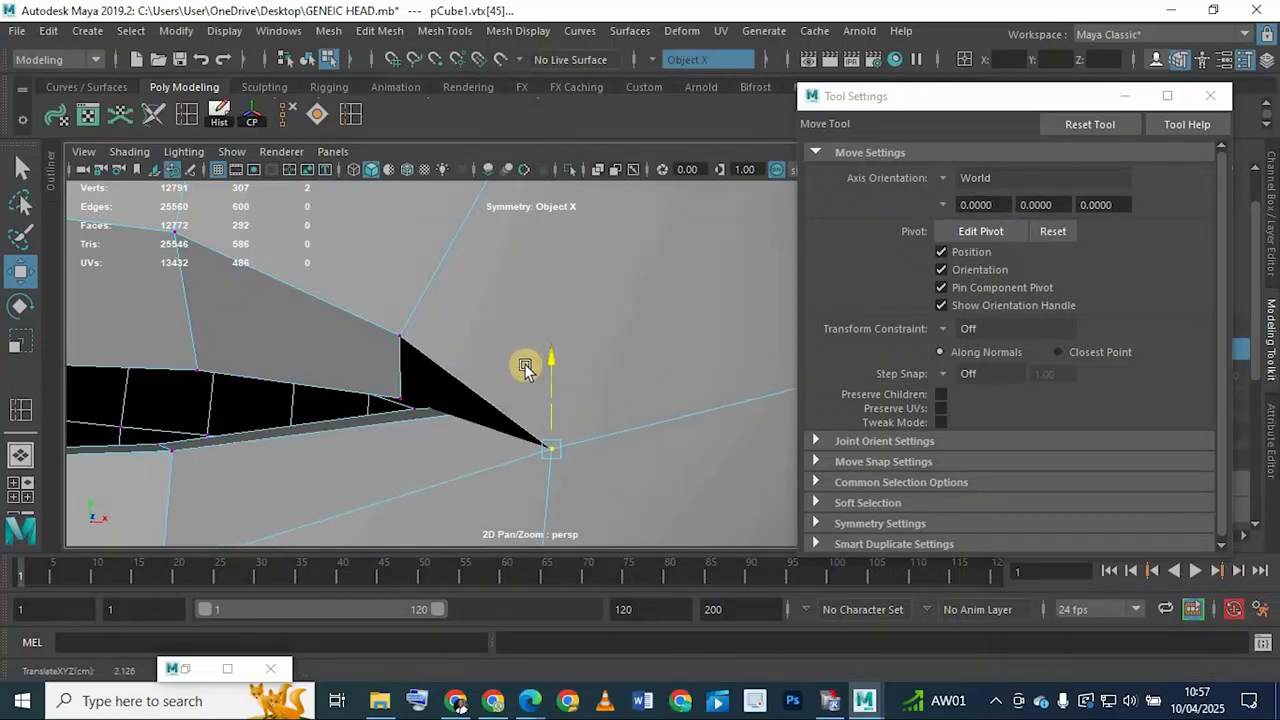
key("ctrl+z")
Select the inner edges at the mouth corners and move them sideways toward the mouth's centre
left_click_drag(415, 415, 235, 383, "alt")
right_click_drag(236, 162, 233, 106)
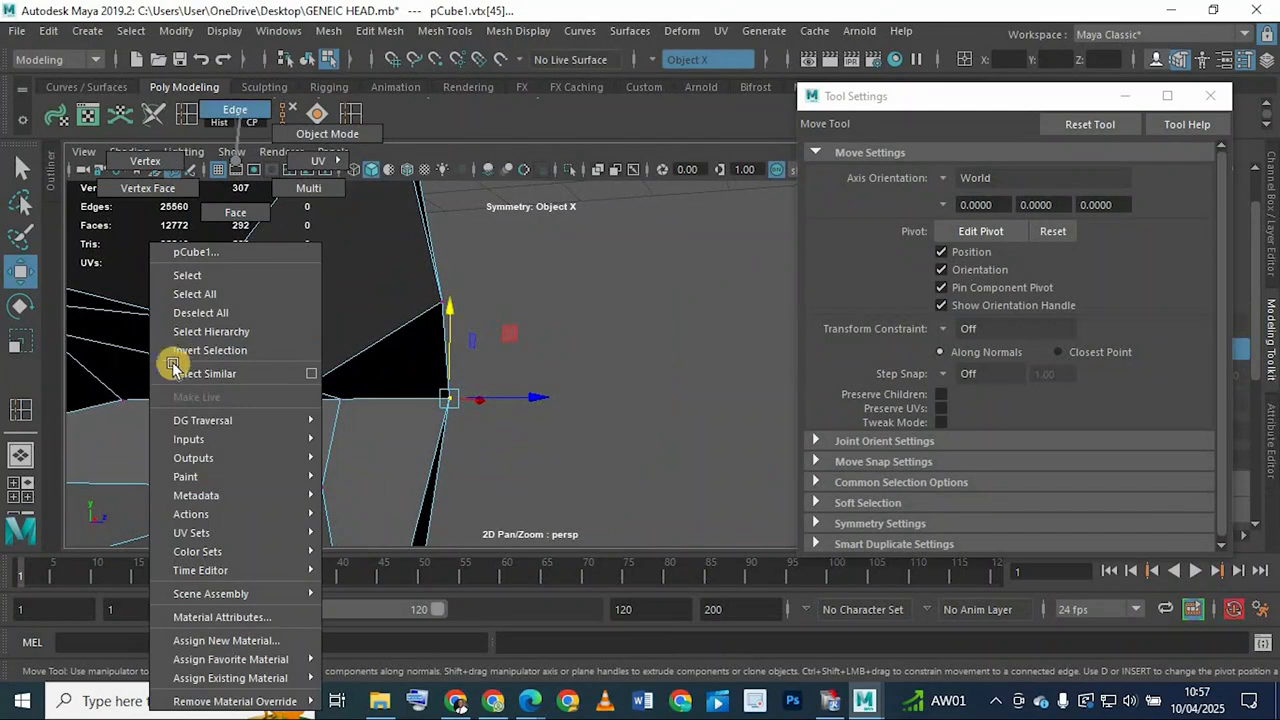
left_click(229, 412)
left_click_drag(229, 412, 430, 424, "alt")
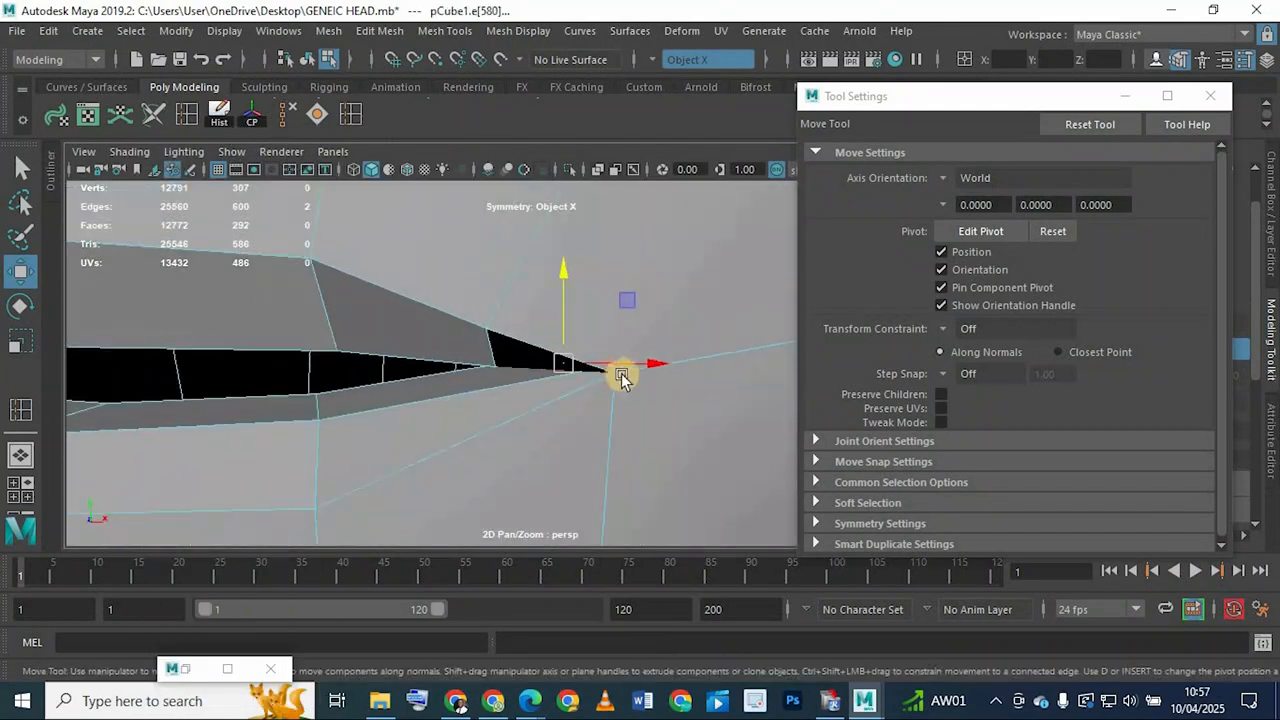
left_click_drag(641, 373, 577, 369)
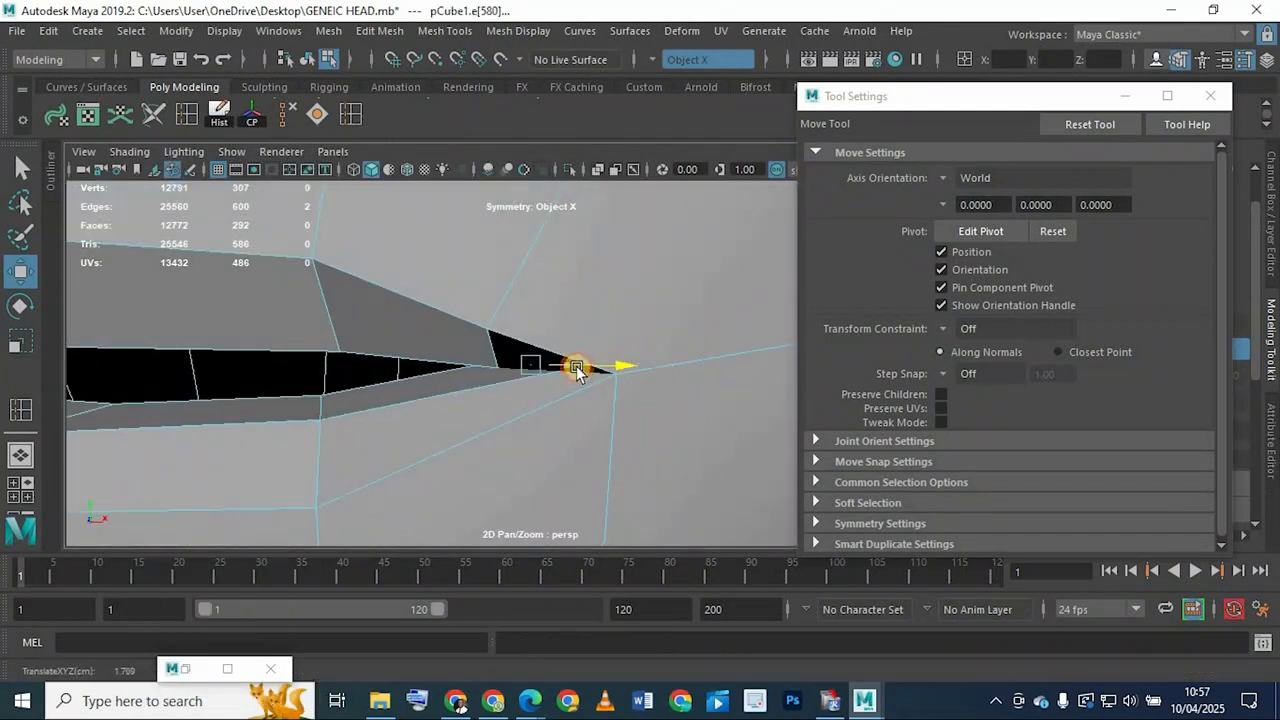
Undo a trial lowering of the inner mouth-corner edges and adjust the pair of vertices at those corners instead
left_click_drag(498, 303, 585, 374)
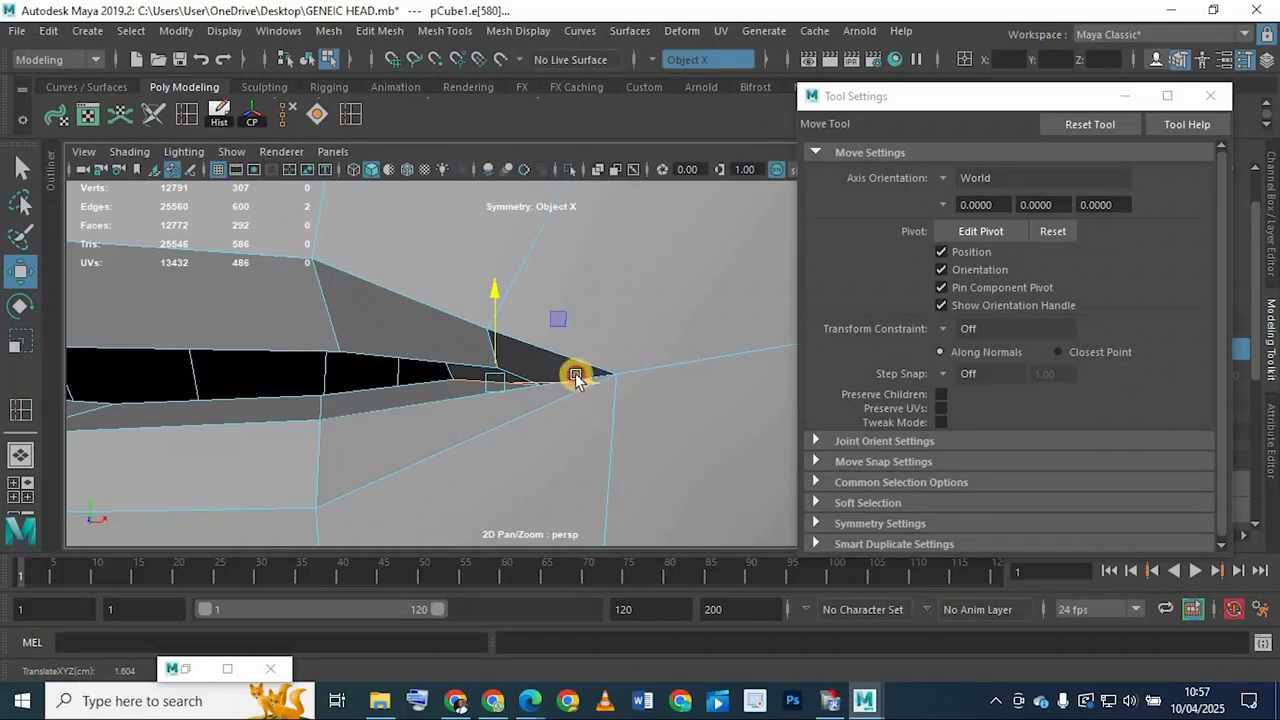
left_click_drag(463, 383, 505, 360, "alt")
key("ctrl+z")
right_click_drag(500, 330, 390, 162)
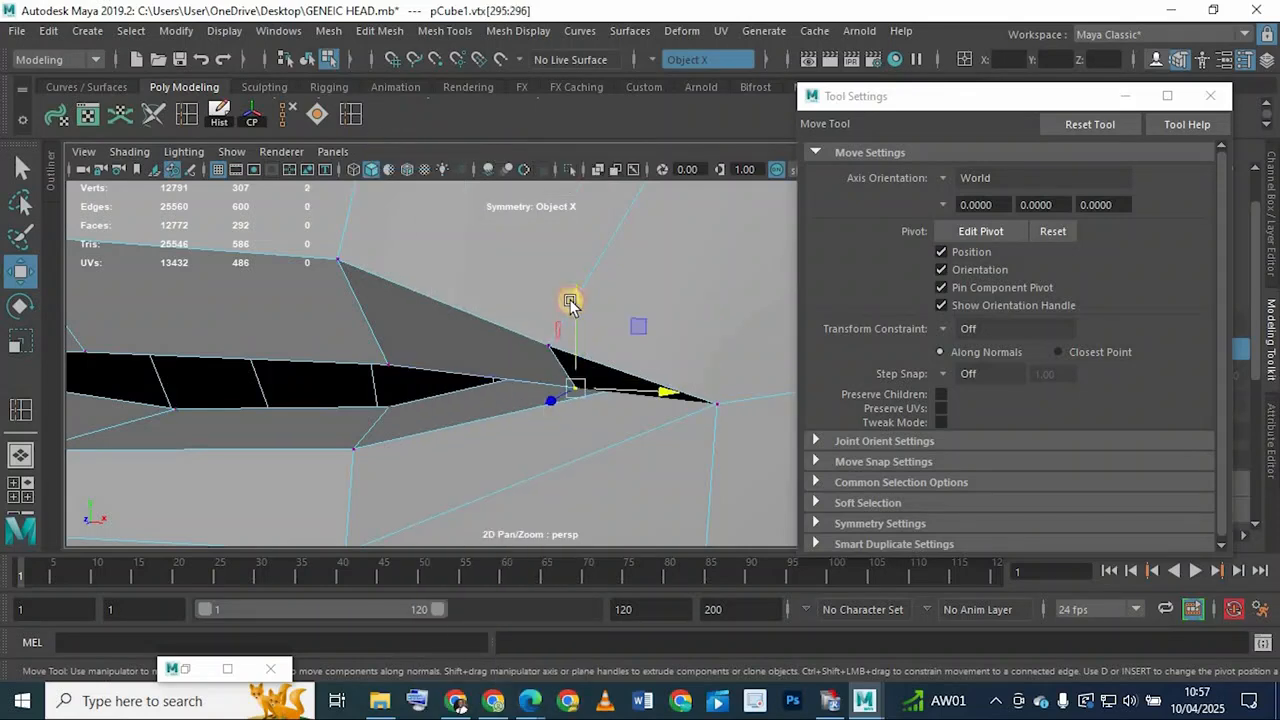
left_click_drag(570, 302, 459, 253)
Select the whole innermost edge loop of the mouth opening, move the tool settings window aside and turn symmetry off
right_click_drag(436, 345, 435, 87)
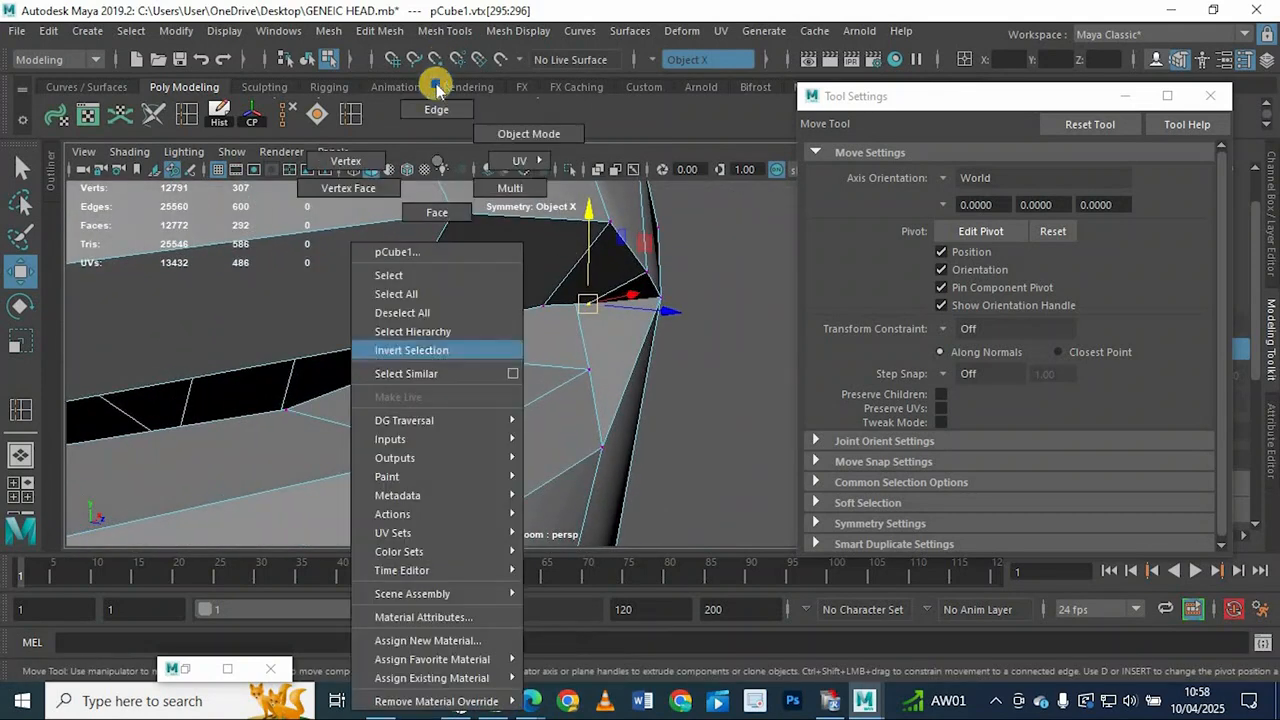
double_click(352, 387)
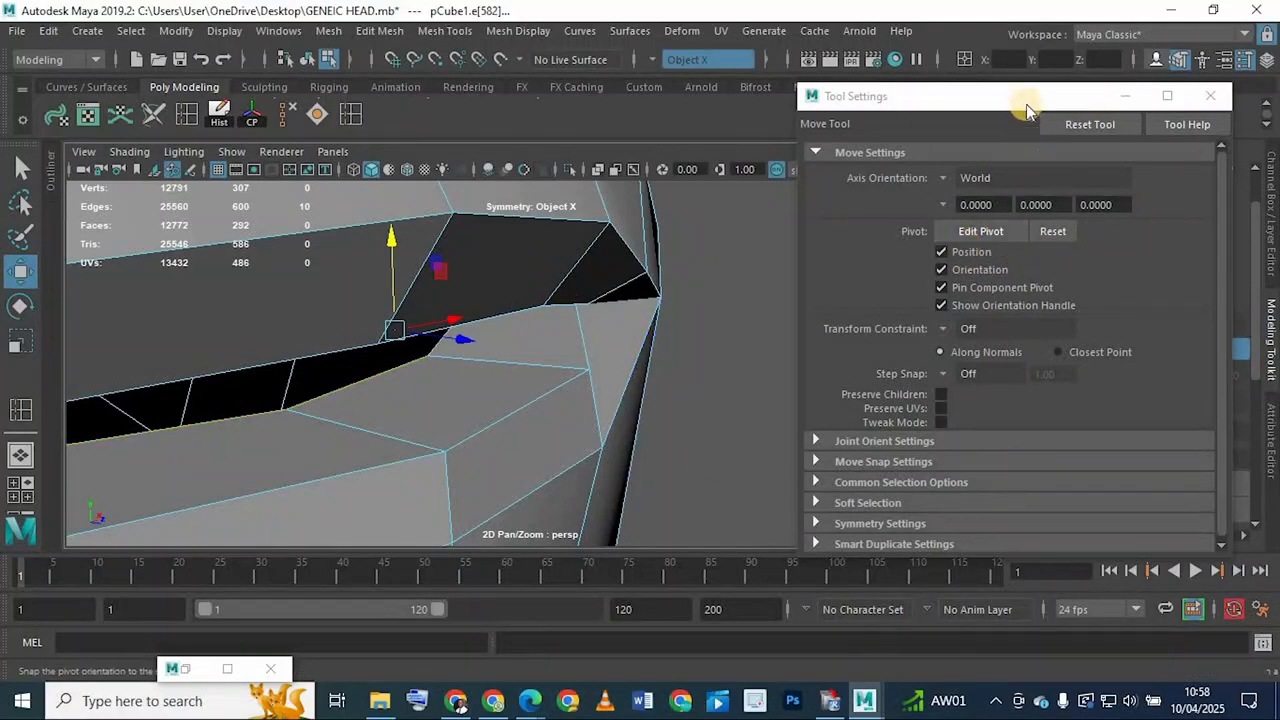
left_click_drag(1027, 105, 1004, 609)
left_click(1113, 357)
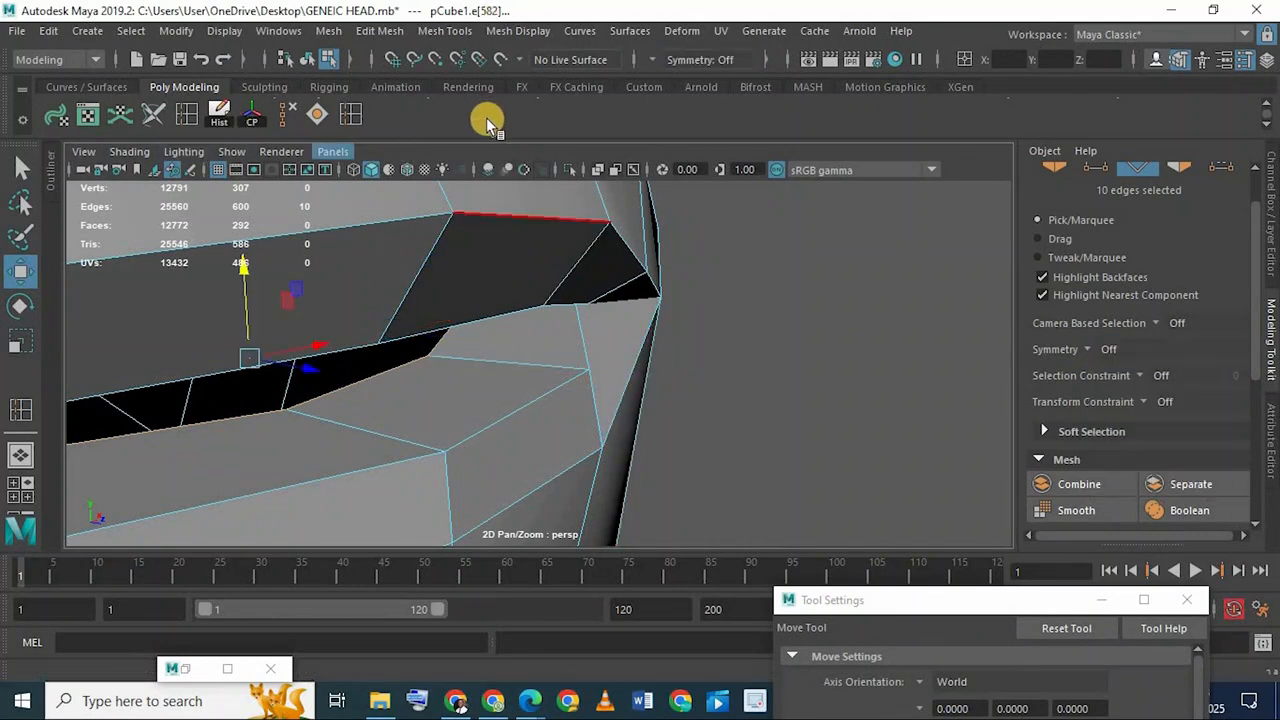
Extrude the selected innermost edge loop of the mouth opening and move the new edges inward into the head
key("ctrl+e")
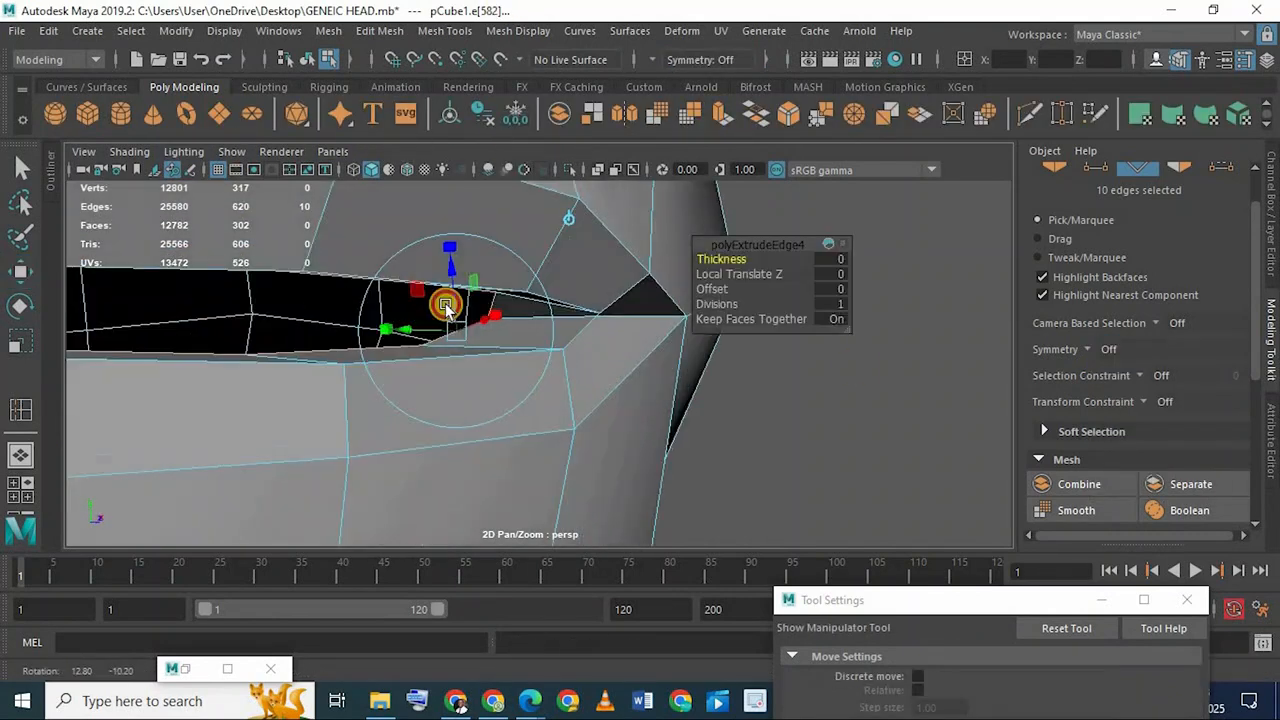
left_click(15, 271)
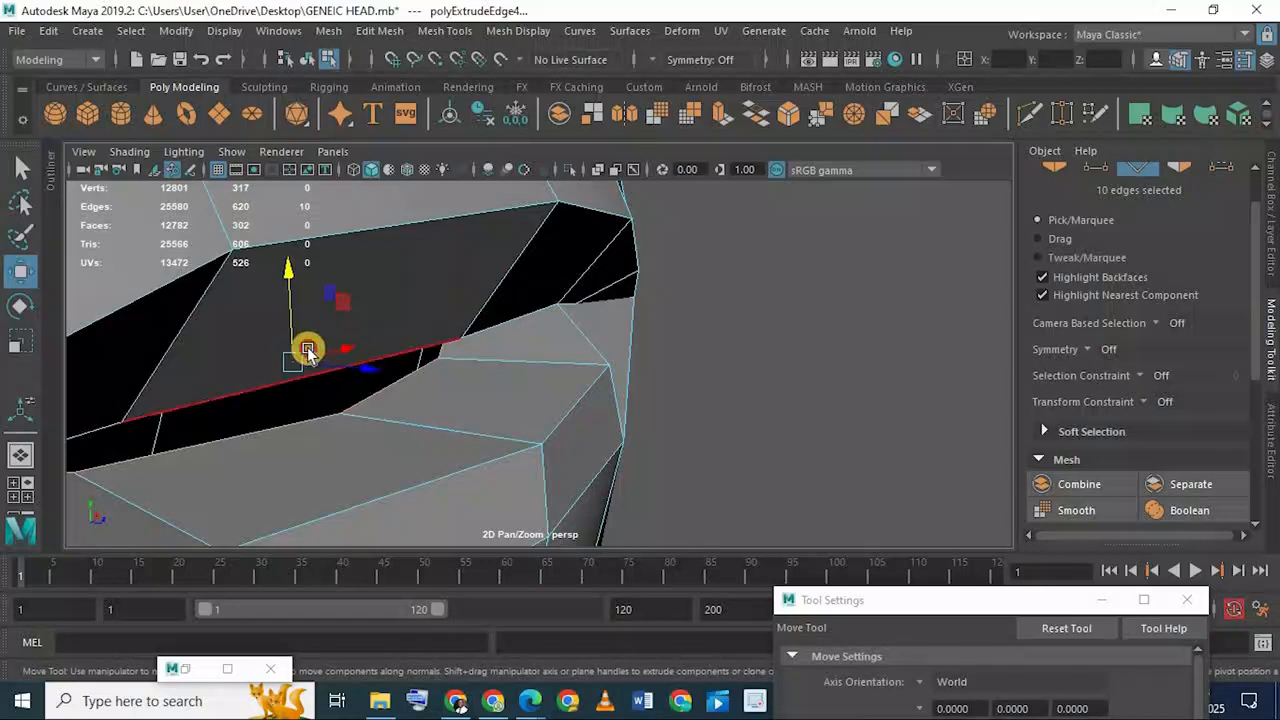
left_click_drag(307, 349, 229, 315)
left_click_drag(333, 343, 678, 242, "alt")
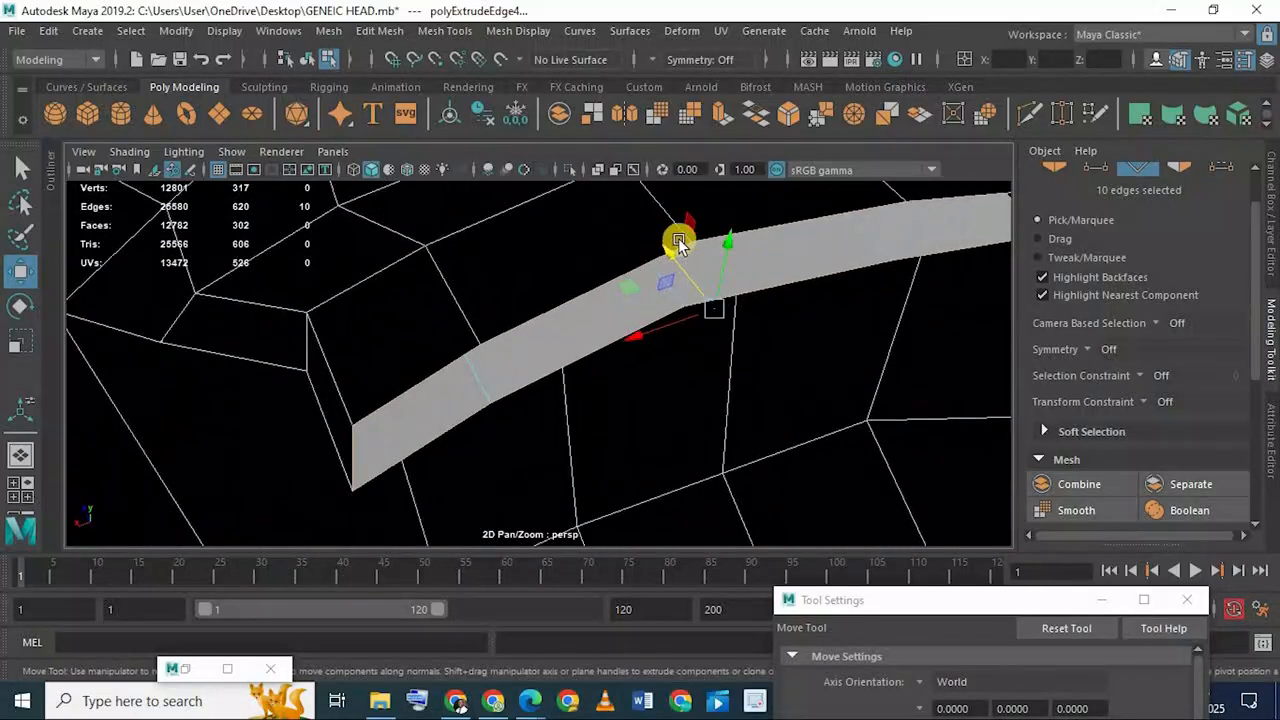
left_click_drag(691, 286, 682, 297)
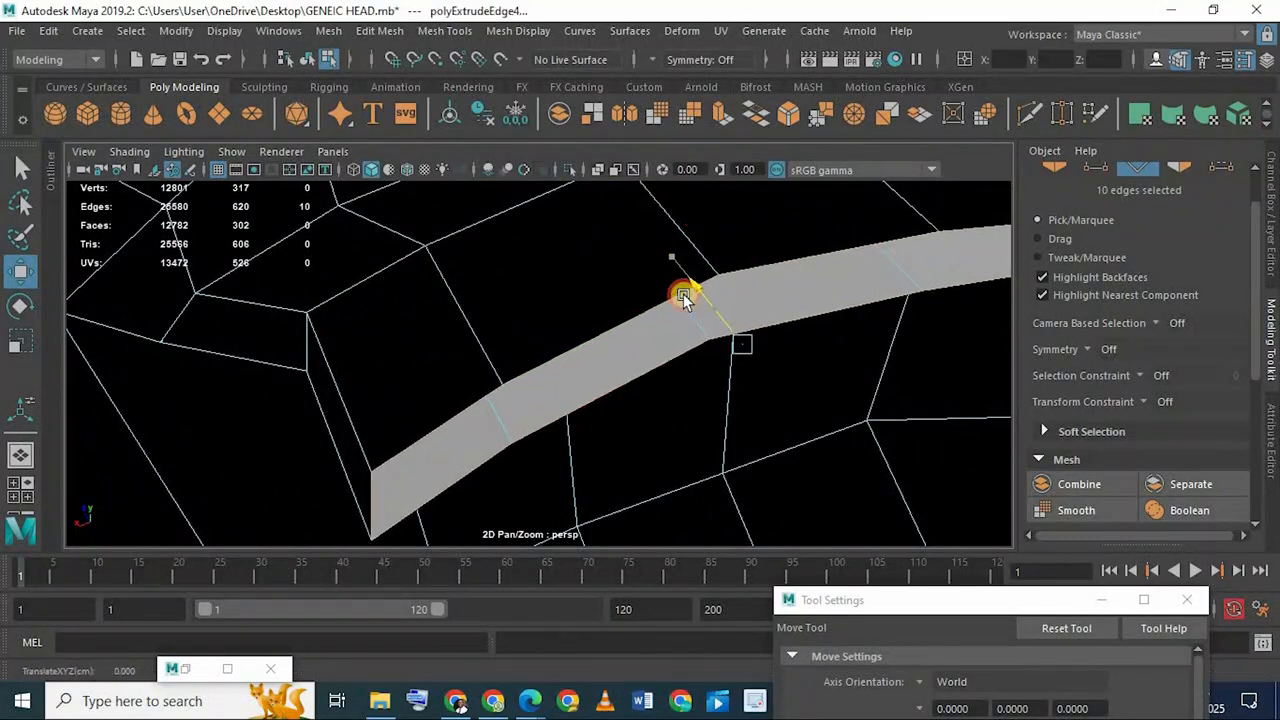
Scale and slightly rotate the extruded edge loop to adjust its size and angle inside the mouth
key("r")
middle_click_drag(648, 339, 607, 300)
left_click_drag(607, 300, 562, 245, "alt")
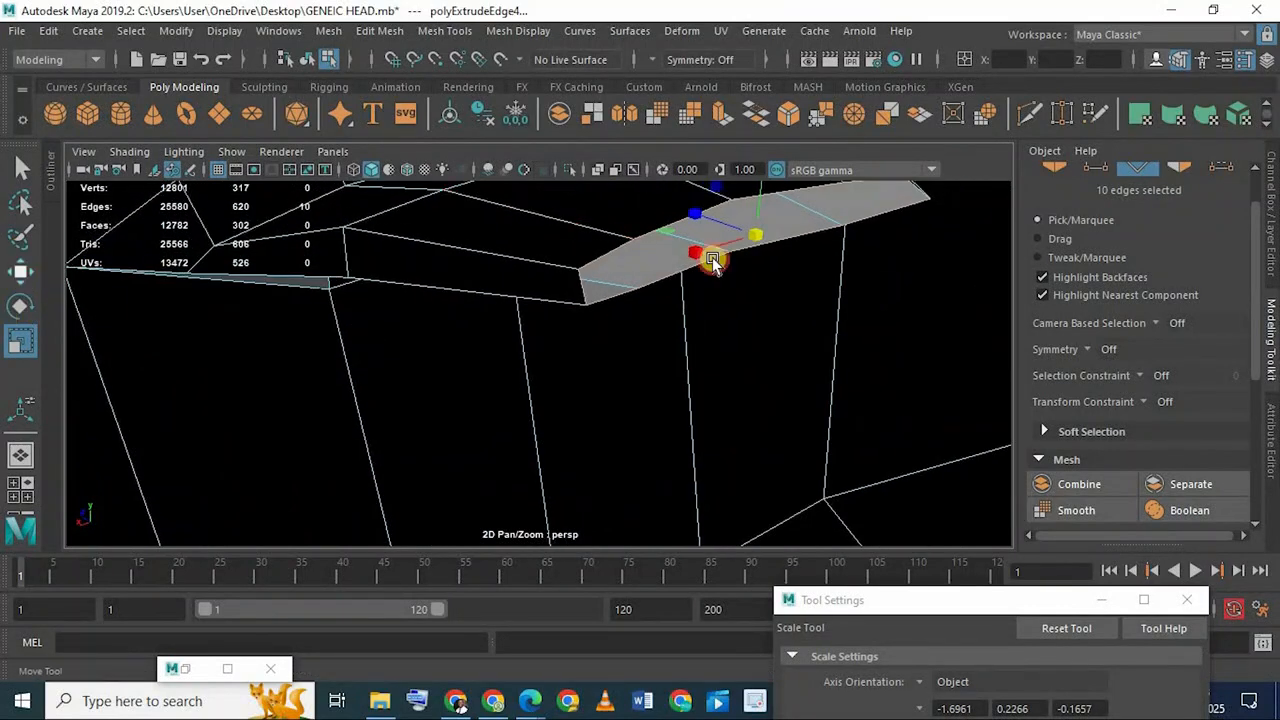
key("w")
left_click_drag(737, 306, 750, 215, "alt")
left_click_drag(745, 288, 766, 263, "alt")
key("e")
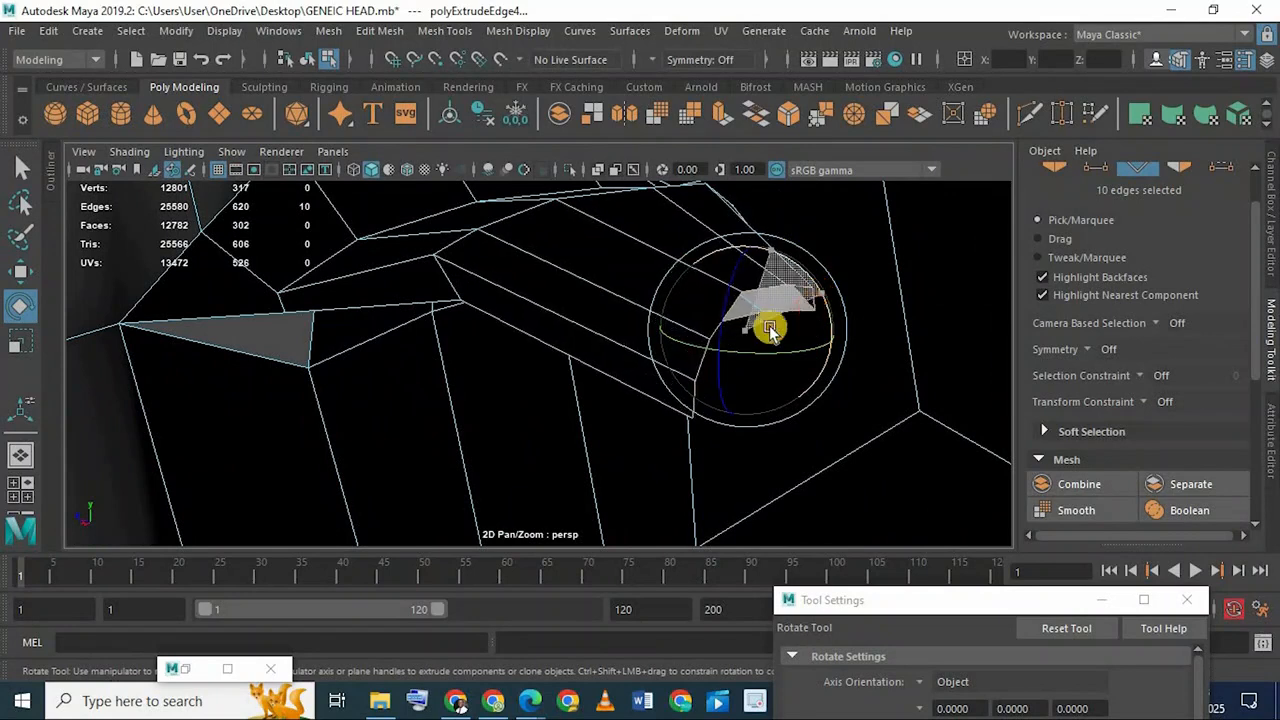
left_click_drag(770, 330, 768, 334)
left_click_drag(762, 326, 209, 286, "alt")
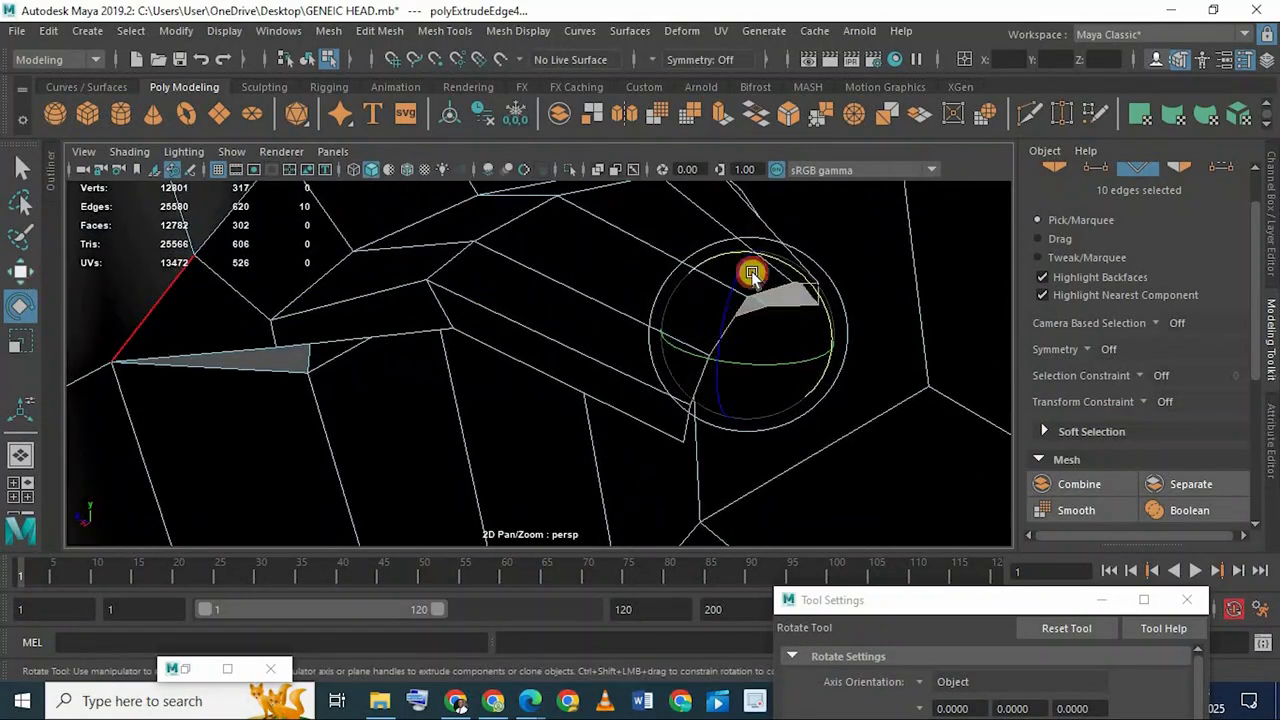
key("w")
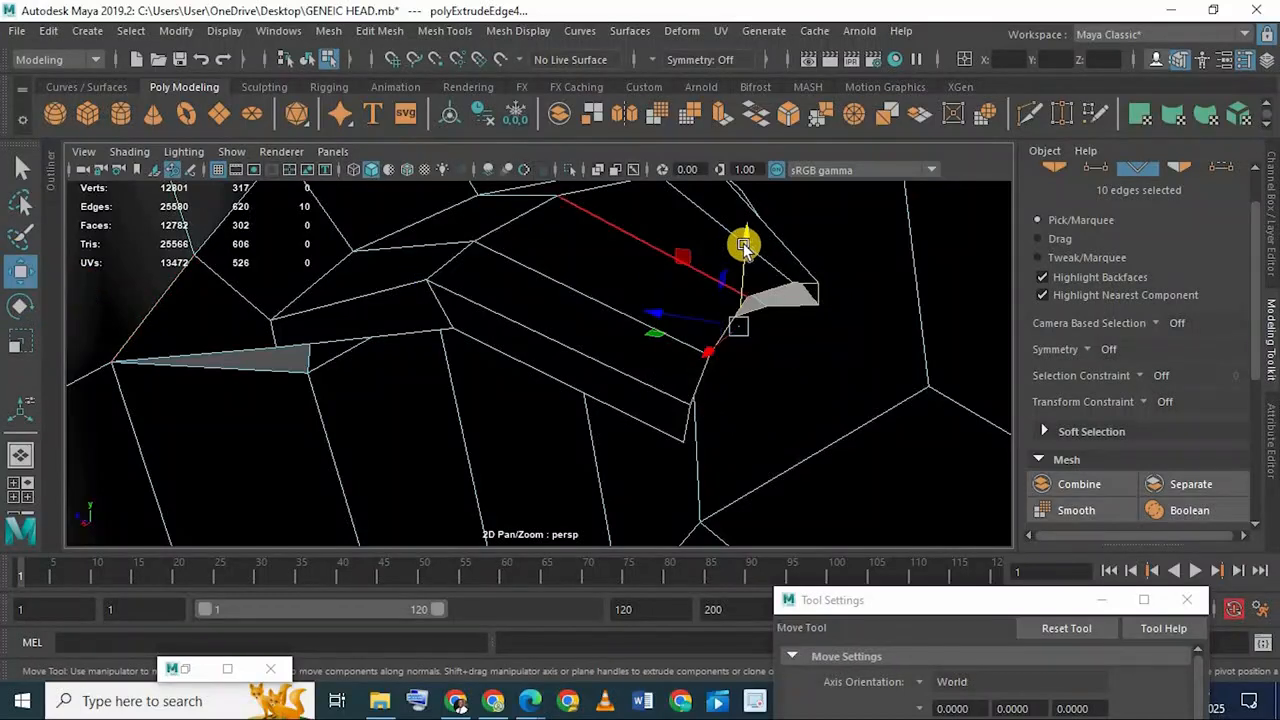
left_click_drag(611, 278, 705, 215, "alt")
Turn on Object X symmetry and raise the upper lip's paired side vertices and its centre vertex
right_click_drag(694, 209, 662, 227)
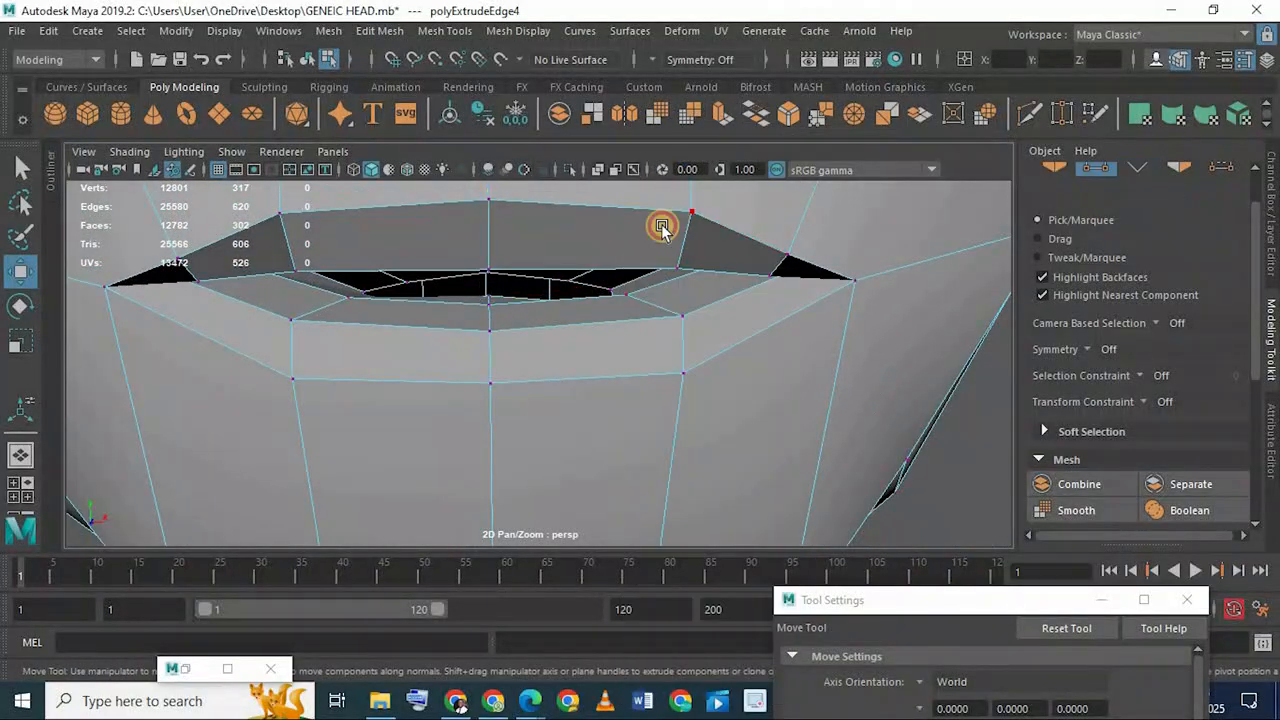
left_click_drag(702, 244, 697, 222, "alt")
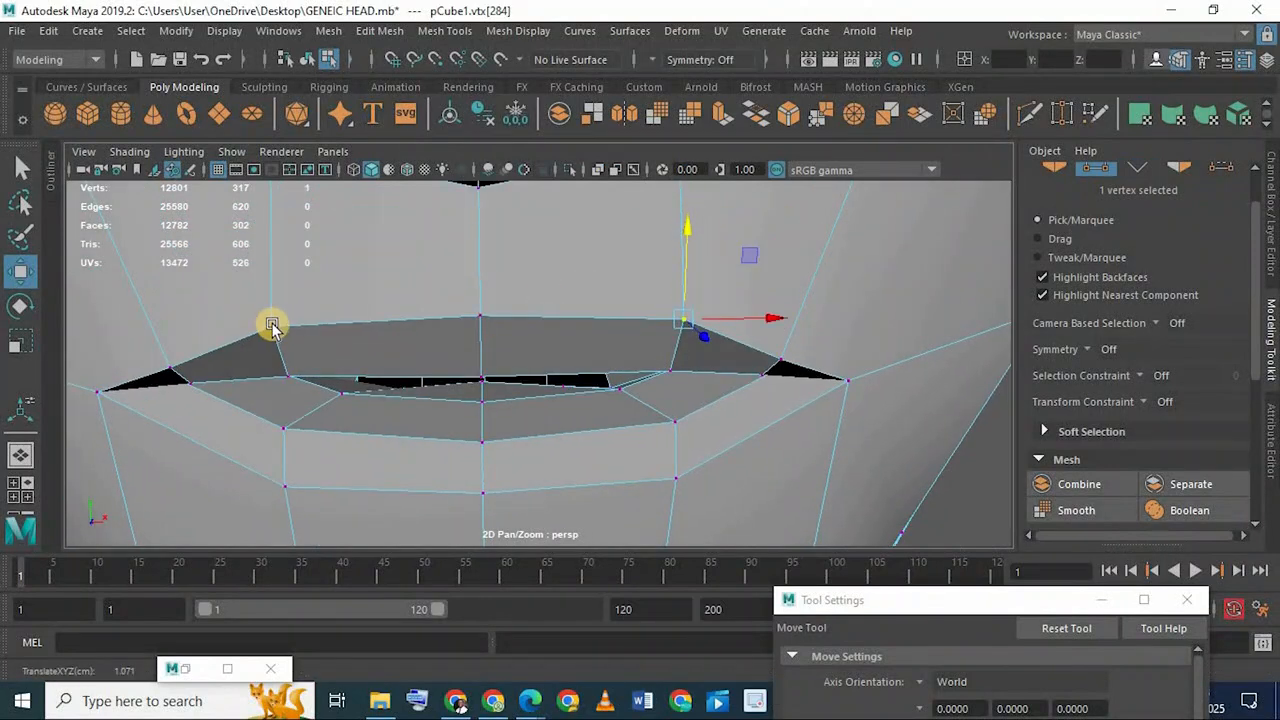
left_click(181, 60)
left_click(1080, 347)
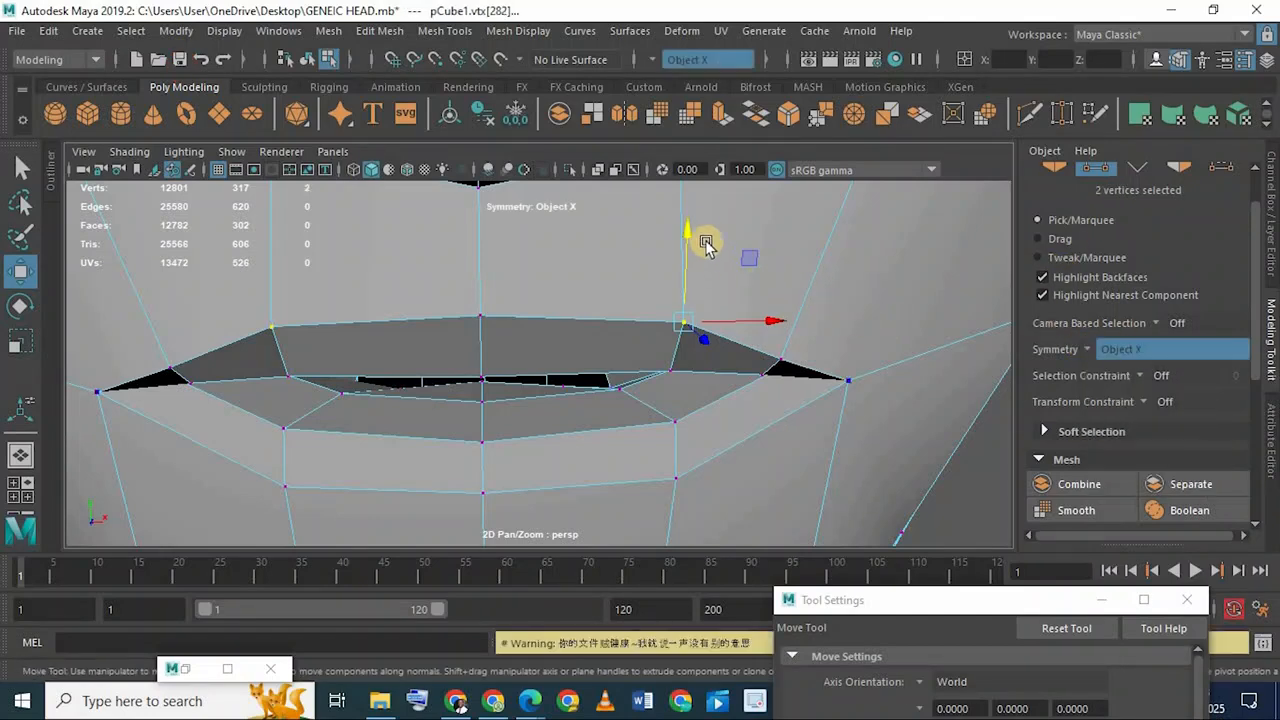
left_click_drag(695, 215, 471, 333)
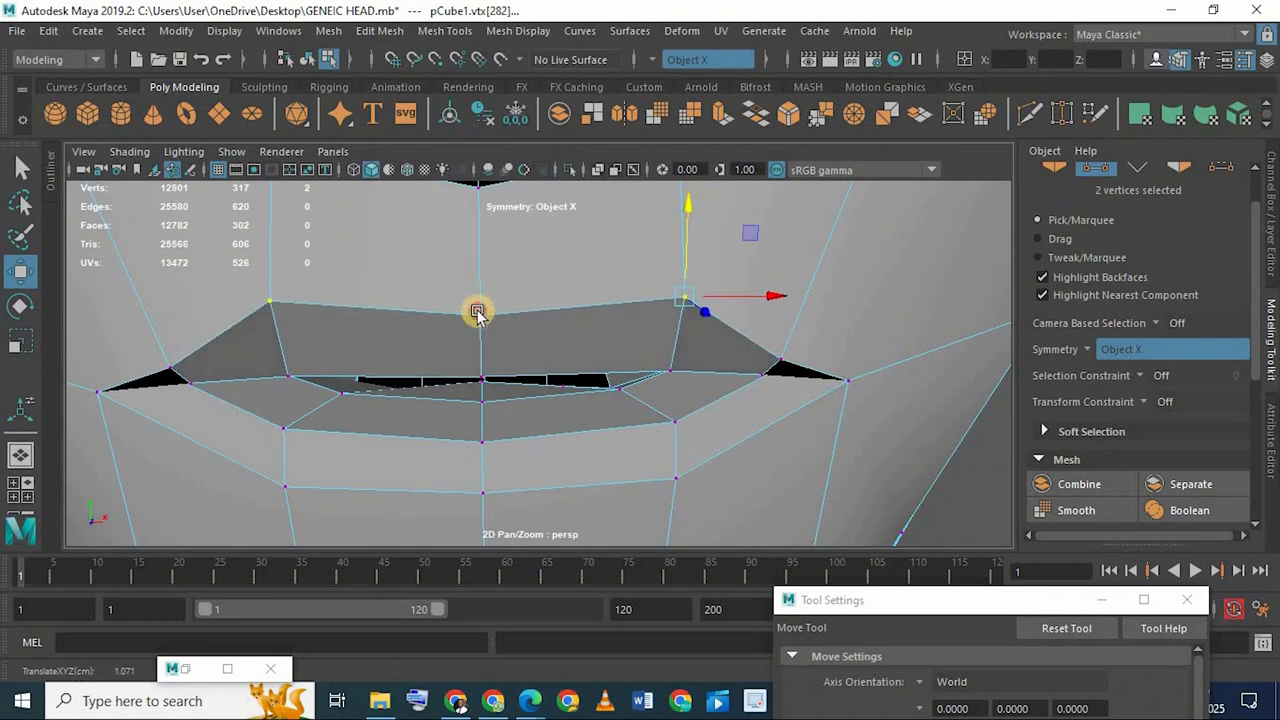
left_click(478, 314)
left_click_drag(472, 216, 475, 280)
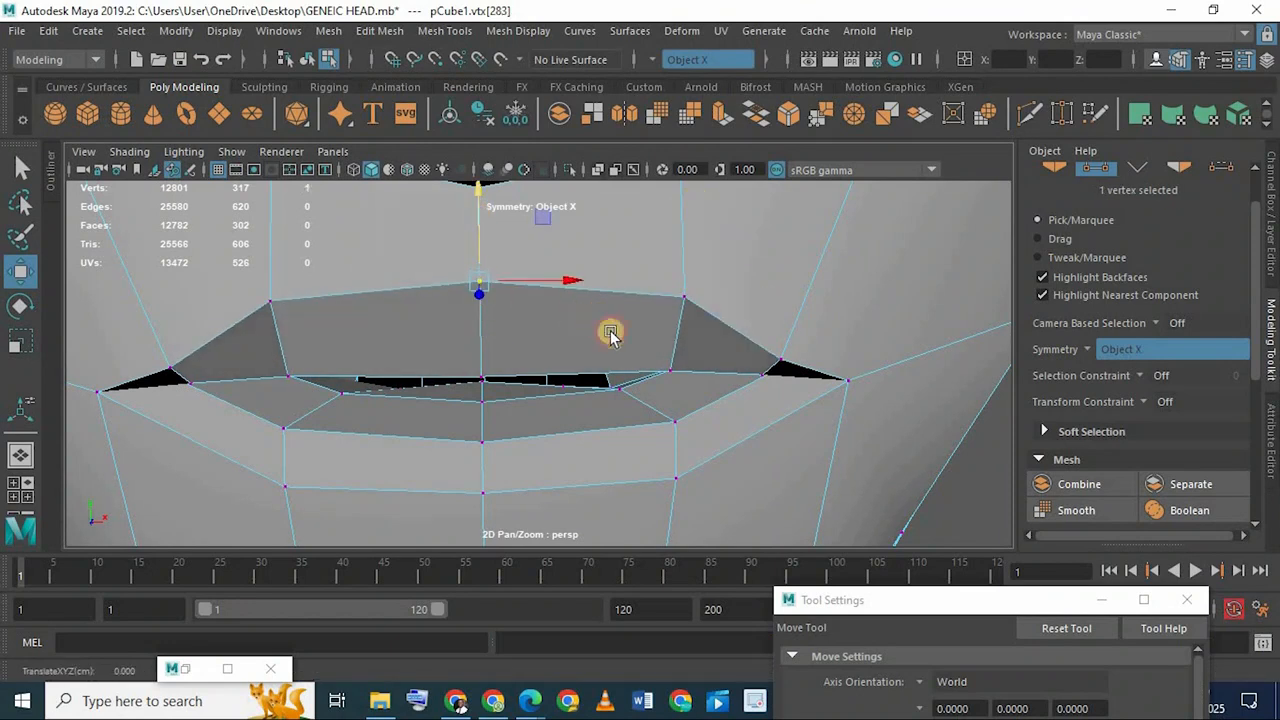
Lower the paired side vertices and the centre vertex along the lower lip's bottom edge to thicken the lip
left_click_drag(610, 333, 678, 388, "alt")
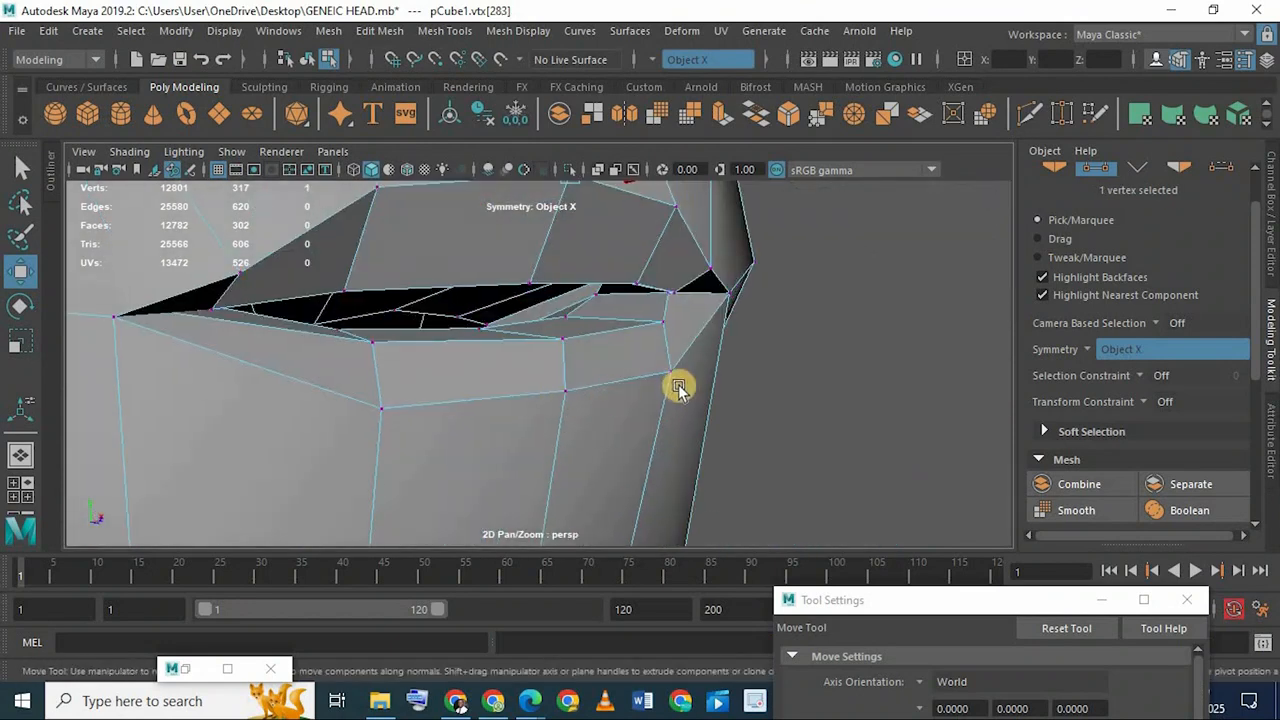
left_click_drag(670, 317, 553, 418)
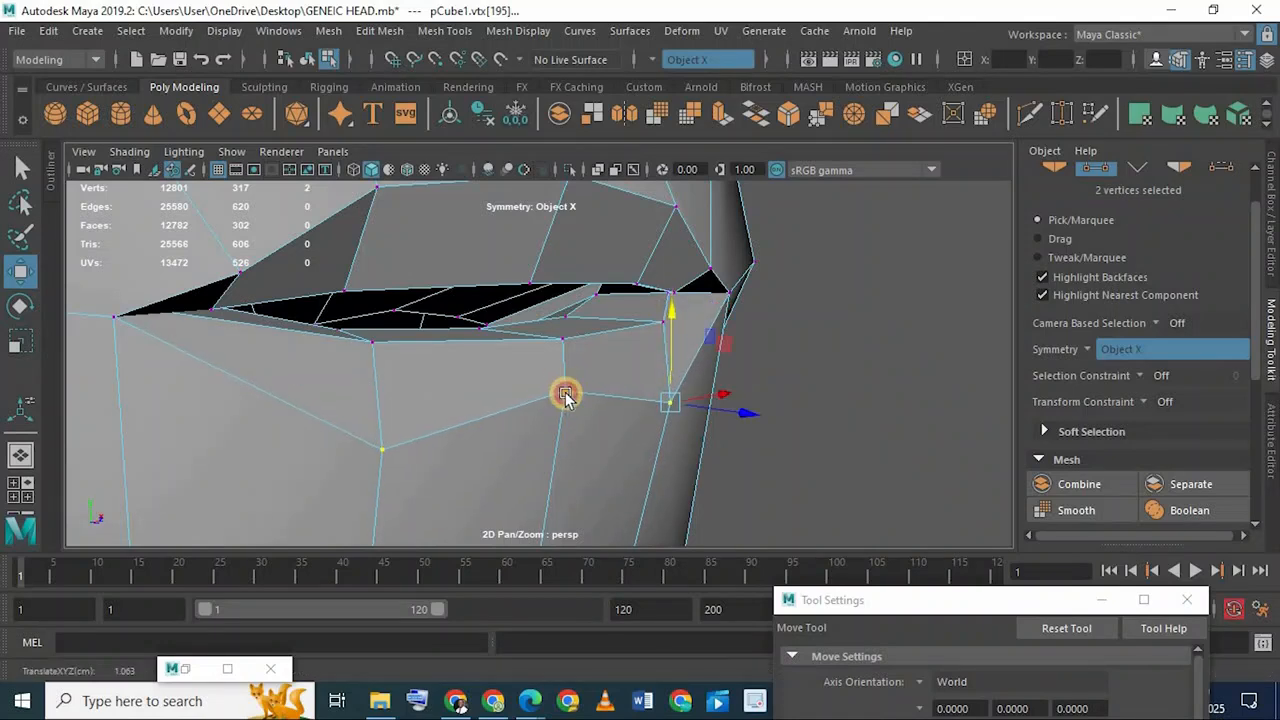
left_click(565, 393)
left_click_drag(567, 335, 577, 366)
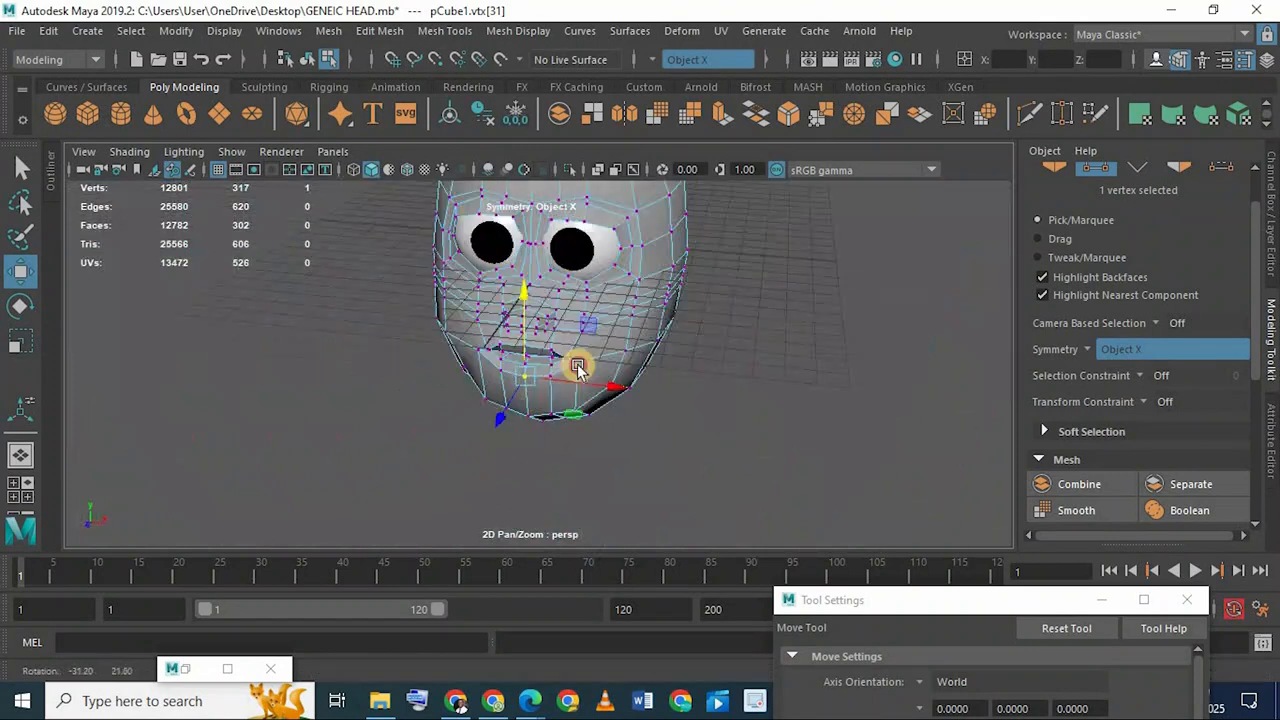
scroll(577, 366, "up", 8)
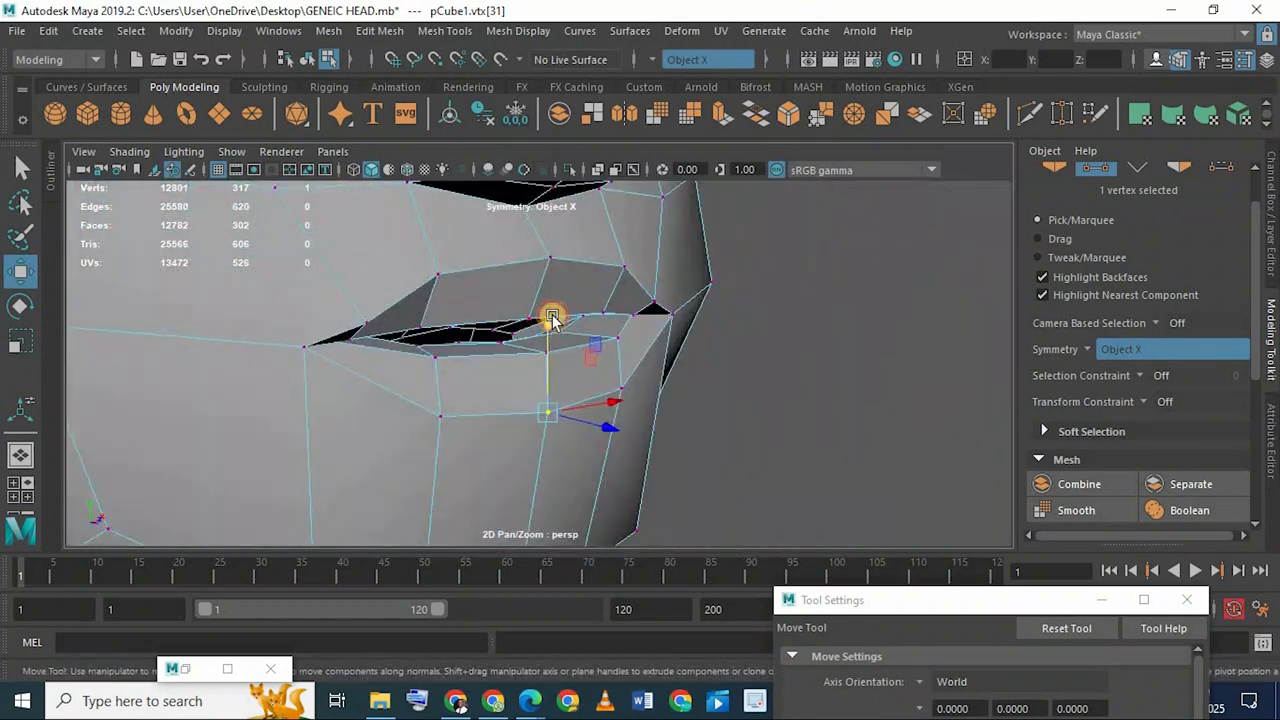
left_click_drag(552, 318, 552, 324)
Try raising the pair of upper-lip vertices beside the mouth corners, and shift the pair forward in depth
left_click_drag(489, 274, 777, 268, "alt")
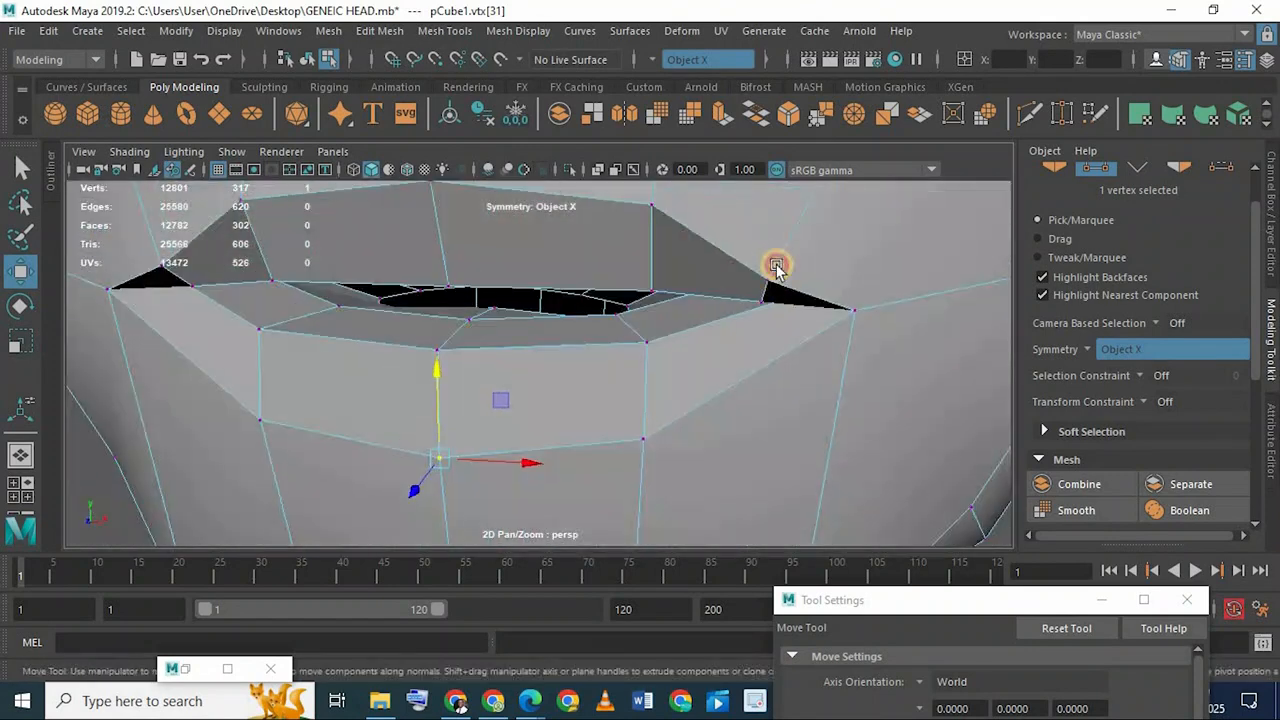
left_click_drag(768, 185, 777, 150)
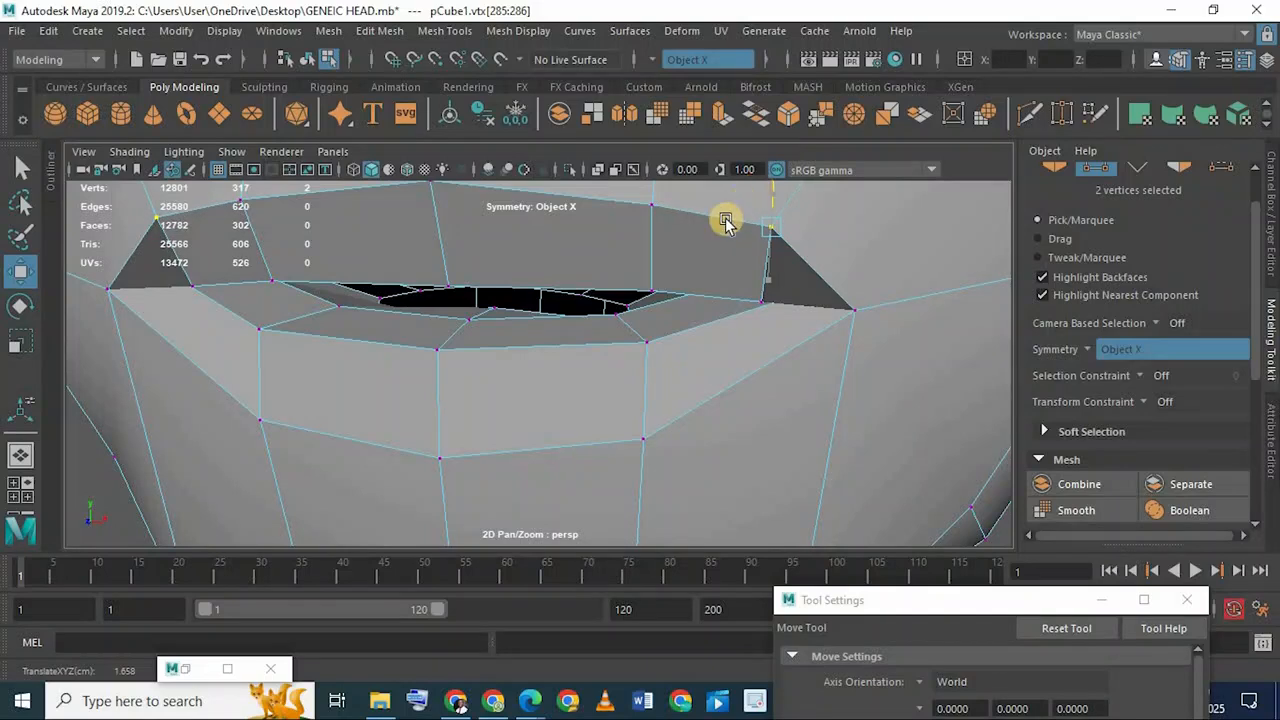
left_click_drag(749, 306, 817, 283, "alt")
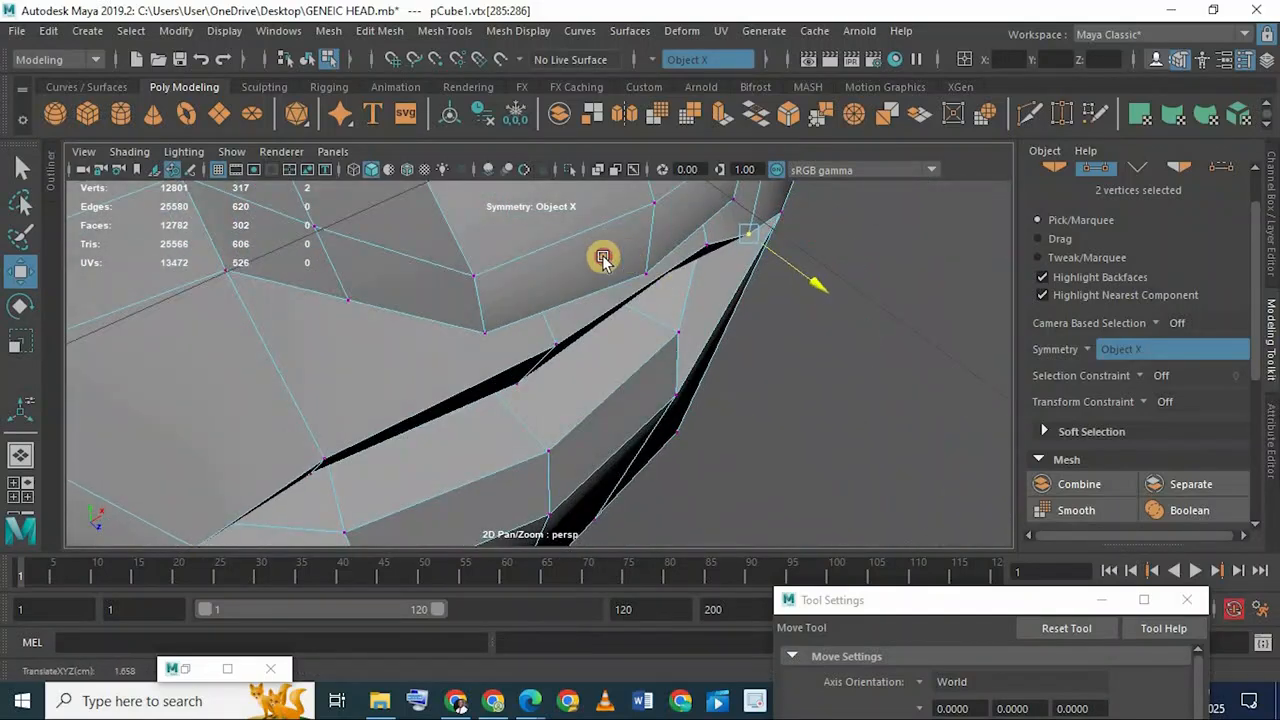
left_click_drag(603, 258, 396, 253, "alt")
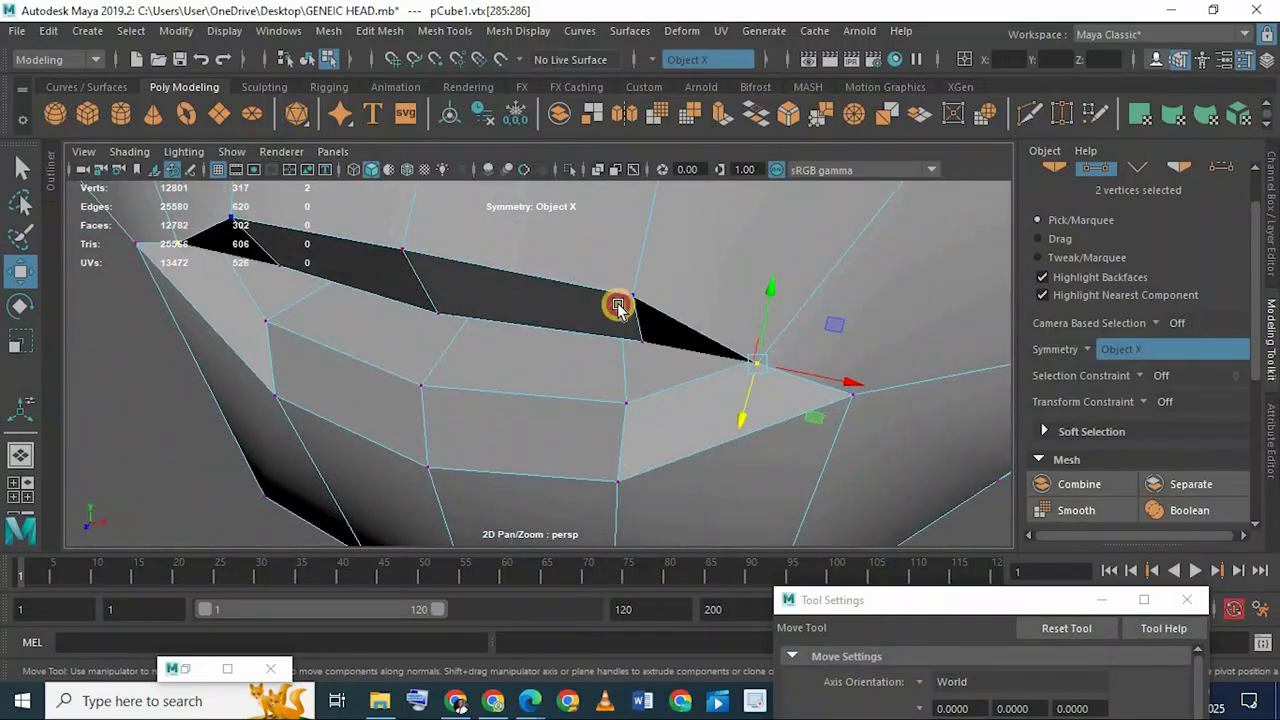
Move the upper lip's paired side vertices and its centre vertex forward
left_click_drag(532, 344, 397, 234, "alt")
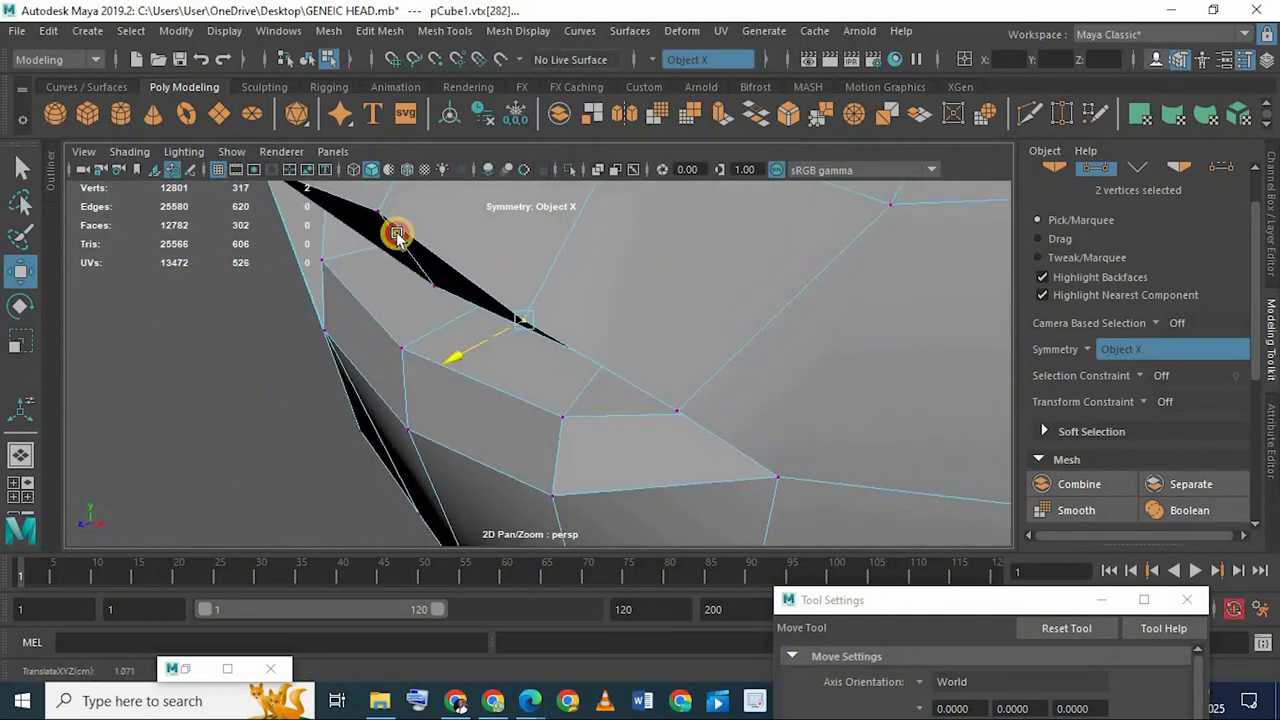
left_click(372, 222)
left_click_drag(302, 250, 255, 303)
Pull the paired side vertices and the centre vertex of the lower lip's upper front edge forward
left_click_drag(372, 282, 649, 227, "alt")
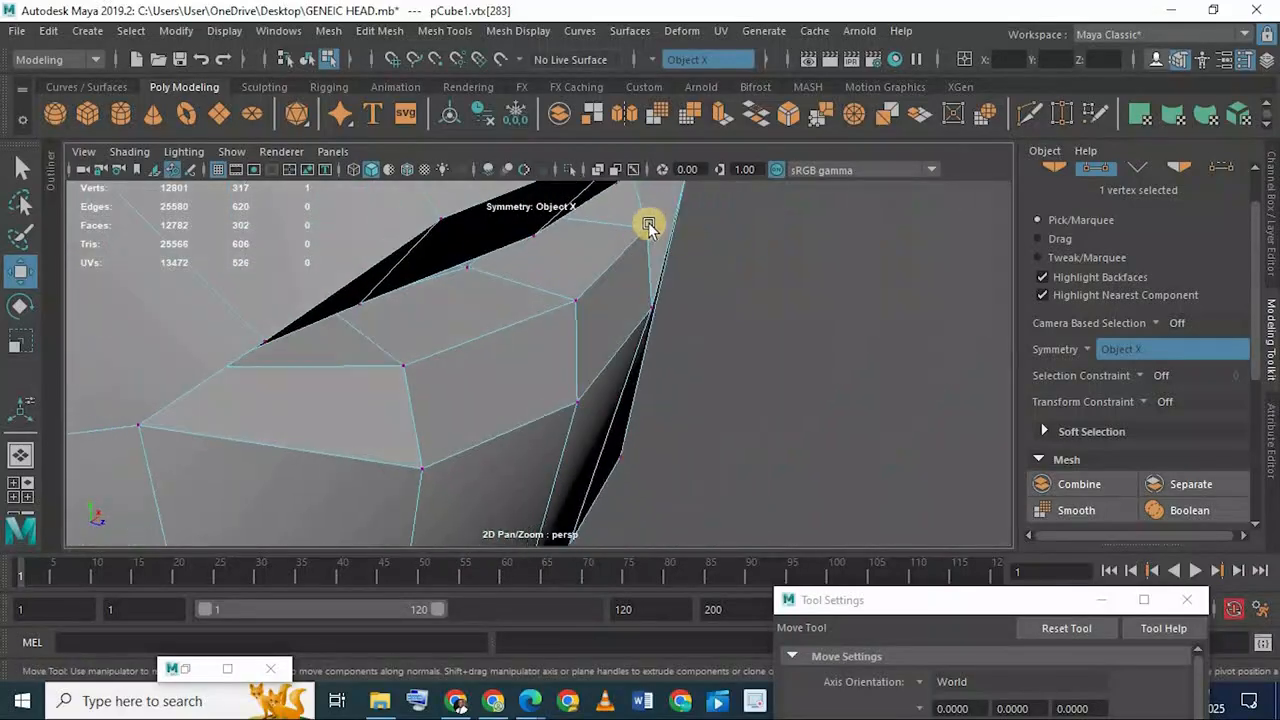
middle_click_drag(765, 270, 560, 331)
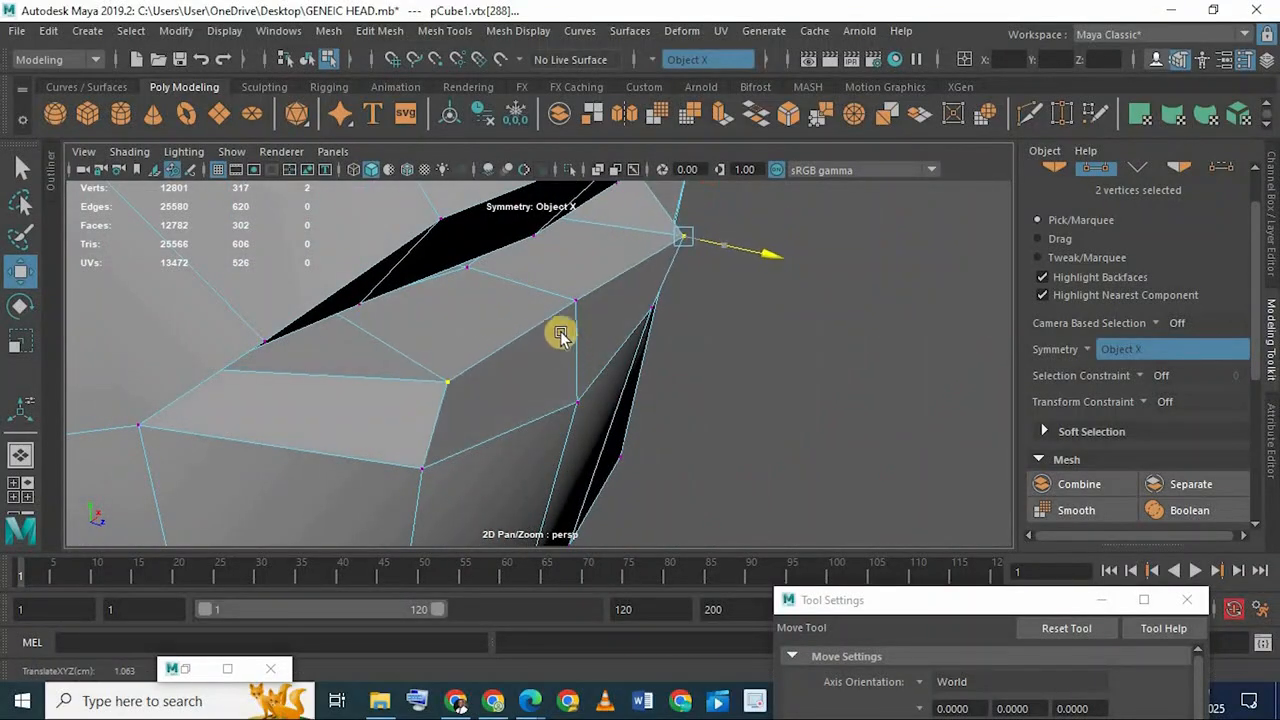
left_click(588, 313)
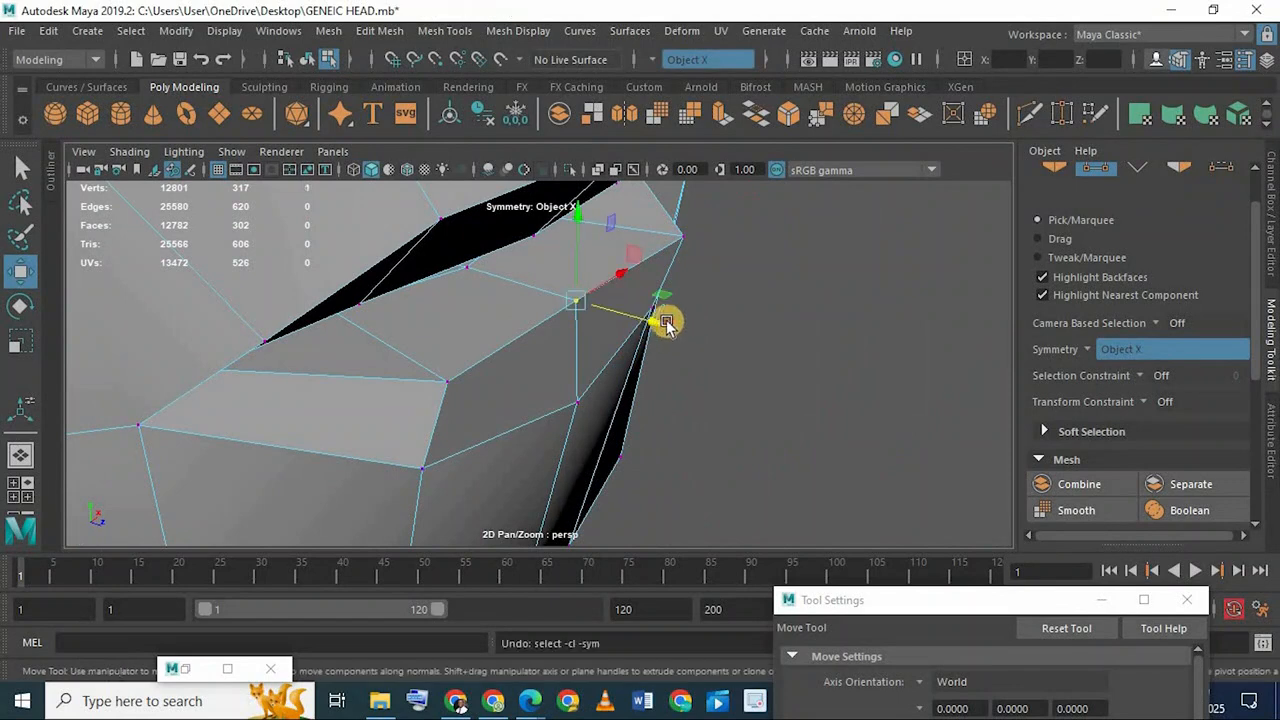
left_click_drag(666, 321, 722, 384)
scroll(290, 298, "down", 5)
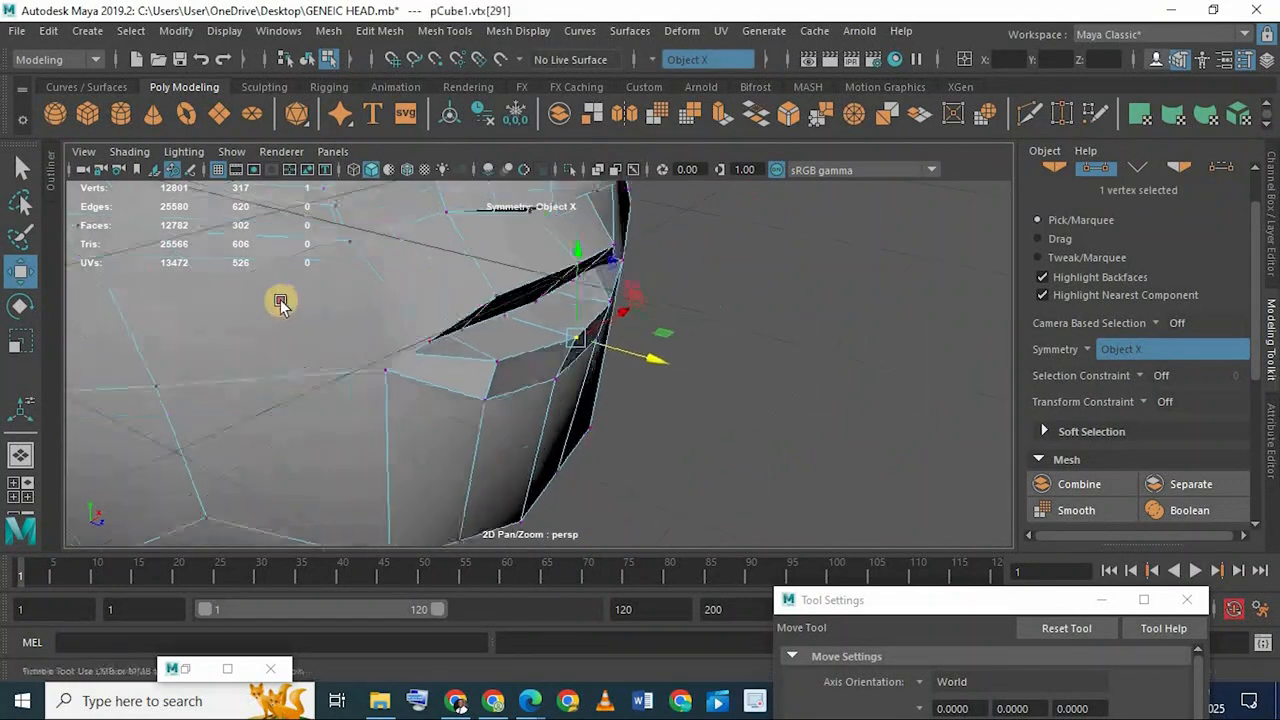
Set the Insert Edge Loop tool to multiple edge loops, and try two loops around the lips before undoing them
left_click_drag(281, 303, 540, 295, "alt")
scroll(481, 330, "up", 4)
left_click_drag(884, 600, 871, 265)
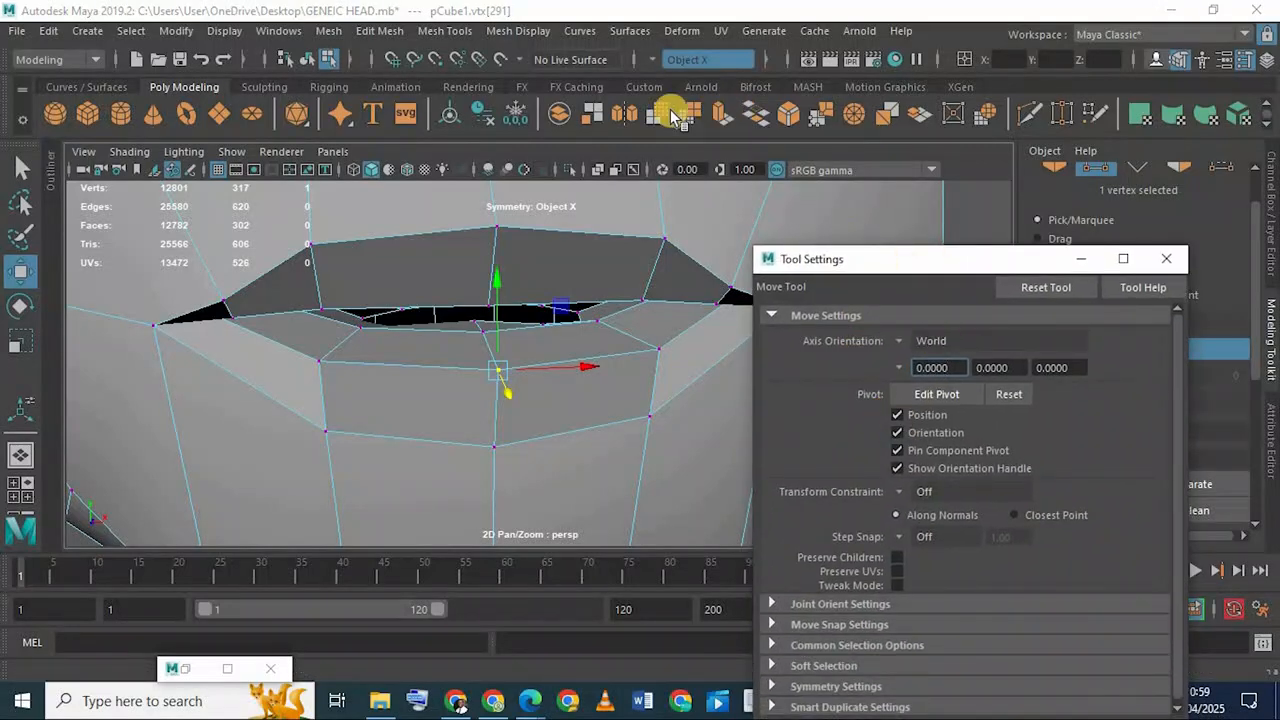
scroll(600, 113, "down", 1)
left_click(352, 113)
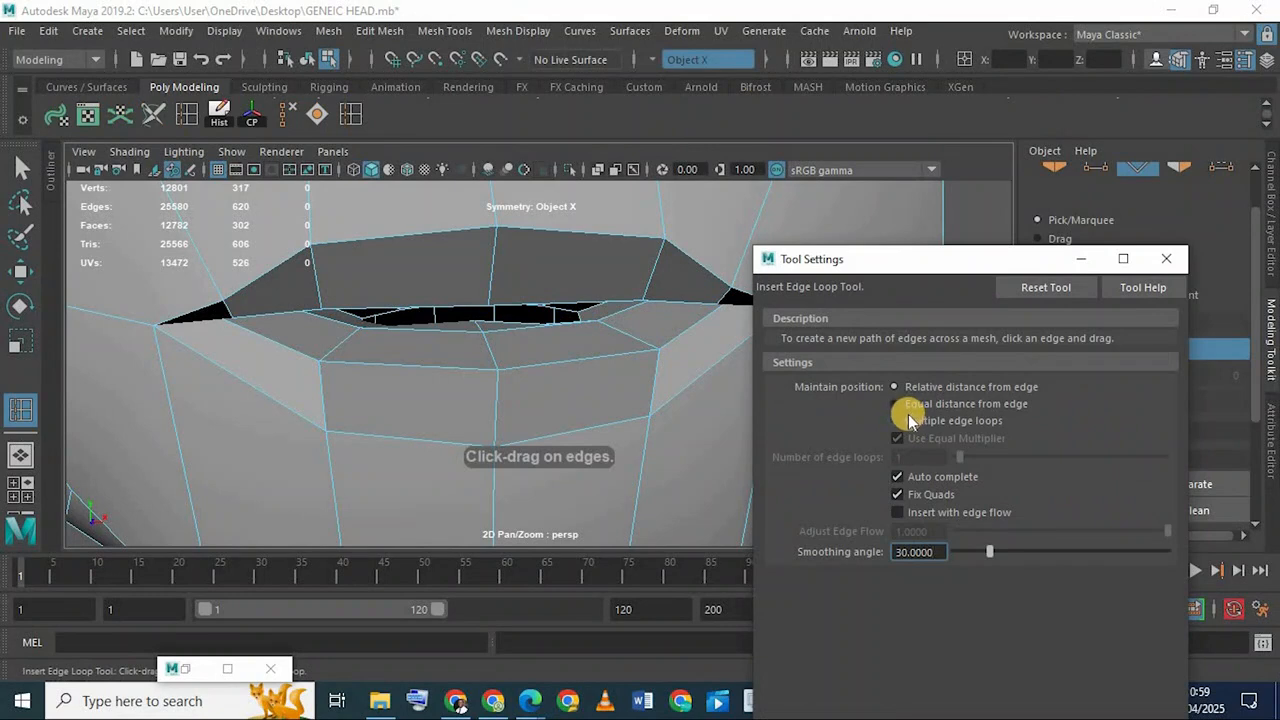
left_click(903, 420)
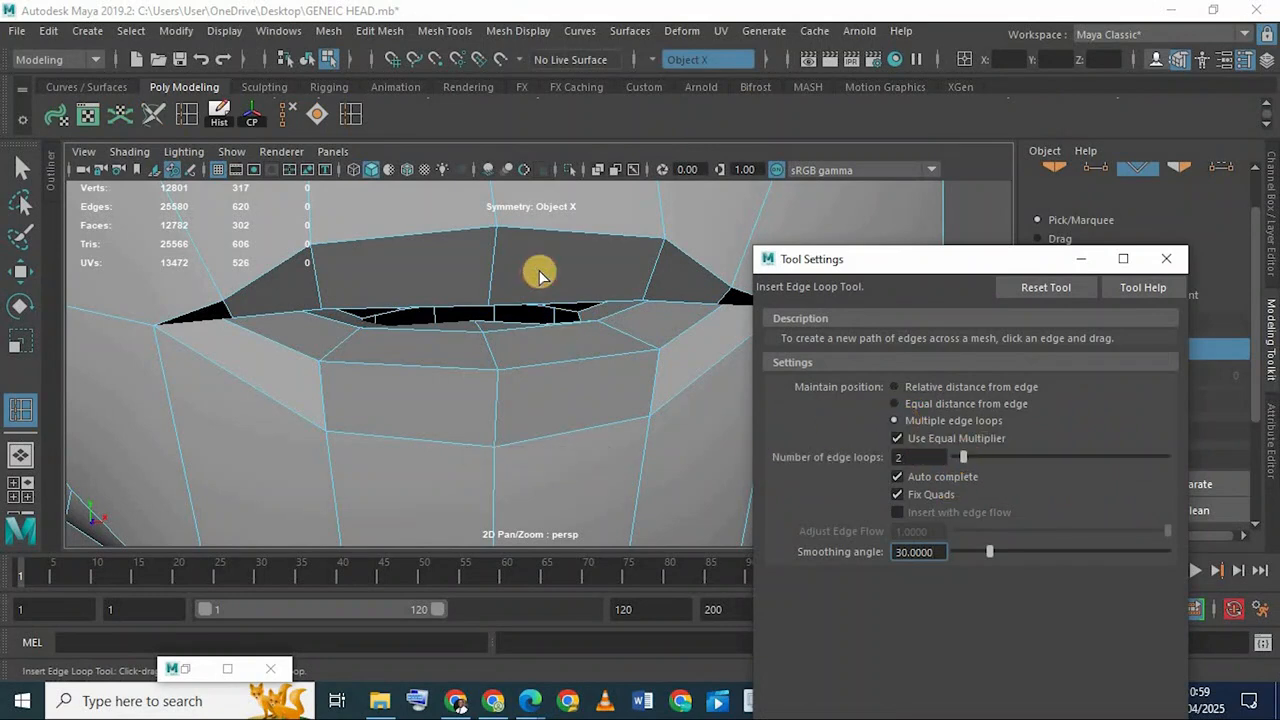
left_click(491, 260)
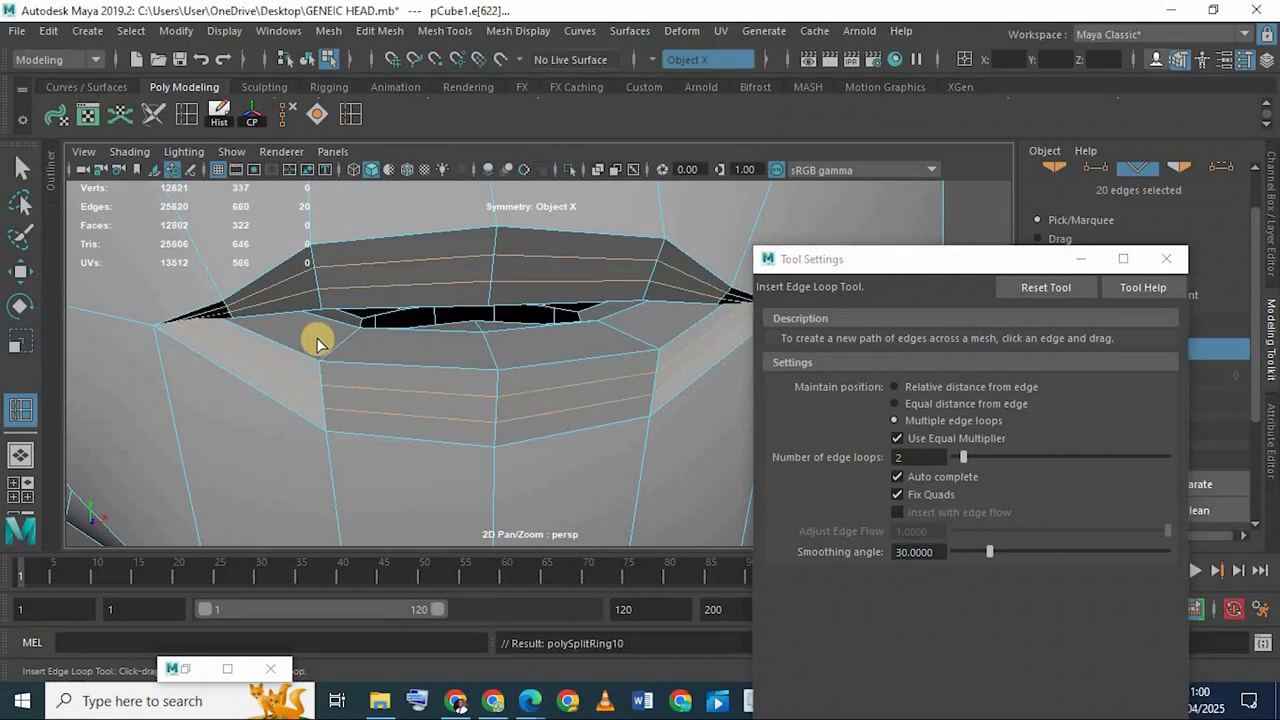
key("ctrl+z")
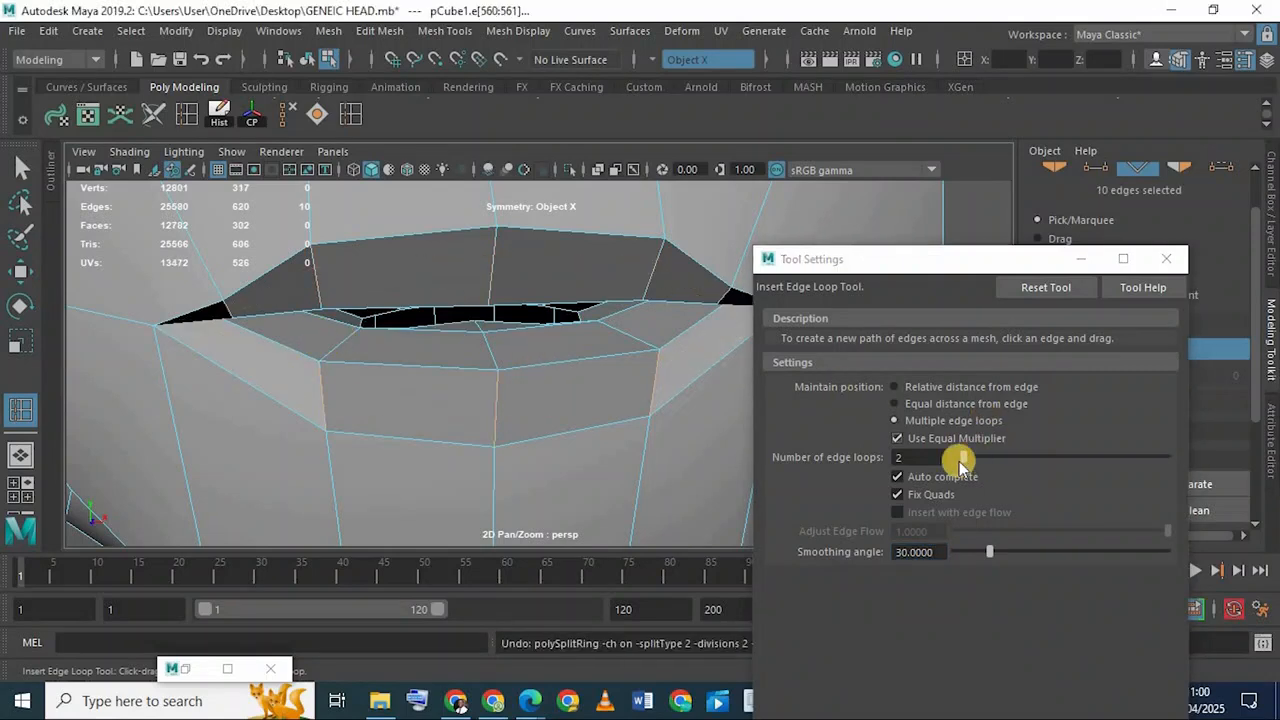
Set the number of edge loops to 1 and insert a single loop around the lips, minimising the tool settings window
left_click_drag(963, 458, 959, 455)
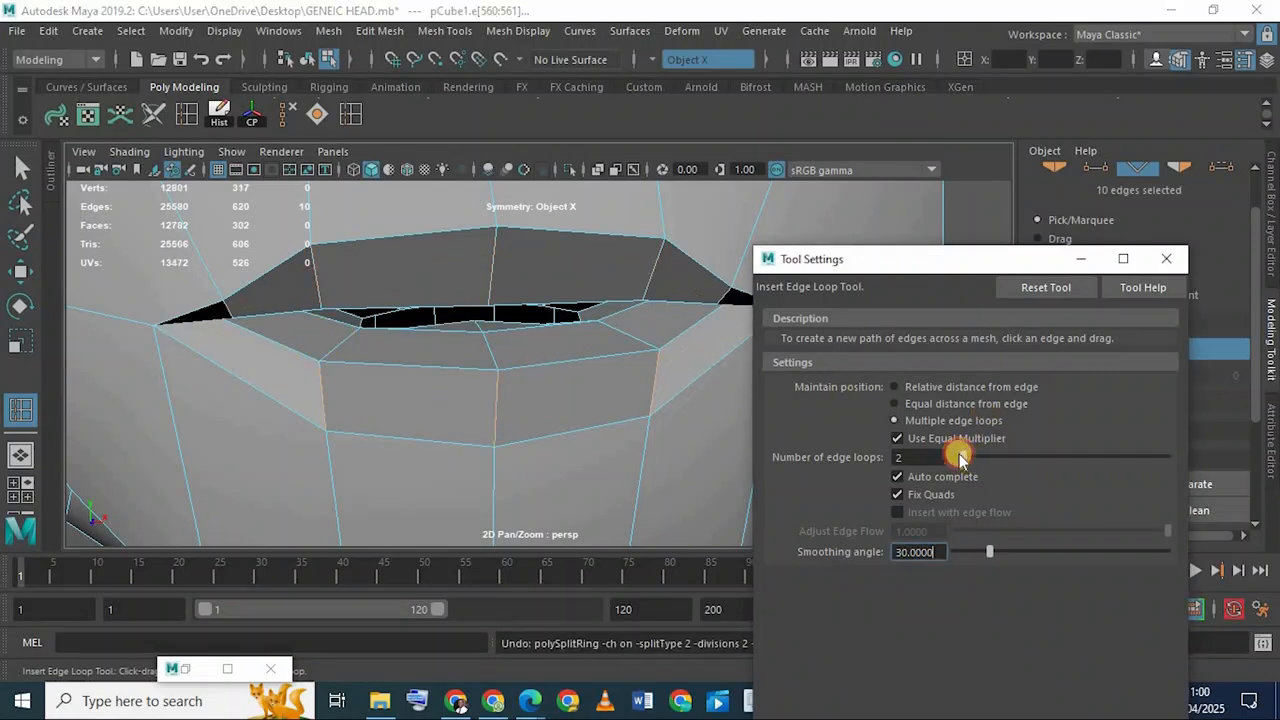
left_click(496, 268)
key("ctrl+z")
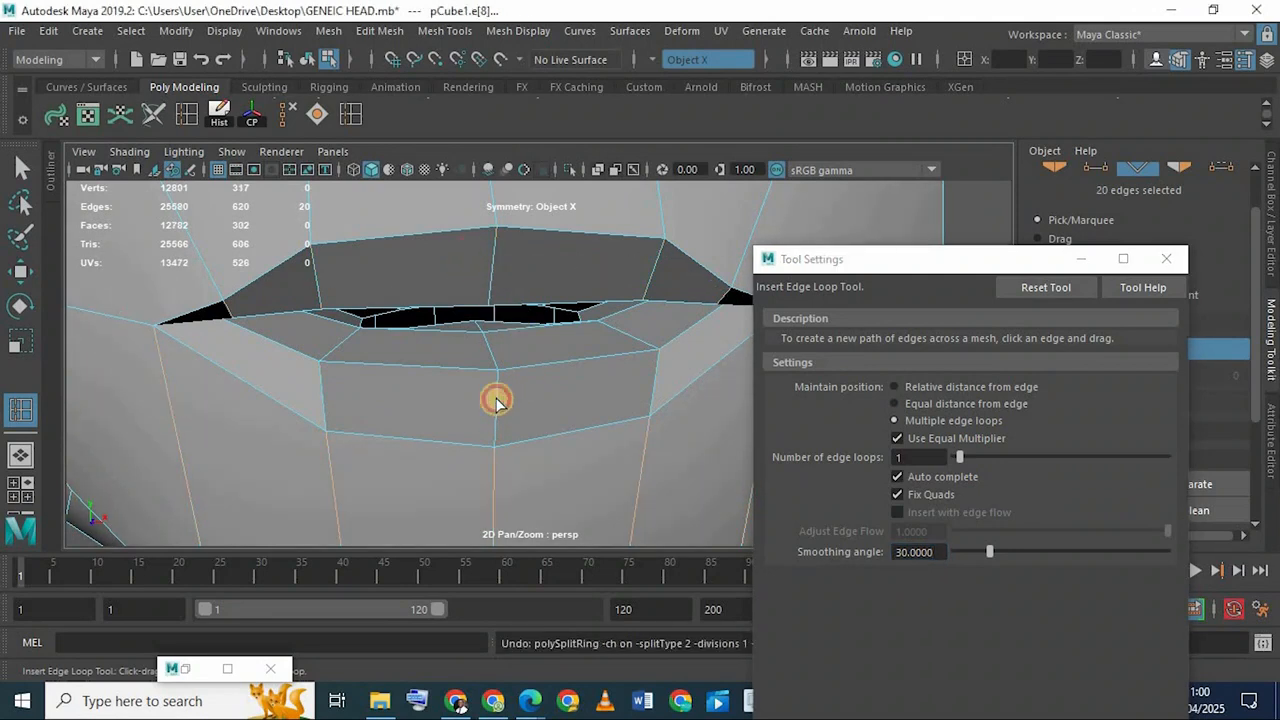
left_click(496, 400)
left_click(1079, 259)
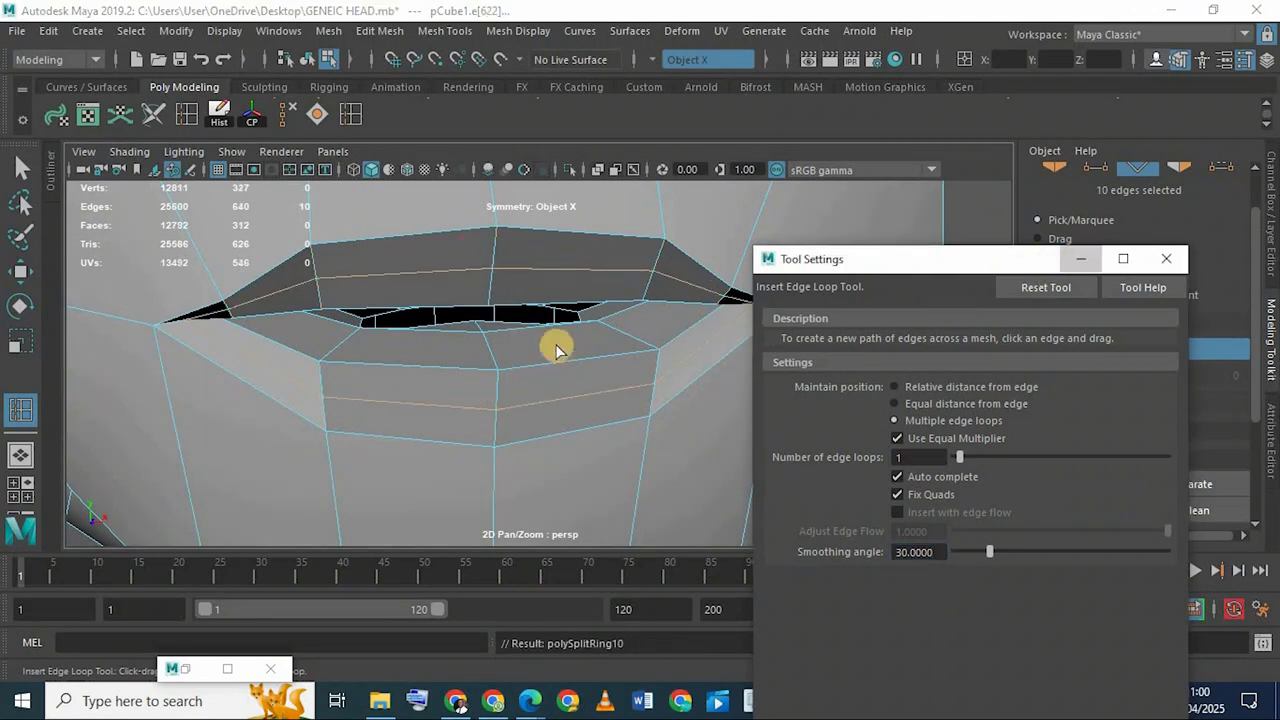
left_click_drag(552, 346, 527, 326, "alt")
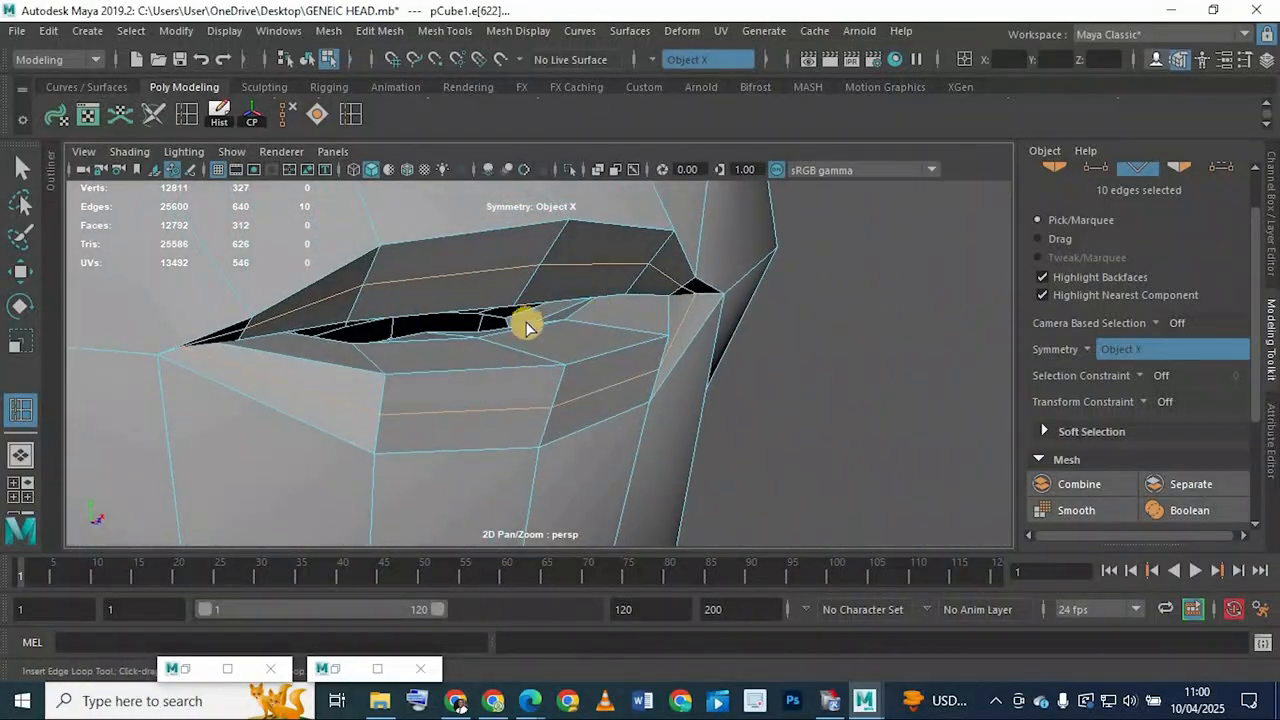
Adjust the upper and lower lips' front edges along the newly inserted loop, pulling them forward
key("q")
right_click_drag(610, 257, 489, 173)
left_click(649, 266)
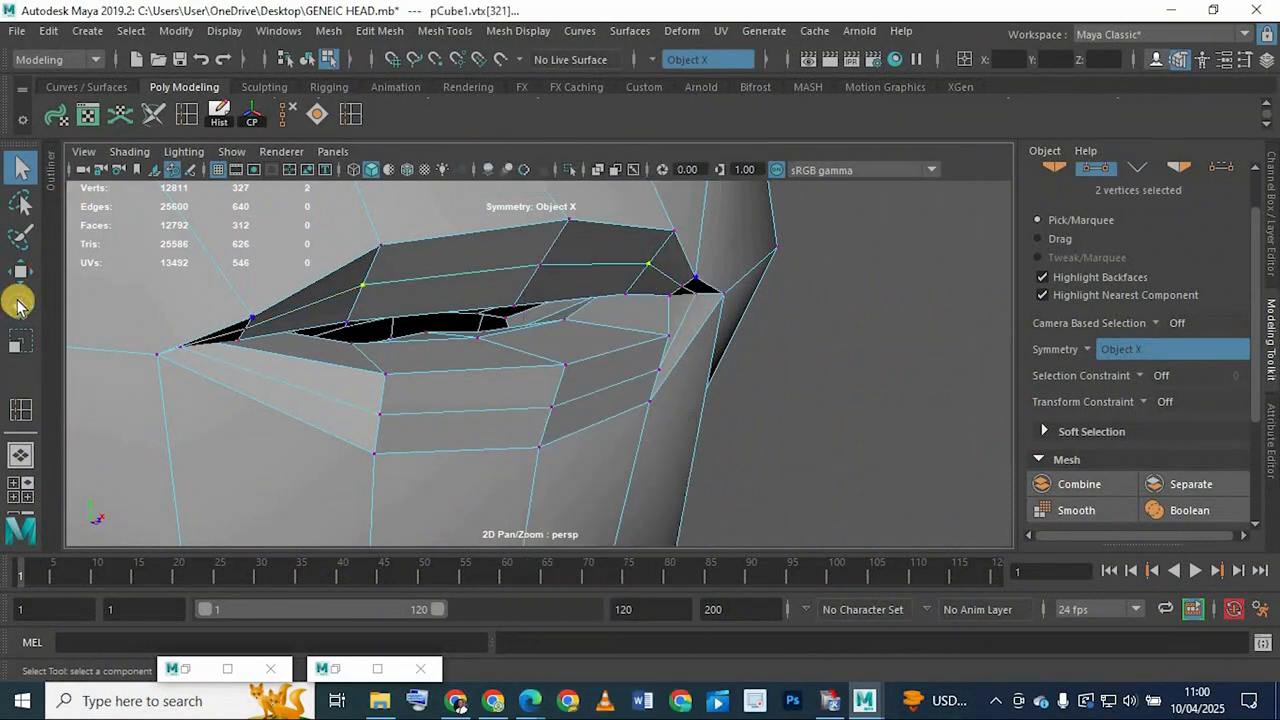
key("w")
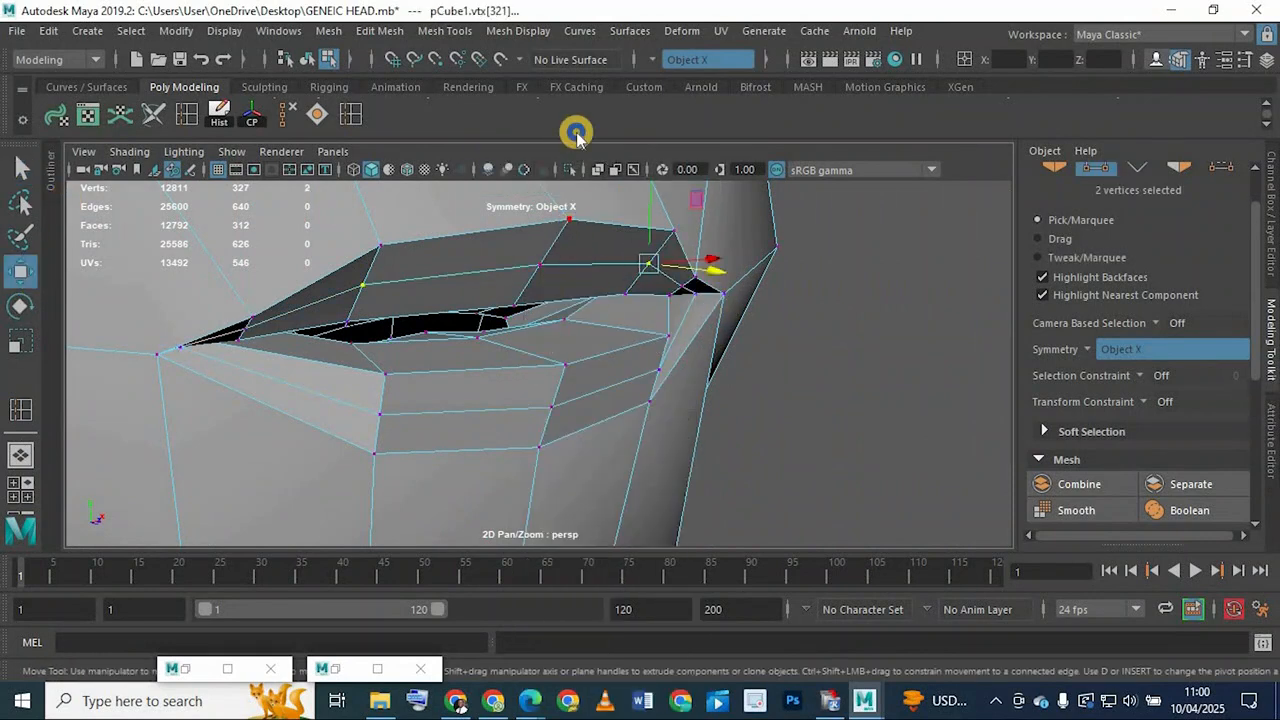
right_click_drag(580, 257, 565, 110)
left_click(580, 258)
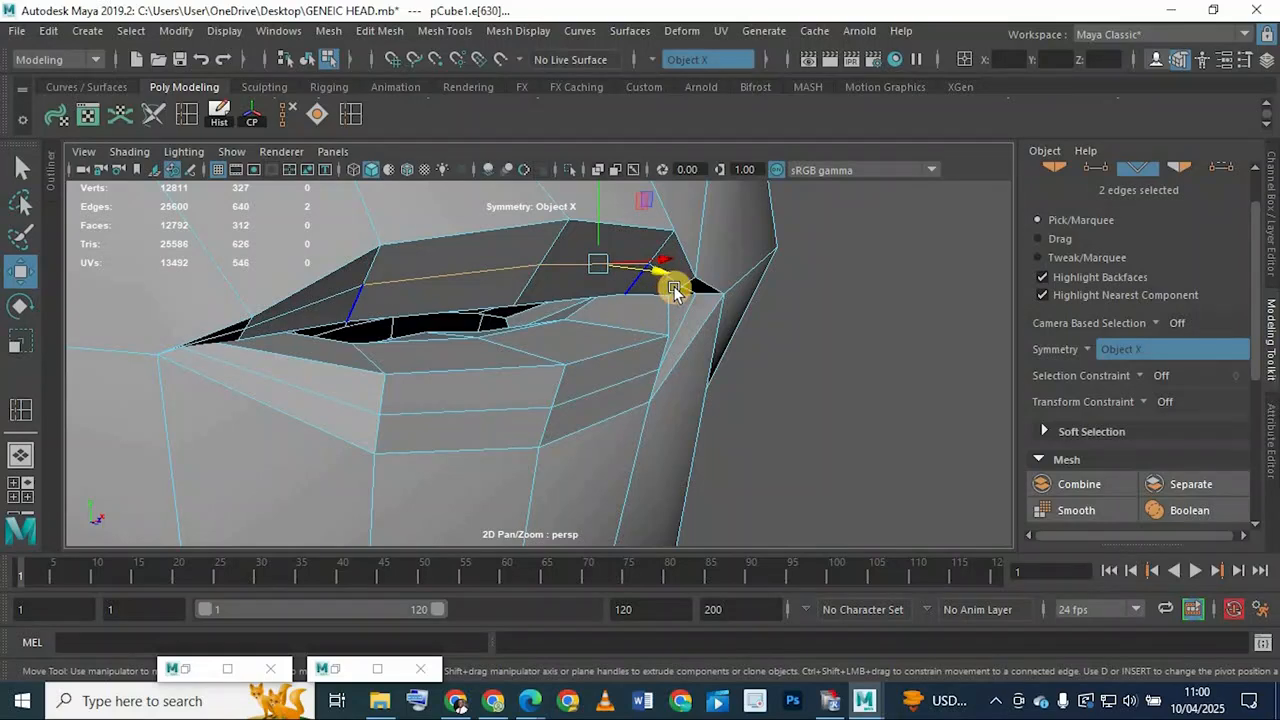
left_click_drag(675, 290, 379, 383, "alt")
left_click(457, 421)
left_click_drag(552, 363, 603, 186, "alt")
Examine the face from the front in smooth preview with the head deselected, and return to the unsmoothed mouth mesh
key("3")
right_click(555, 162)
right_click_drag(555, 162, 645, 134)
left_click(803, 236)
left_click_drag(543, 286, 494, 423, "alt")
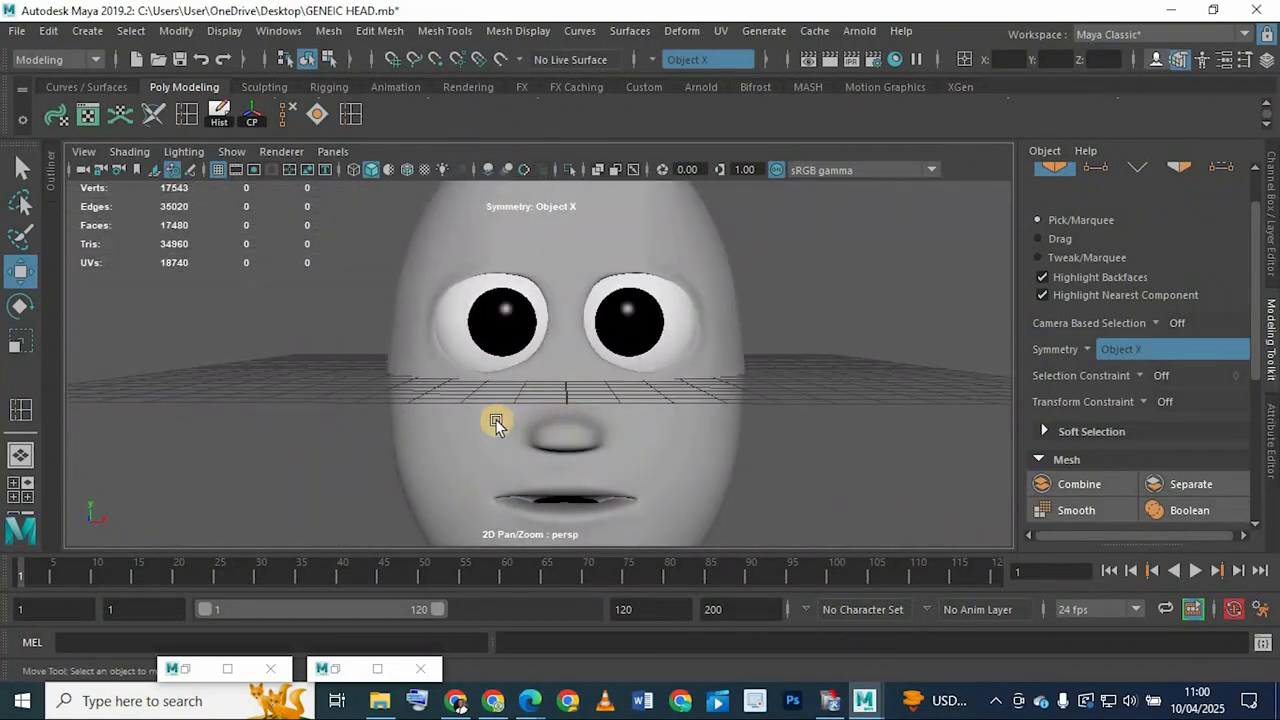
left_click(563, 457)
left_click_drag(597, 432, 271, 383, "alt")
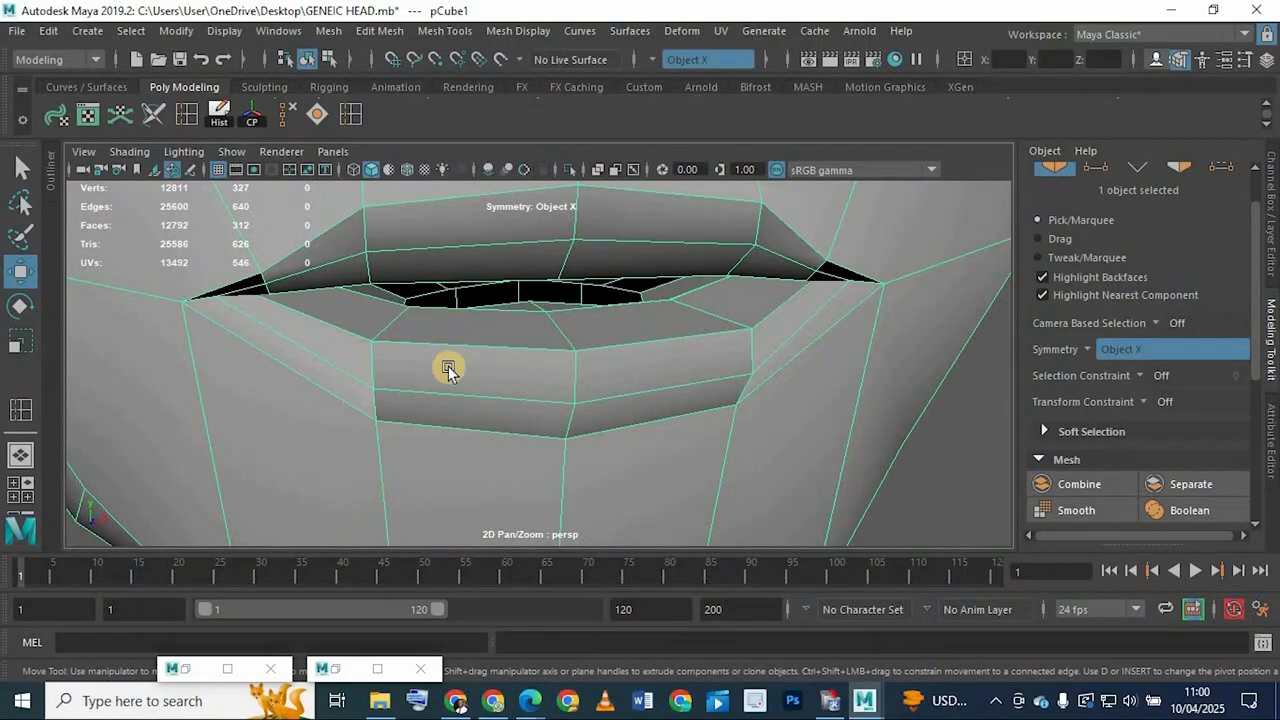
Select the two inner edges behind the lower lip's top surface and raise them slightly
right_click_drag(449, 366, 410, 387, "alt")
left_click_drag(611, 342, 629, 418, "alt")
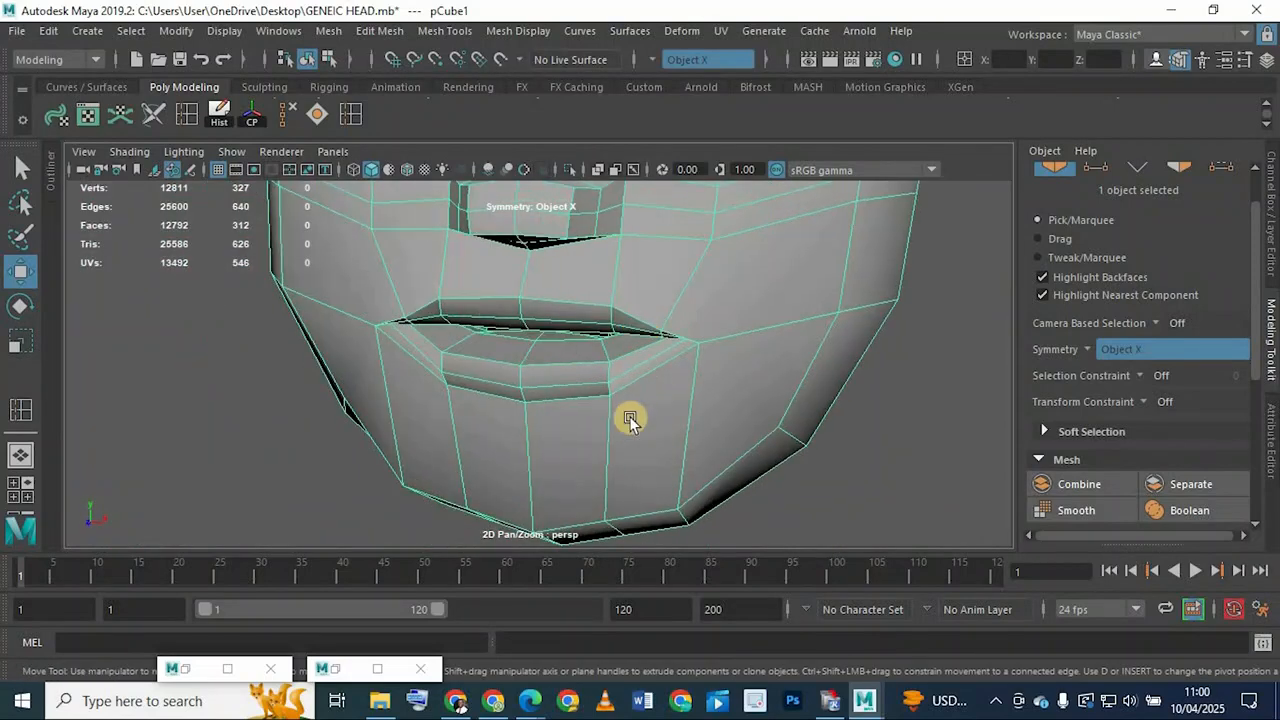
right_click_drag(528, 384, 670, 313, "alt")
right_click(670, 313)
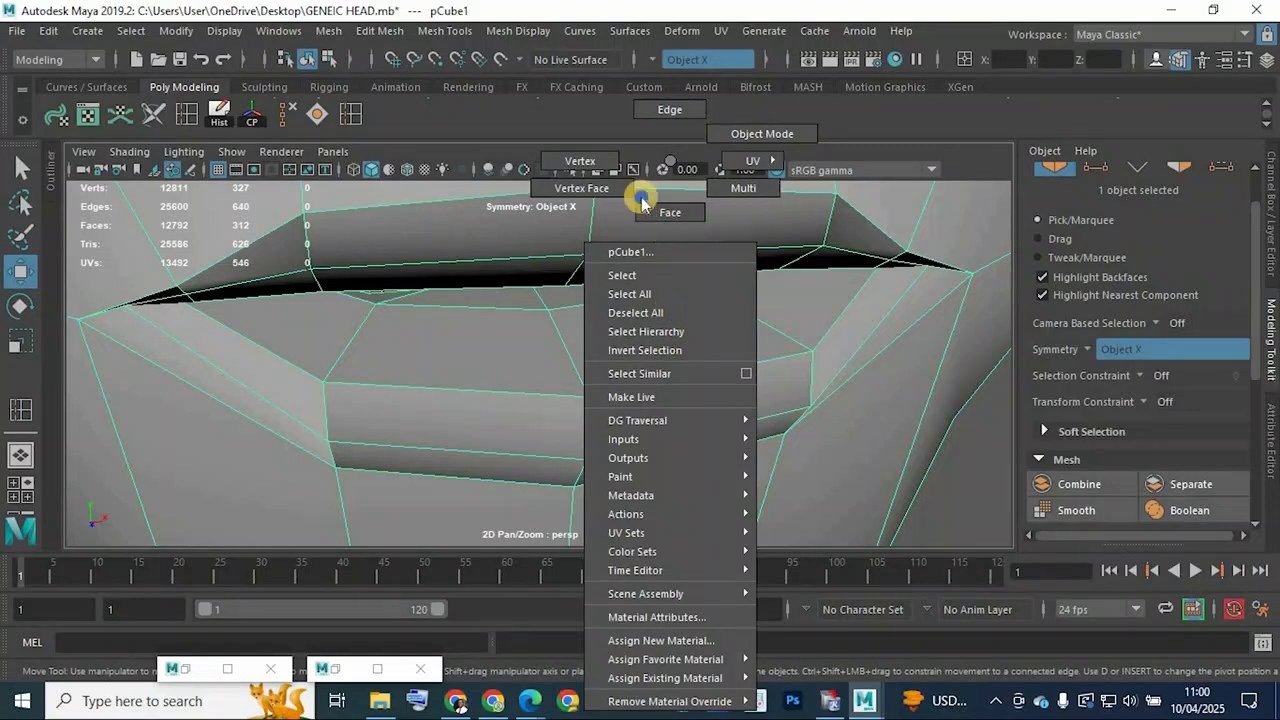
left_click(580, 160)
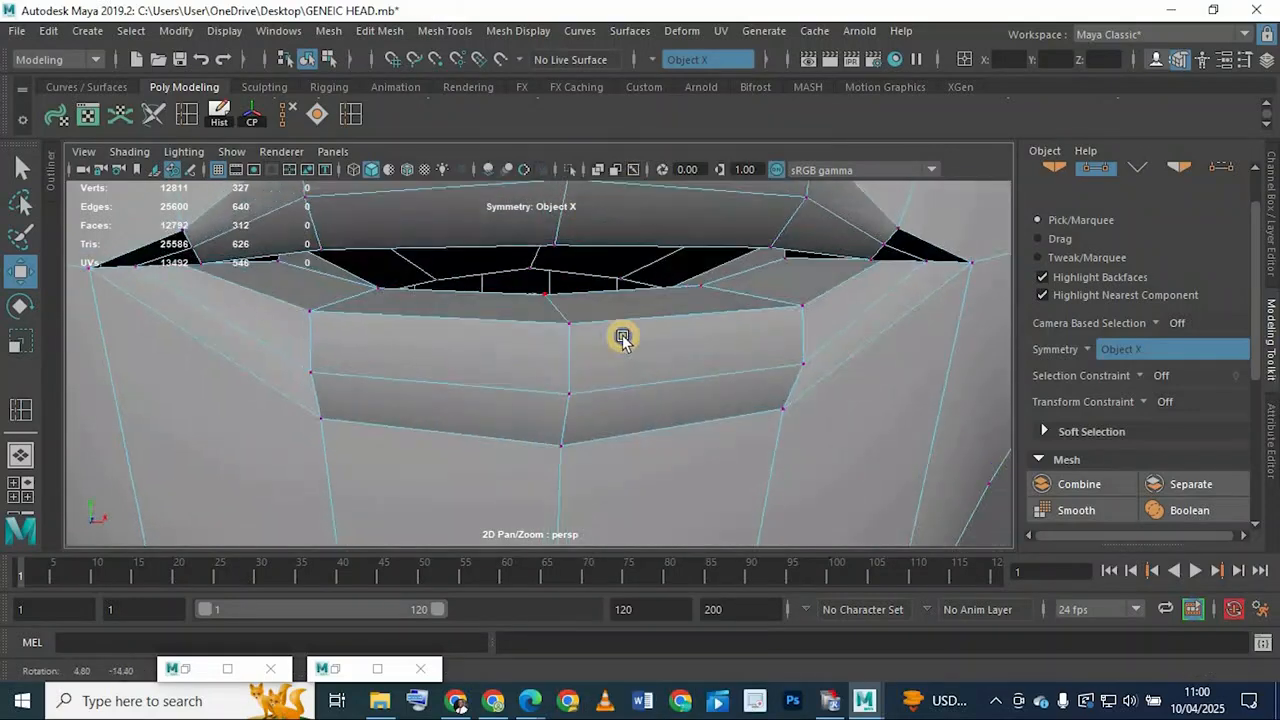
left_click_drag(622, 338, 549, 300, "alt")
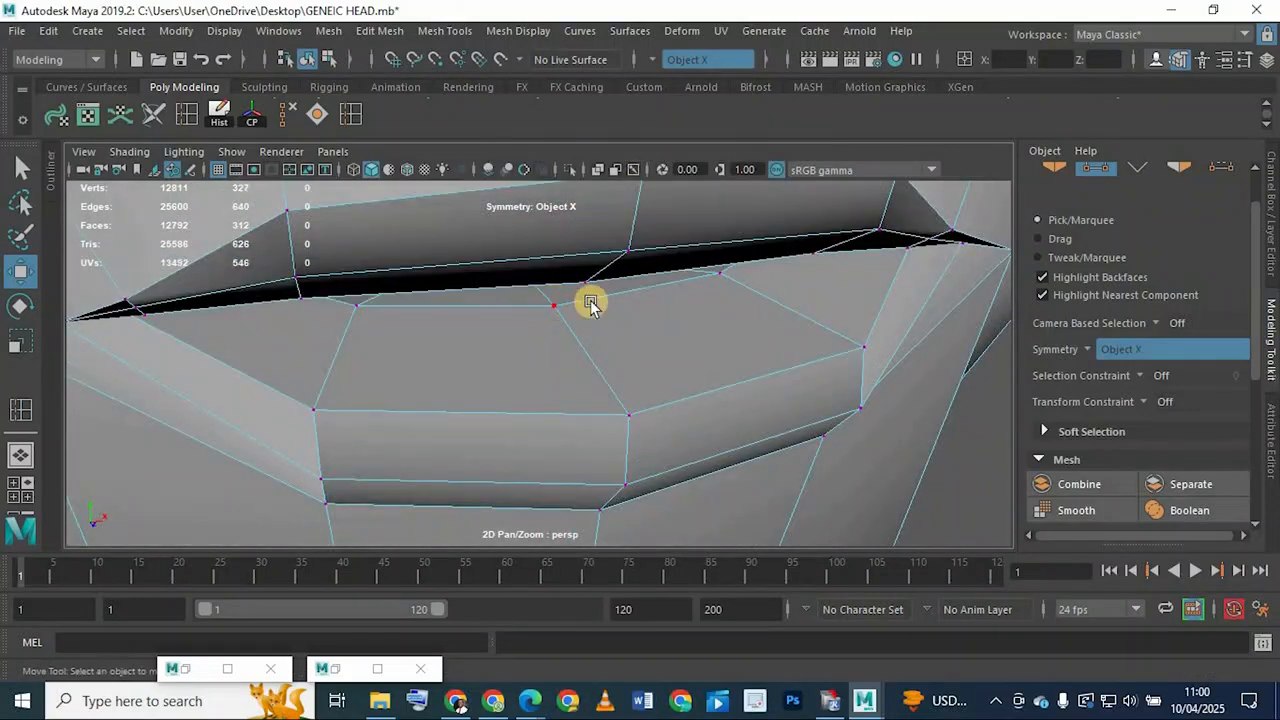
left_click(590, 301)
right_click_drag(712, 160, 716, 116)
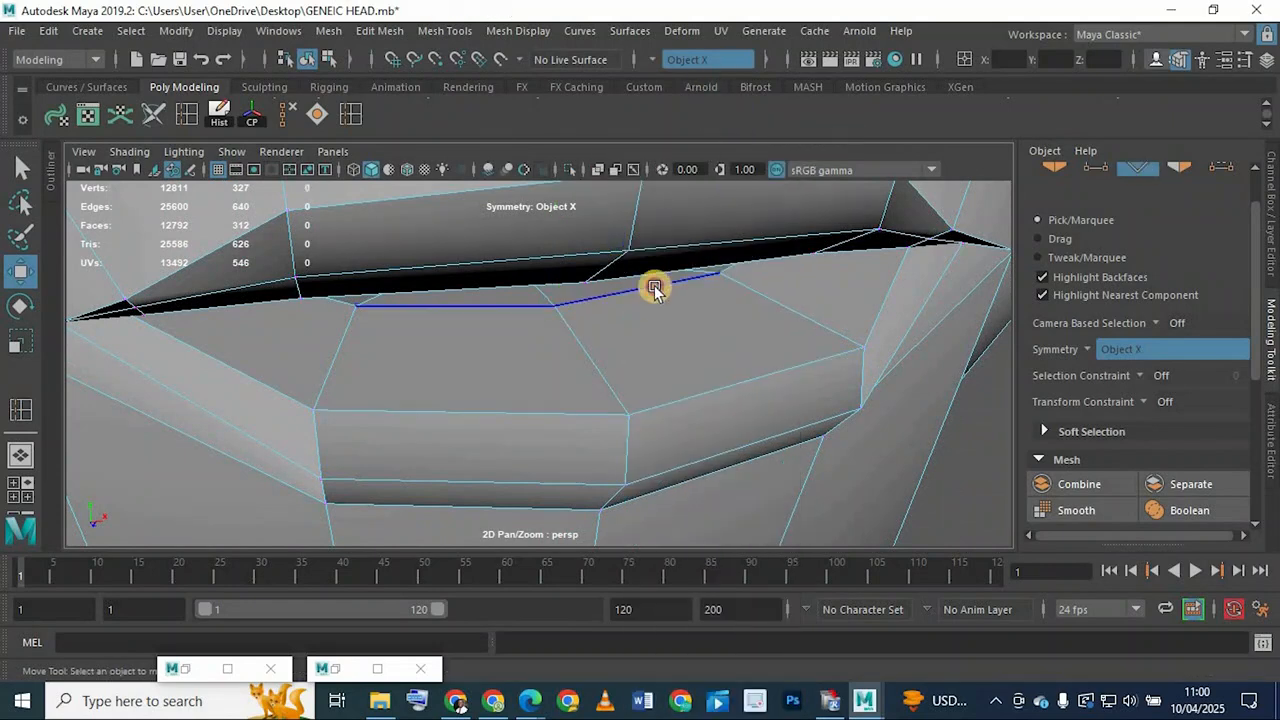
left_click(654, 286)
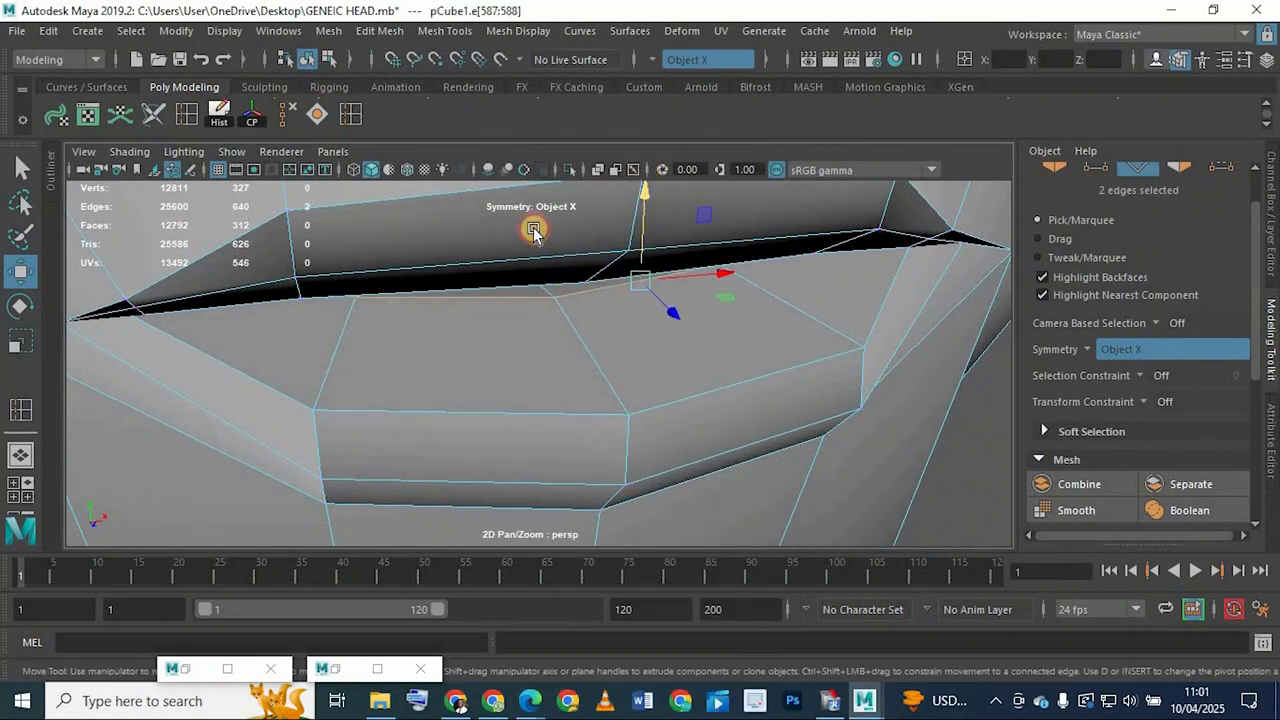
left_click_drag(534, 229, 615, 277, "alt")
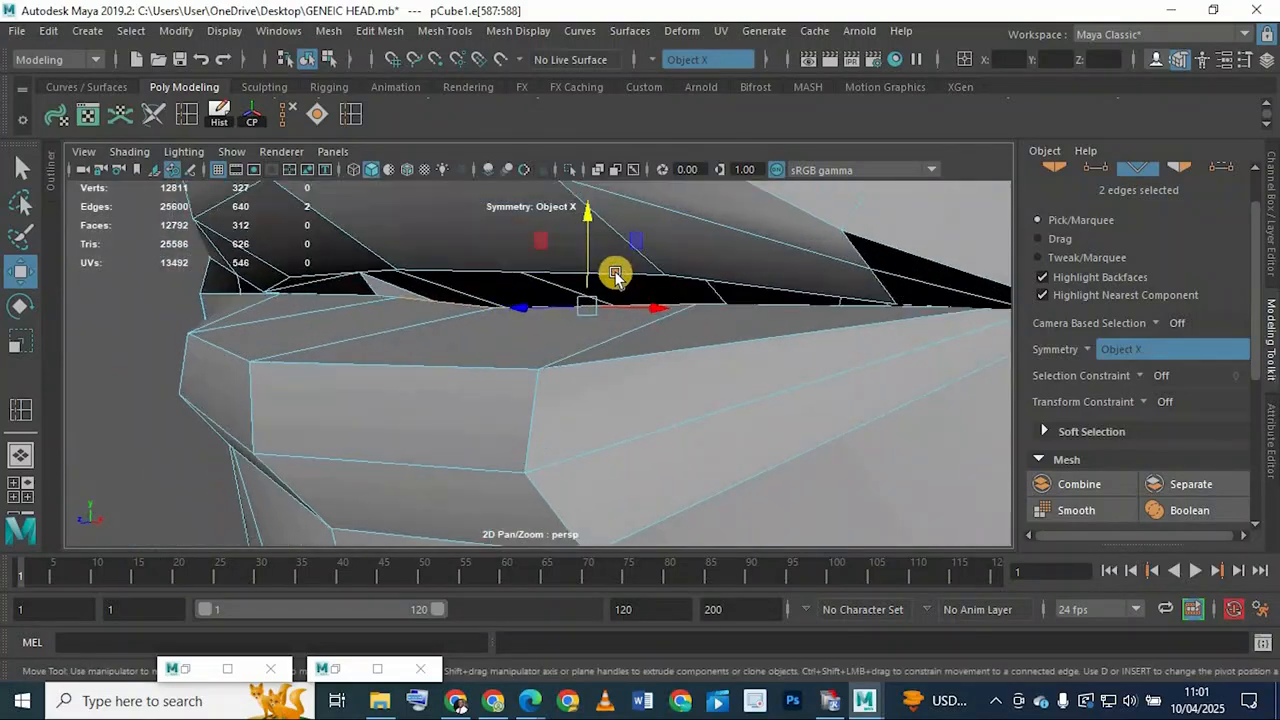
Lower the upper lip's inner bottom edges, at the middle and near the corners, to narrow the mouth gap
left_click(613, 272)
left_click_drag(512, 190, 551, 360)
key("3")
scroll(650, 344, "down", 5)
key("1")
left_click_drag(457, 354, 486, 320, "alt")
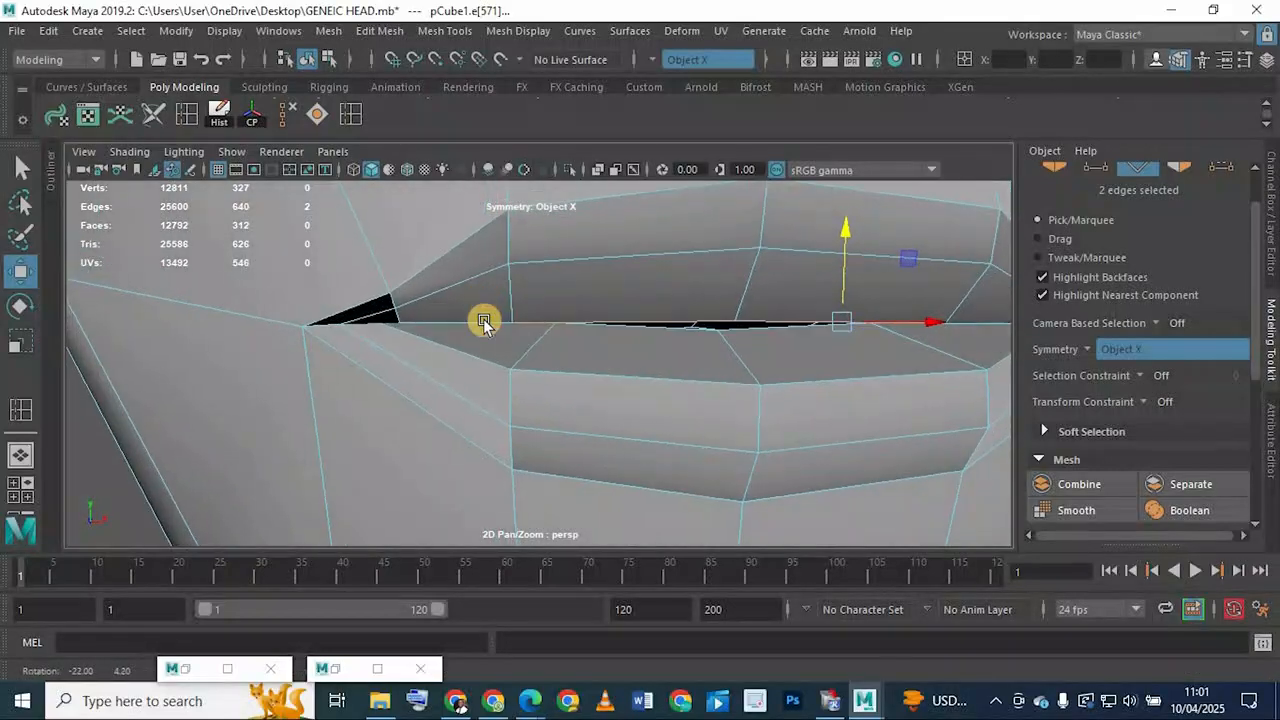
left_click(480, 277)
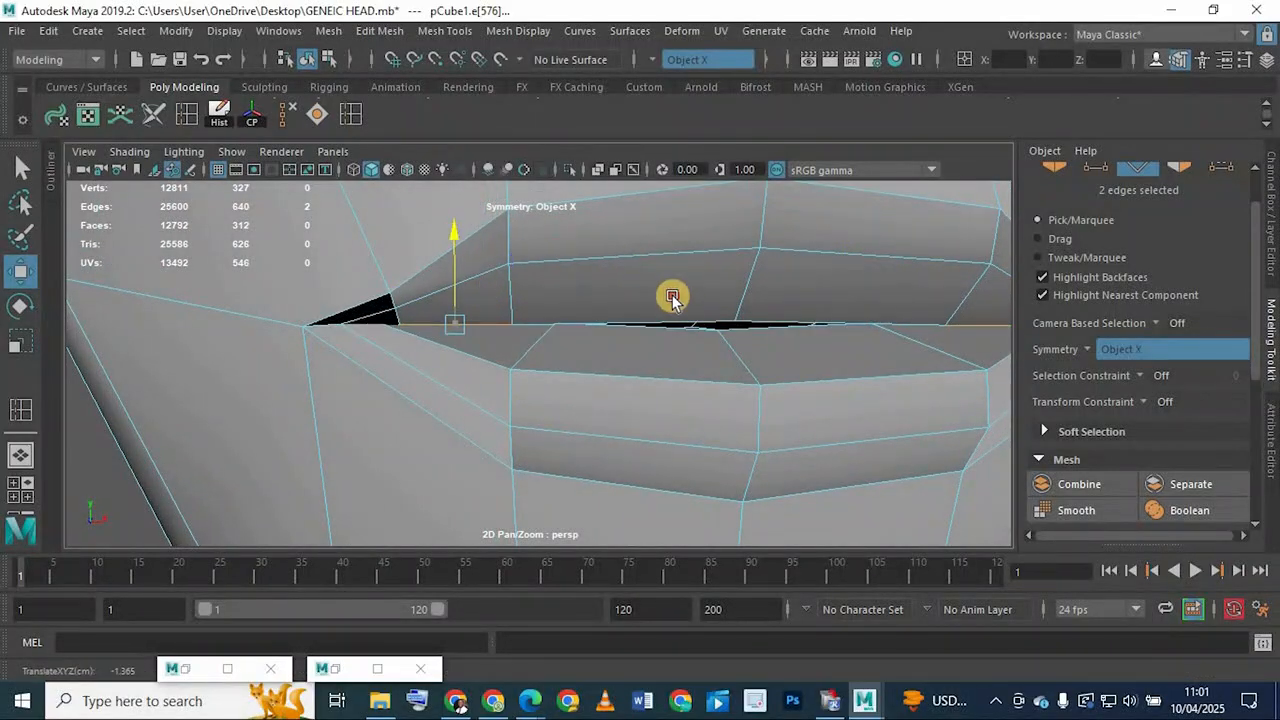
left_click_drag(668, 297, 516, 476, "alt")
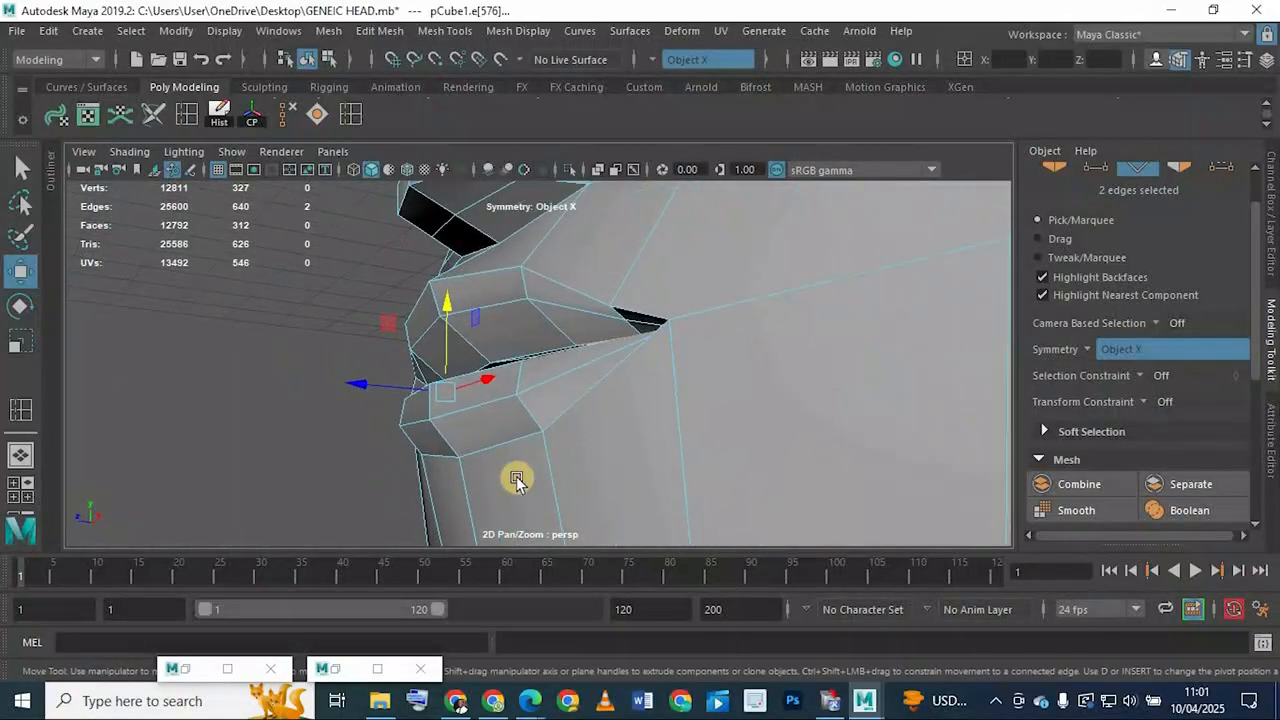
Insert a single edge loop between the nose and the upper lip, using Multiple edge loops set to 1
left_click_drag(609, 220, 588, 352, "alt")
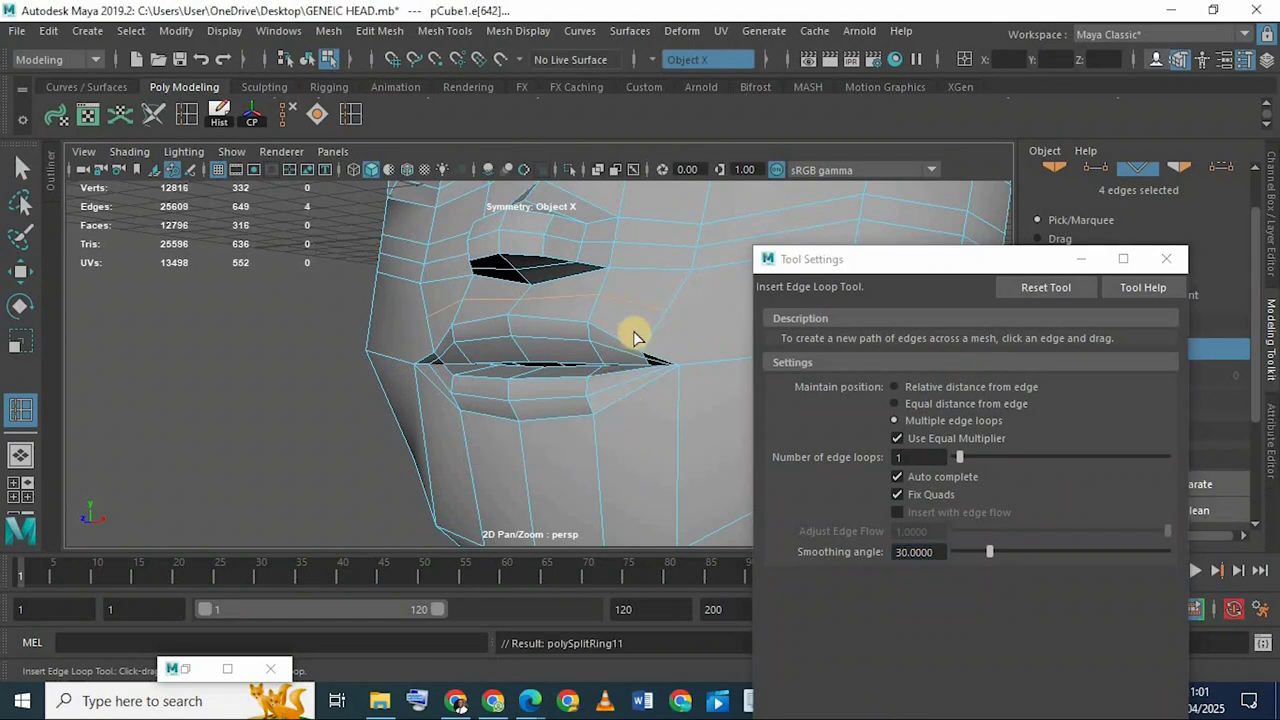
left_click_drag(675, 337, 575, 447, "alt")
scroll(576, 388, "up", 4)
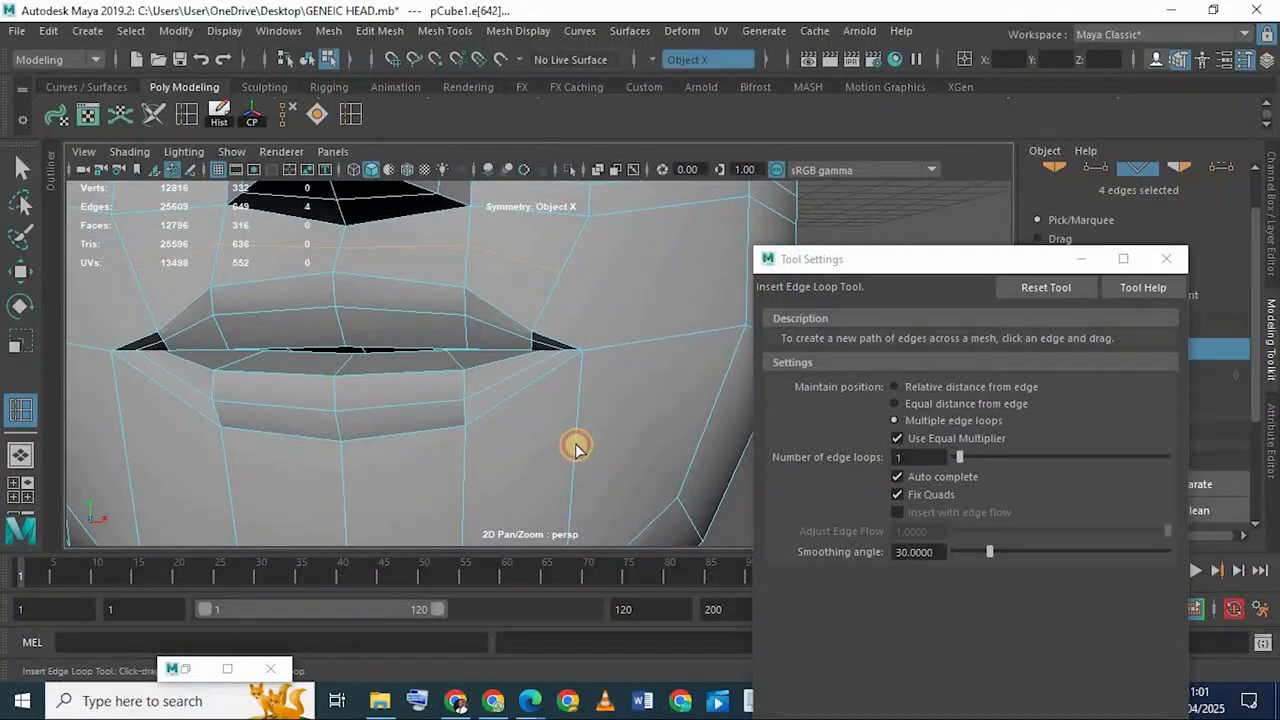
Undo a trial loop on the chin, and insert one just below the lower lip with Relative distance from edge
left_click(575, 447)
scroll(555, 417, "down", 4)
key("ctrl+z")
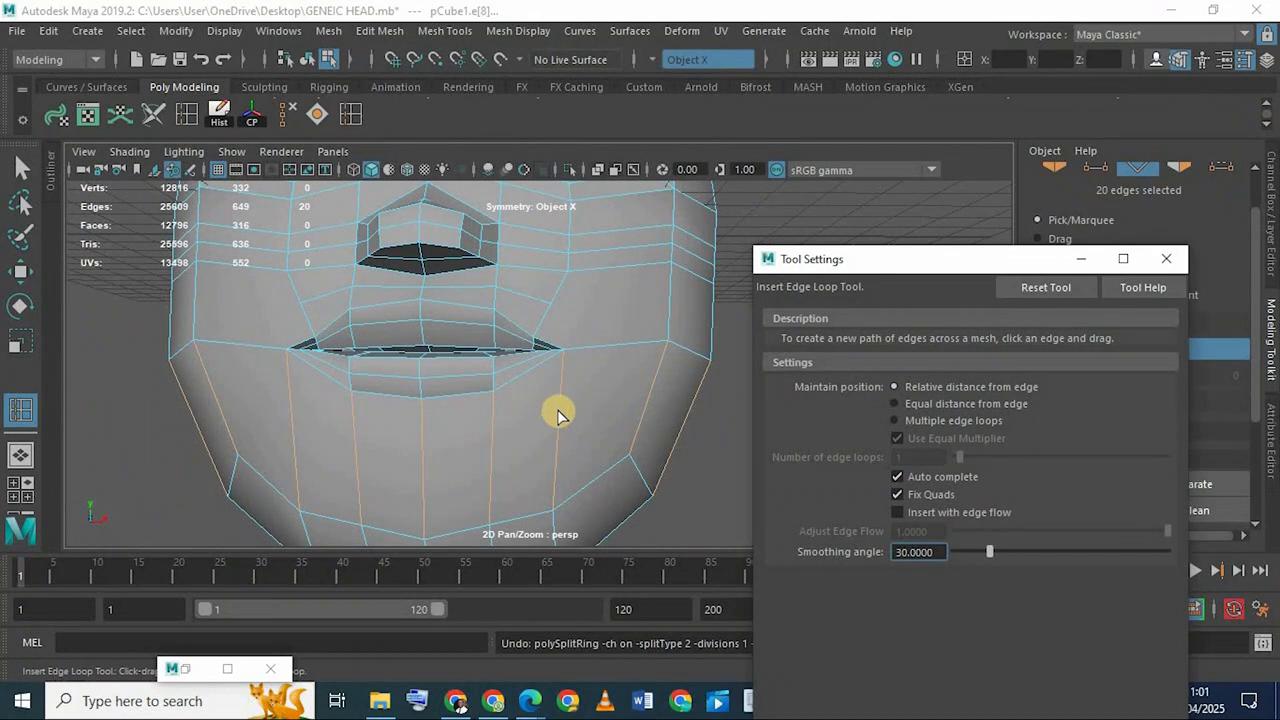
left_click_drag(557, 414, 585, 447)
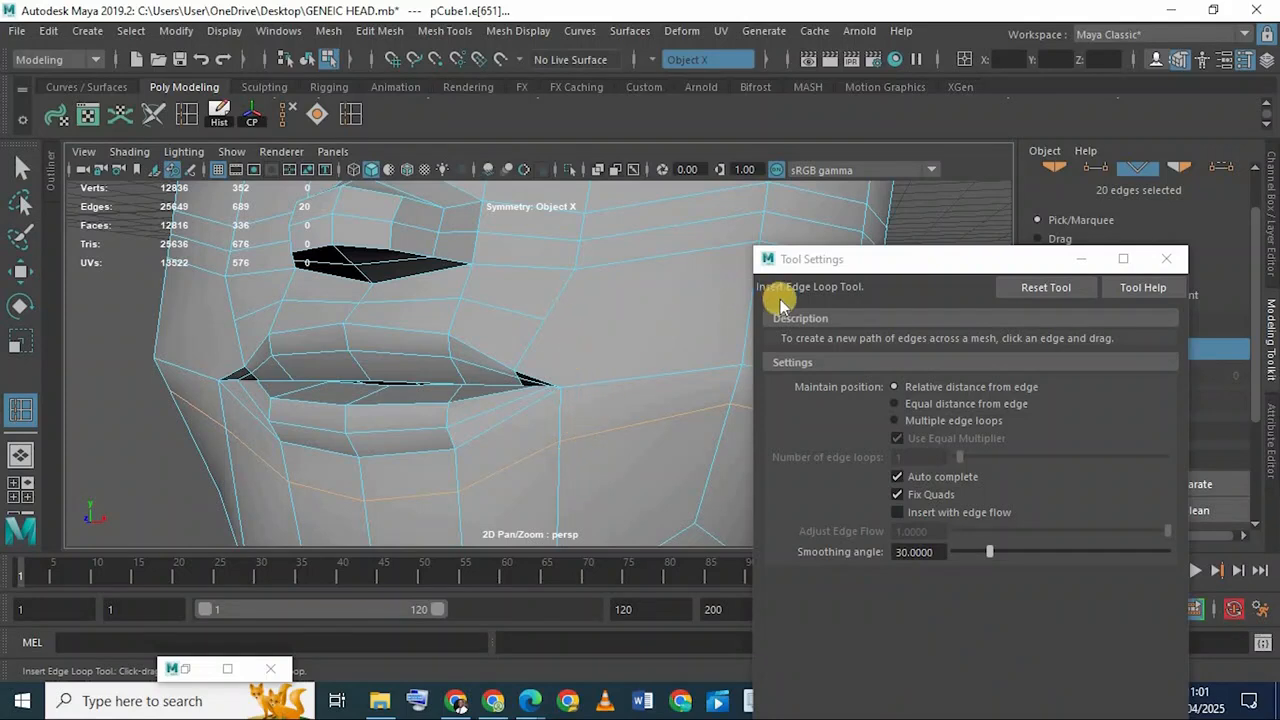
Undo the freely placed cheek loop, insert a single one with Multiple edge loops instead, and minimise the tool settings
left_click_drag(597, 370, 619, 354, "alt")
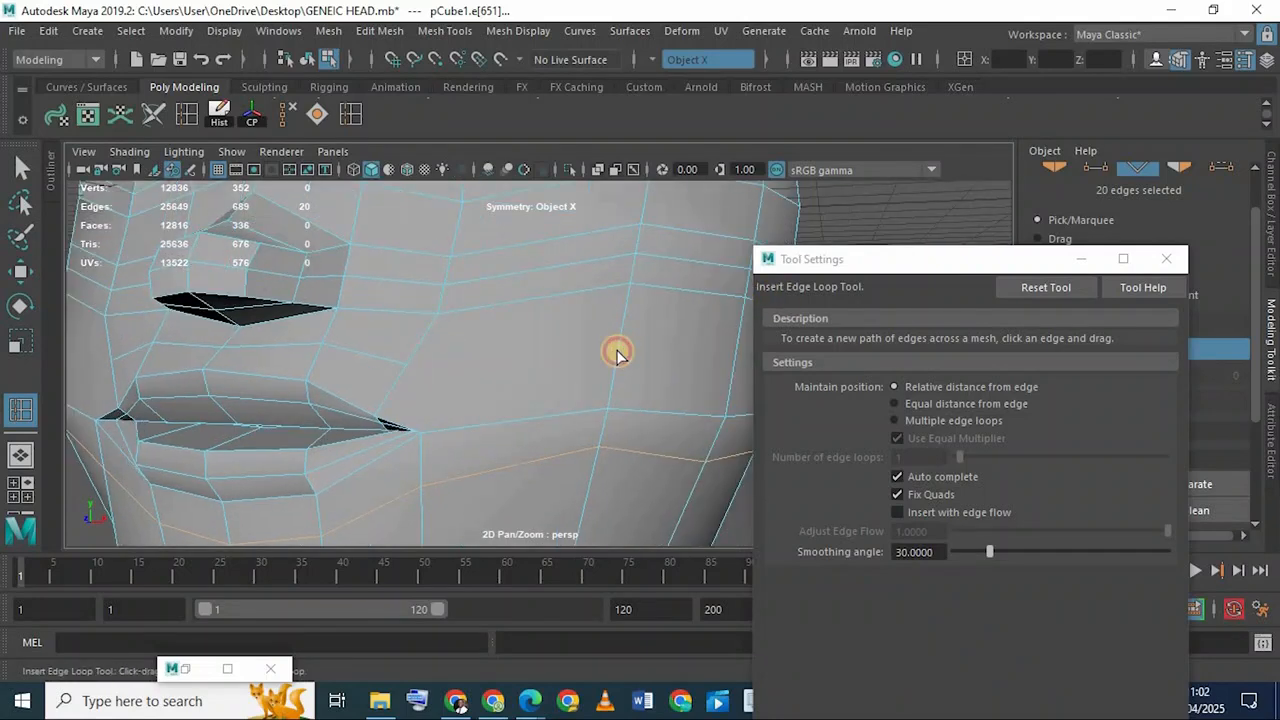
key("ctrl+z")
key("ctrl+z")
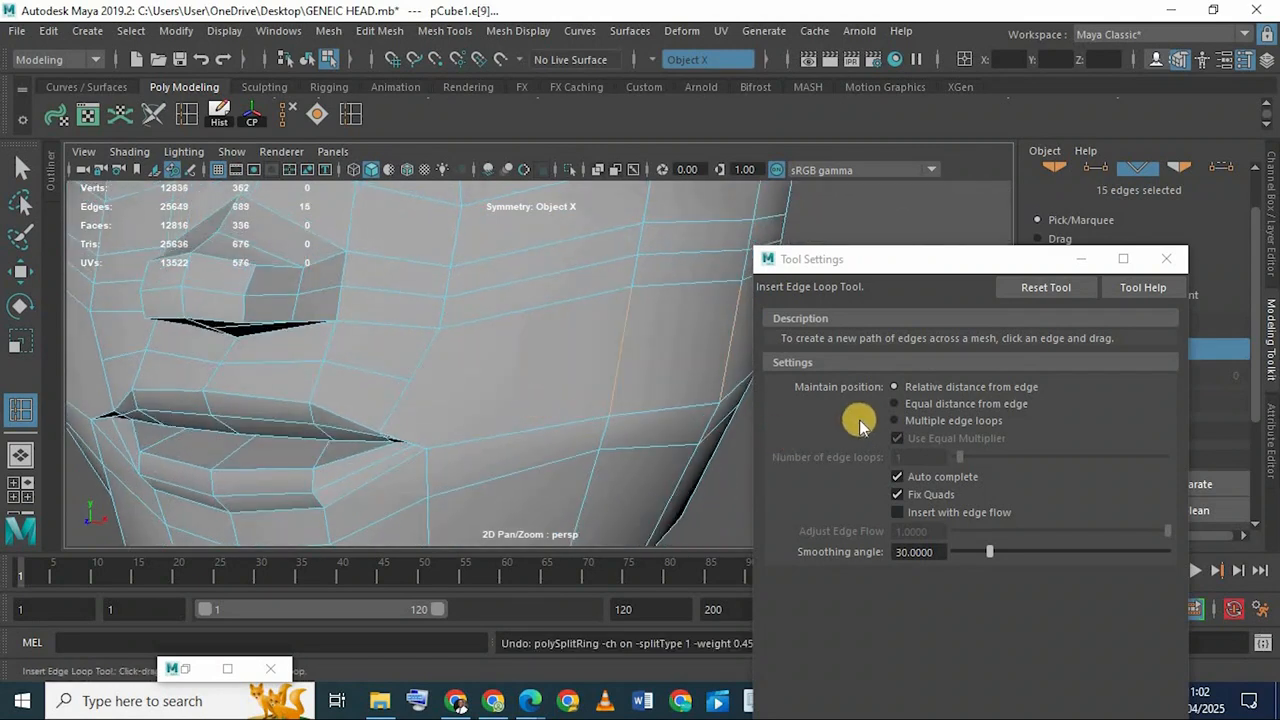
left_click(896, 420)
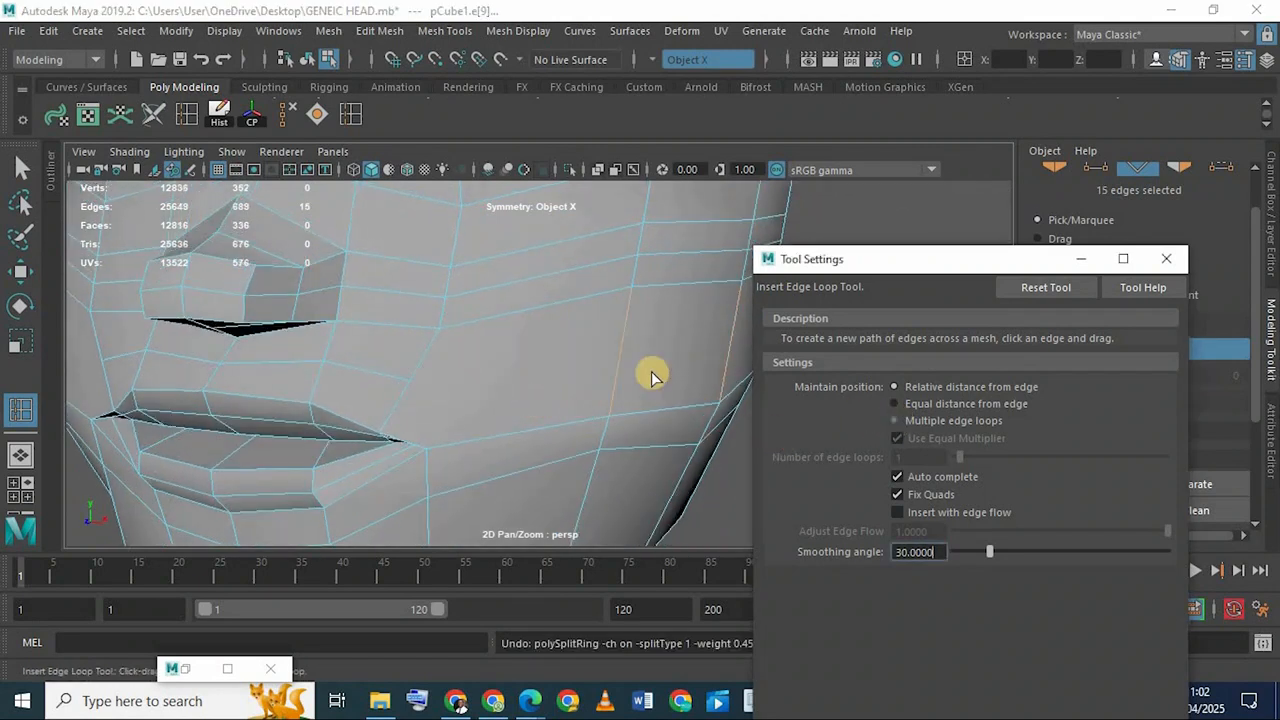
left_click(573, 376)
left_click_drag(574, 375, 566, 446, "alt")
left_click(1081, 258)
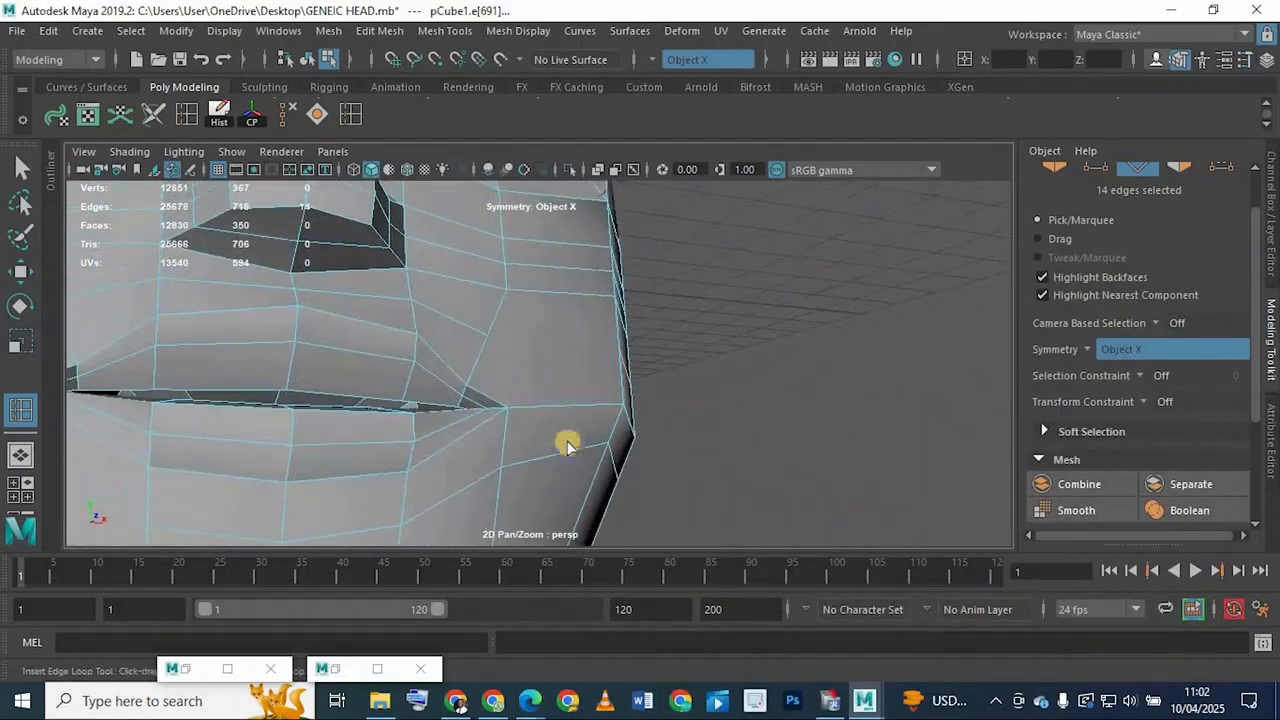
Cut a symmetric edge across each cheek with Multi-Cut, joining the loop above the upper lip to the side loop
scroll(566, 446, "up", 2)
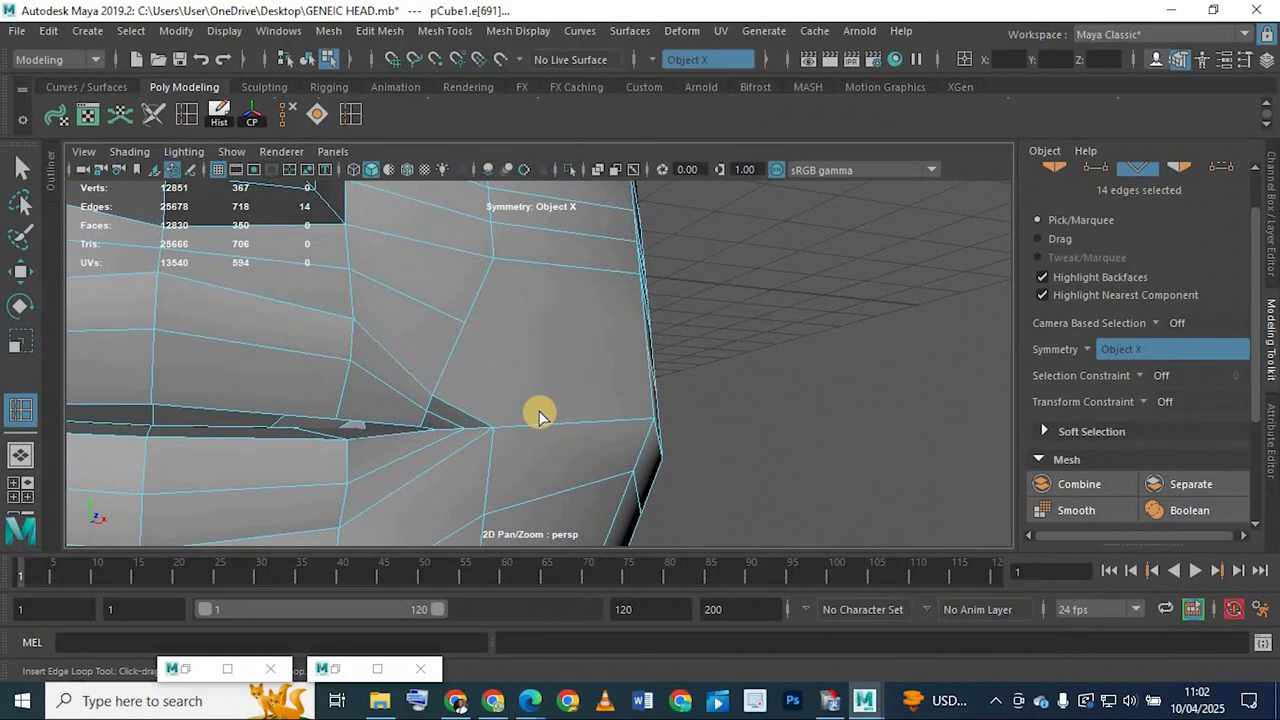
mouse_move(497, 428)
left_mouse_down("alt")
mouse_move(534, 366)
mouse_move(469, 426)
mouse_move(484, 392)
mouse_move(453, 386)
mouse_move(490, 414)
left_mouse_up("alt")
scroll(534, 366, "down", 5)
scroll(469, 426, "up", 2)
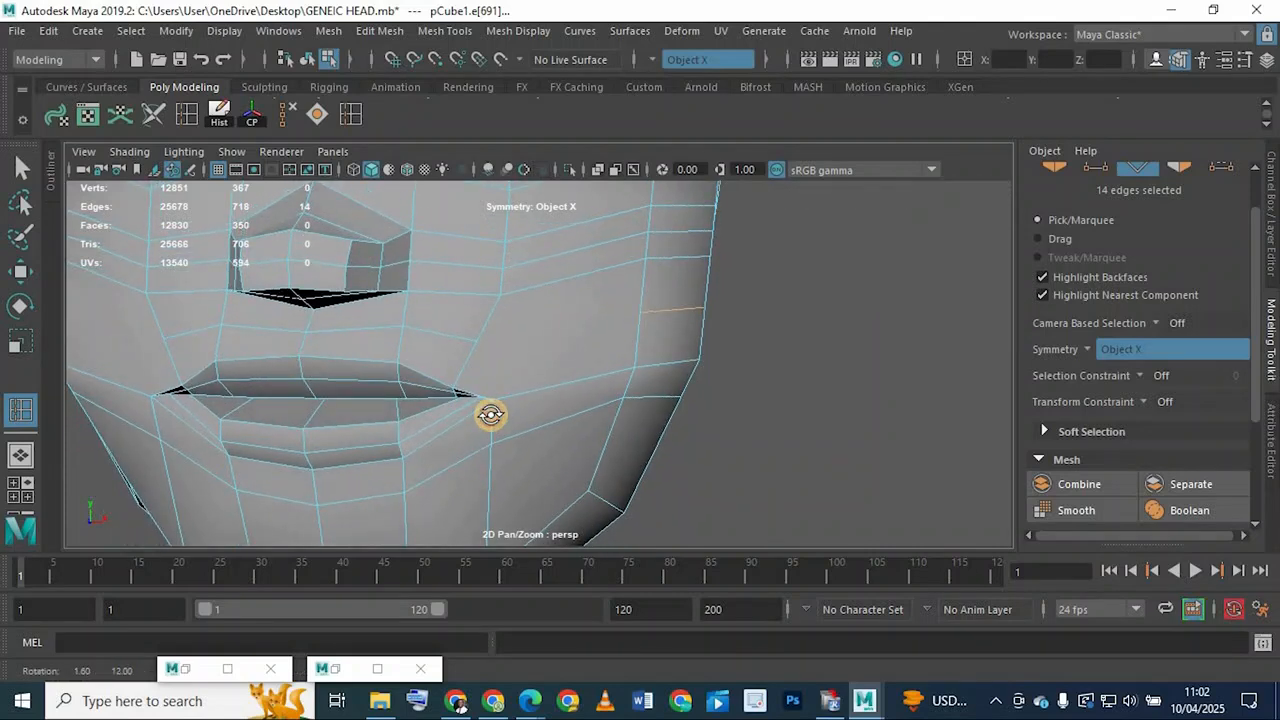
scroll(452, 118, "up", 1)
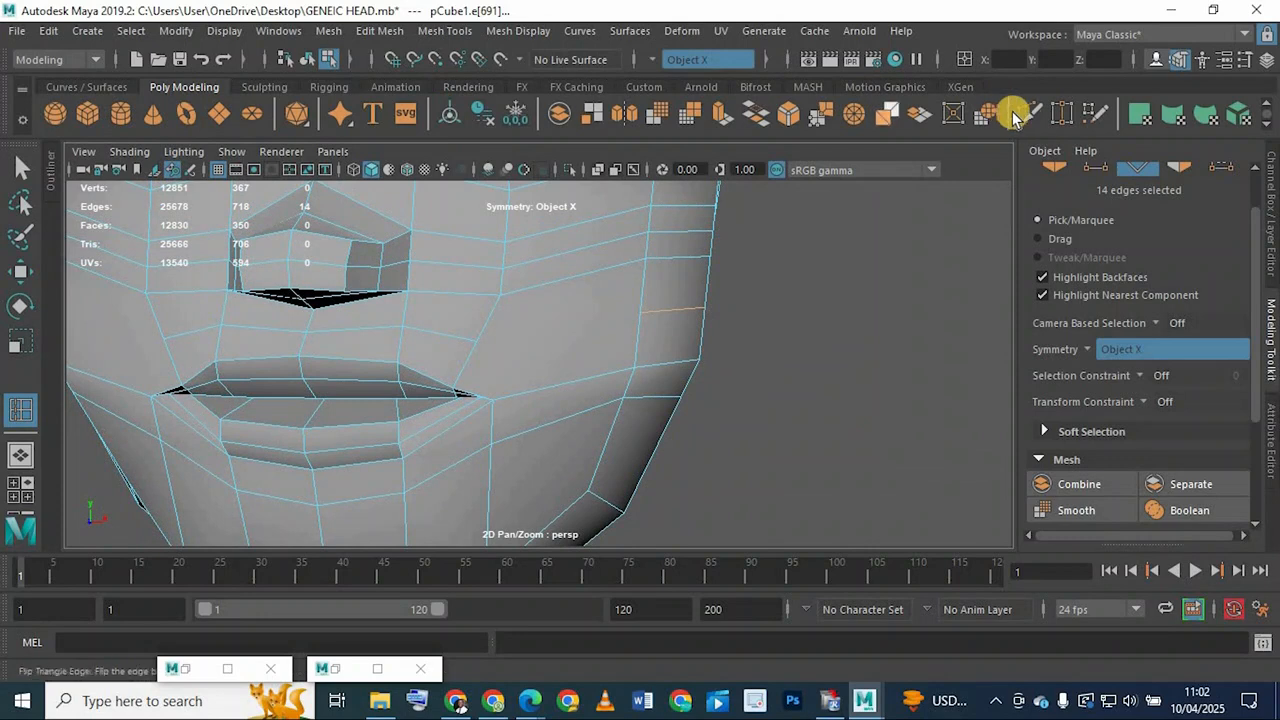
left_click(449, 362)
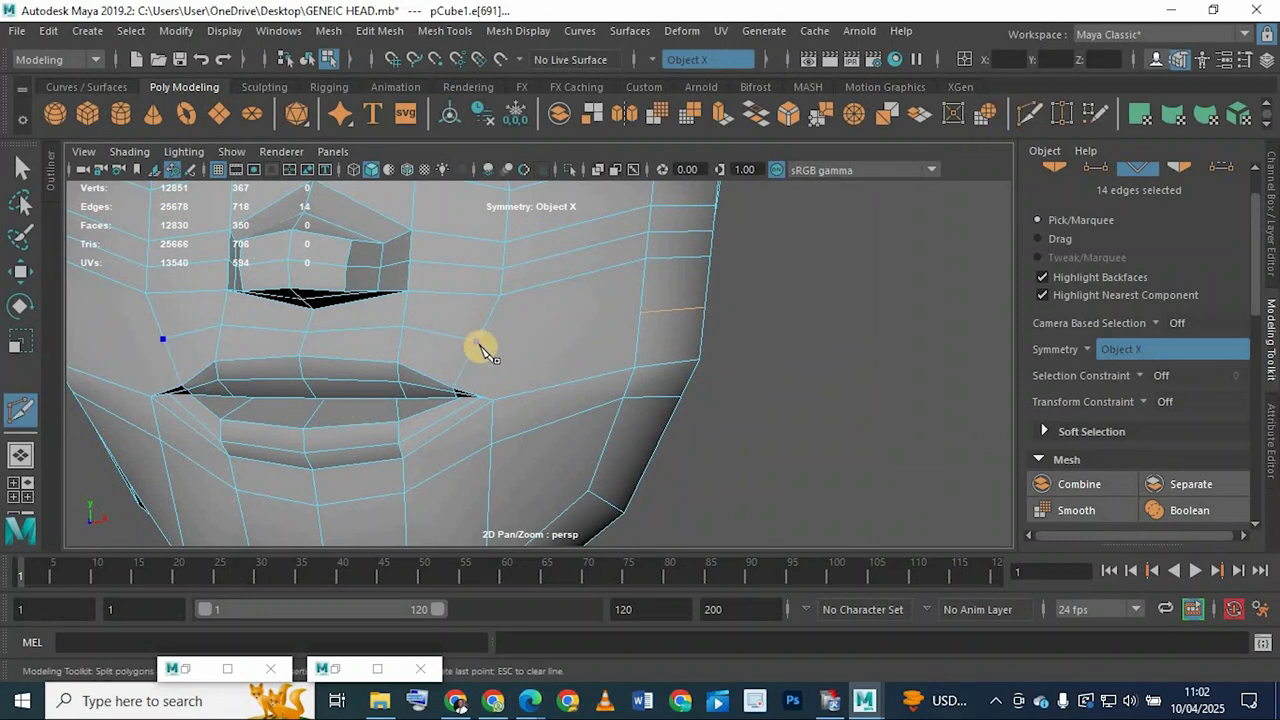
left_click(643, 318)
left_click(665, 345)
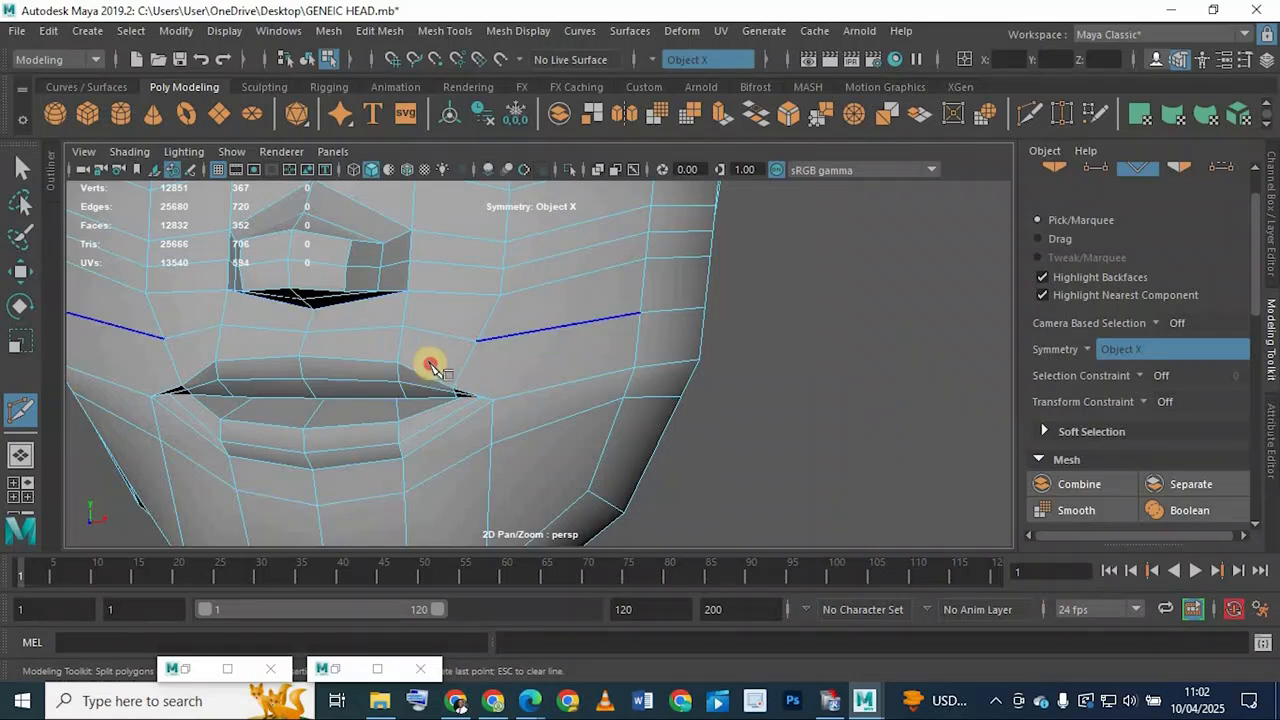
Lower the paired side vertices and the centre vertex of the loop under the nose towards the upper lip
left_click_drag(490, 366, 426, 383, "alt")
scroll(480, 394, "up", 3)
middle_click_drag(426, 383, 415, 385, "alt")
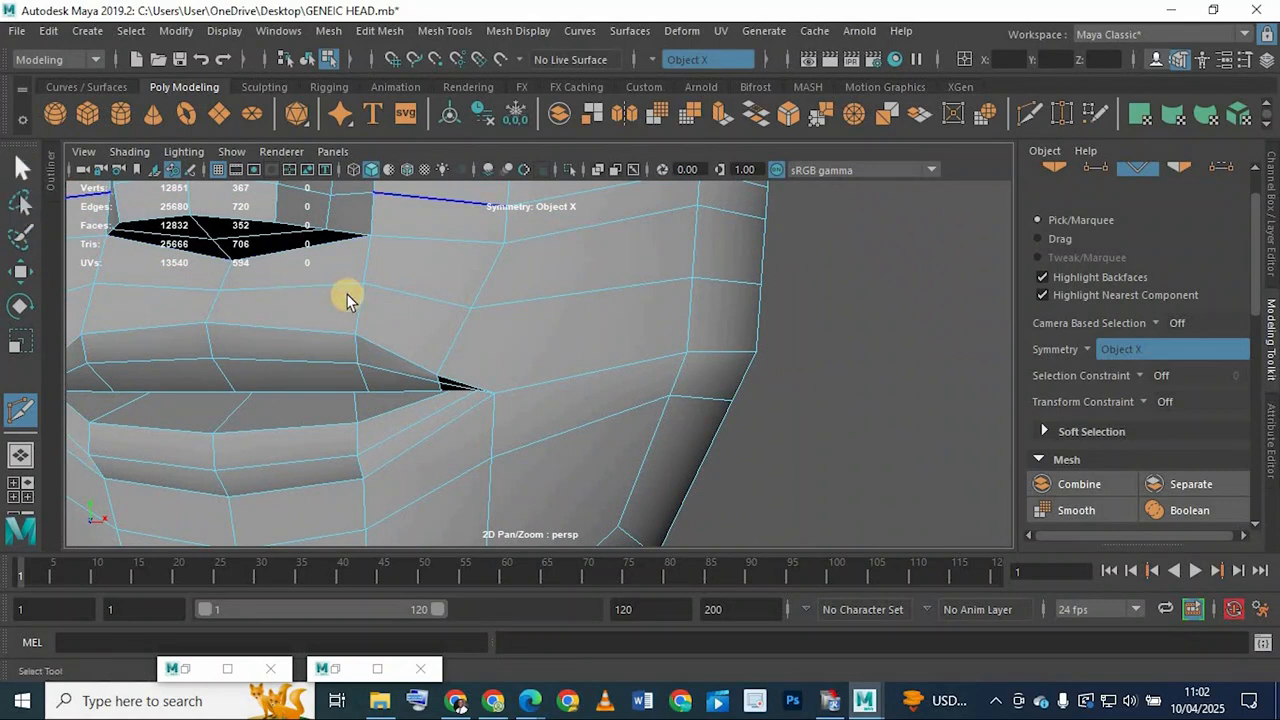
key("q")
mouse_move(350, 288)
right_mouse_down()
mouse_move(342, 258)
mouse_move(348, 296)
right_mouse_up()
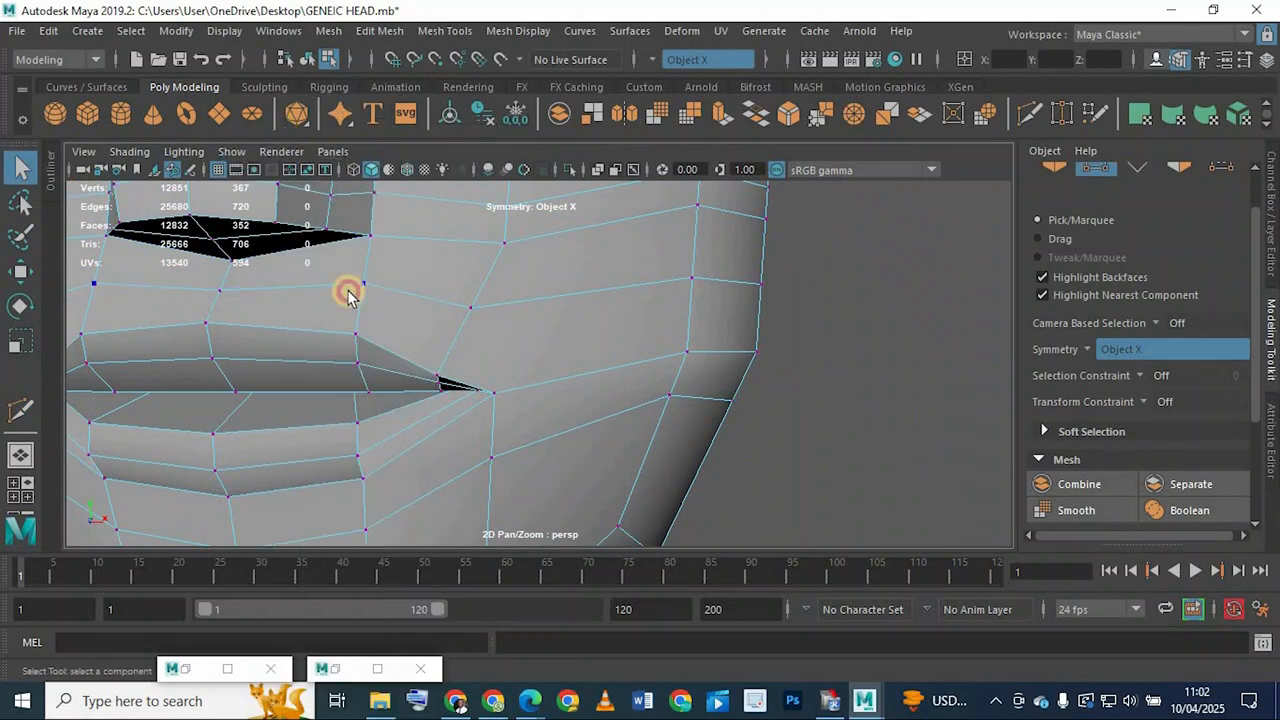
left_click_drag(370, 286, 274, 280, "alt")
scroll(272, 370, "up", 4)
middle_click_drag(270, 386, 457, 403, "alt")
middle_click_drag(186, 212, 330, 370, "alt")
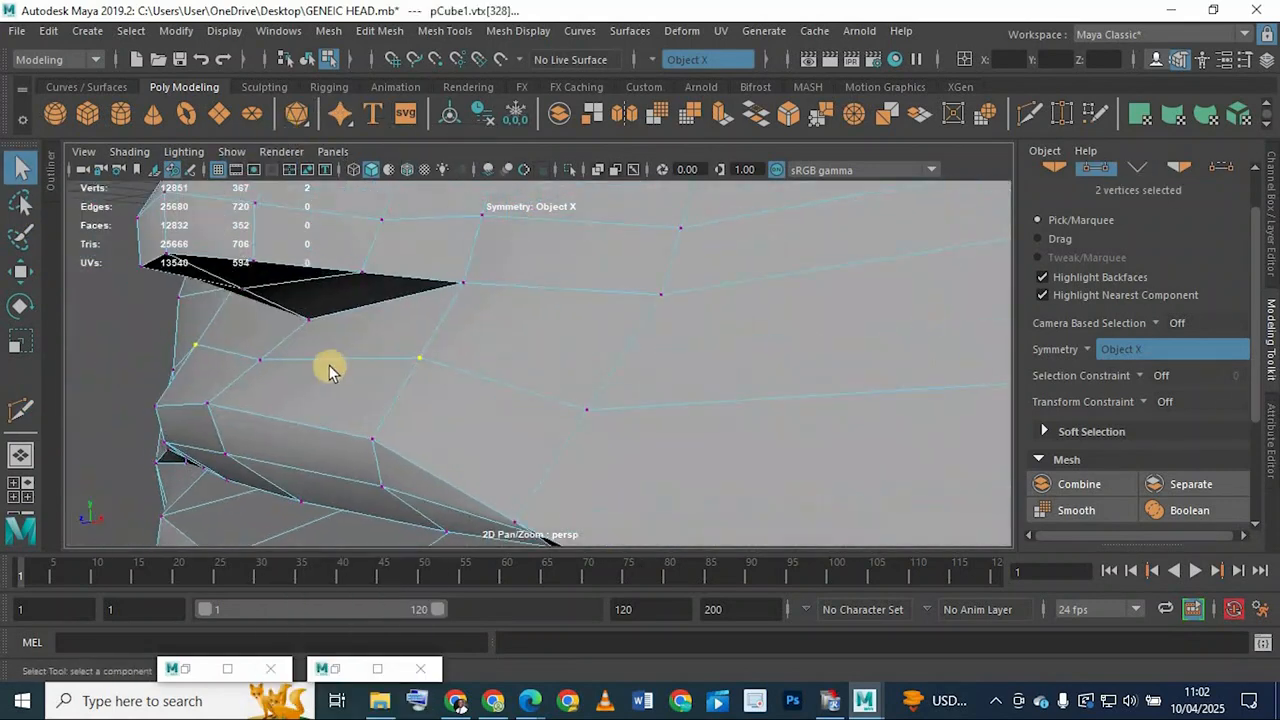
left_click_drag(258, 356, 122, 335, "alt")
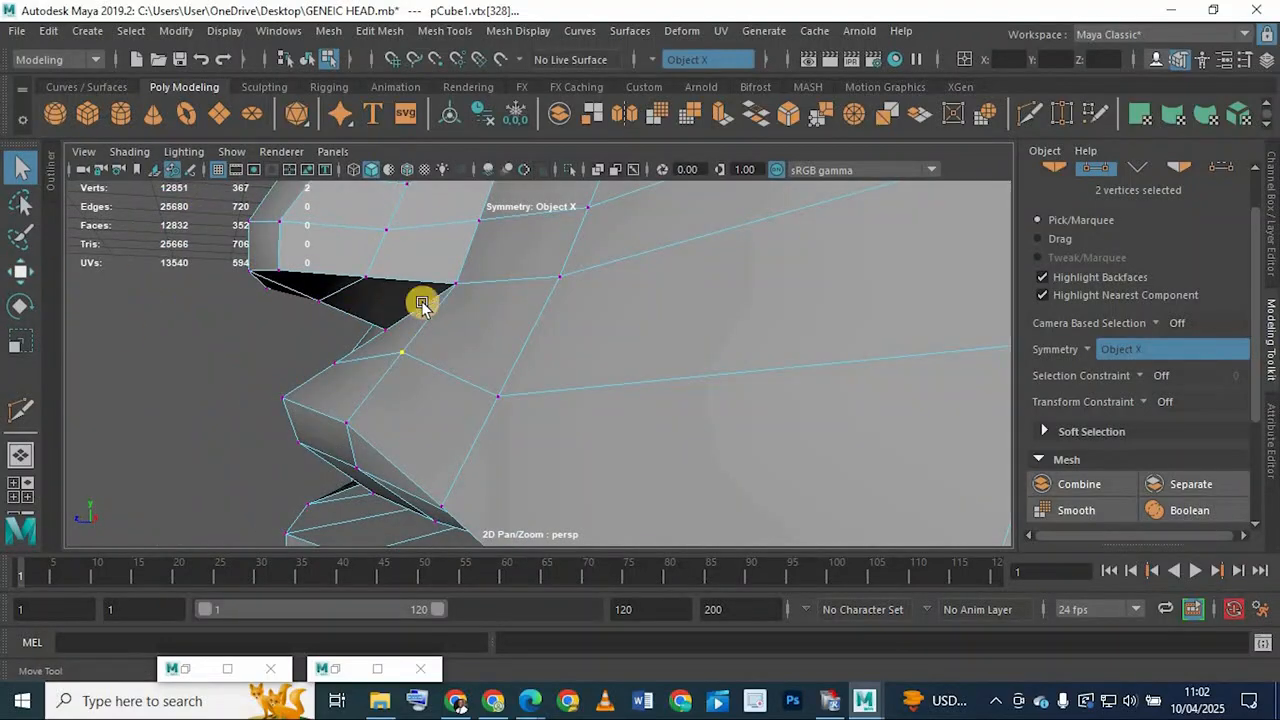
key("w")
left_click_drag(416, 272, 435, 308)
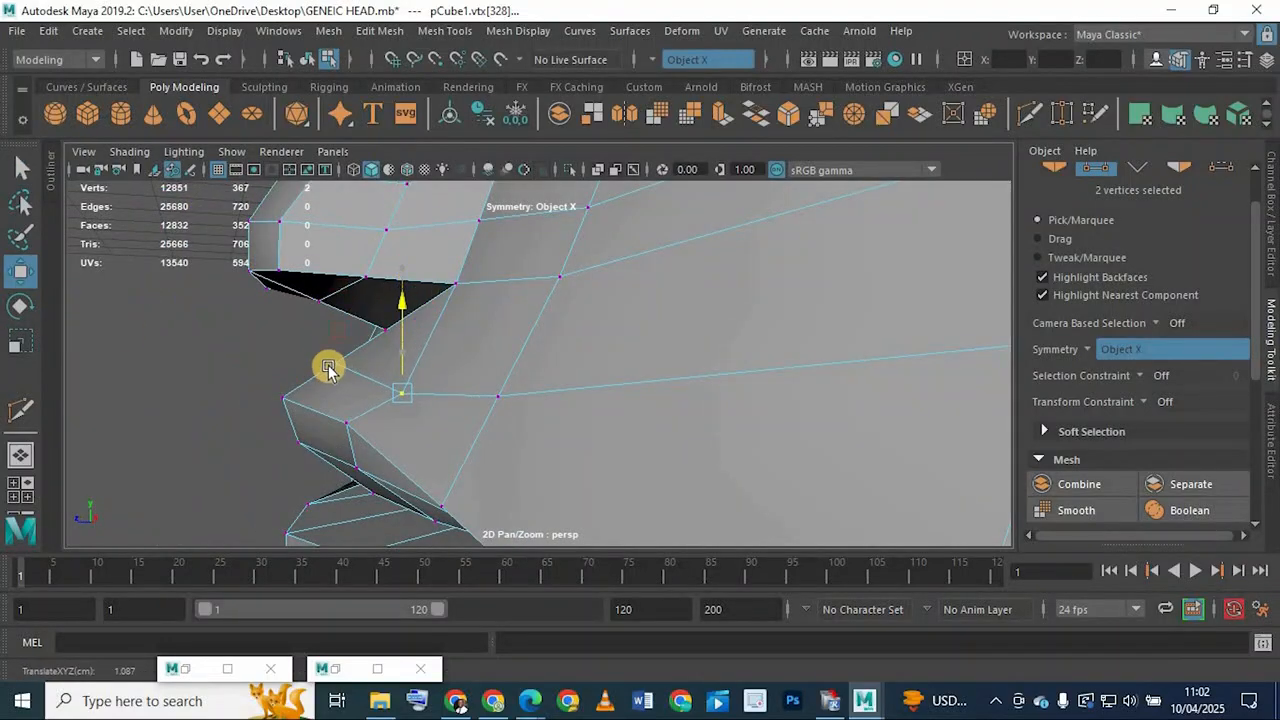
left_click(334, 318)
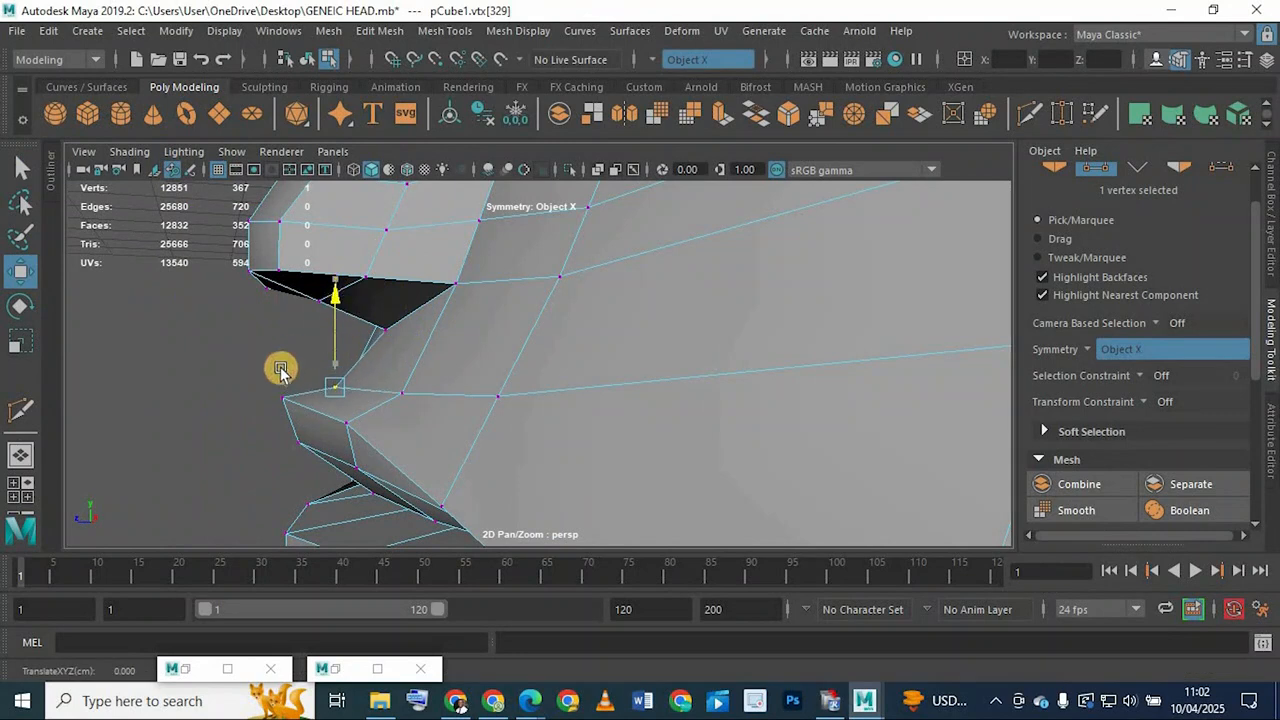
left_click_drag(265, 378, 325, 295)
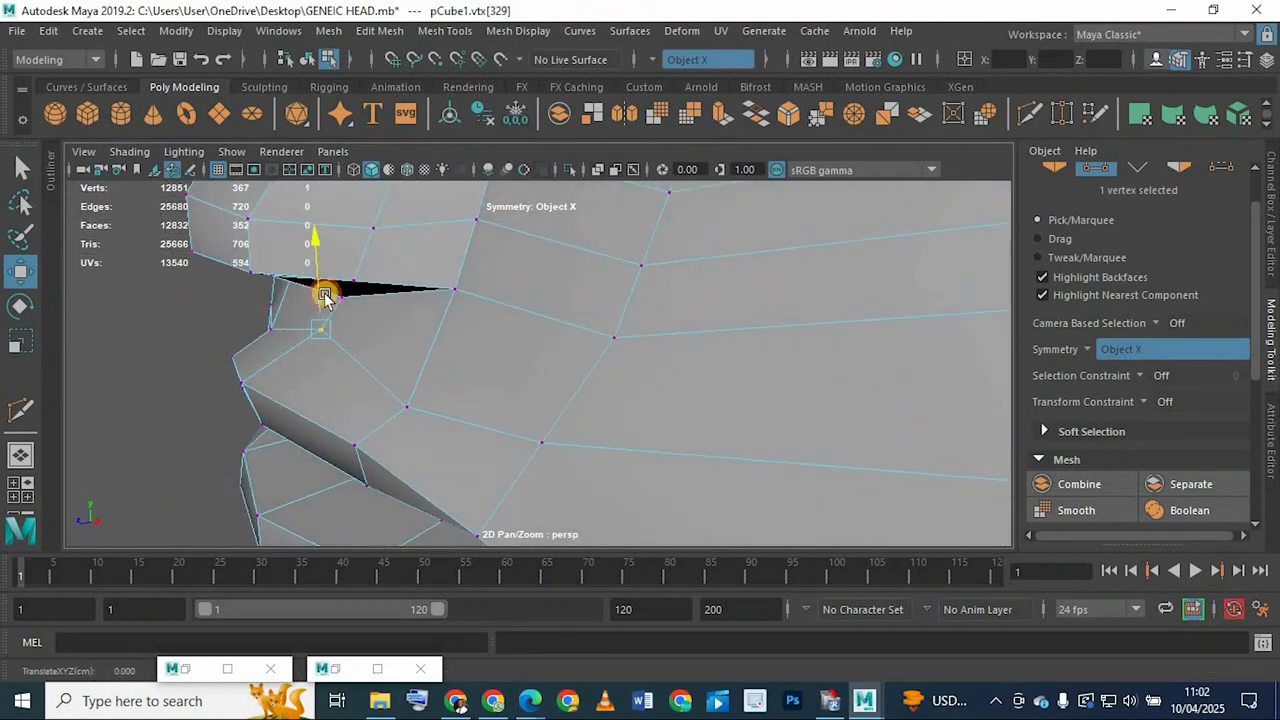
Check the smoothed upper lip, and shift the paired side vertices of the loop above it slightly back along Z
left_click_drag(404, 313, 605, 309, "alt")
key("3")
right_click_drag(590, 318, 451, 323, "alt")
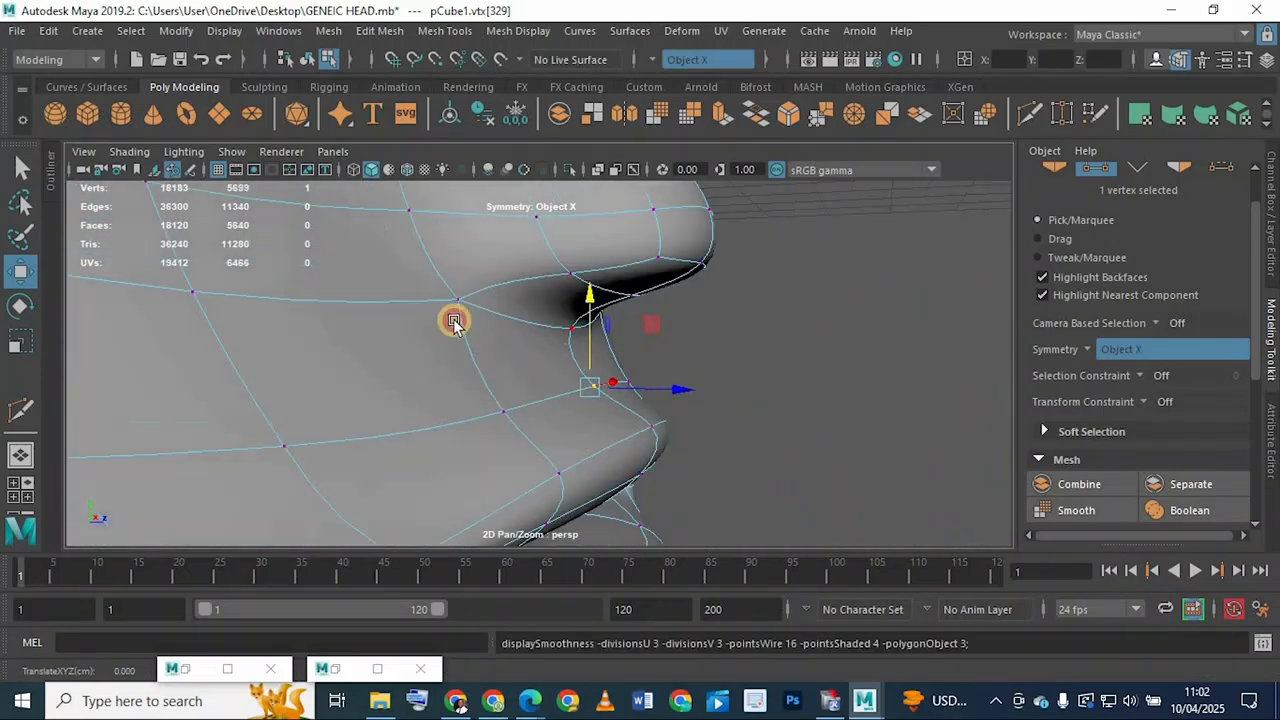
left_click_drag(451, 323, 322, 387, "alt")
scroll(322, 387, "up", 2)
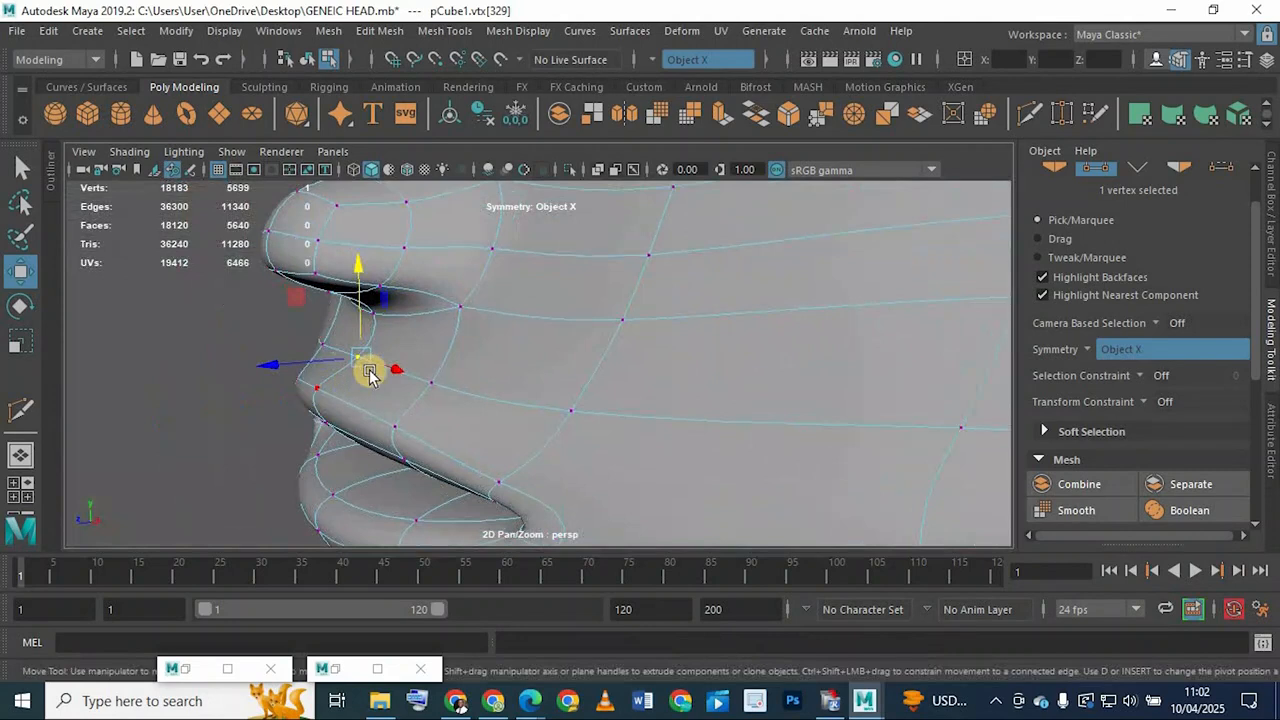
key("1")
left_click_drag(388, 300, 451, 393, "alt")
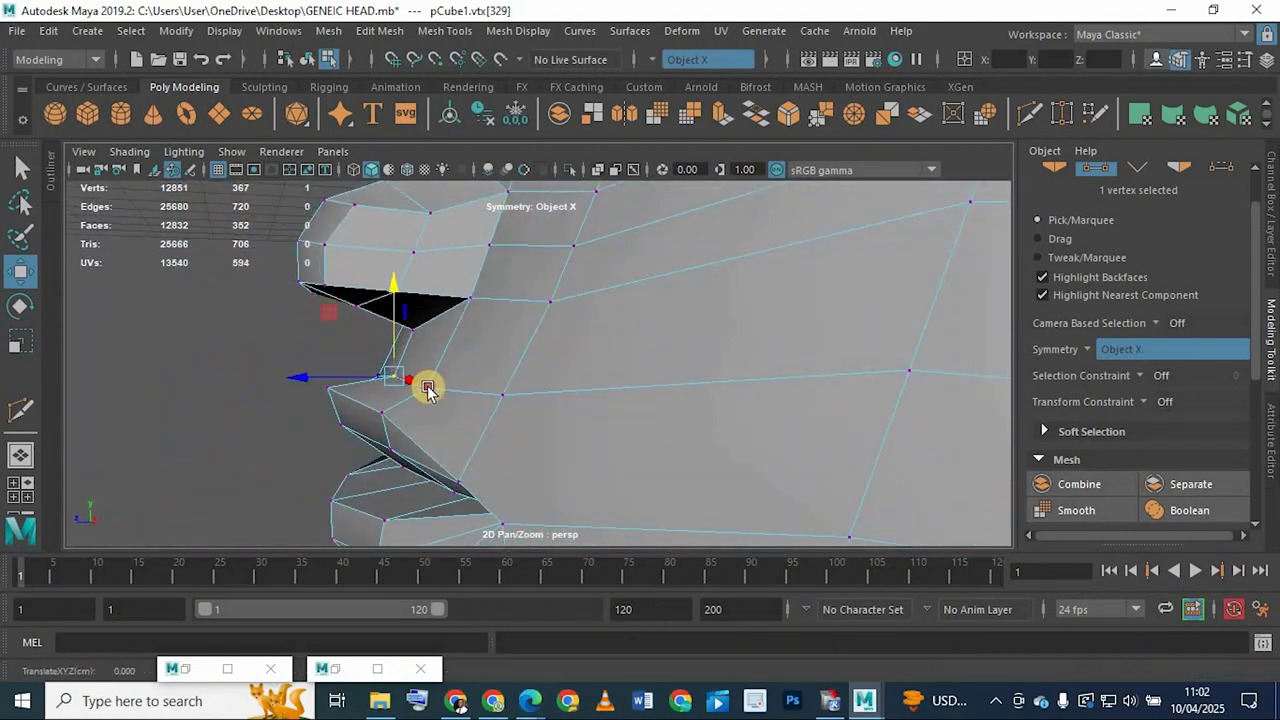
left_click(428, 388)
left_click_drag(352, 386, 360, 384)
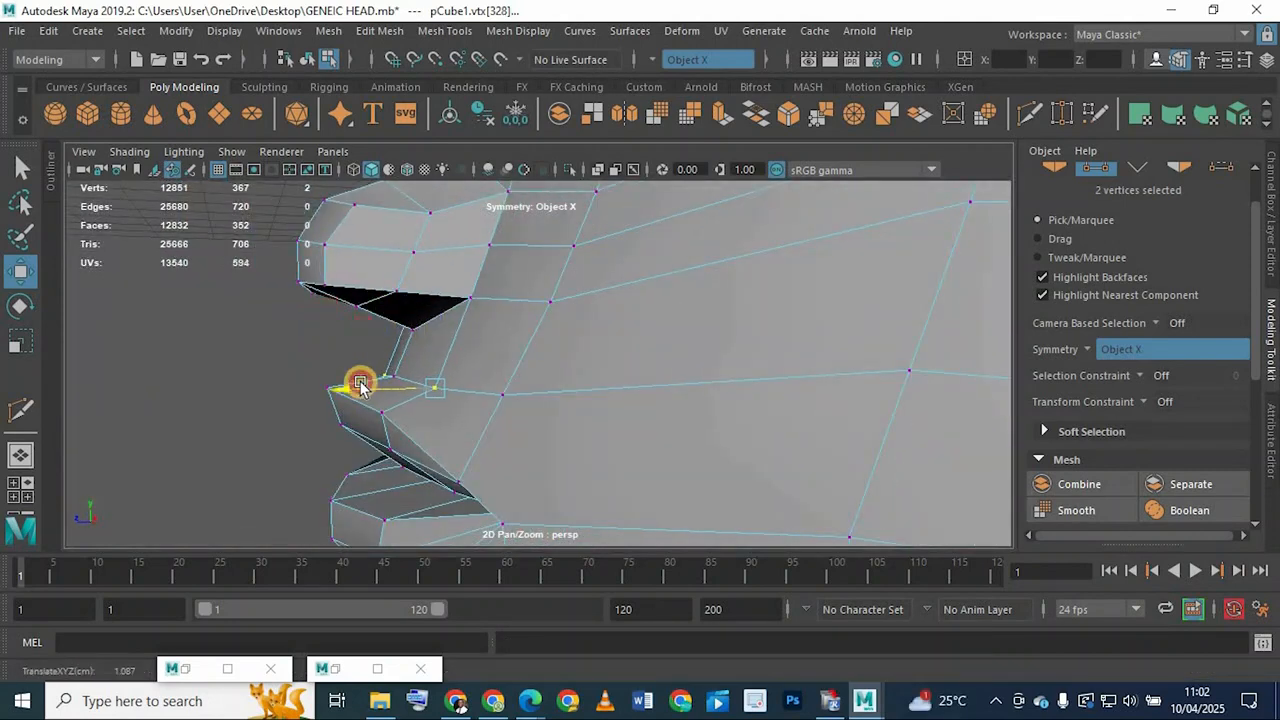
Cut a symmetric edge around each mouth corner with Multi-Cut, from the vertex above through the cheek edge to the vertex below
left_click_drag(489, 394, 596, 424, "alt")
middle_click_drag(477, 317, 382, 185, "alt")
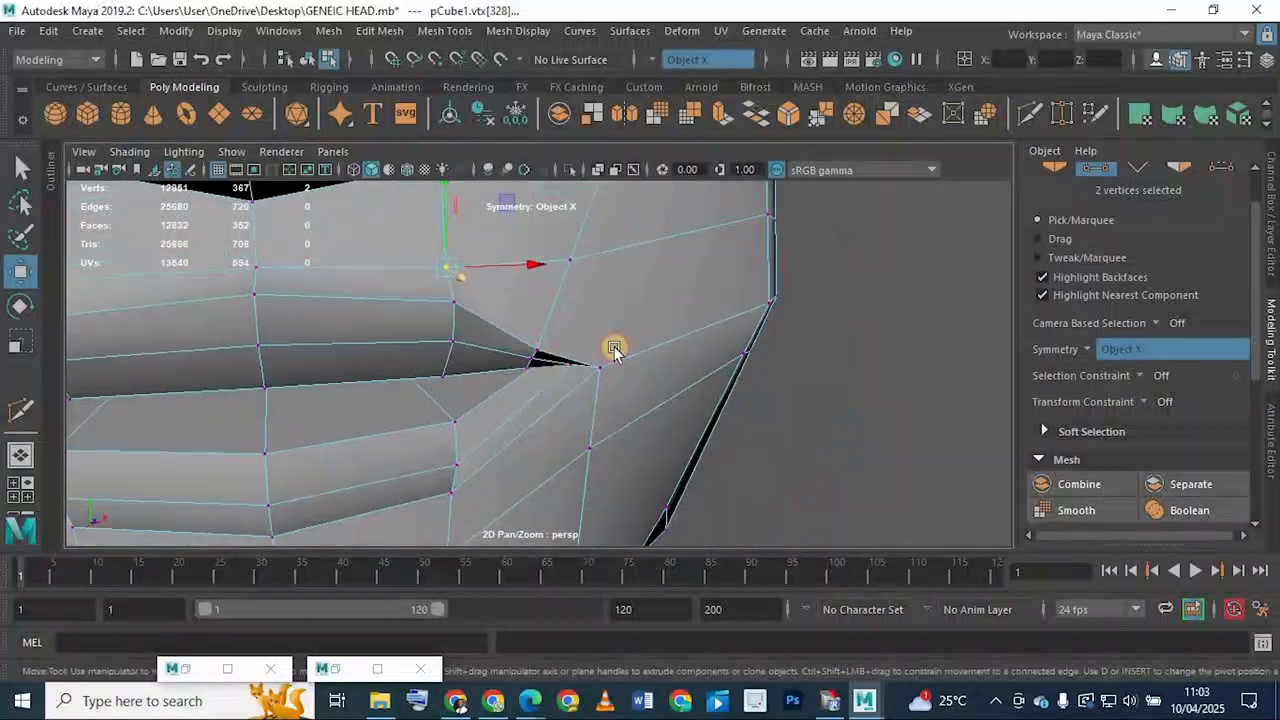
left_click_drag(614, 346, 565, 241, "alt")
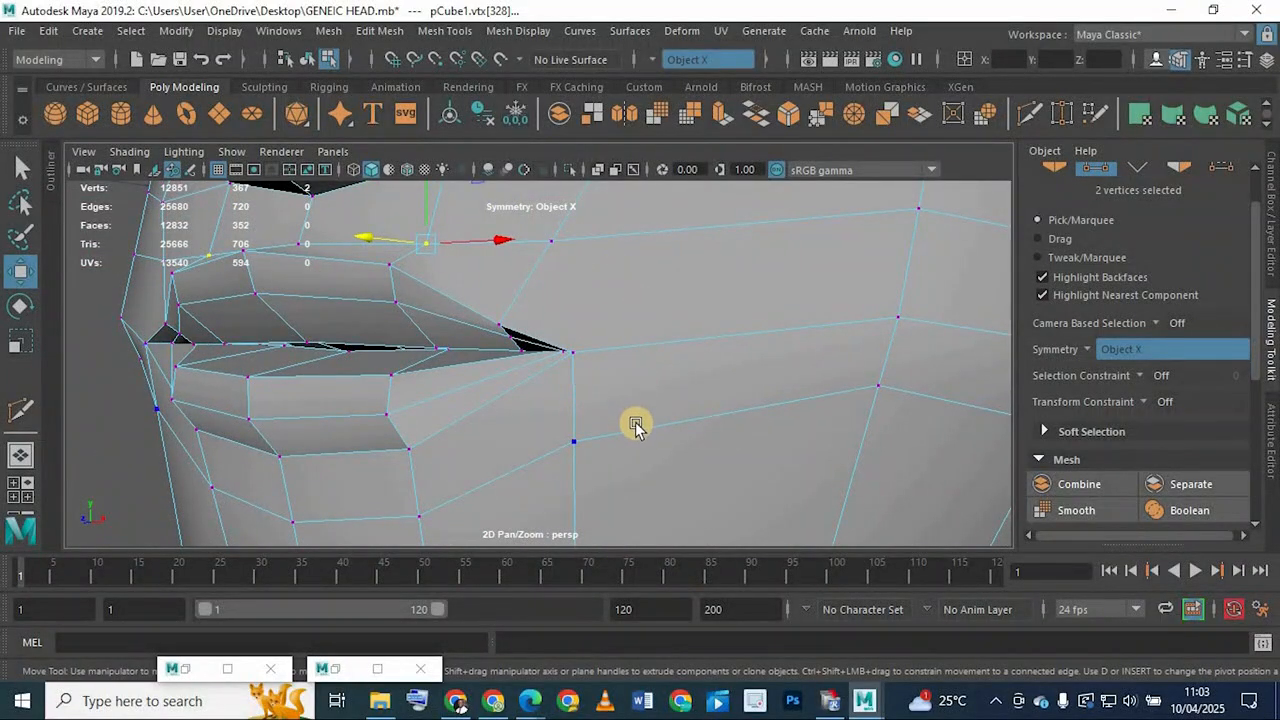
left_click(18, 410)
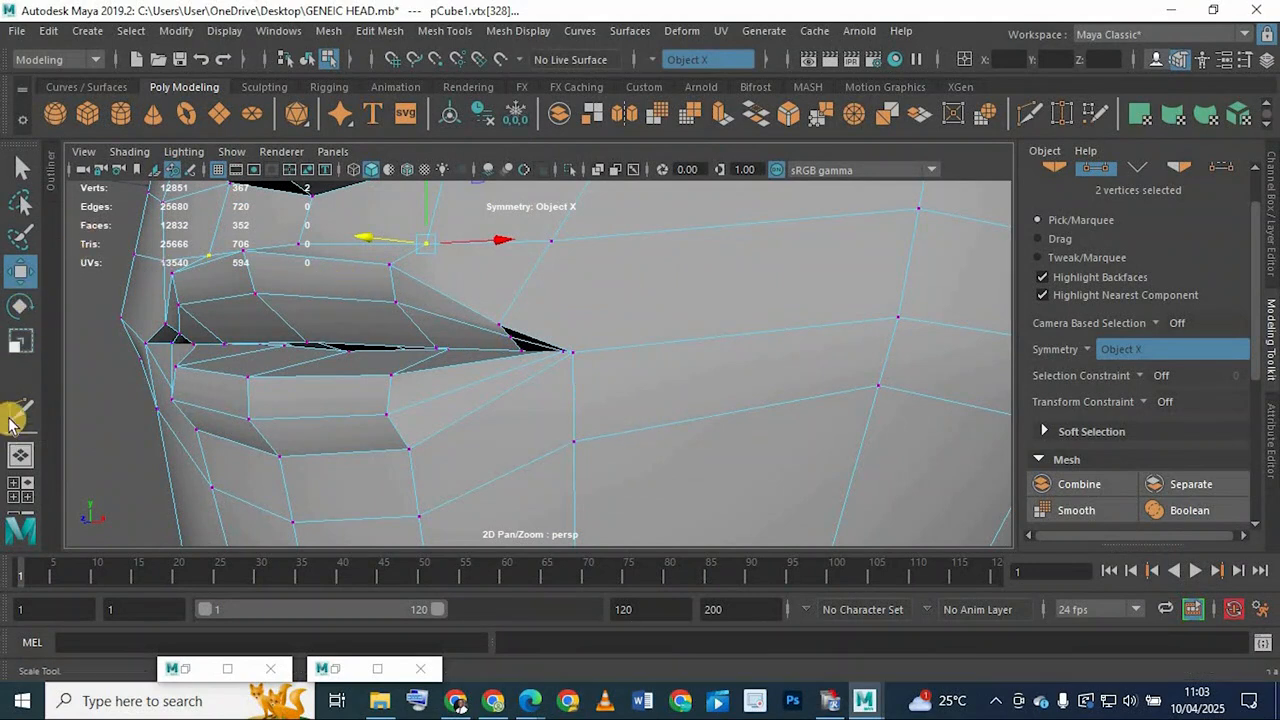
left_click(556, 246)
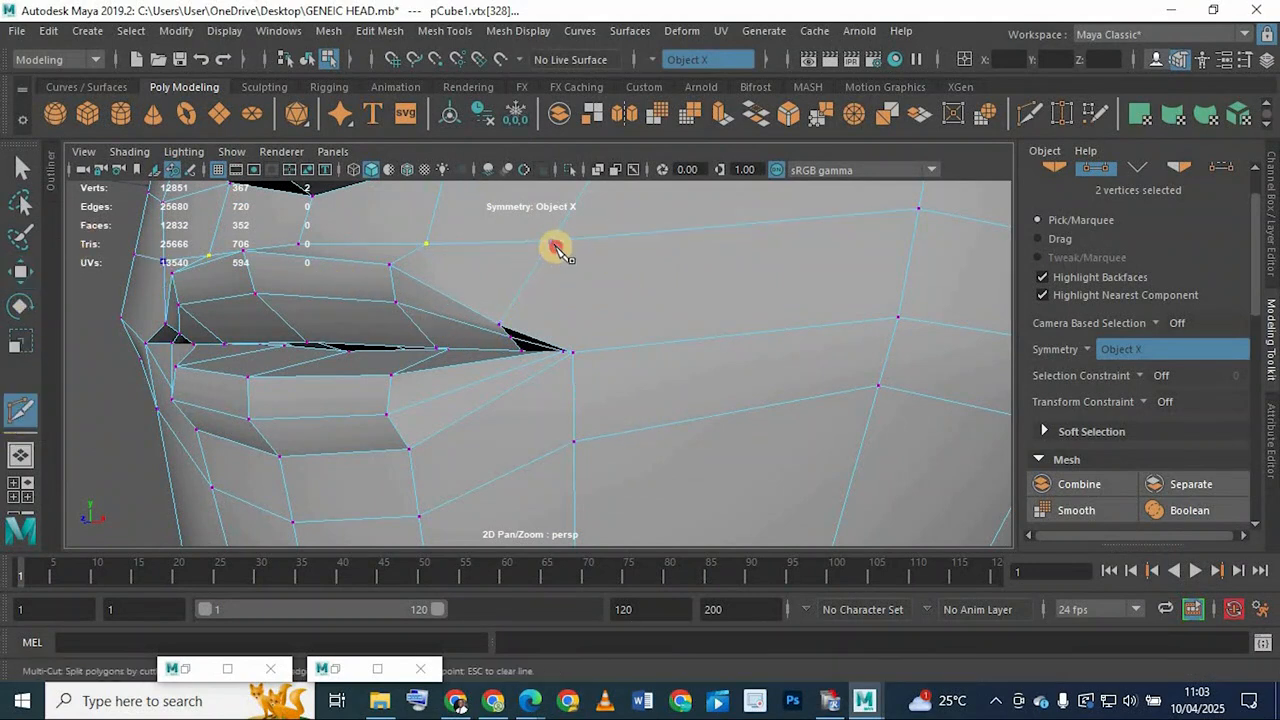
left_click(641, 347)
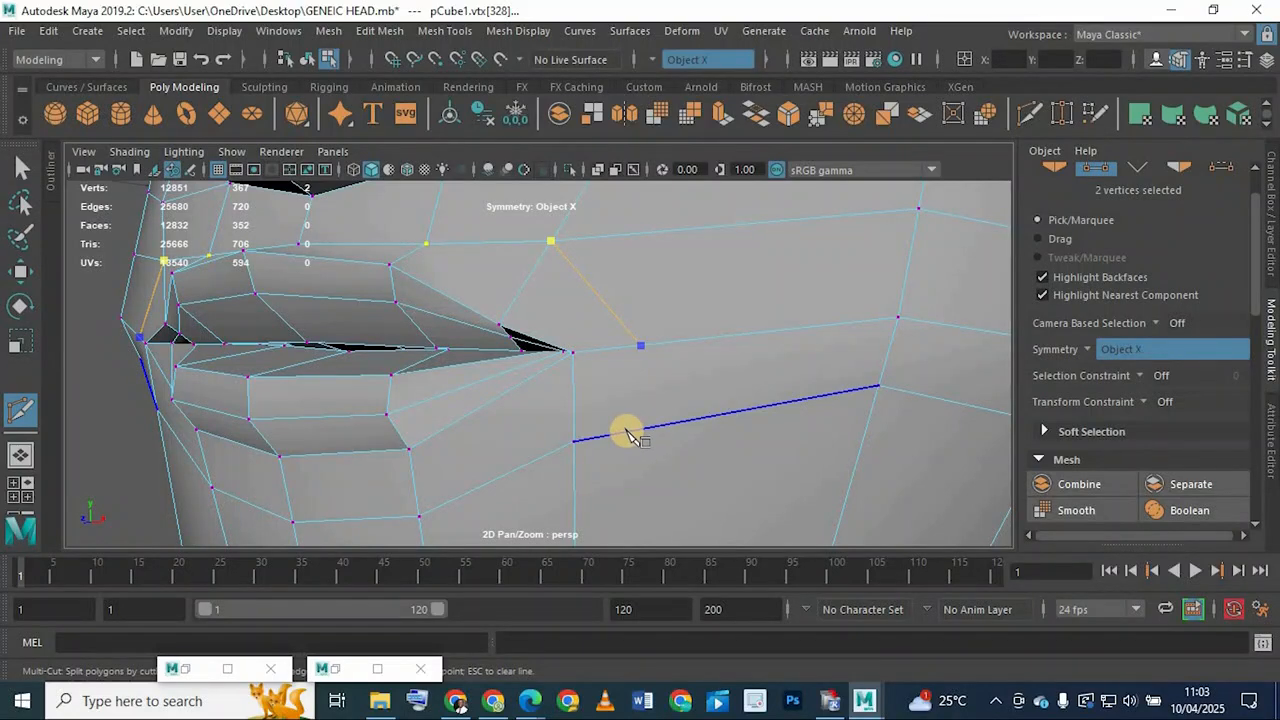
left_click(579, 444)
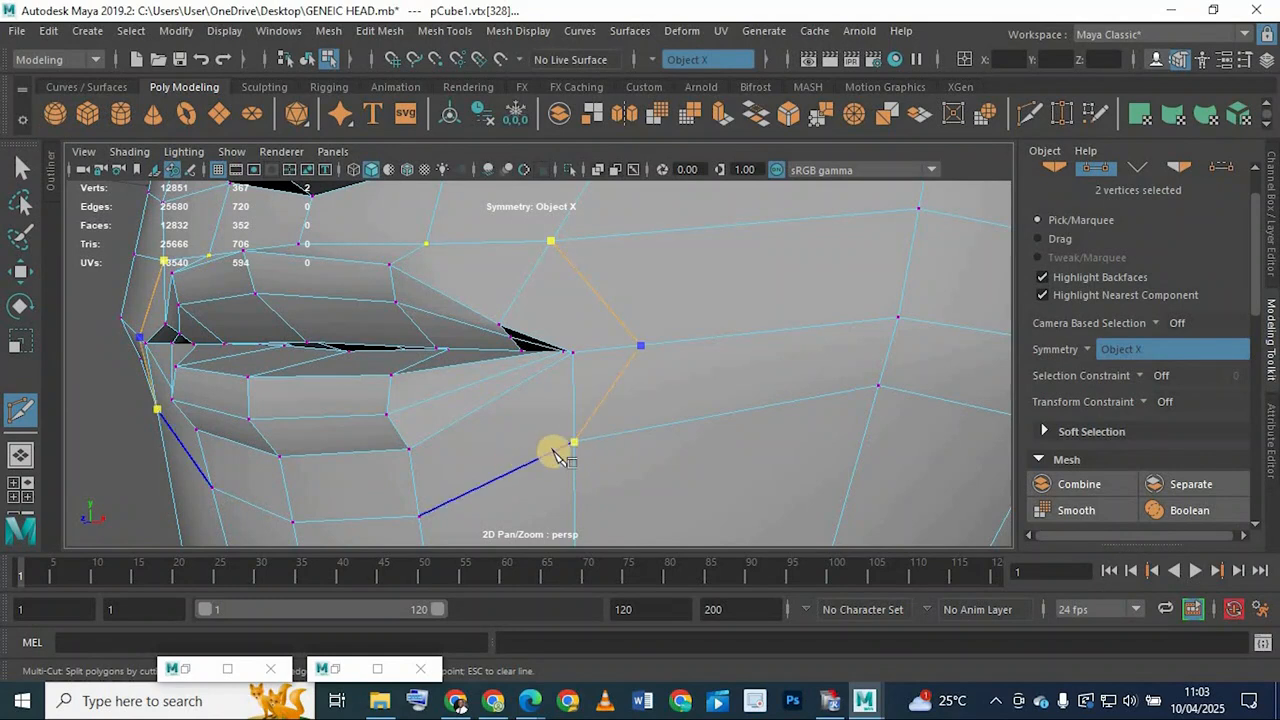
key("Return")
Examine the mouth corner and the new cut around it in smooth preview and in the unsmoothed mesh
left_click_drag(623, 366, 583, 347, "alt")
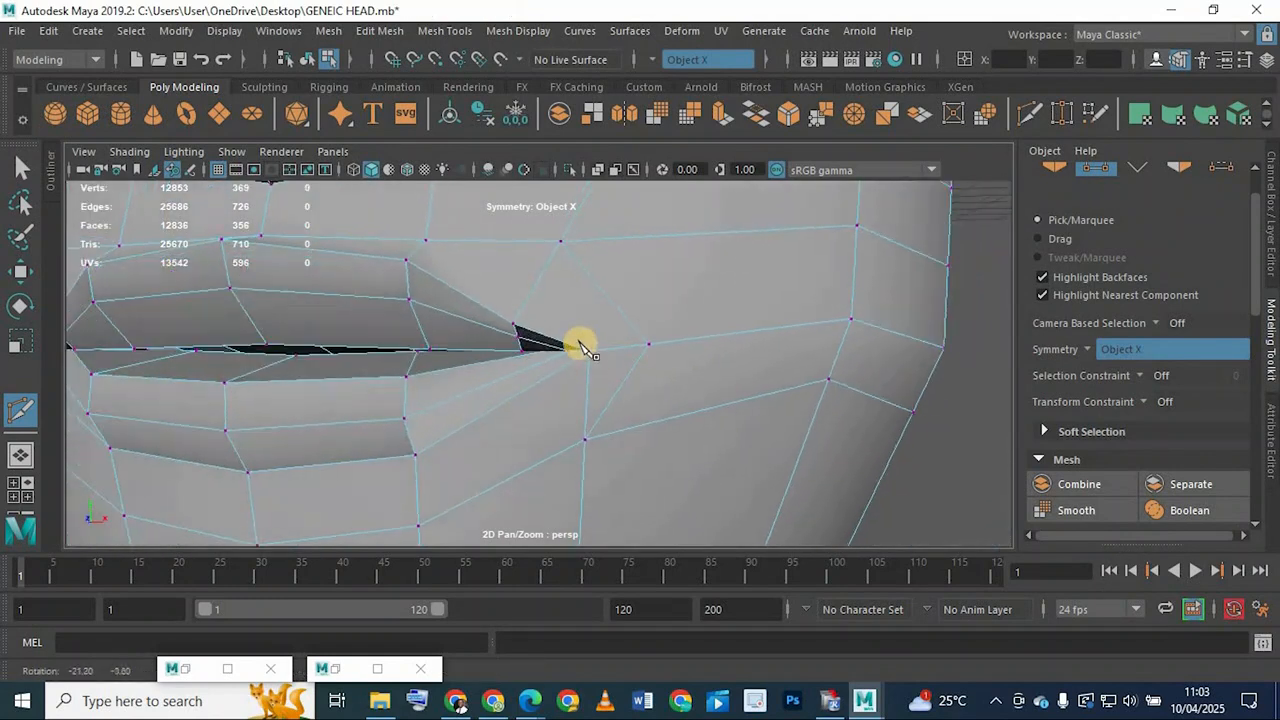
key("3")
left_click_drag(493, 385, 555, 370, "alt")
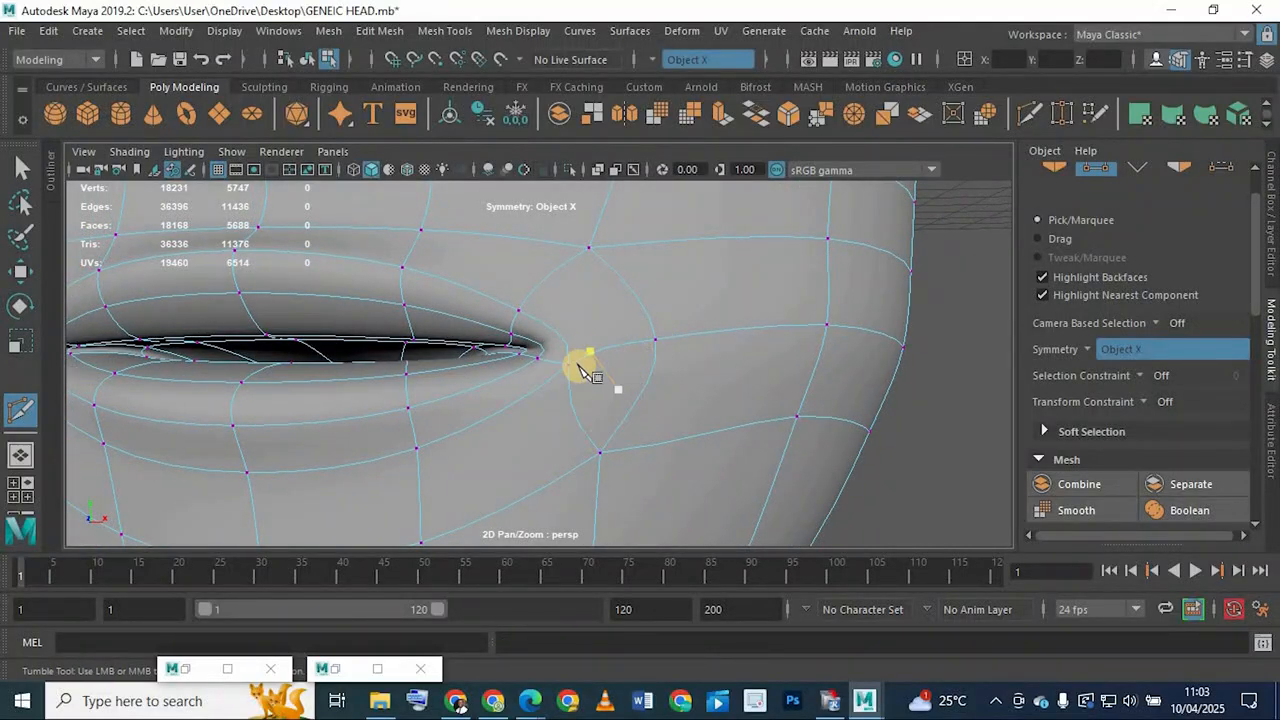
left_click_drag(580, 381, 480, 434, "alt")
key("1")
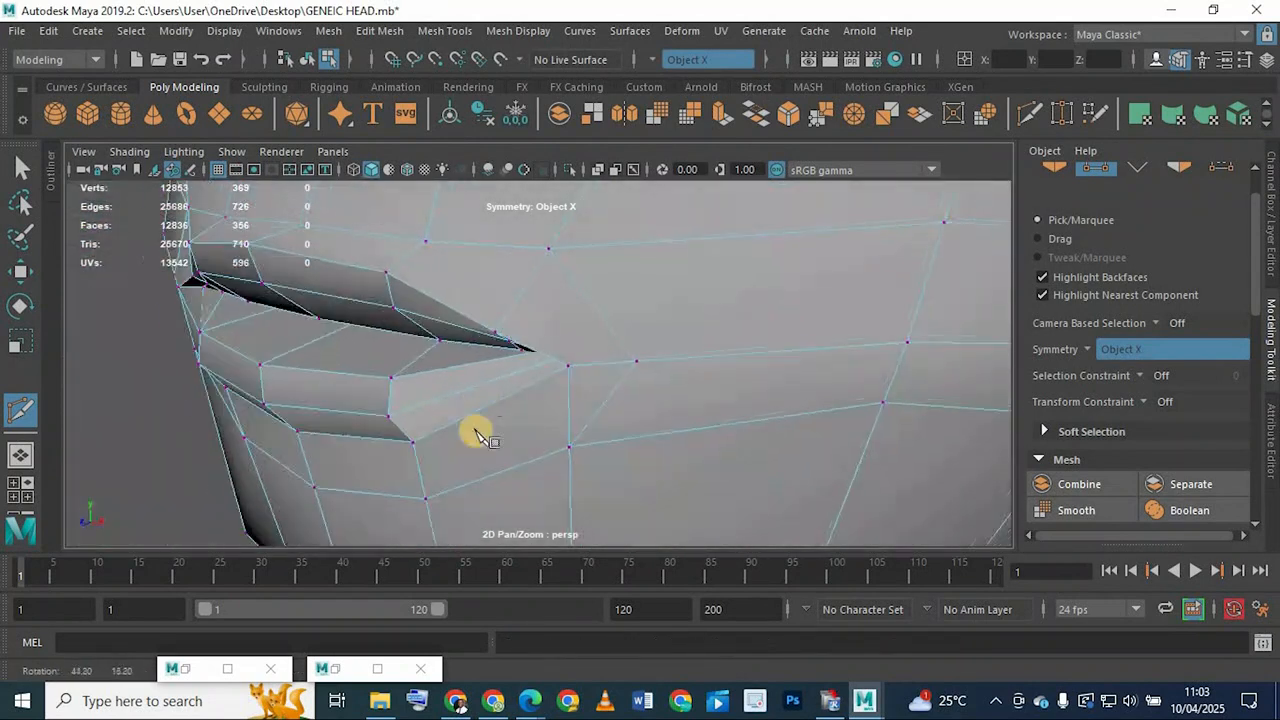
middle_click_drag(471, 330, 533, 410, "alt")
left_click_drag(533, 410, 503, 371, "alt")
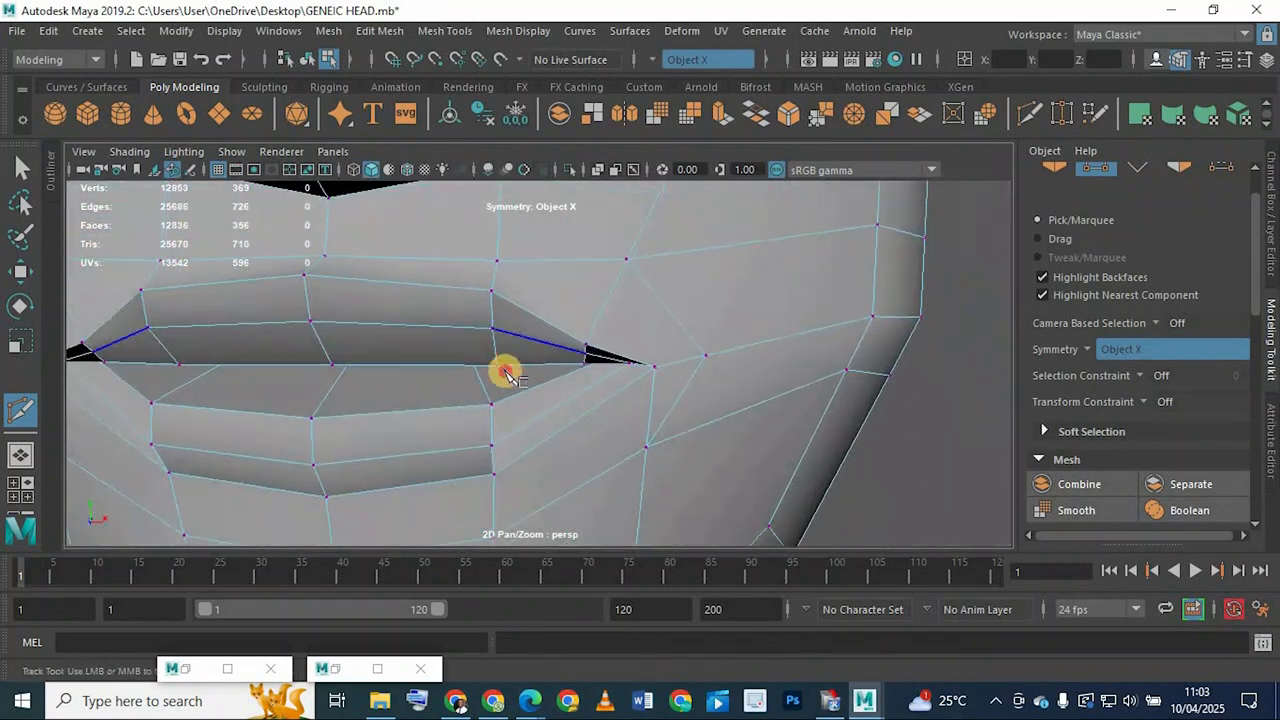
Try an edge loop between the mouth corner and the new cut, and undo both the loop and the cut
left_click(15, 400)
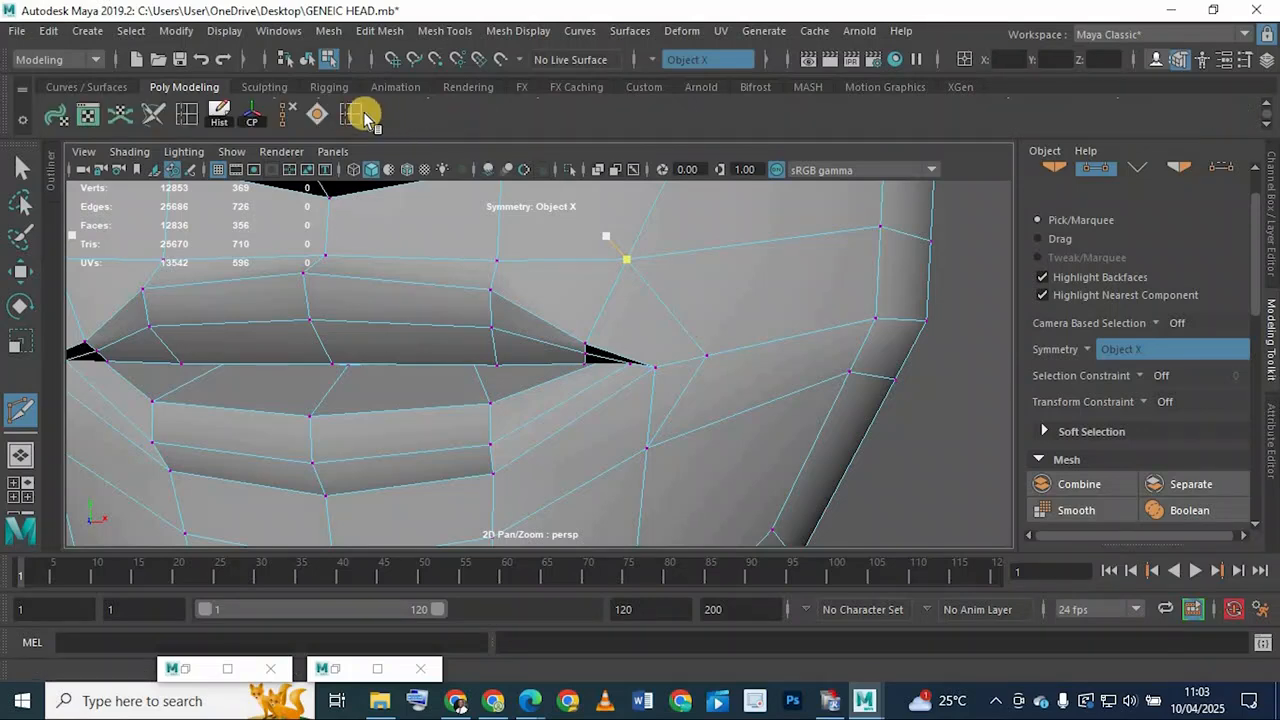
left_click(613, 296)
key("ctrl+z")
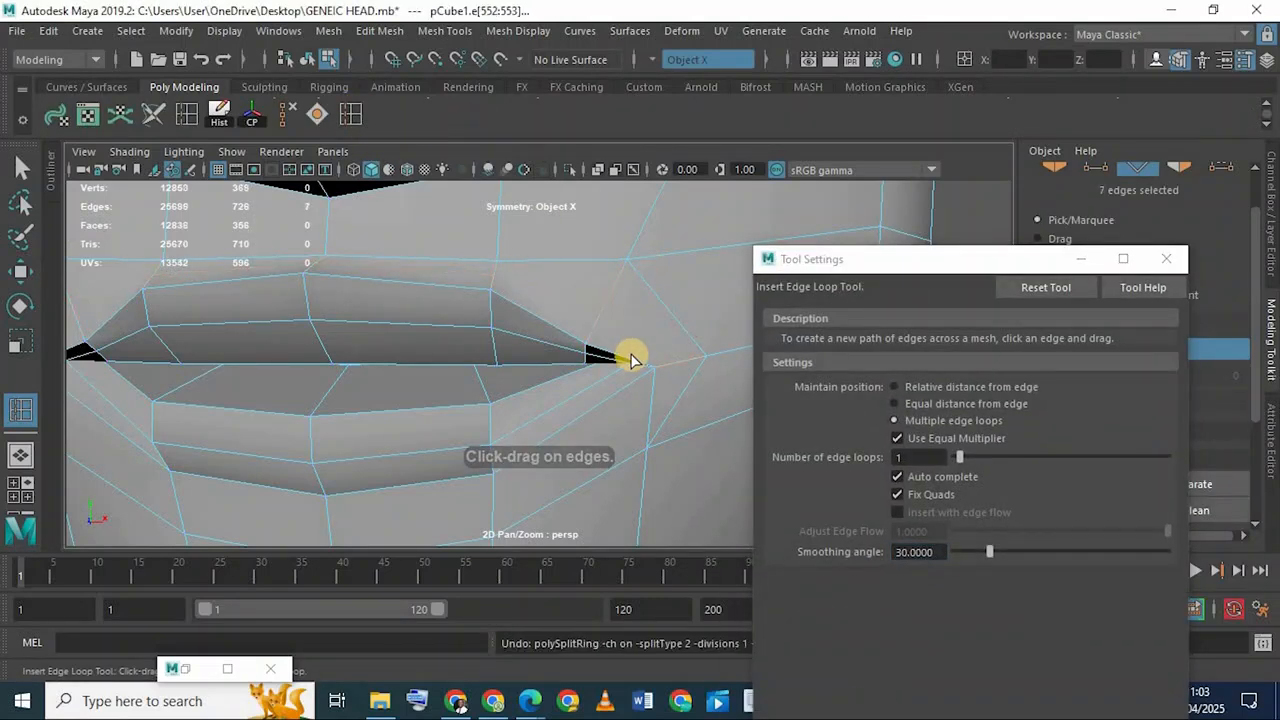
left_click(1075, 252)
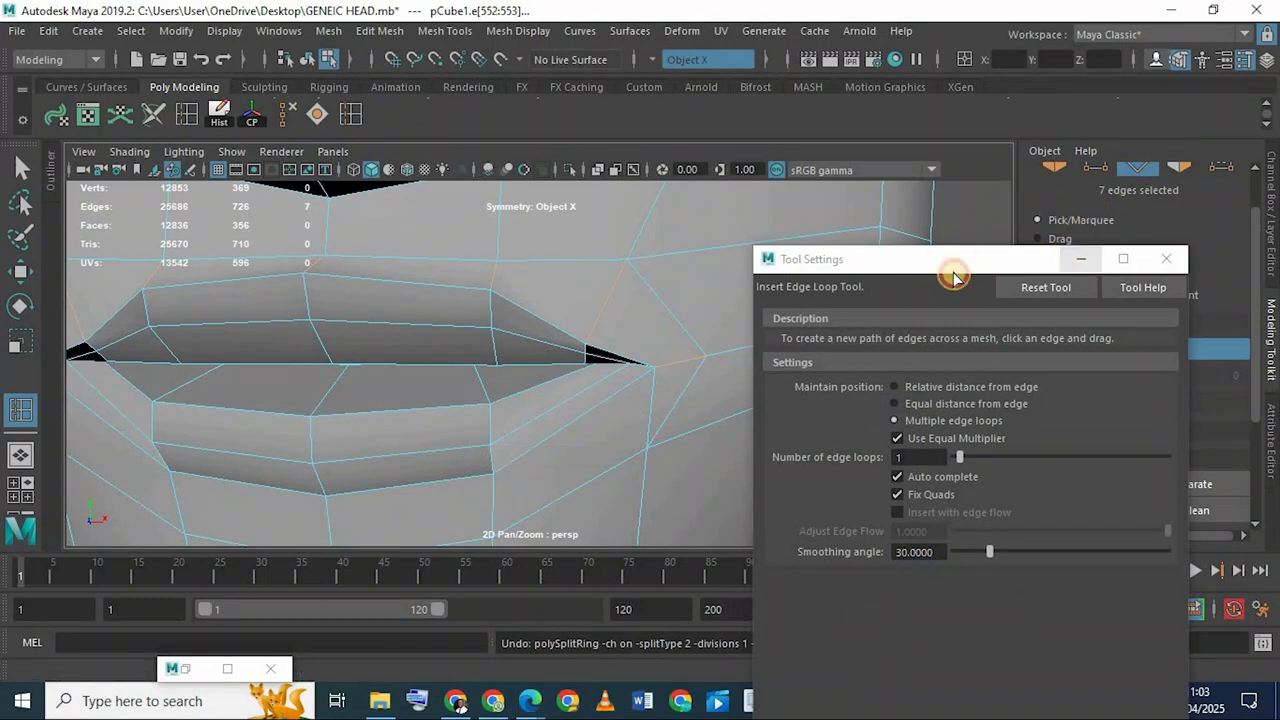
left_click_drag(677, 330, 608, 372, "alt")
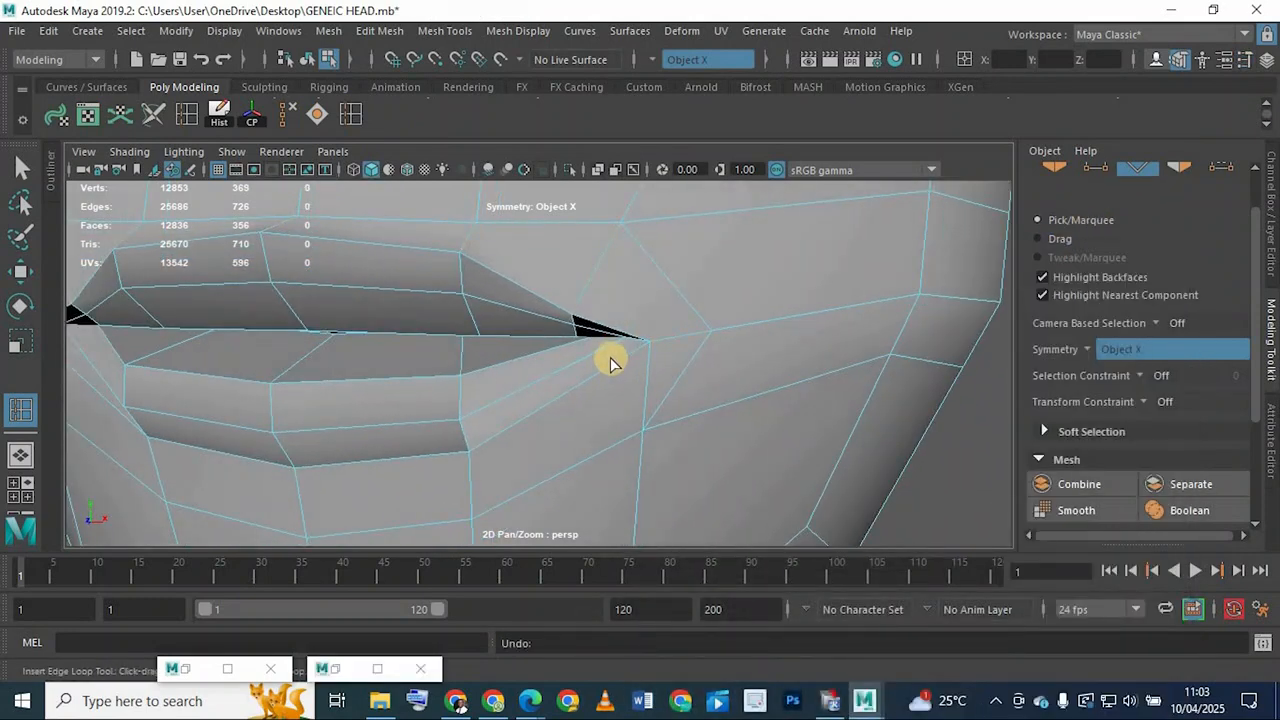
key("ctrl+z")
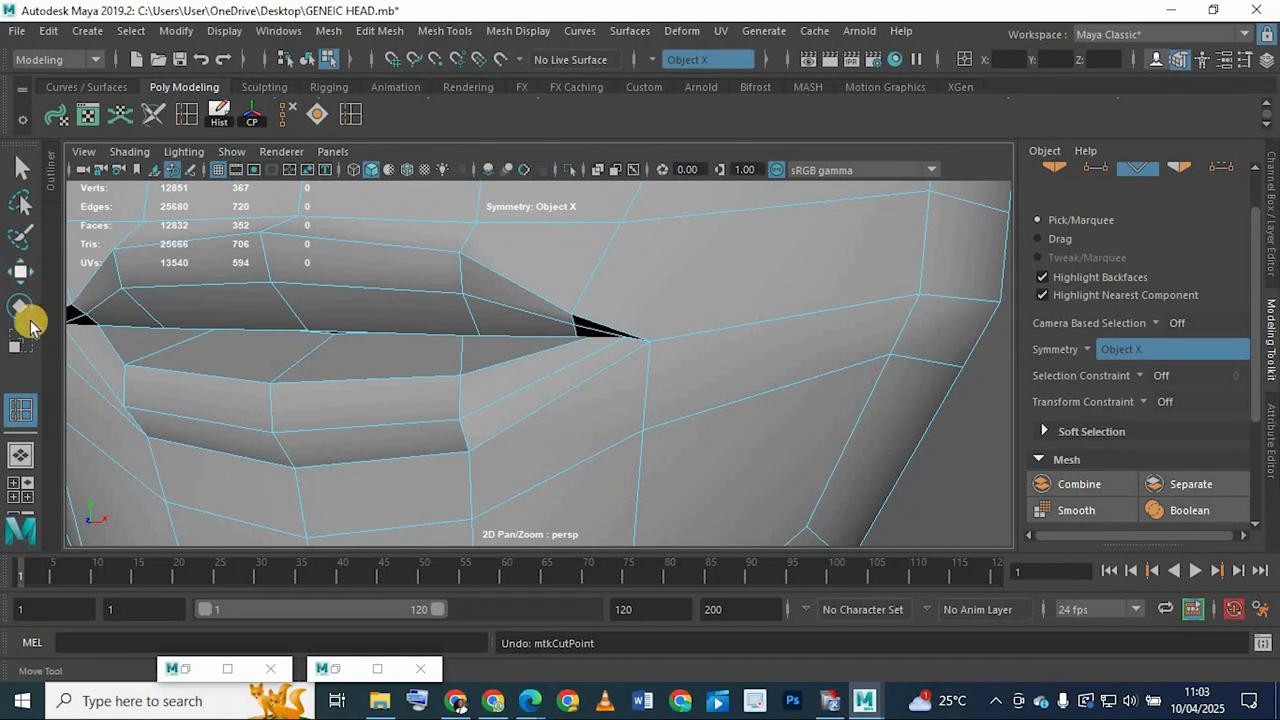
Cut a symmetric edge with Multi-Cut from the vertex above each mouth corner through the cheek edge onto the edge below it
double_click(19, 411)
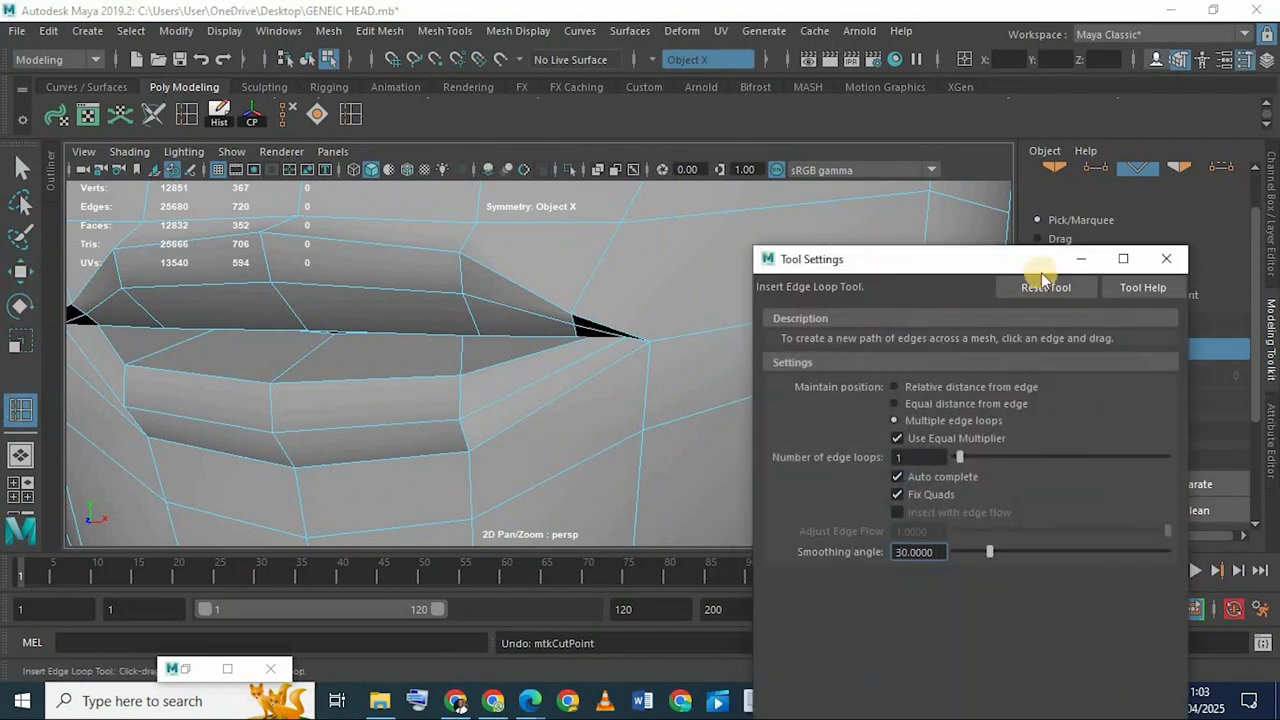
left_click(1082, 258)
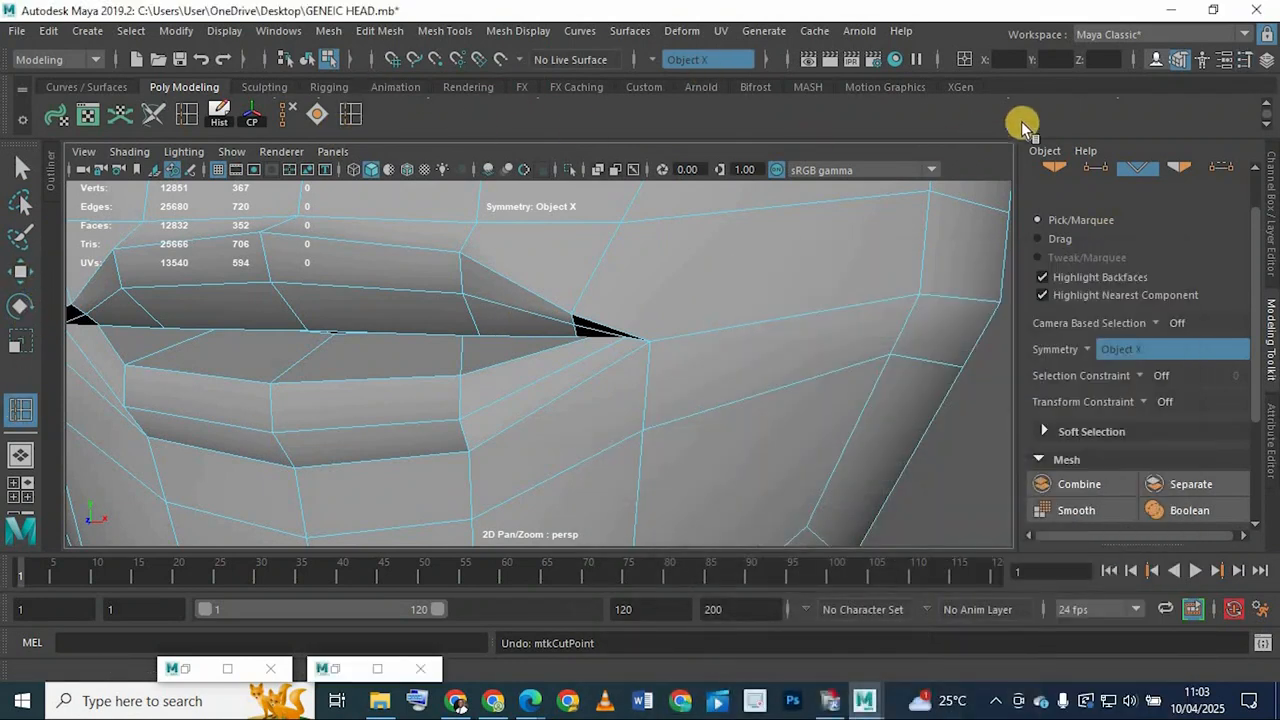
left_click(988, 125)
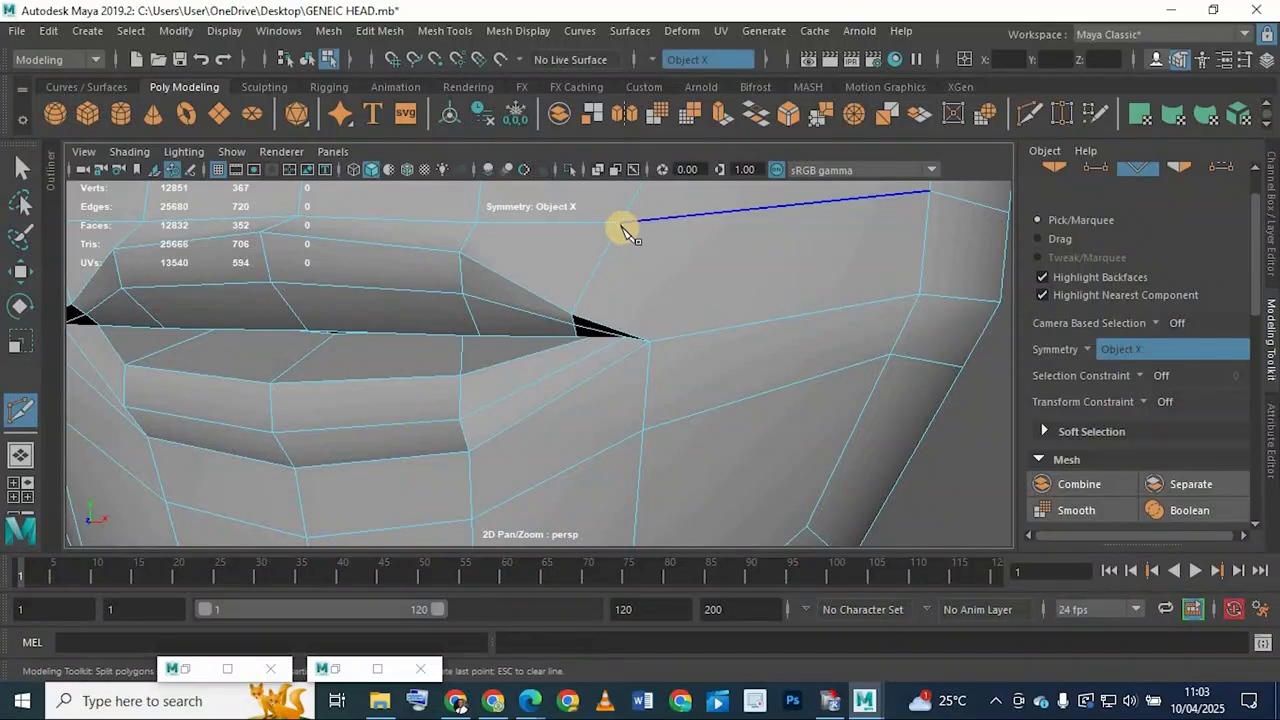
left_click(621, 222)
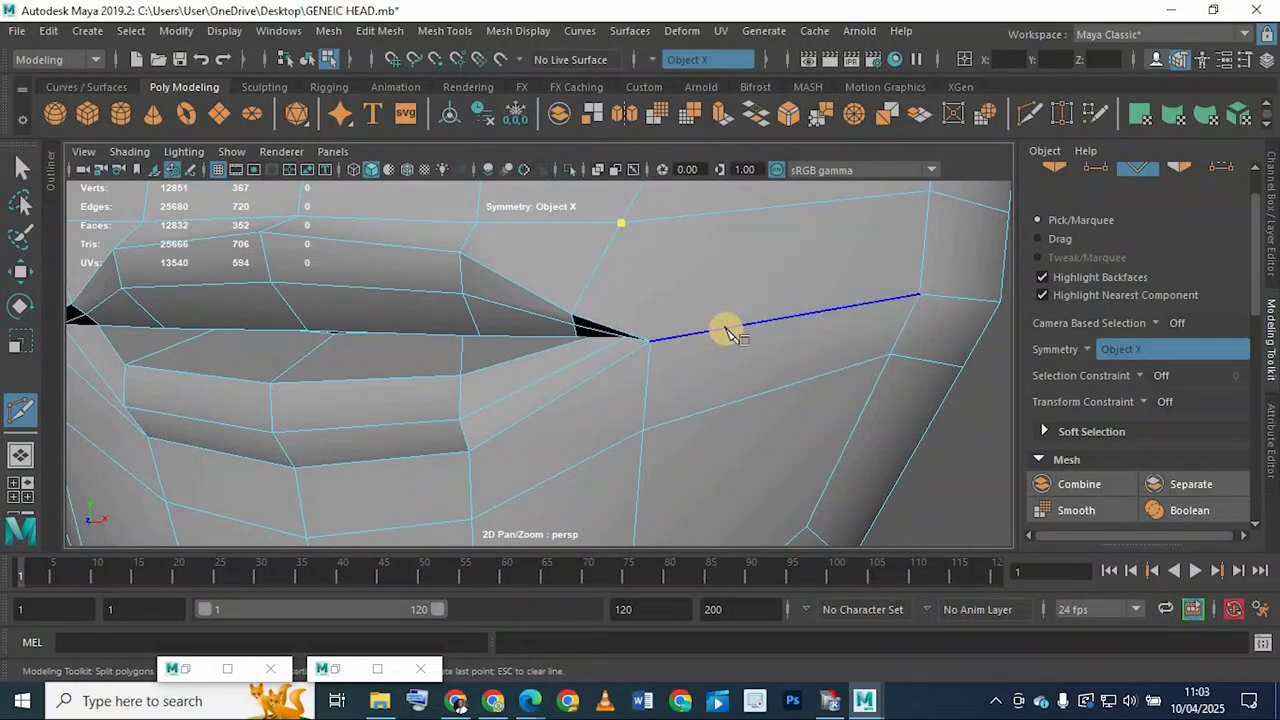
left_click(731, 370)
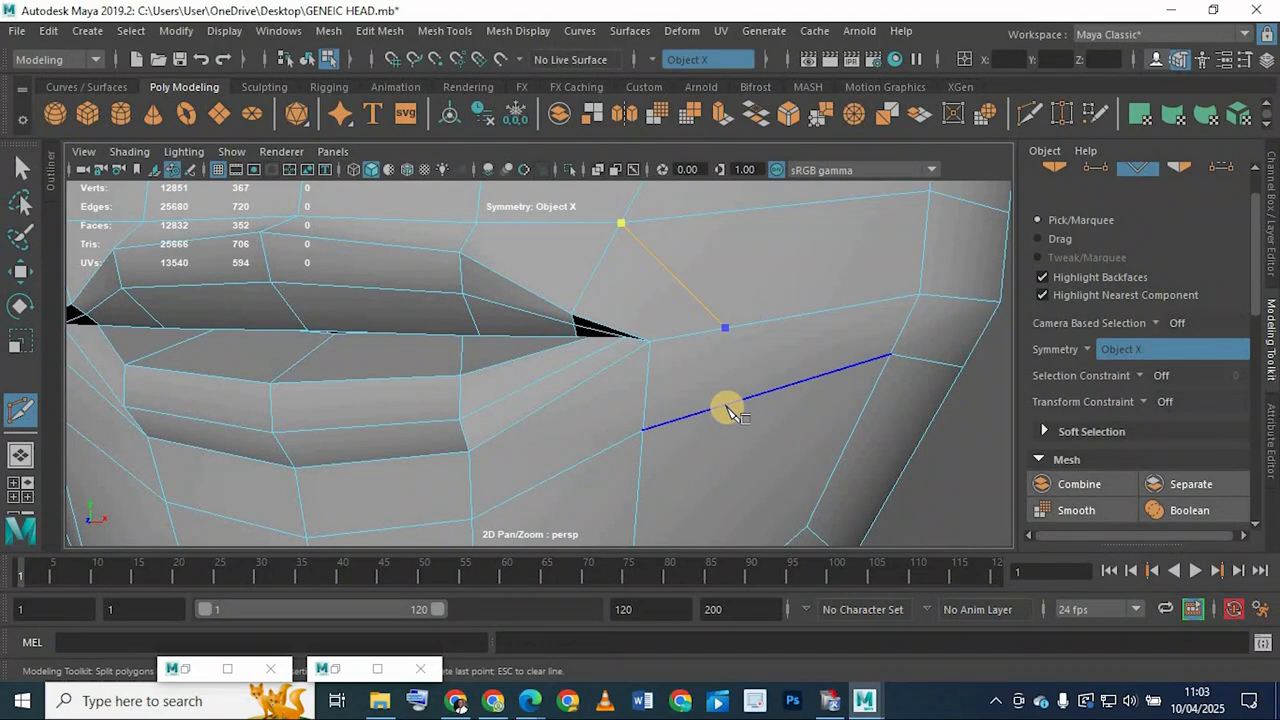
left_click(727, 406)
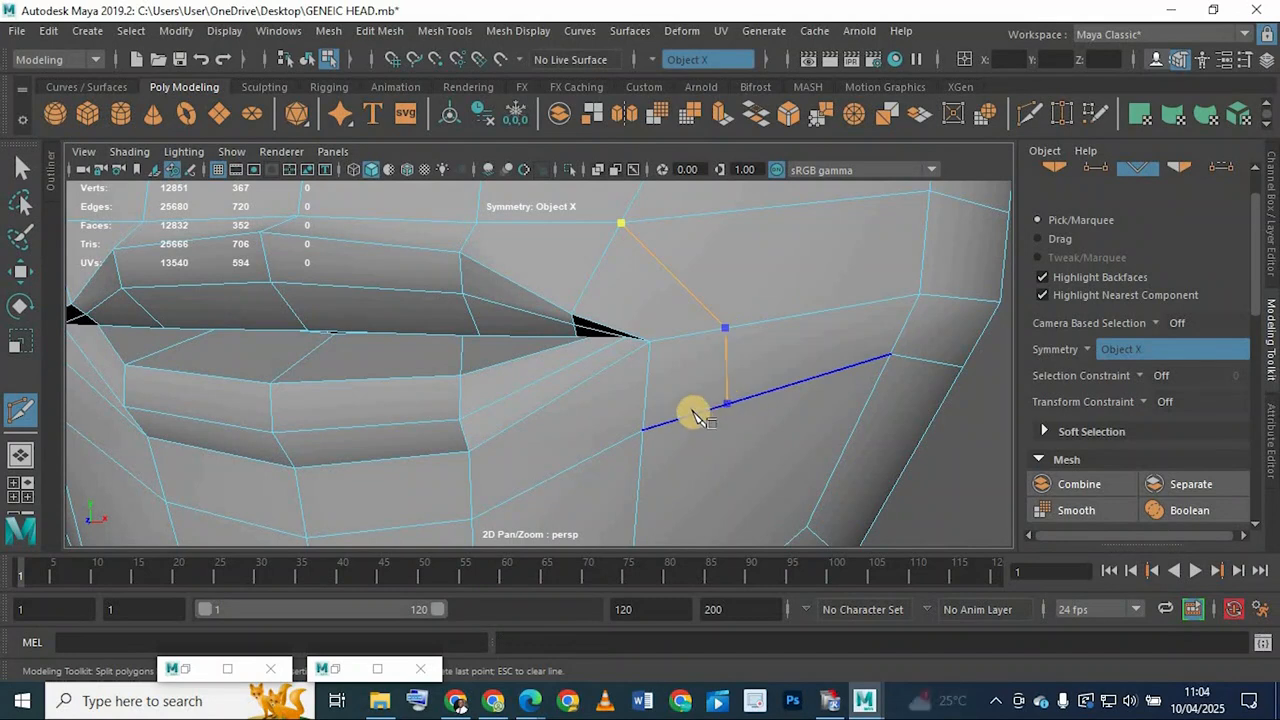
key("Return")
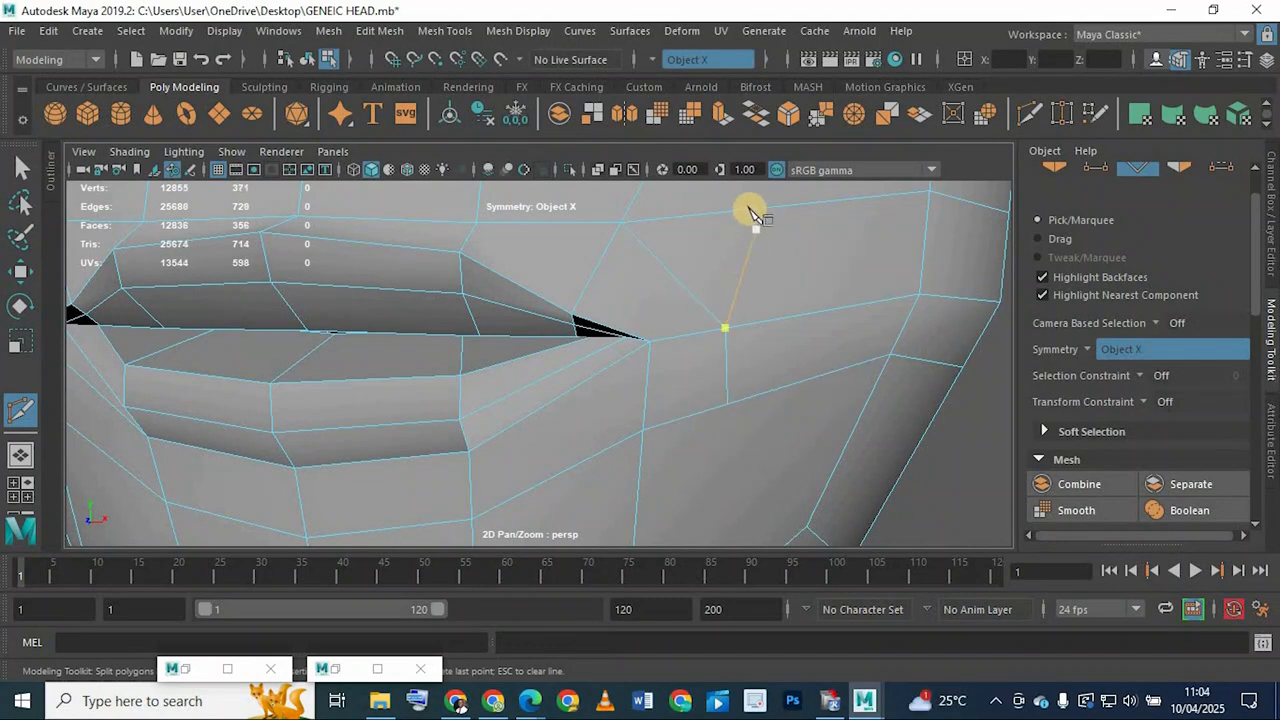
Try a single edge loop just below the lower lip, undo it, and minimise the tool settings
scroll(750, 210, "down", 5)
left_click_drag(681, 301, 597, 379, "alt")
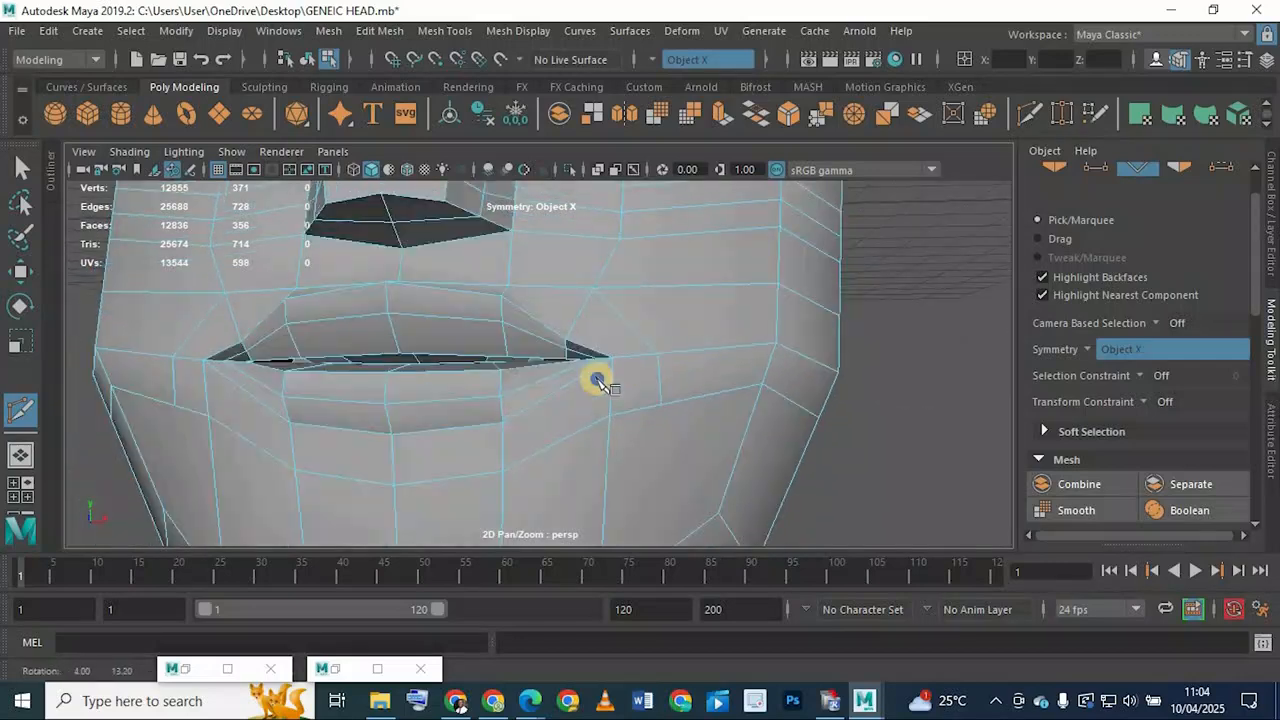
right_click_drag(597, 381, 608, 381, "alt")
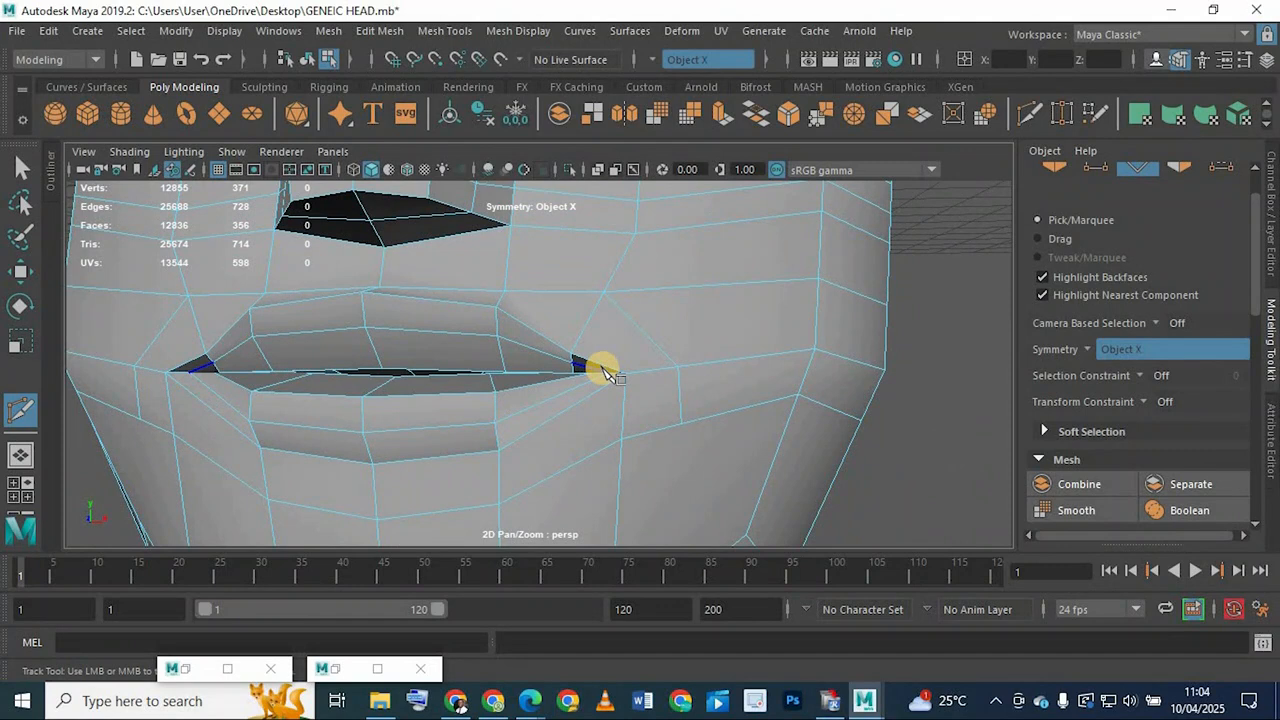
scroll(343, 113, "down", 1)
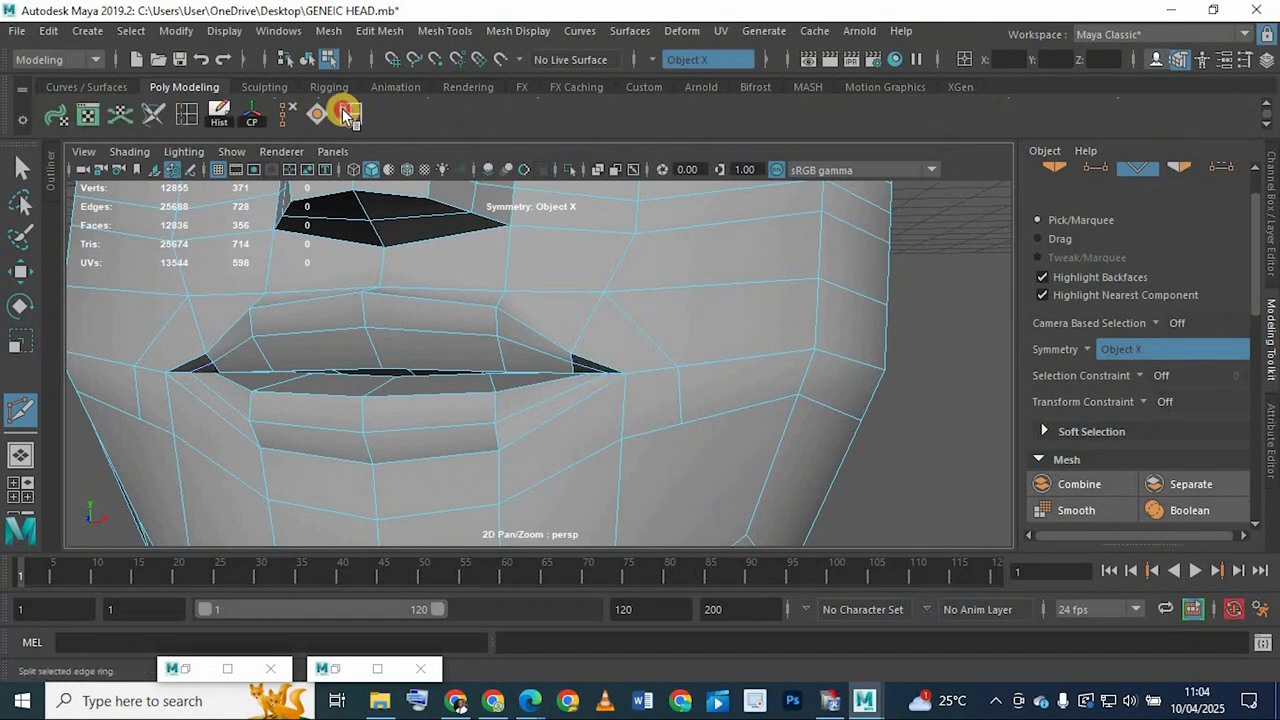
left_click(513, 445)
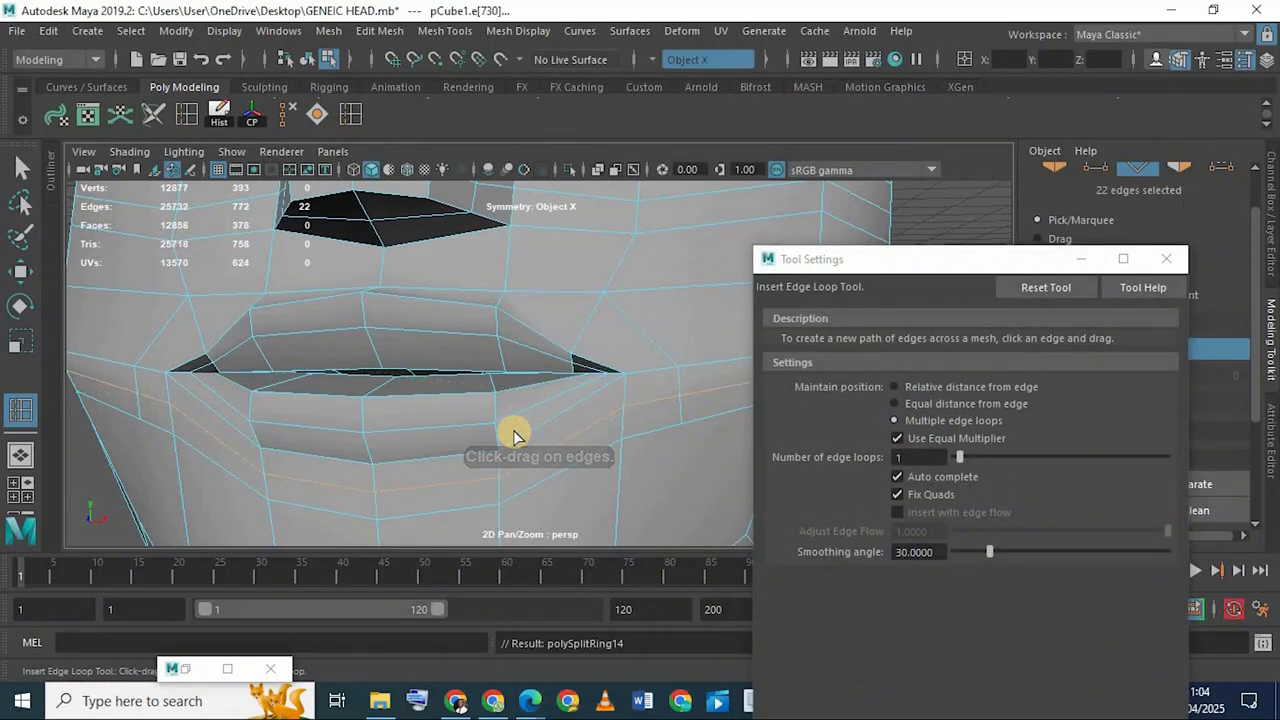
key("ctrl+z")
left_click(1081, 258)
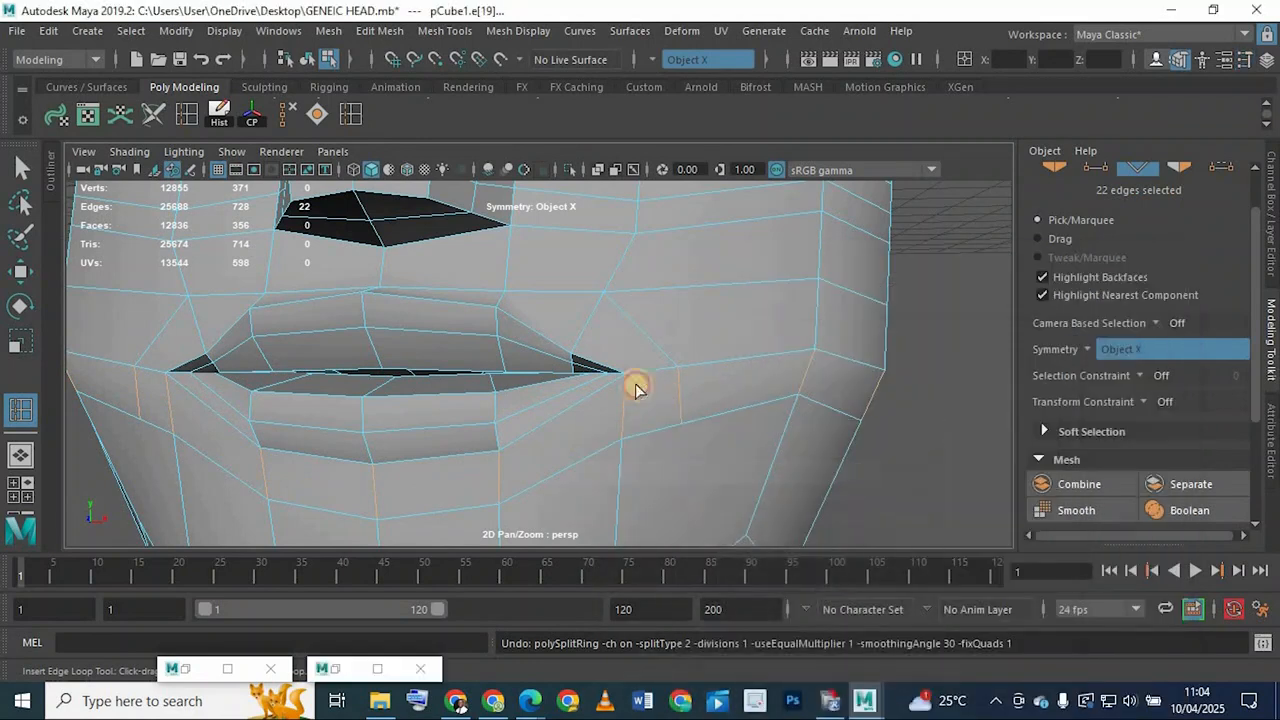
Examine the smoothed mouth corner with its new cheek cut in object mode
scroll(630, 390, "up", 5)
mouse_move(607, 388)
left_mouse_down("alt")
mouse_move(608, 423)
mouse_move(594, 408)
left_mouse_up("alt")
key("3")
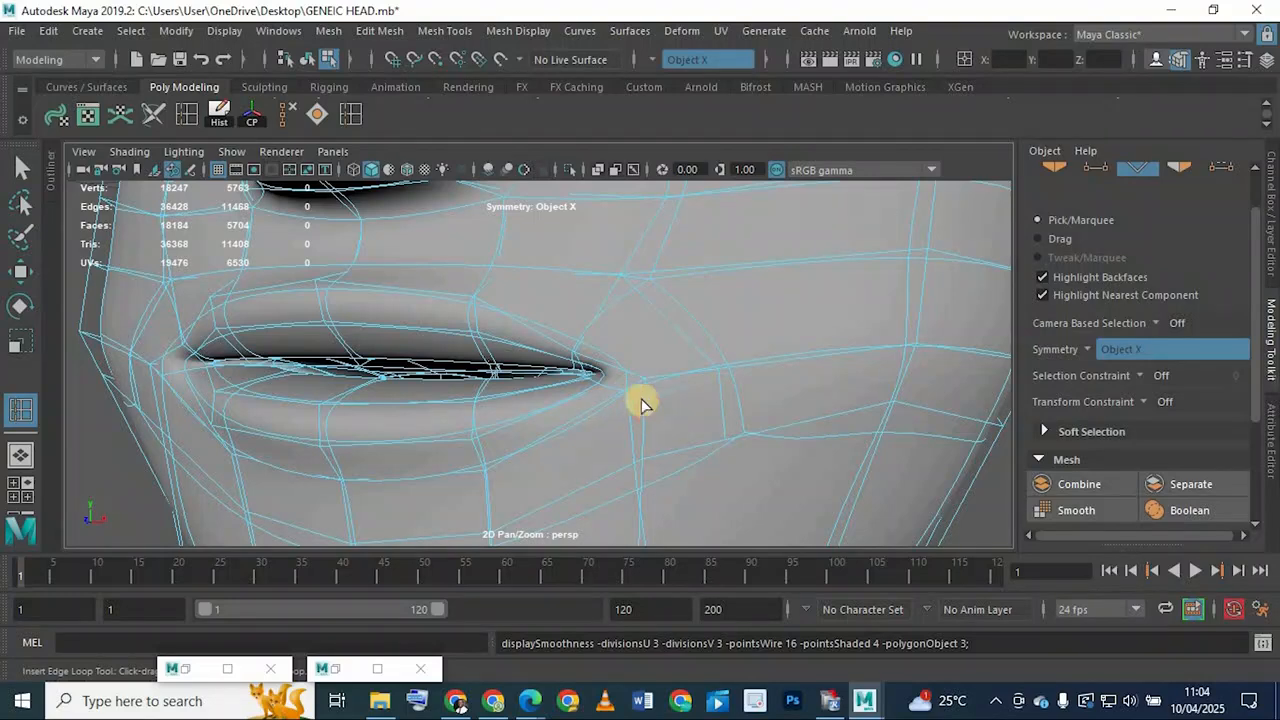
key("q")
right_click_drag(657, 354, 686, 328)
left_click_drag(686, 328, 603, 349, "alt")
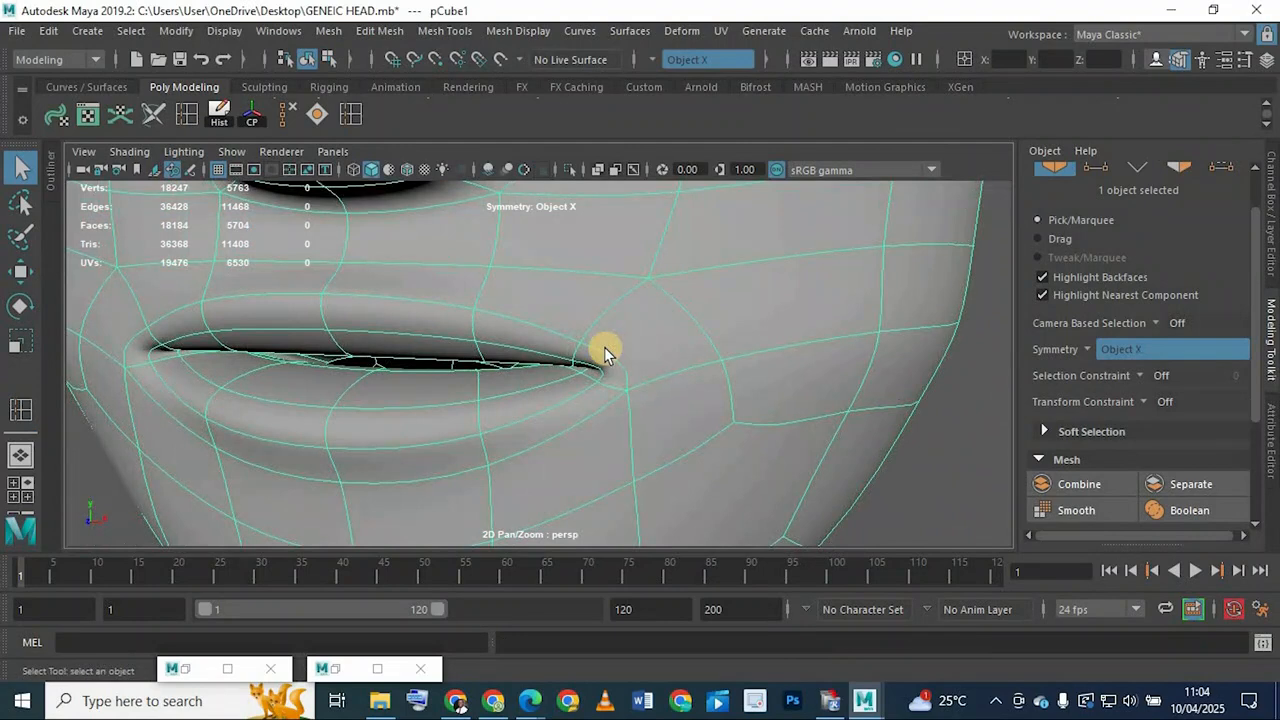
Turn off smooth preview and move the lower end vertices of the symmetric cheek cut inward toward the mouth corners and slightly up
key("1")
left_click_drag(630, 393, 153, 163, "alt")
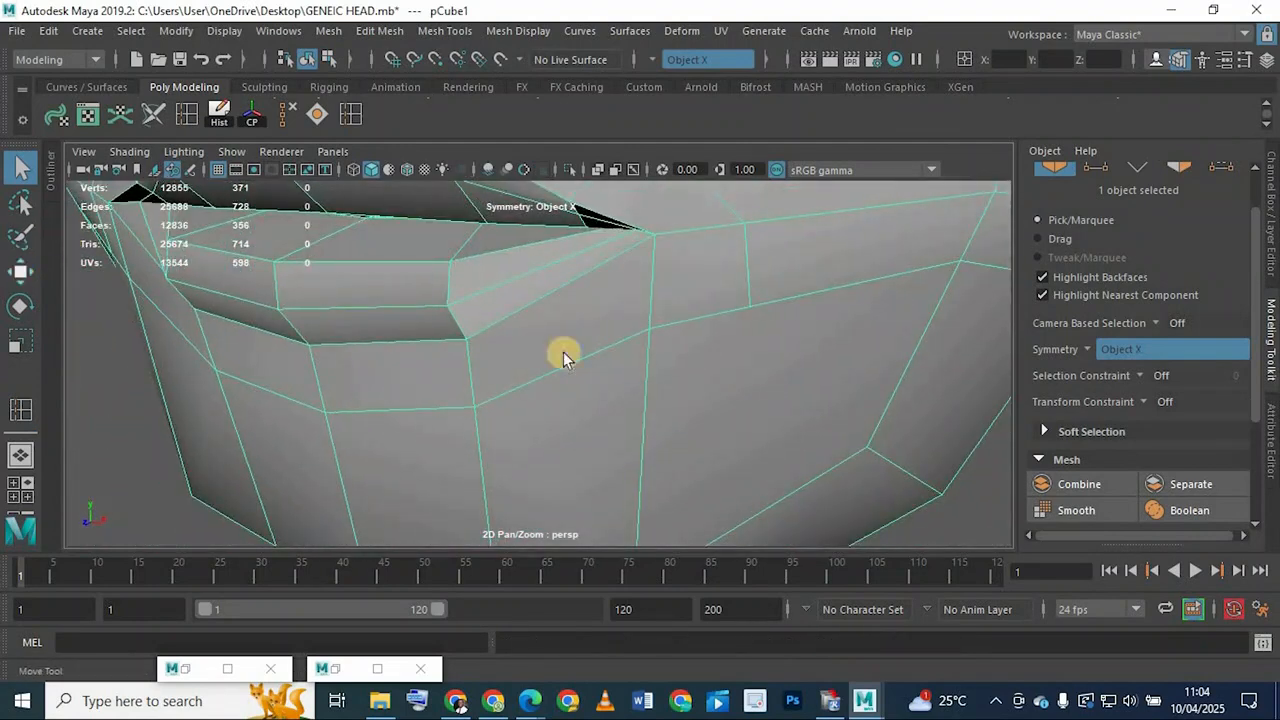
right_click_drag(600, 185, 751, 306)
left_click(750, 307)
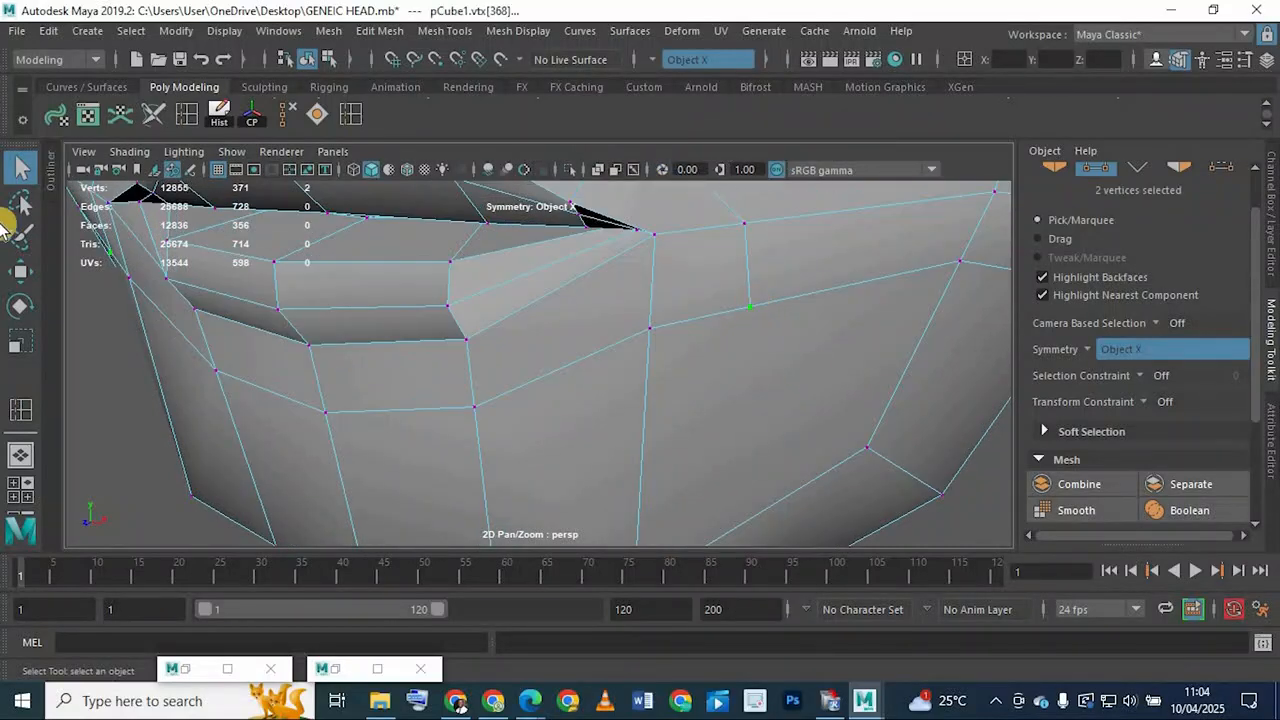
key("w")
left_click_drag(809, 294, 807, 297)
middle_click_drag(705, 285, 709, 330, "alt")
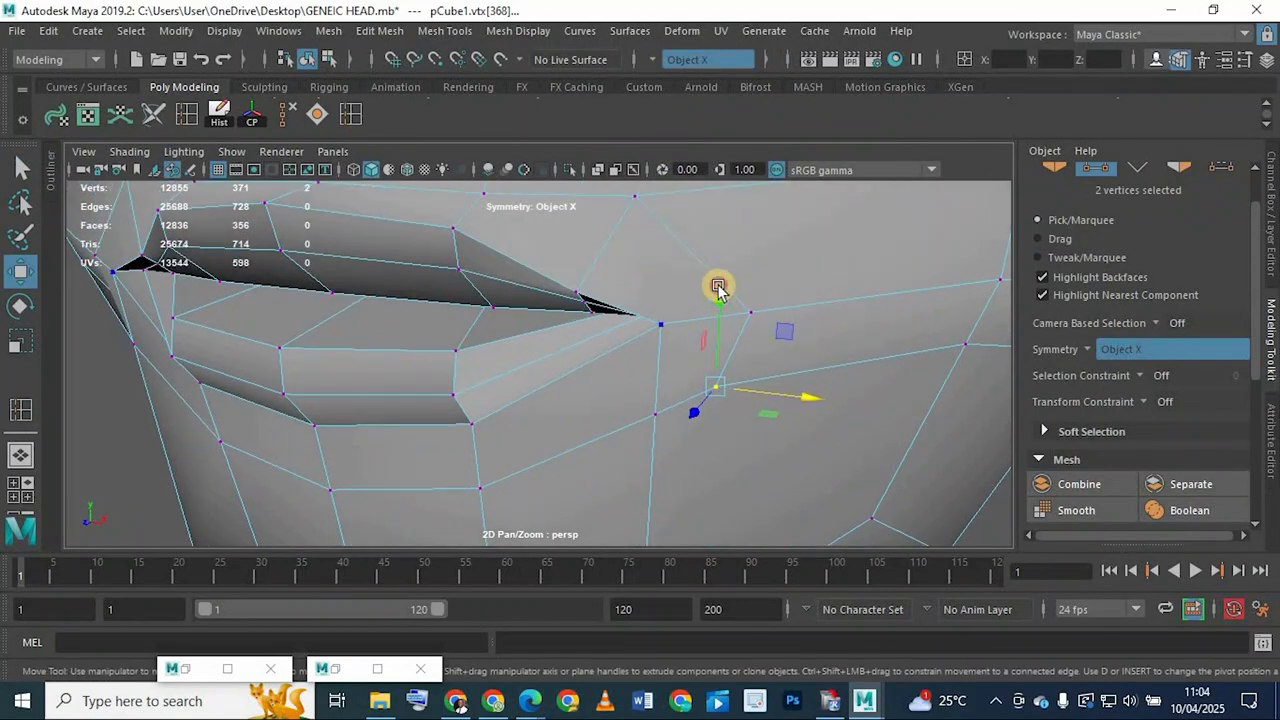
left_click_drag(720, 299, 718, 289)
Lower the next two vertices outward along the cheek edge from the cut's lower end, symmetrically on both sides
left_click_drag(491, 374, 596, 392, "alt")
left_click(597, 391)
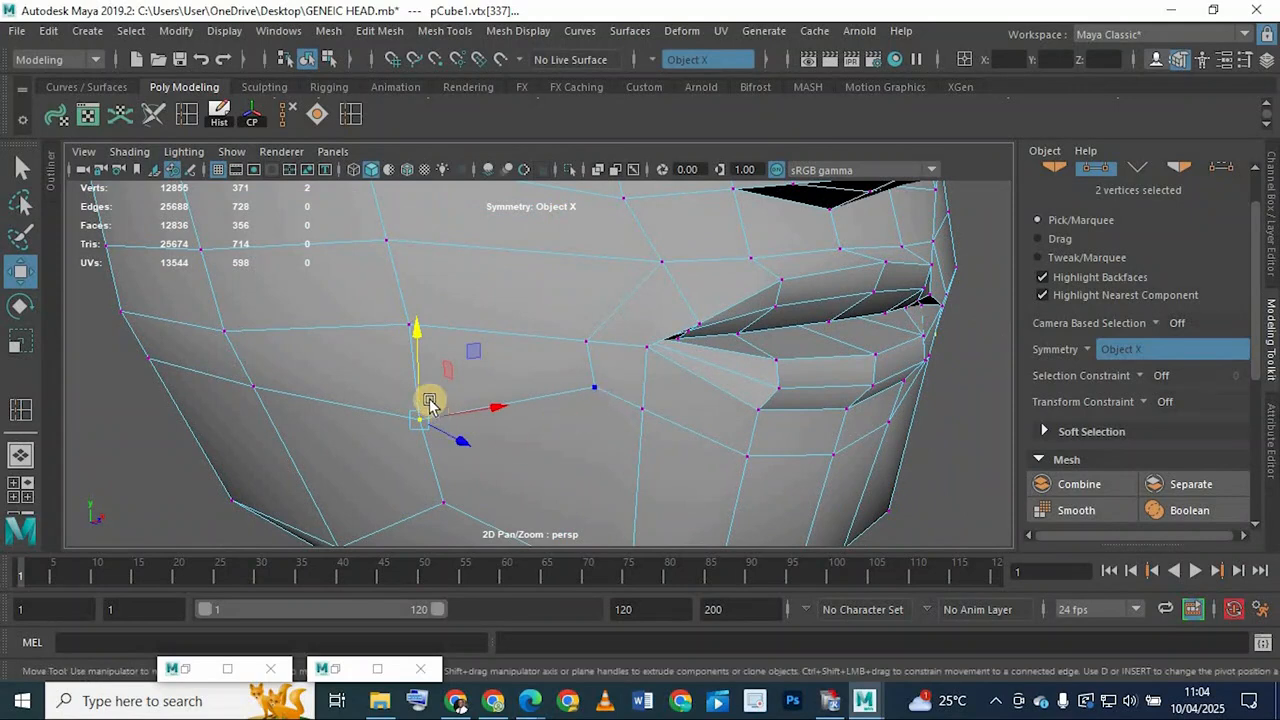
left_click_drag(230, 384, 286, 392, "alt")
left_click(283, 393)
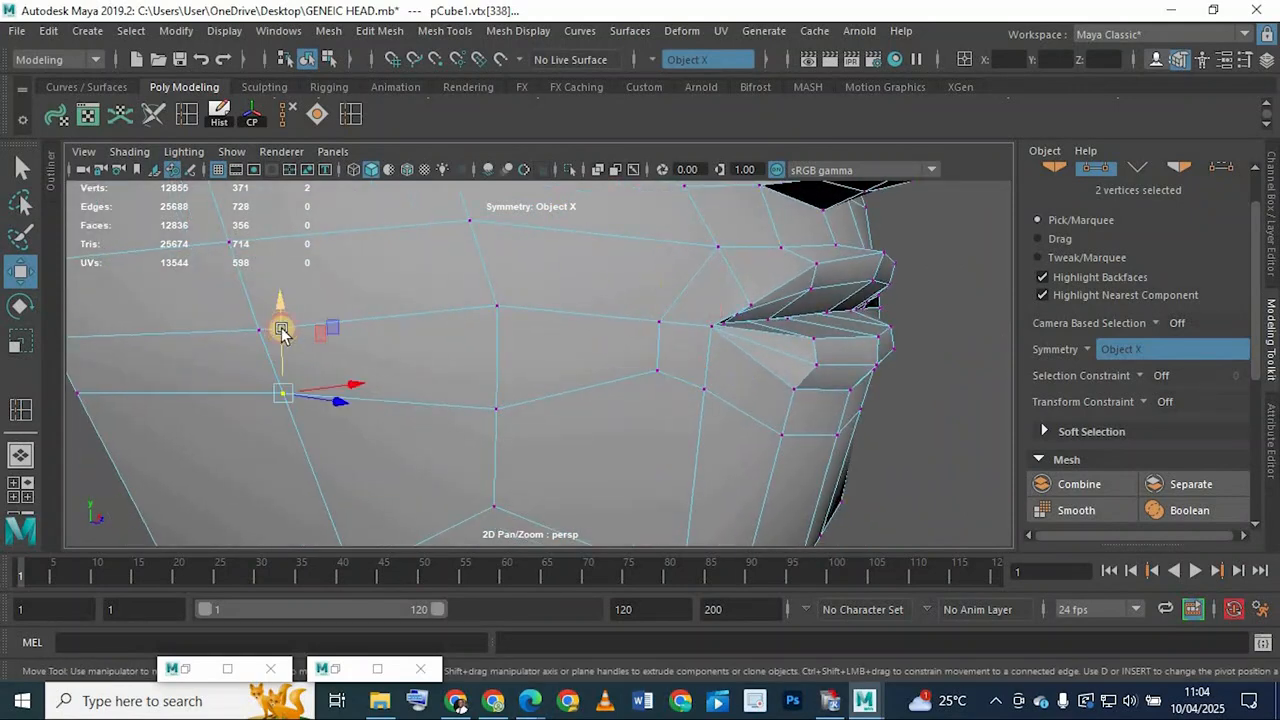
left_click_drag(280, 326, 517, 369)
Fine-tune the height of the cheek cut's lower vertex and reposition the neighbouring vertex on the same cheek edge
left_click_drag(309, 383, 692, 430, "alt")
left_click(691, 430)
left_click_drag(701, 350, 701, 357)
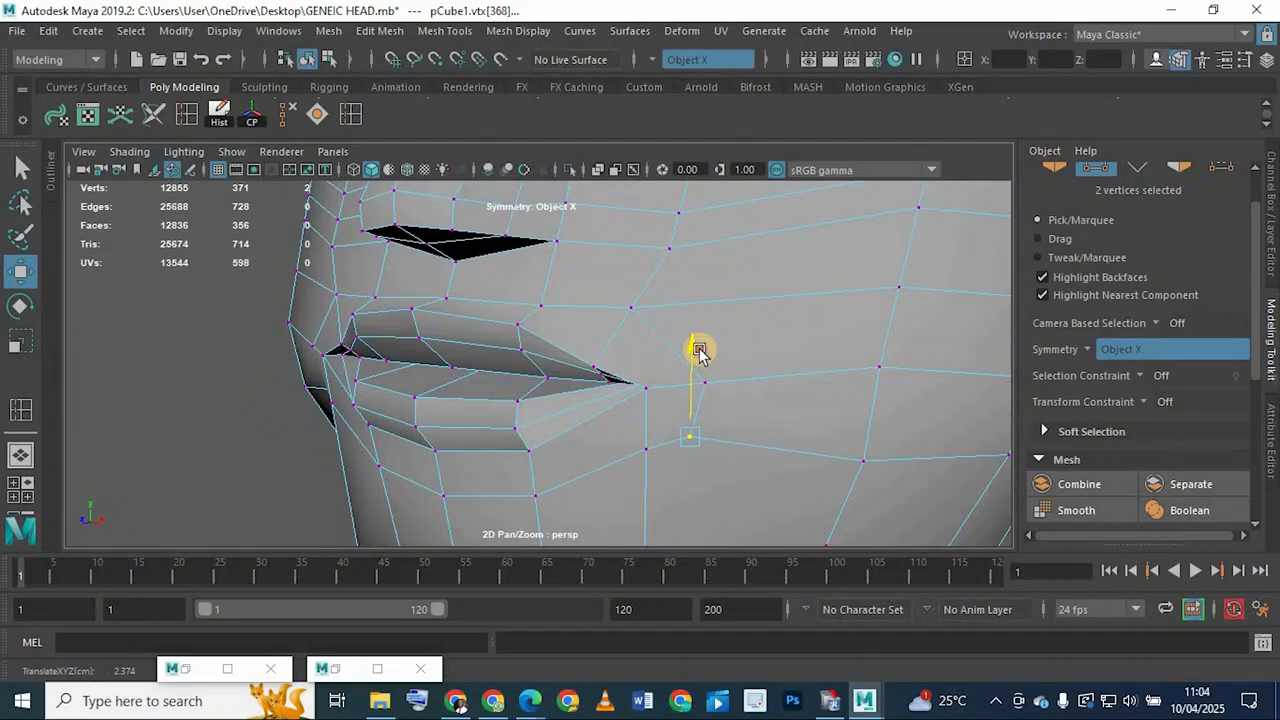
left_click_drag(697, 433, 728, 440, "alt")
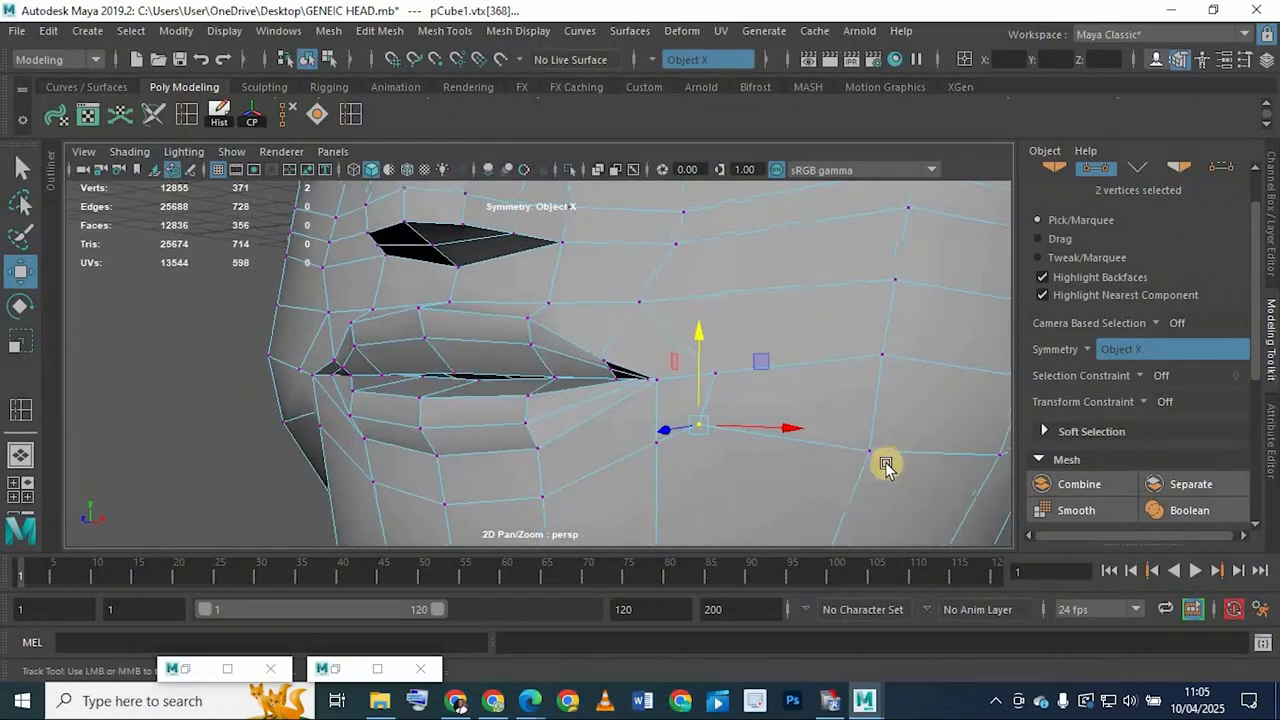
left_click(886, 459)
left_click_drag(777, 377, 808, 352, "alt")
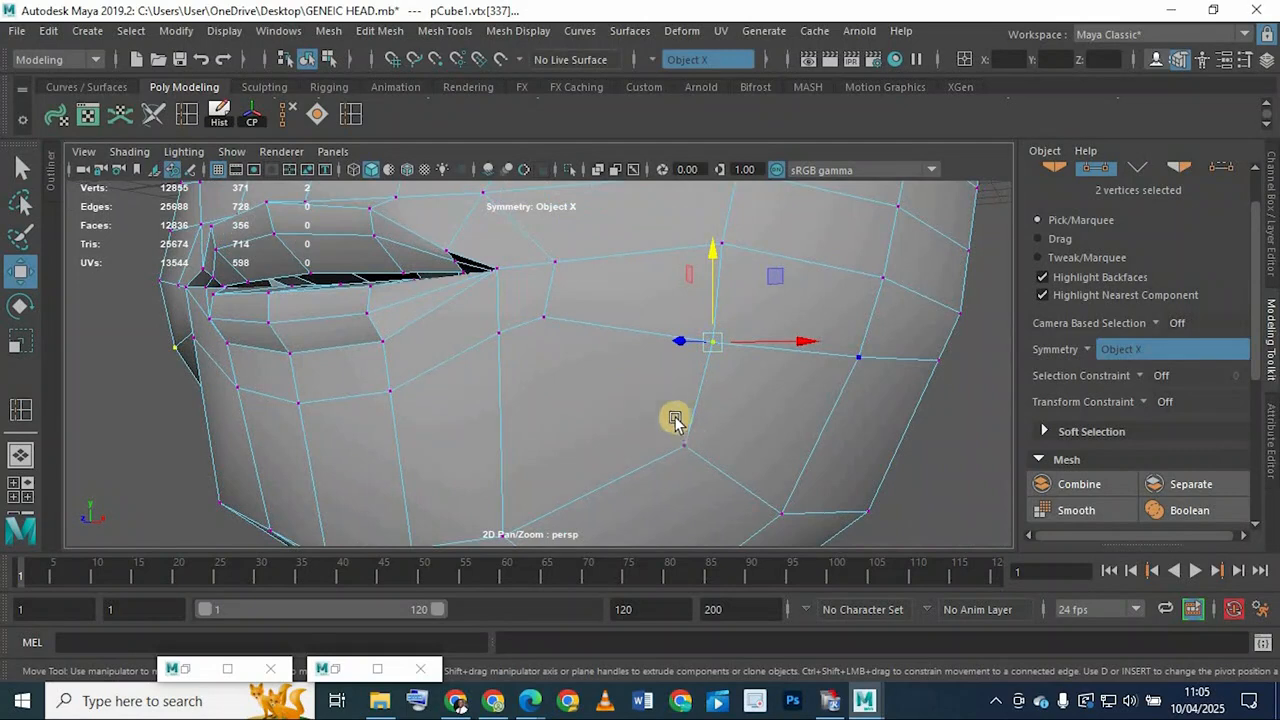
left_click_drag(675, 420, 638, 395, "alt")
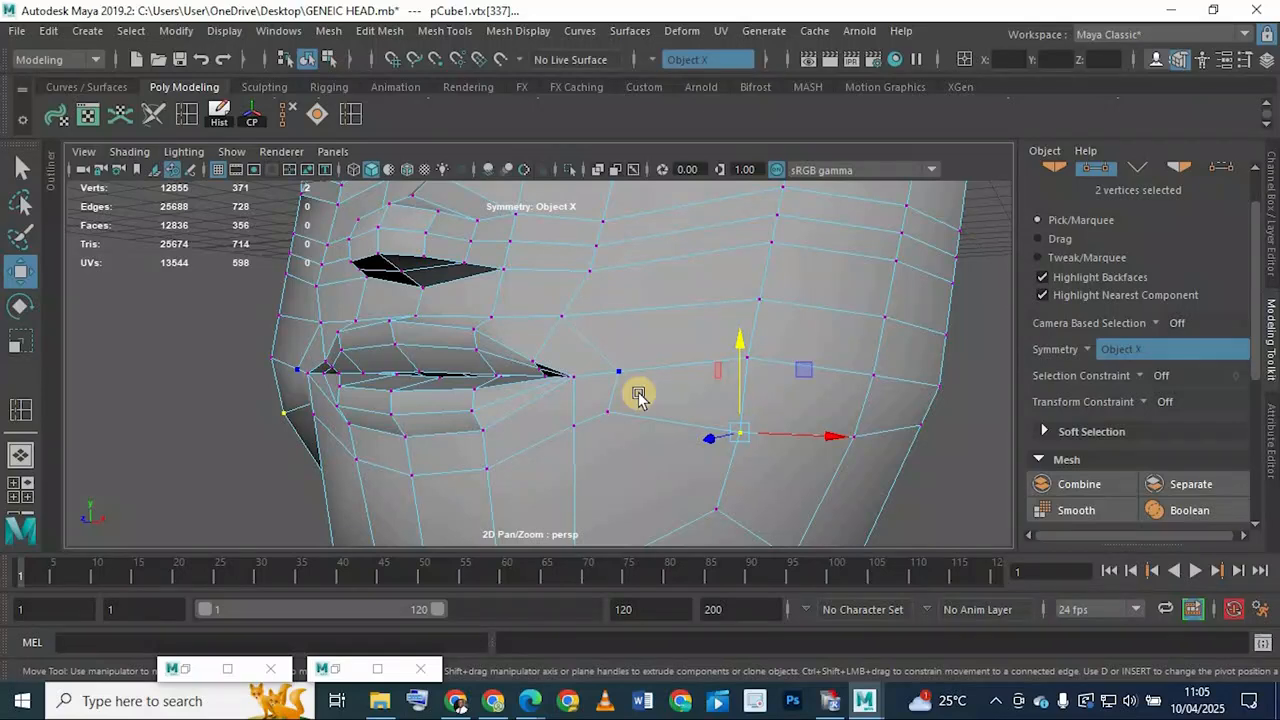
Lower the vertex above each mouth corner and move the vertex beside the corner outward along the cheek
left_click_drag(631, 380, 428, 378, "alt")
left_click(437, 326)
middle_click_drag(450, 328, 456, 333)
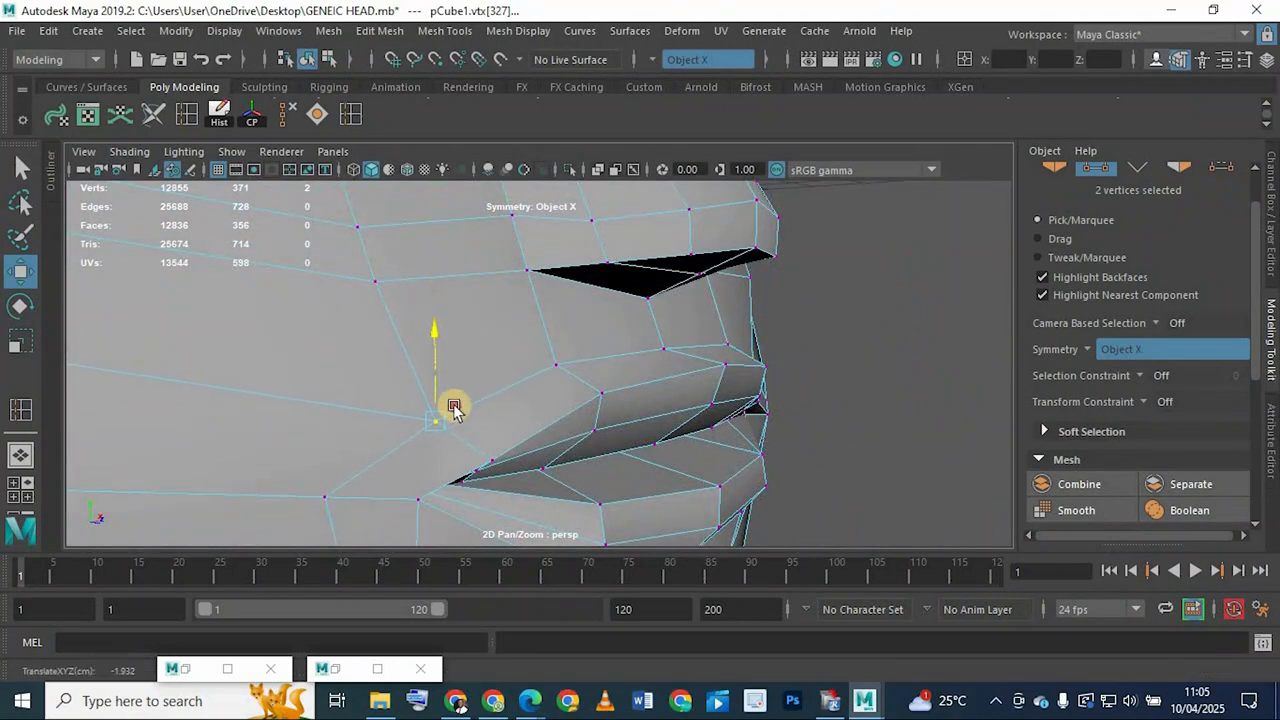
left_click_drag(451, 406, 290, 372, "alt")
middle_click_drag(290, 372, 514, 369, "alt")
left_click_drag(513, 368, 795, 364, "alt")
left_click(798, 367)
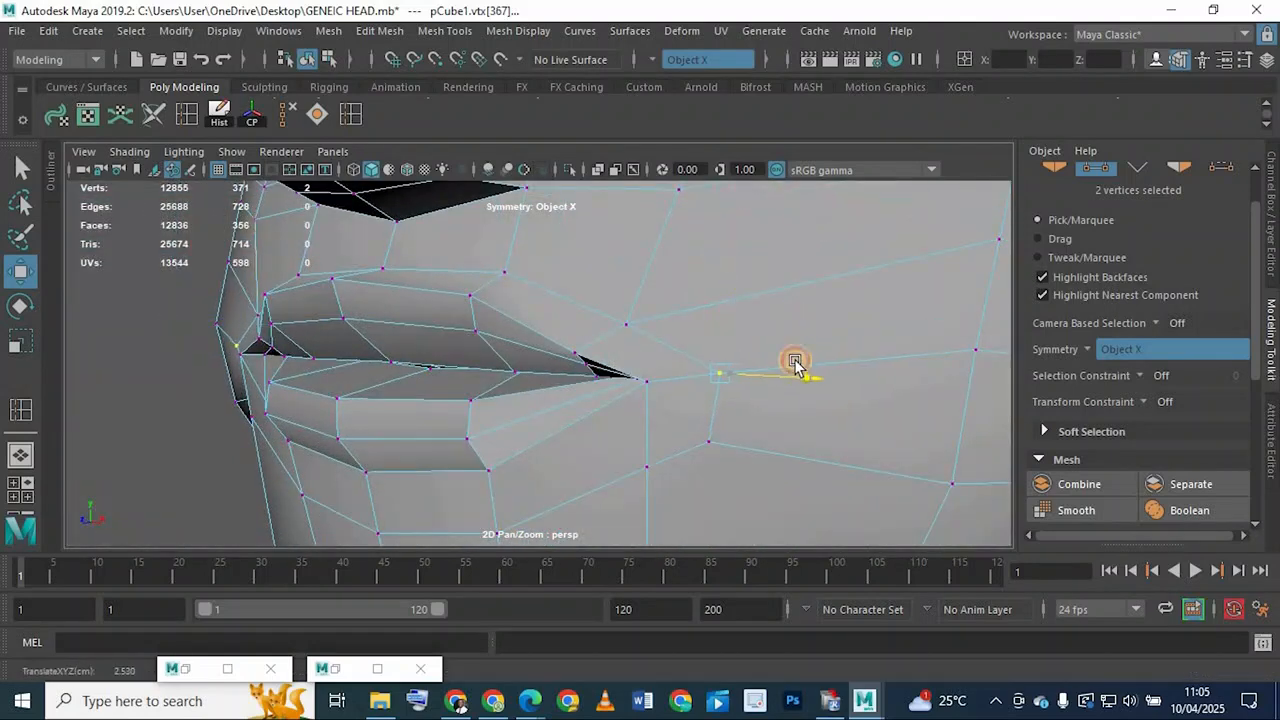
In the side view, pull the centre vertex of the upper lip slightly forward, and return to the perspective view
left_click_drag(757, 408, 779, 342, "alt")
key("space")
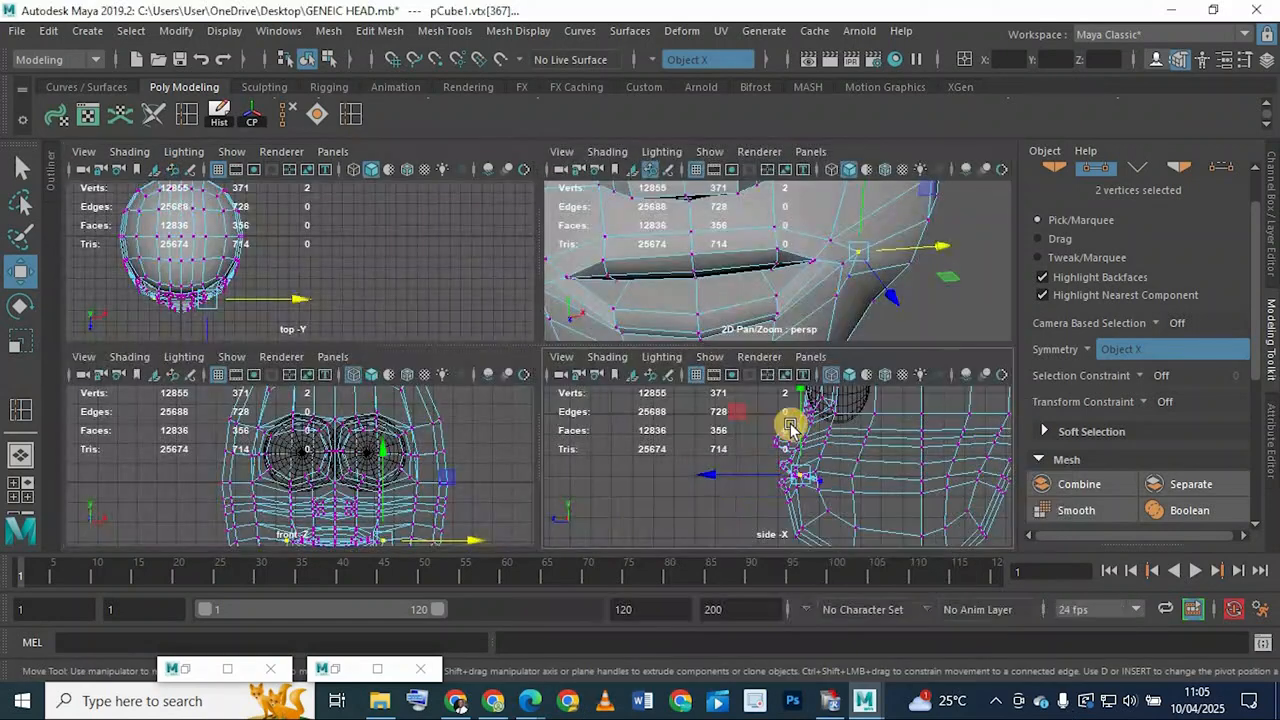
key("space")
scroll(763, 420, "up", 3)
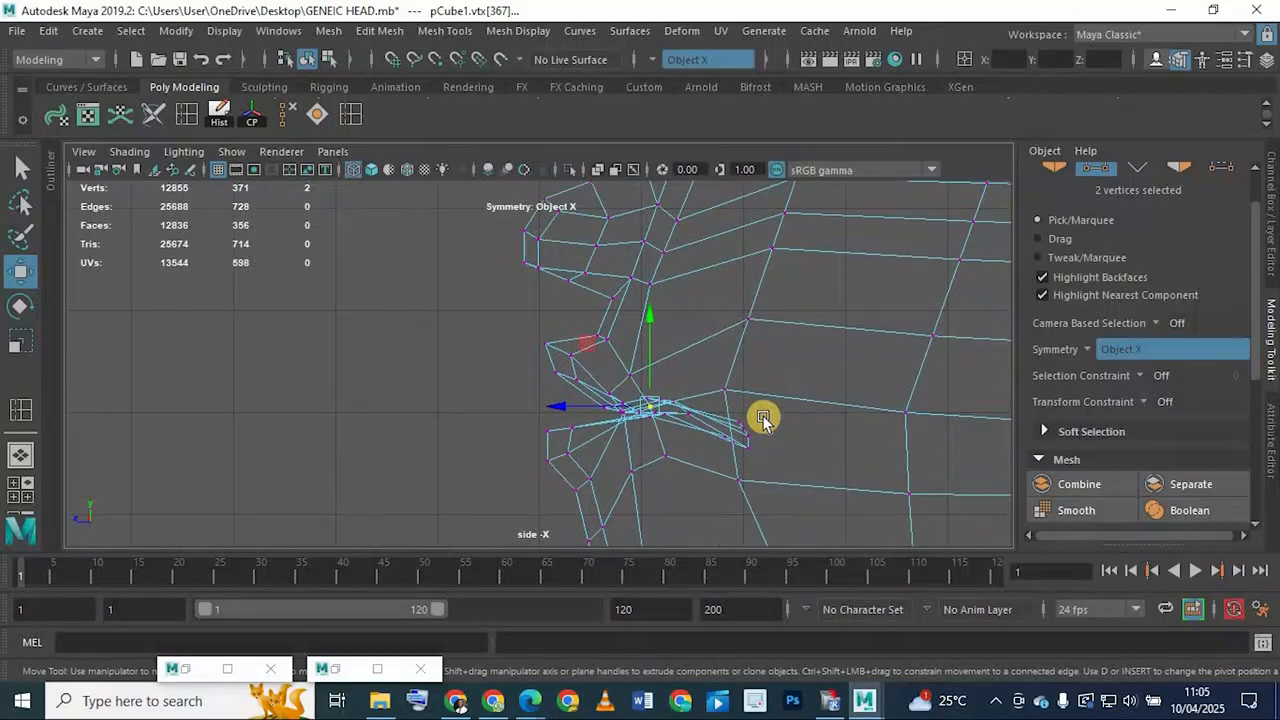
left_click(555, 375)
left_click_drag(499, 375, 388, 425)
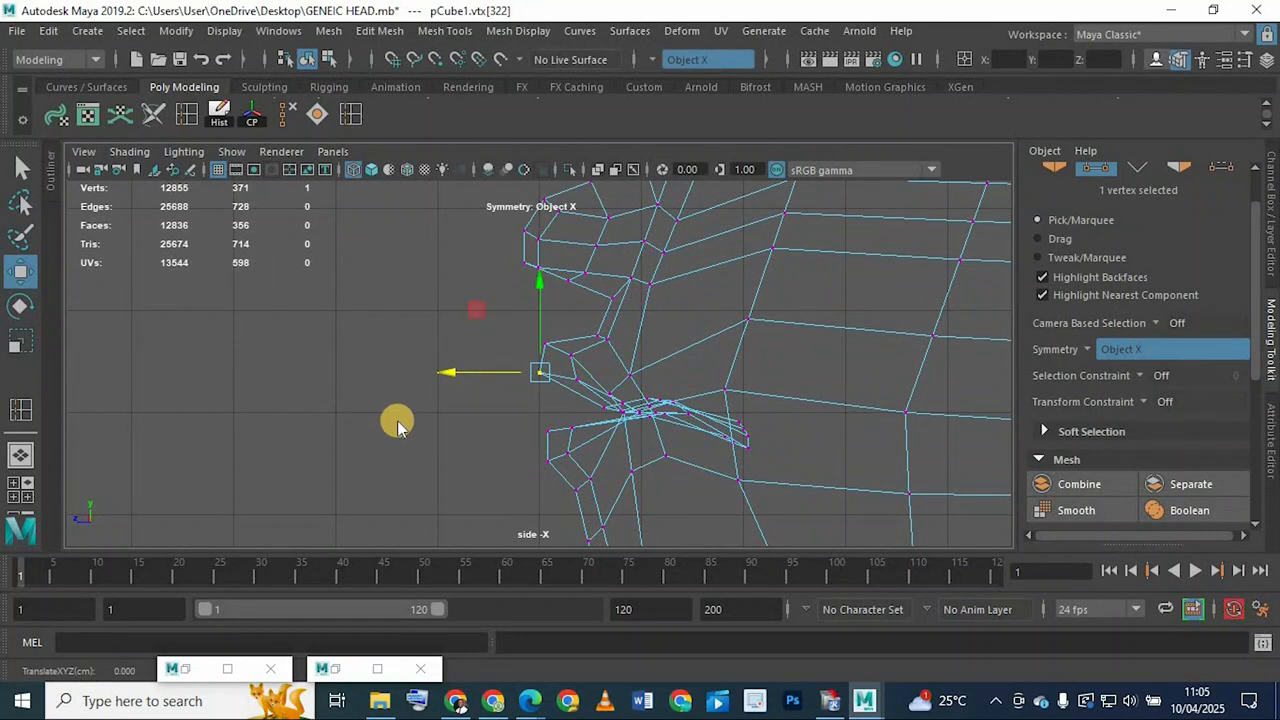
key("space")
key("space")
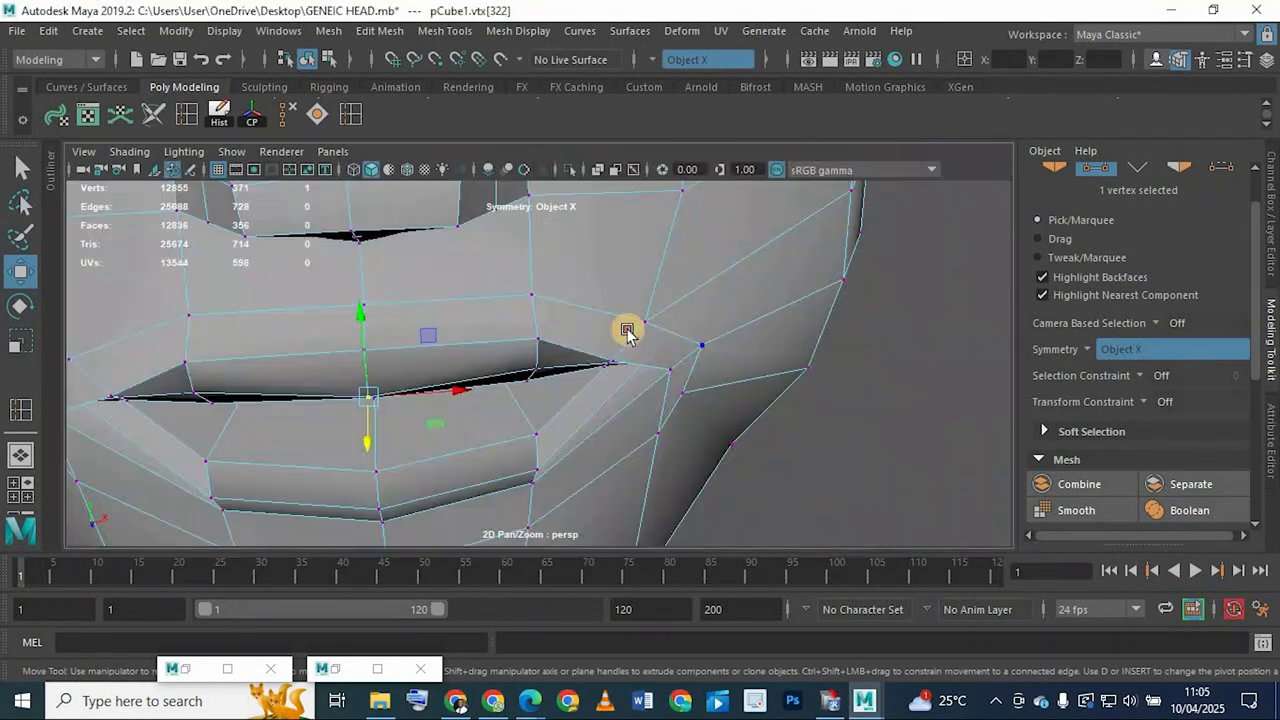
left_click_drag(627, 333, 528, 320, "alt")
left_click_drag(626, 303, 651, 277, "alt")
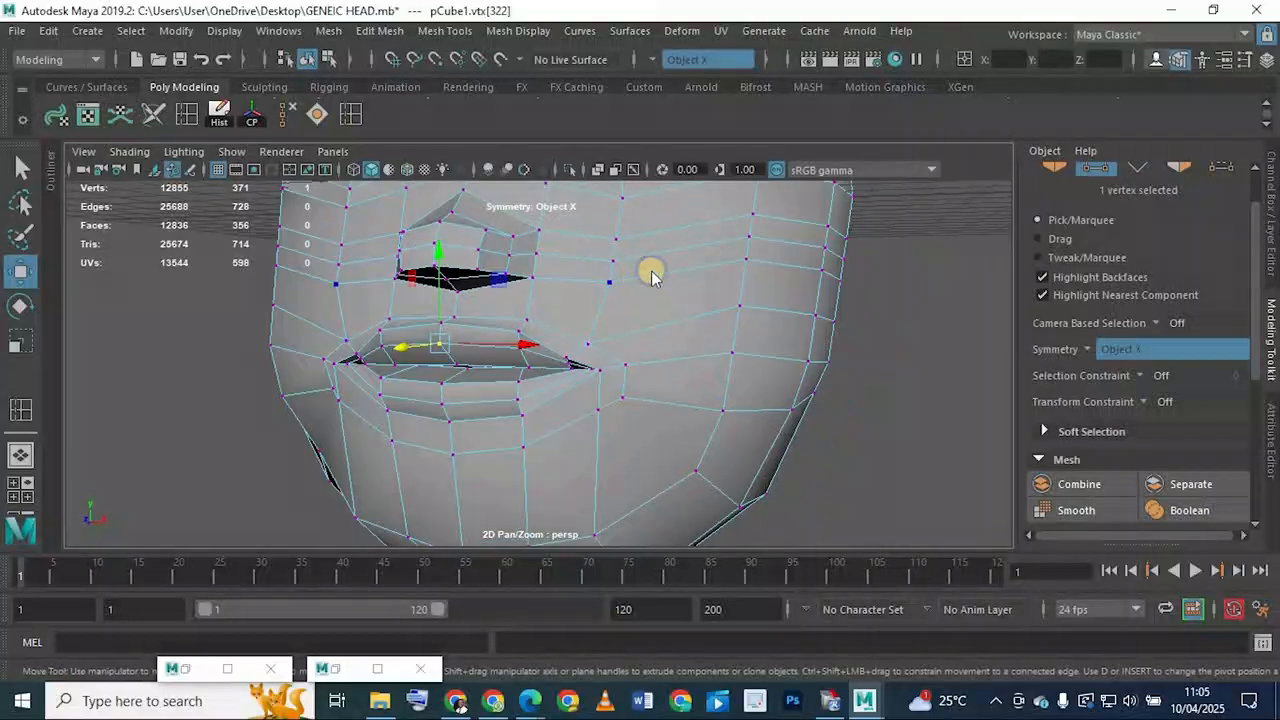
Leave vertex editing for object mode, select the head mesh and save the scene
right_click_drag(651, 277, 762, 137)
left_click(775, 391)
scroll(525, 394, "down", 6)
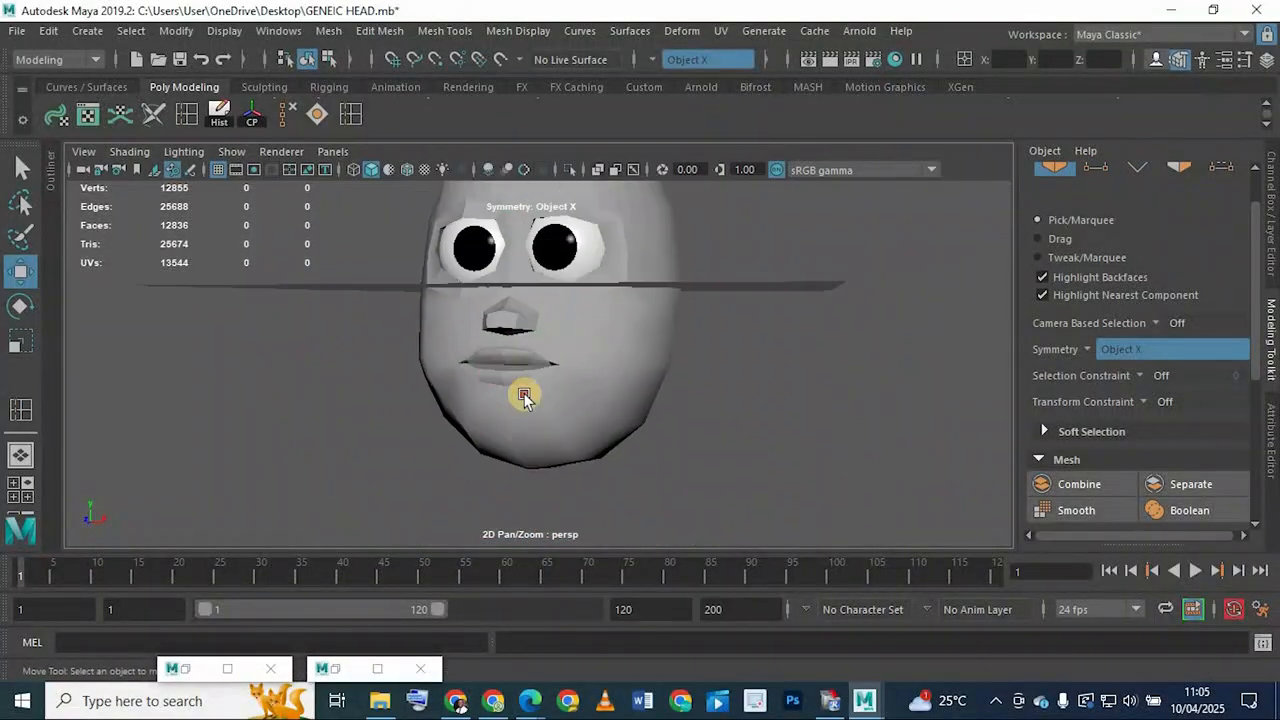
left_click(524, 396)
left_click_drag(524, 396, 489, 306, "alt")
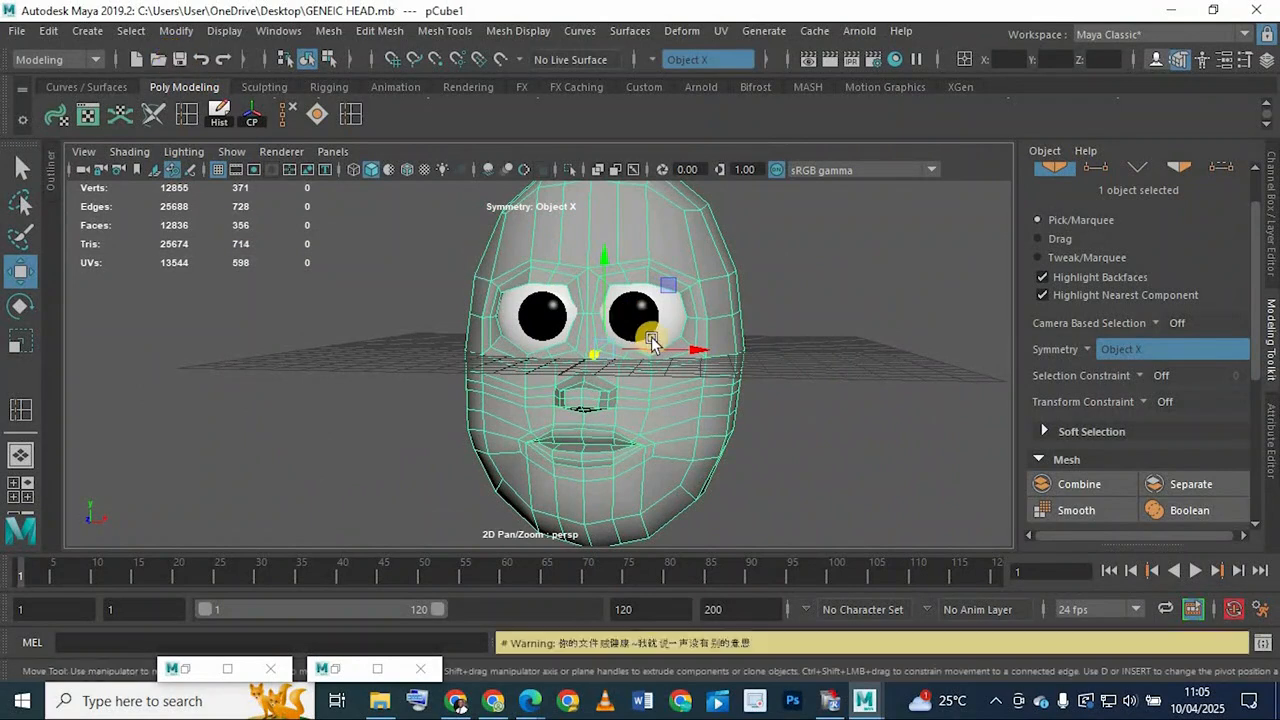
Examine the head deselected and reselected, and inspect the reshaped mouth and whole face in smooth preview
left_click(781, 247)
left_click(570, 362)
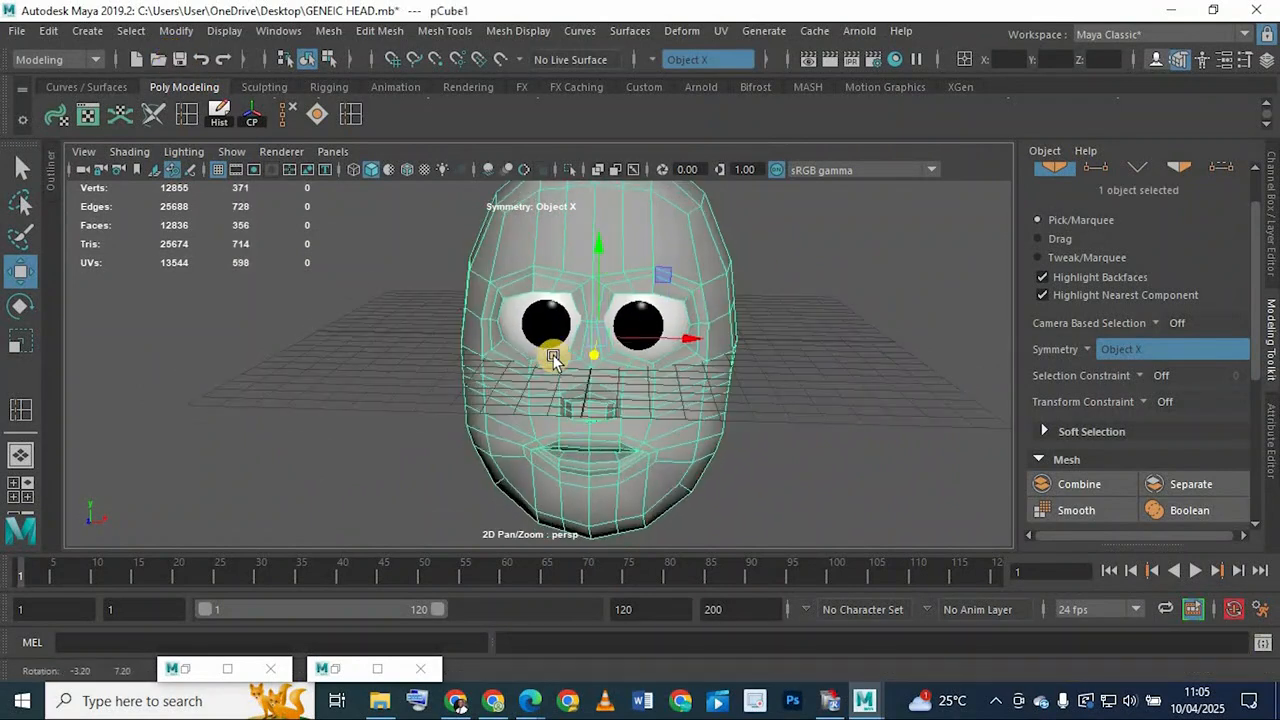
left_click_drag(551, 357, 714, 306, "alt")
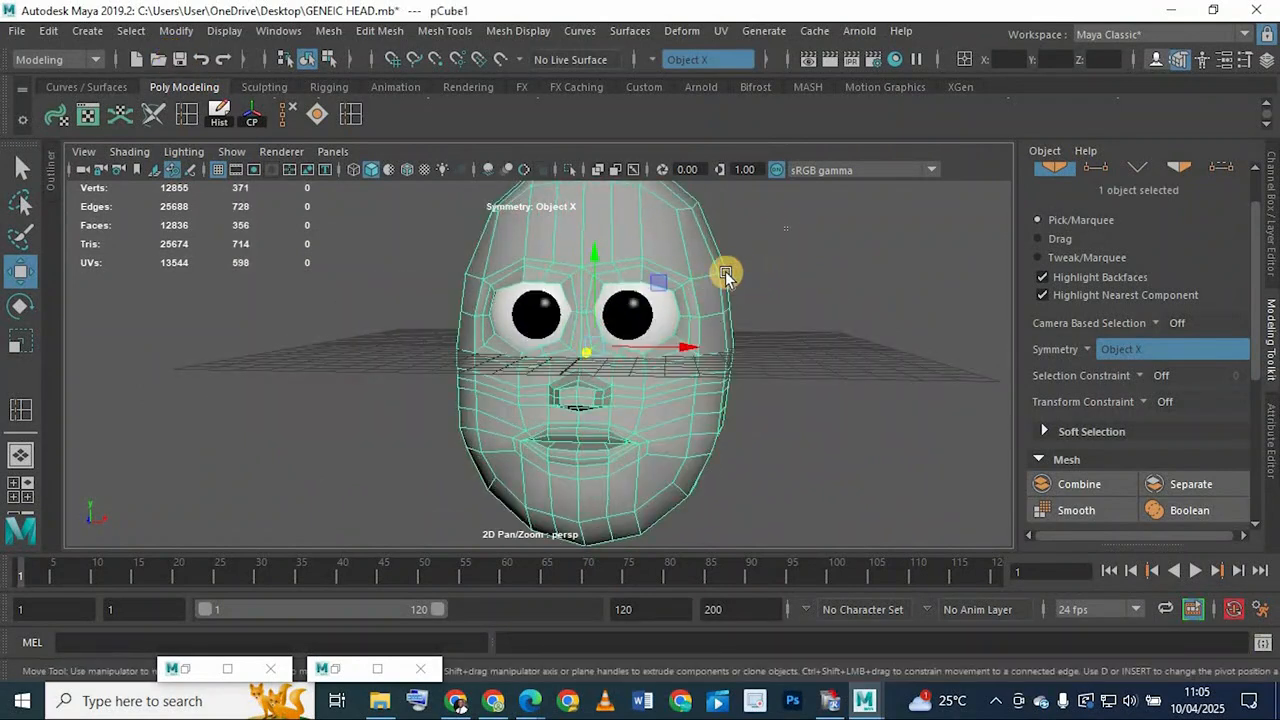
left_click(725, 271)
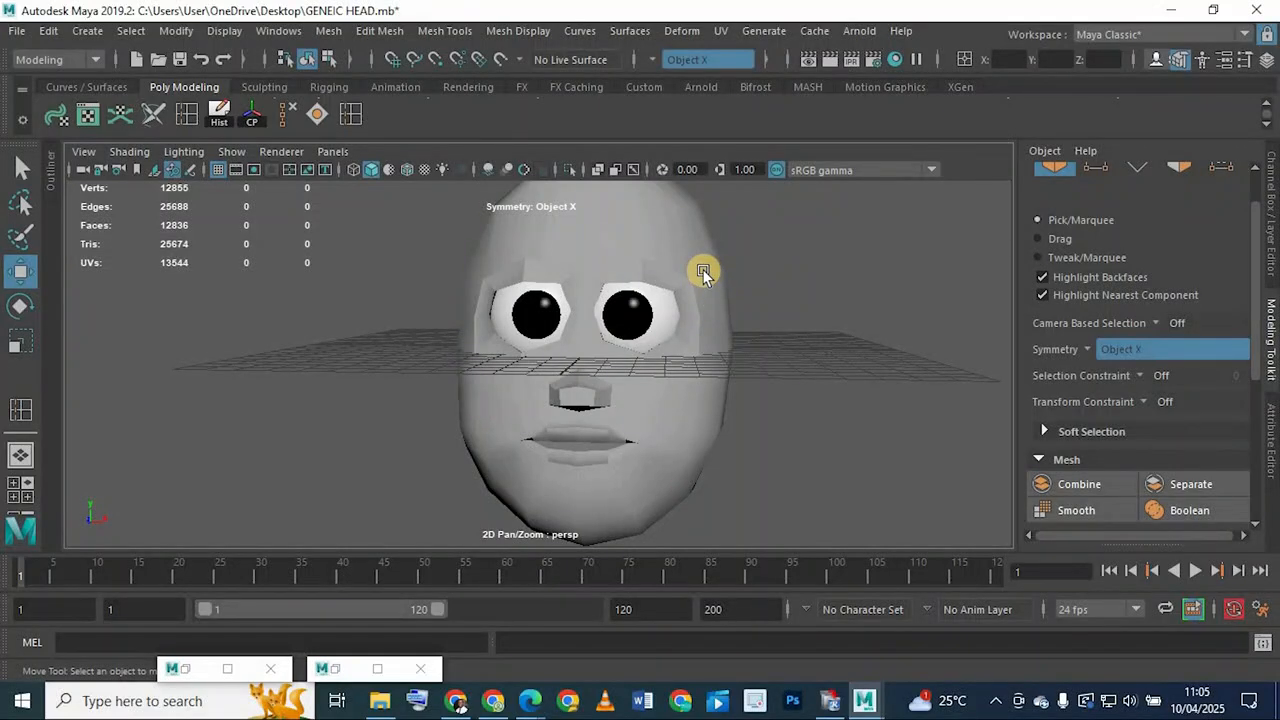
left_click(695, 280)
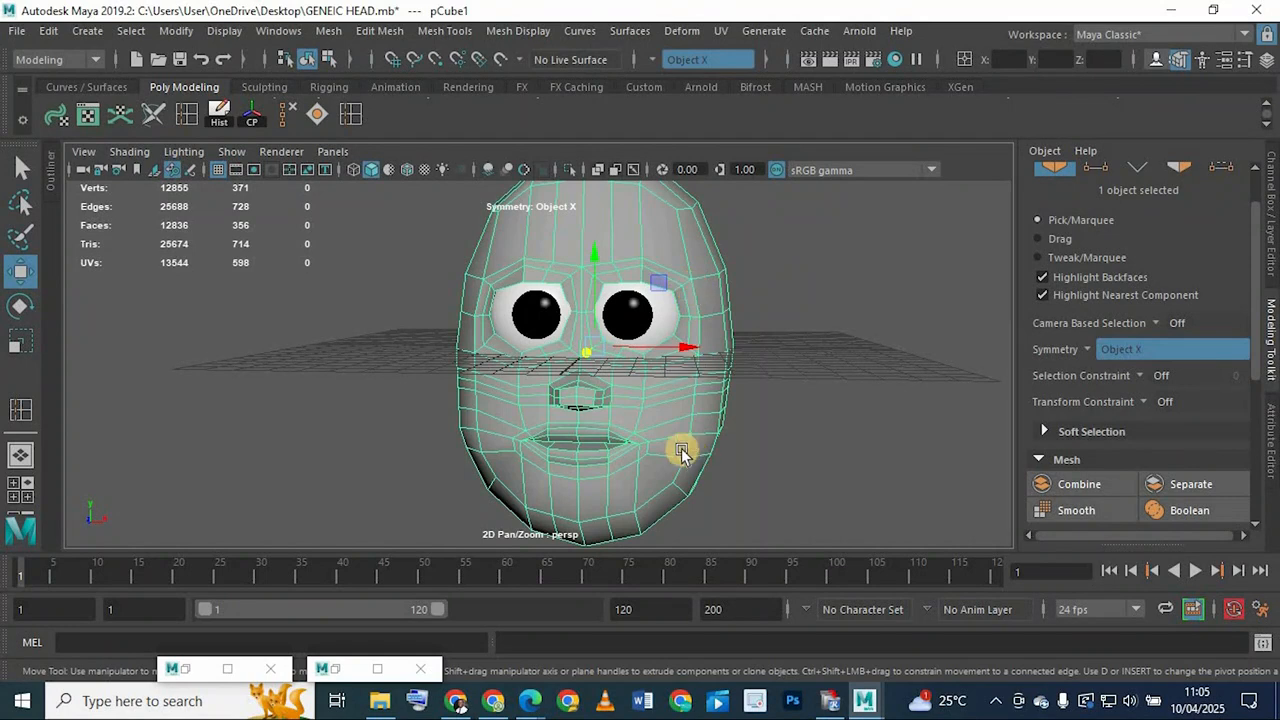
scroll(594, 440, "up", 5)
left_click_drag(619, 447, 550, 404, "alt")
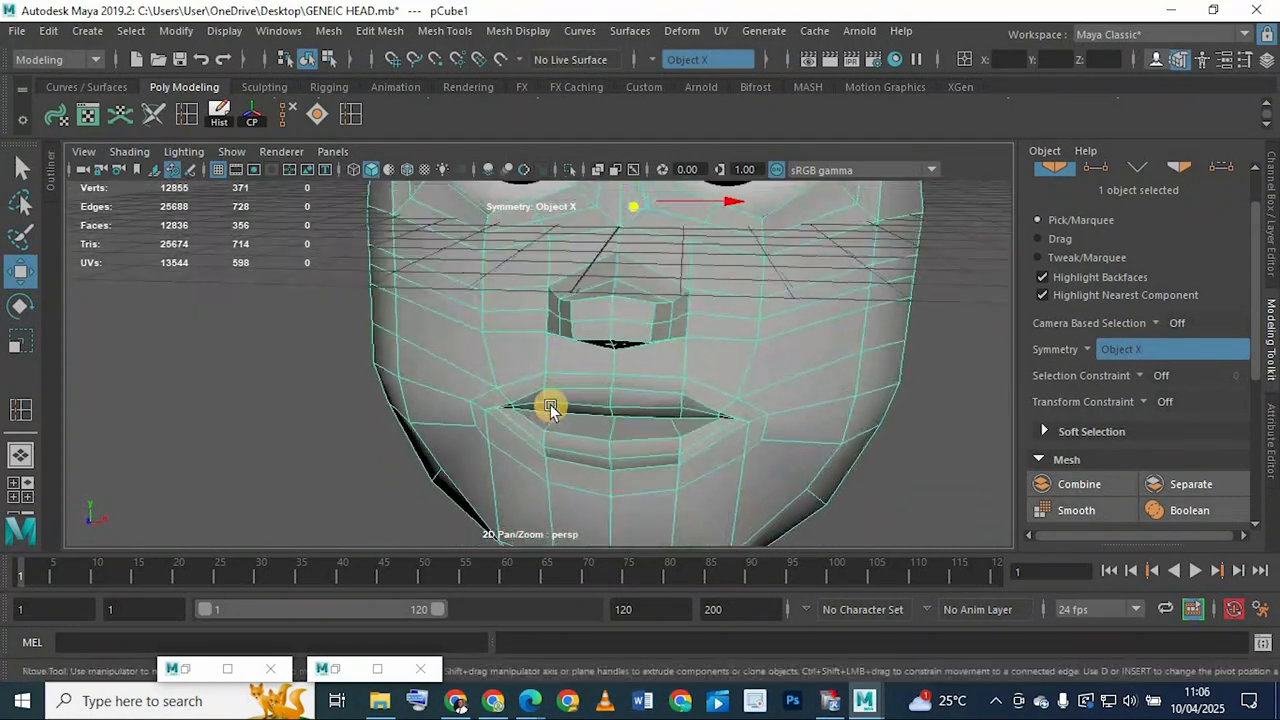
key("3")
left_click_drag(915, 393, 681, 450, "alt")
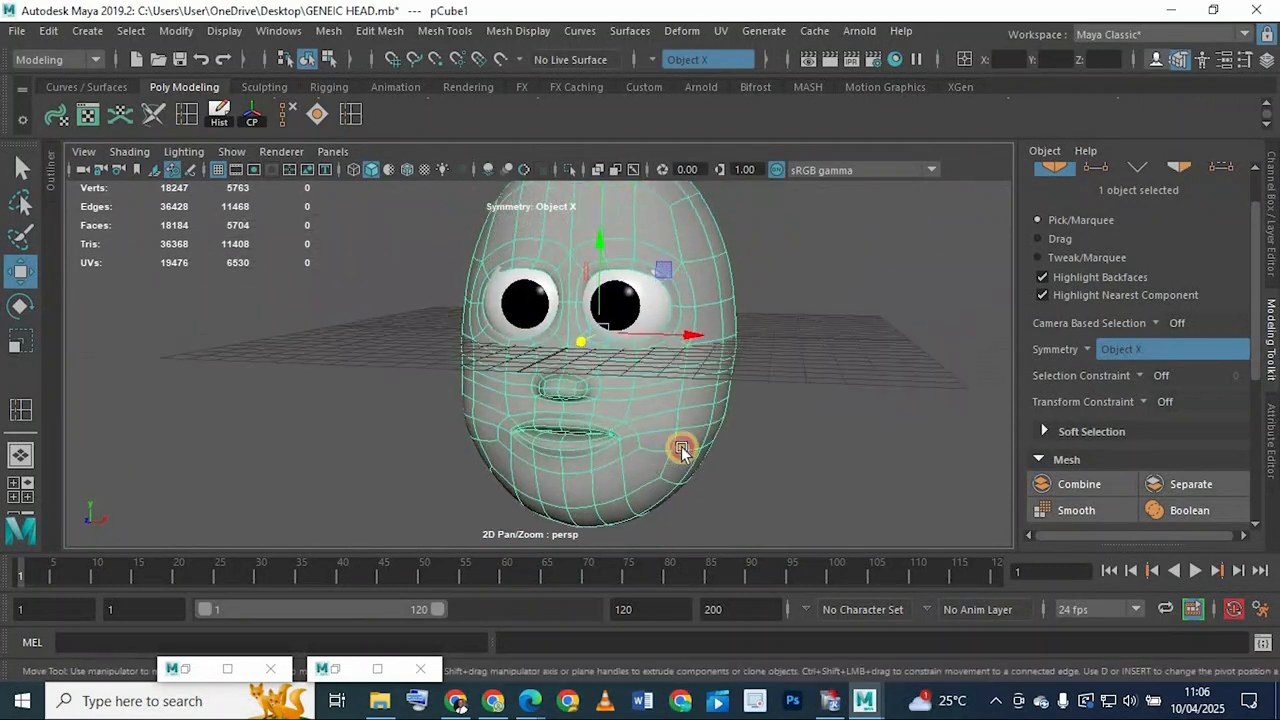
Switch to Chrome and show the "character face modeling" image results
left_click(380, 700)
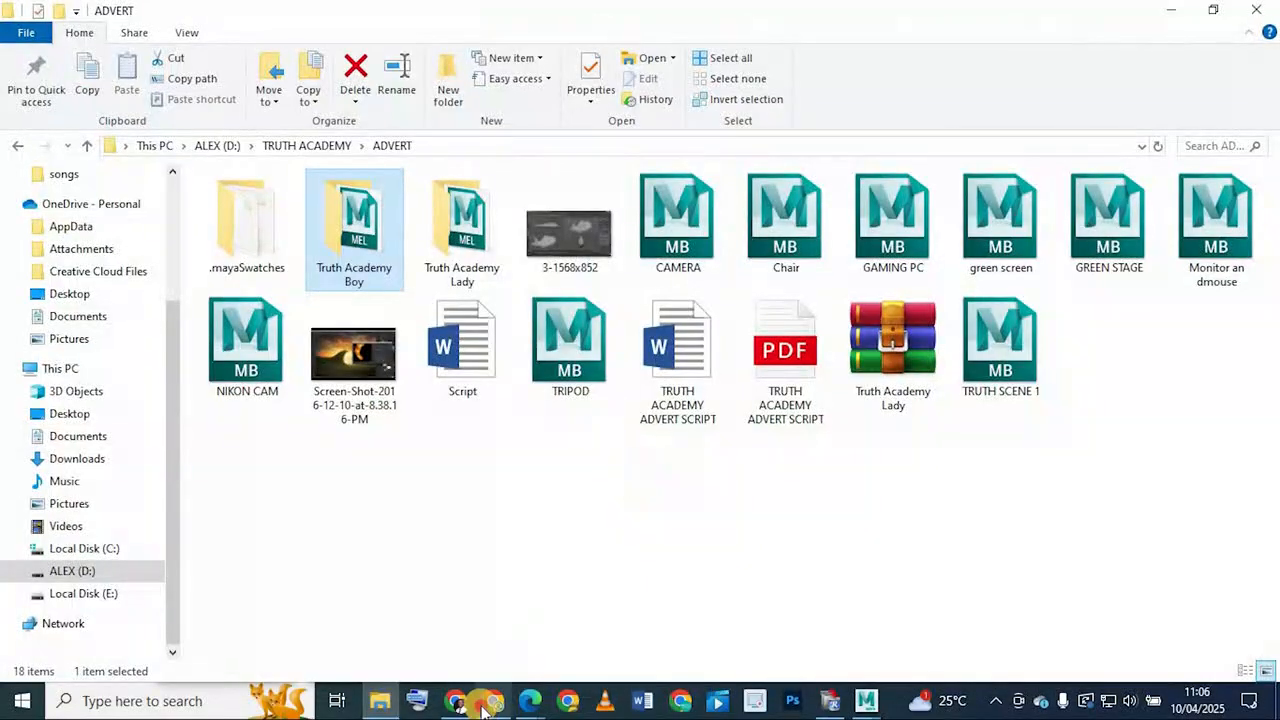
left_click(483, 710)
left_click(457, 703)
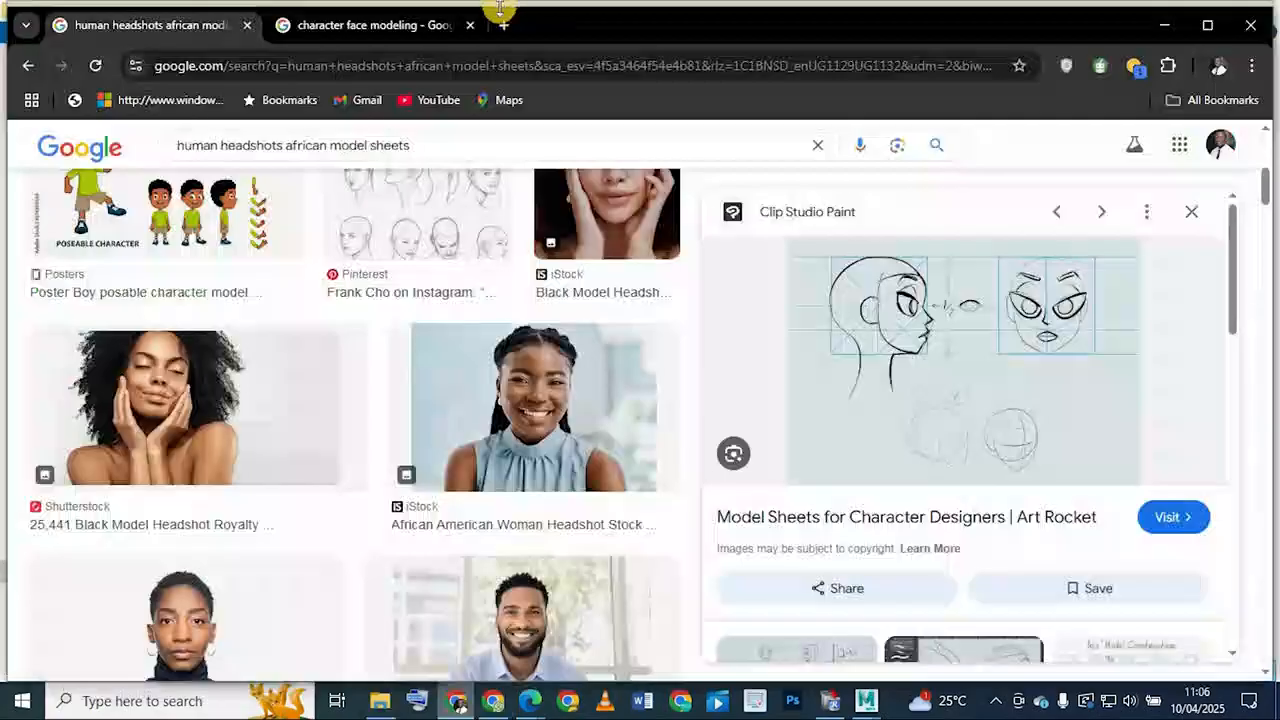
left_click(425, 27)
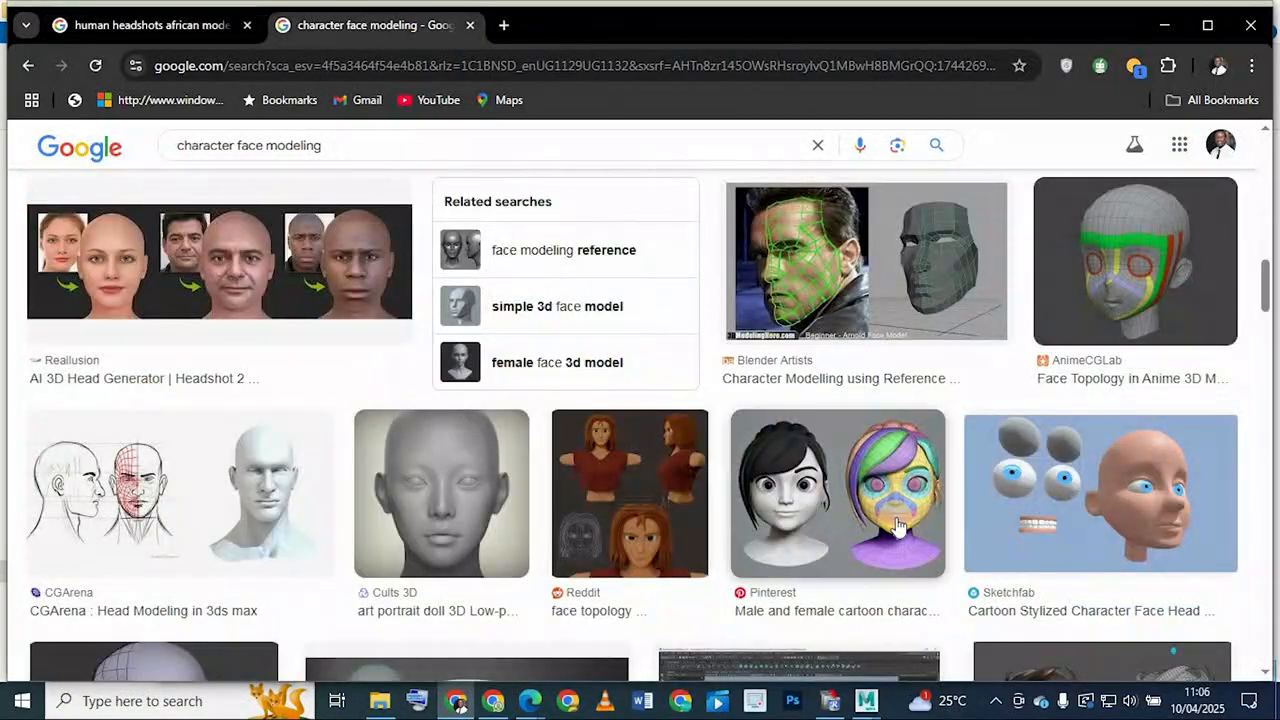
Browse the face modeling images and preview the AnimeCGLab face topology and "Modeling Tutorial – Character Head" references
scroll(740, 430, "down", 10)
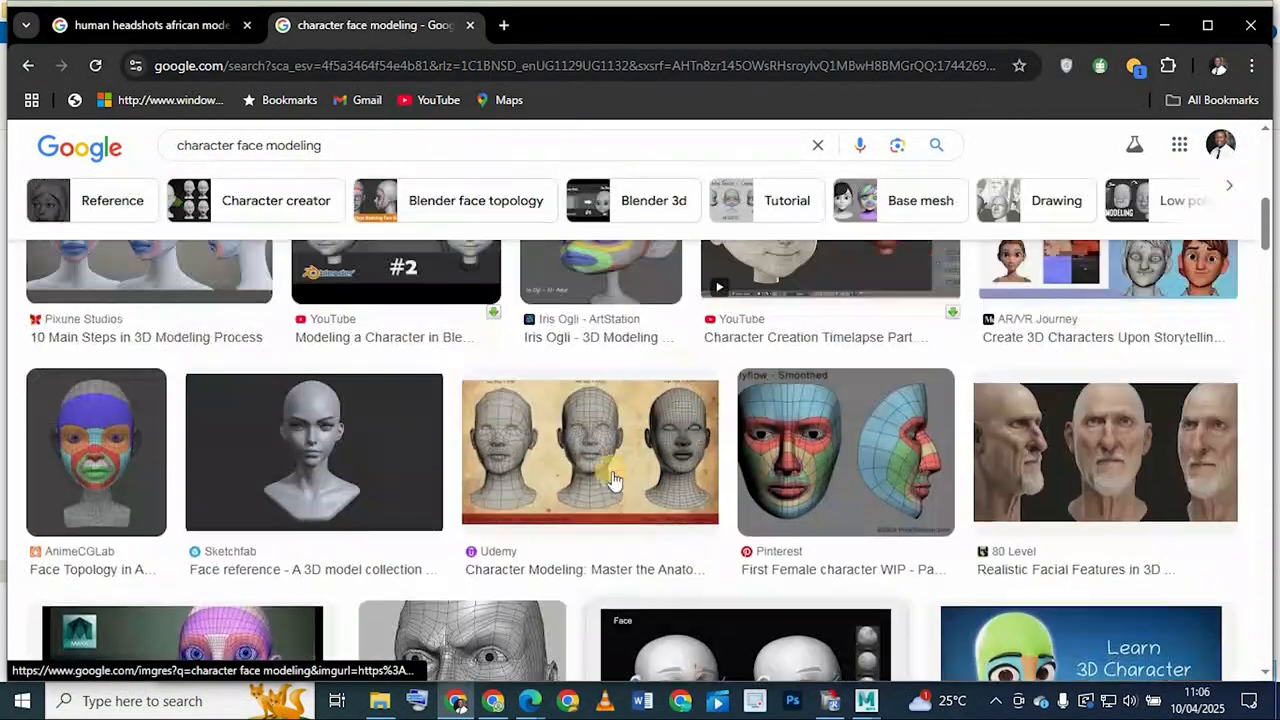
scroll(468, 553, "down", 2)
scroll(640, 398, "up", 3)
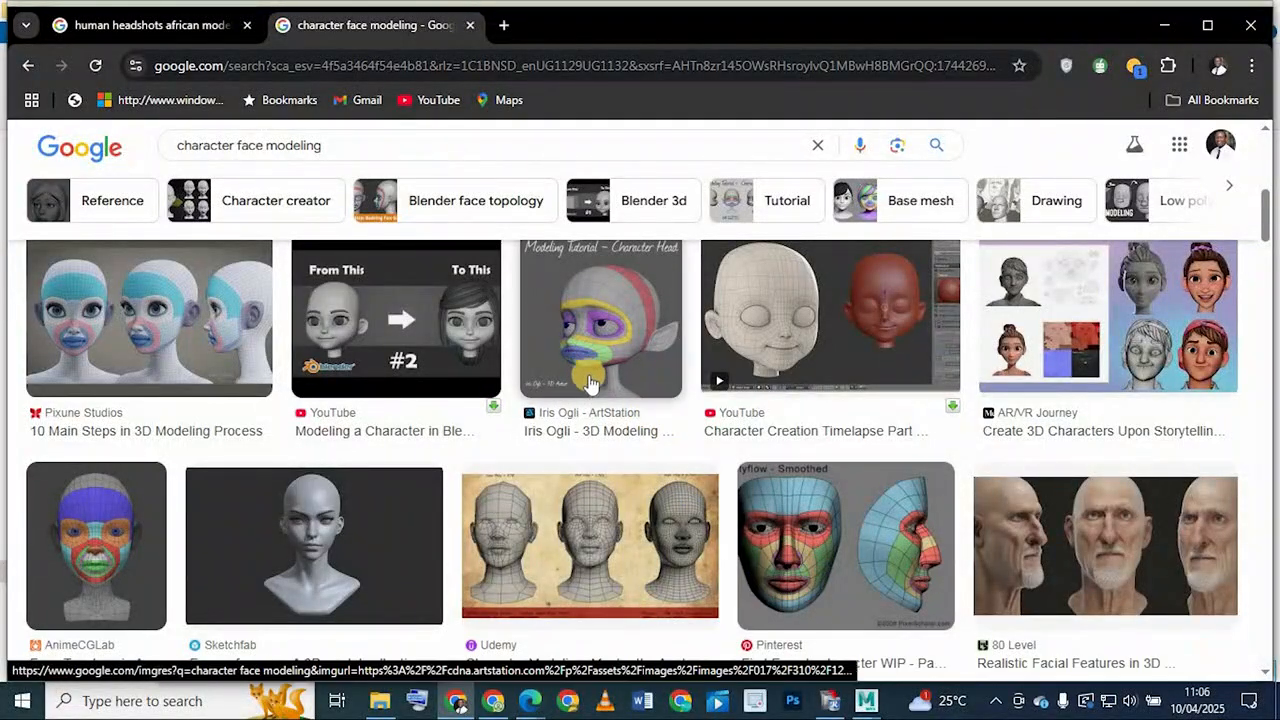
scroll(595, 372, "up", 2)
scroll(271, 509, "down", 2)
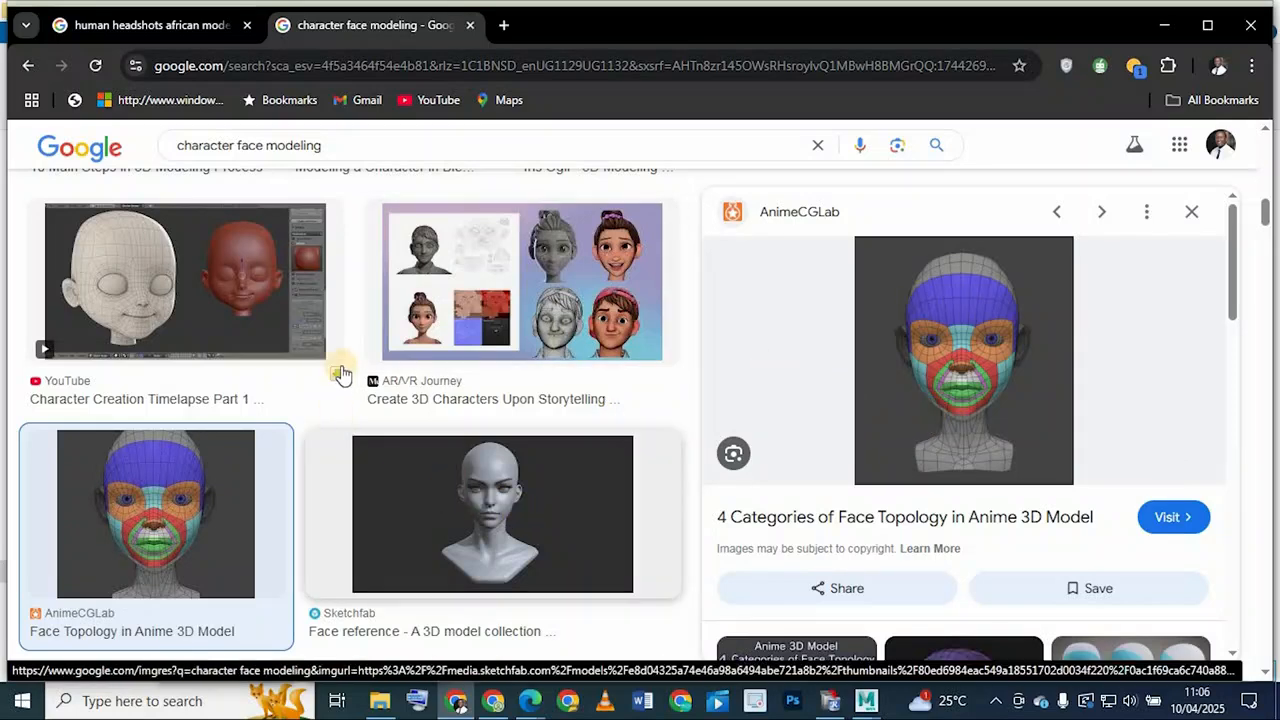
scroll(340, 370, "up", 3)
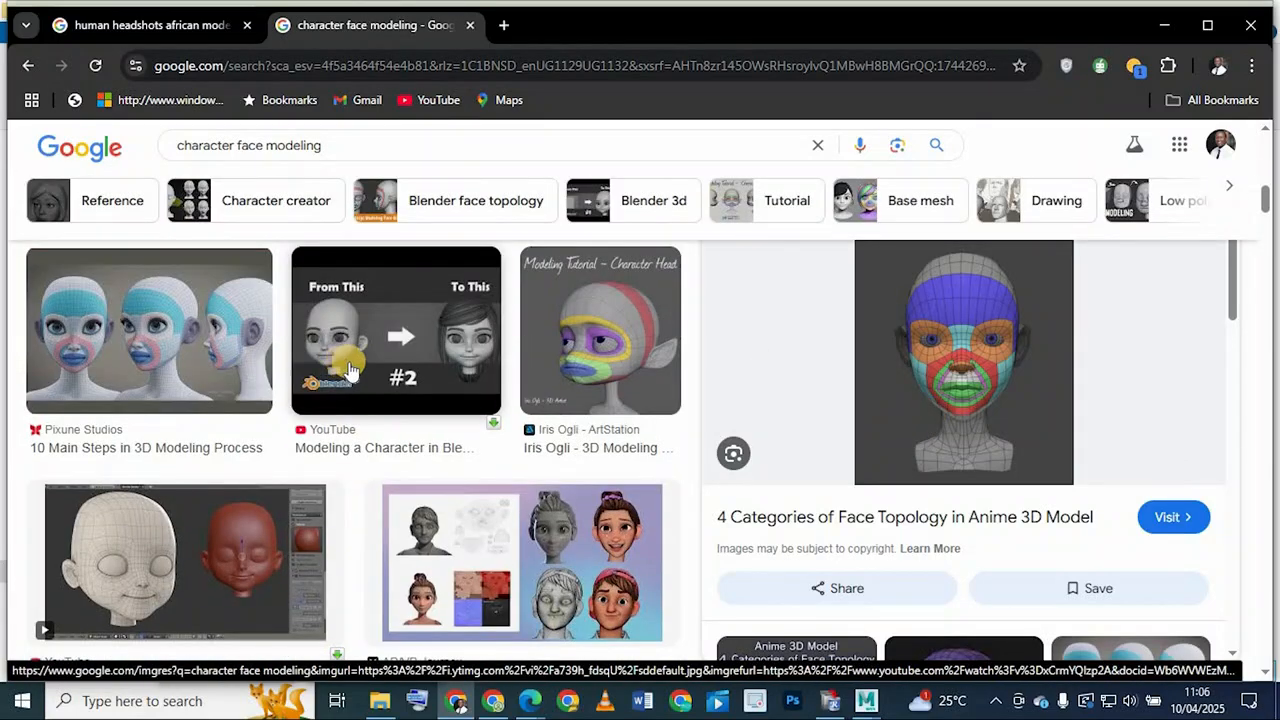
left_click(604, 348)
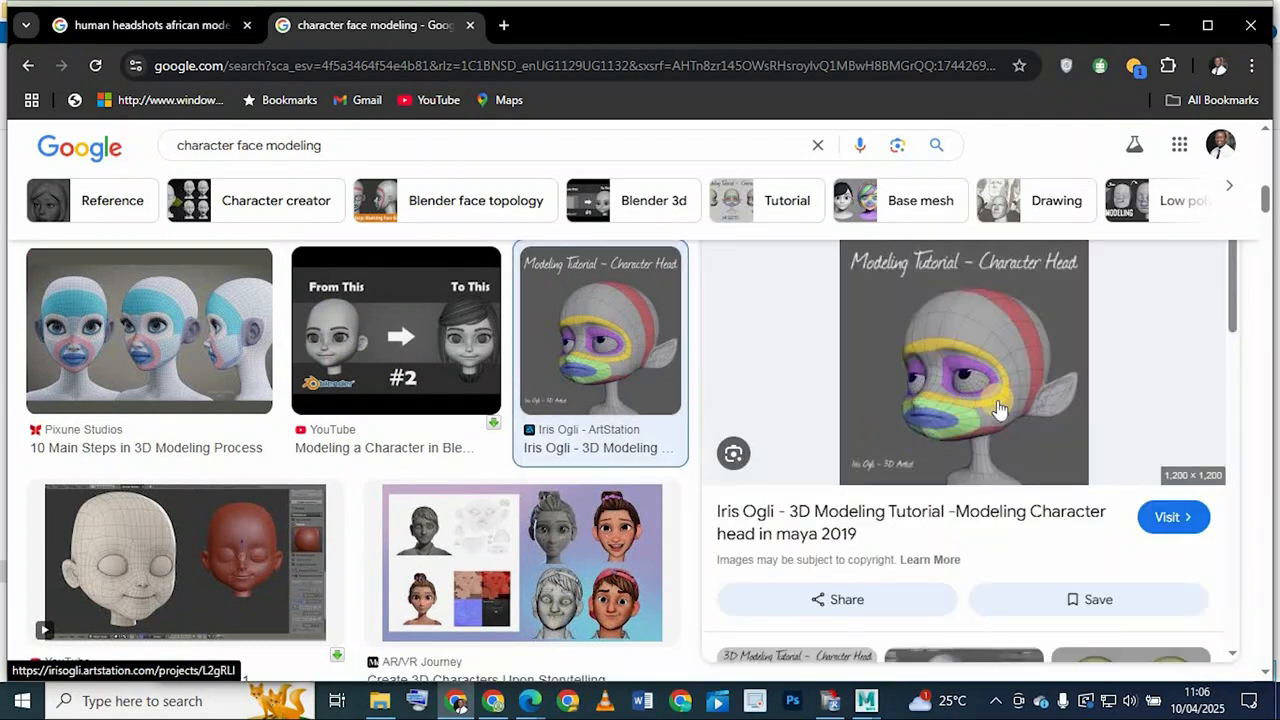
Minimise the browser windows and return to the smoothed head model in Maya
left_click(1164, 24)
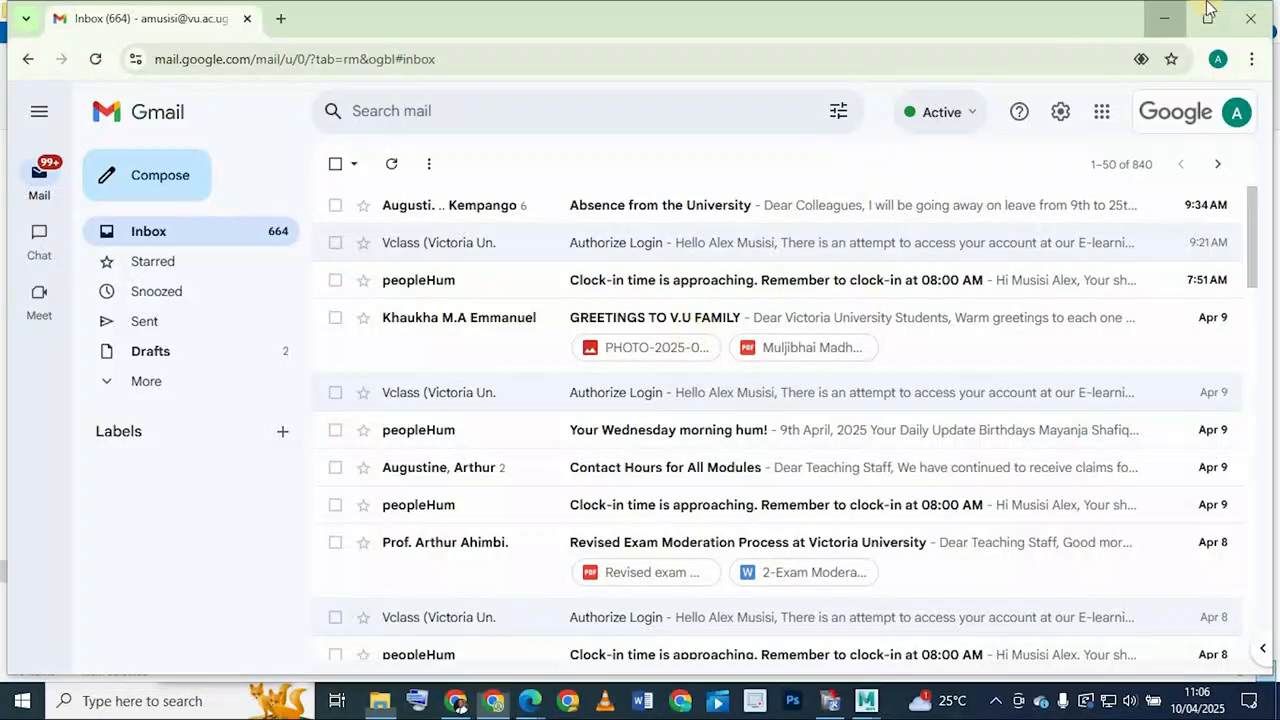
left_click(1164, 18)
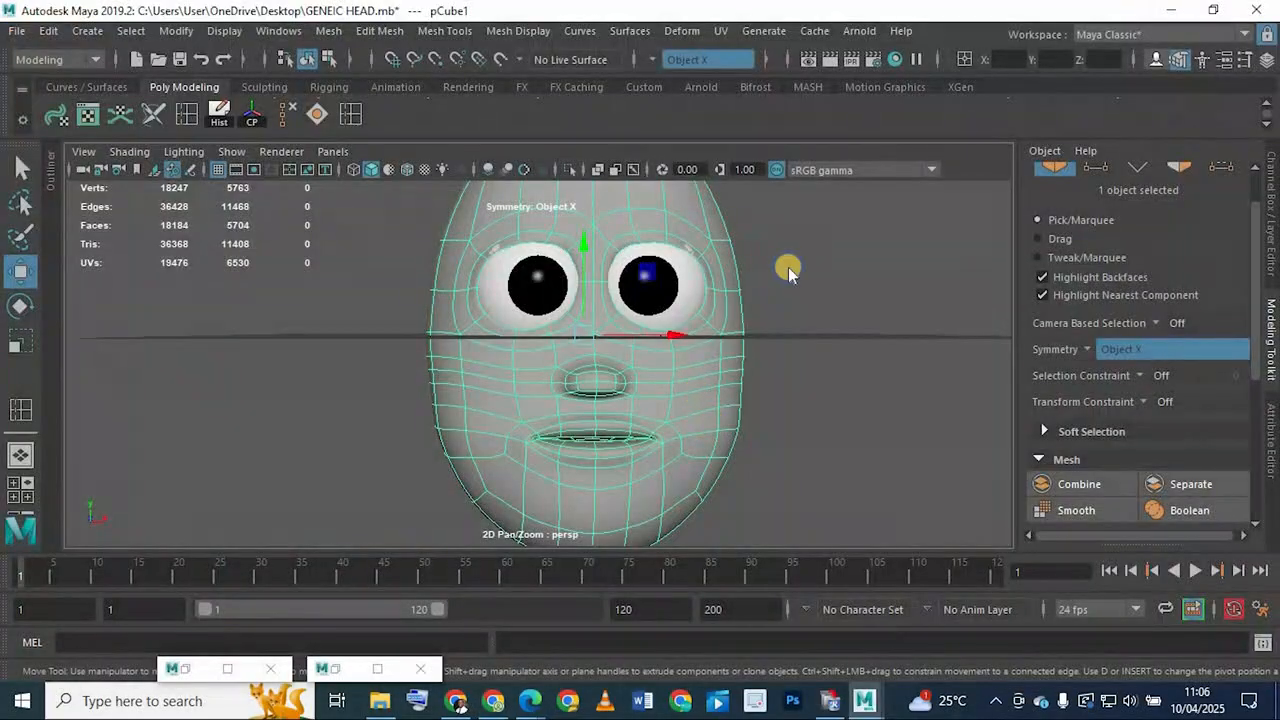
right_click_drag(788, 268, 826, 240)
left_click(732, 355)
left_click(742, 355)
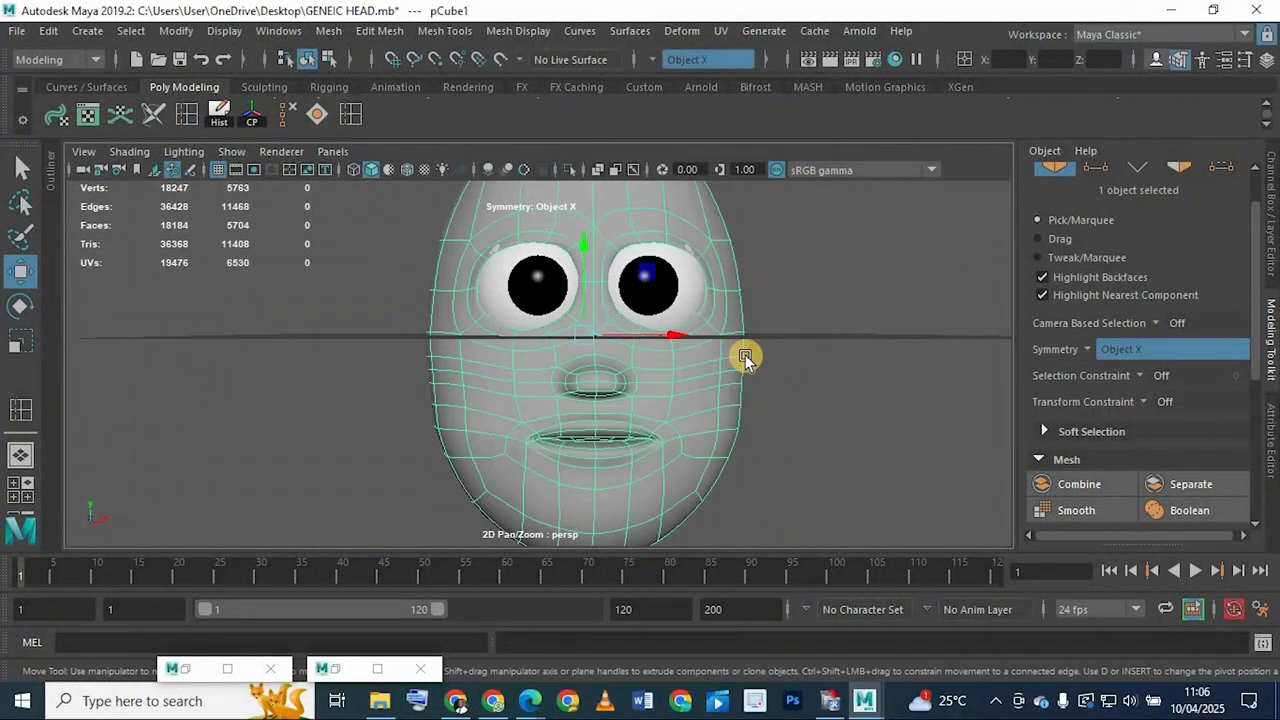